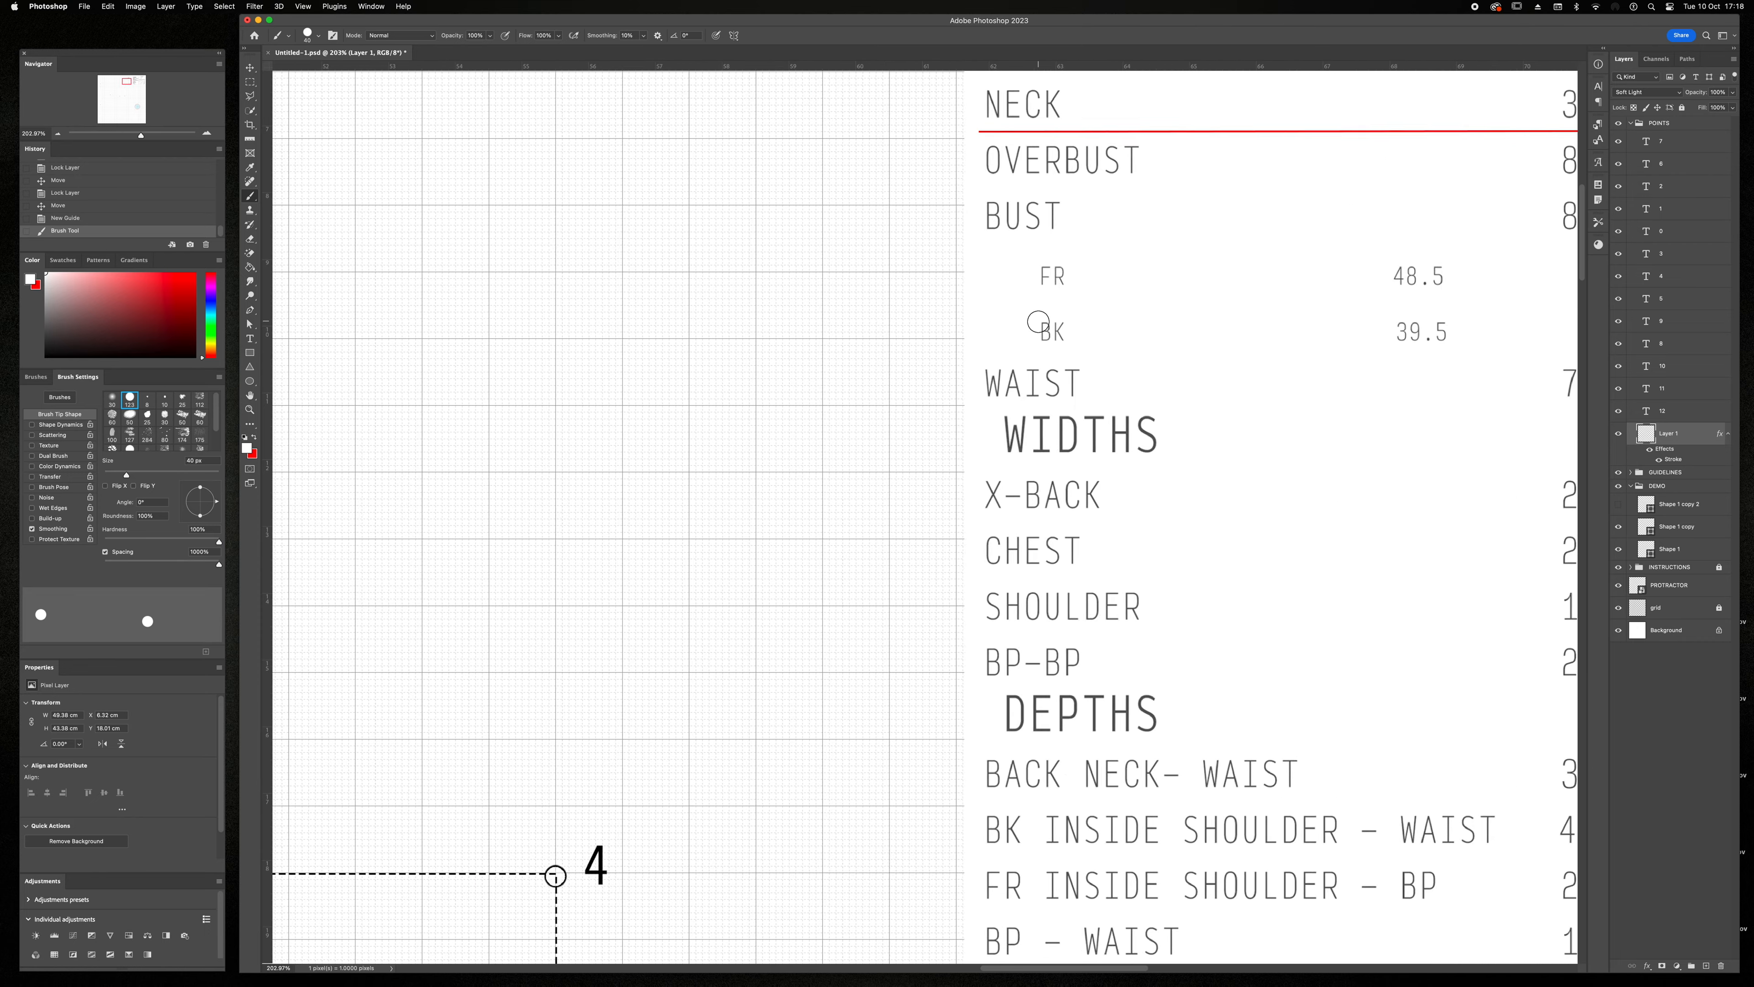
pyautogui.press('t')
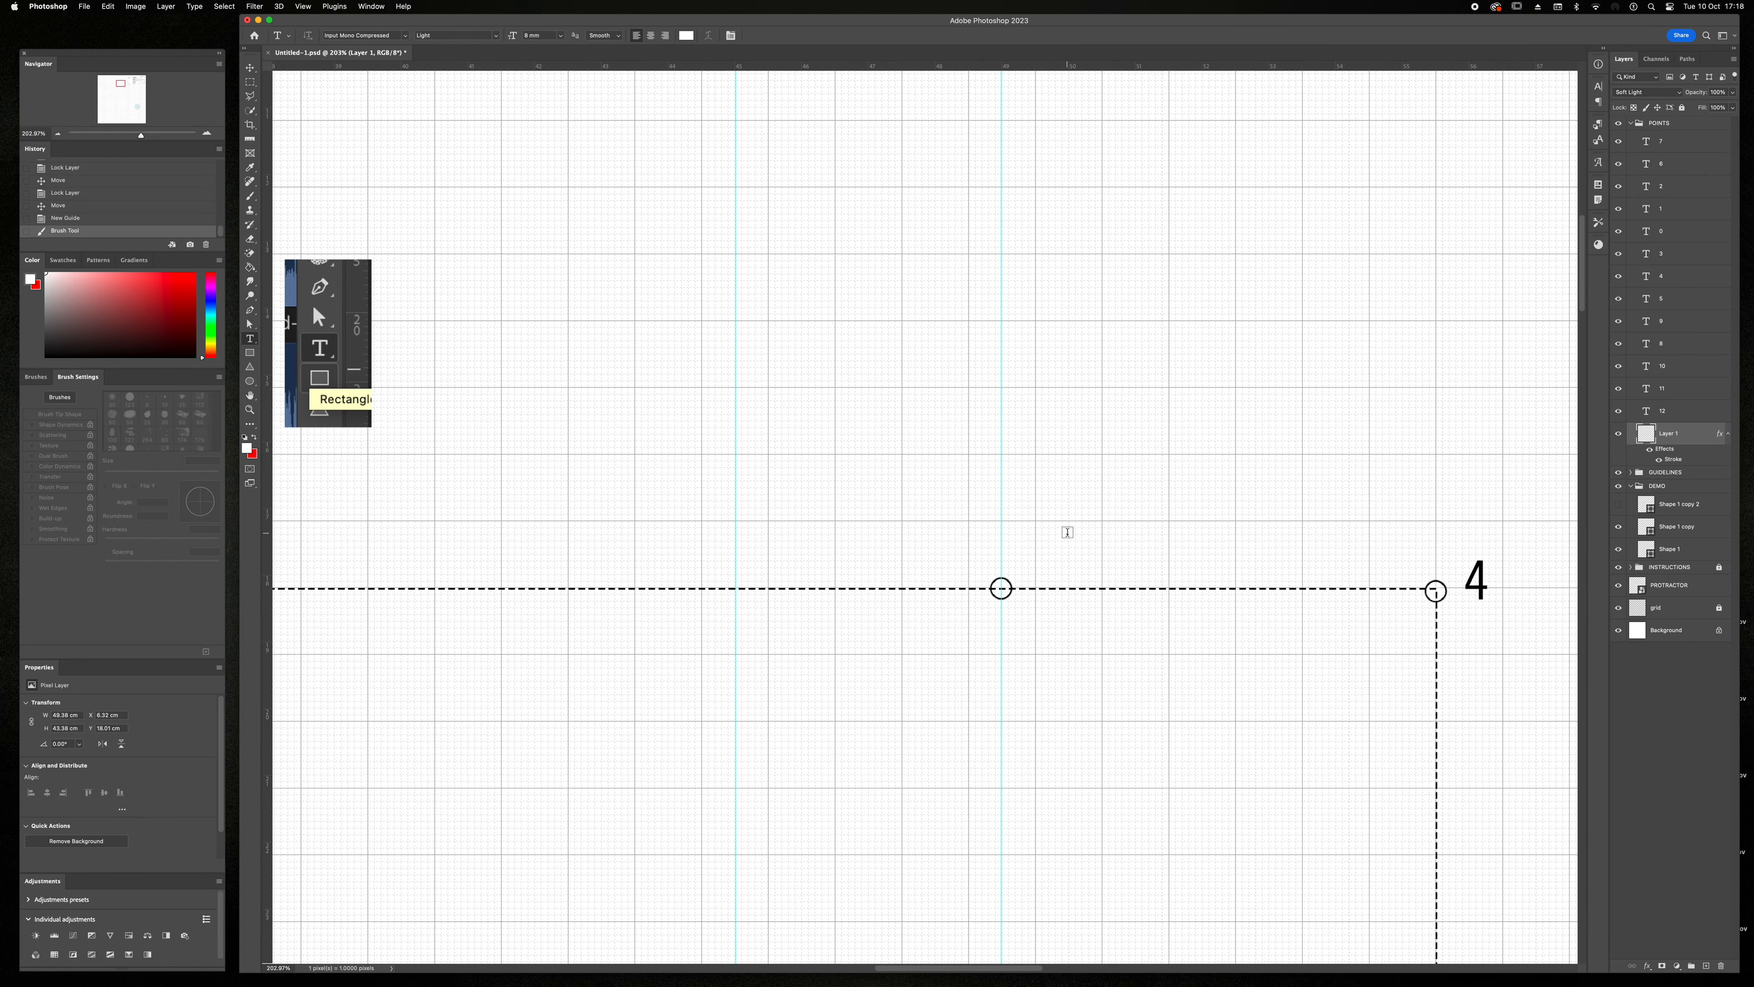
pyautogui.click(1017, 571)
pyautogui.write('13')
pyautogui.moveTo(1077, 557); pyautogui.dragTo(1020, 553)
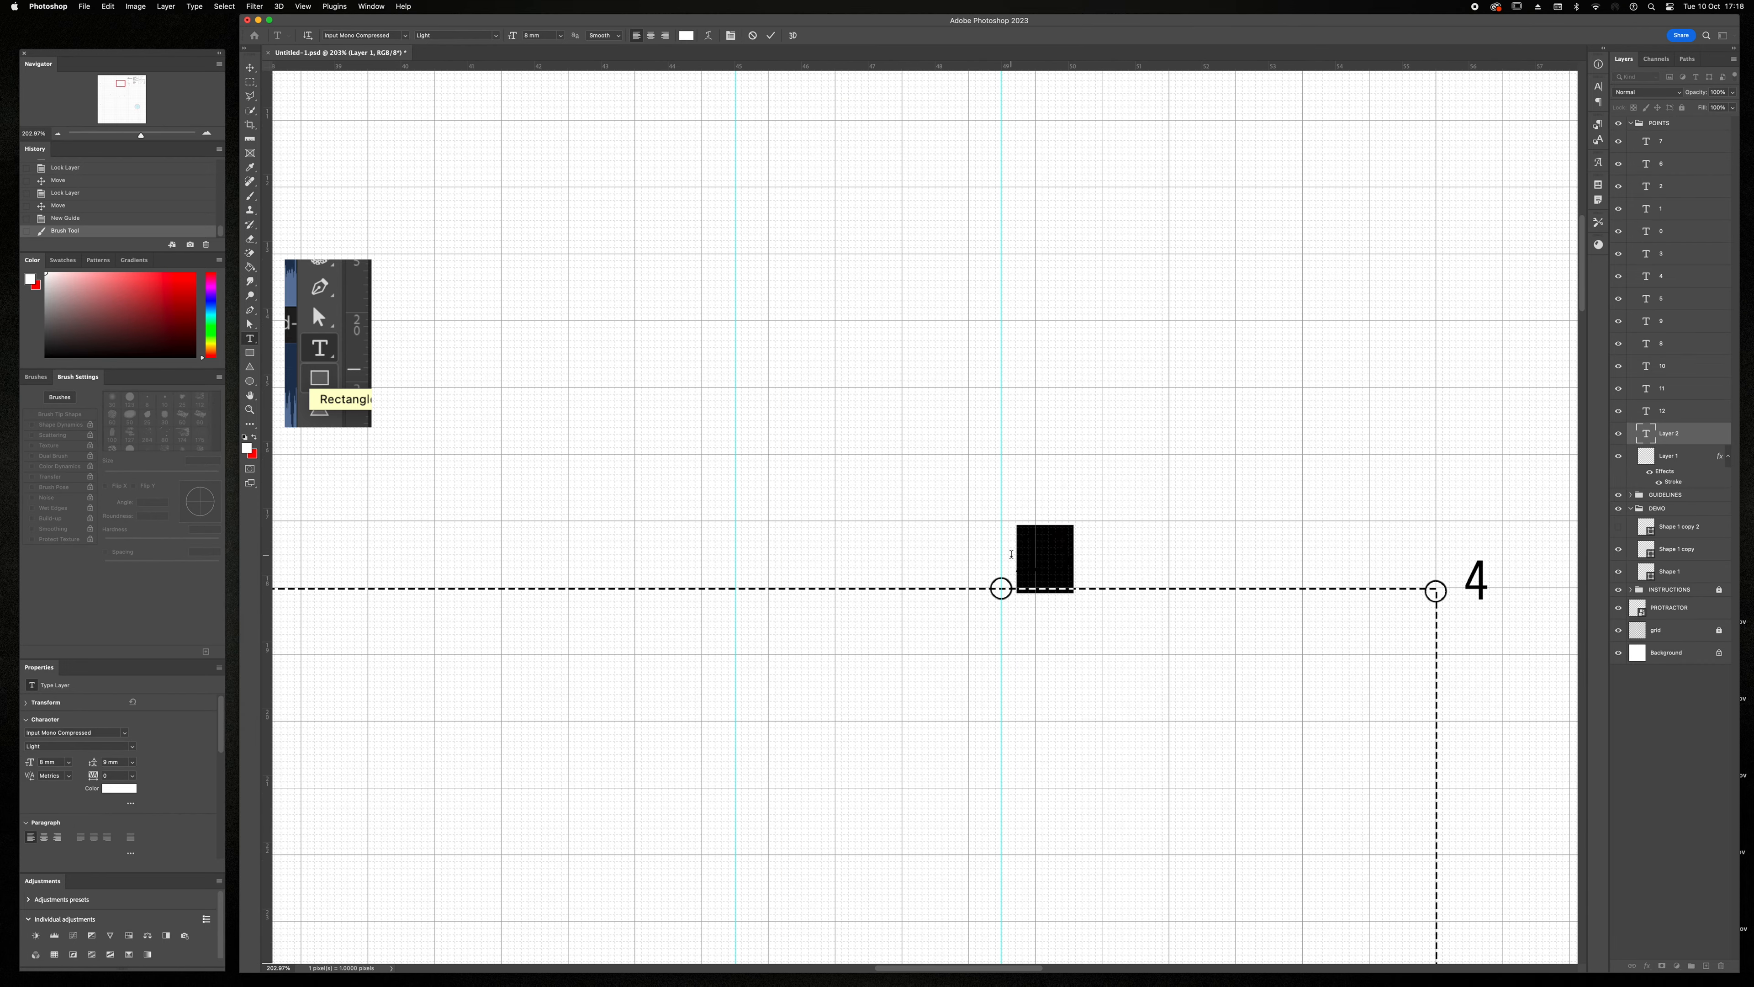
pyautogui.press('Escape')
# - Label the marked point on the upper dashed line 13 in black text matching label 4, and delete the vertical guide through it
pyautogui.press('v')
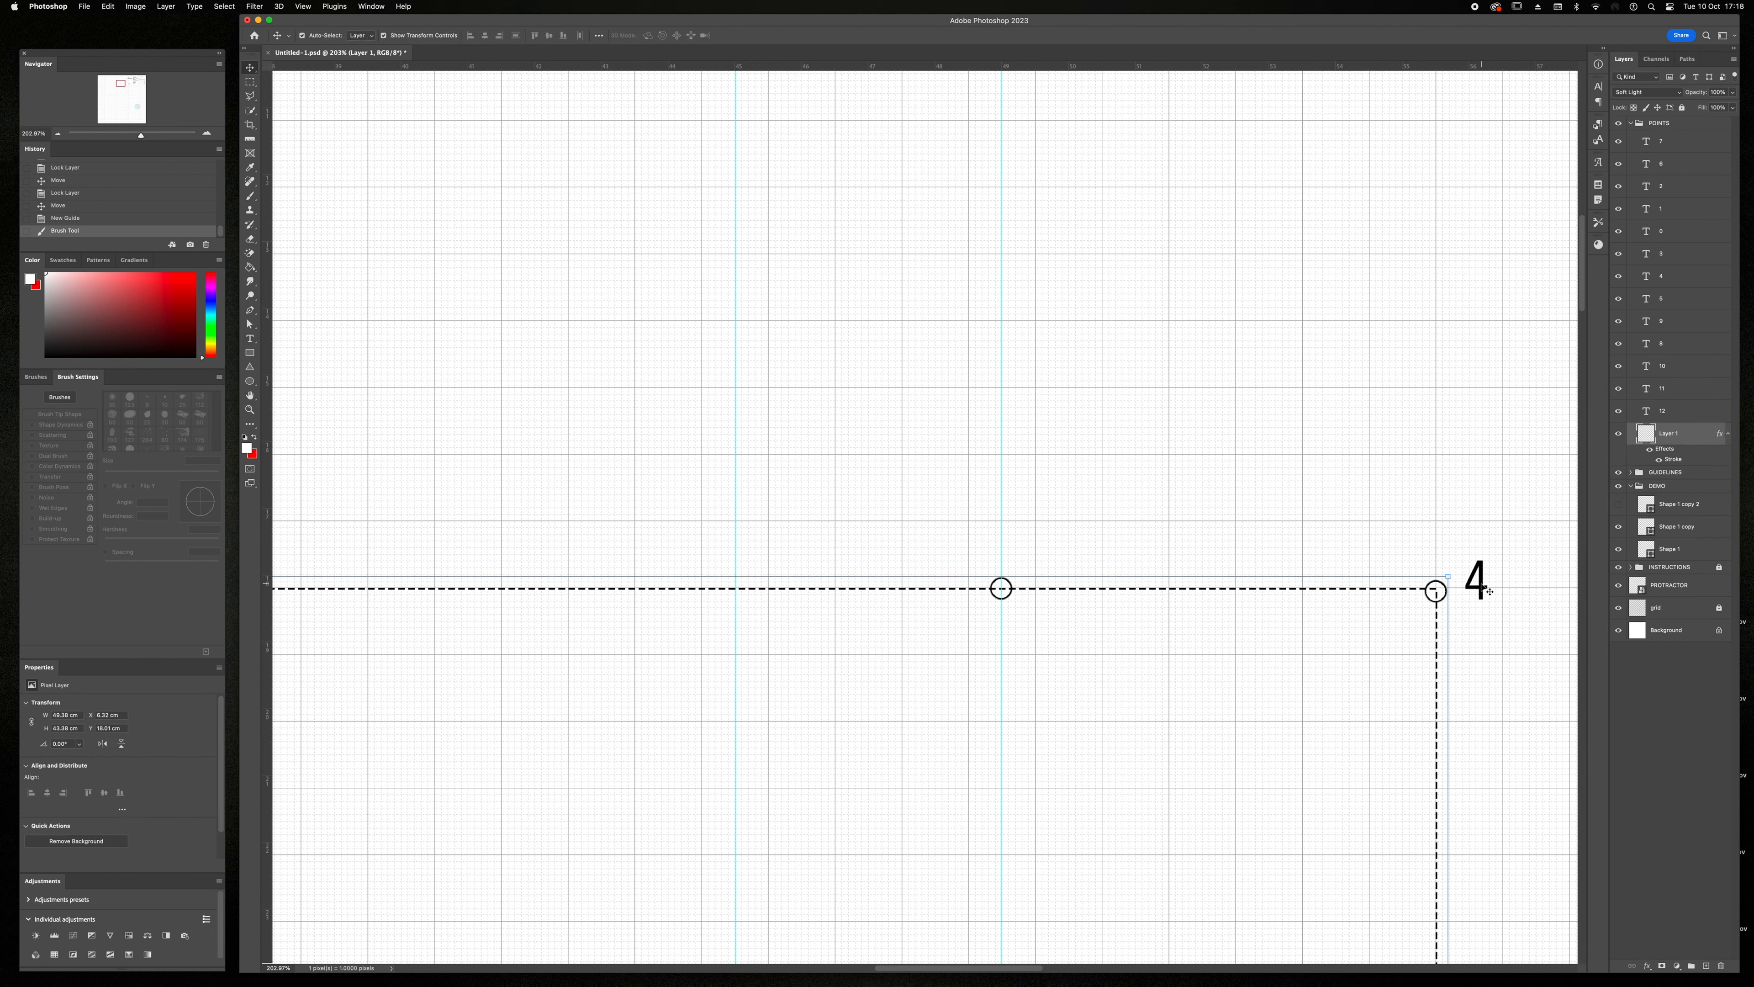
pyautogui.click(1490, 591)
pyautogui.press('t')
pyautogui.click(1023, 551)
pyautogui.write('13')
pyautogui.moveTo(1033, 570); pyautogui.dragTo(1015, 597)
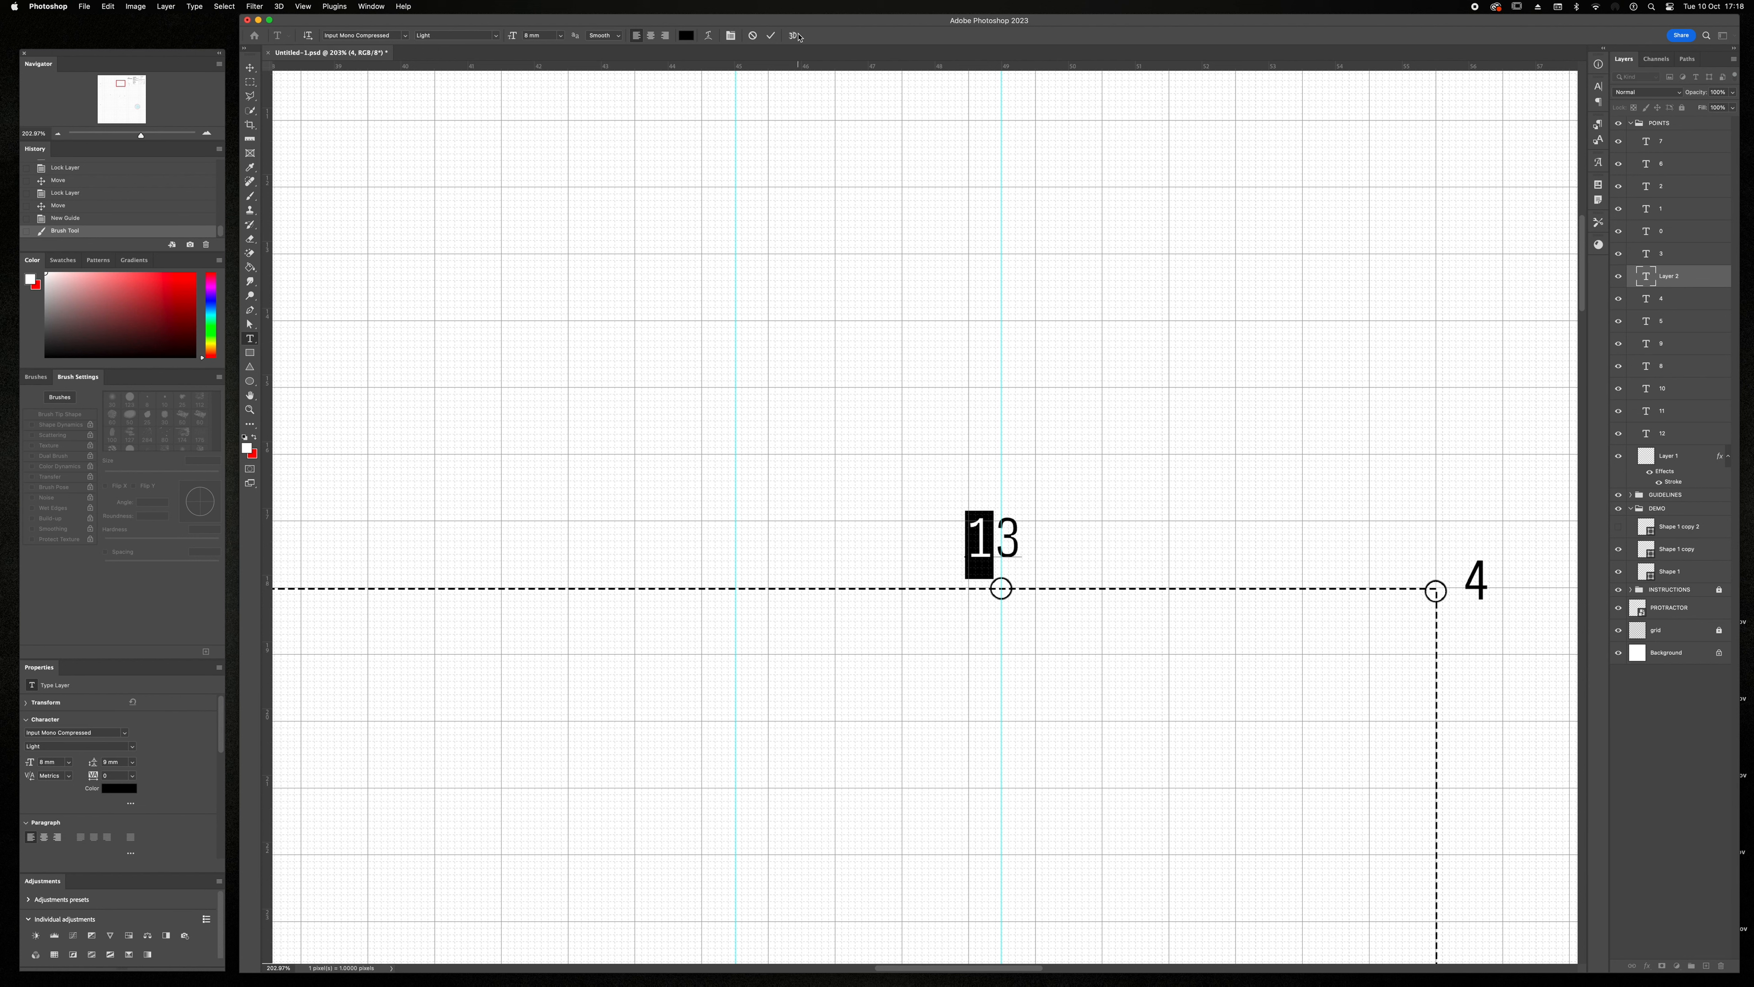
pyautogui.click(771, 35)
pyautogui.press('v')
pyautogui.moveTo(90, 160); pyautogui.dragTo(90, 161)
# - Draw the front neckline as a Pen tool curve from point 3, starting horizontally, to point 13, ending vertically
pyautogui.press('t')
pyautogui.scroll(-3, 1008, 586)
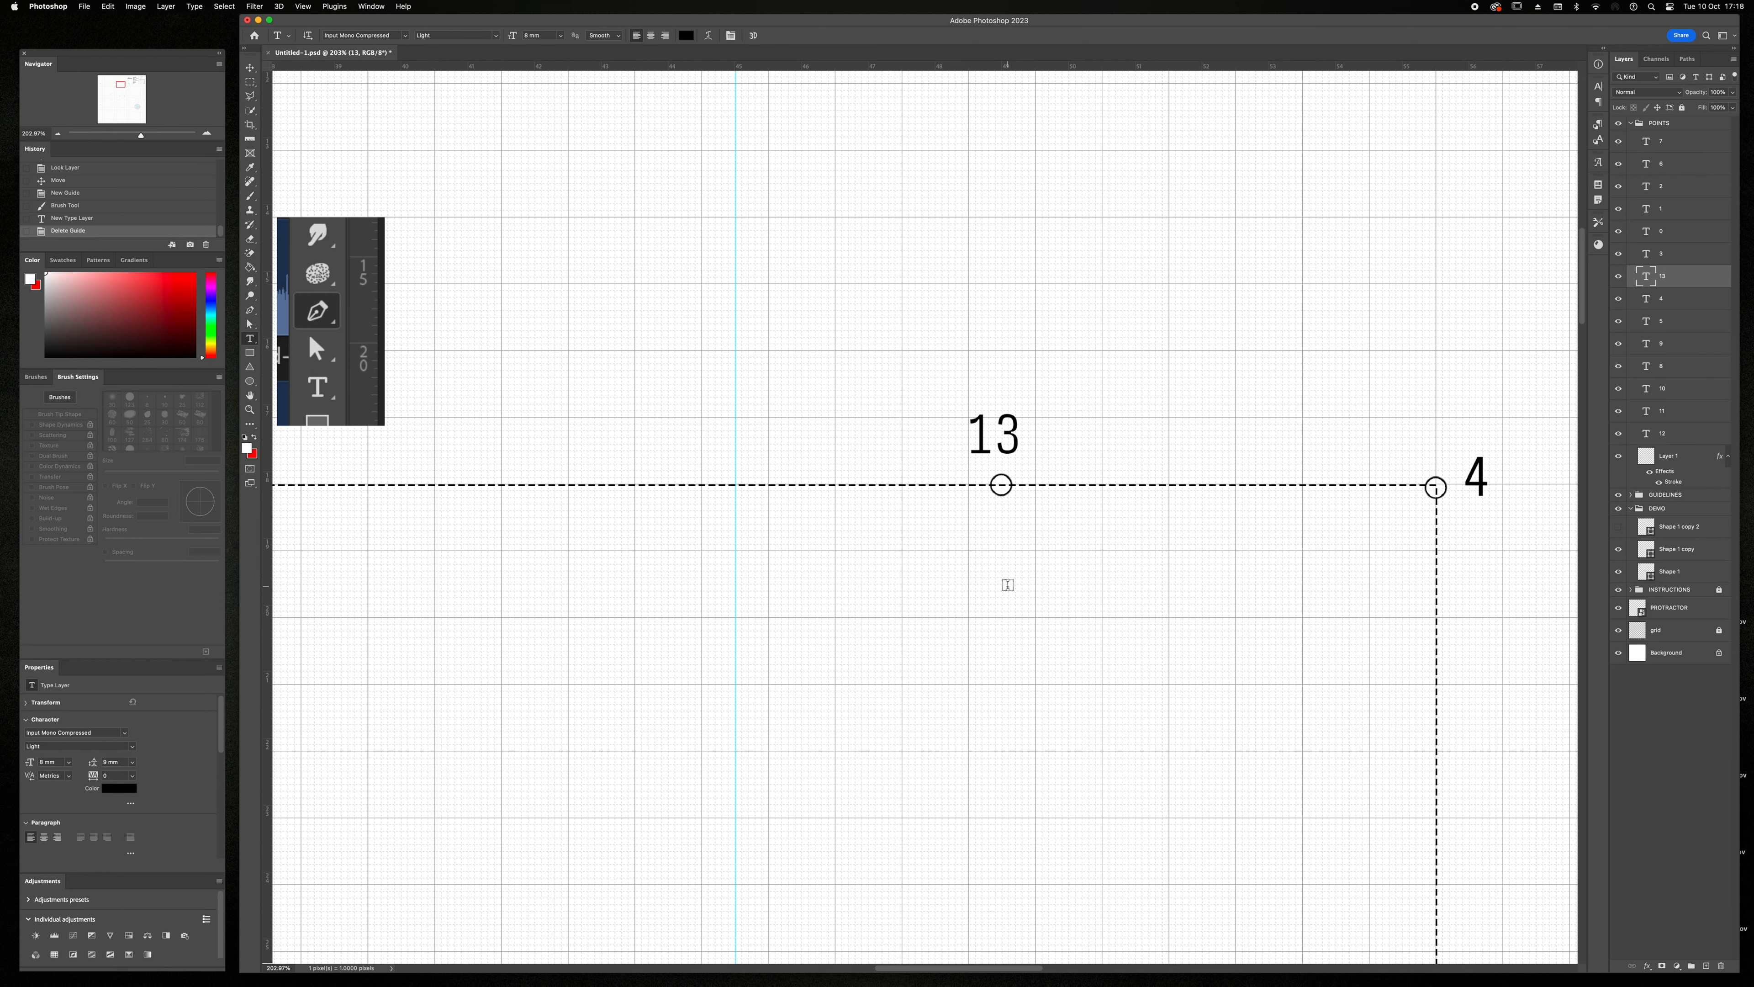
pyautogui.scroll(-4, 1009, 586)
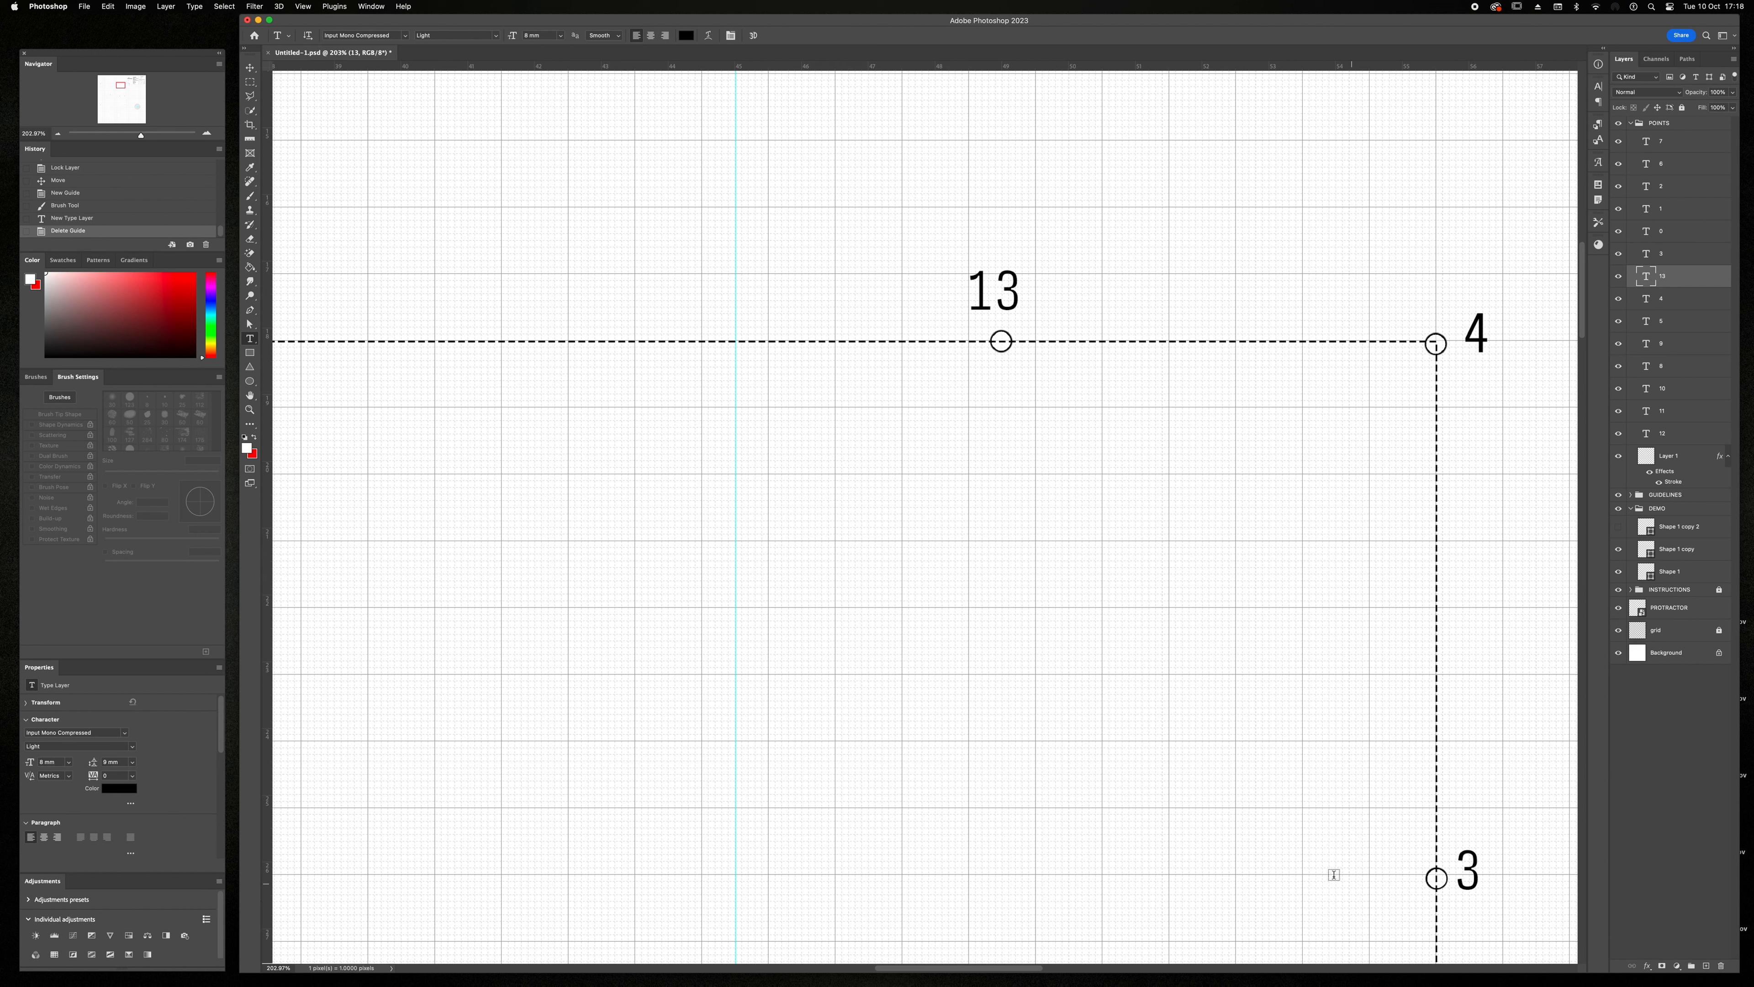
pyautogui.press('p')
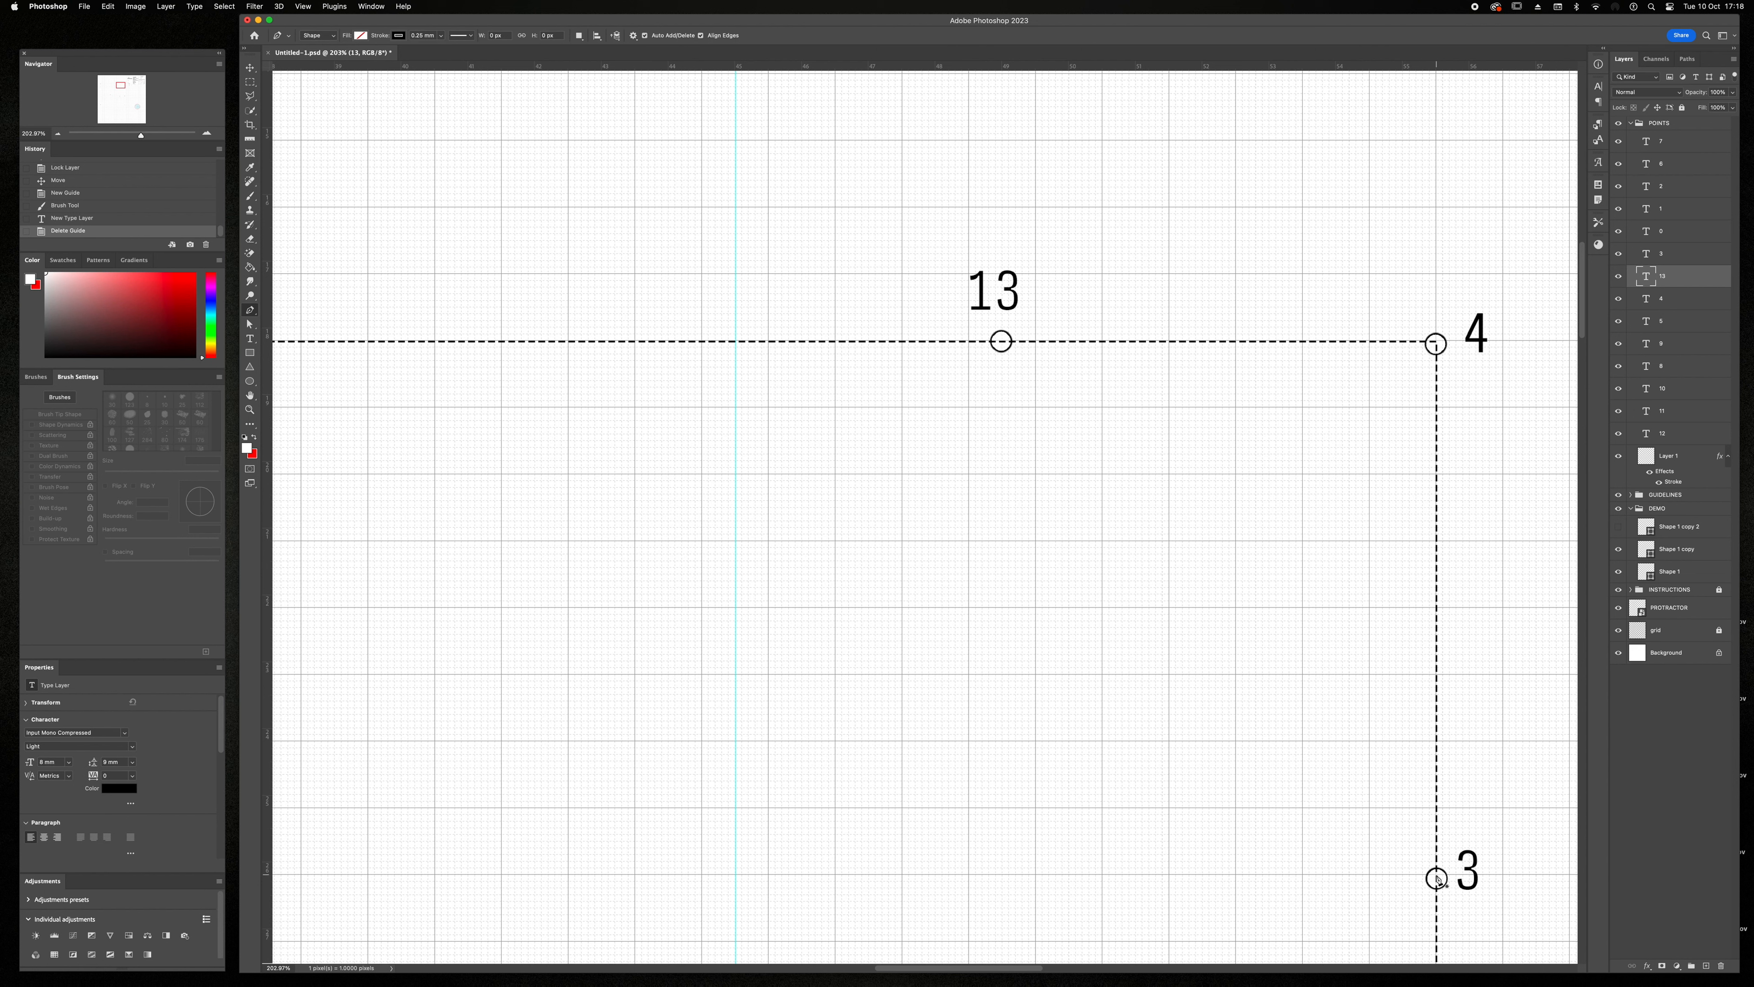
pyautogui.moveTo(1437, 879); pyautogui.dragTo(1285, 880)
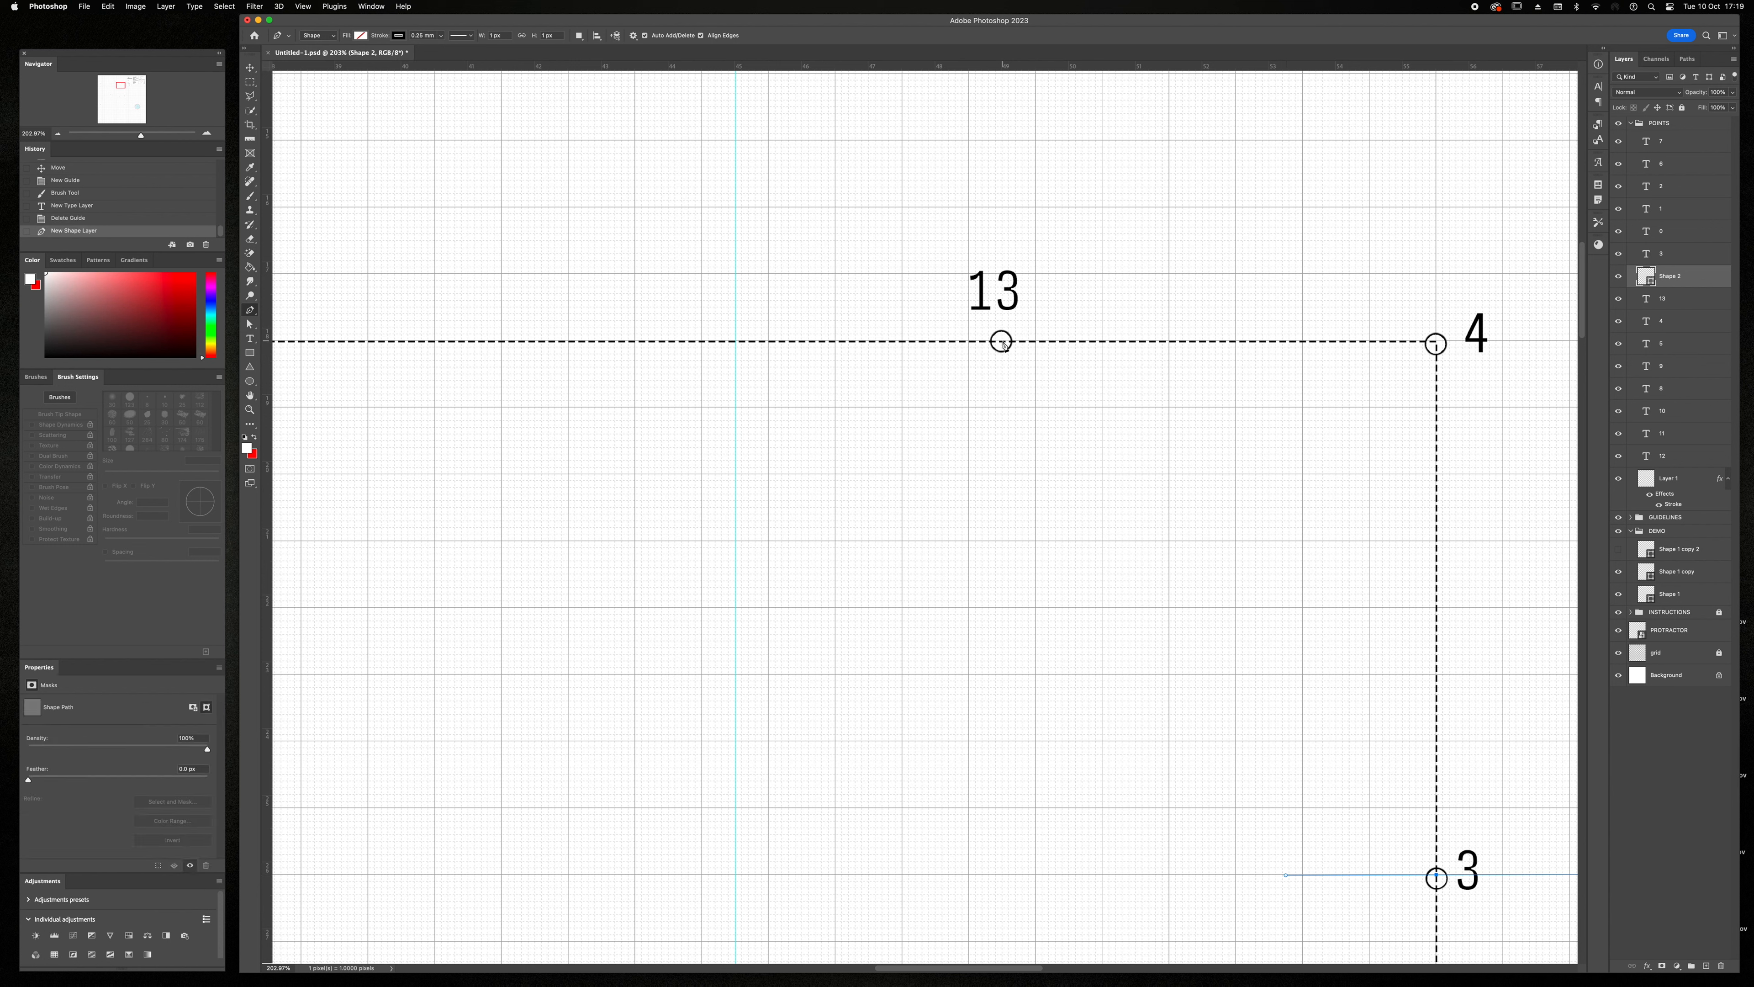
pyautogui.moveTo(1001, 341); pyautogui.dragTo(1002, 207)
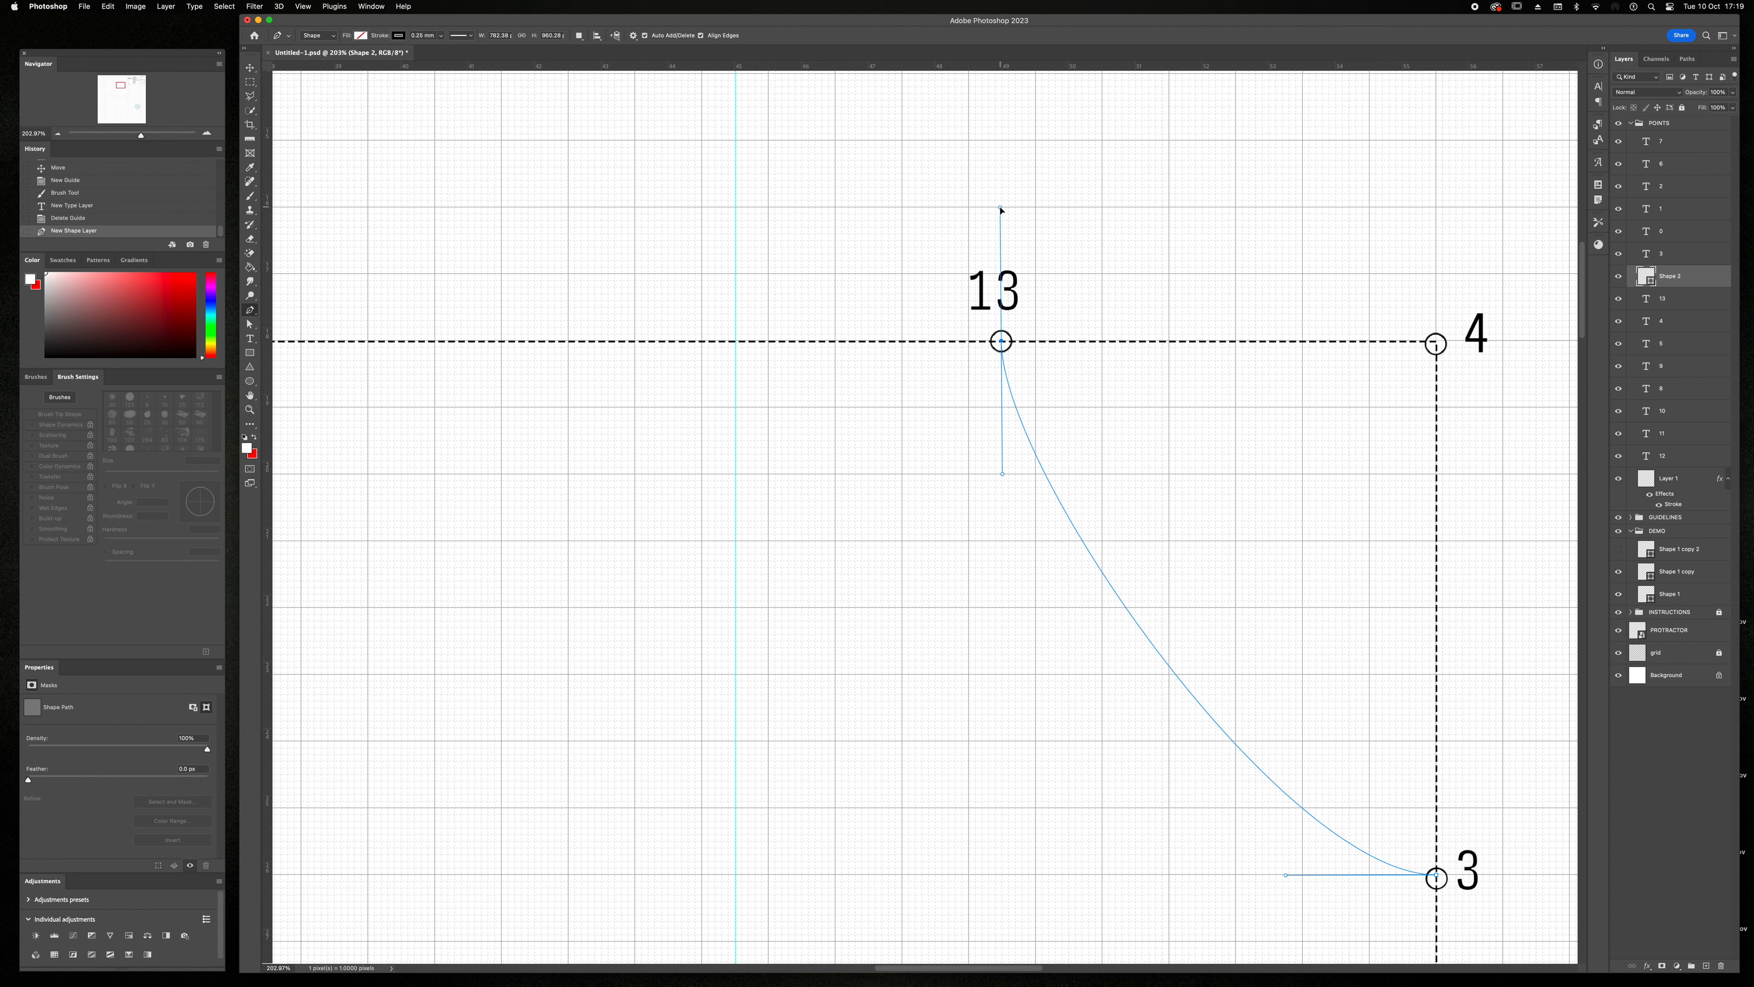
pyautogui.moveTo(1002, 207); pyautogui.dragTo(1002, 207)
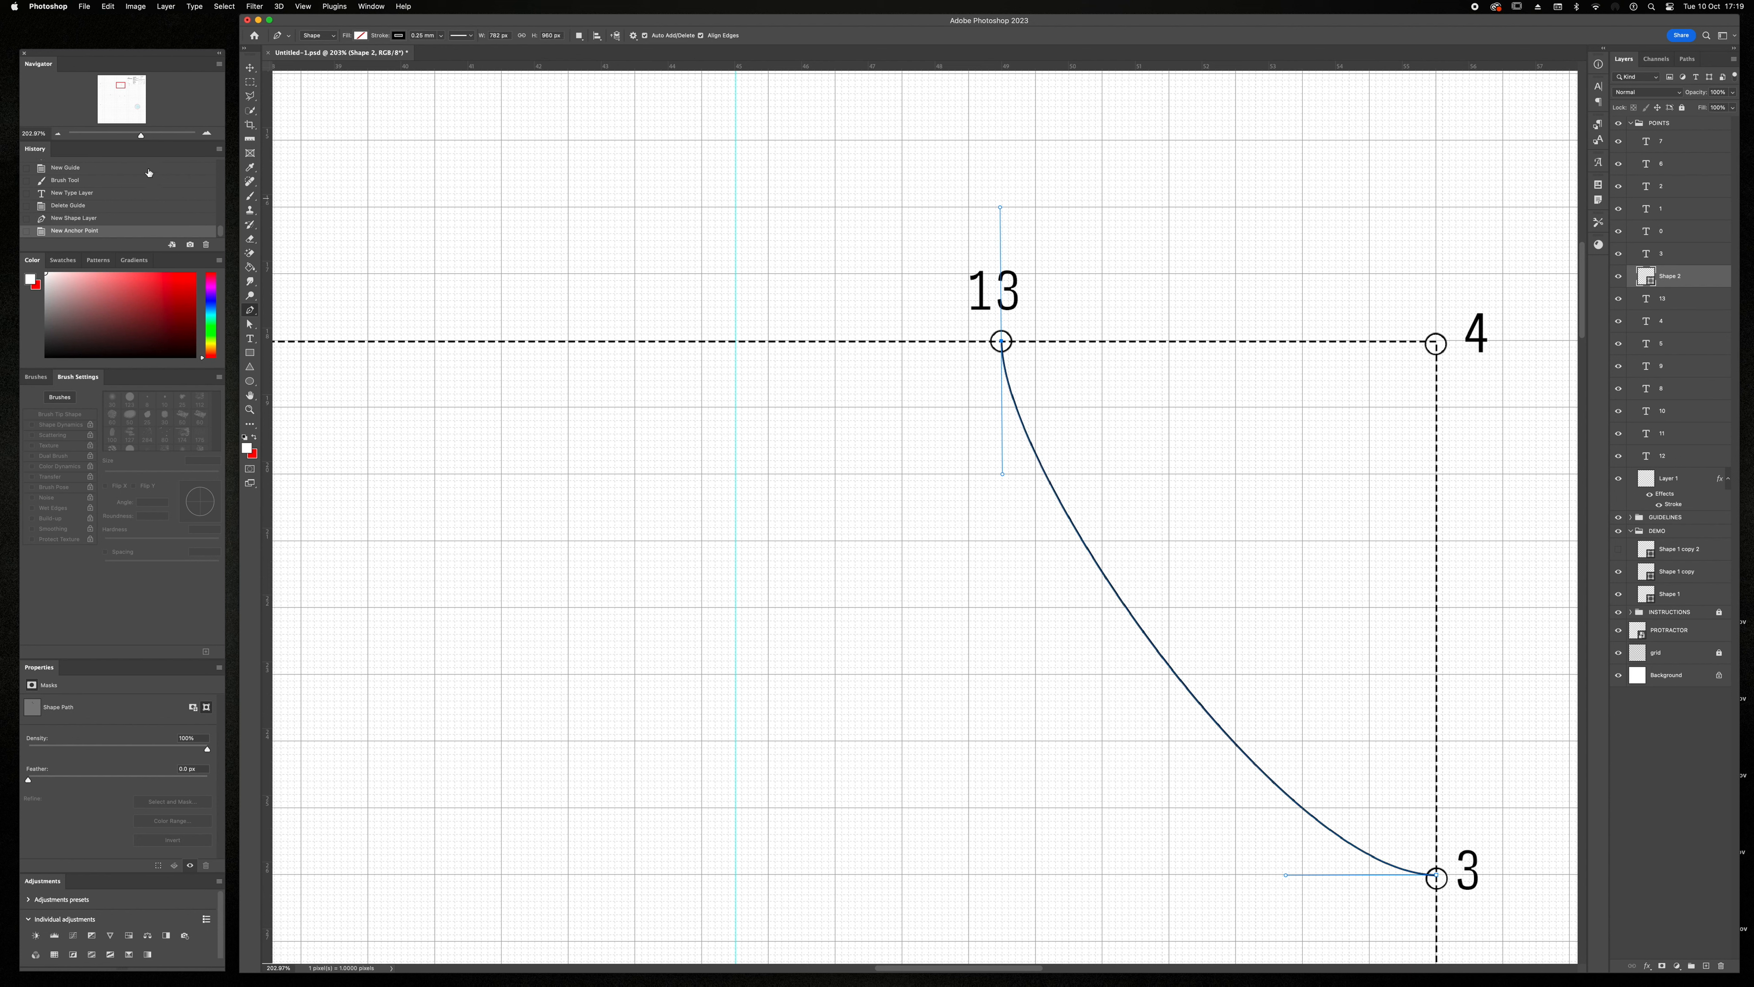
# - Deepen the front neckline curve by lengthening its handles at points 13 and 3 and tilting the one at 13 slightly outward
pyautogui.moveTo(143, 139); pyautogui.dragTo(138, 138)
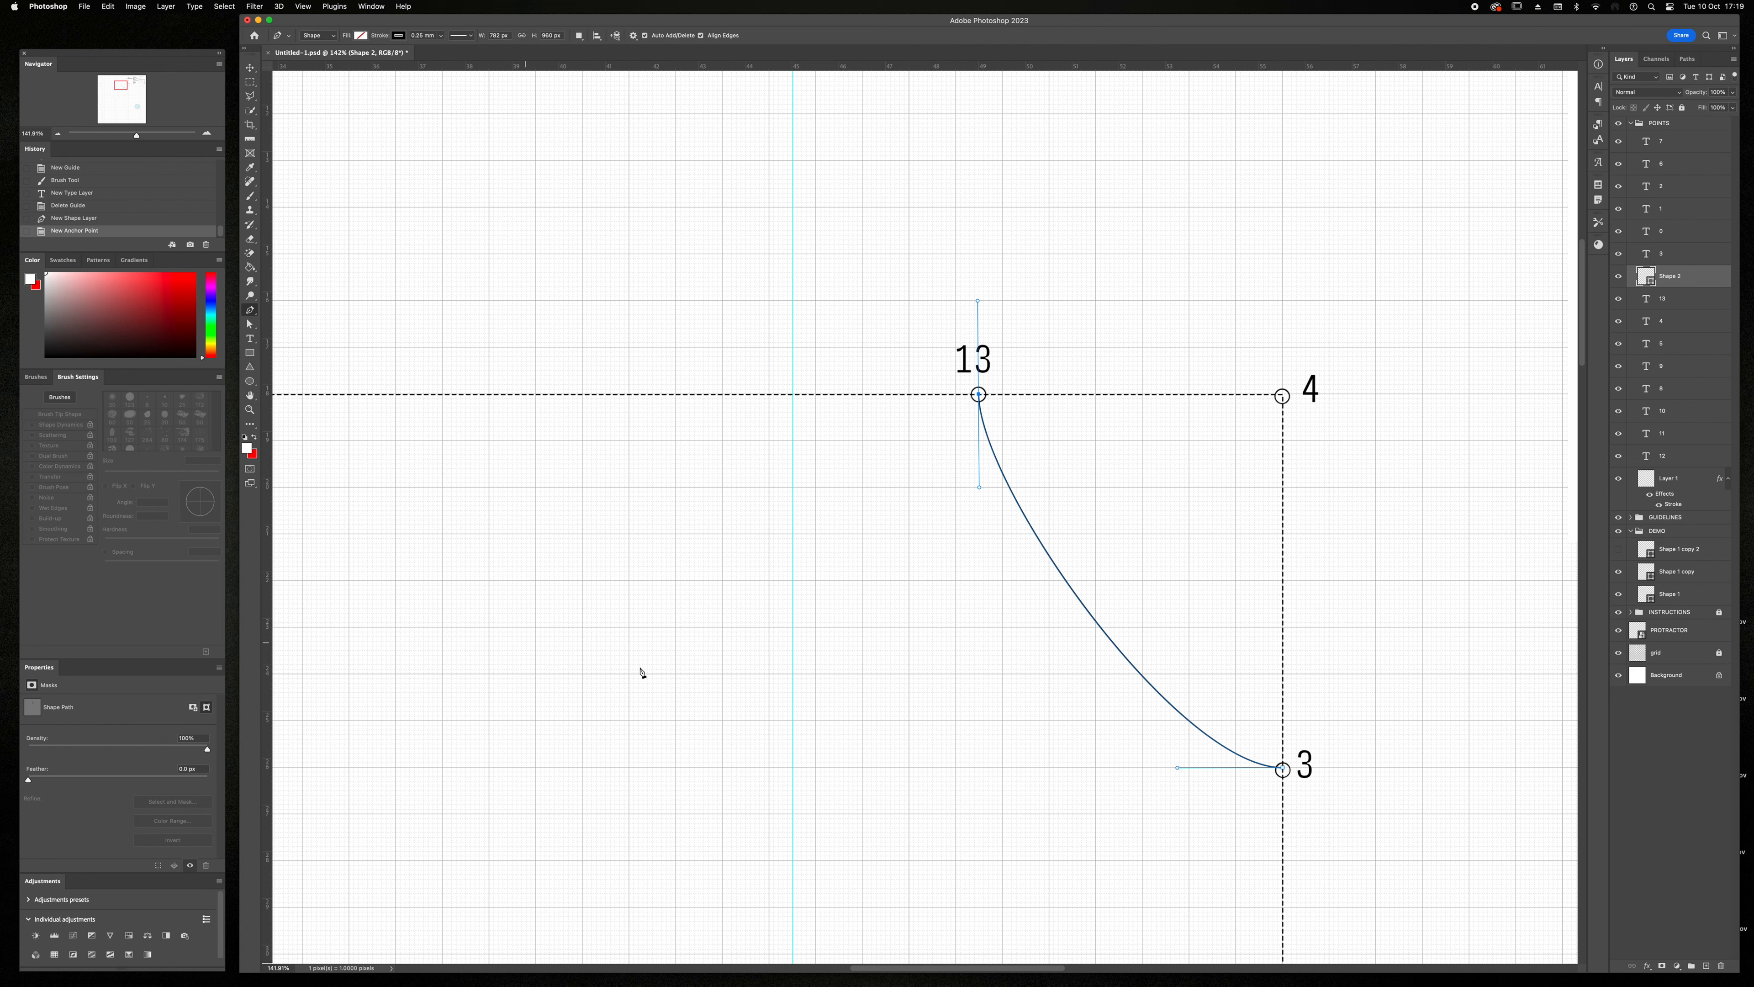
pyautogui.press('a')
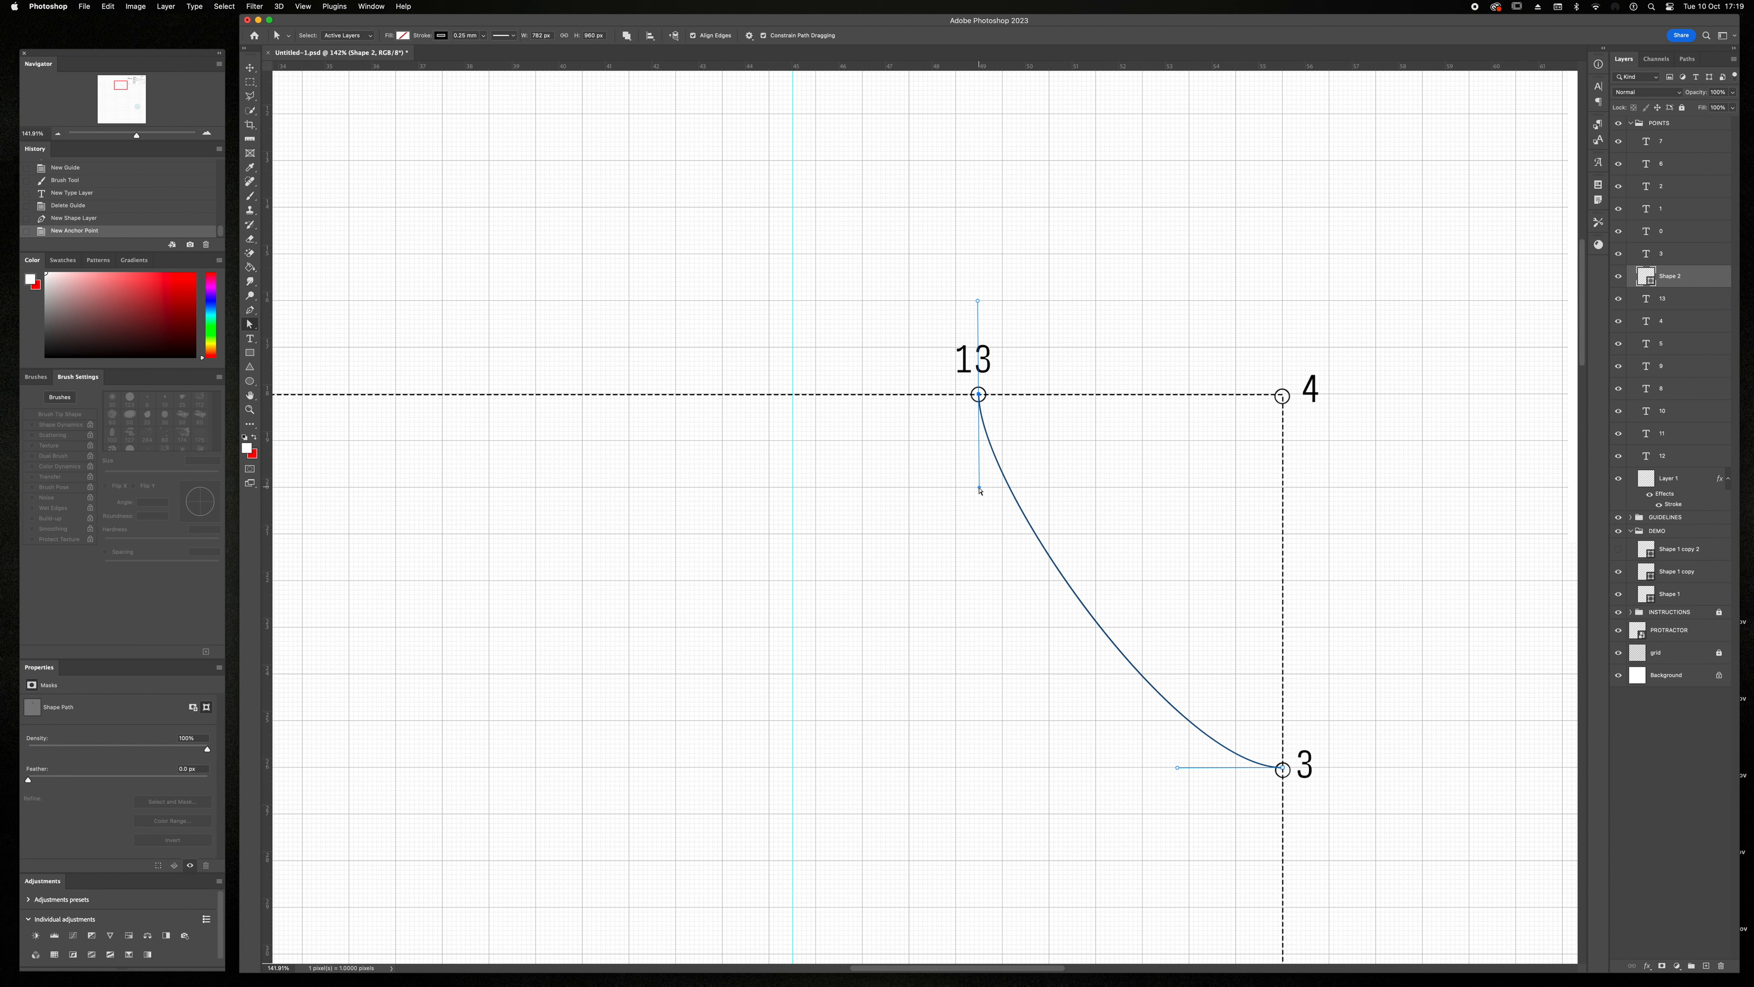
pyautogui.moveTo(980, 489); pyautogui.dragTo(982, 766)
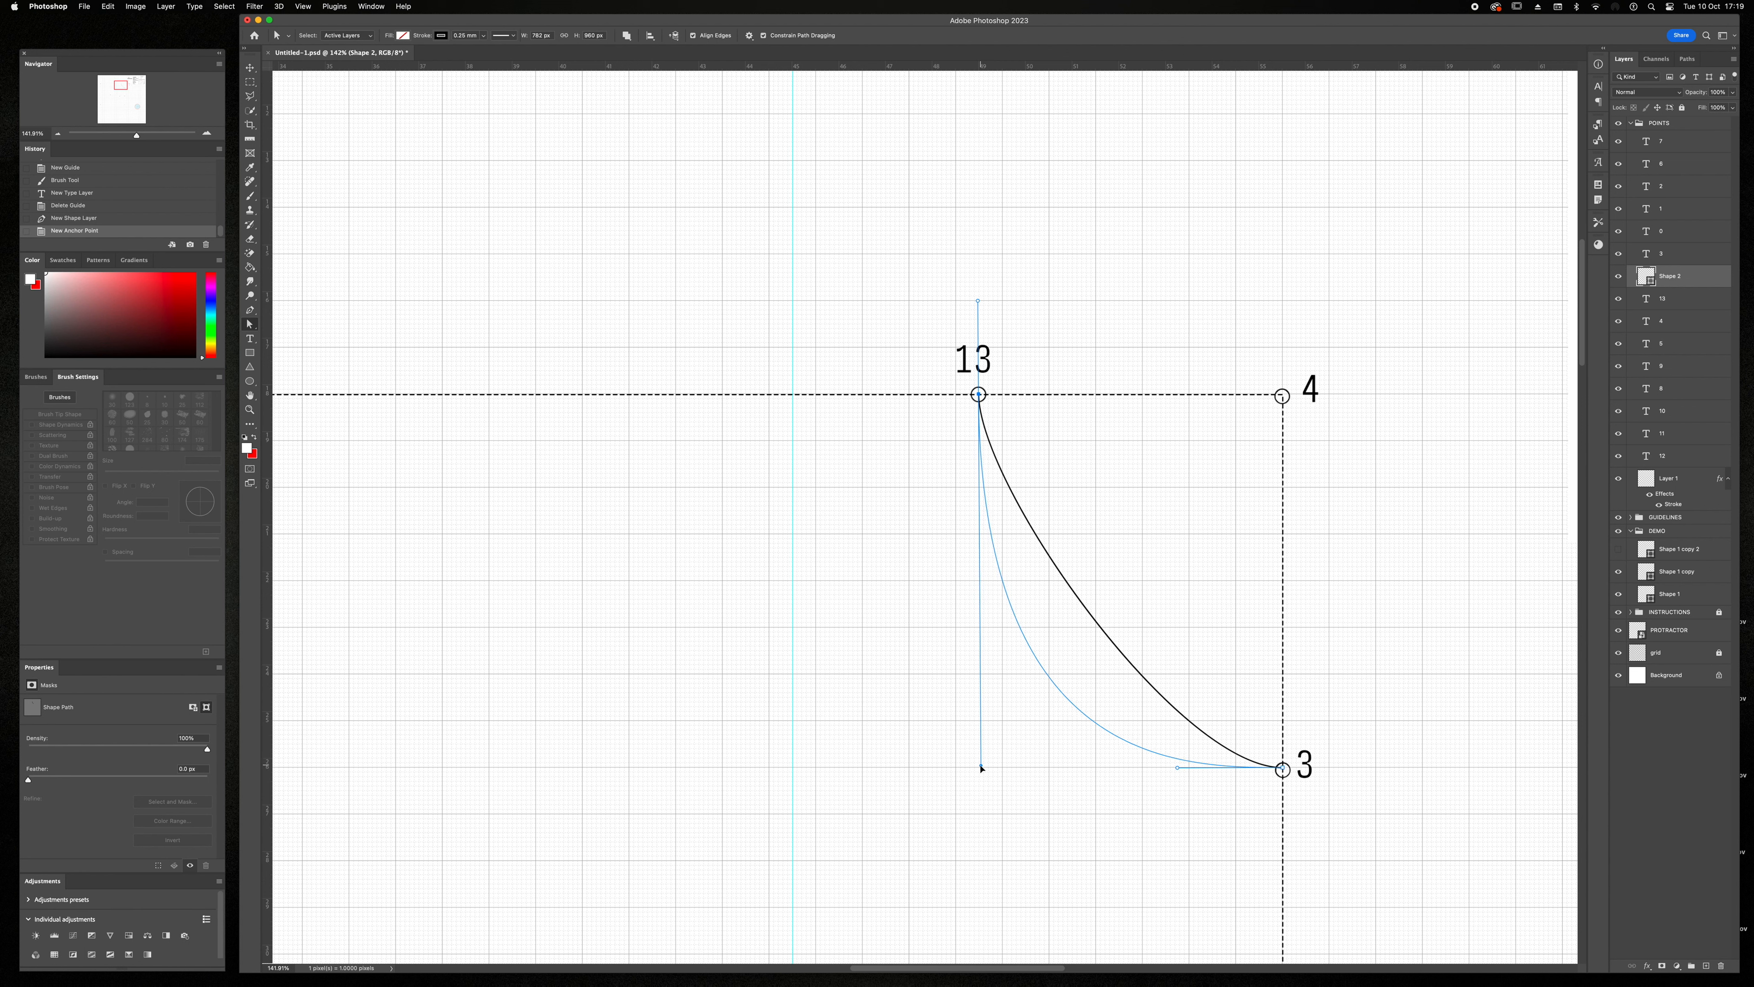
pyautogui.moveTo(981, 769); pyautogui.dragTo(980, 746)
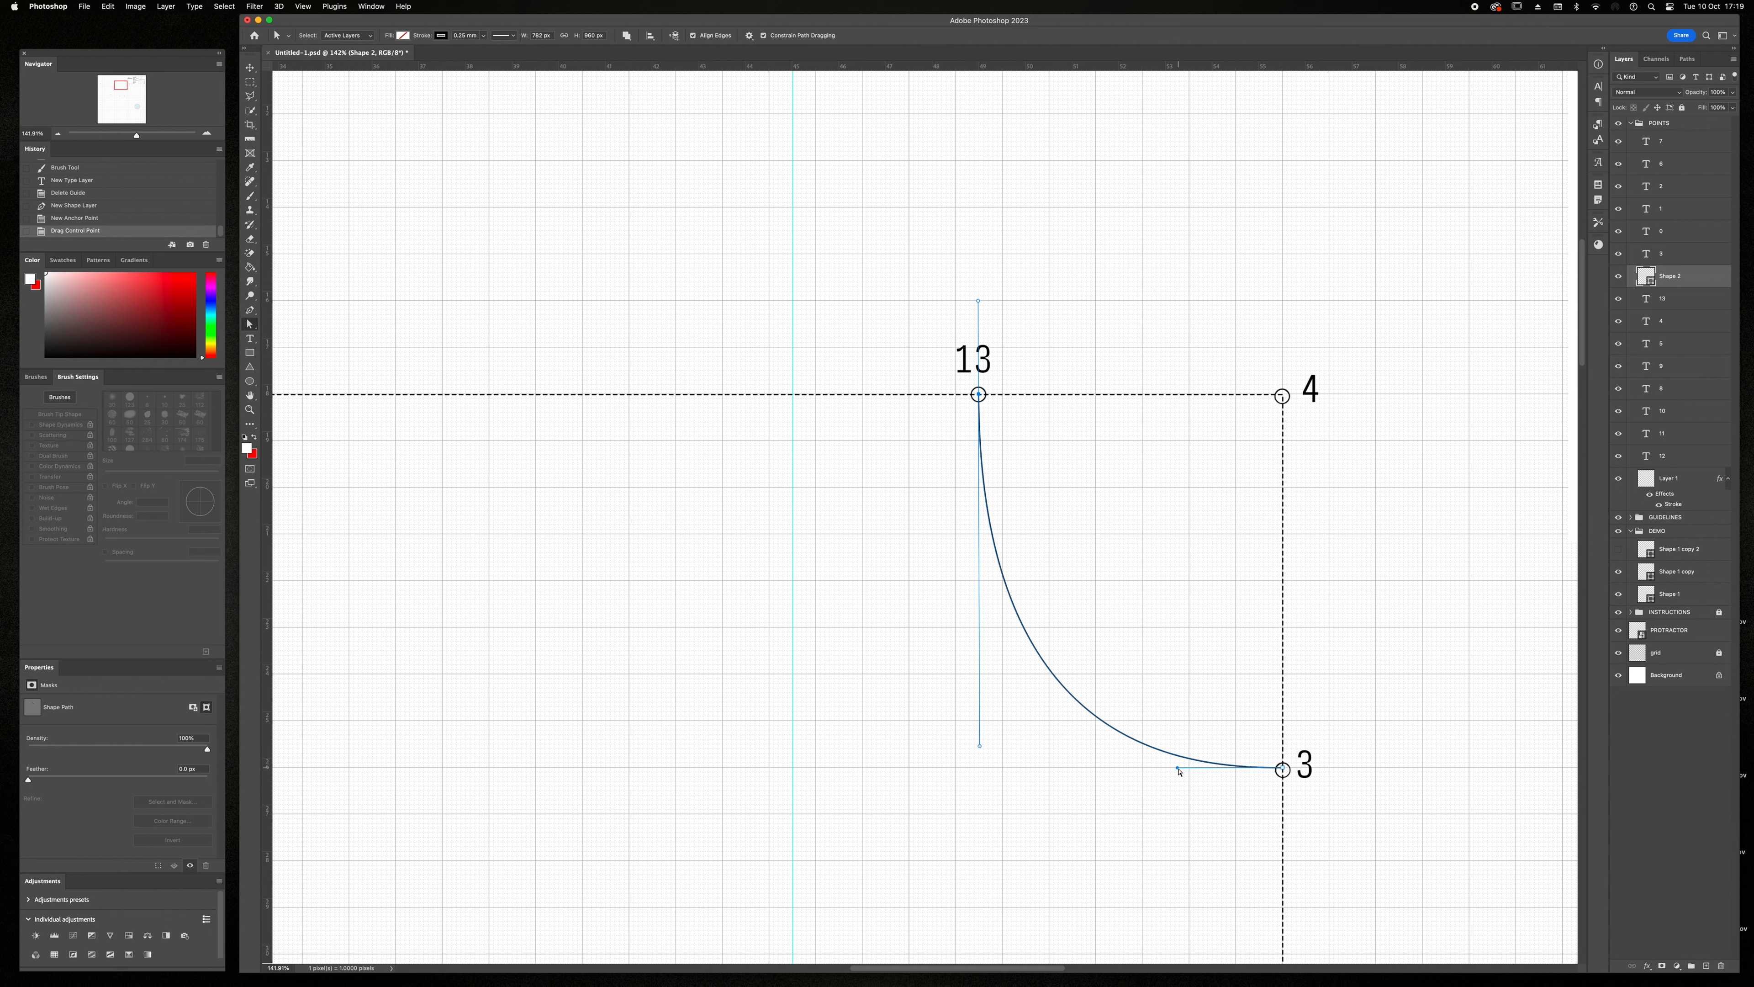
pyautogui.moveTo(1179, 771); pyautogui.dragTo(1112, 768)
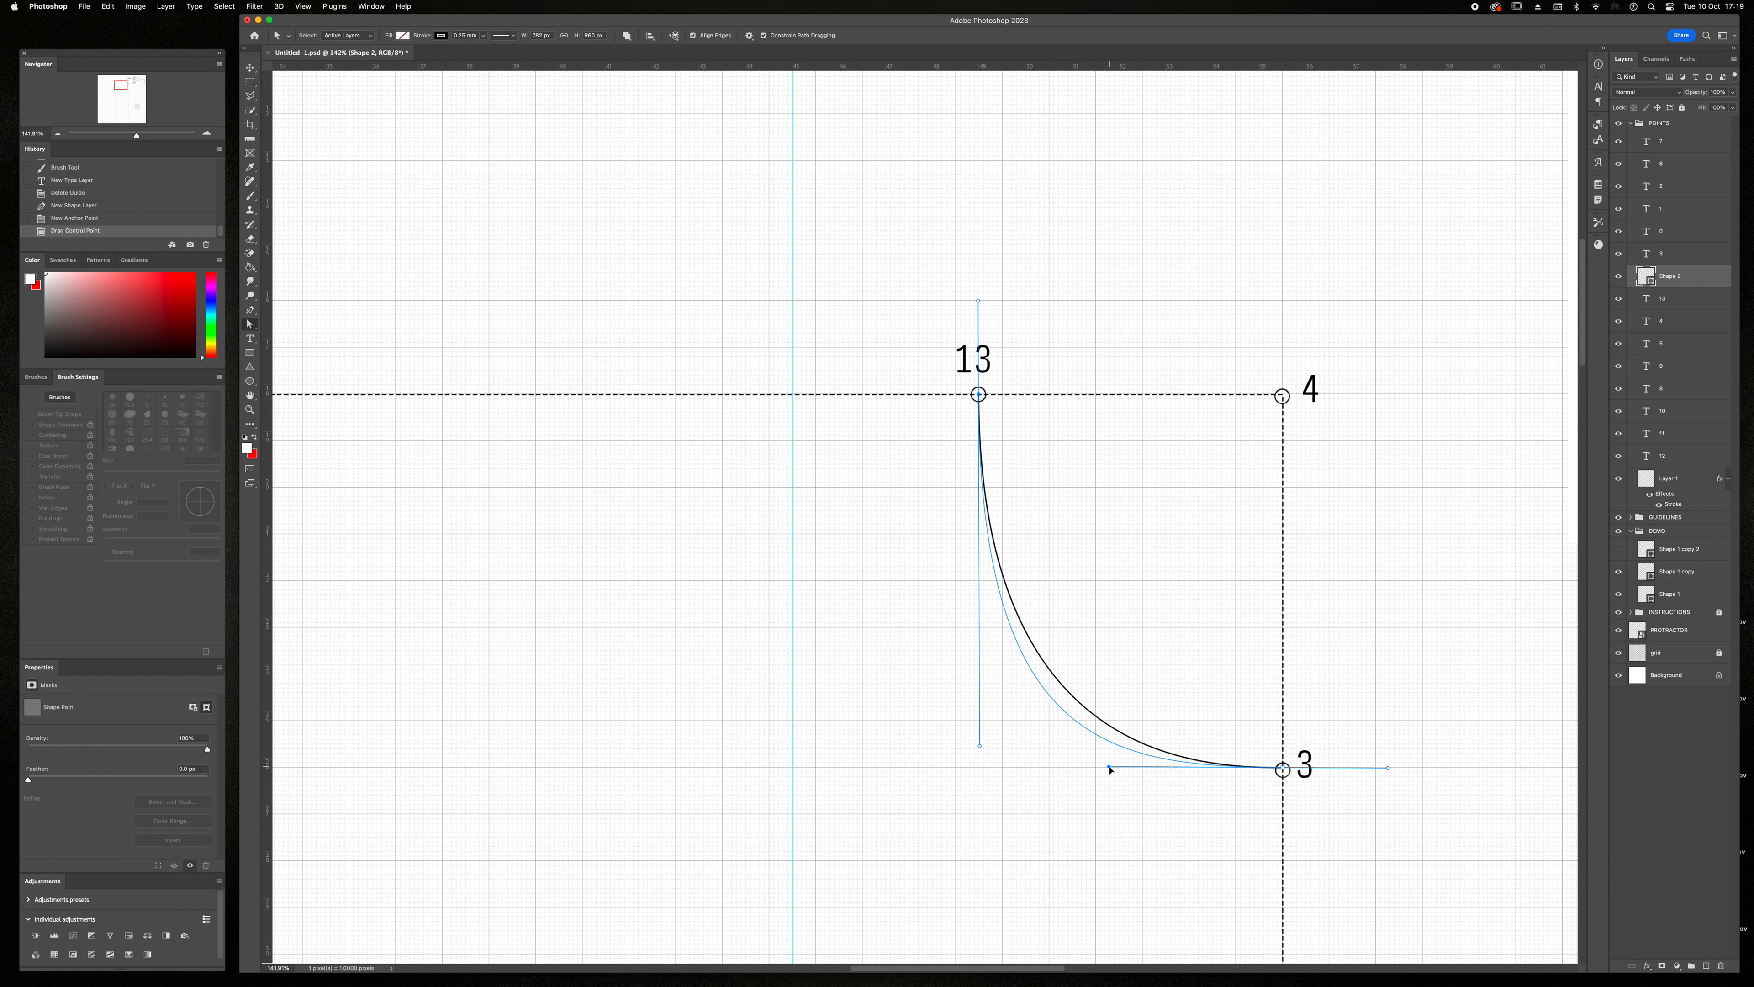
pyautogui.moveTo(1109, 769); pyautogui.dragTo(1109, 768)
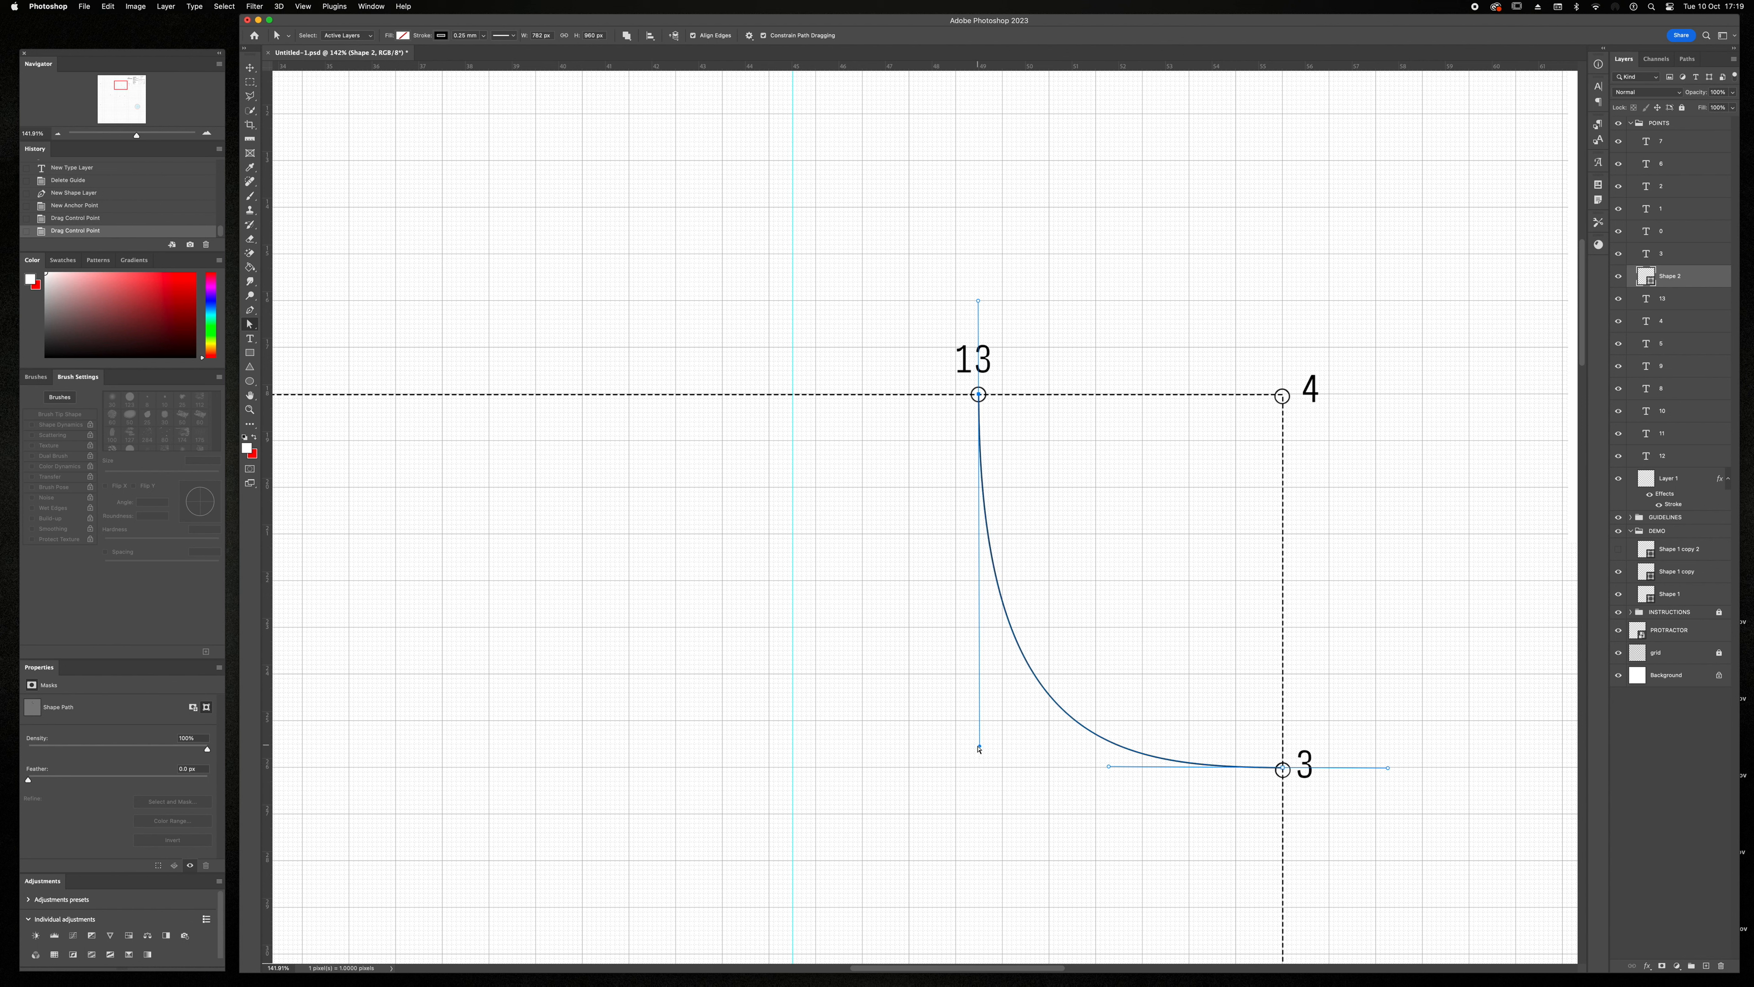
pyautogui.moveTo(978, 746); pyautogui.dragTo(956, 677)
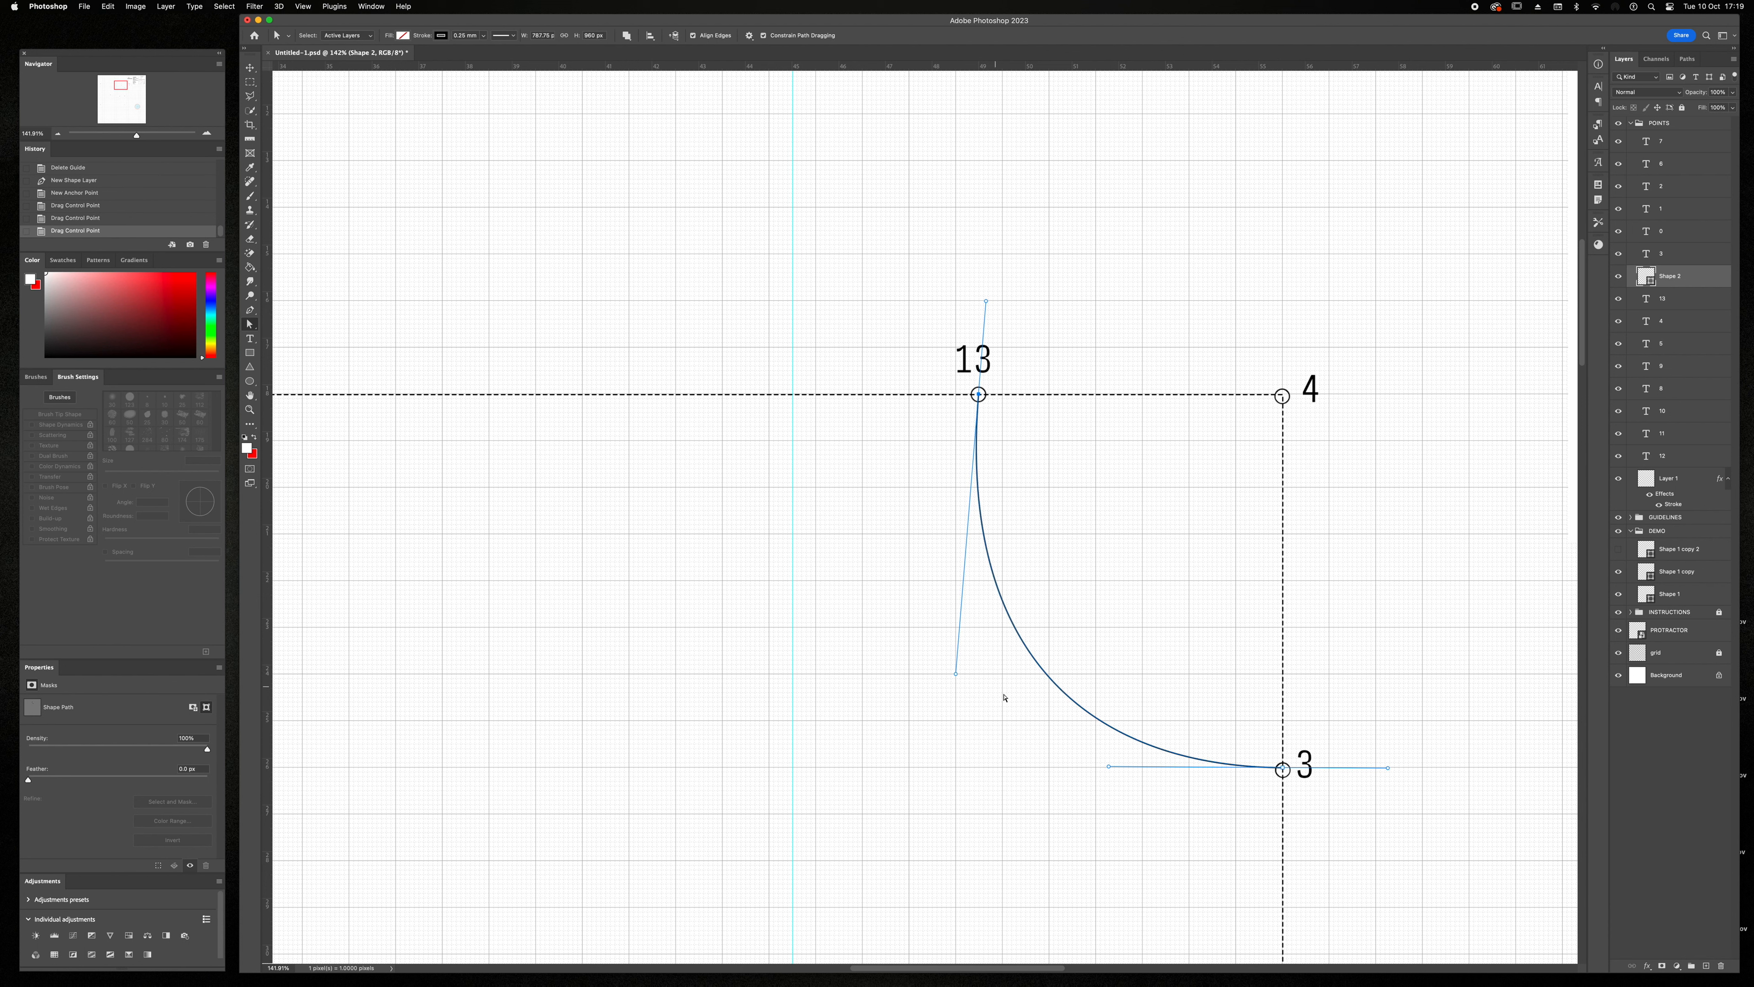
pyautogui.click(1007, 727)
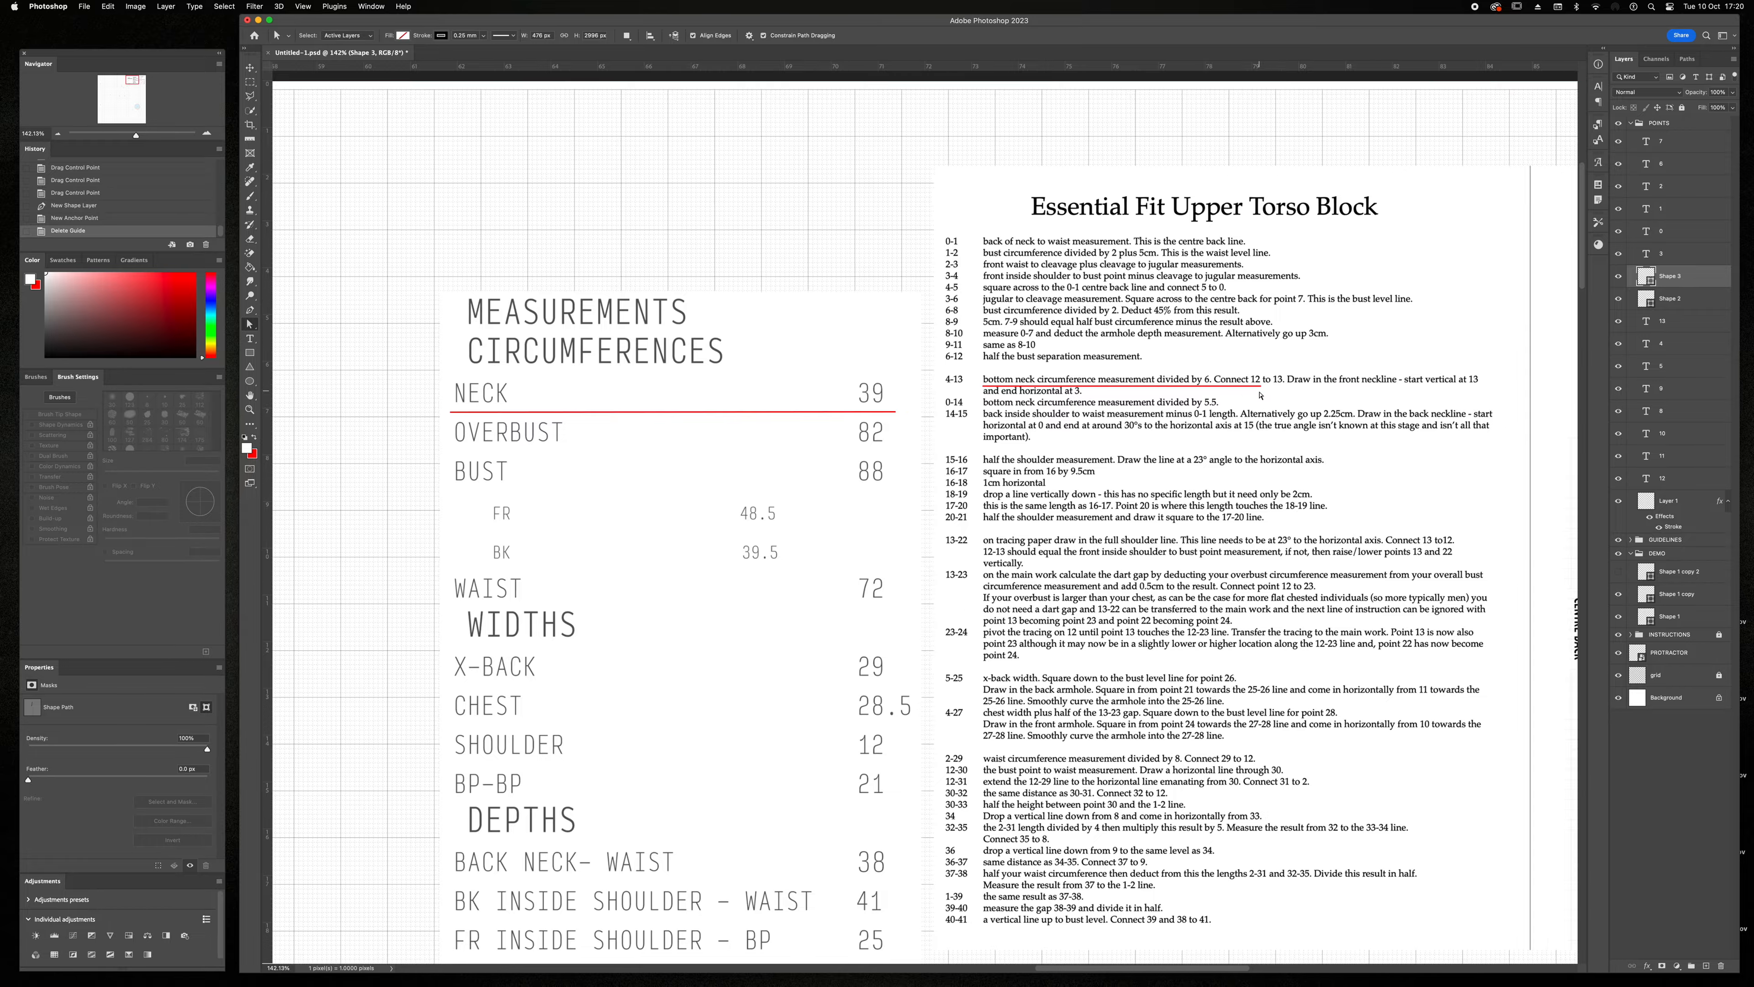
# - Move the red underline on the instruction sheet to the 0-14 line
pyautogui.hscroll(5, 1259, 394)
pyautogui.press('v')
pyautogui.moveTo(571, 373); pyautogui.dragTo(574, 394)
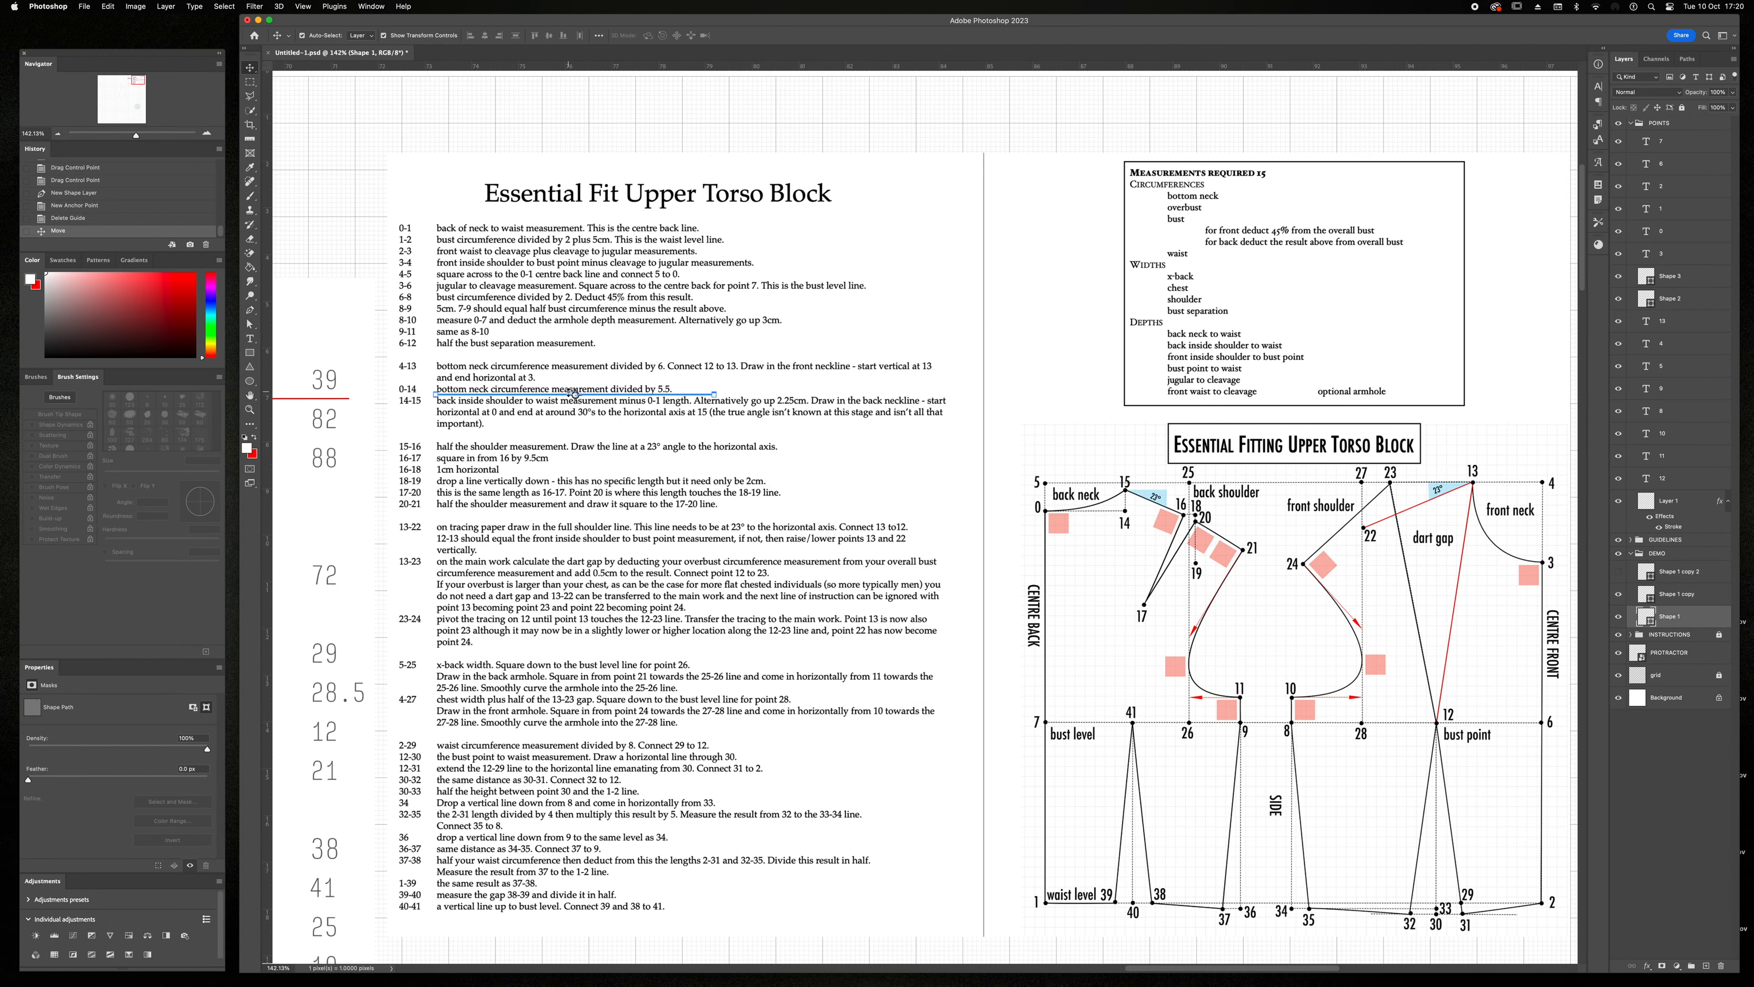
# - Measure about 7 cm horizontally from point 0, place a vertical guide there, and mark the point on it level with 0
pyautogui.hscroll(-20, 470, 433)
pyautogui.hscroll(20, 467, 431)
pyautogui.hscroll(-3, 495, 507)
pyautogui.hscroll(-20, 497, 509)
pyautogui.scroll(-8, 497, 510)
pyautogui.moveTo(475, 616); pyautogui.dragTo(808, 613)
pyautogui.press('i')
pyautogui.moveTo(268, 608); pyautogui.dragTo(806, 612)
pyautogui.press('b')
pyautogui.click(806, 612)
# - Draw a dashed path from point 0 across to the new marker and straight up to the line from point 5
pyautogui.press('p')
pyautogui.click(474, 612)
pyautogui.click(806, 612)
pyautogui.click(805, 378)
pyautogui.press('a')
pyautogui.click(504, 35)
pyautogui.click(500, 88)
# - Label the marker at the corner of the new dashed path 14, using black text like label 0
pyautogui.press('v')
pyautogui.click(451, 605)
pyautogui.press('t')
pyautogui.click(830, 628)
pyautogui.write('14')
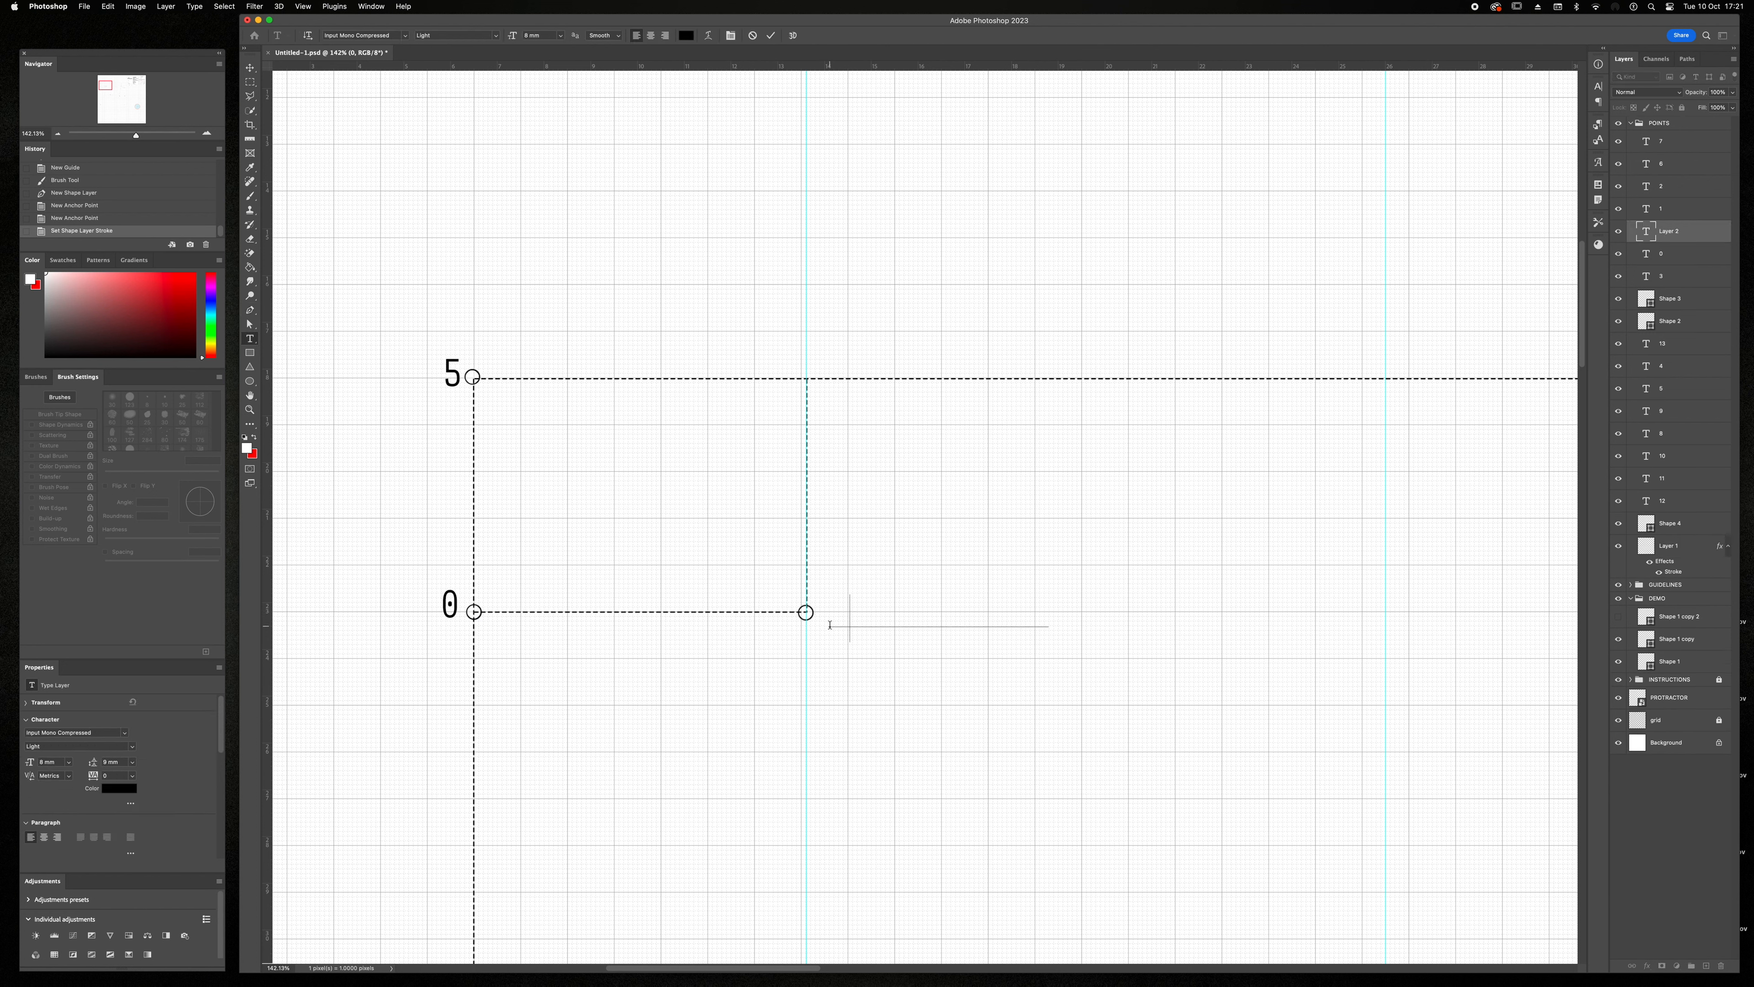
pyautogui.moveTo(830, 659); pyautogui.dragTo(818, 659)
pyautogui.click(772, 41)
# - Move the red underlines to the 14-15 instruction and to the BK INSIDE SHOULDER - WAIST measurement
pyautogui.hscroll(20, 779, 288)
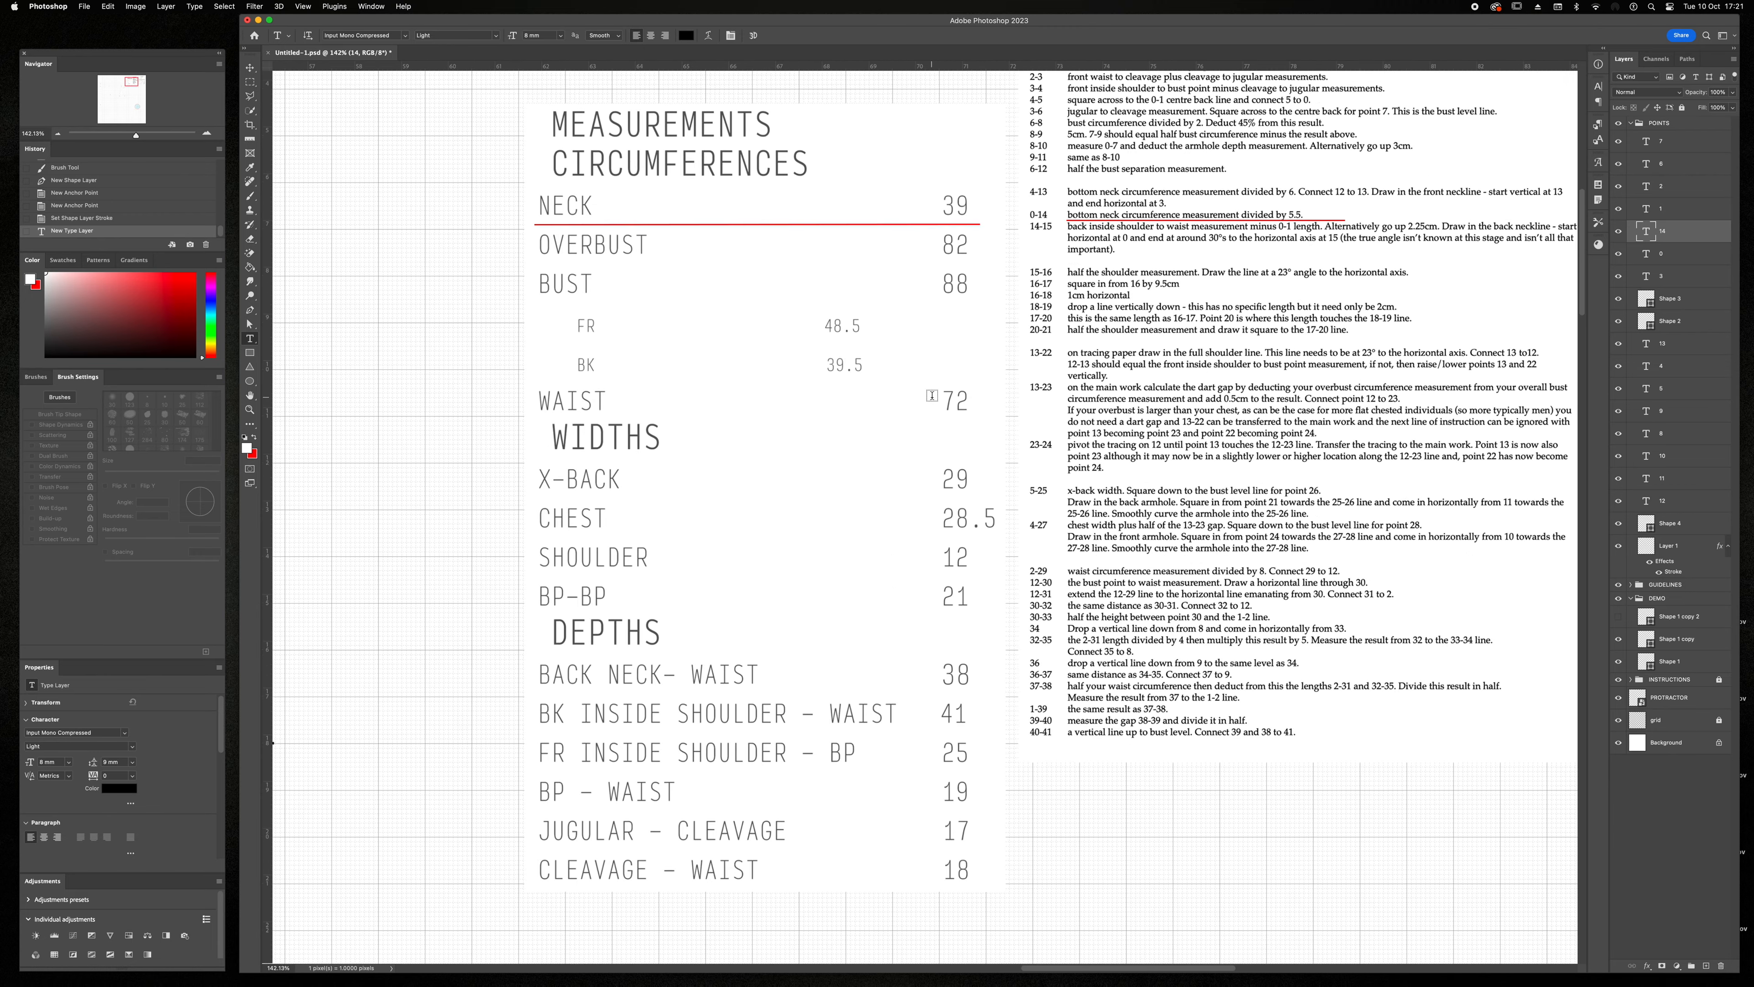
pyautogui.press('v')
pyautogui.moveTo(807, 282); pyautogui.dragTo(809, 321)
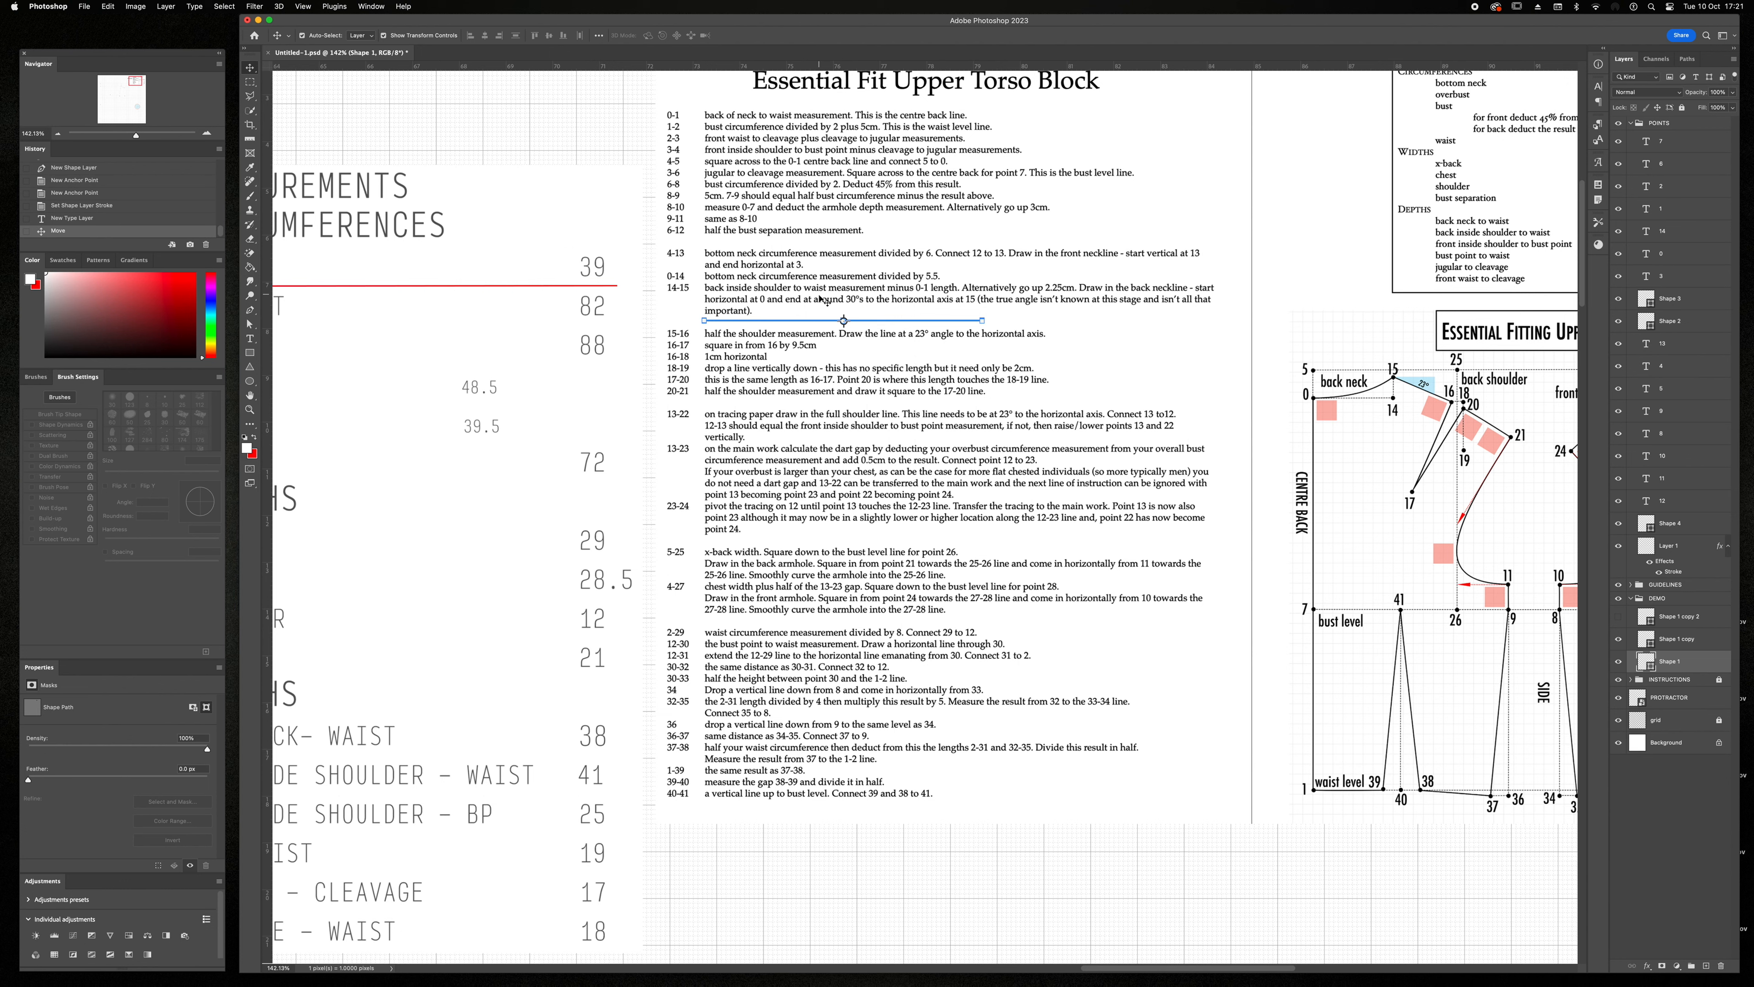
pyautogui.hscroll(-10, 635, 314)
pyautogui.scroll(-3, 665, 193)
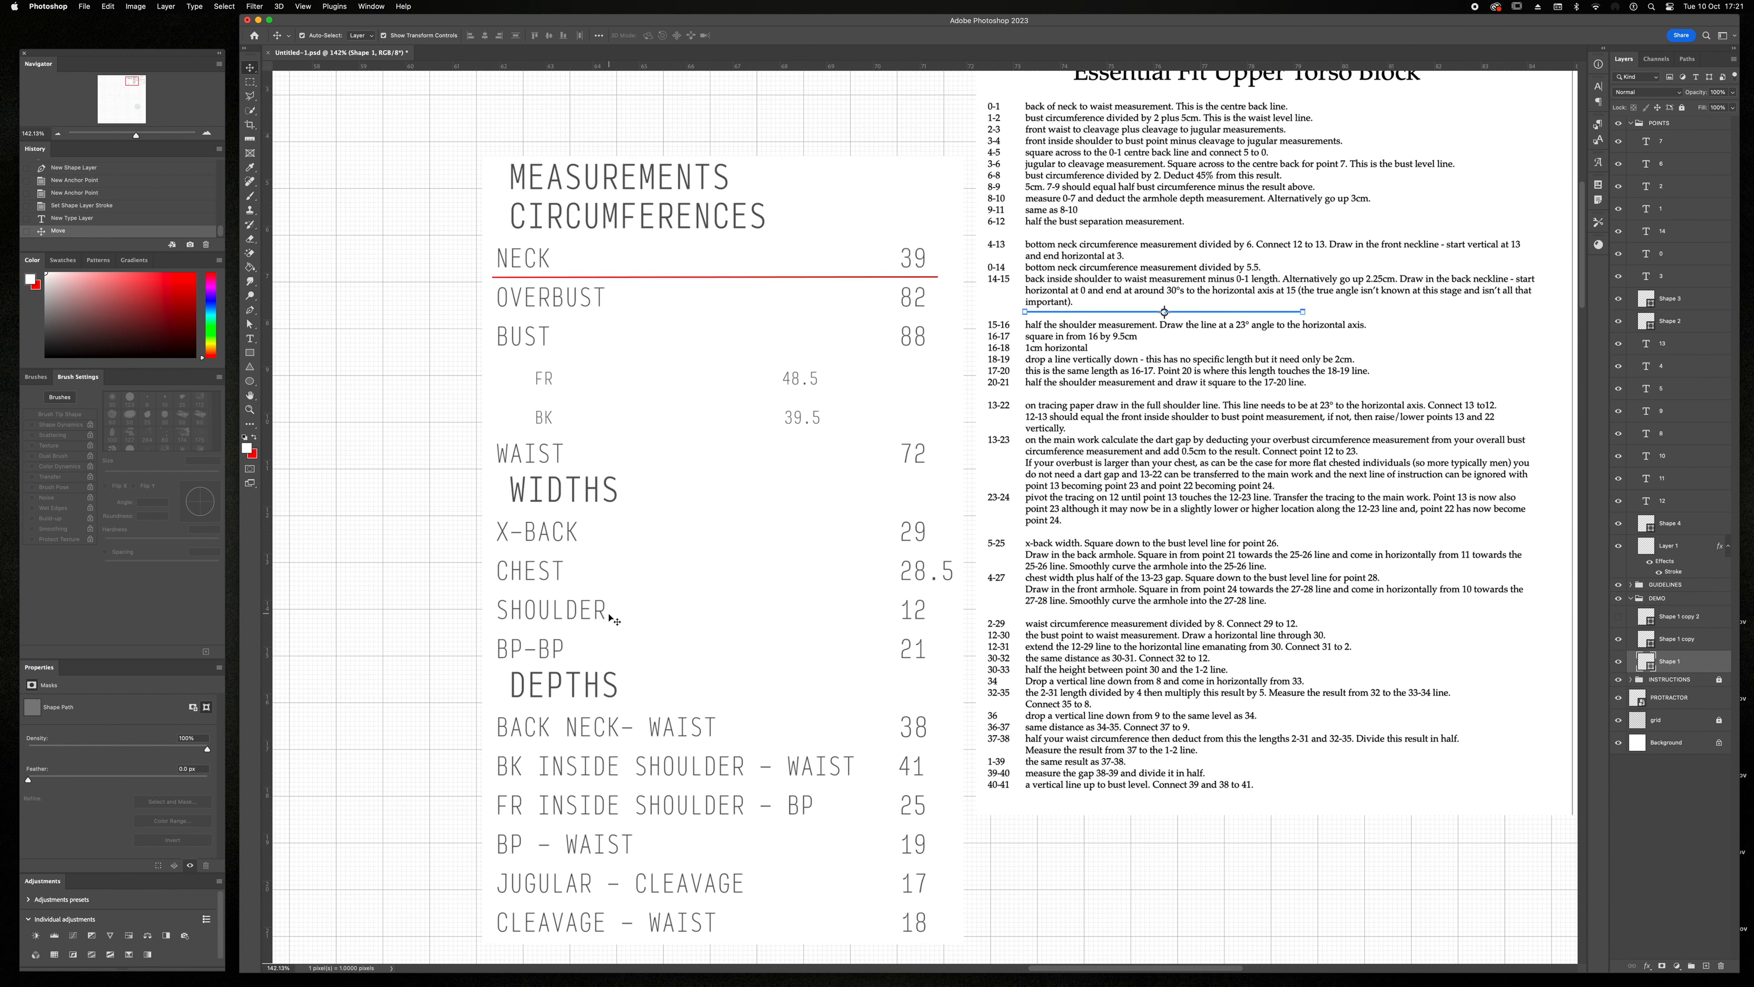
pyautogui.click(661, 185)
pyautogui.moveTo(662, 186); pyautogui.dragTo(669, 693)
# - Shorten the dashed vertical line above point 14 so it ends about 3 cm above that point
pyautogui.press('a')
pyautogui.hscroll(-20, 537, 505)
pyautogui.scroll(-20, 538, 506)
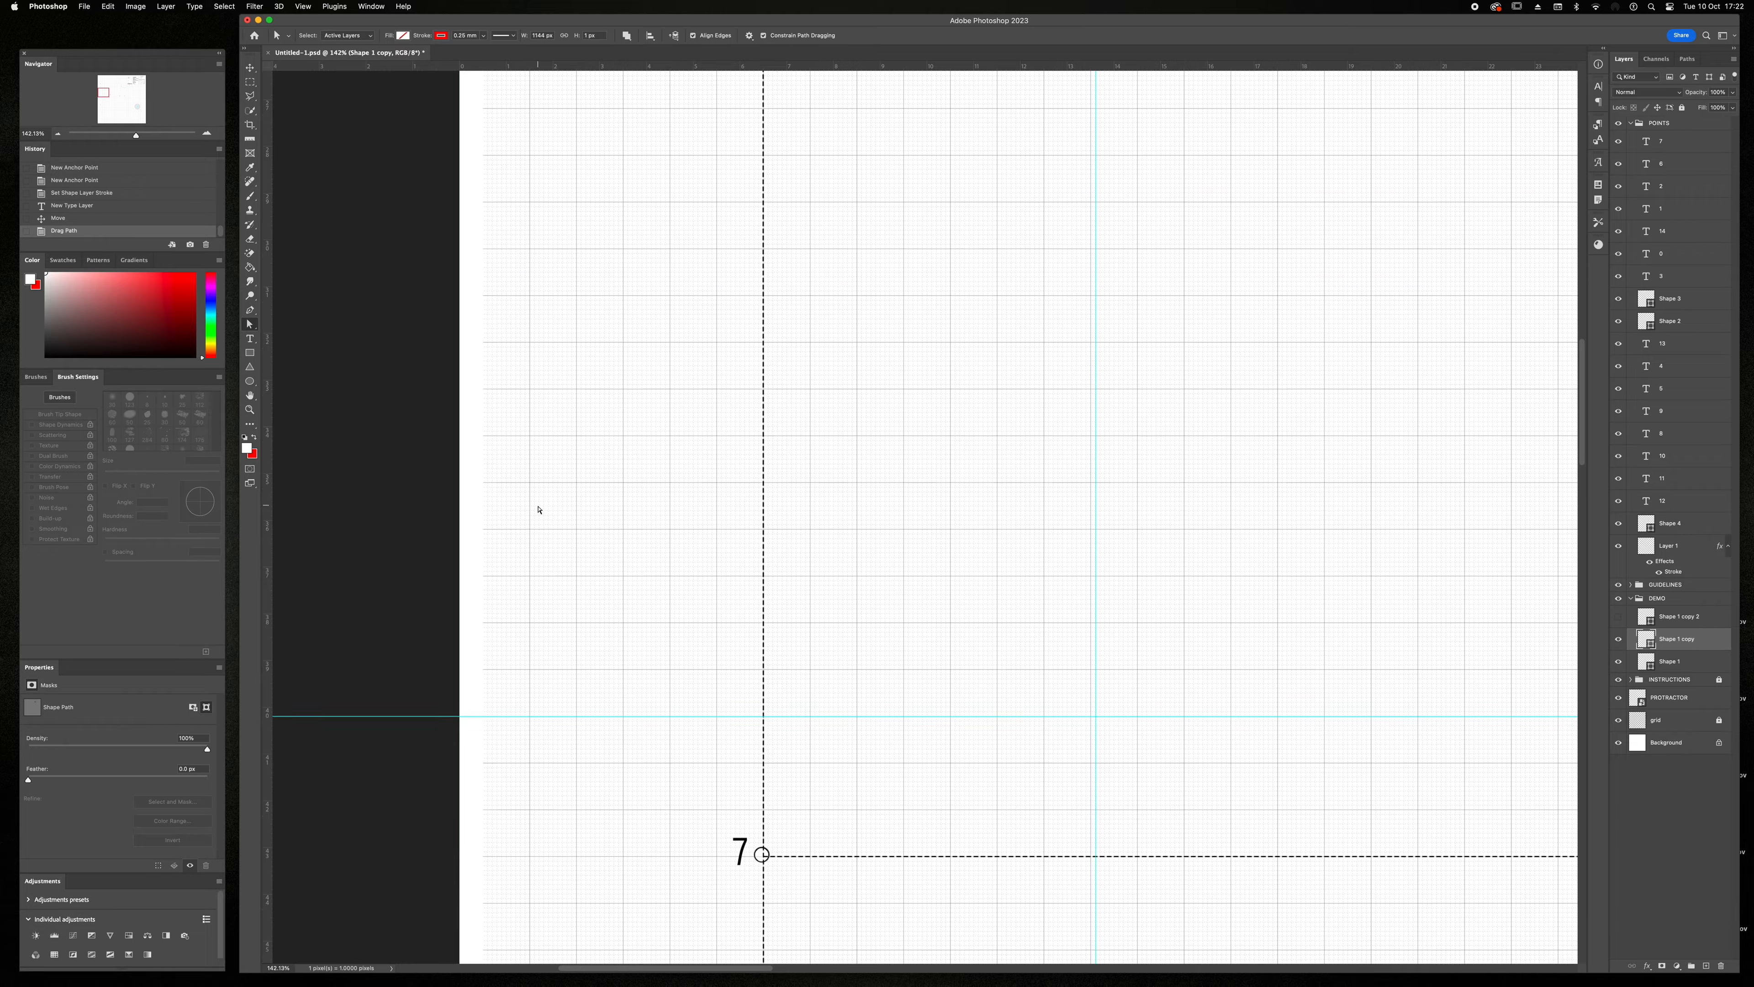
pyautogui.scroll(18, 537, 505)
pyautogui.hscroll(4, 537, 505)
pyautogui.scroll(10, 539, 508)
pyautogui.hscroll(2, 906, 453)
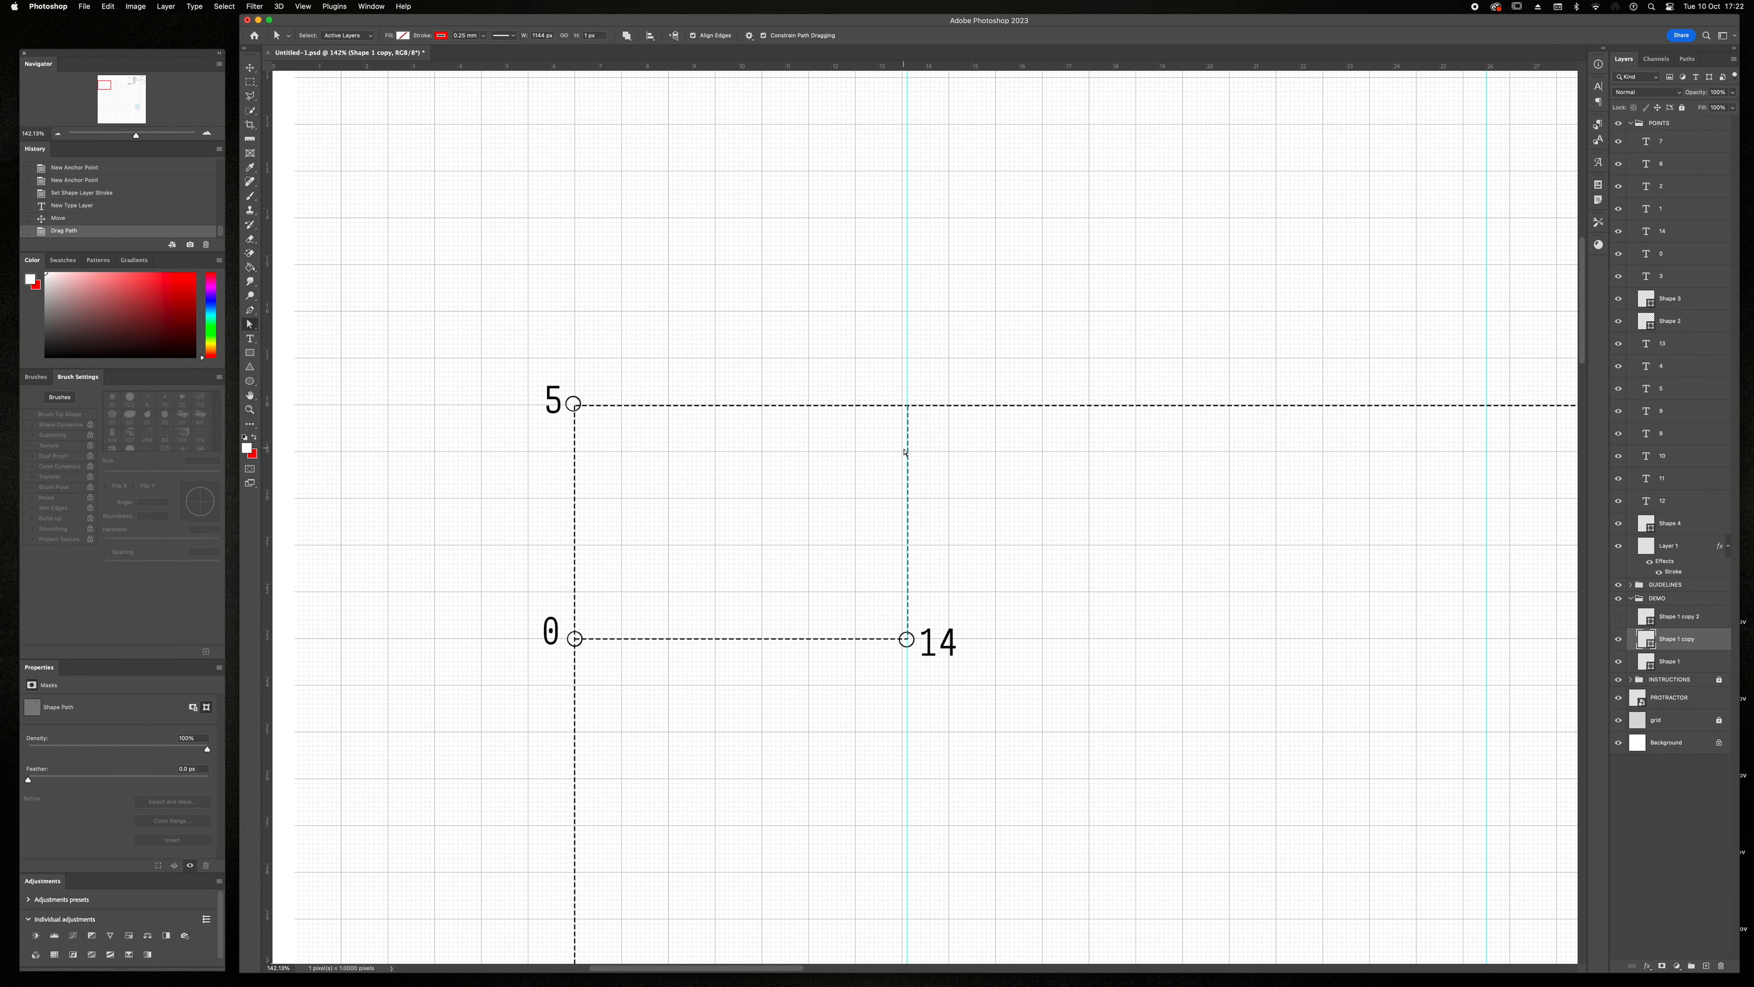
pyautogui.click(829, 638)
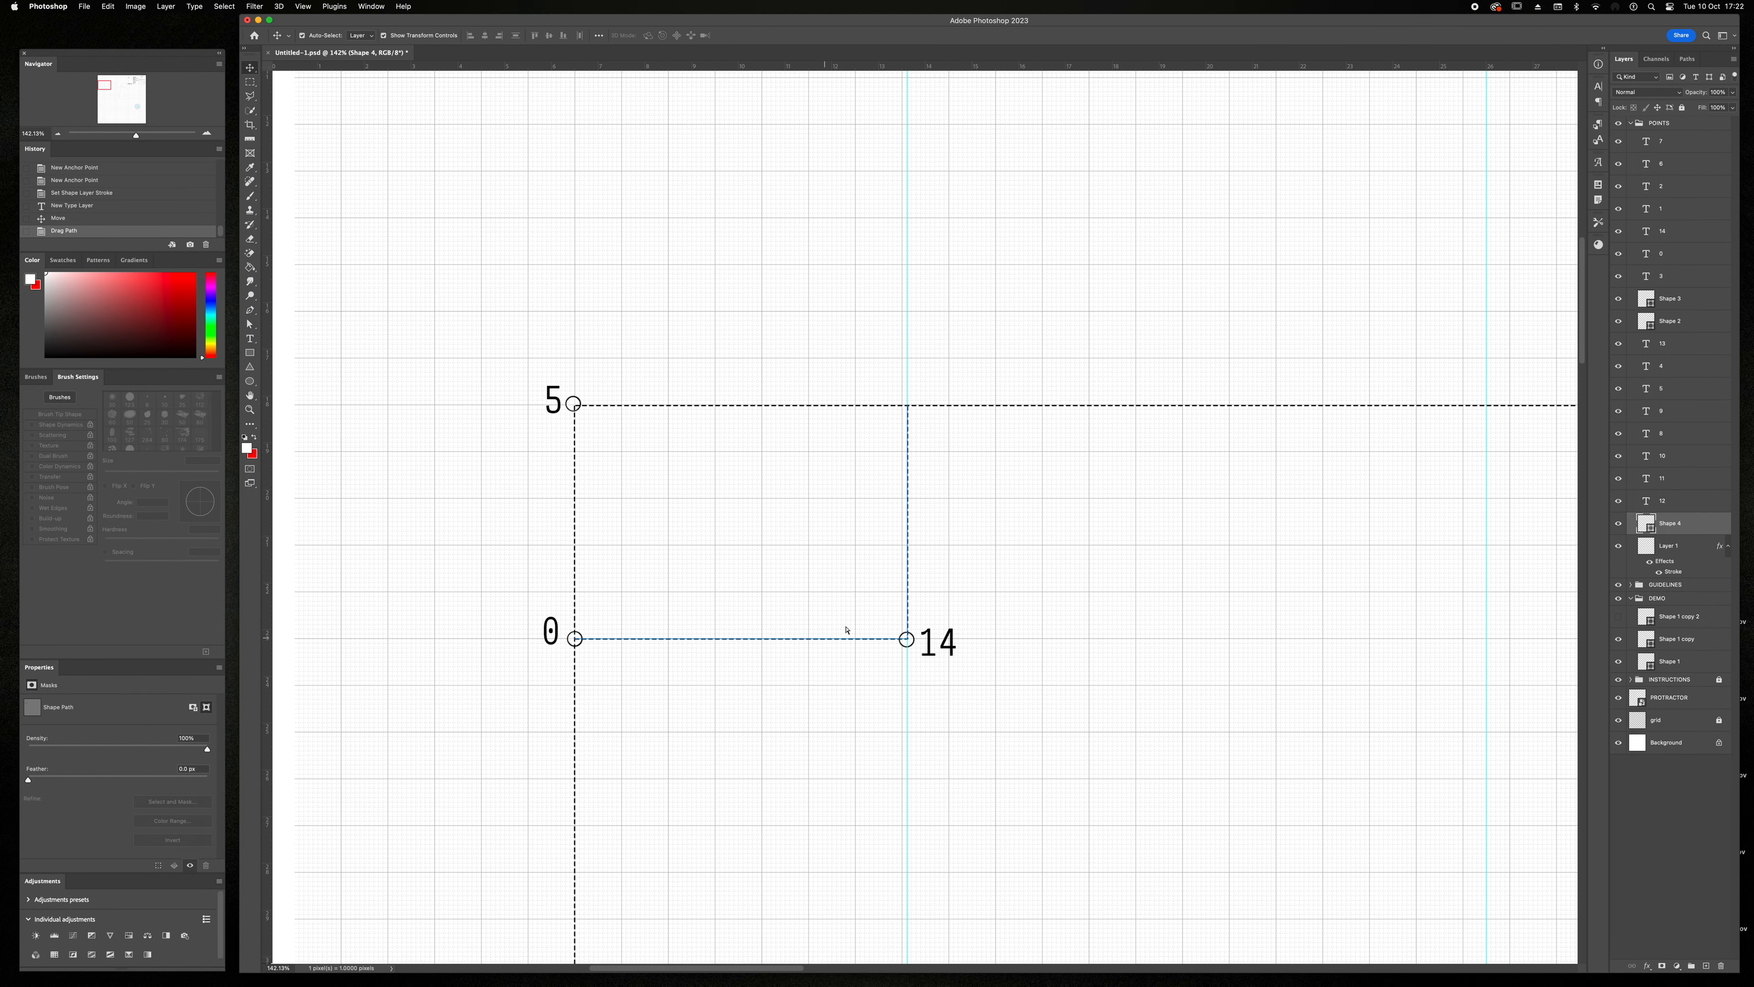
pyautogui.moveTo(908, 405); pyautogui.dragTo(909, 498)
# - Mark the upper end of the shortened vertical line with a brushed point circle on the existing markers' layer
pyautogui.press('v')
pyautogui.click(578, 637)
pyautogui.press('b')
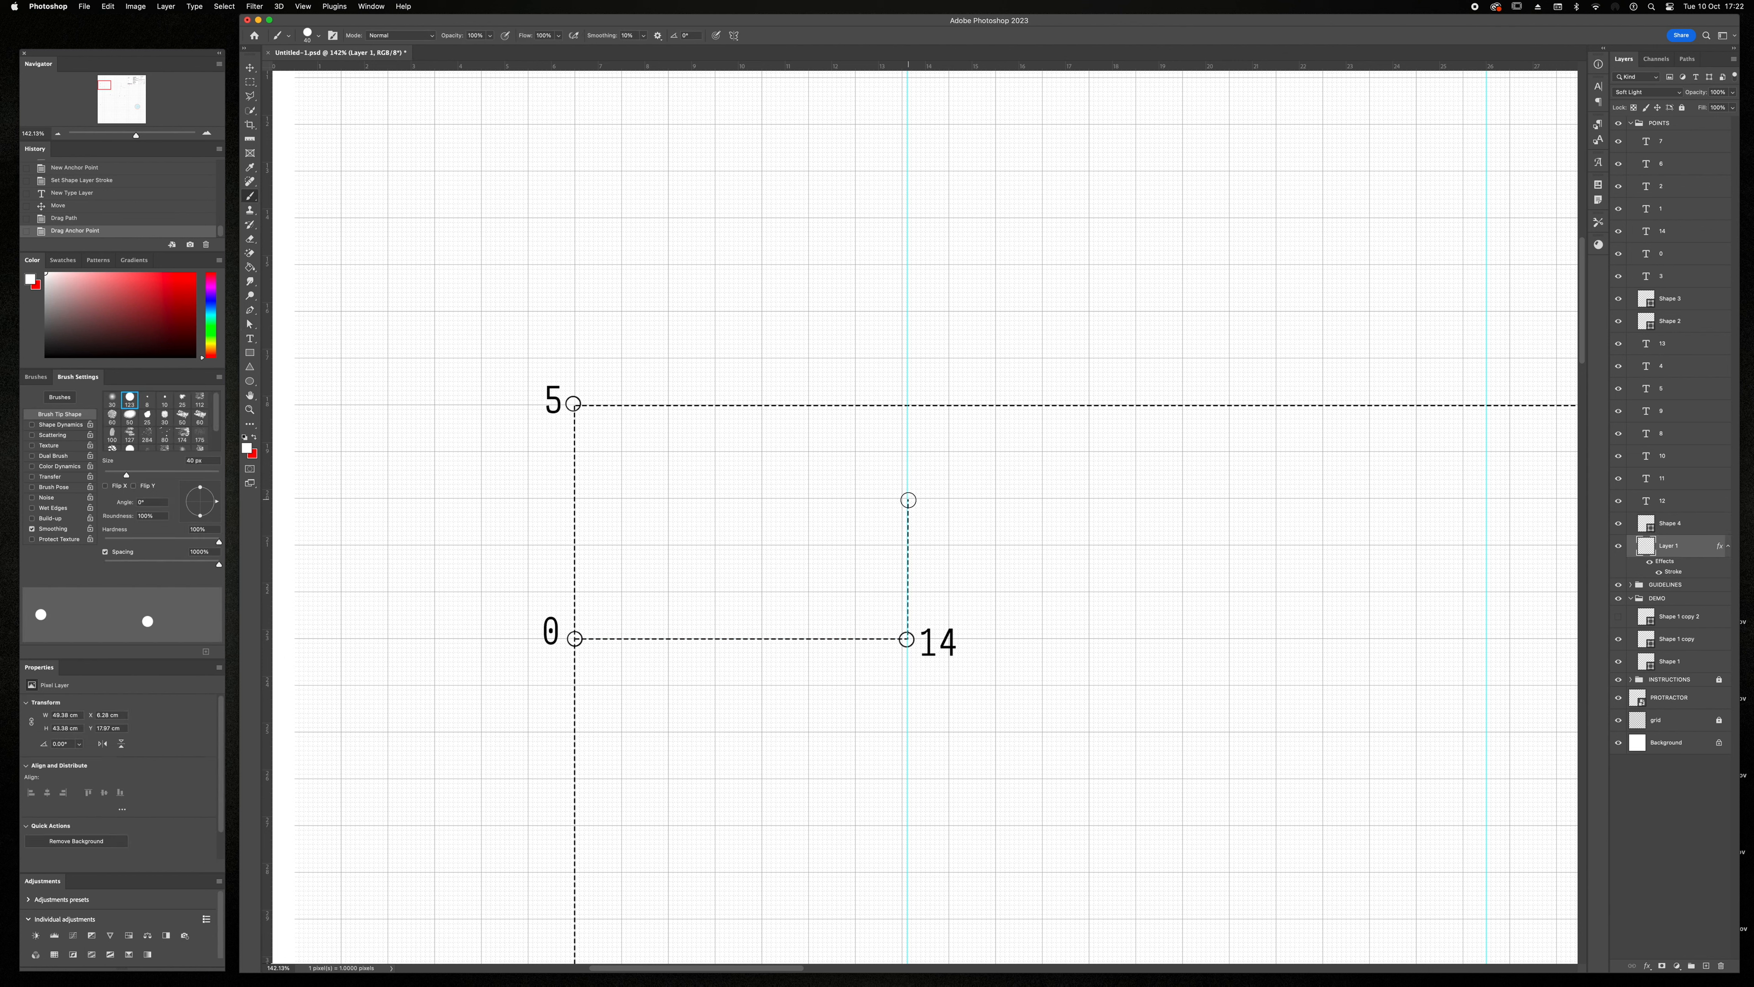
pyautogui.click(909, 500)
# - Label the new marker above point 14 as 15, and delete the vertical guide running through both points
pyautogui.press('t')
pyautogui.click(936, 504)
pyautogui.write('15')
pyautogui.moveTo(928, 545); pyautogui.dragTo(872, 497)
pyautogui.click(771, 37)
pyautogui.moveTo(908, 225); pyautogui.dragTo(8, 181)
# - Draw the back neckline as a Pen tool curve leaving point 0 horizontally and rising at an angle into point 15
pyautogui.hscroll(5, 721, 333)
pyautogui.hscroll(10, 721, 334)
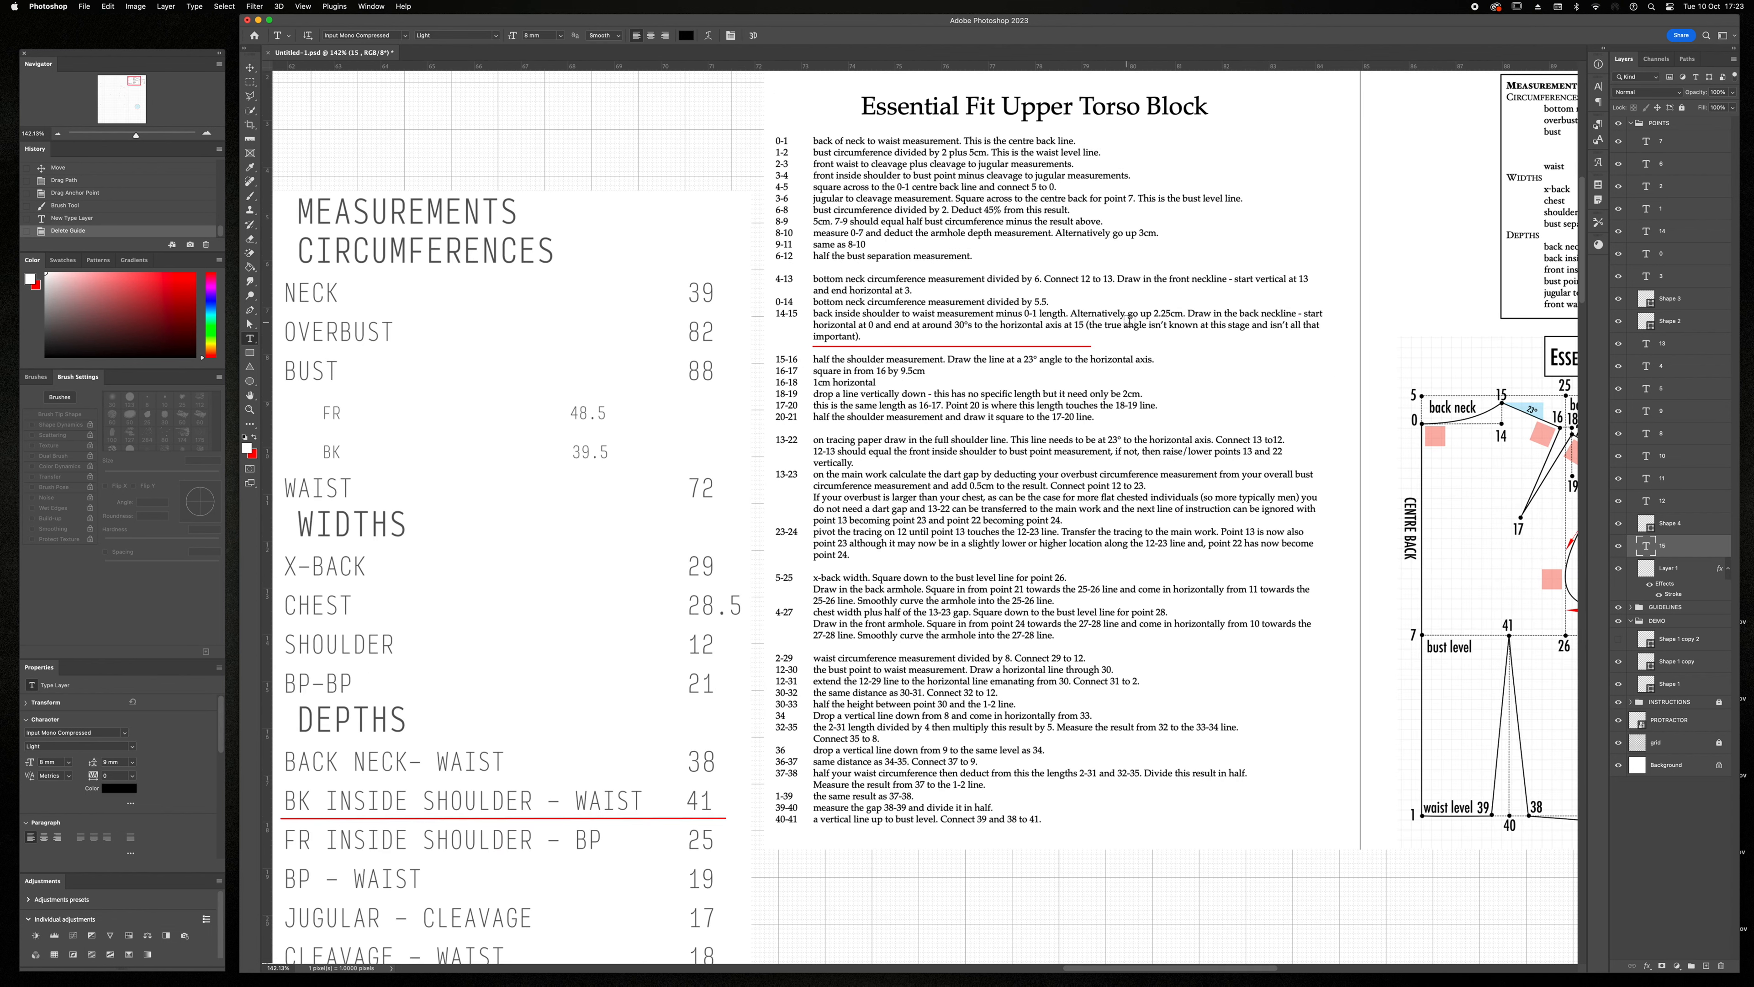
pyautogui.hscroll(1, 1156, 330)
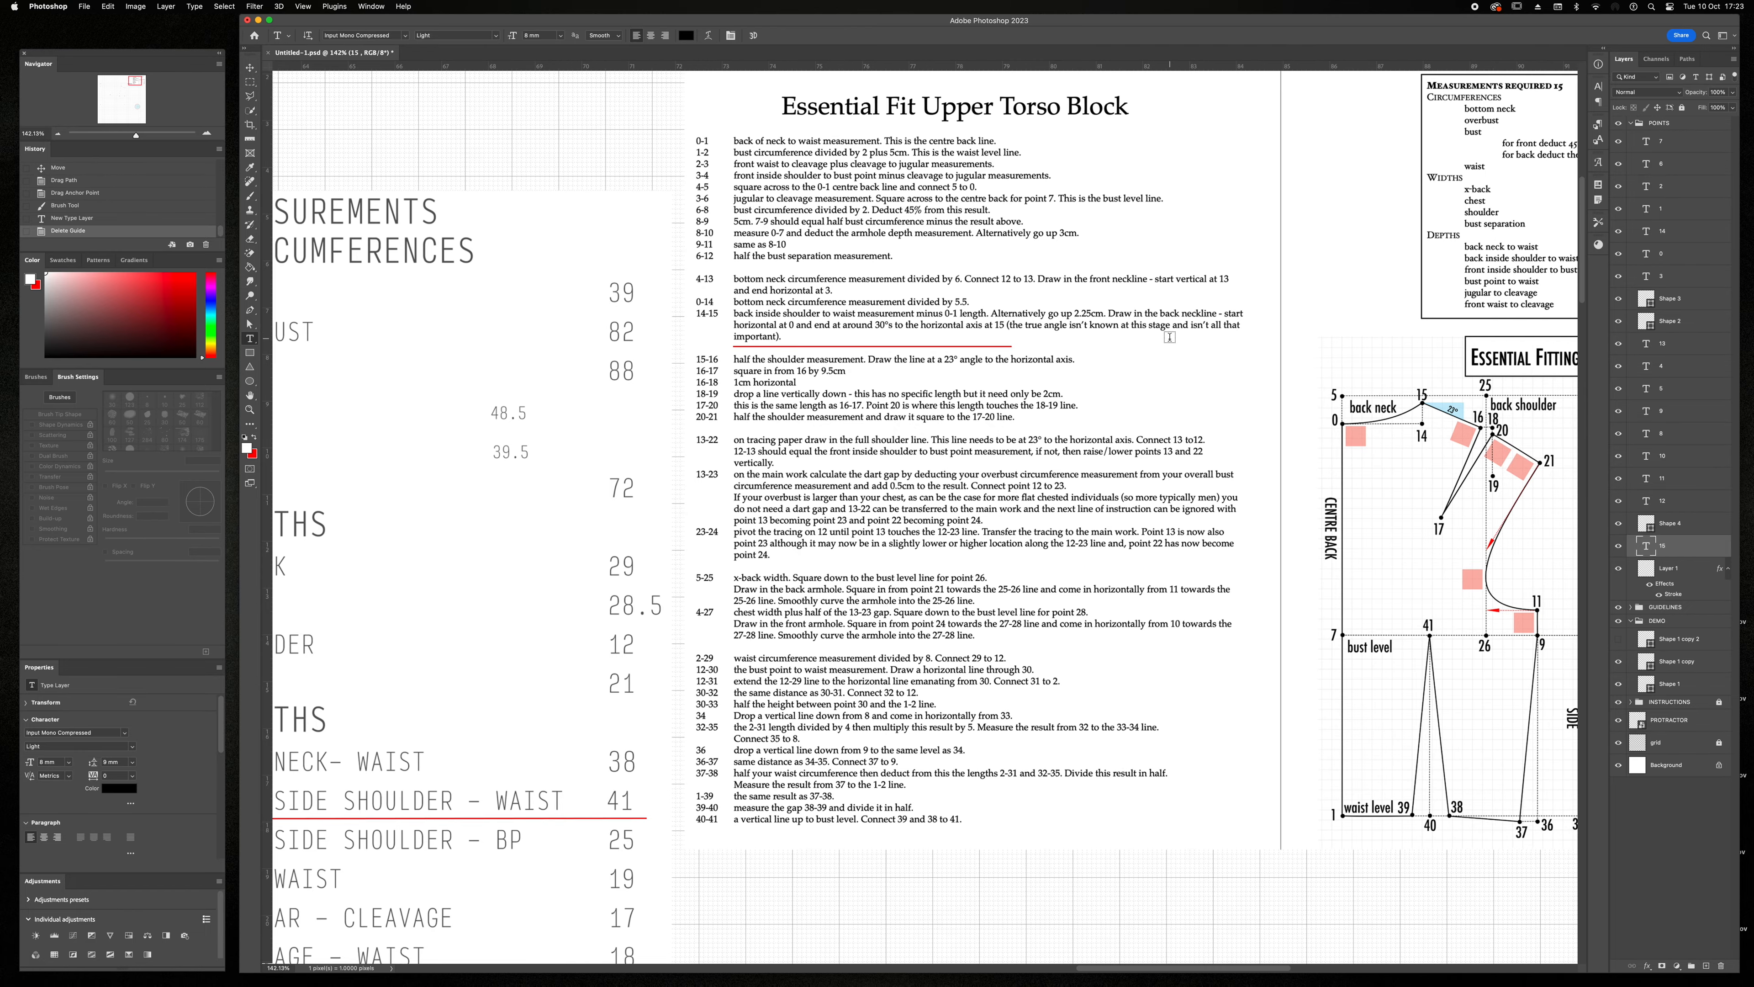
pyautogui.hscroll(-12, 1169, 336)
pyautogui.hscroll(-13, 1171, 337)
pyautogui.scroll(-10, 1171, 338)
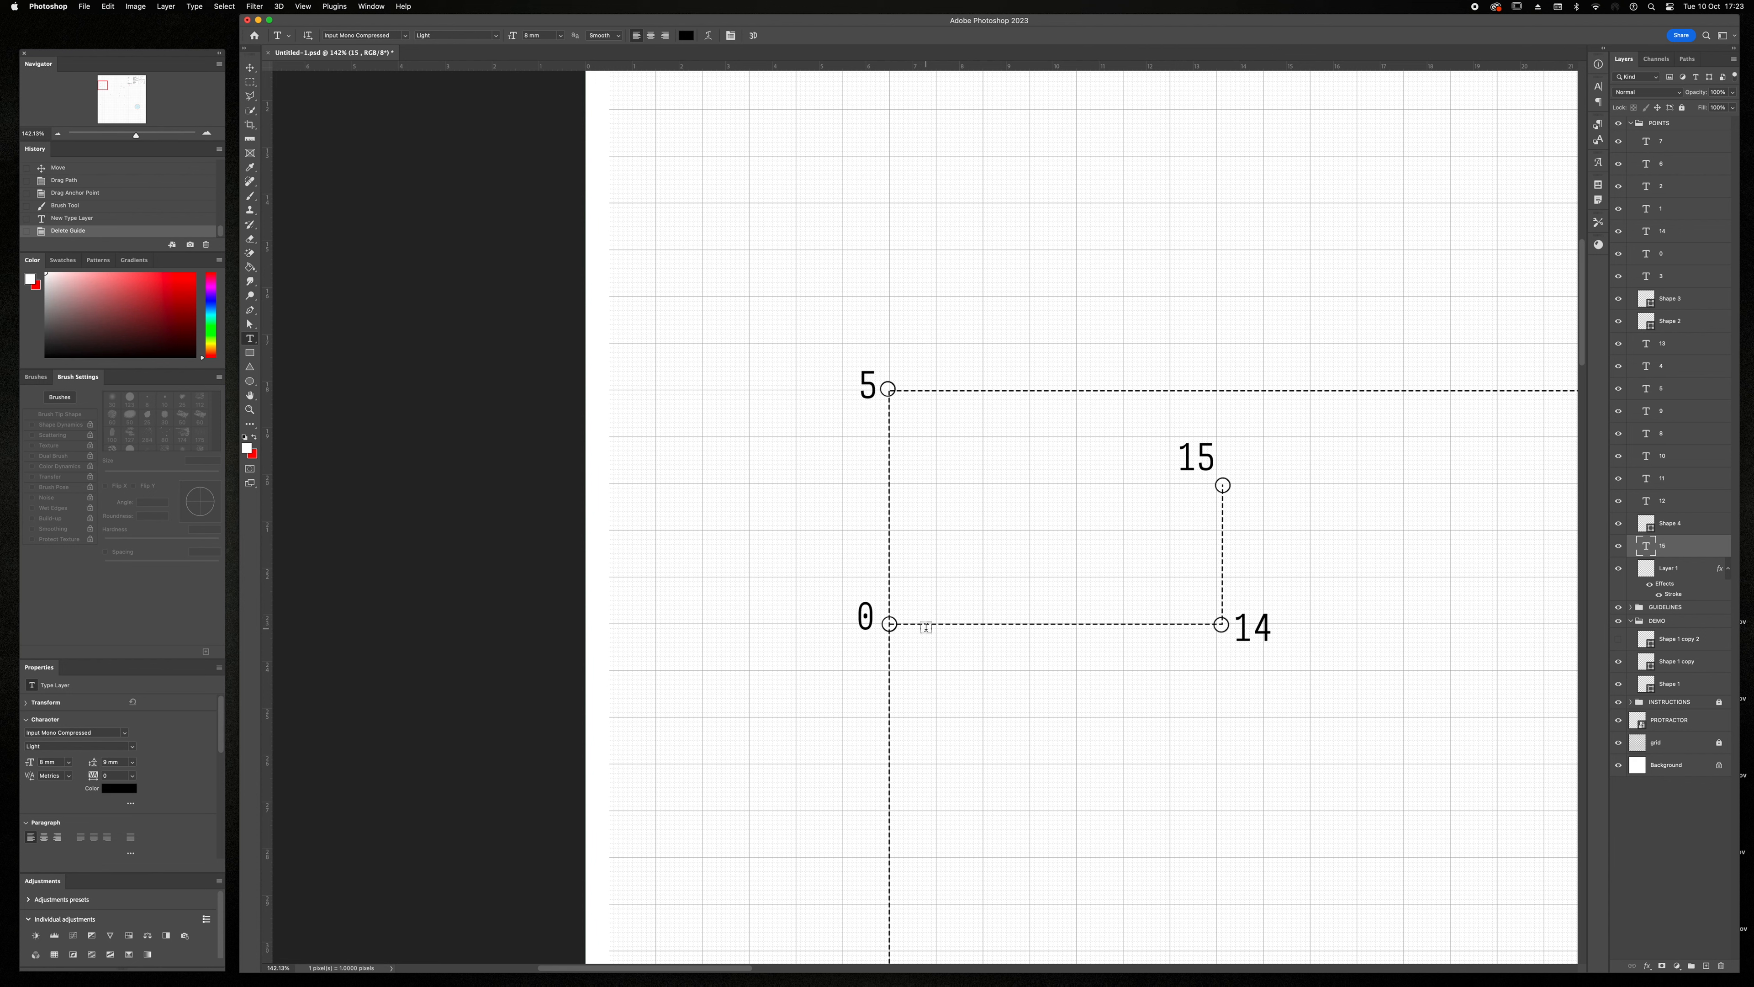
pyautogui.press('p')
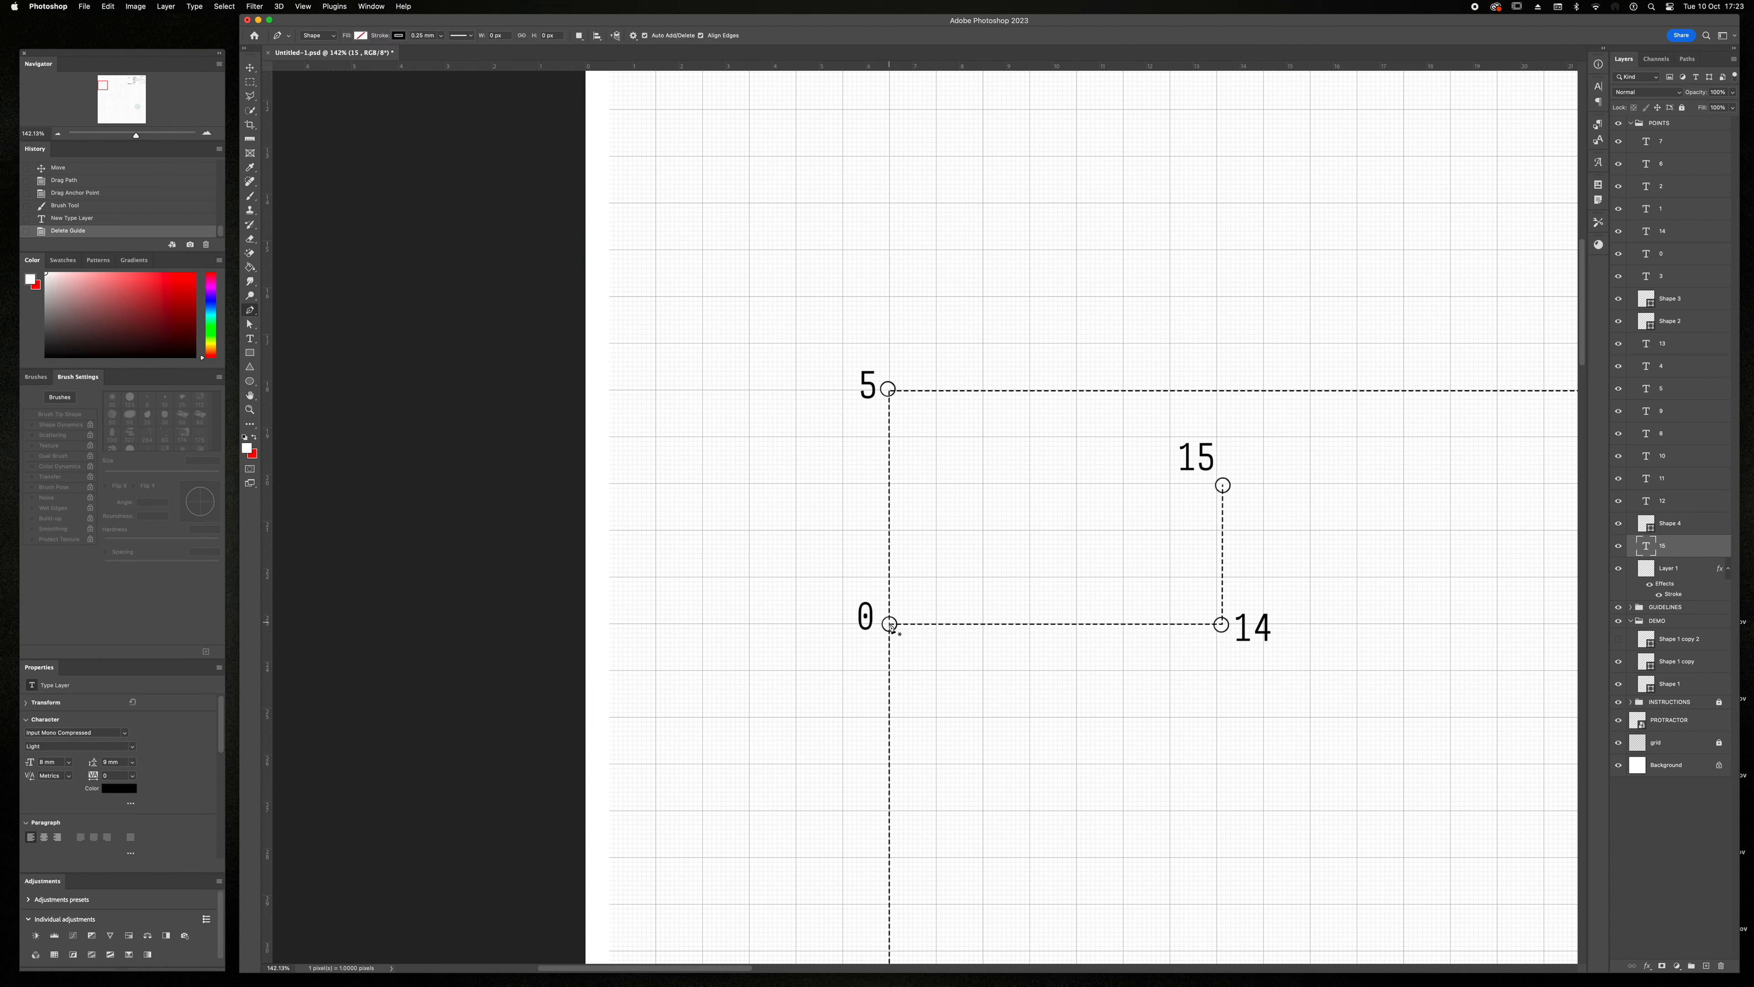
pyautogui.click(891, 625)
pyautogui.moveTo(949, 630); pyautogui.dragTo(972, 626)
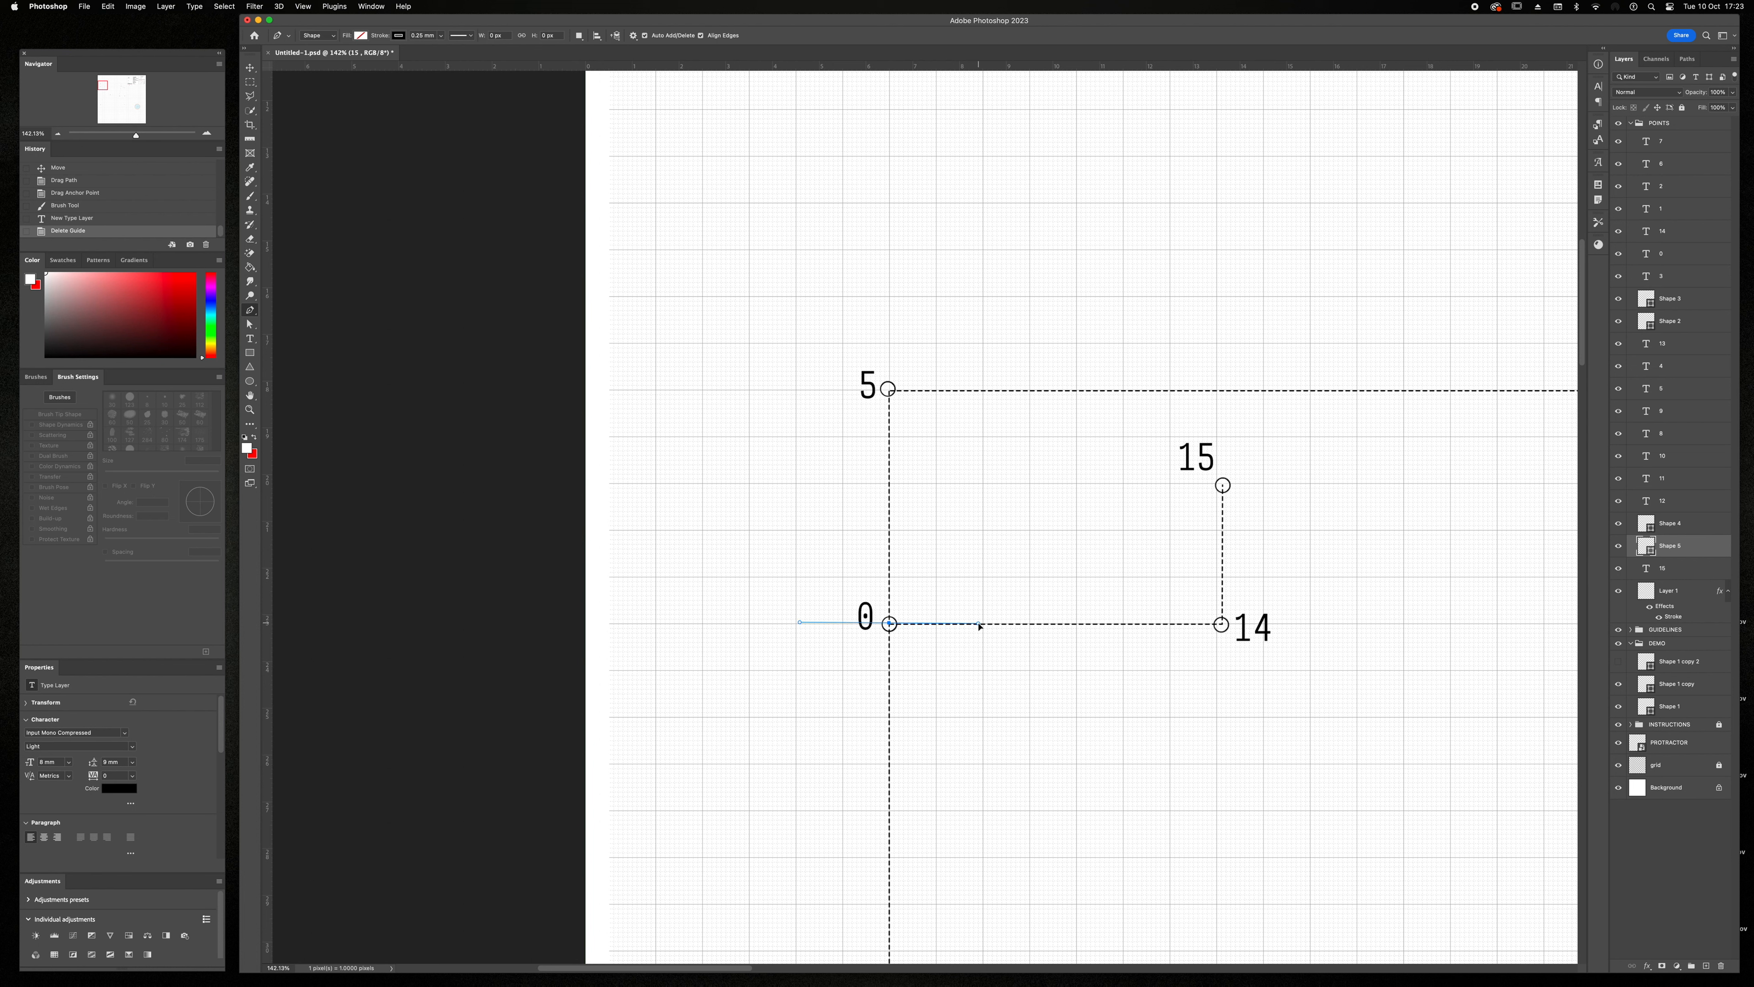
pyautogui.moveTo(982, 627); pyautogui.dragTo(985, 628)
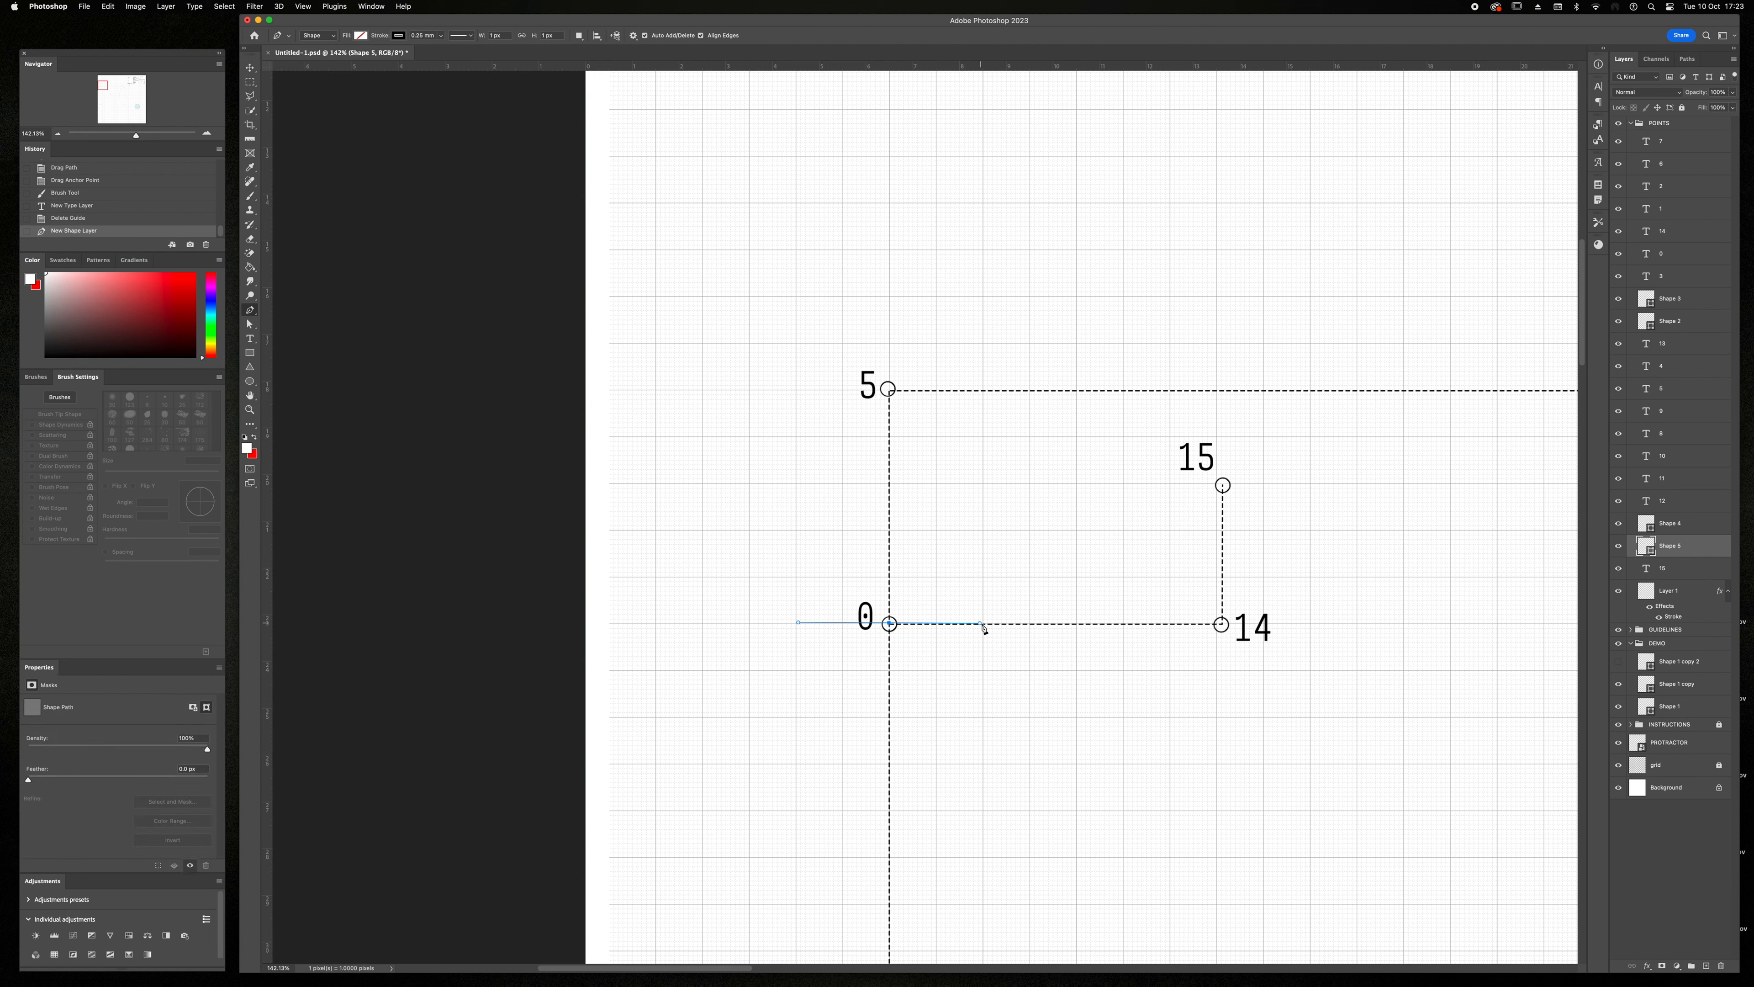
pyautogui.click(1223, 487)
pyautogui.moveTo(1247, 479)
pyautogui.mouseDown()
pyautogui.moveTo(1291, 454)
pyautogui.moveTo(1256, 439)
pyautogui.mouseUp()
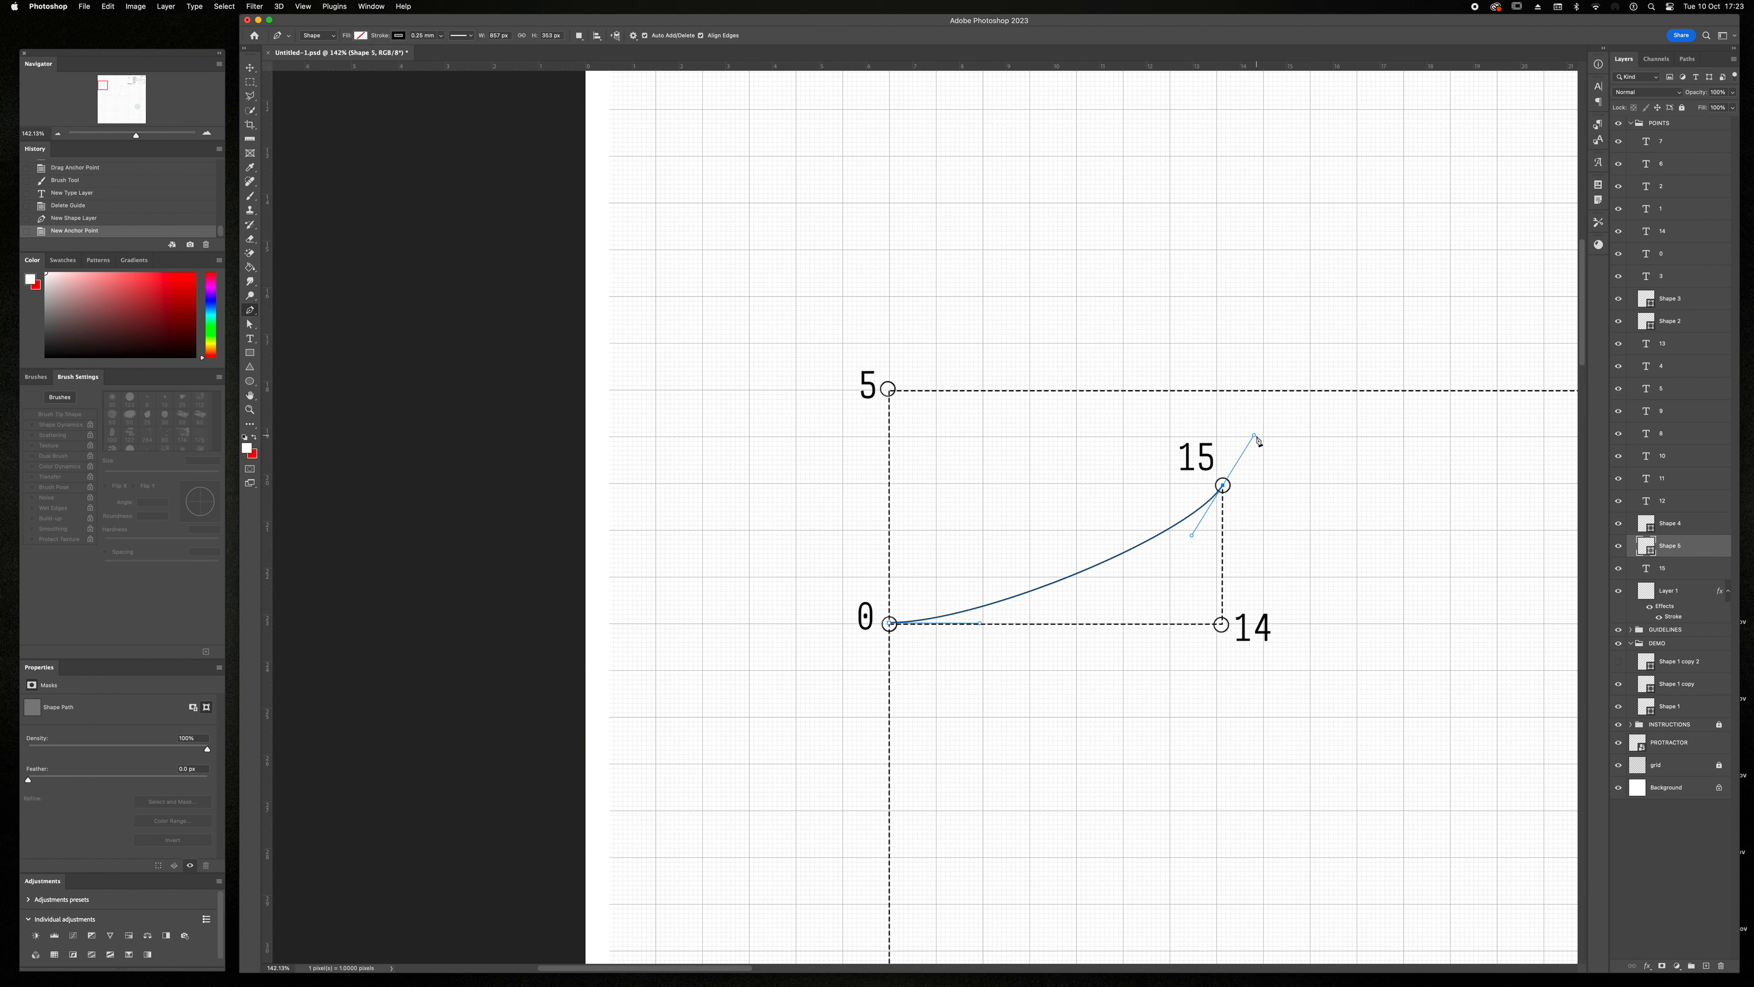
pyautogui.press('a')
pyautogui.click(885, 618)
pyautogui.click(898, 630)
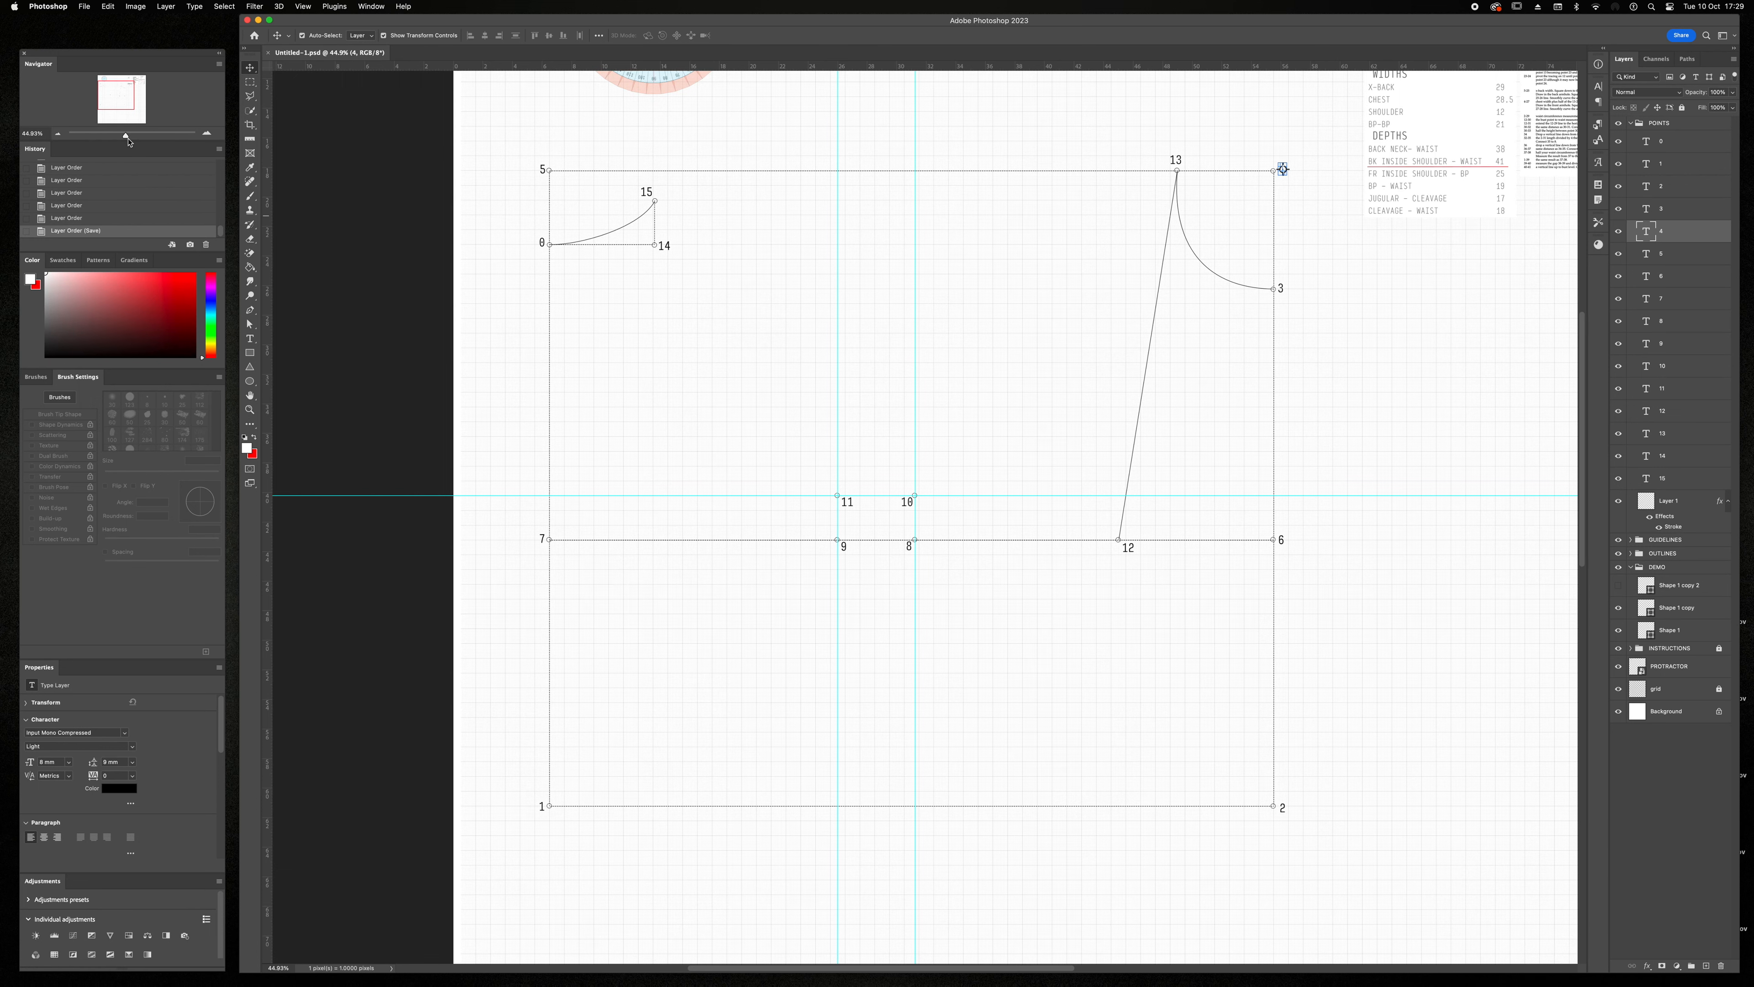
# - Move the underline in the Essential Fit Upper Torso Block instructions down beneath the 15-16 entry
pyautogui.moveTo(127, 137); pyautogui.dragTo(140, 139)
pyautogui.hscroll(15, 752, 253)
pyautogui.scroll(5, 752, 254)
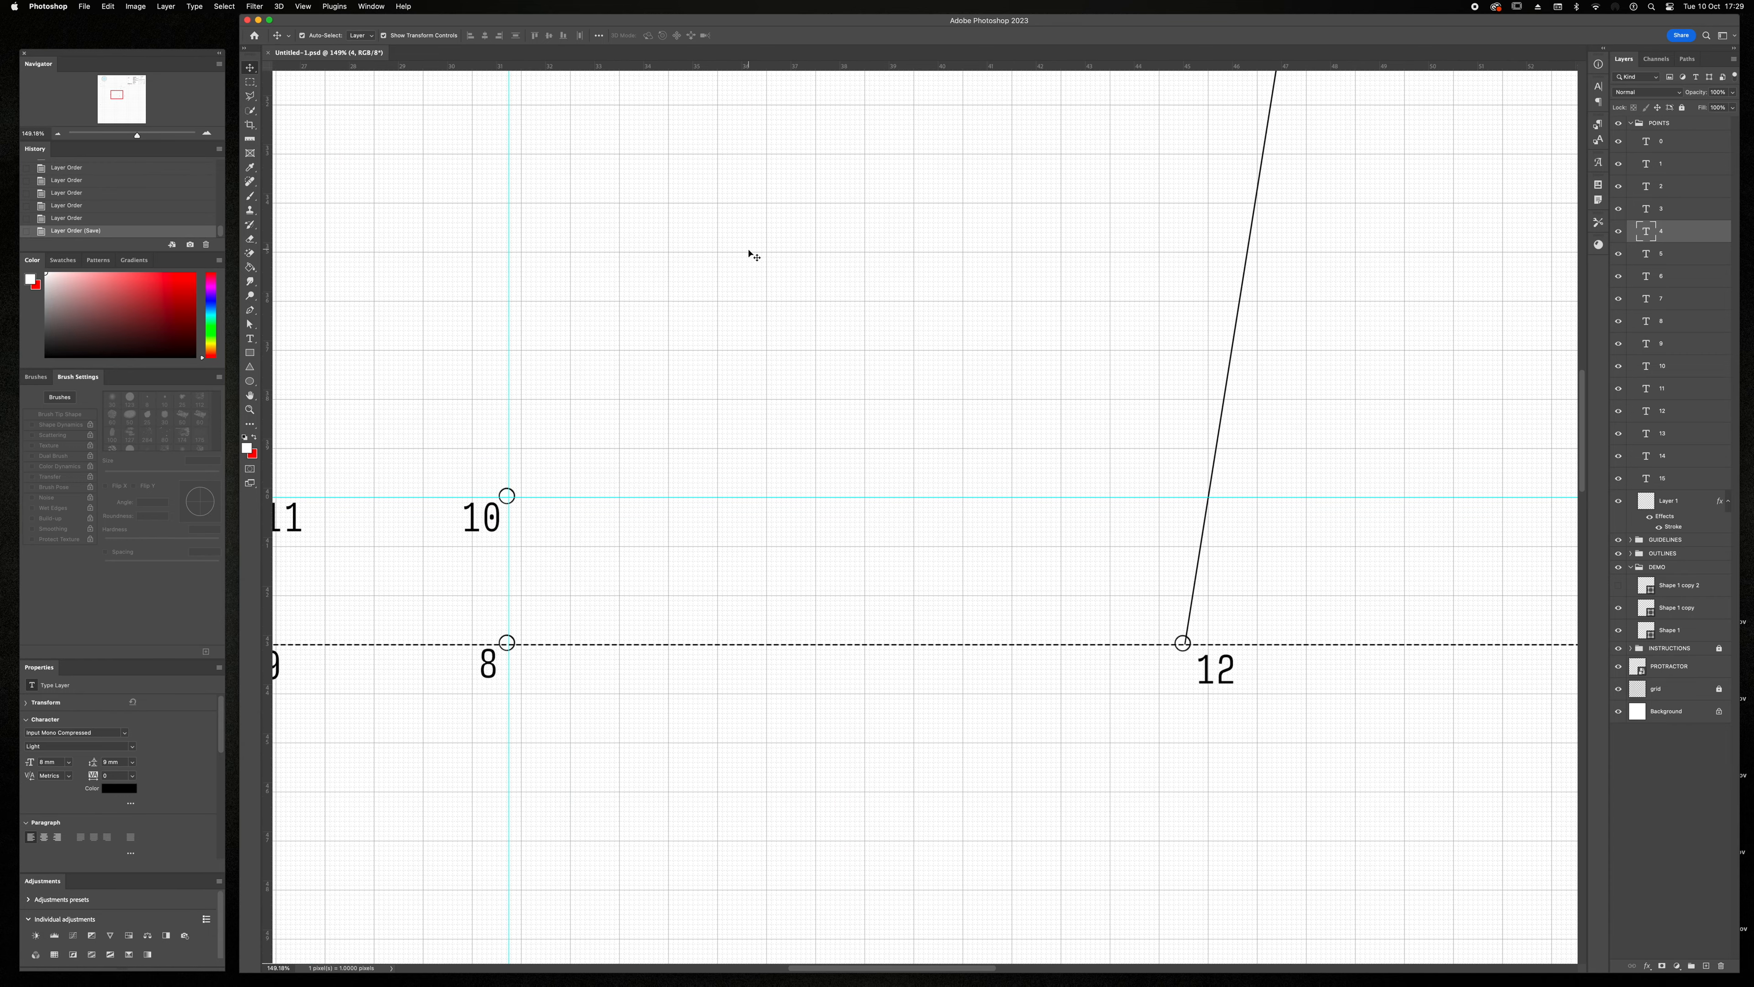
pyautogui.scroll(3, 752, 254)
pyautogui.hscroll(12, 752, 255)
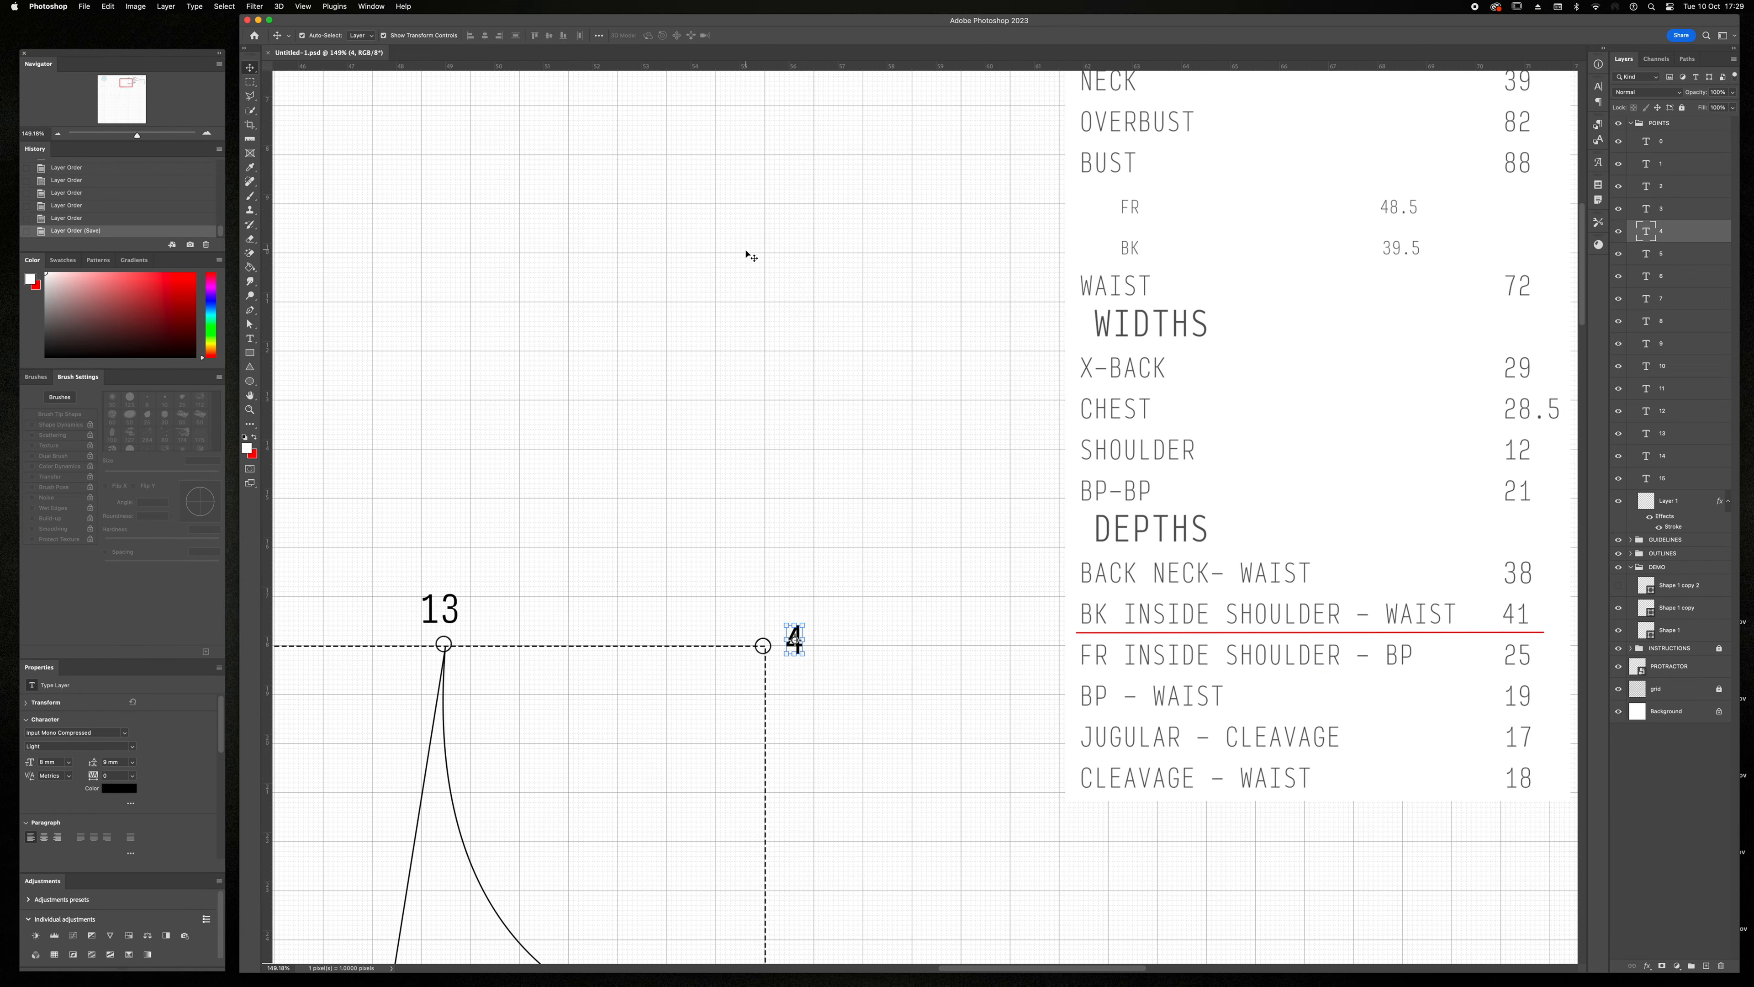
pyautogui.scroll(3, 747, 255)
pyautogui.hscroll(4, 748, 254)
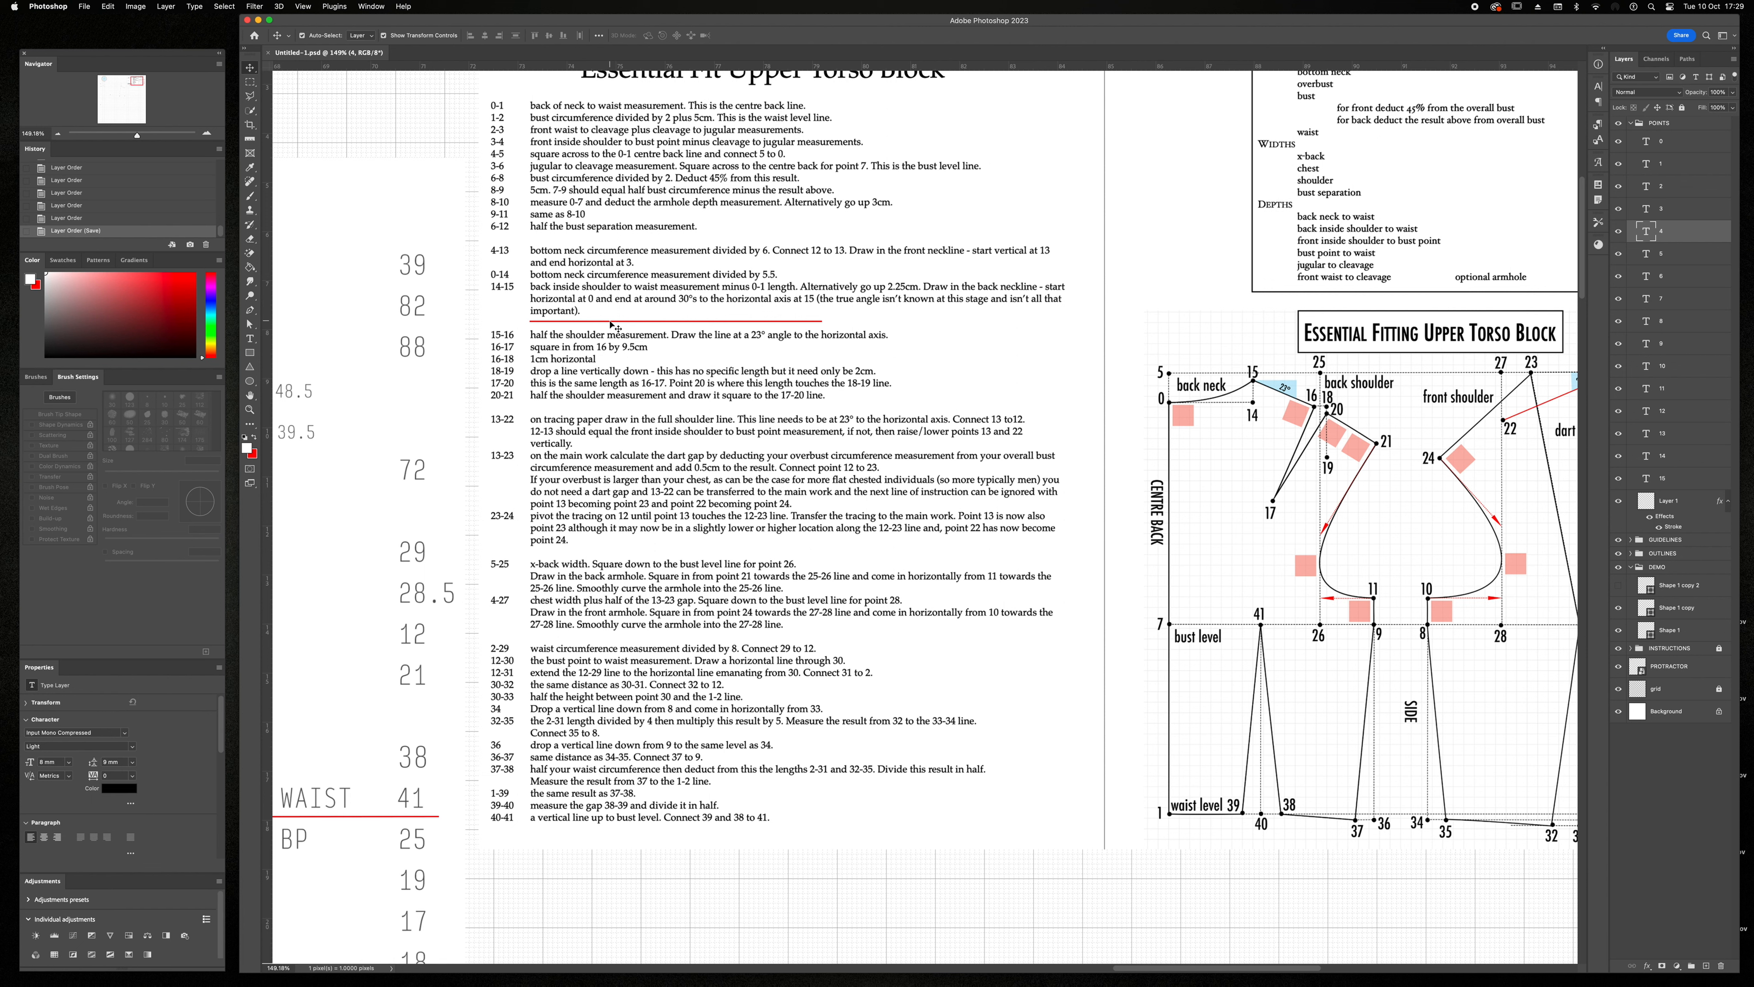
pyautogui.click(612, 322)
pyautogui.moveTo(615, 330); pyautogui.dragTo(611, 345)
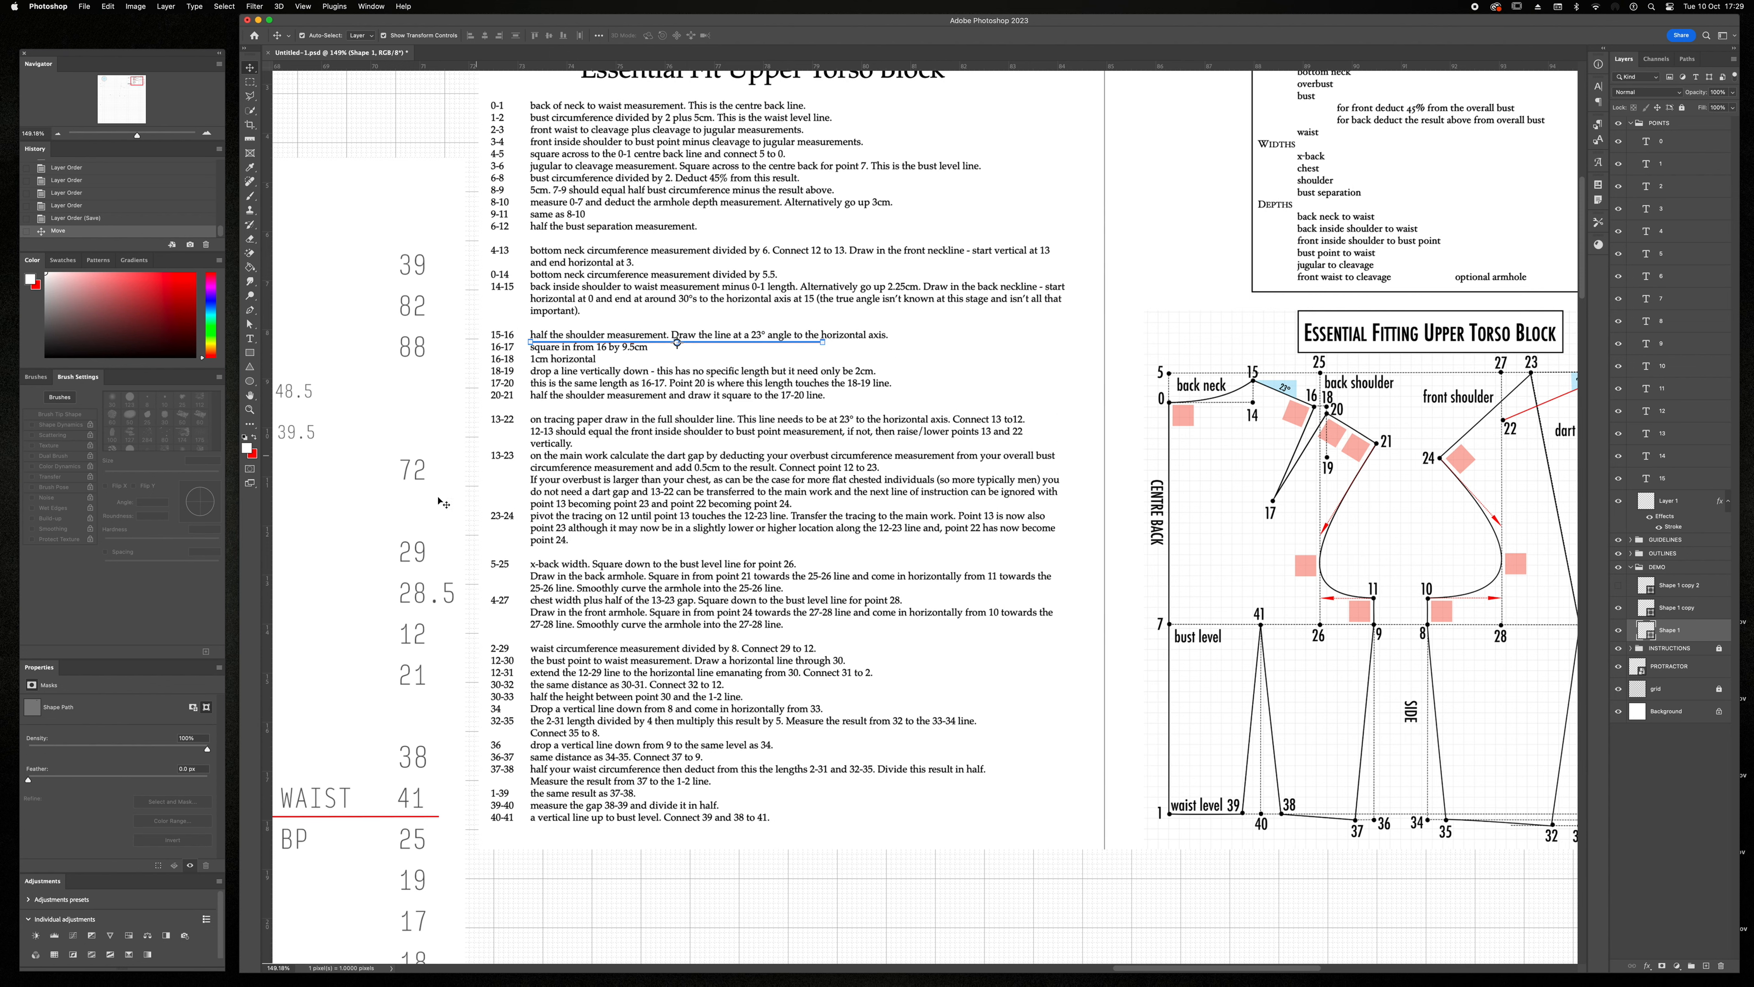
# - Move the red underline in the measurements table up beneath the SHOULDER row
pyautogui.hscroll(-10, 415, 536)
pyautogui.hscroll(-2, 416, 534)
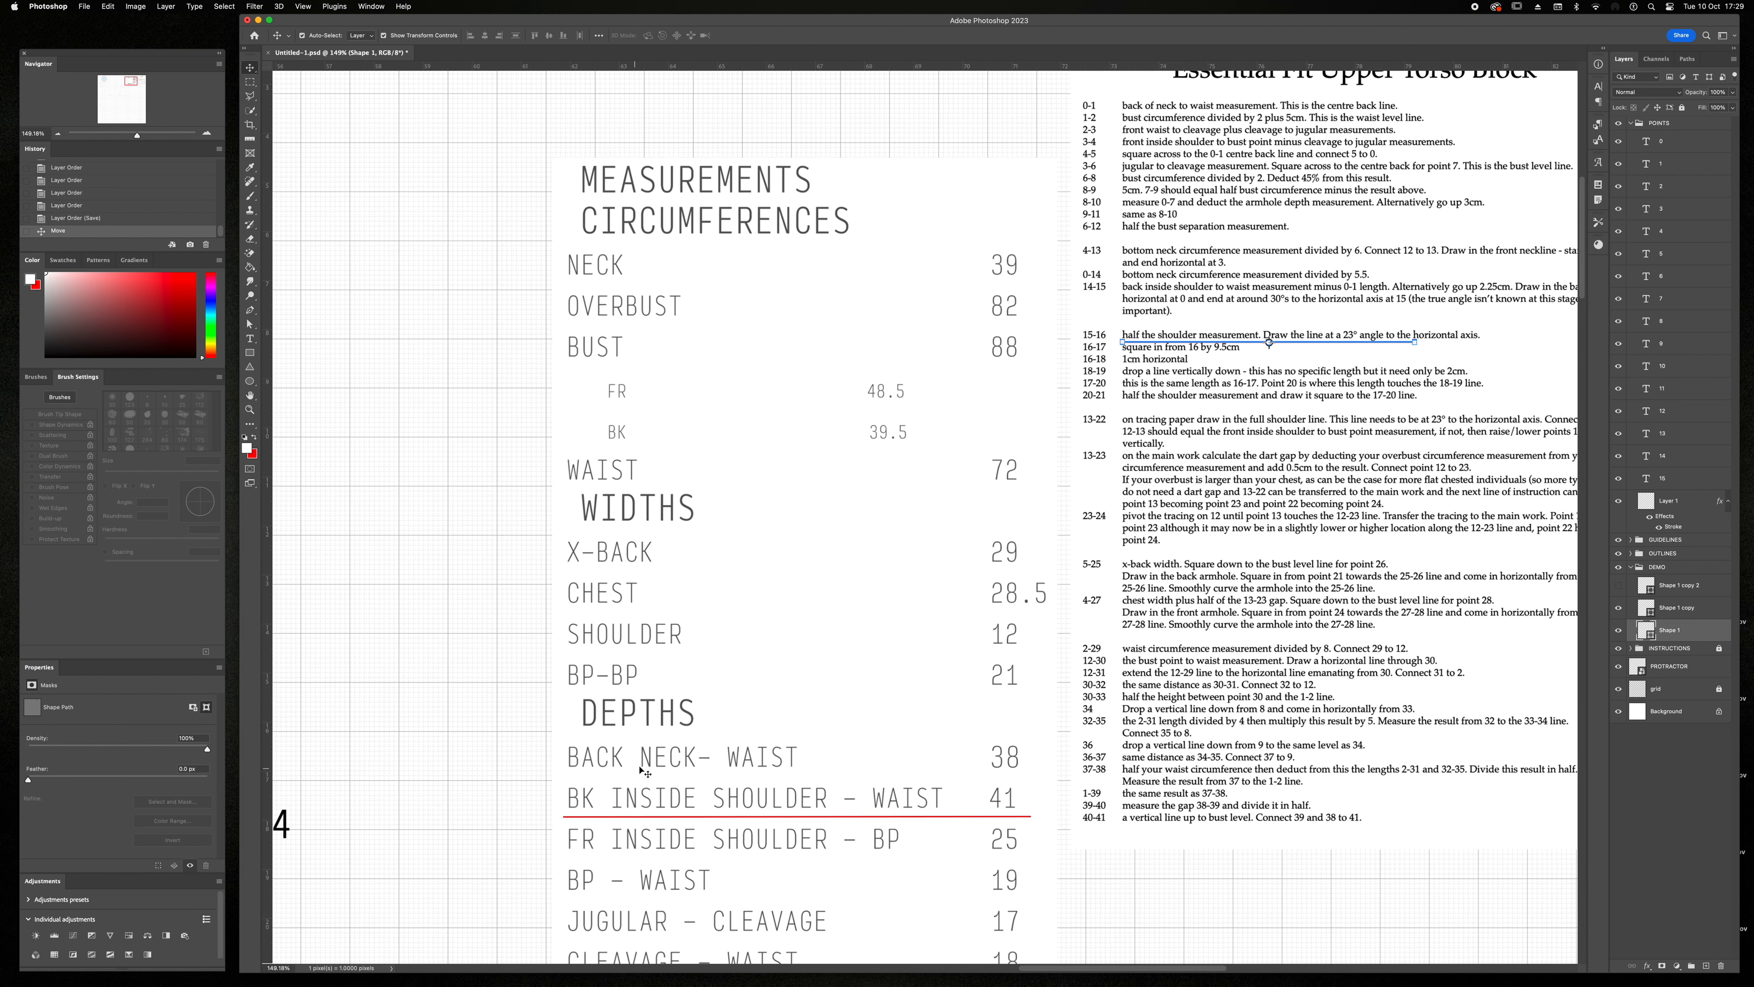
pyautogui.moveTo(669, 821); pyautogui.dragTo(670, 652)
# - Draw a horizontal Pen tool line about 6 cm long beside point 15, as a new shape in the OUTLINES group
pyautogui.hscroll(-3, 461, 816)
pyautogui.hscroll(-20, 460, 816)
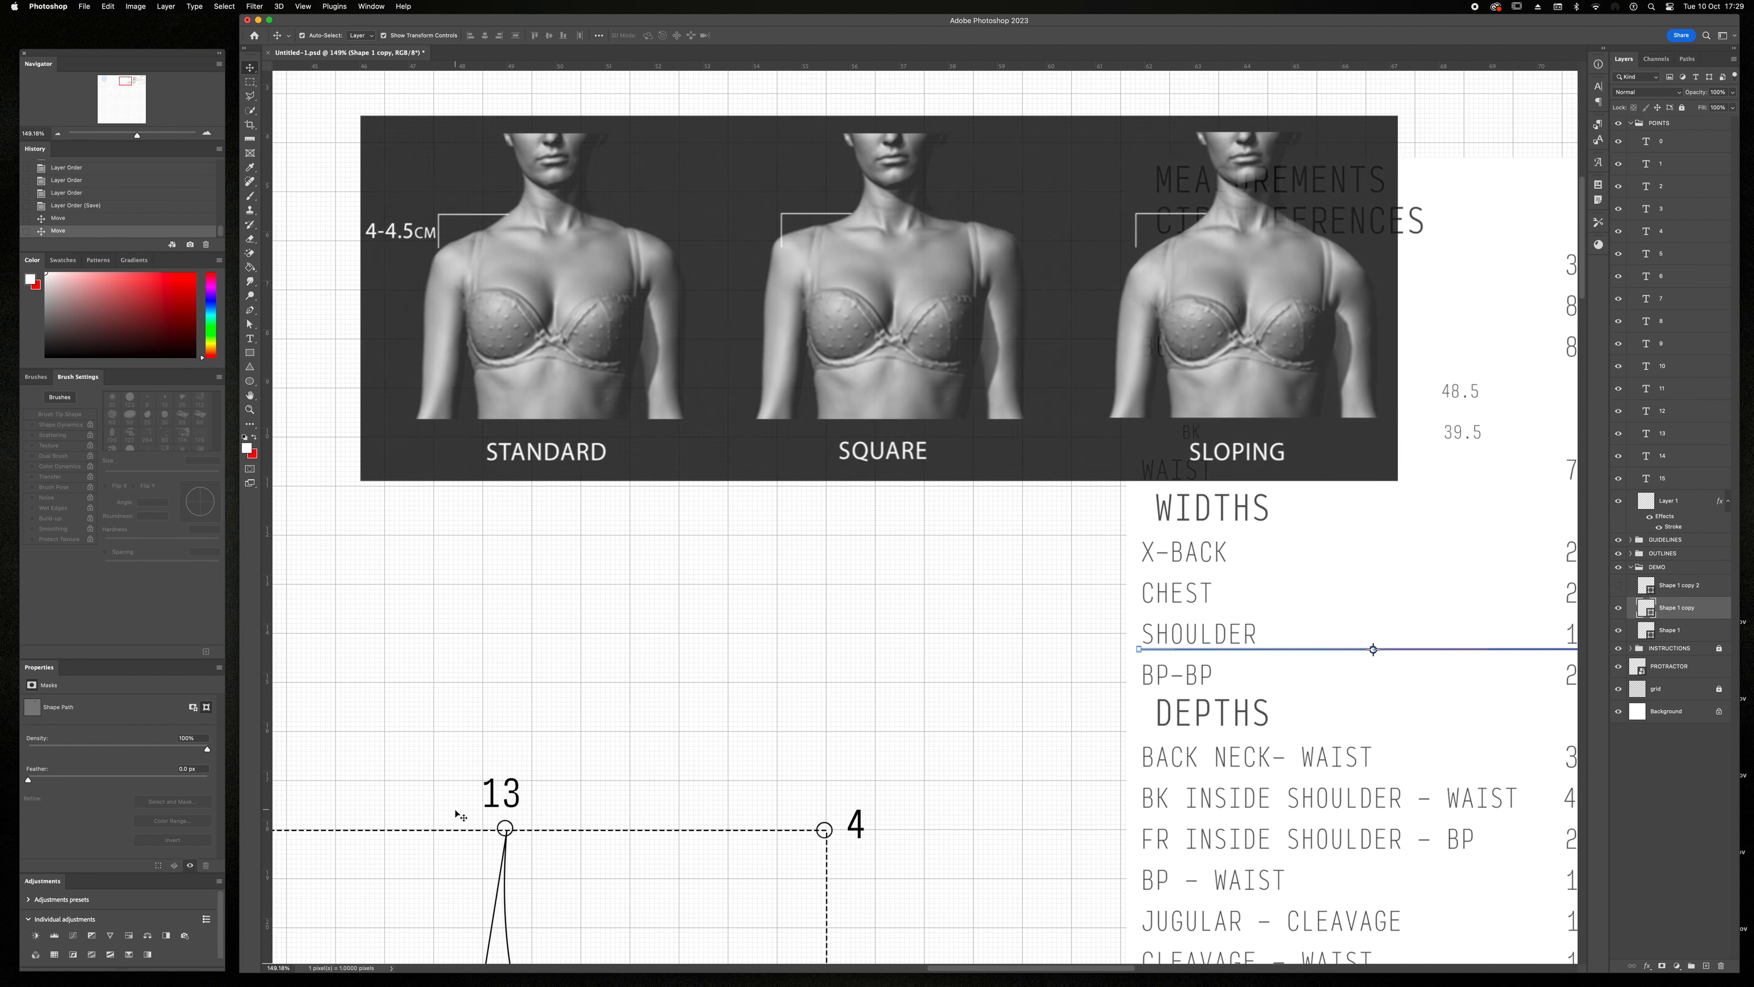
pyautogui.hscroll(-20, 460, 816)
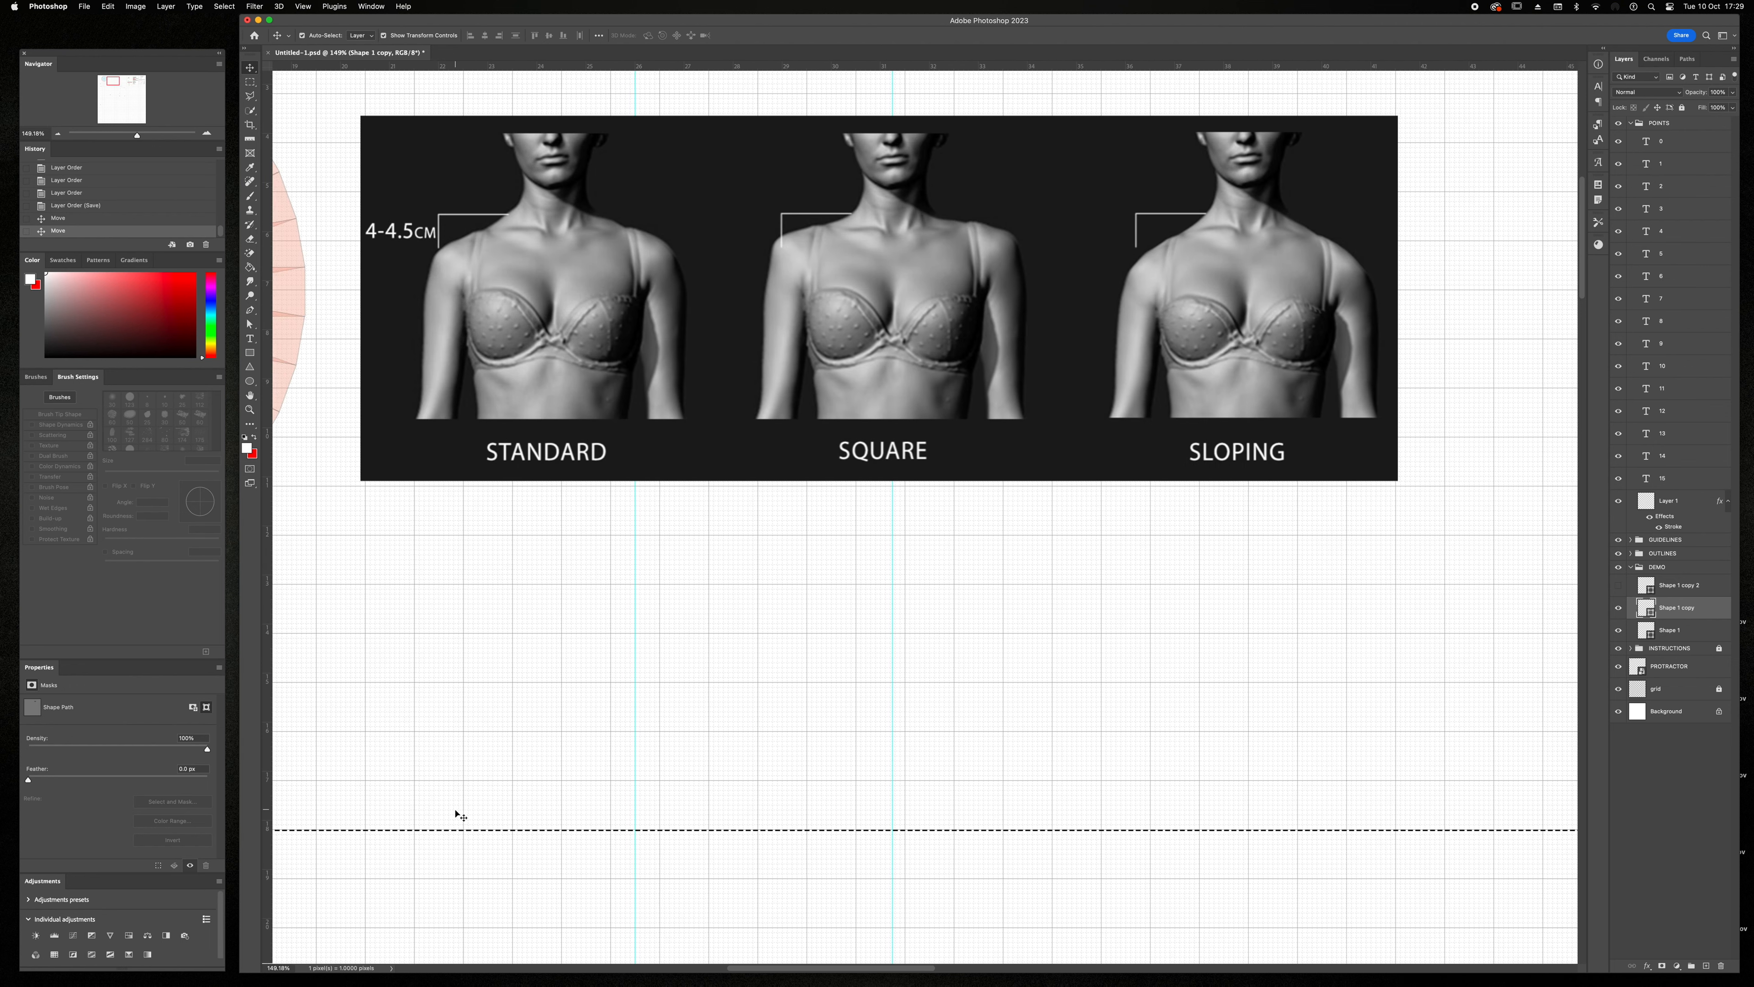
pyautogui.hscroll(-3, 460, 816)
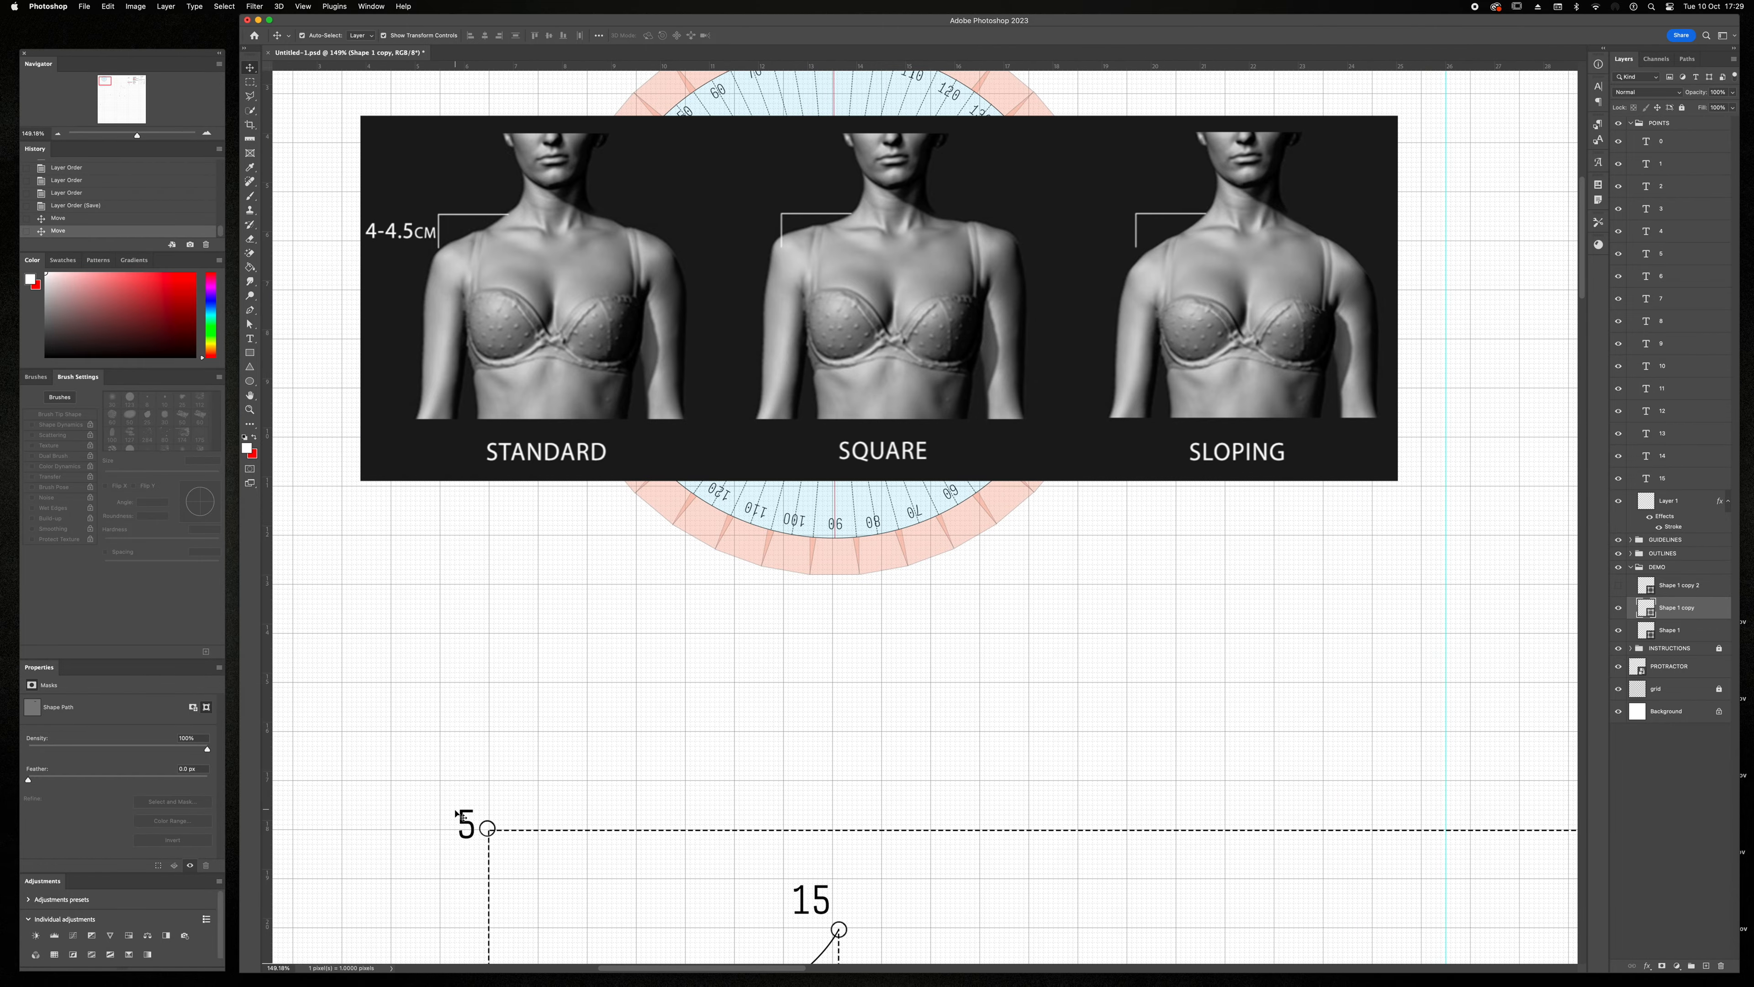
pyautogui.scroll(-3, 460, 815)
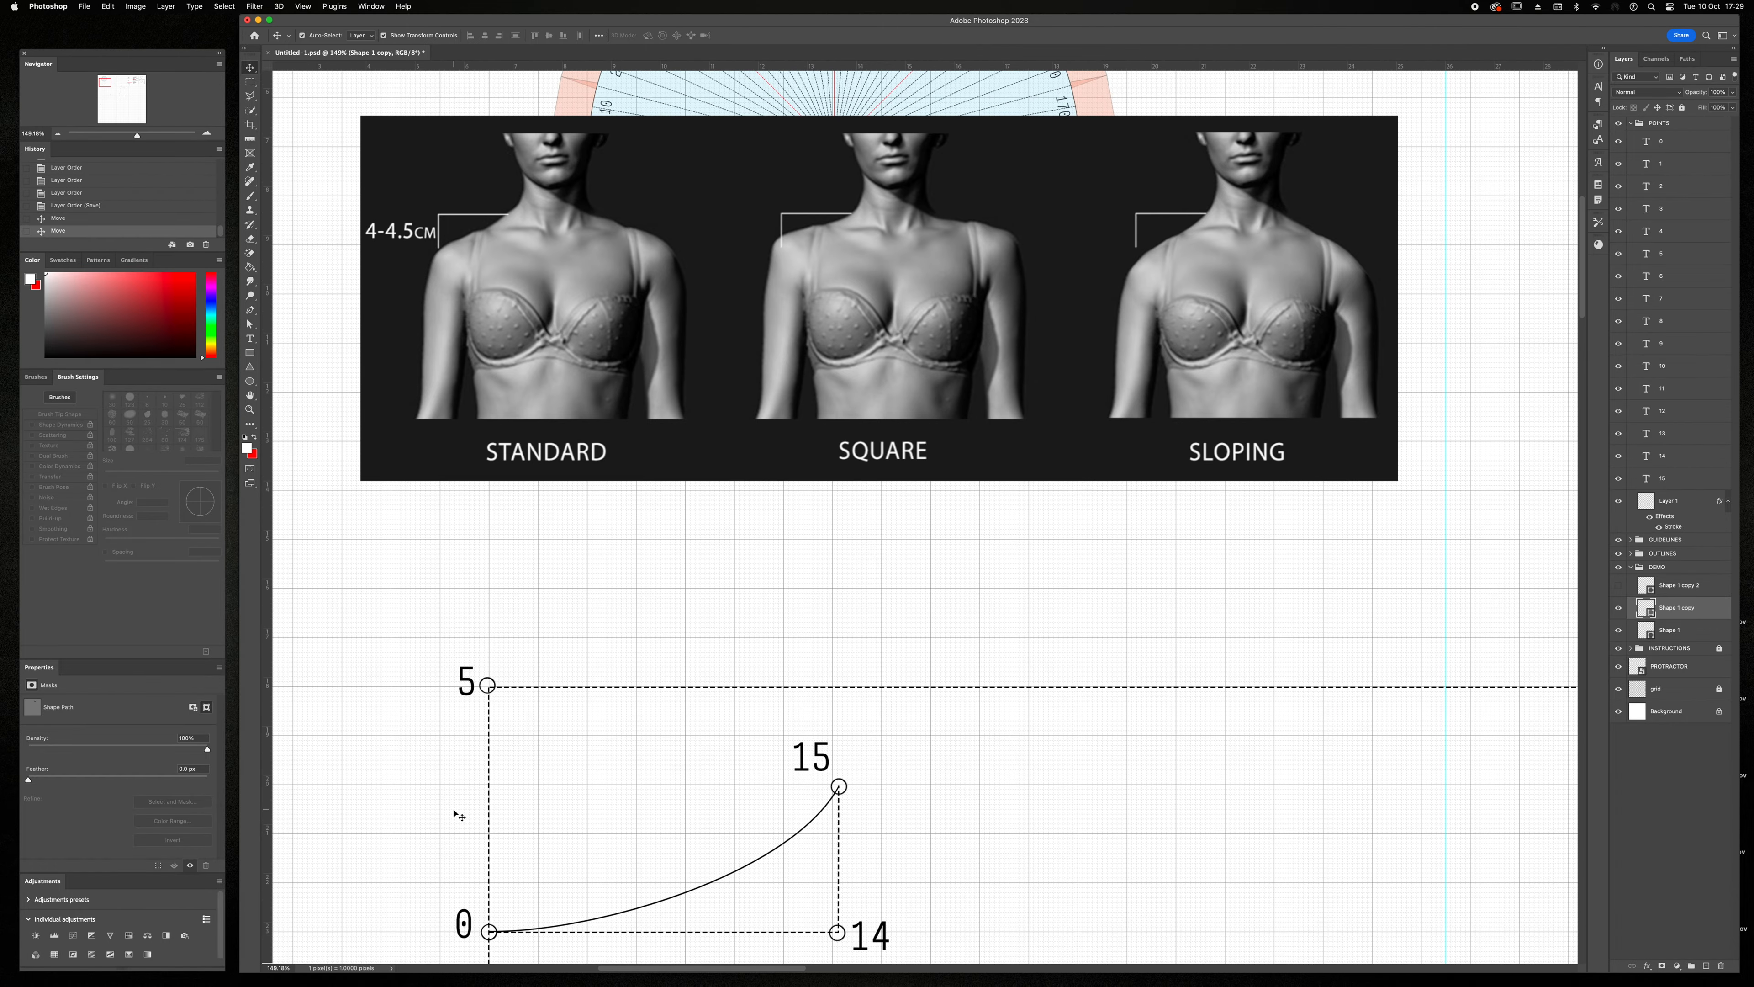
pyautogui.scroll(-5, 460, 816)
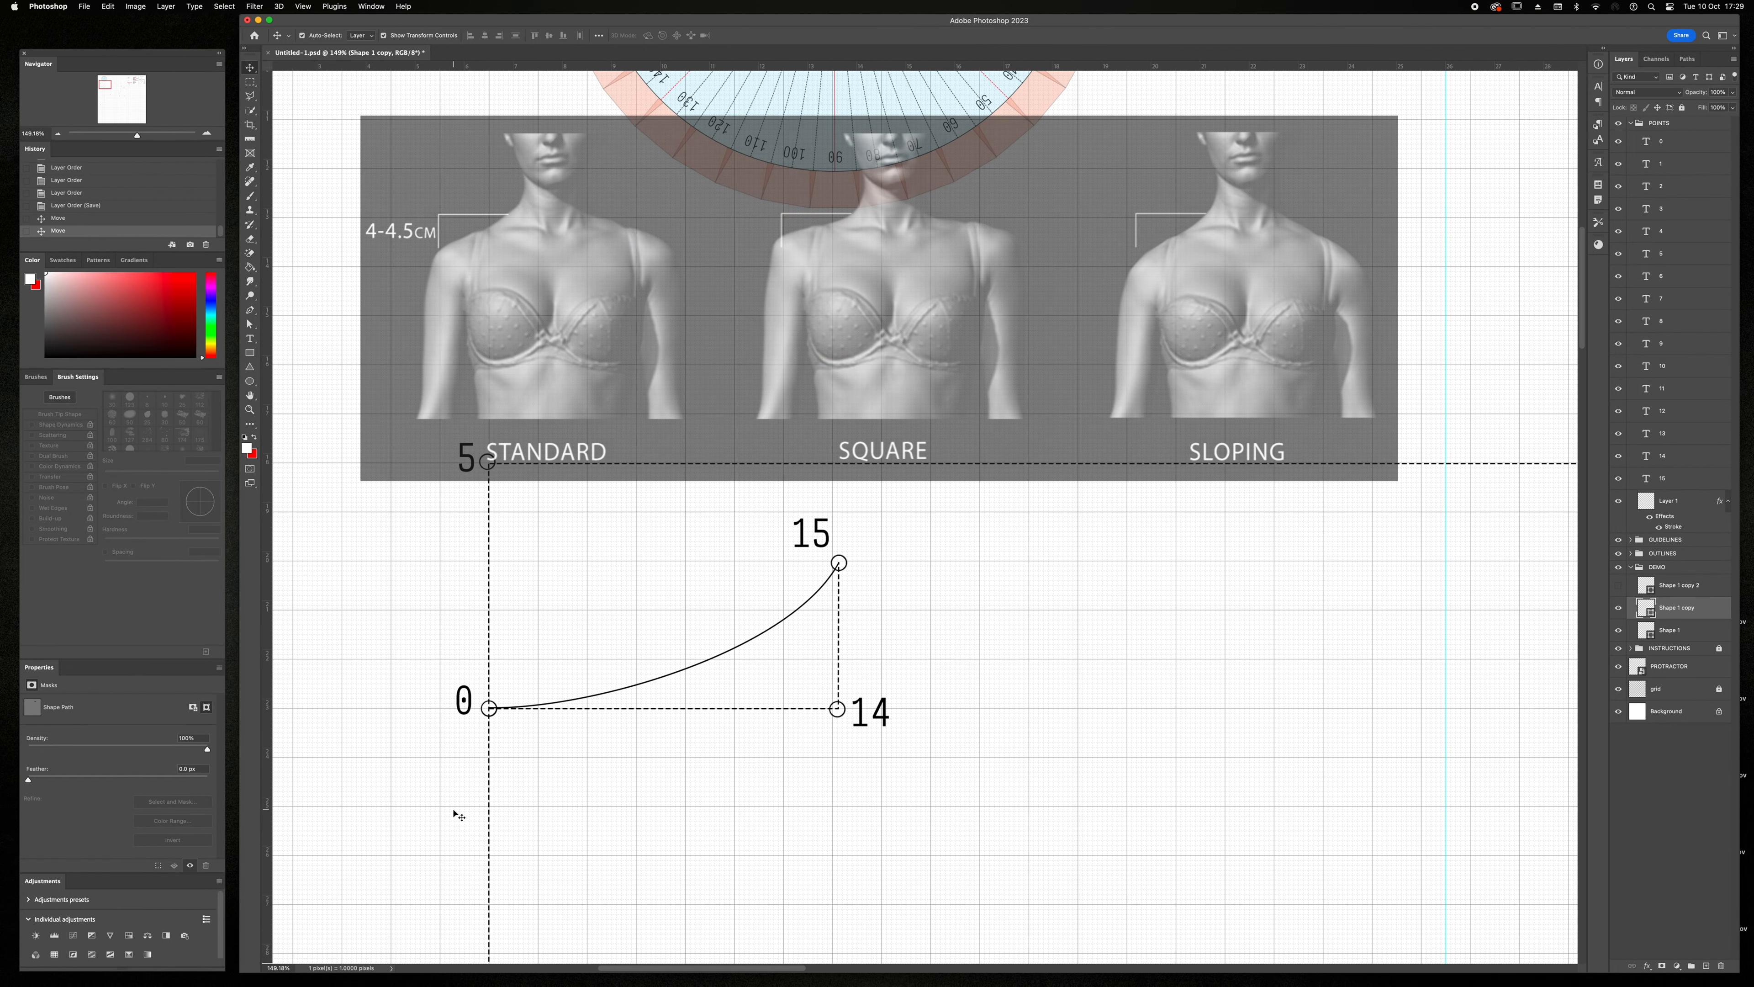
pyautogui.scroll(-2, 470, 812)
pyautogui.hscroll(3, 468, 811)
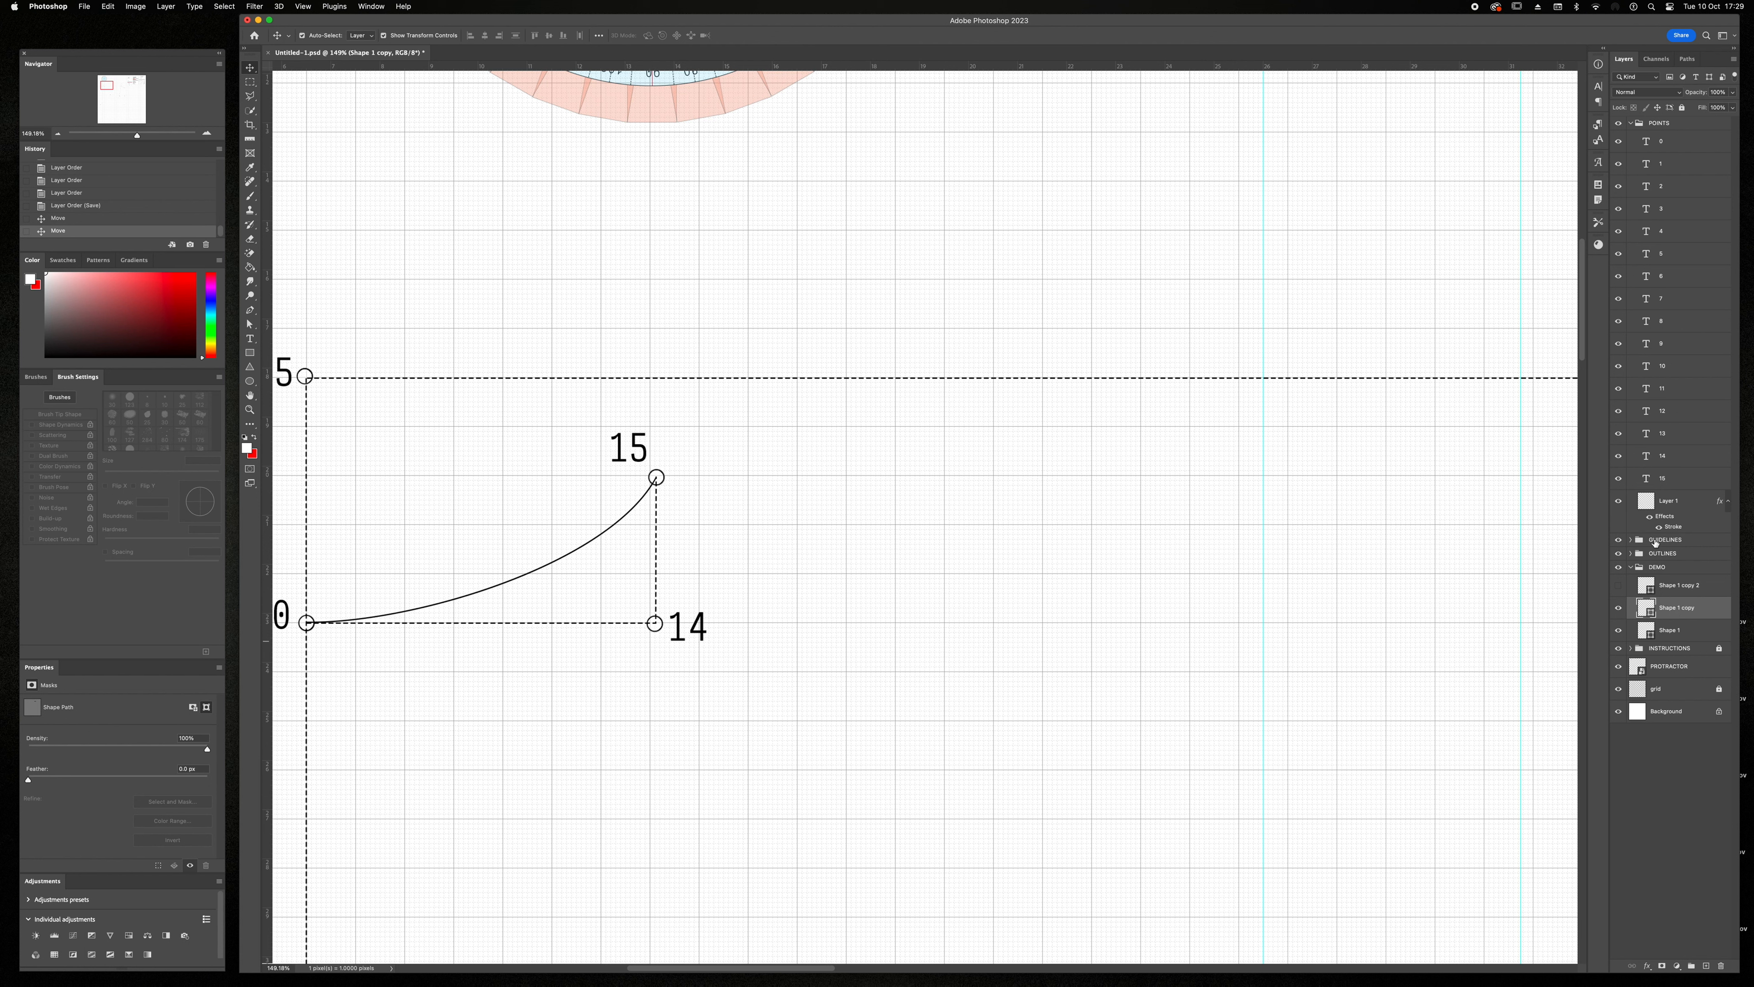
pyautogui.click(1631, 554)
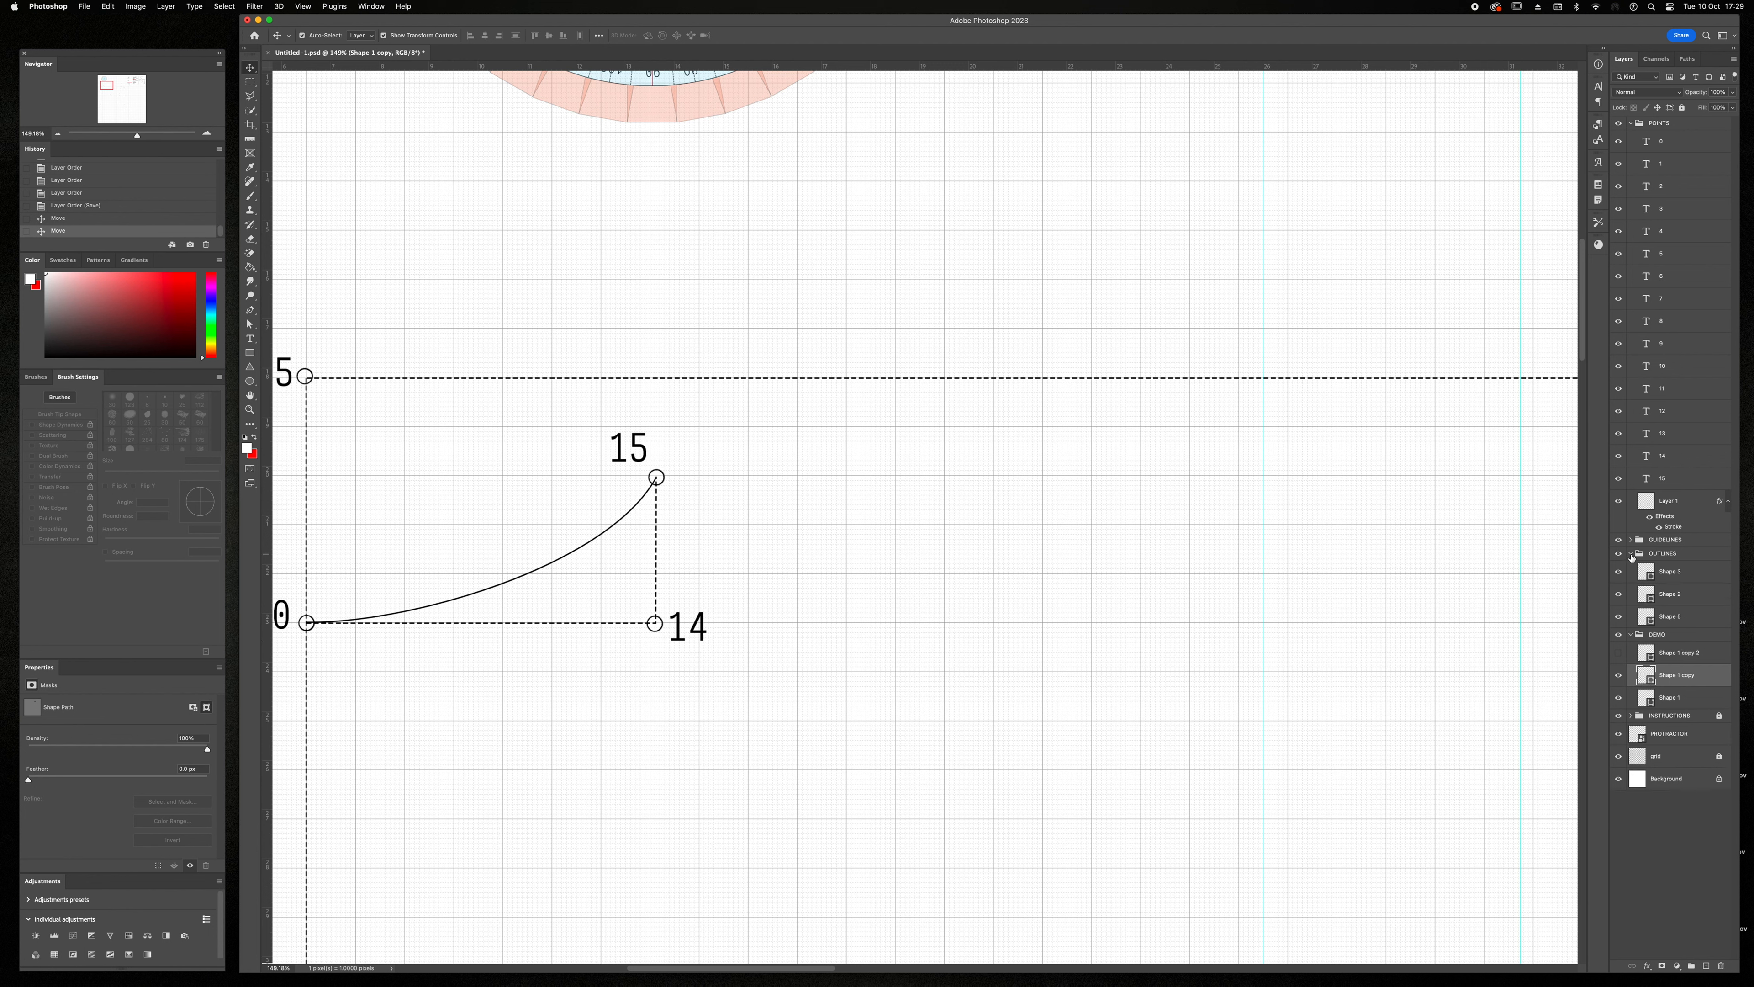
pyautogui.click(1656, 572)
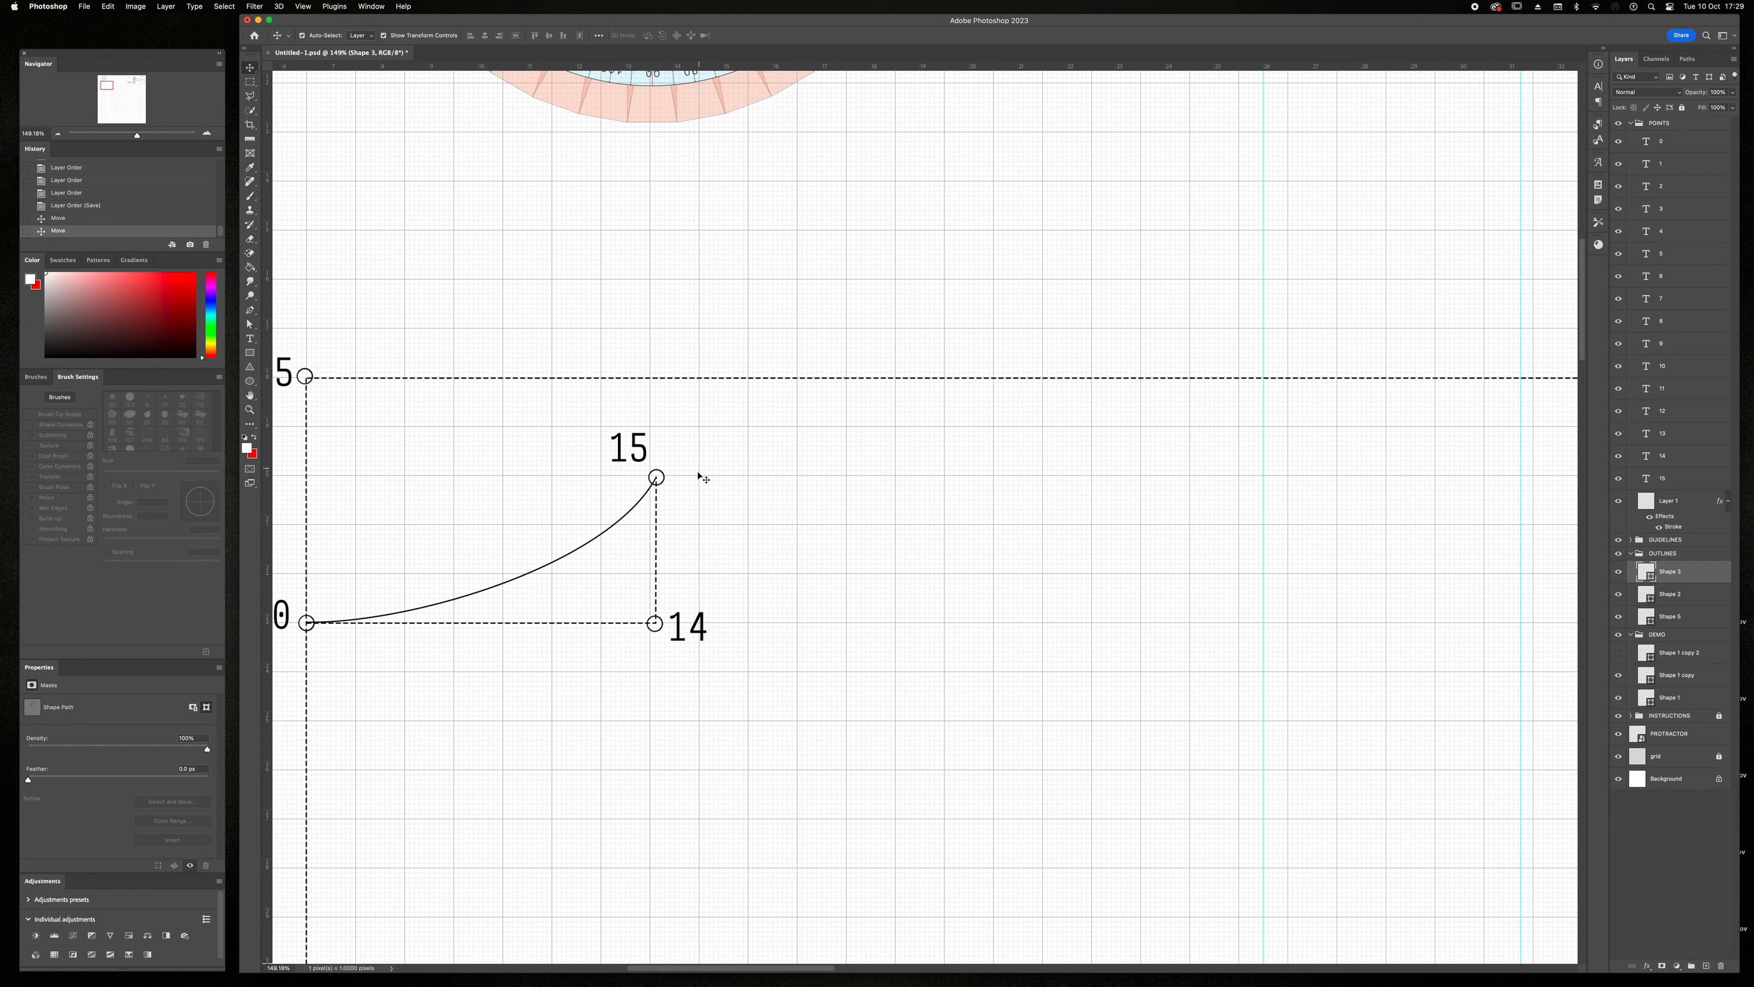
pyautogui.press('p')
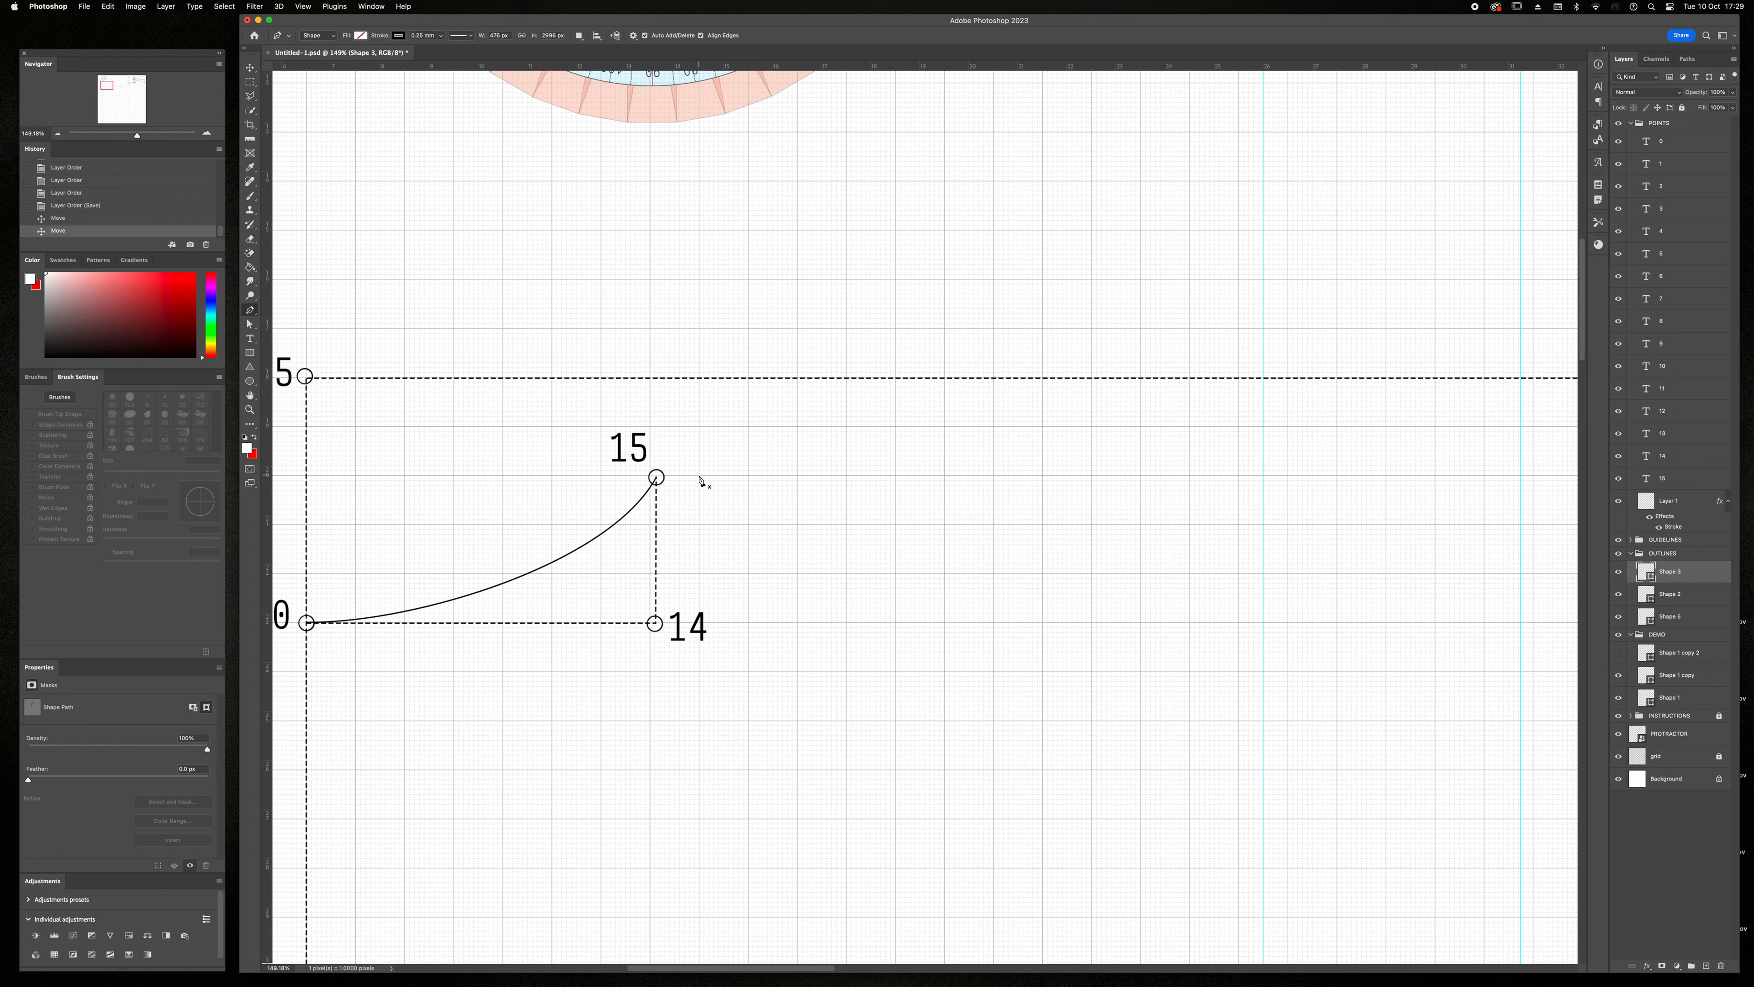
pyautogui.click(700, 477)
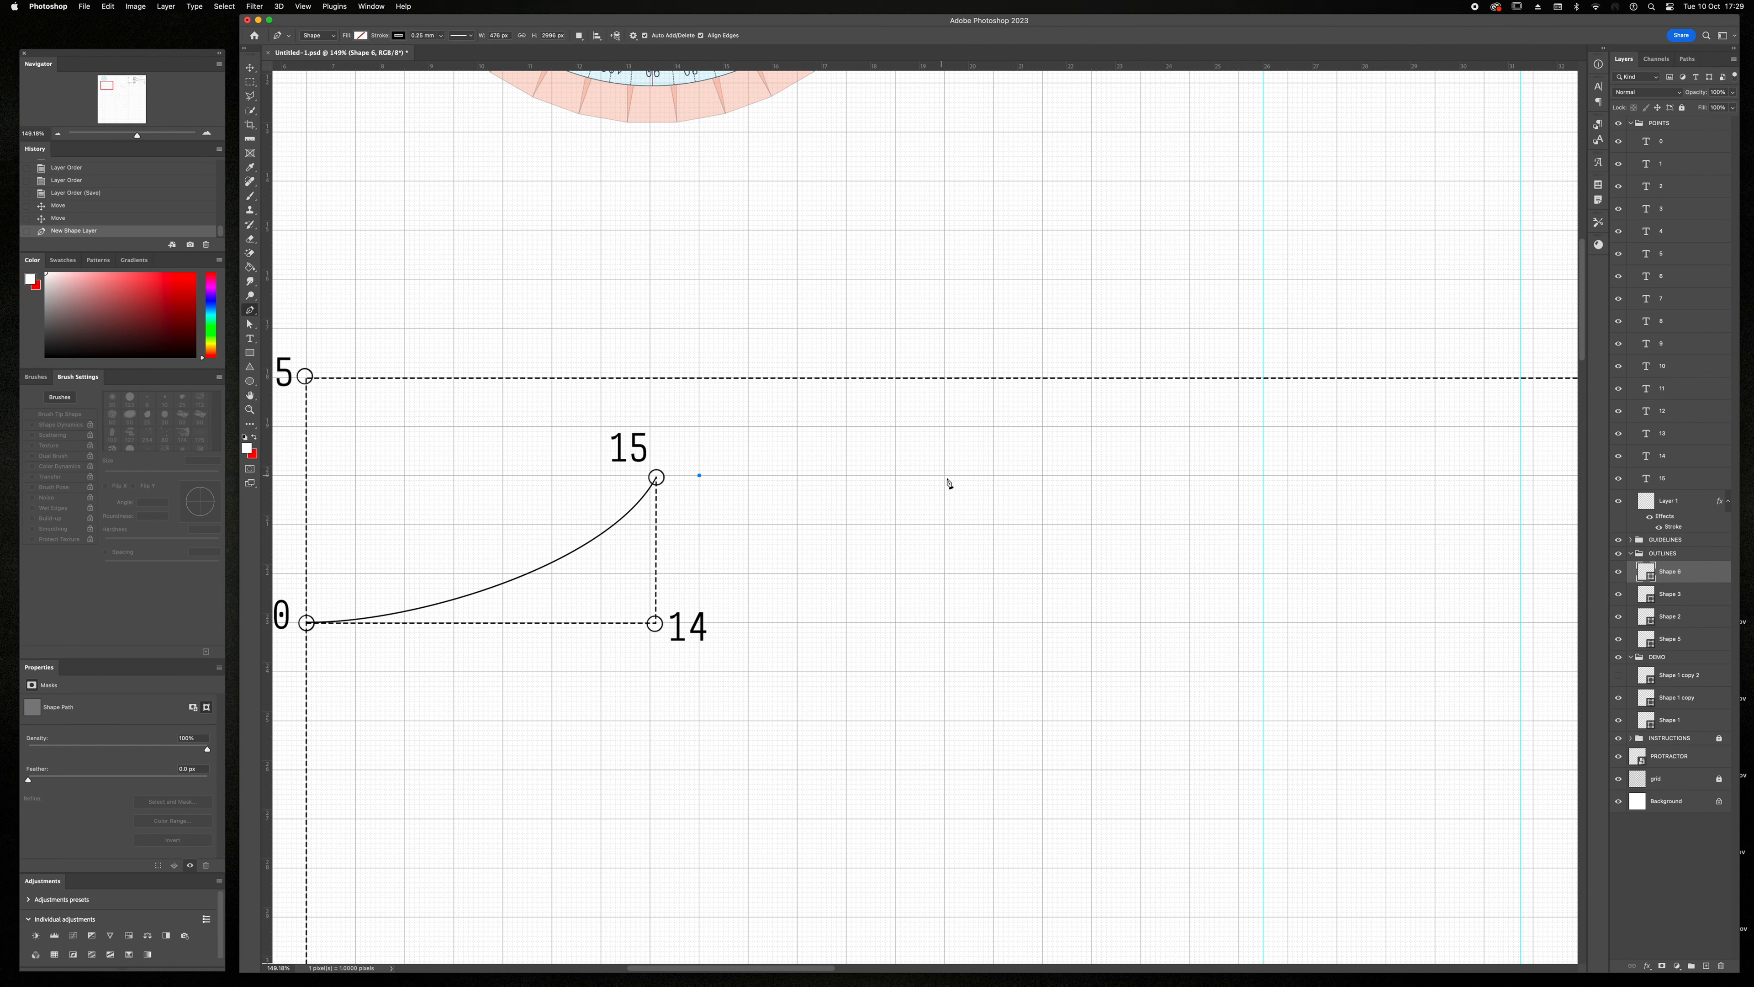
pyautogui.click(995, 475)
pyautogui.press('v')
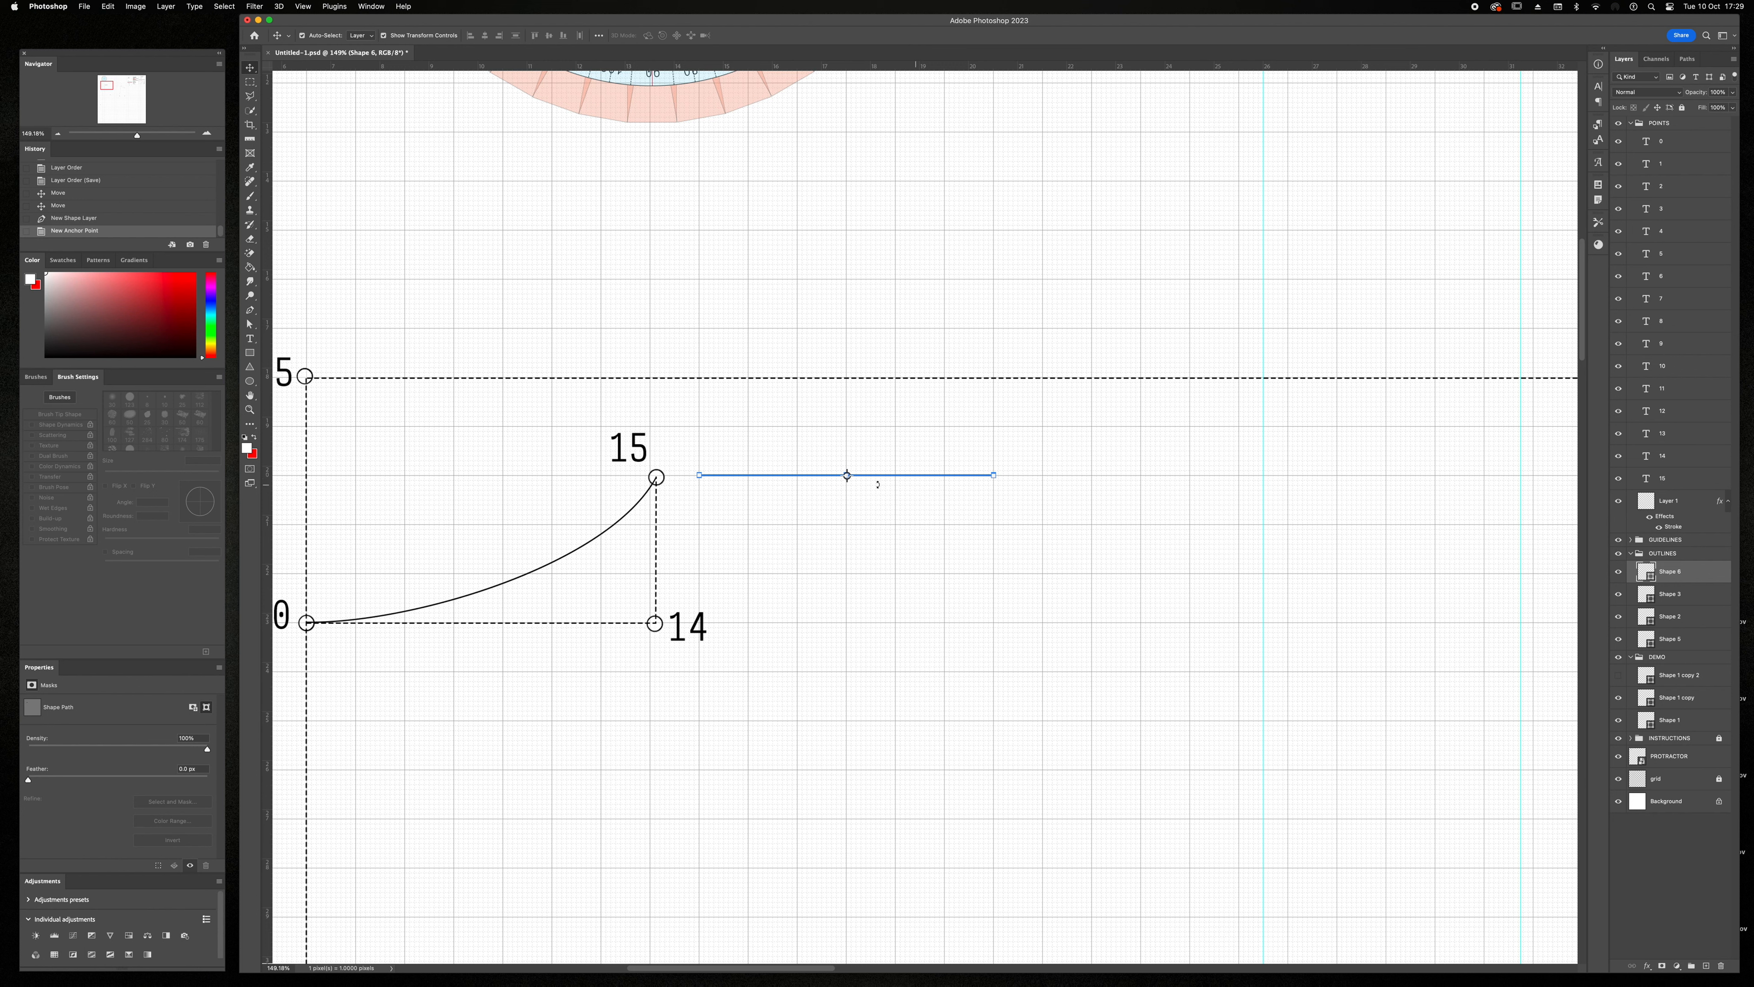
# - Rotate the new horizontal line by 23° so it slopes down away from point 15
pyautogui.press('super+t')
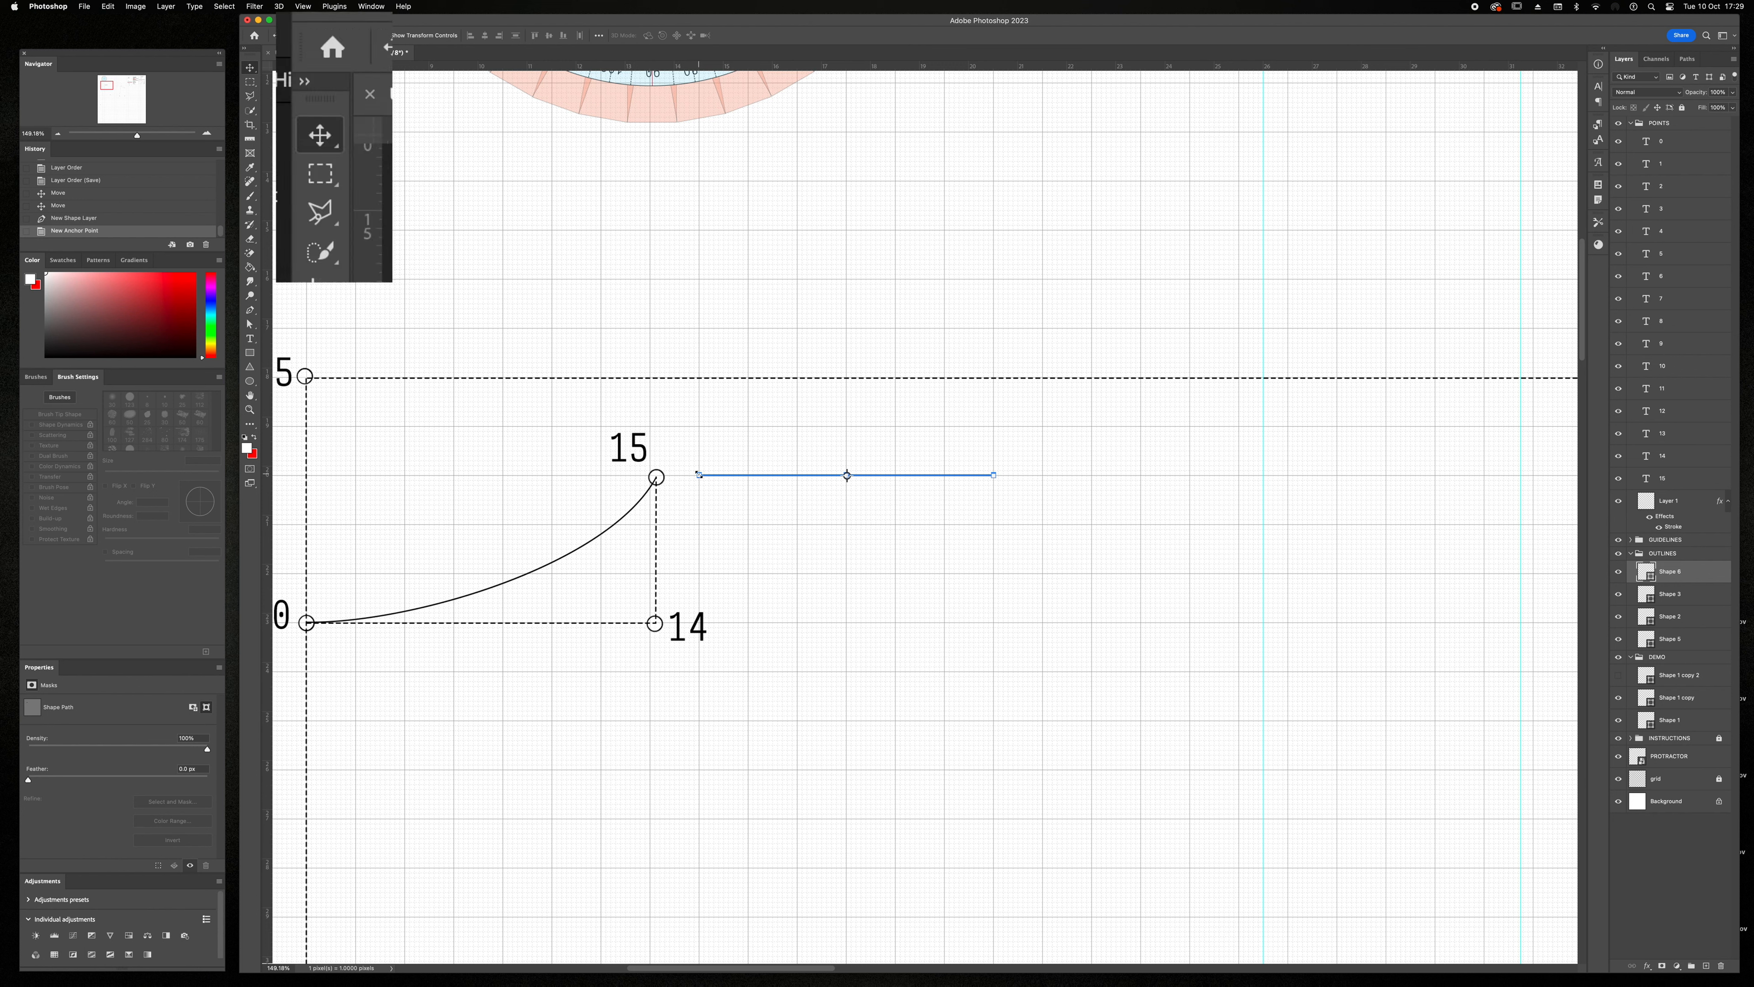
pyautogui.doubleClick(553, 35)
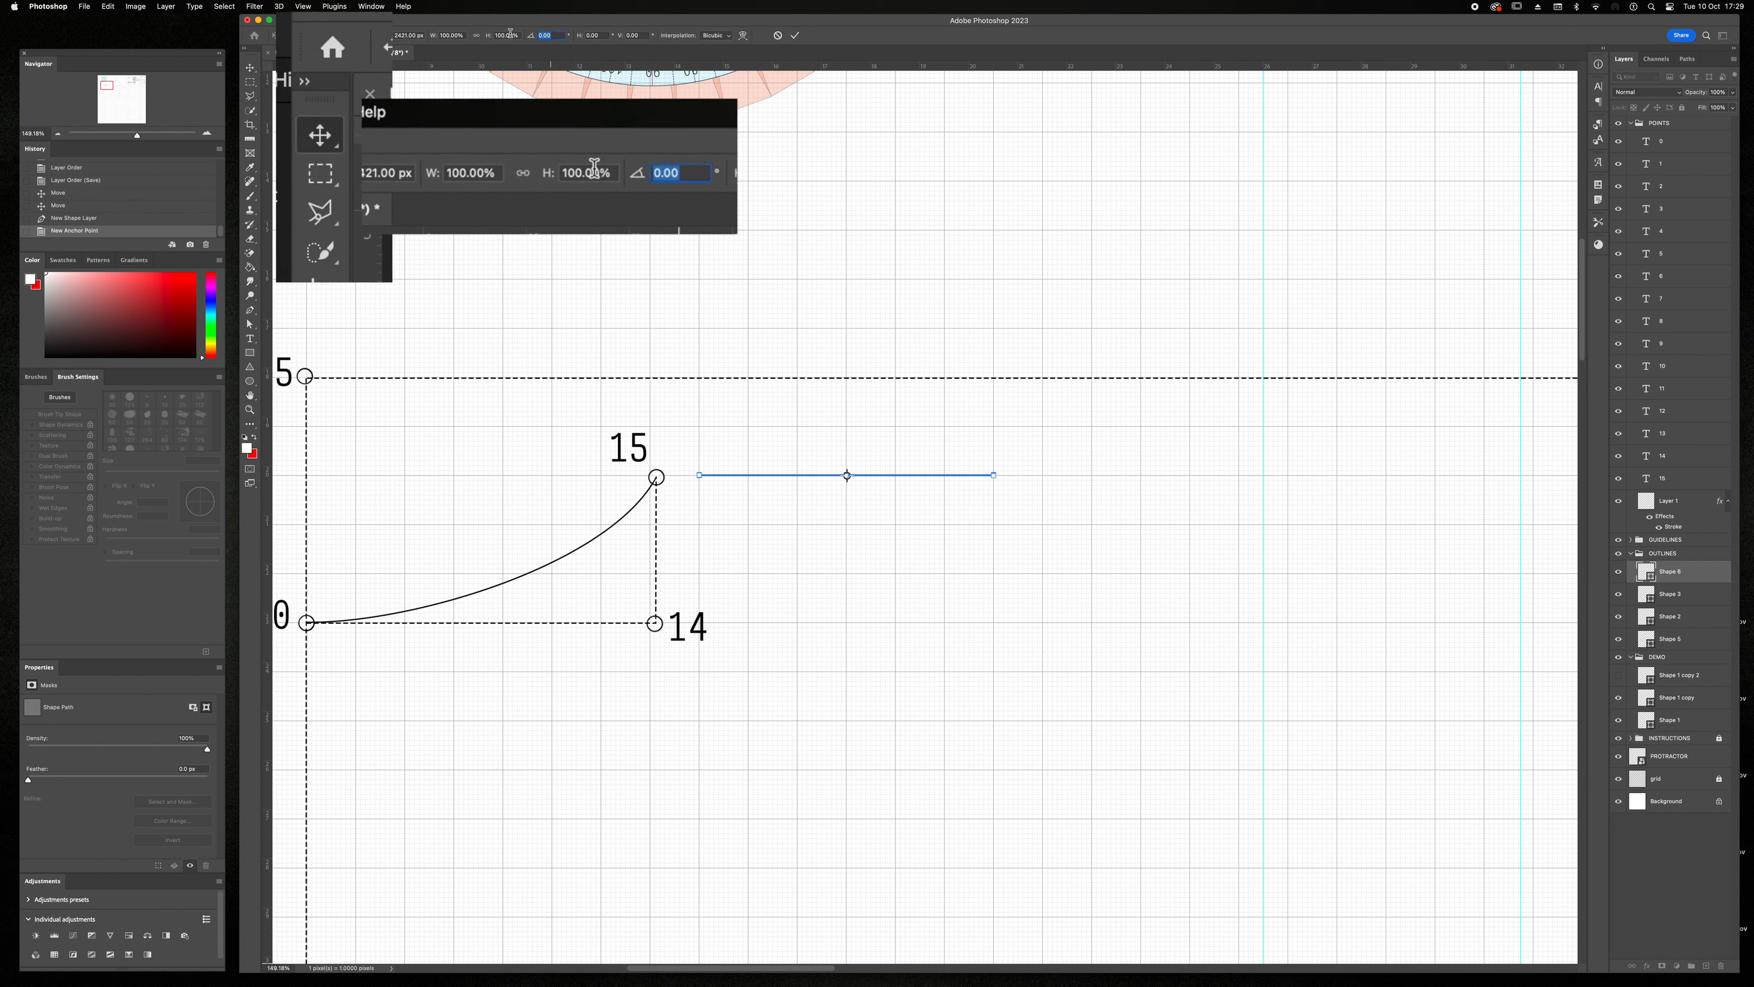
pyautogui.write('23')
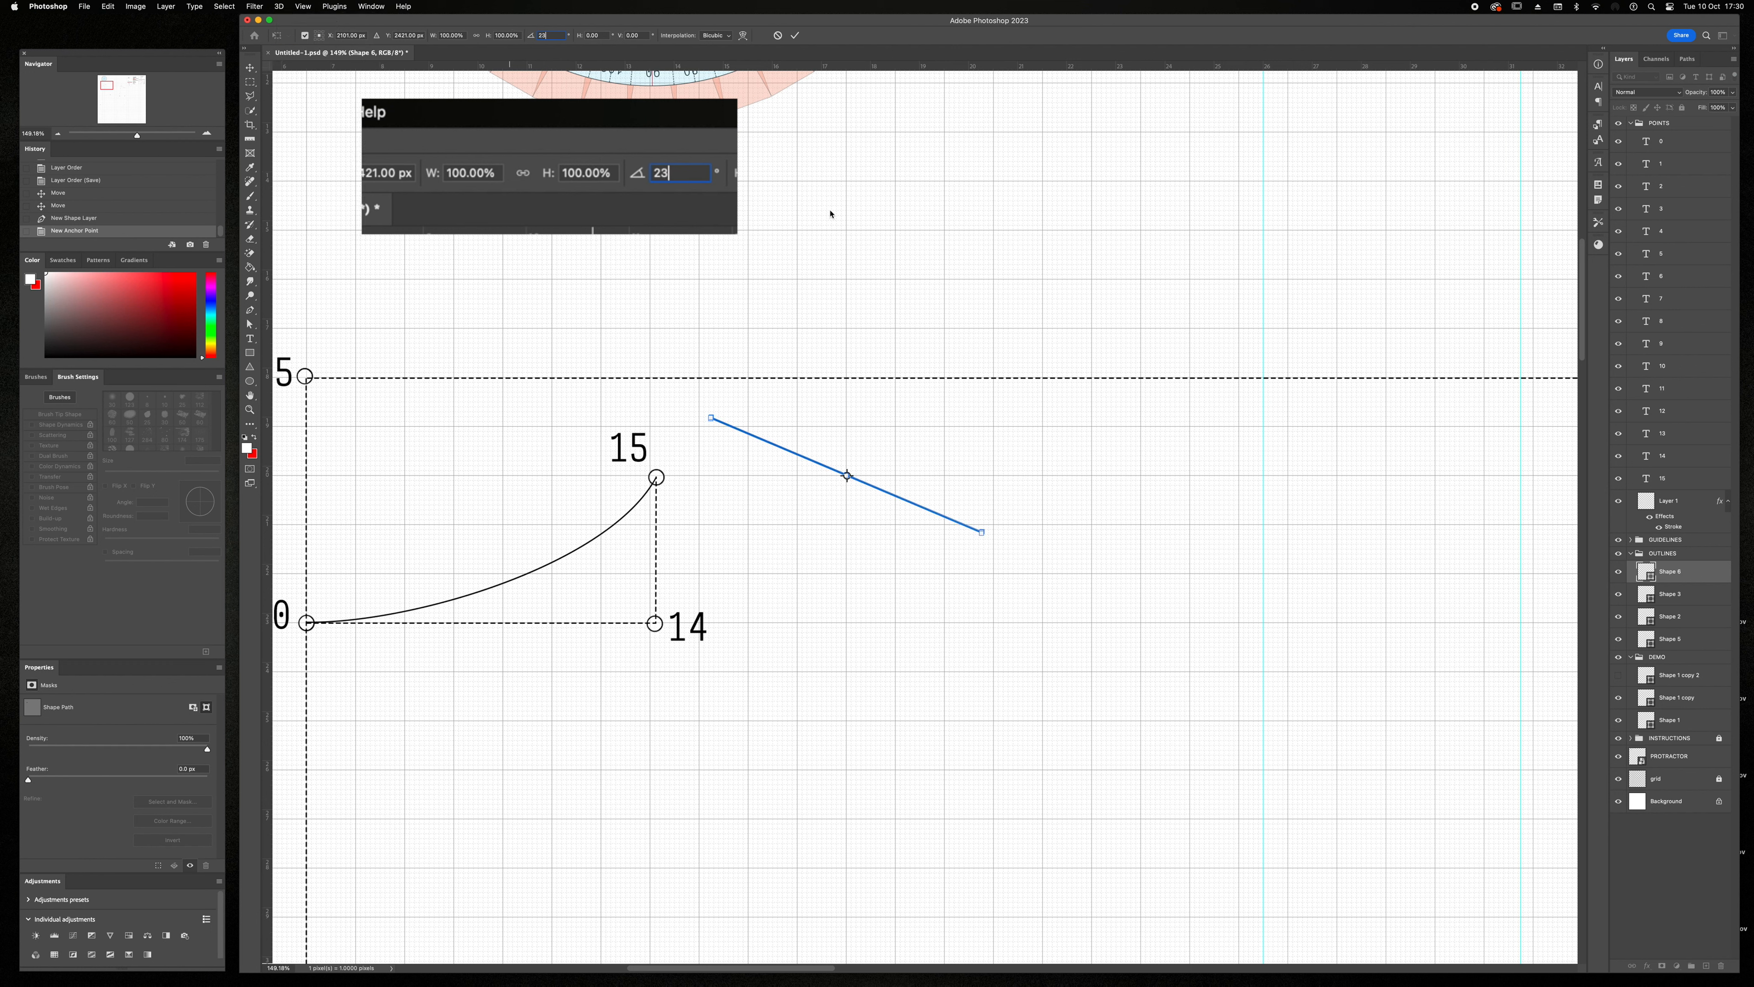
pyautogui.press('Return')
pyautogui.press('Return')
# - Move the sloped line so its upper end sits on point 15
pyautogui.click(846, 417)
pyautogui.moveTo(868, 435); pyautogui.dragTo(814, 495)
pyautogui.click(795, 35)
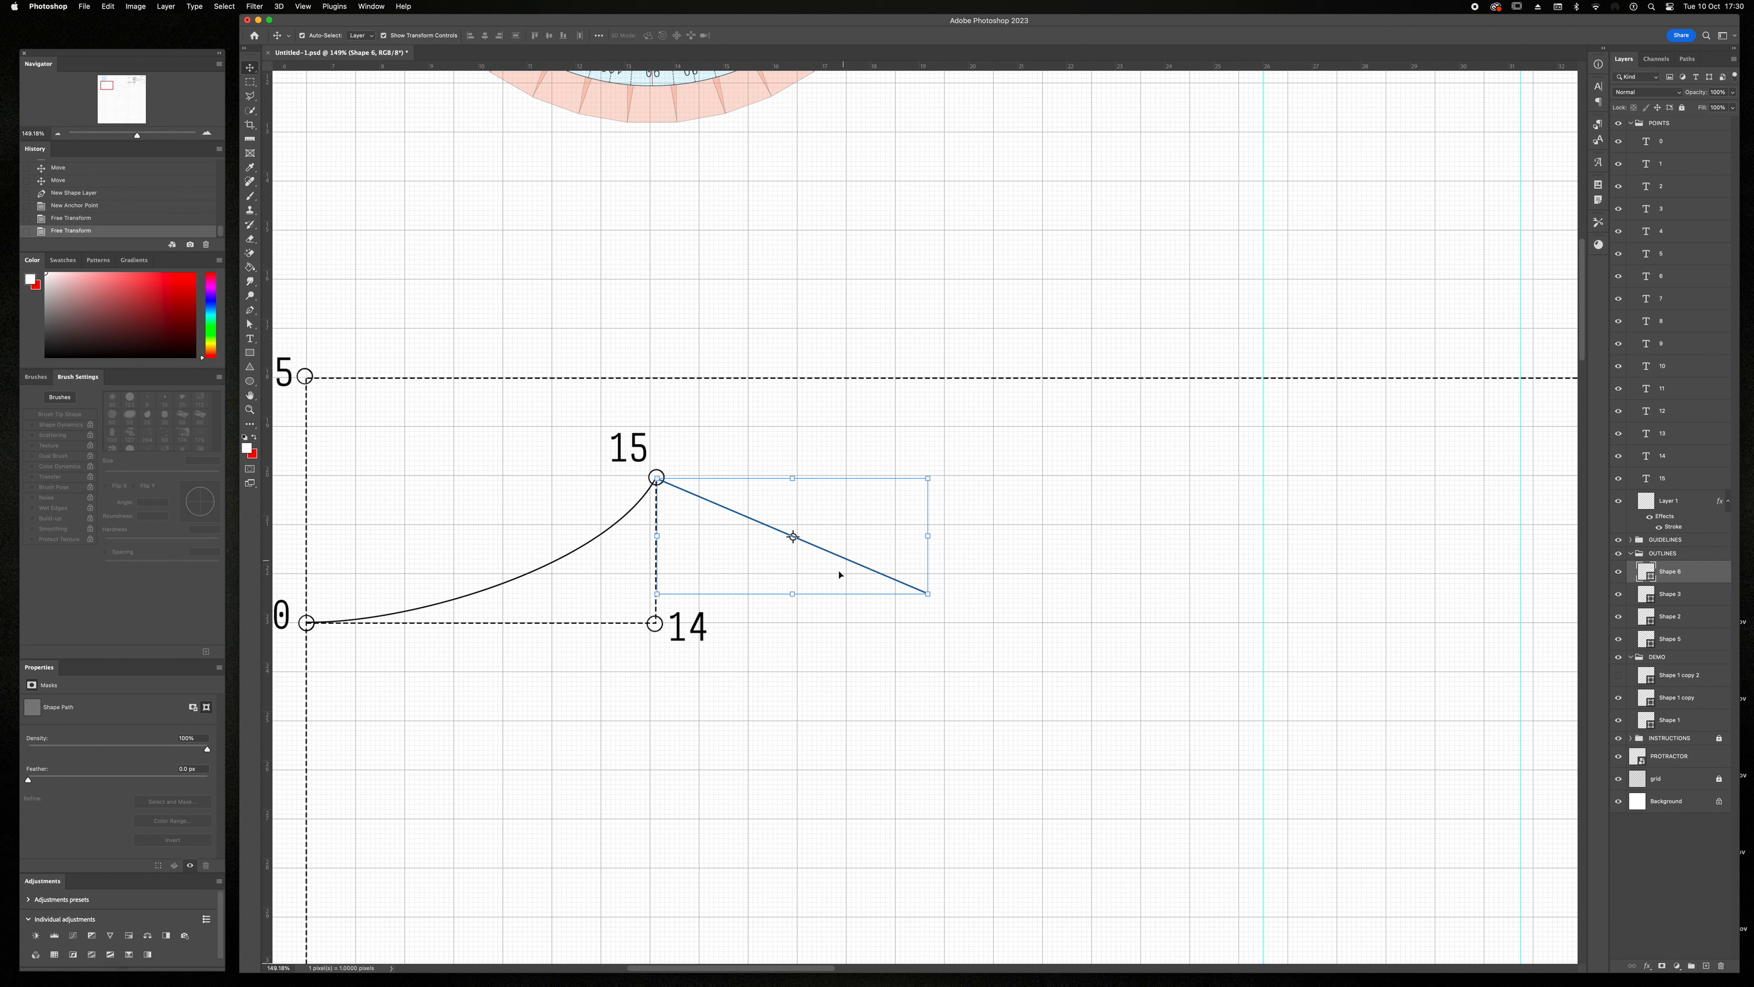
# - Mark the sloped line's lower end with a brushed point circle on the existing markers' layer and label it 16
pyautogui.click(303, 629)
pyautogui.press('b')
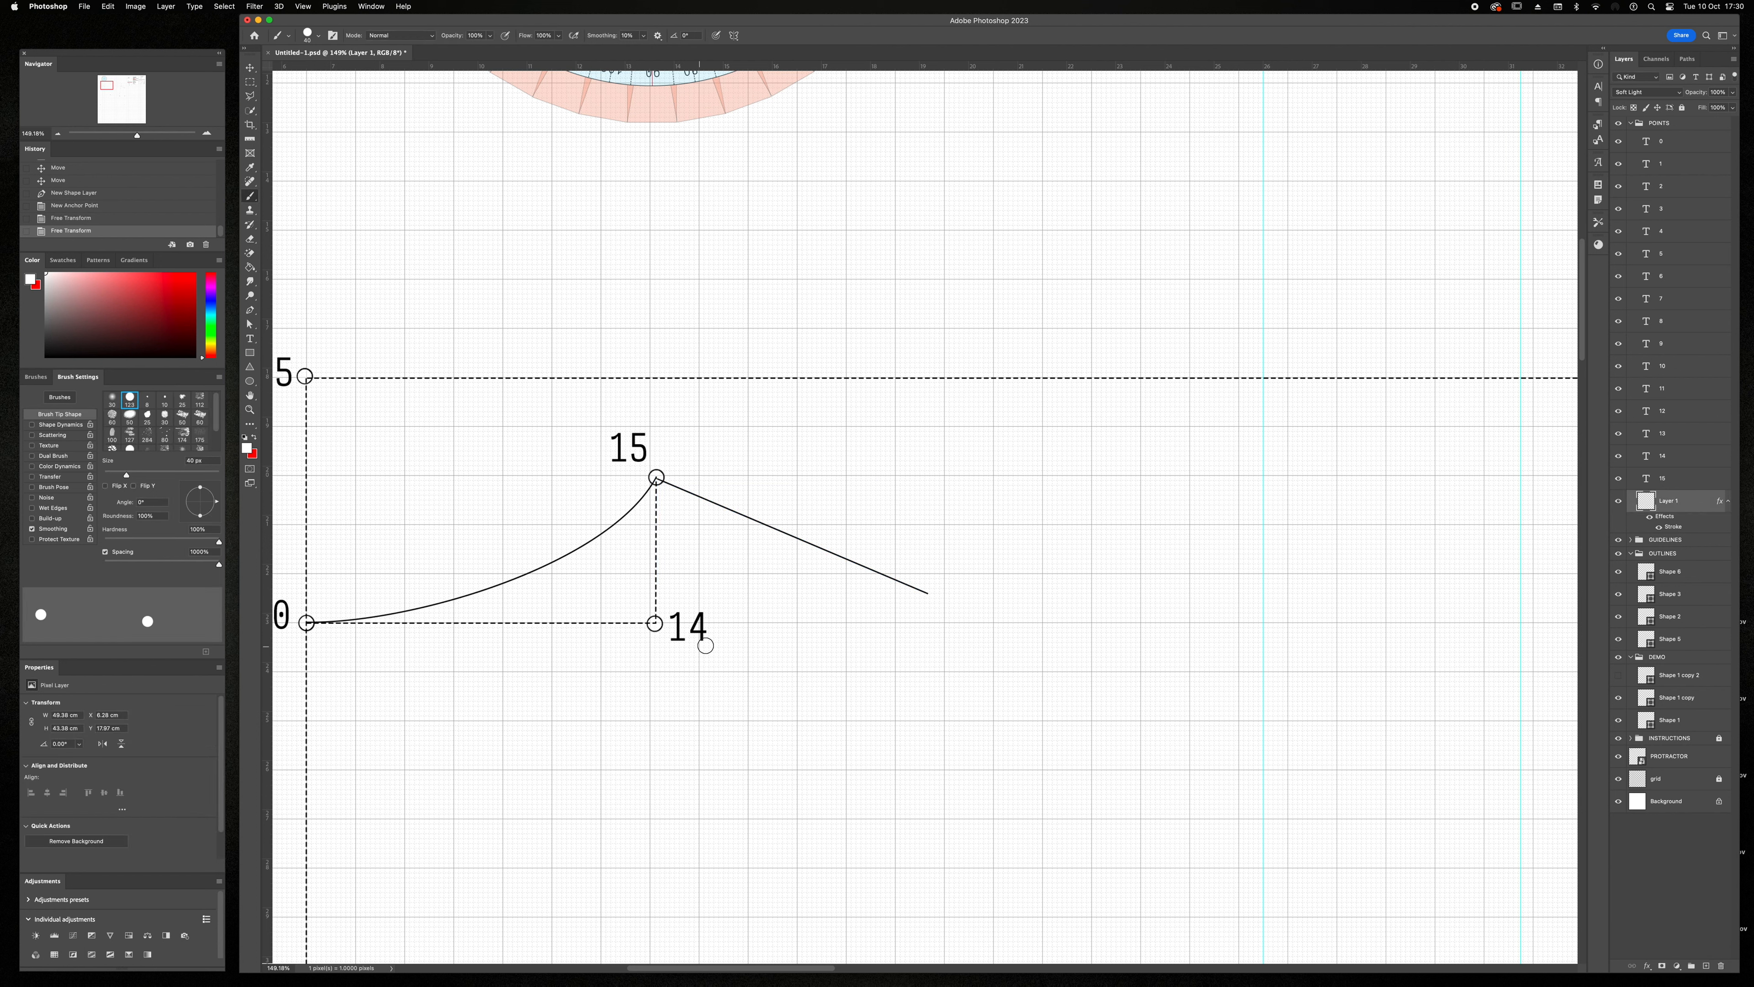
pyautogui.click(928, 593)
pyautogui.press('t')
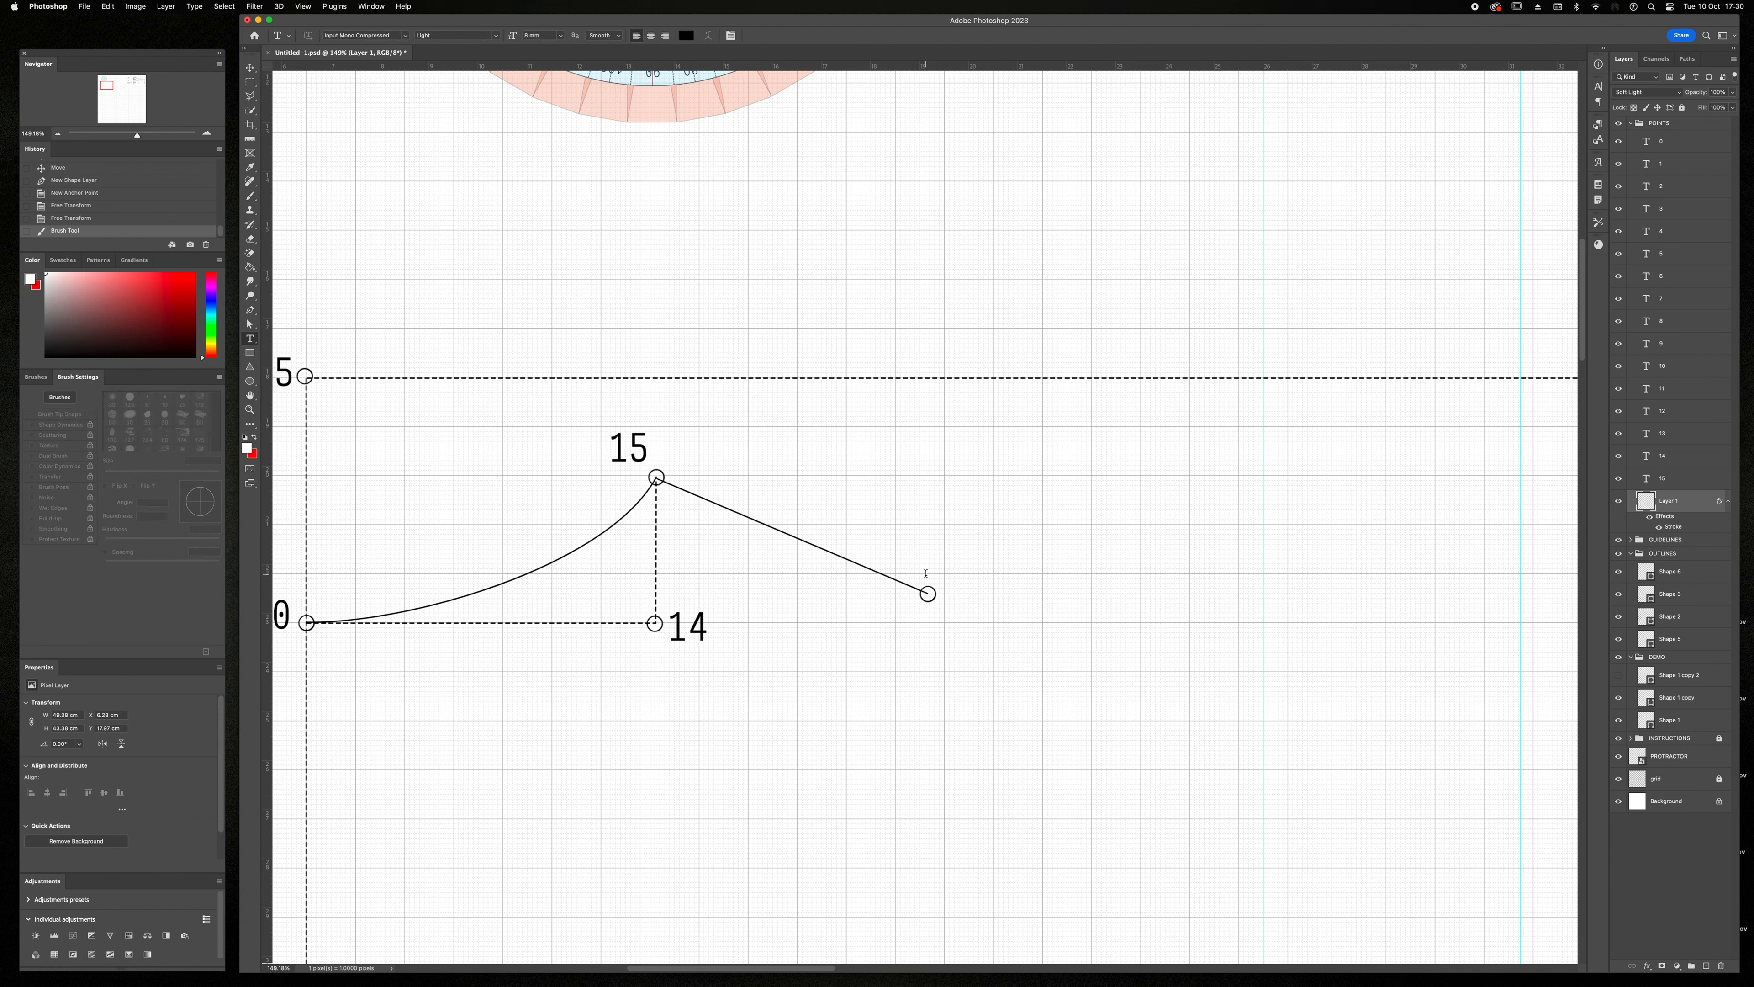
pyautogui.click(926, 573)
pyautogui.write('16')
pyautogui.moveTo(939, 604); pyautogui.dragTo(923, 602)
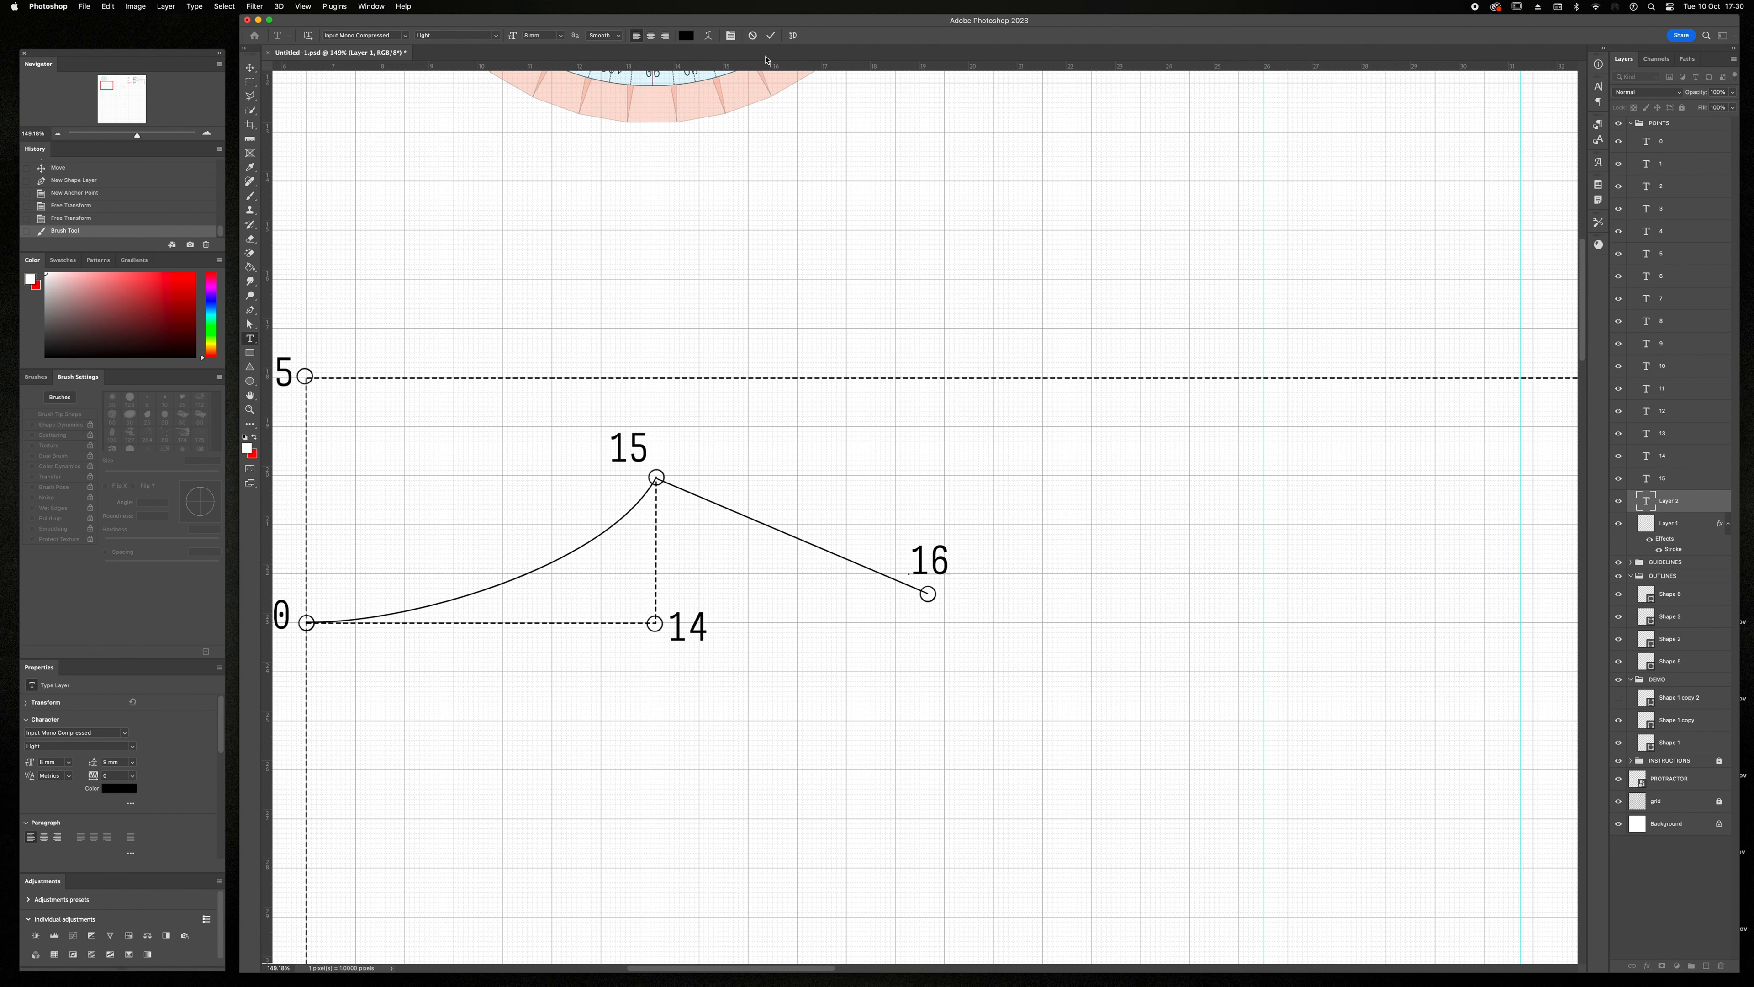
pyautogui.click(772, 41)
# - Check the instruction for squaring the 16-17 line in from point 16, and return to the back neck area
pyautogui.hscroll(15, 992, 388)
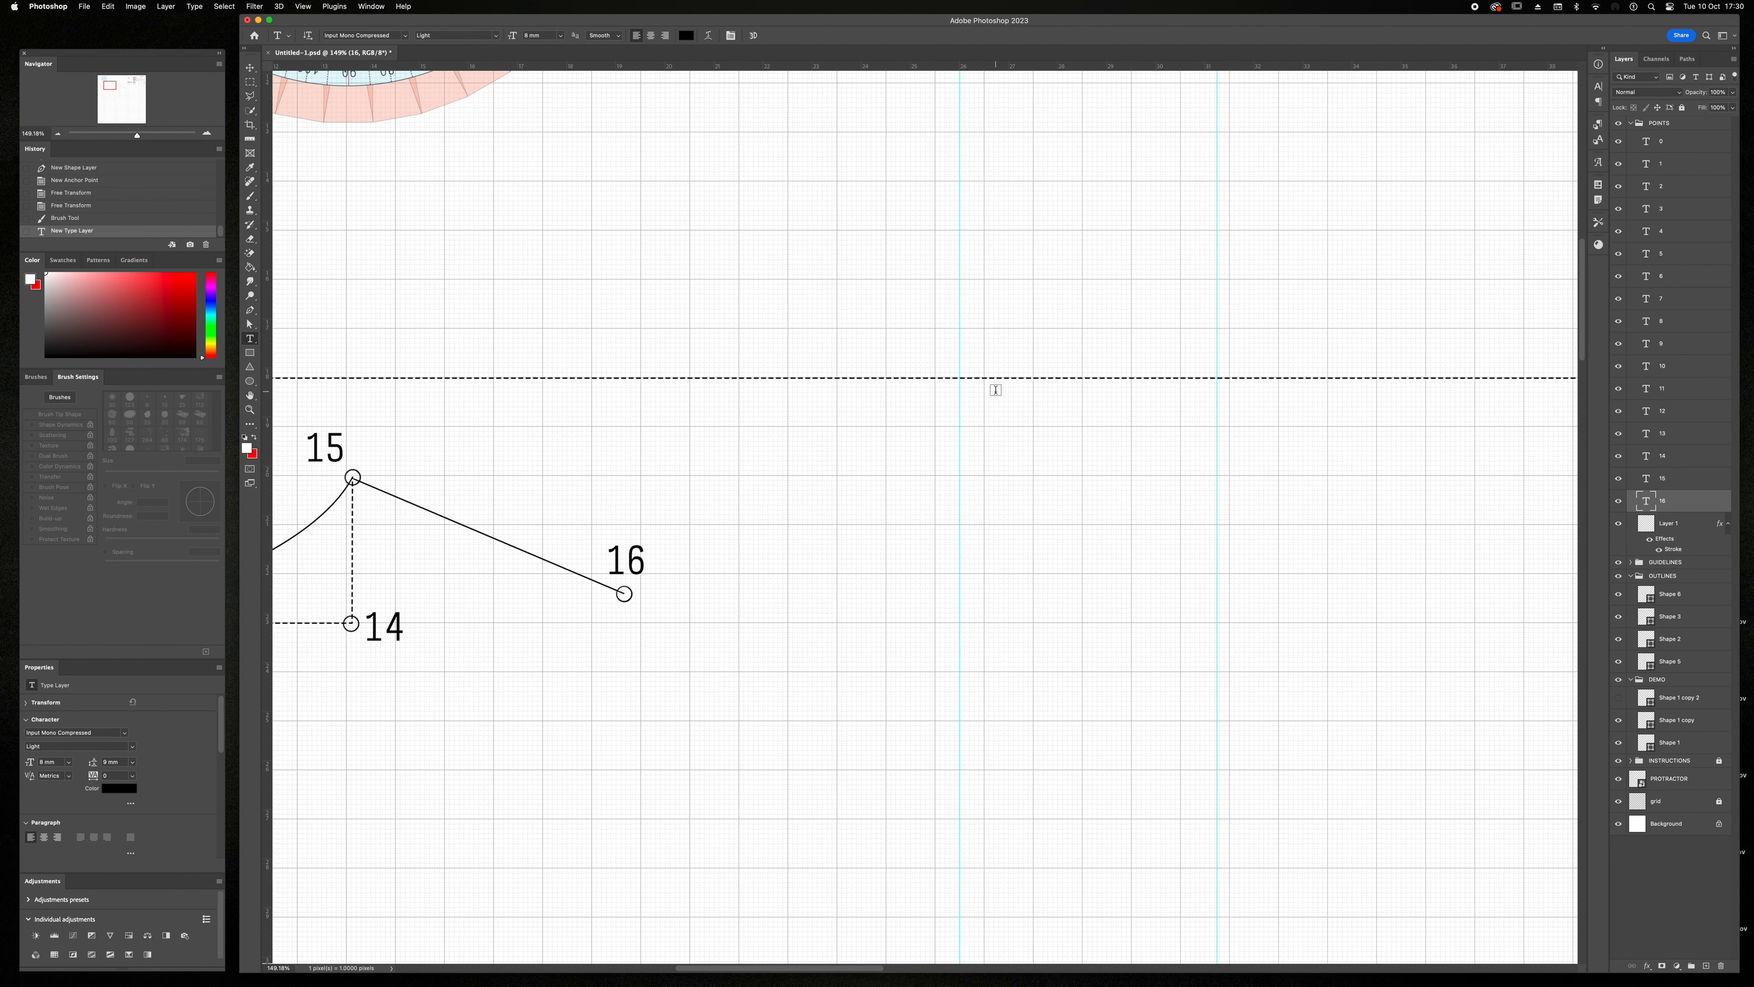
pyautogui.hscroll(15, 996, 390)
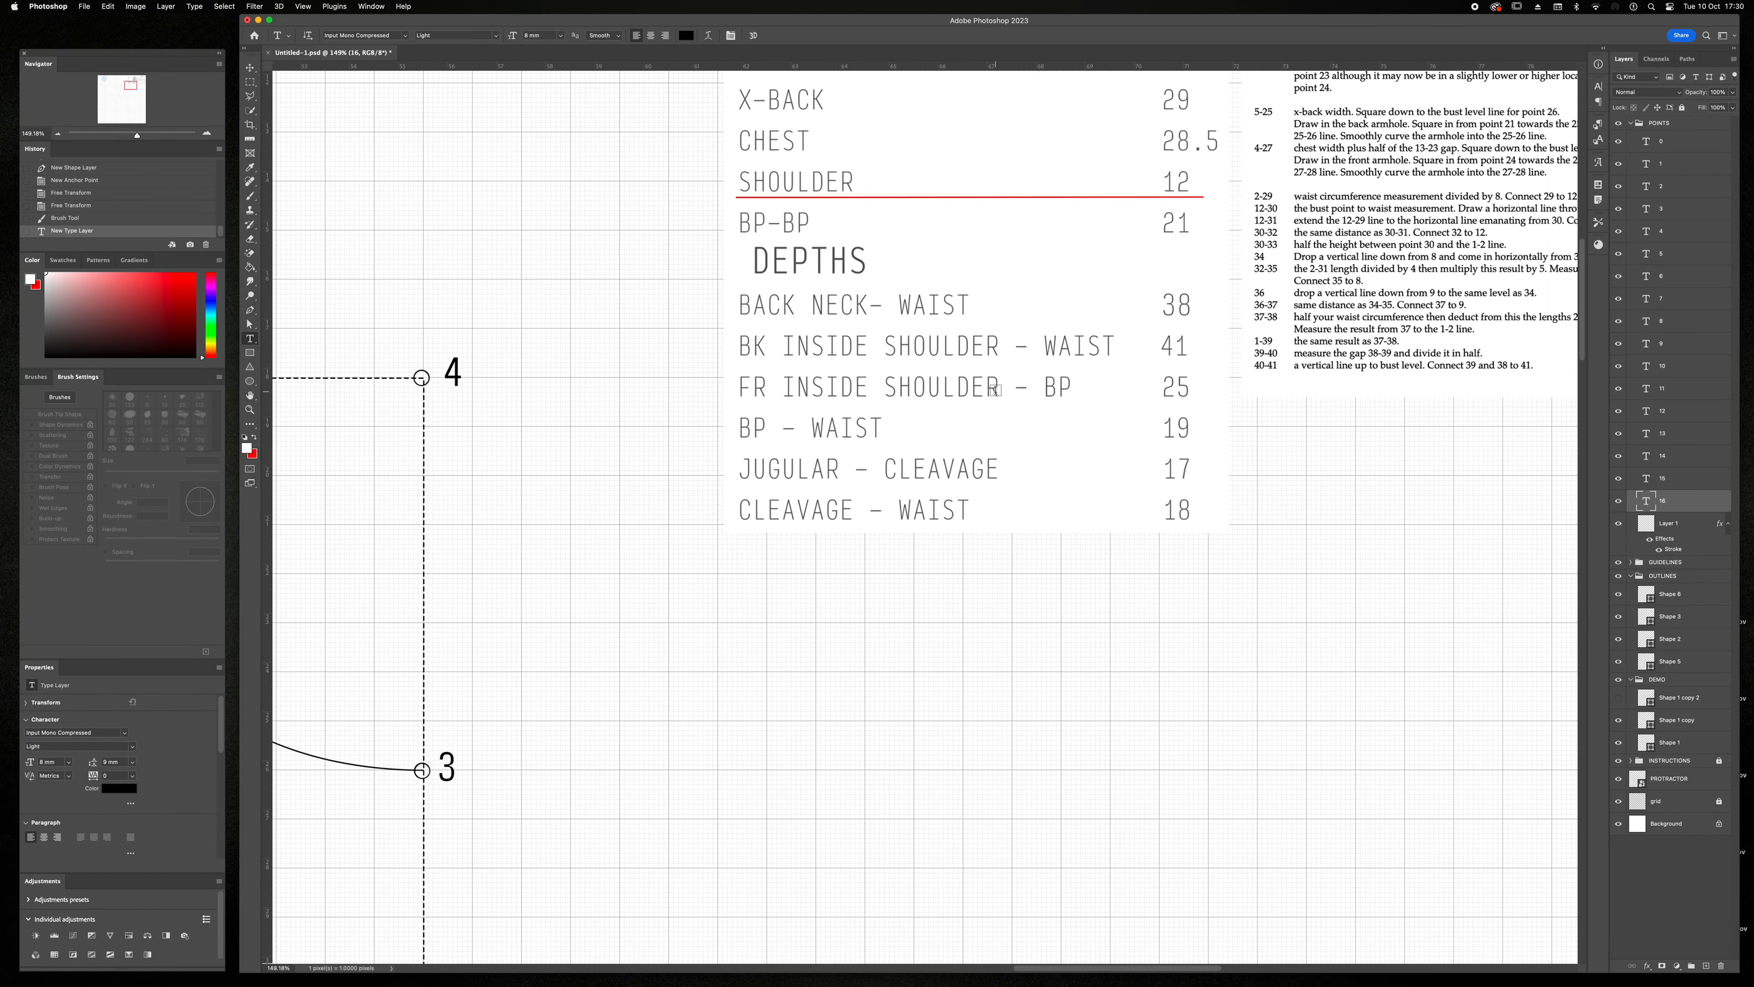
pyautogui.scroll(5, 999, 391)
pyautogui.scroll(5, 1000, 391)
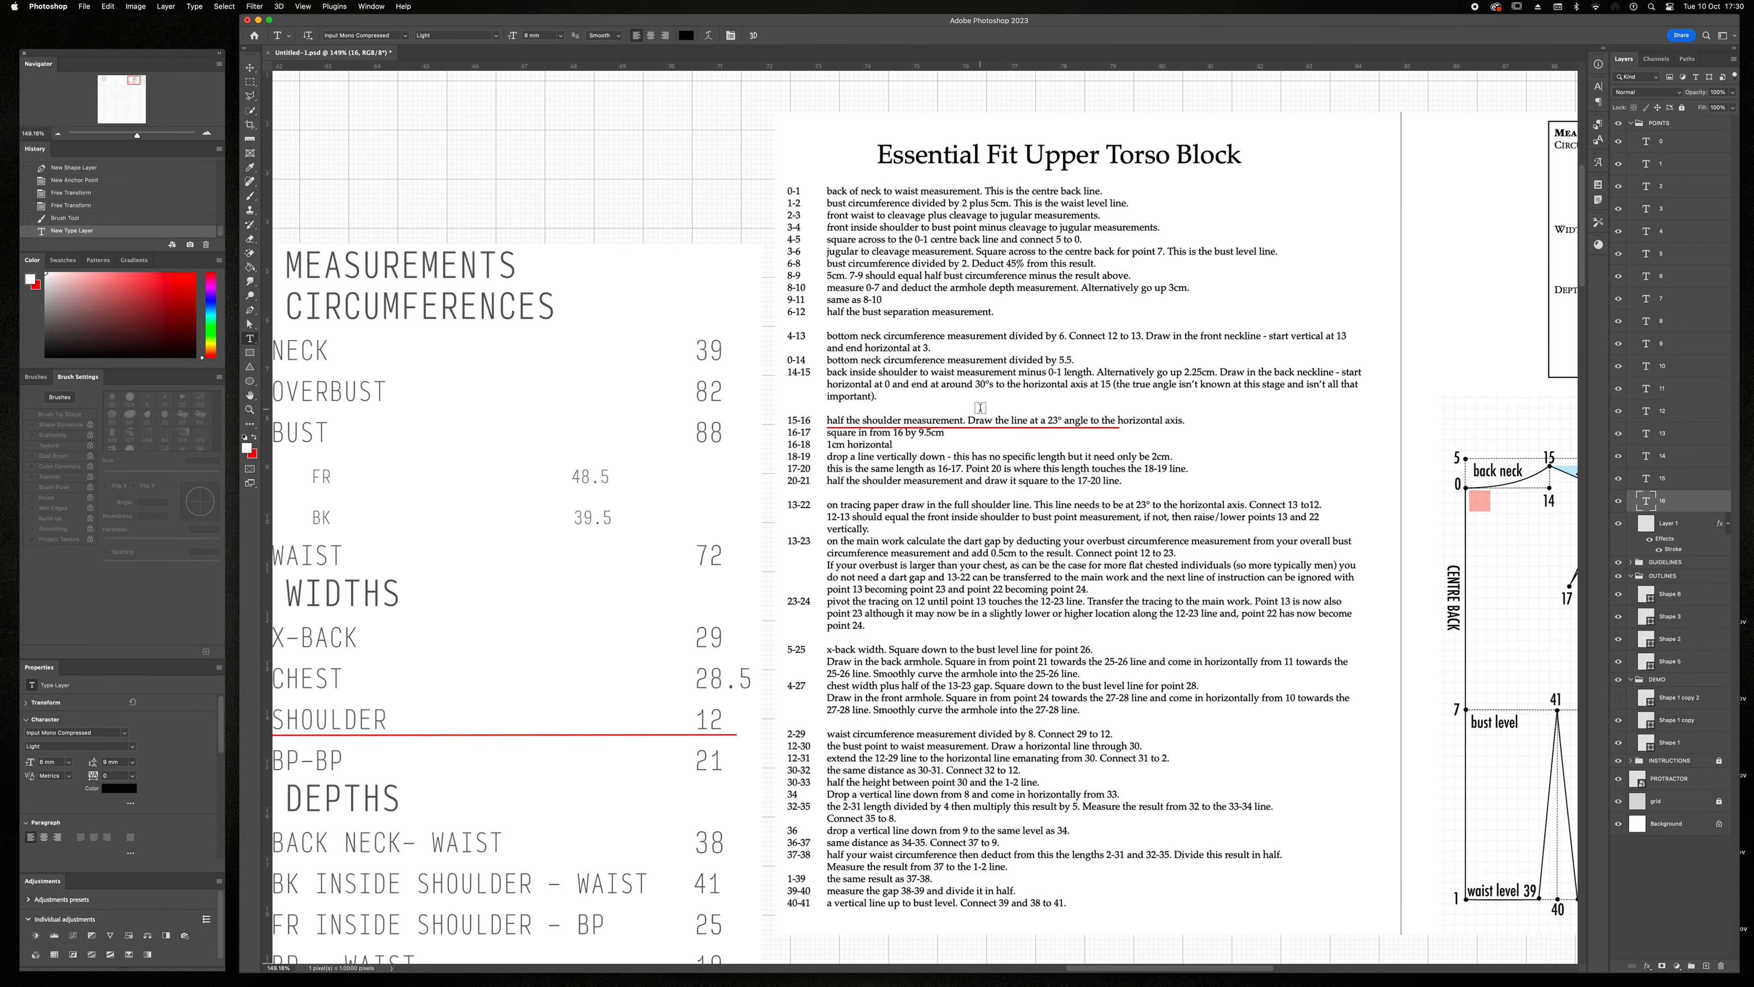
pyautogui.hscroll(4, 981, 406)
pyautogui.hscroll(2, 981, 406)
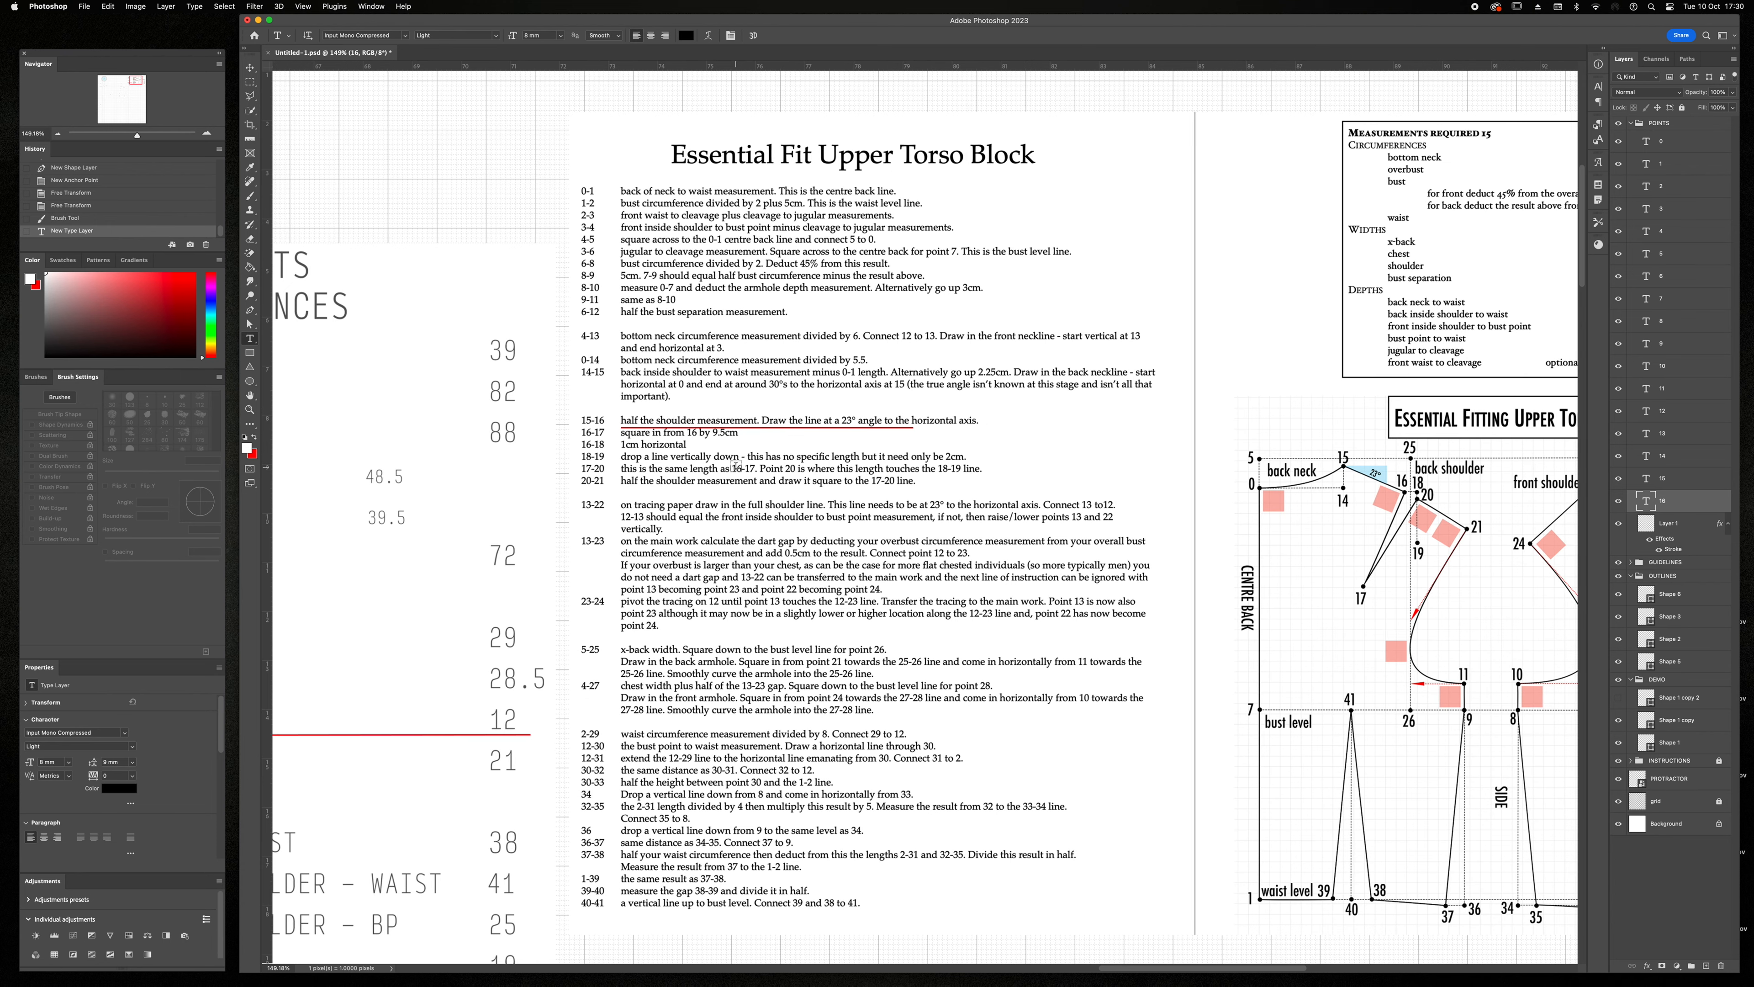
pyautogui.hscroll(-20, 629, 525)
pyautogui.hscroll(-20, 631, 525)
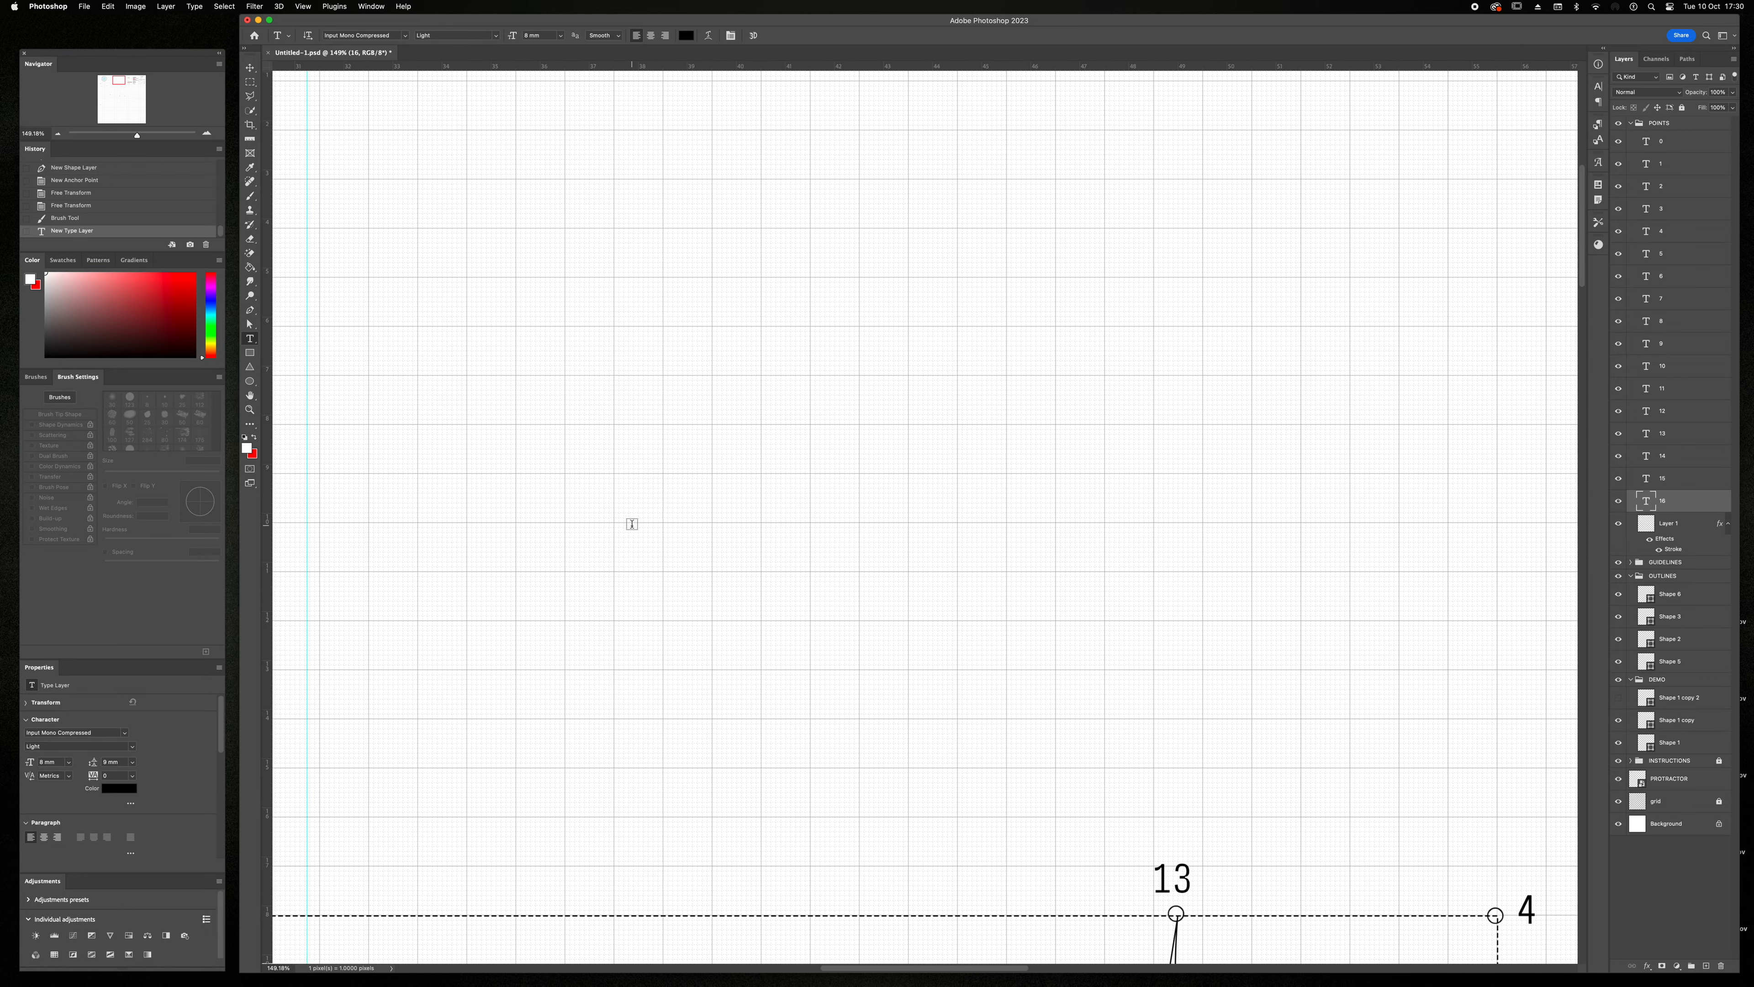
pyautogui.scroll(-18, 635, 522)
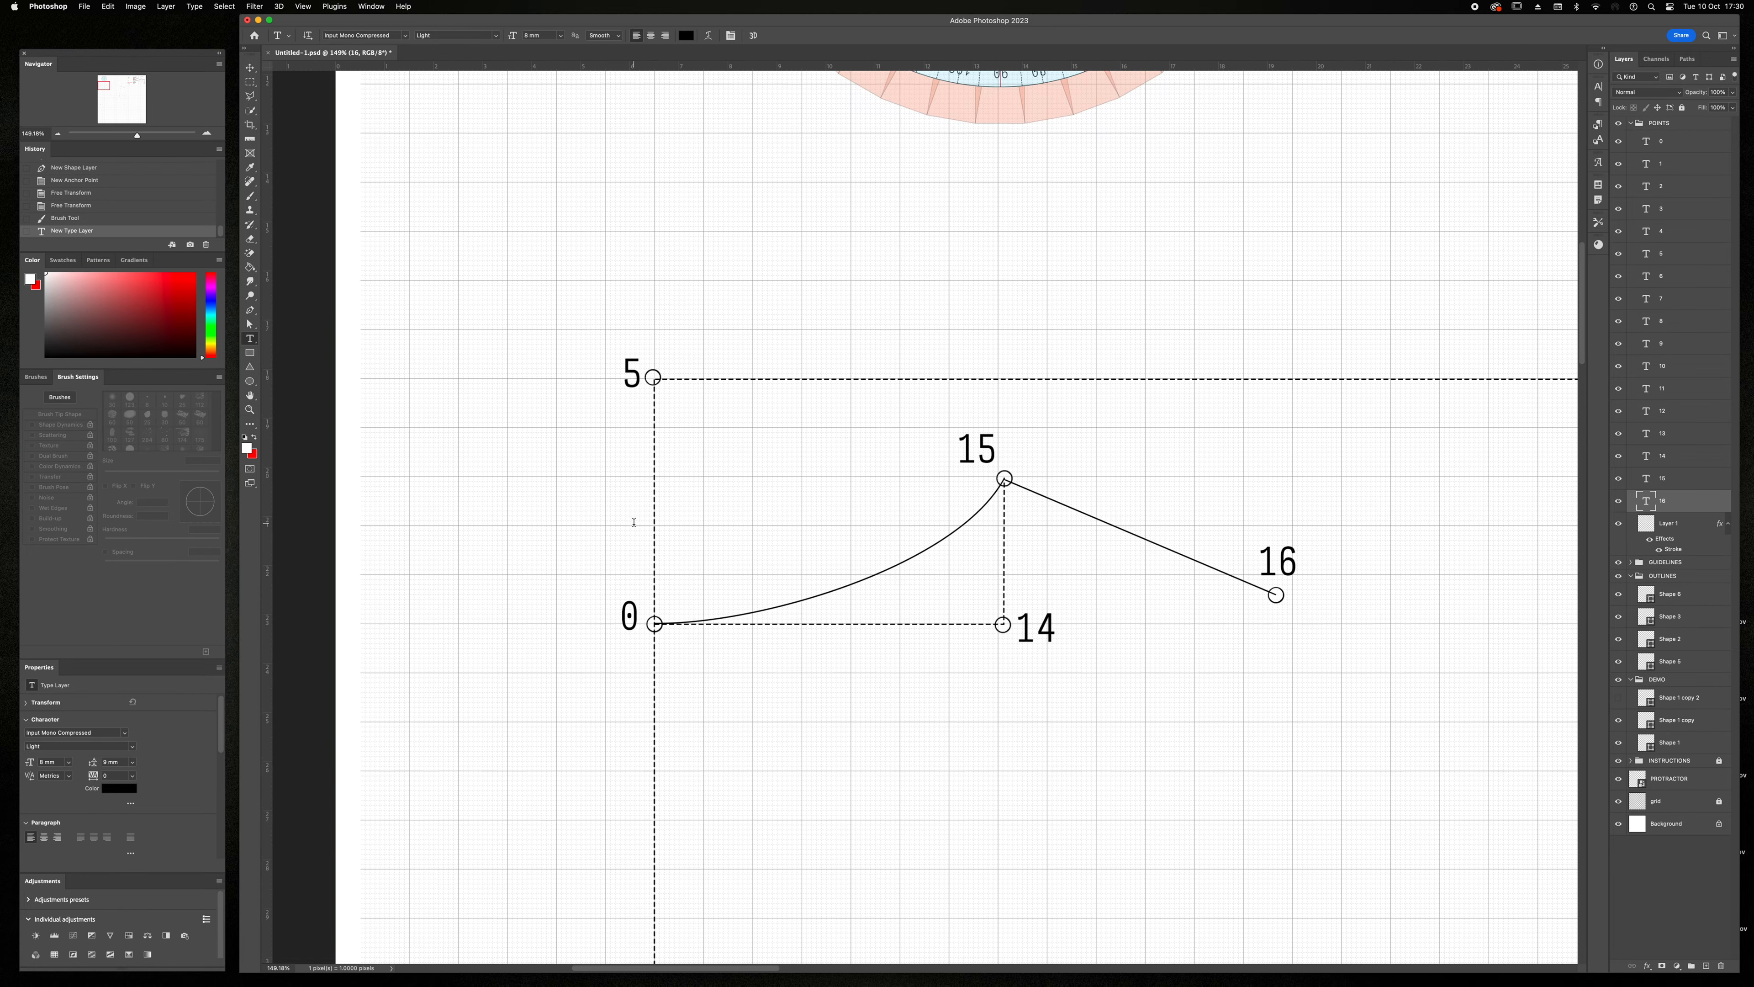
pyautogui.scroll(-2, 843, 430)
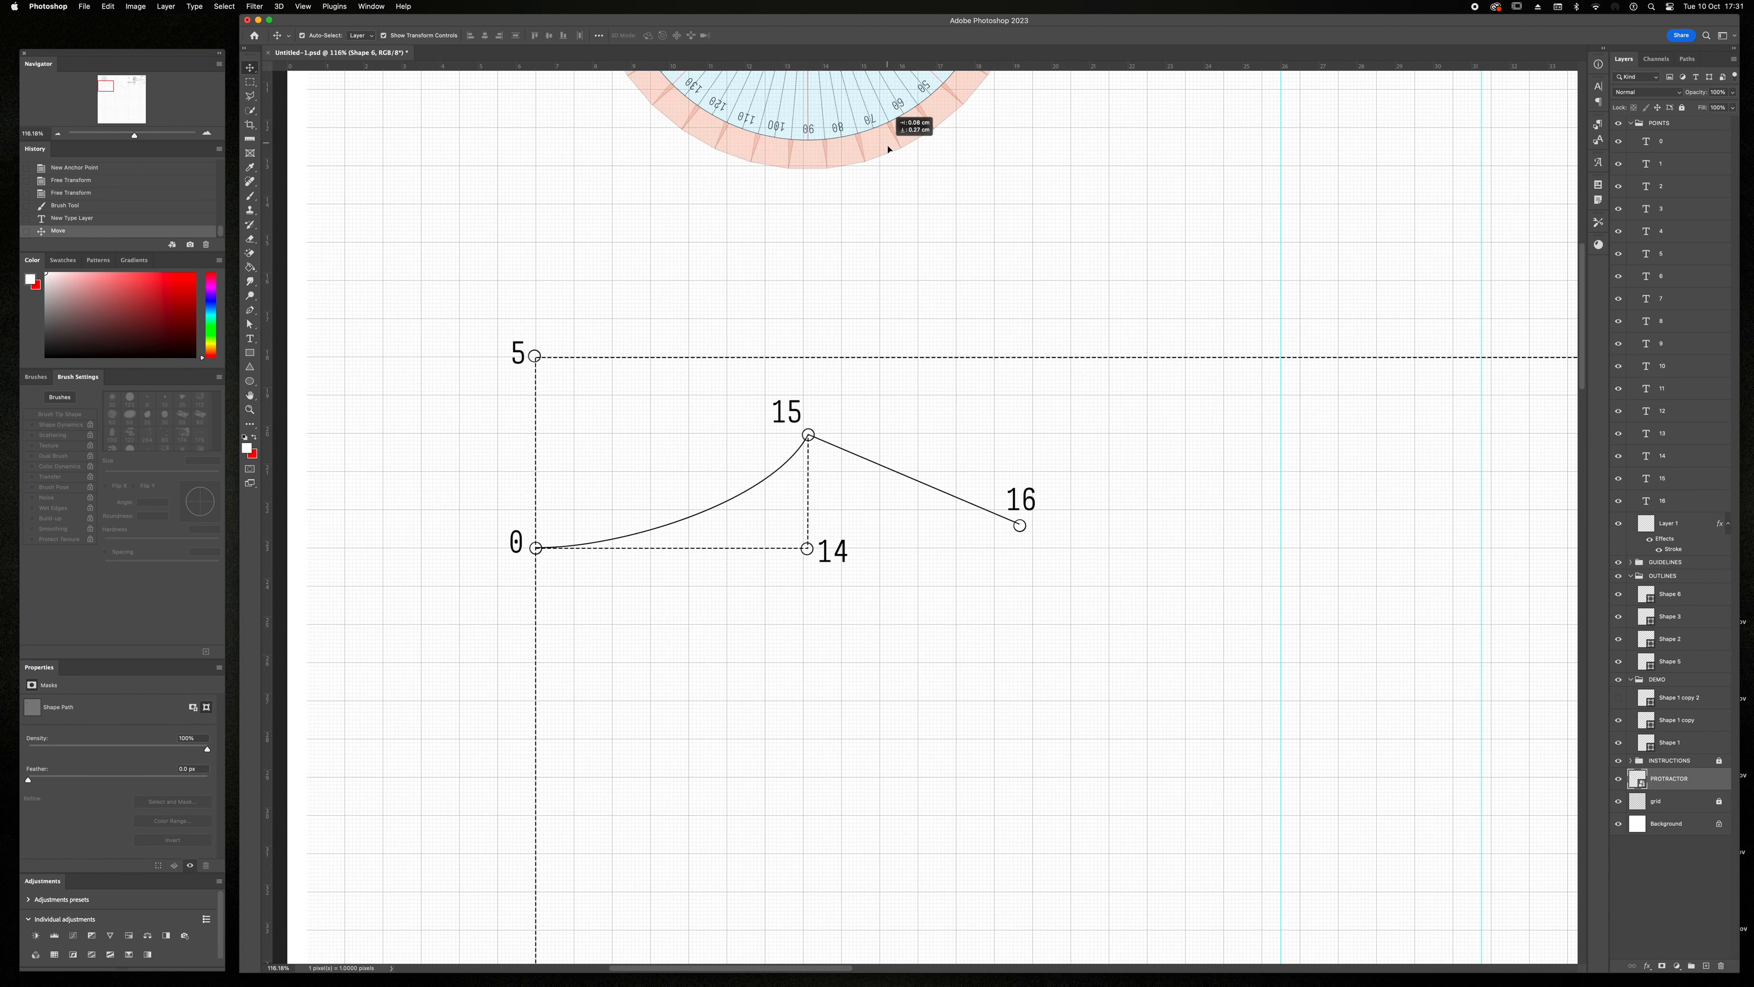
# - Centre the protractor on point 16 and rotate it so its 0-180 baseline follows the 15-16 line
pyautogui.moveTo(881, 145); pyautogui.dragTo(1098, 719)
pyautogui.scroll(5, 1049, 649)
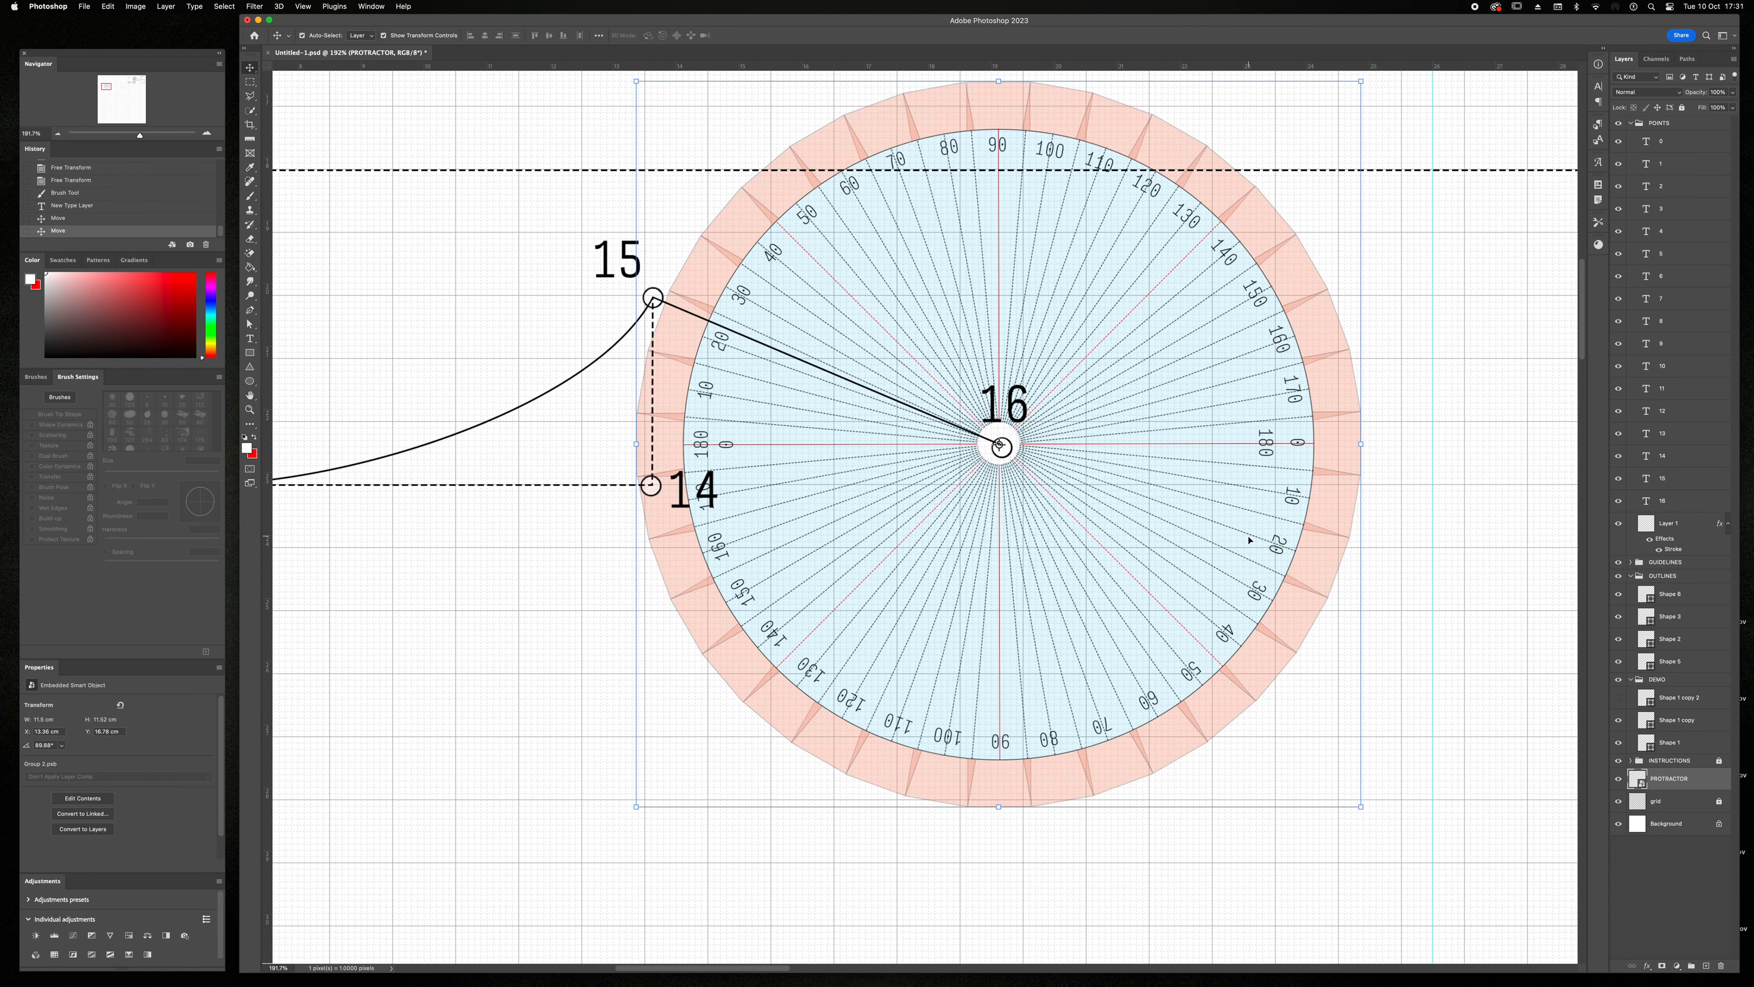
pyautogui.moveTo(1361, 446); pyautogui.dragTo(1355, 587)
pyautogui.click(777, 36)
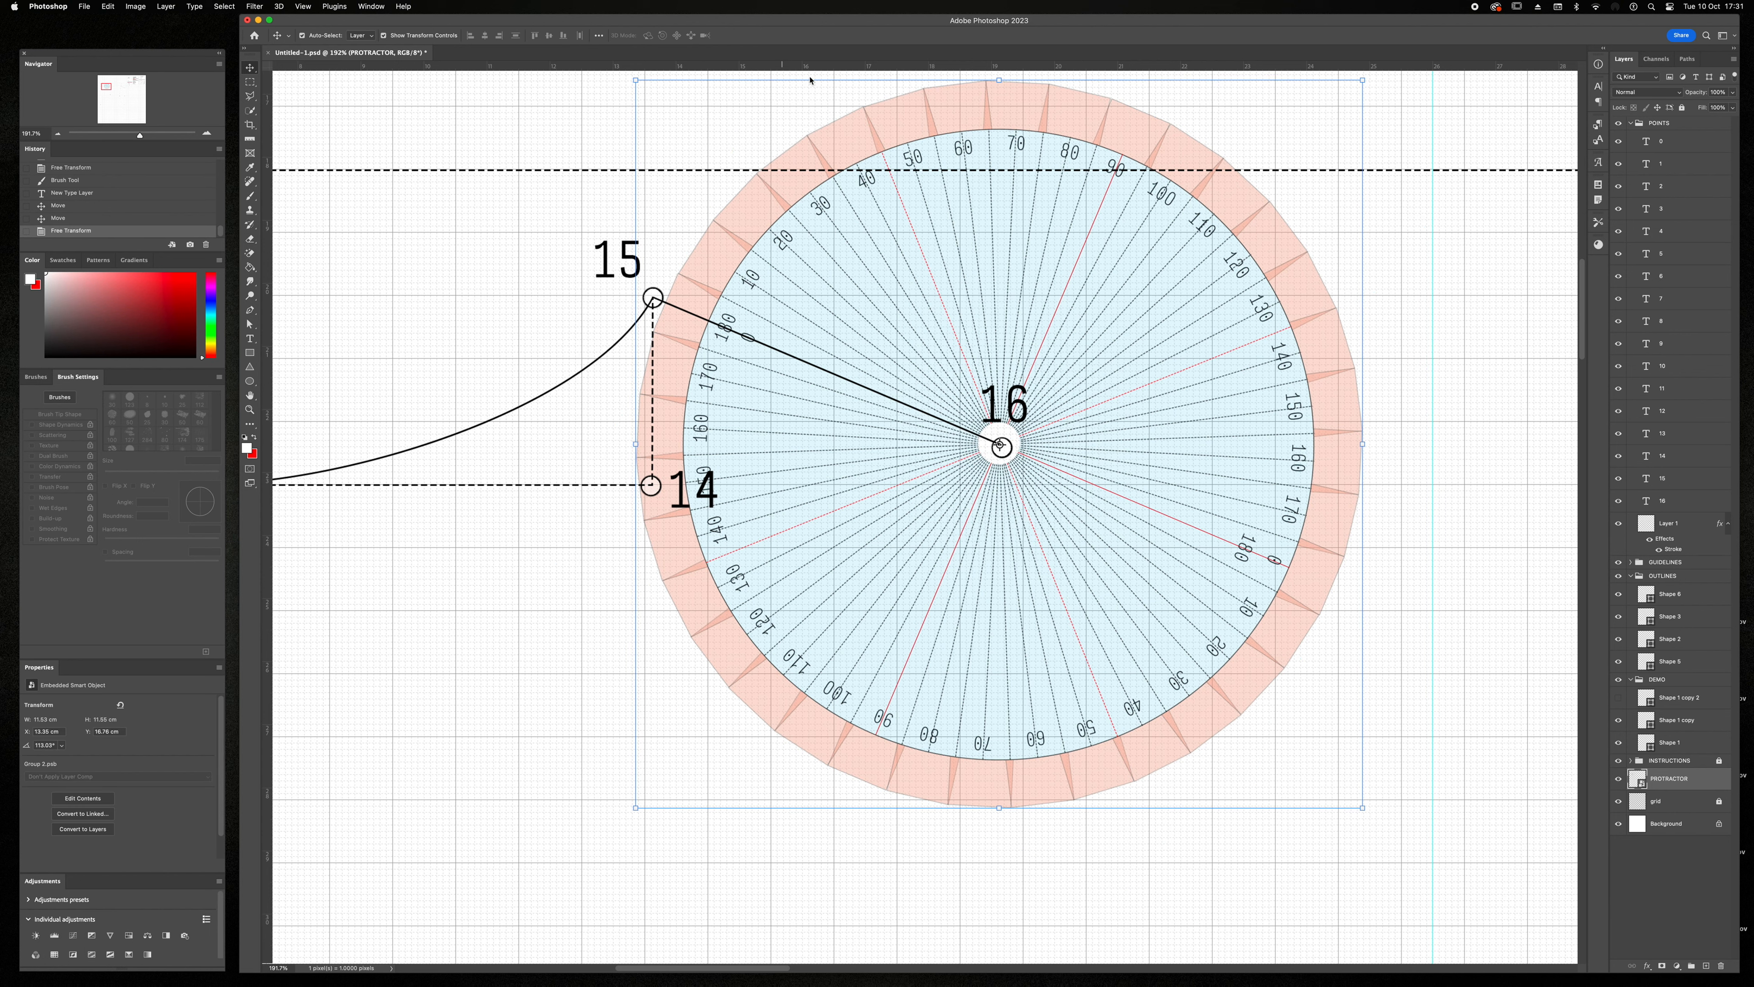
# - Draw a straight horizontal line 9.5 cm long below the protractor with the Pen tool and tilt it to a slope
pyautogui.scroll(-2, 1003, 453)
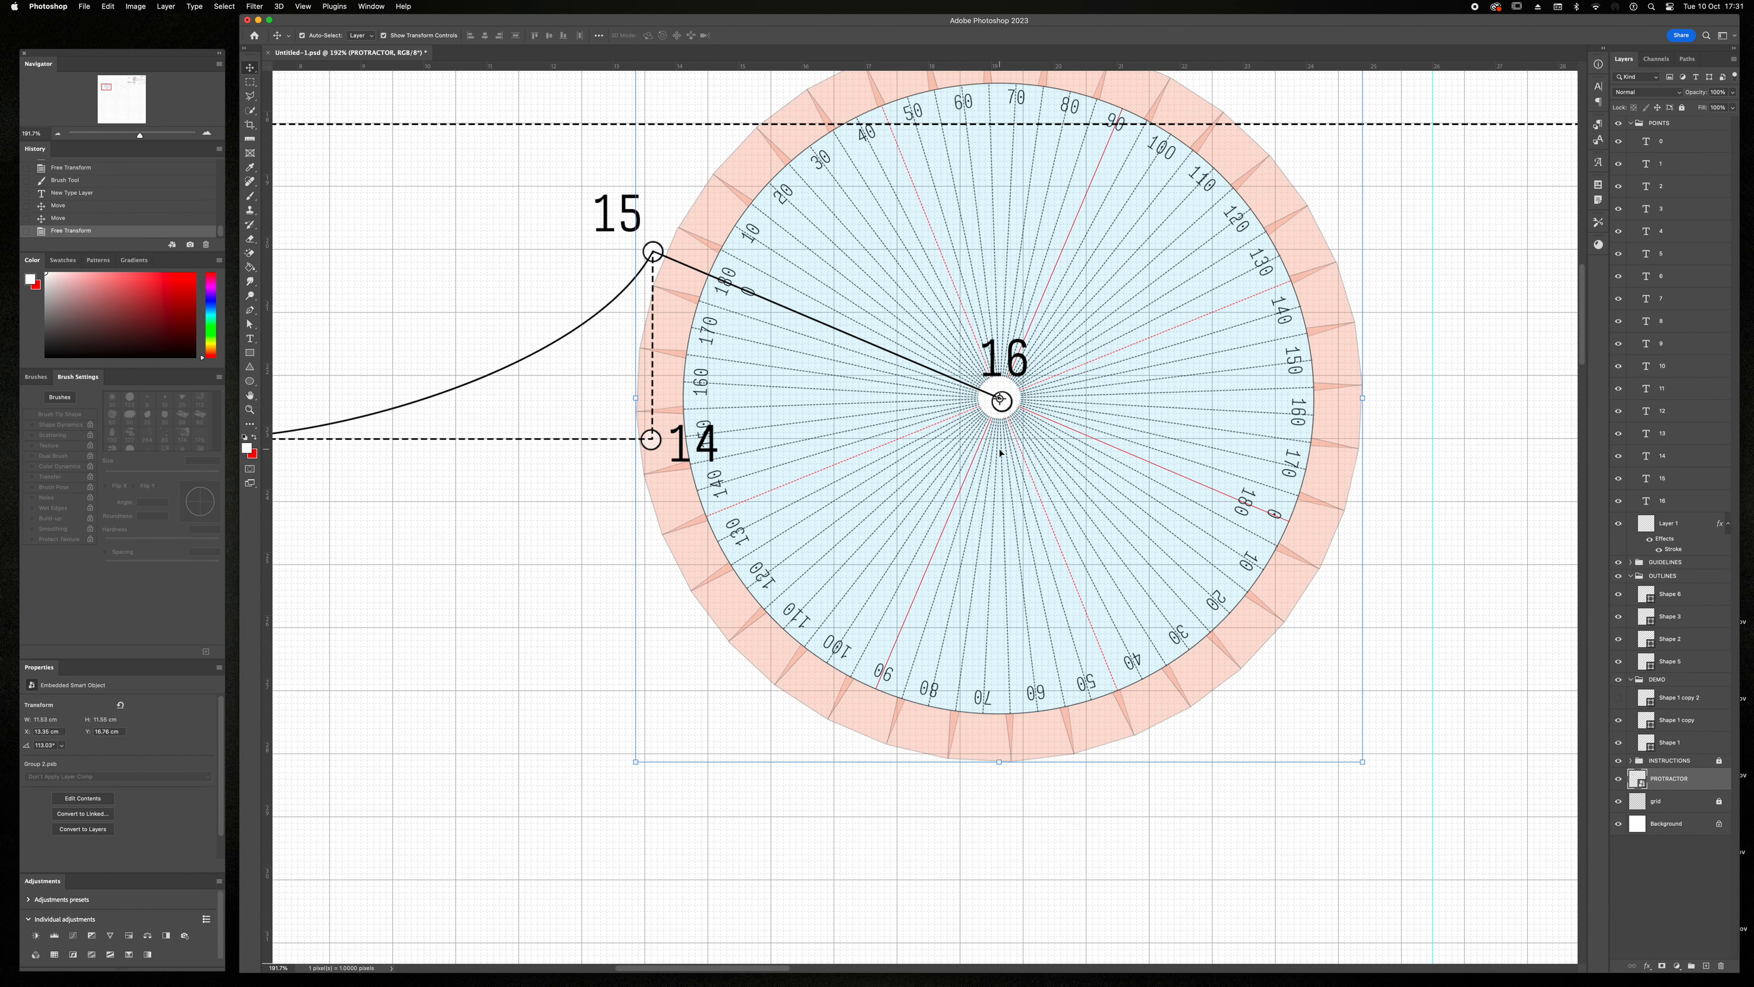
pyautogui.press('p')
pyautogui.click(645, 816)
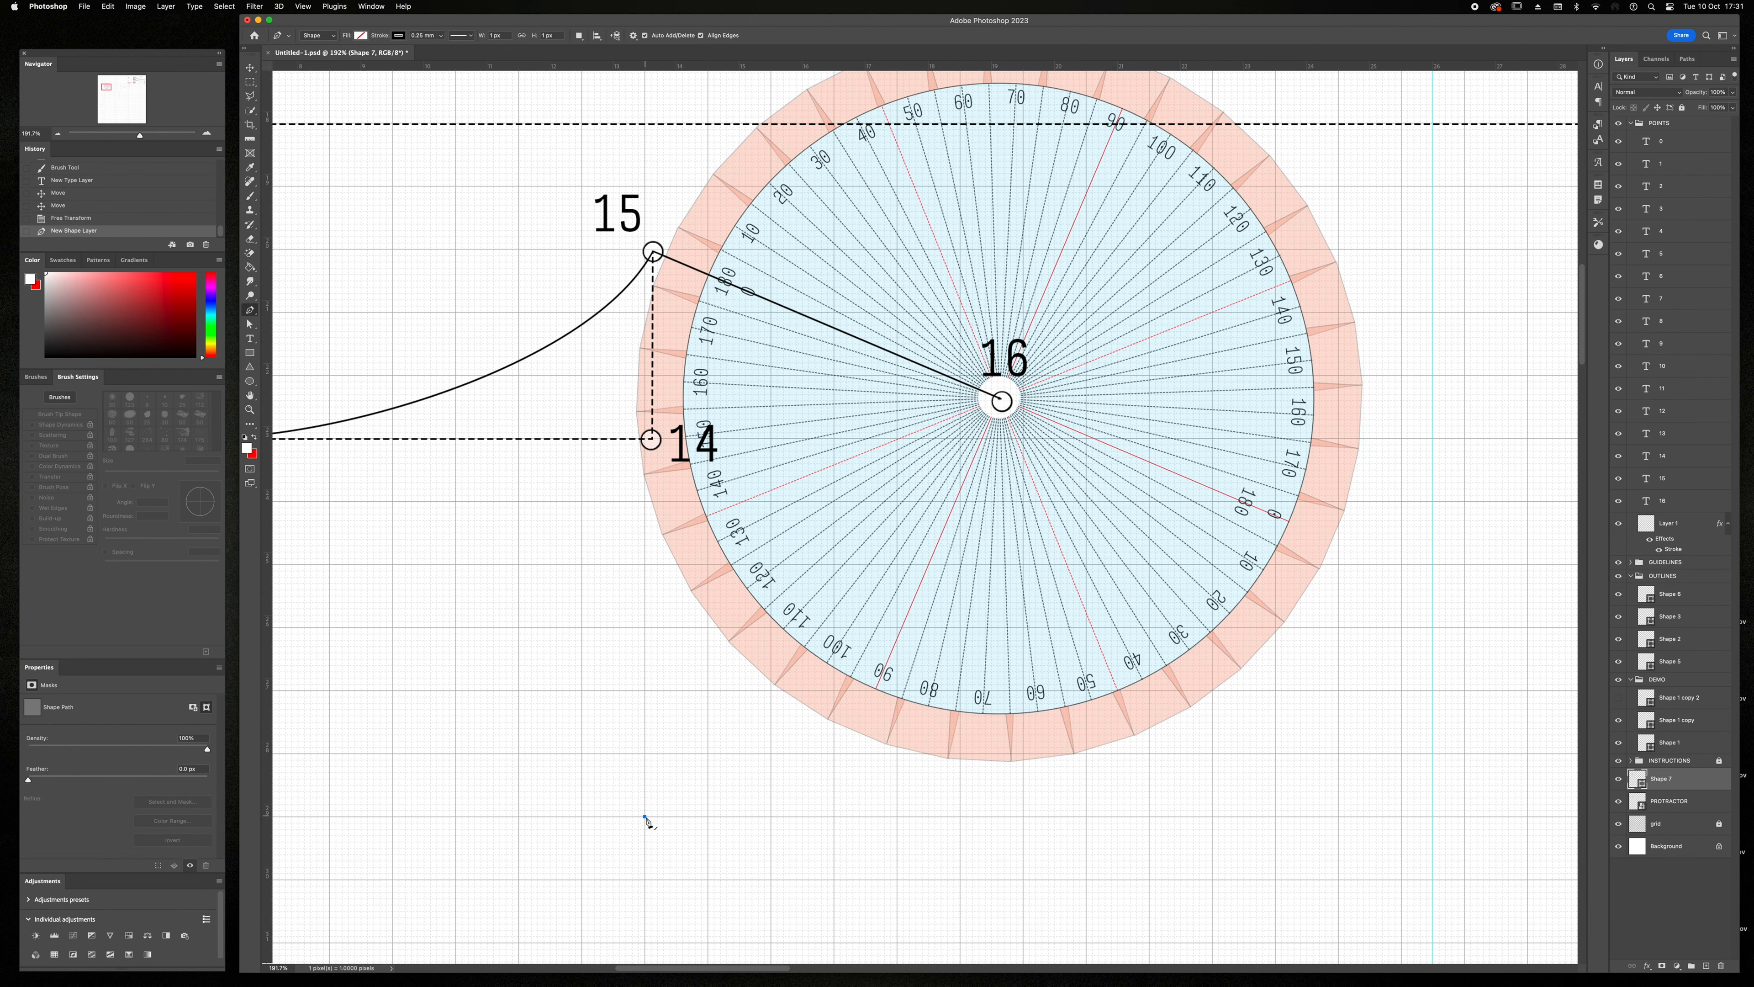
pyautogui.click(1244, 816)
pyautogui.hotkey('ctrl', 't')
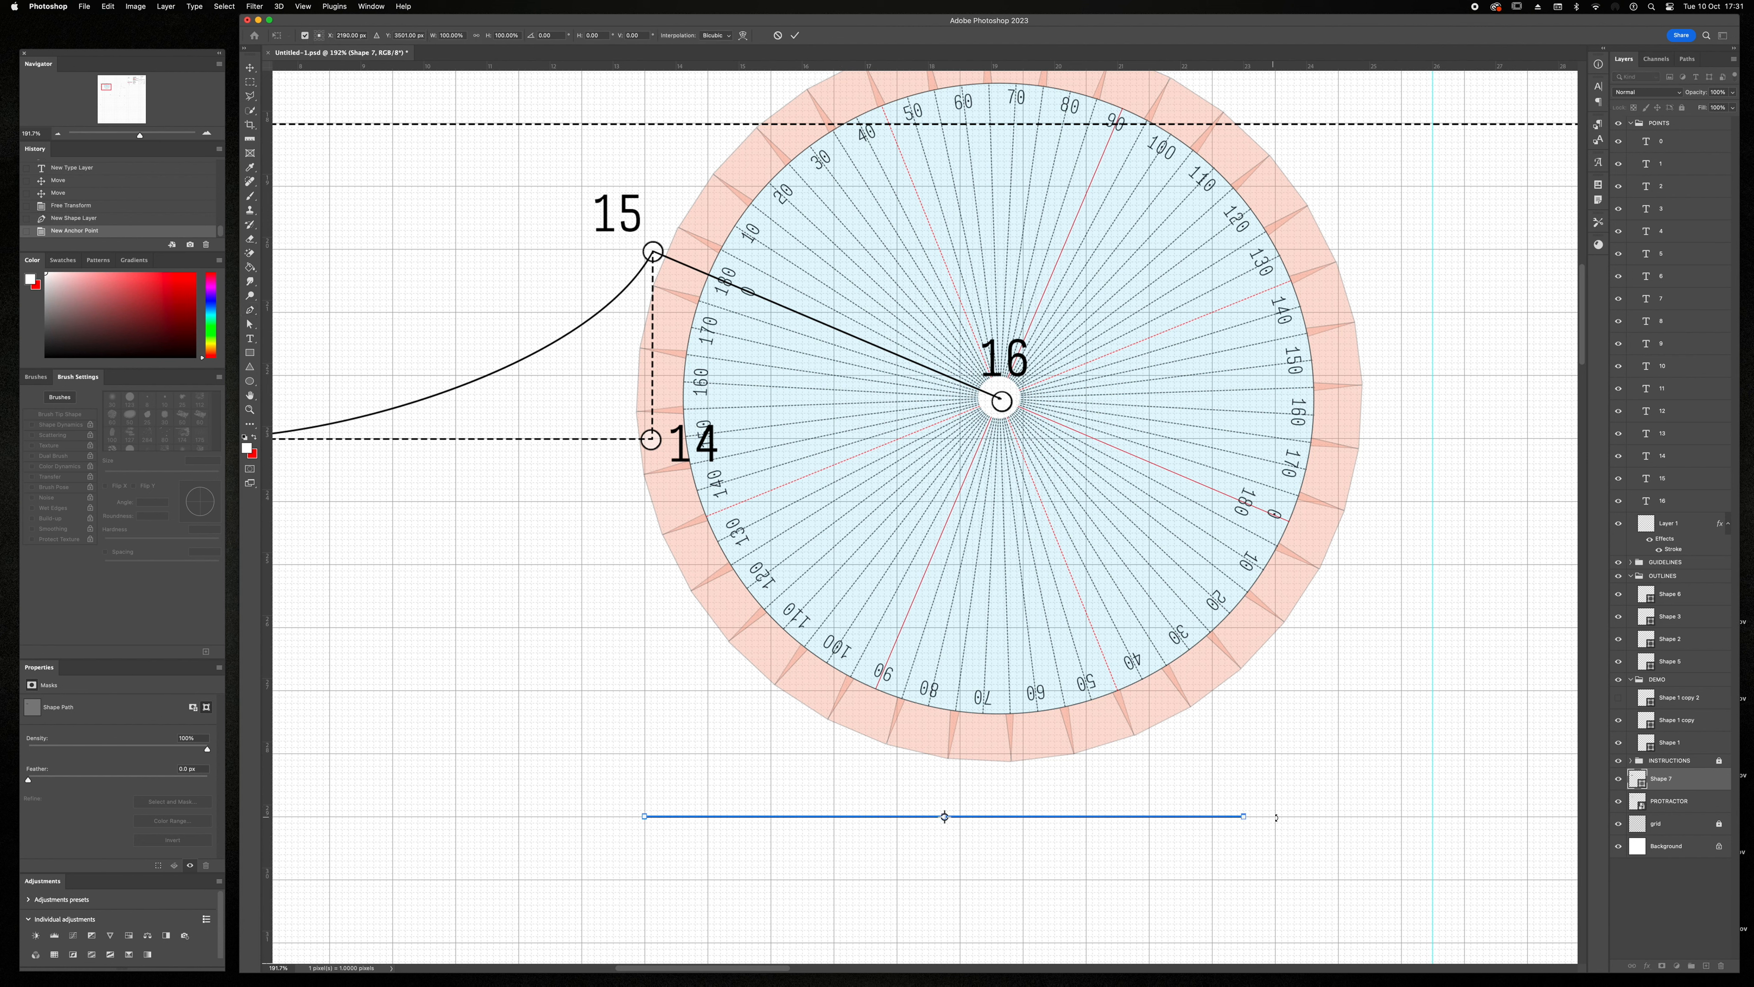
pyautogui.moveTo(1250, 717); pyautogui.dragTo(1191, 612)
pyautogui.press('Return')
# - Move the new line's upper end onto point 16 and rotate it about that point to the protractor's 90 mark
pyautogui.hotkey('ctrl', 't')
pyautogui.moveTo(1001, 854); pyautogui.dragTo(787, 558)
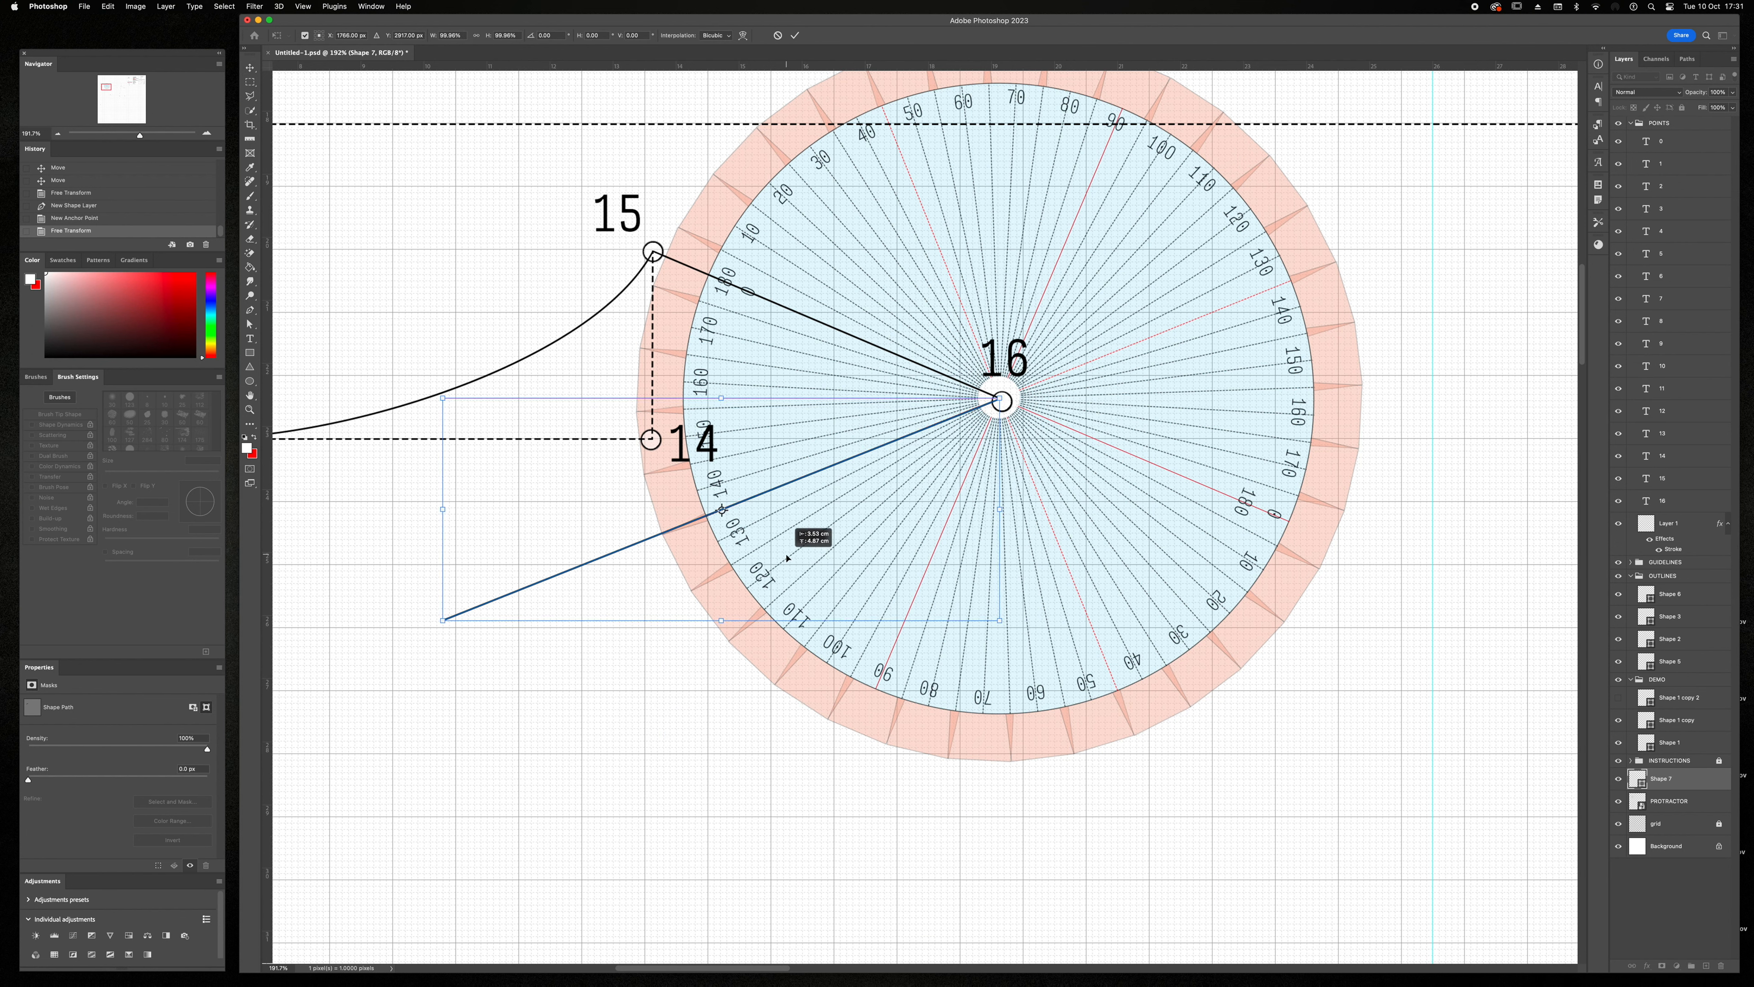
pyautogui.moveTo(723, 510); pyautogui.dragTo(1000, 399)
pyautogui.moveTo(418, 583); pyautogui.dragTo(794, 786)
pyautogui.click(795, 36)
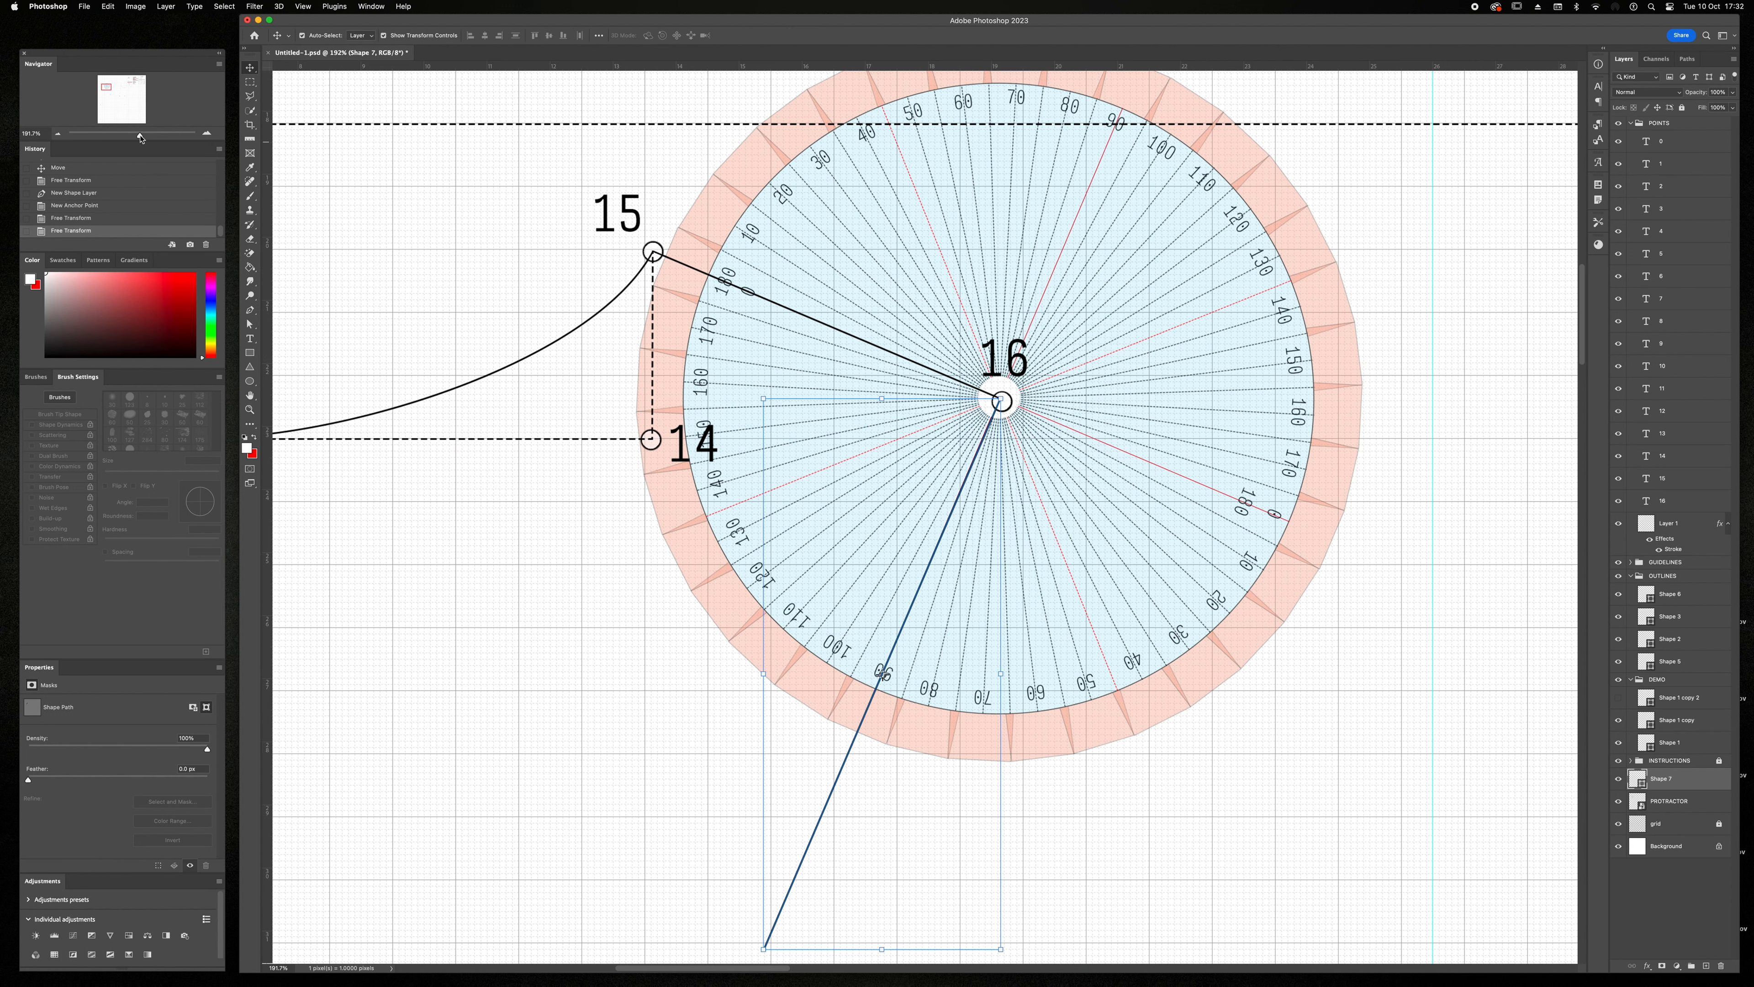
# - Mark the squared line's lower end with a brushed point circle on the existing markers' layer and label it 17
pyautogui.moveTo(141, 139); pyautogui.dragTo(139, 138)
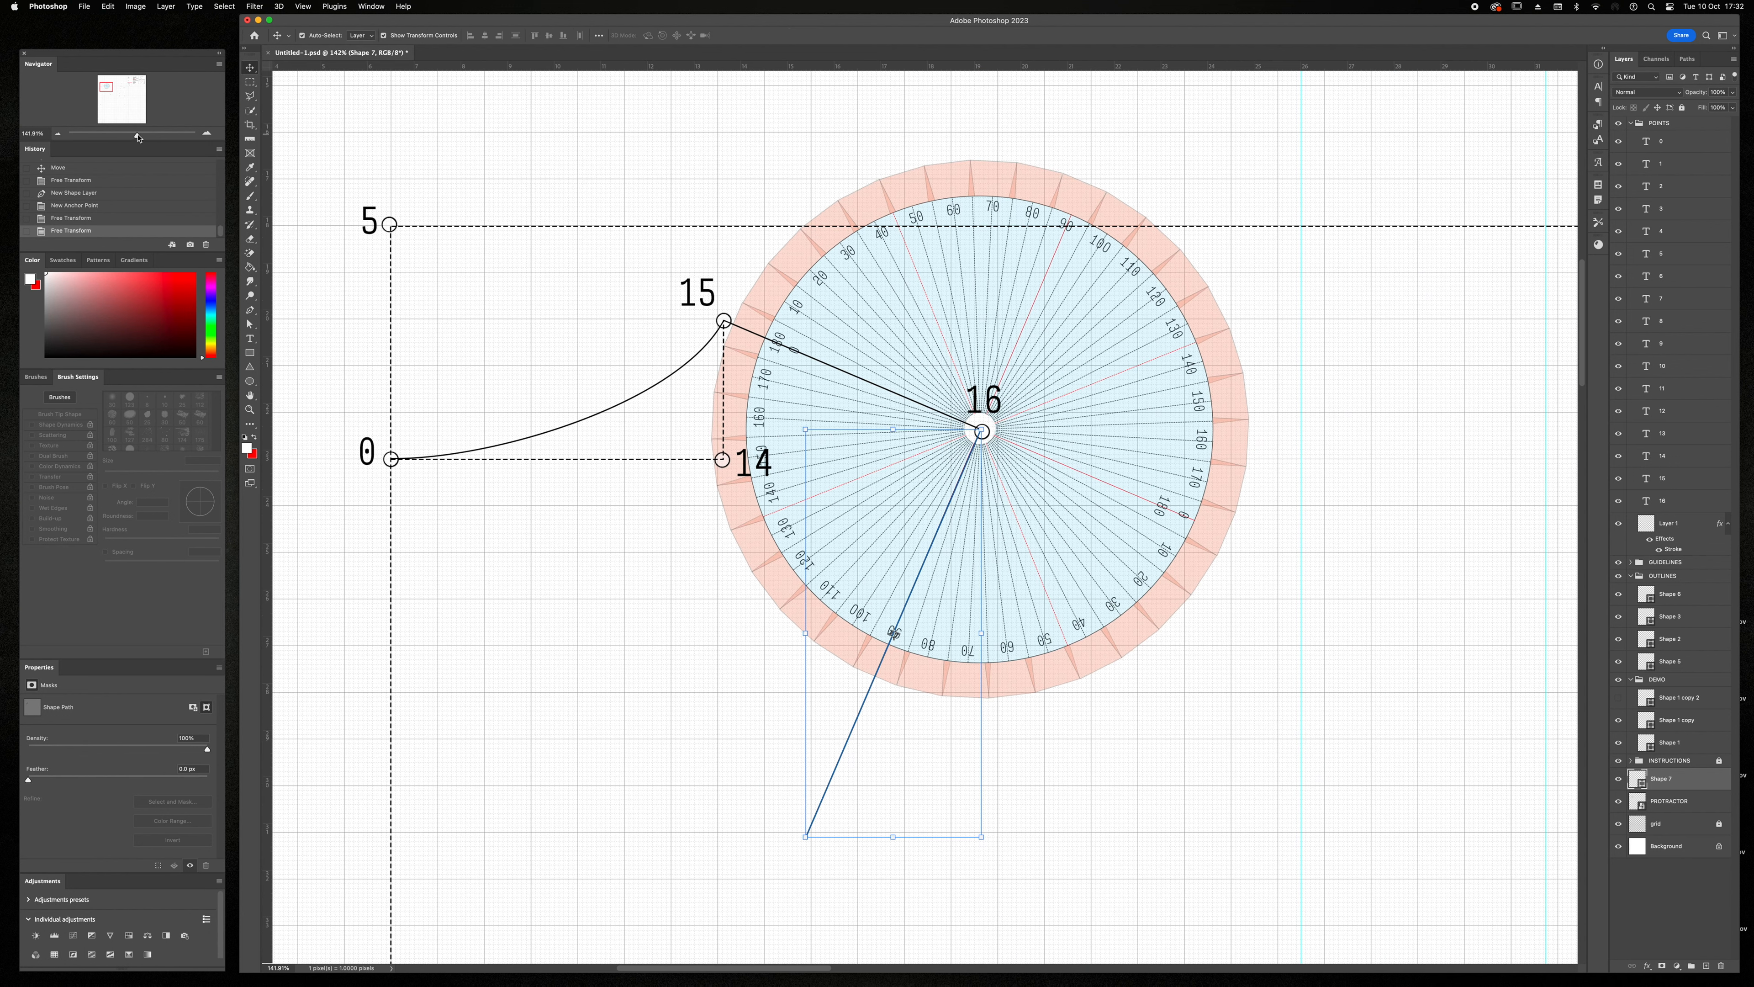
pyautogui.click(388, 460)
pyautogui.press('b')
pyautogui.click(805, 836)
pyautogui.press('t')
pyautogui.click(798, 861)
pyautogui.write('17')
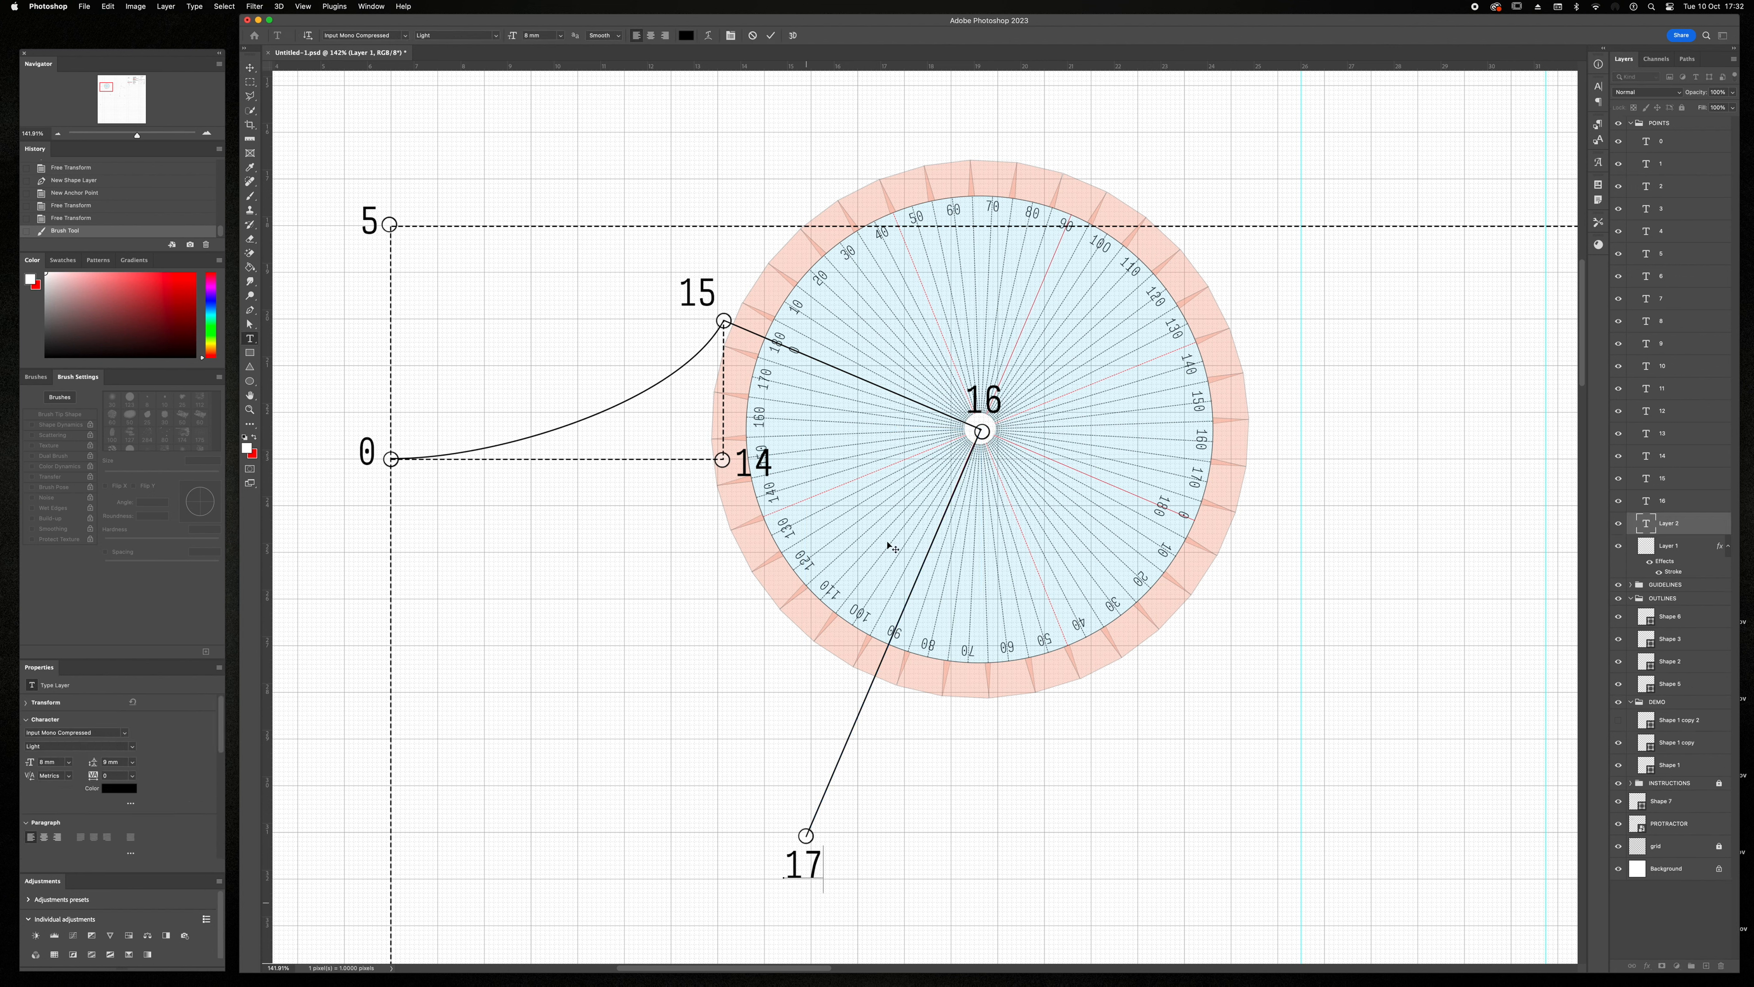
pyautogui.click(771, 35)
# - Move the red underline in the written instructions down past the 16-18 entry to the 18-19 entry
pyautogui.hscroll(10, 1195, 479)
pyautogui.hscroll(15, 1195, 478)
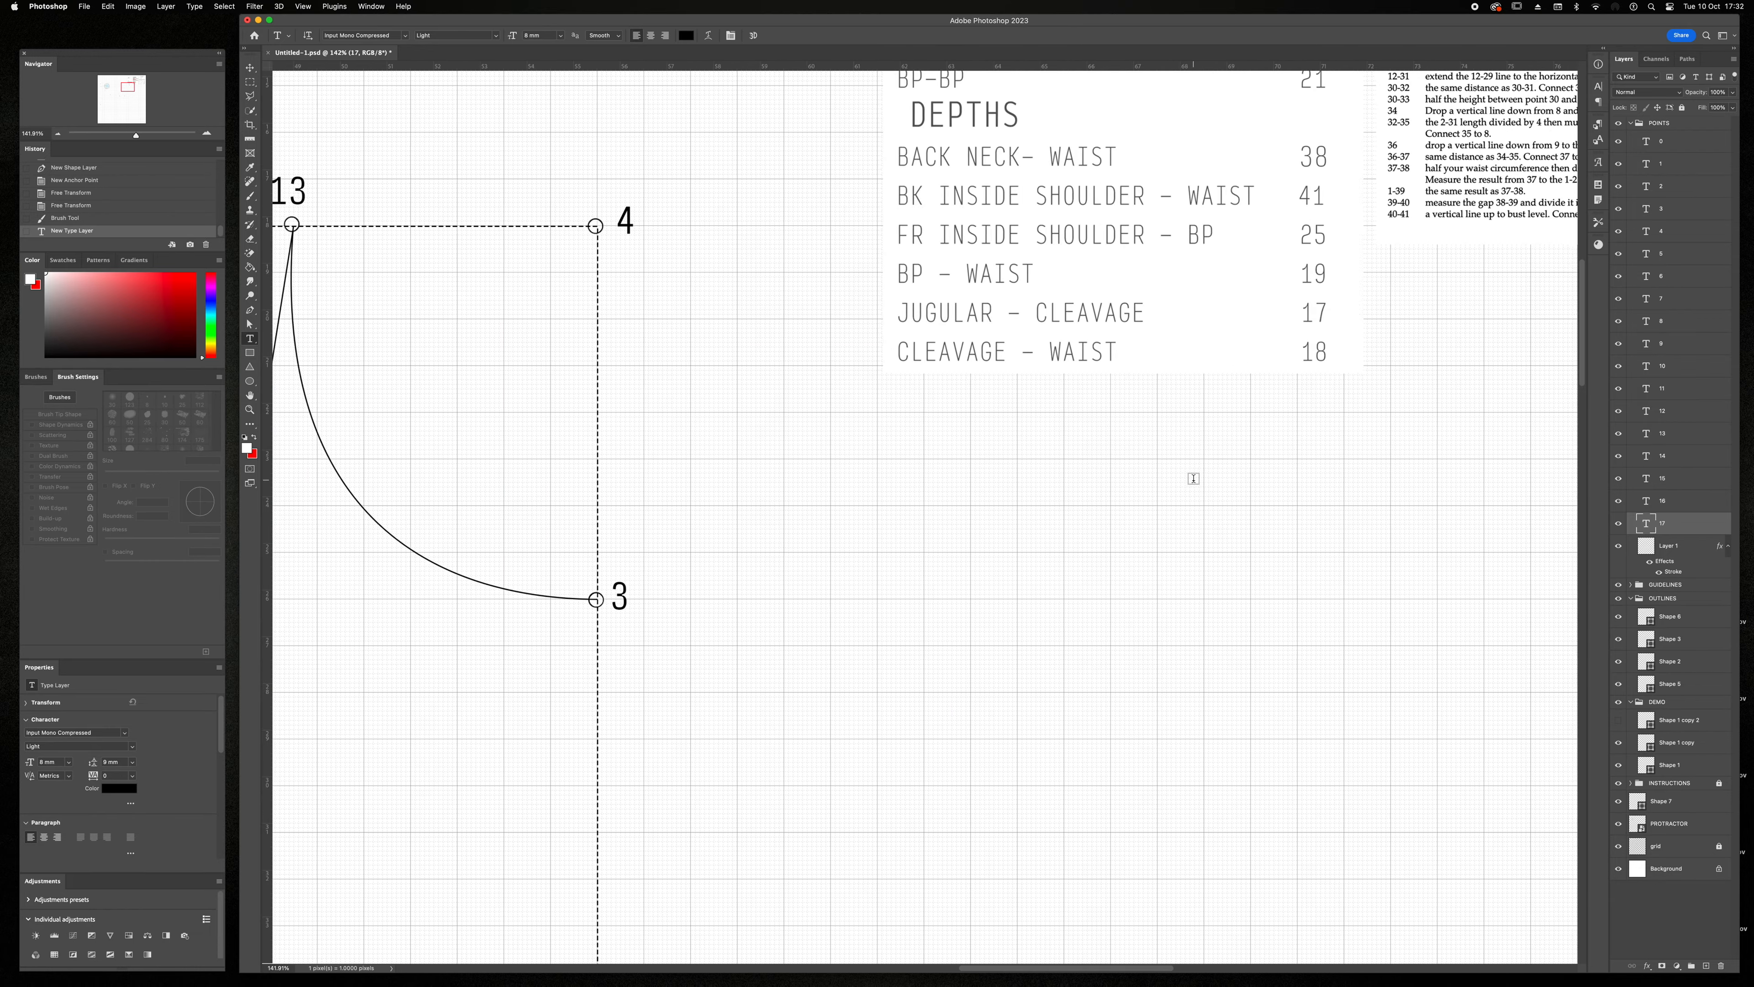
pyautogui.hscroll(5, 1059, 282)
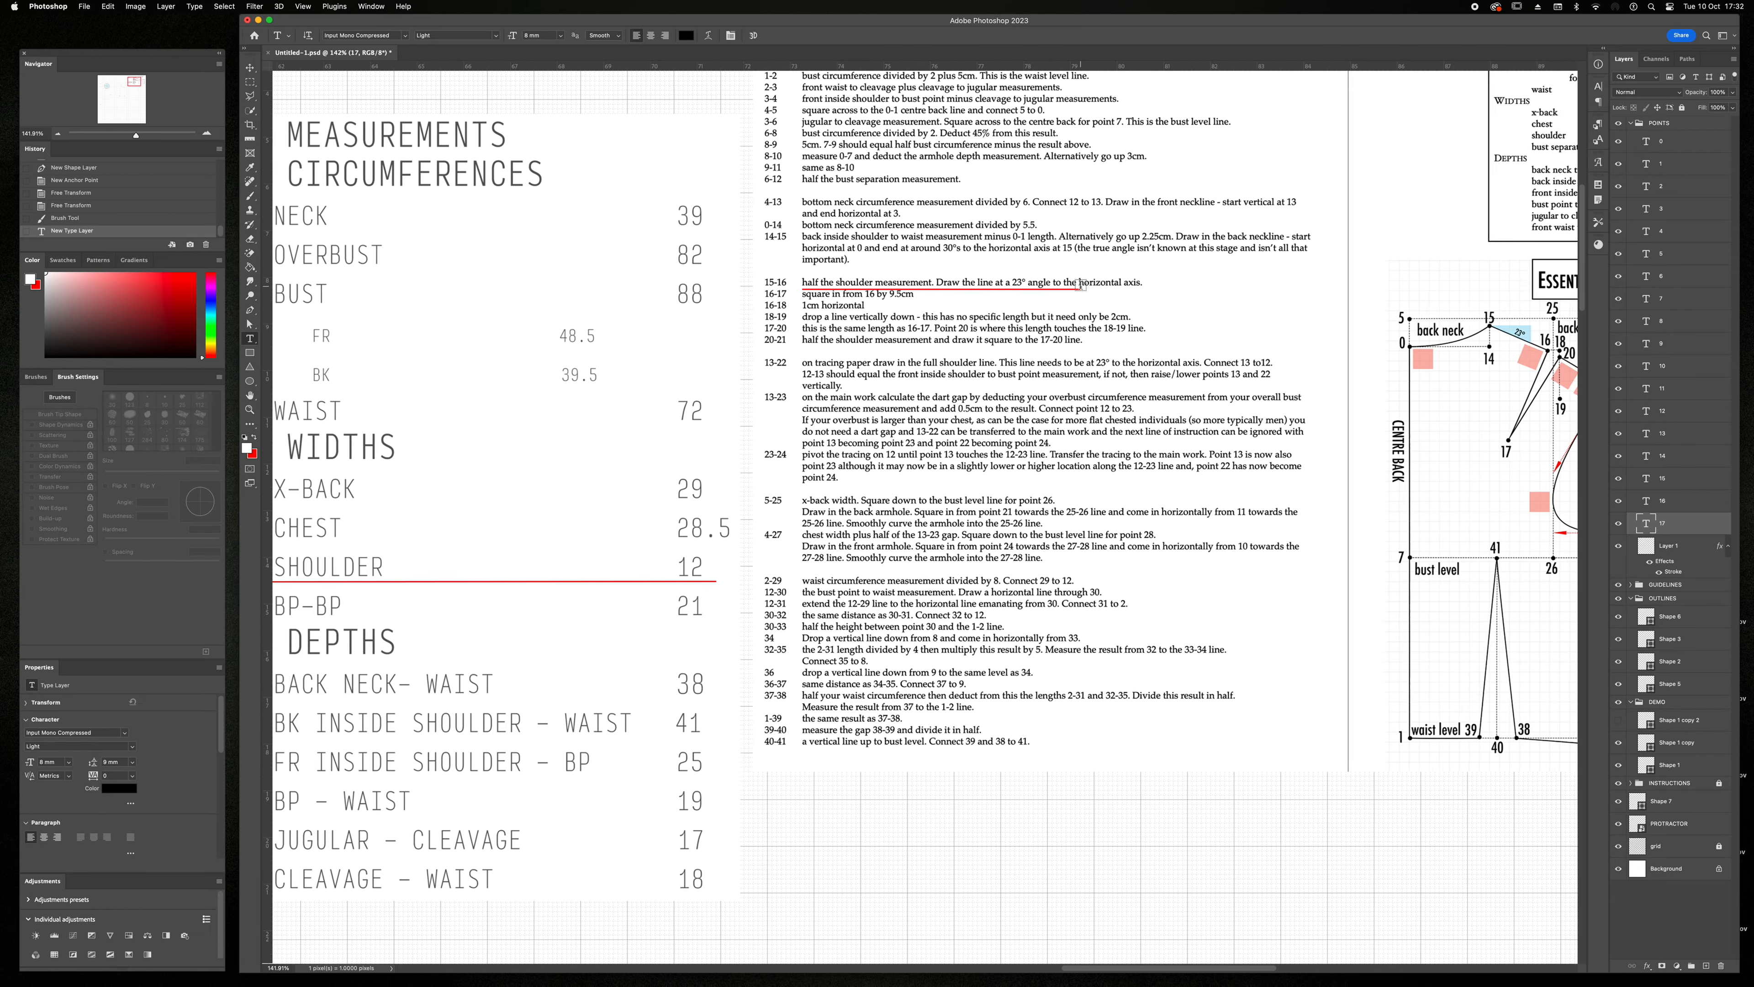
pyautogui.press('v')
pyautogui.moveTo(886, 287); pyautogui.dragTo(879, 314)
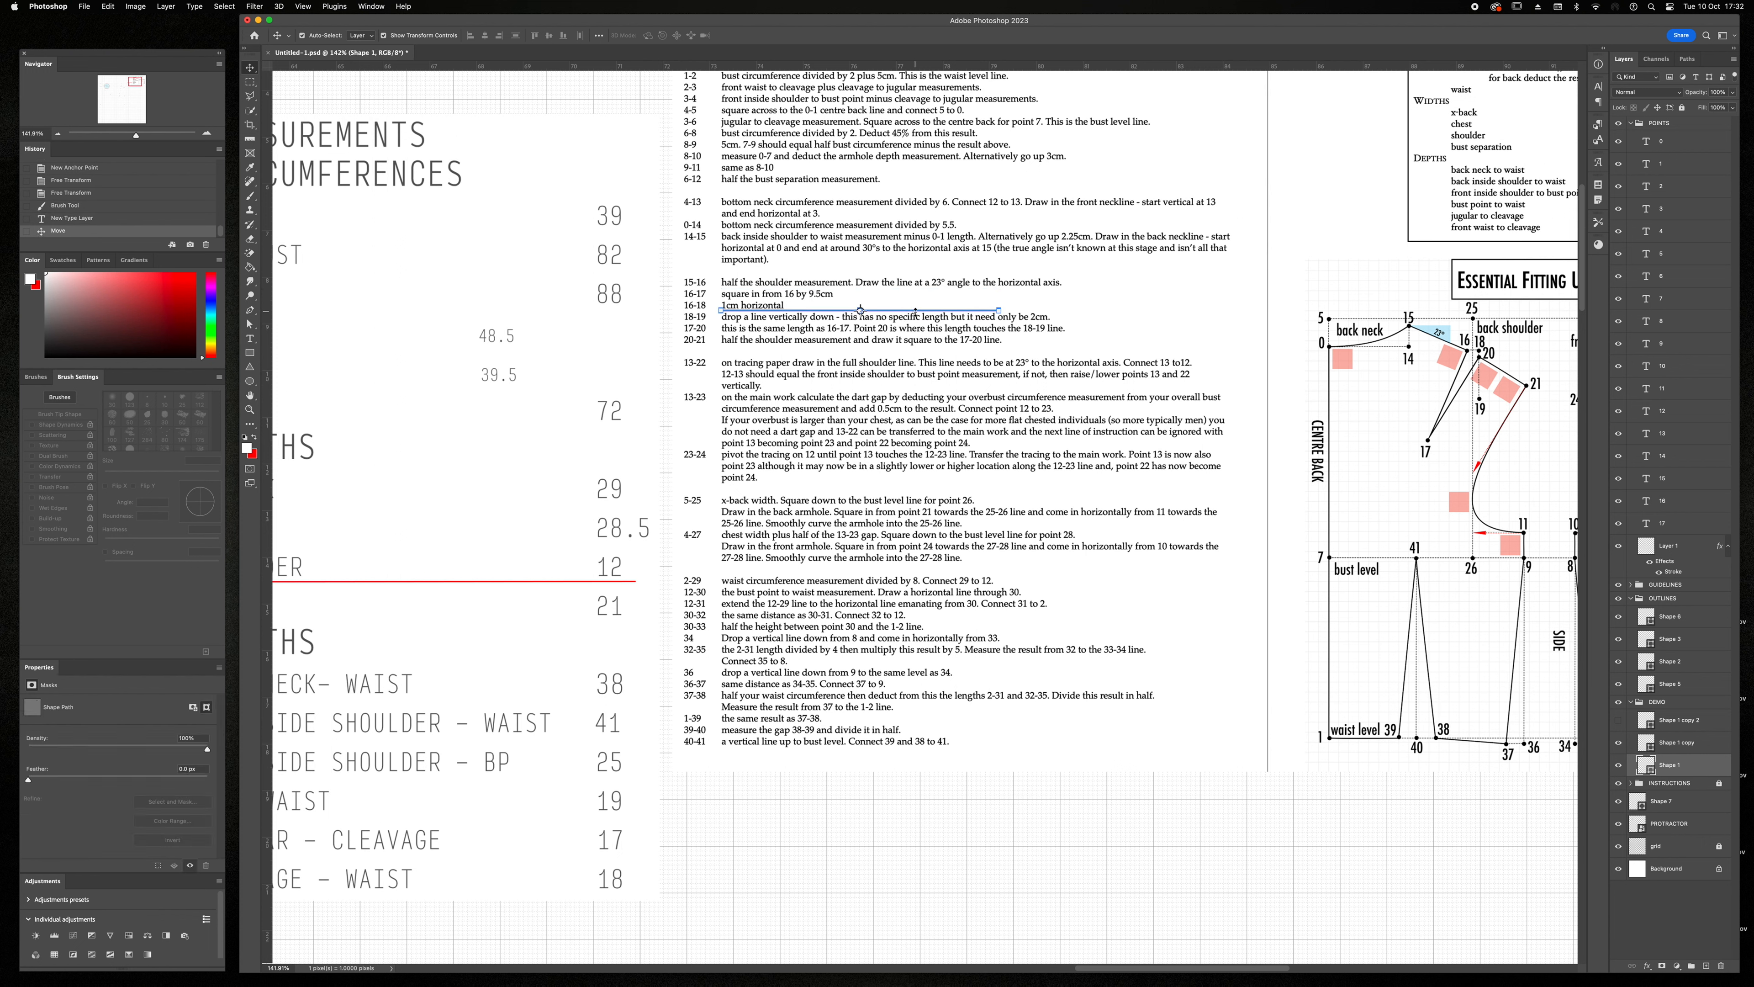
pyautogui.moveTo(916, 307); pyautogui.dragTo(915, 320)
# - Measure 1 cm horizontally outward from point 16 with the Ruler tool and place a vertical guide at that distance
pyautogui.hscroll(-3, 655, 537)
pyautogui.hscroll(-20, 655, 537)
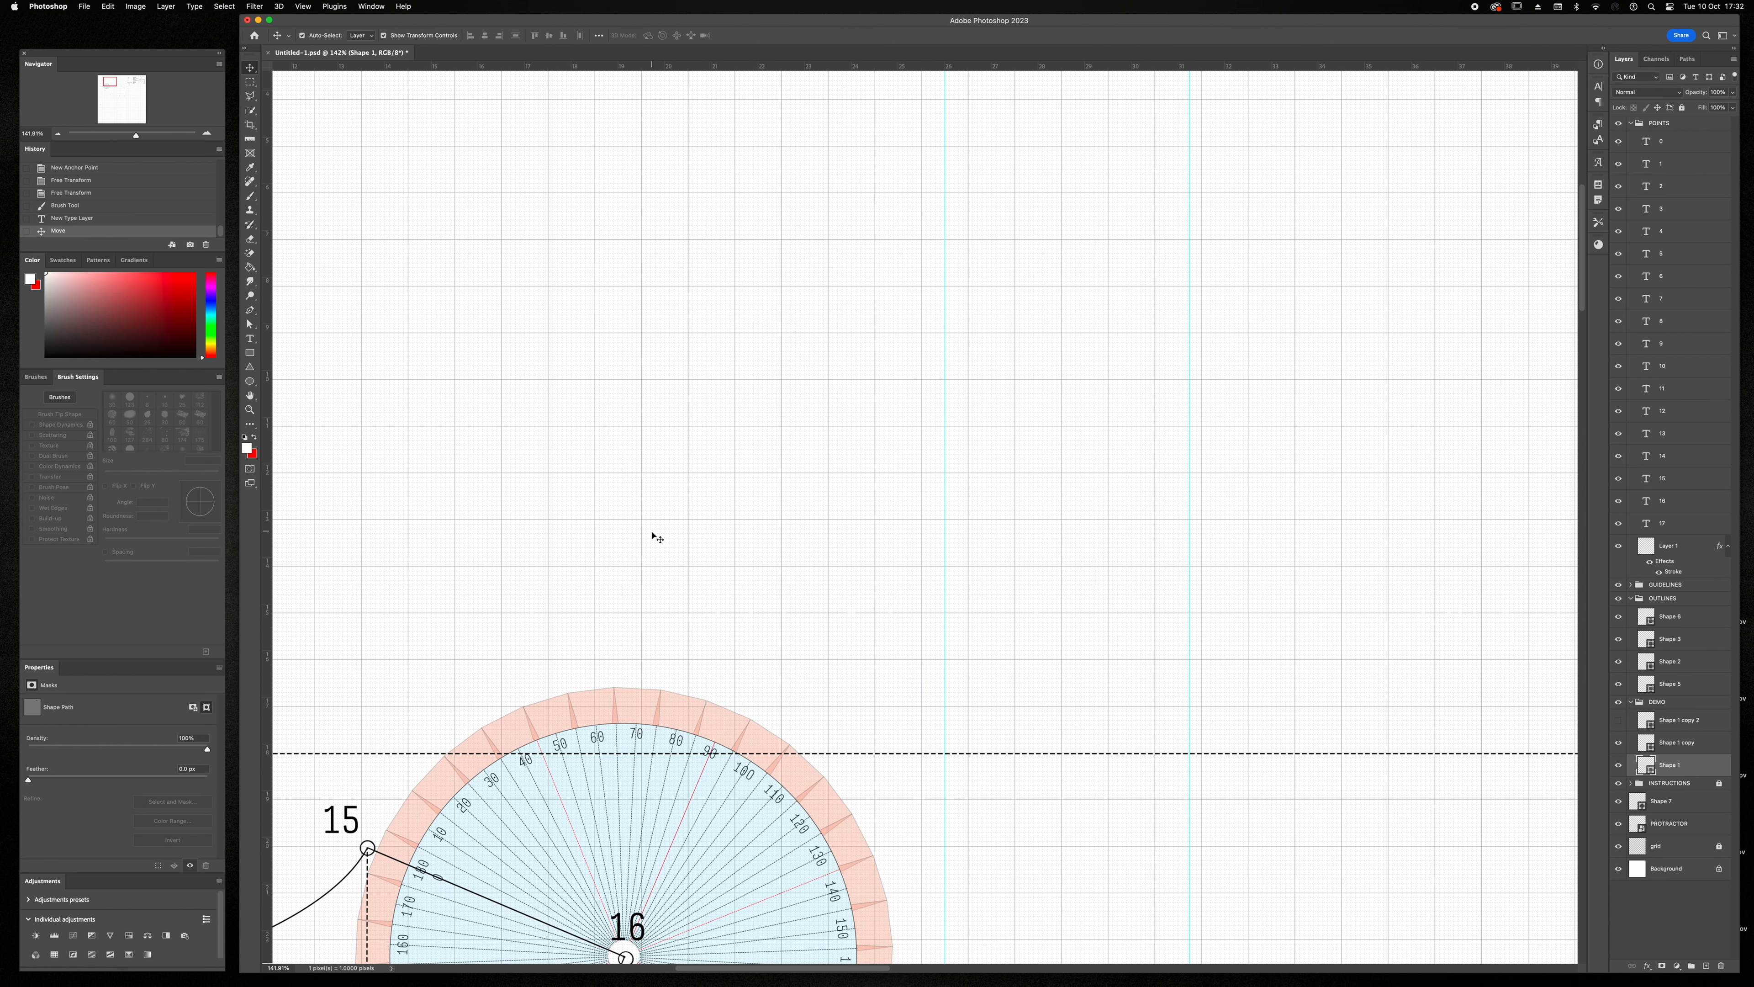
pyautogui.scroll(-6, 655, 537)
pyautogui.hscroll(-5, 655, 536)
pyautogui.scroll(-4, 654, 537)
pyautogui.hscroll(3, 770, 381)
pyautogui.scroll(3, 770, 381)
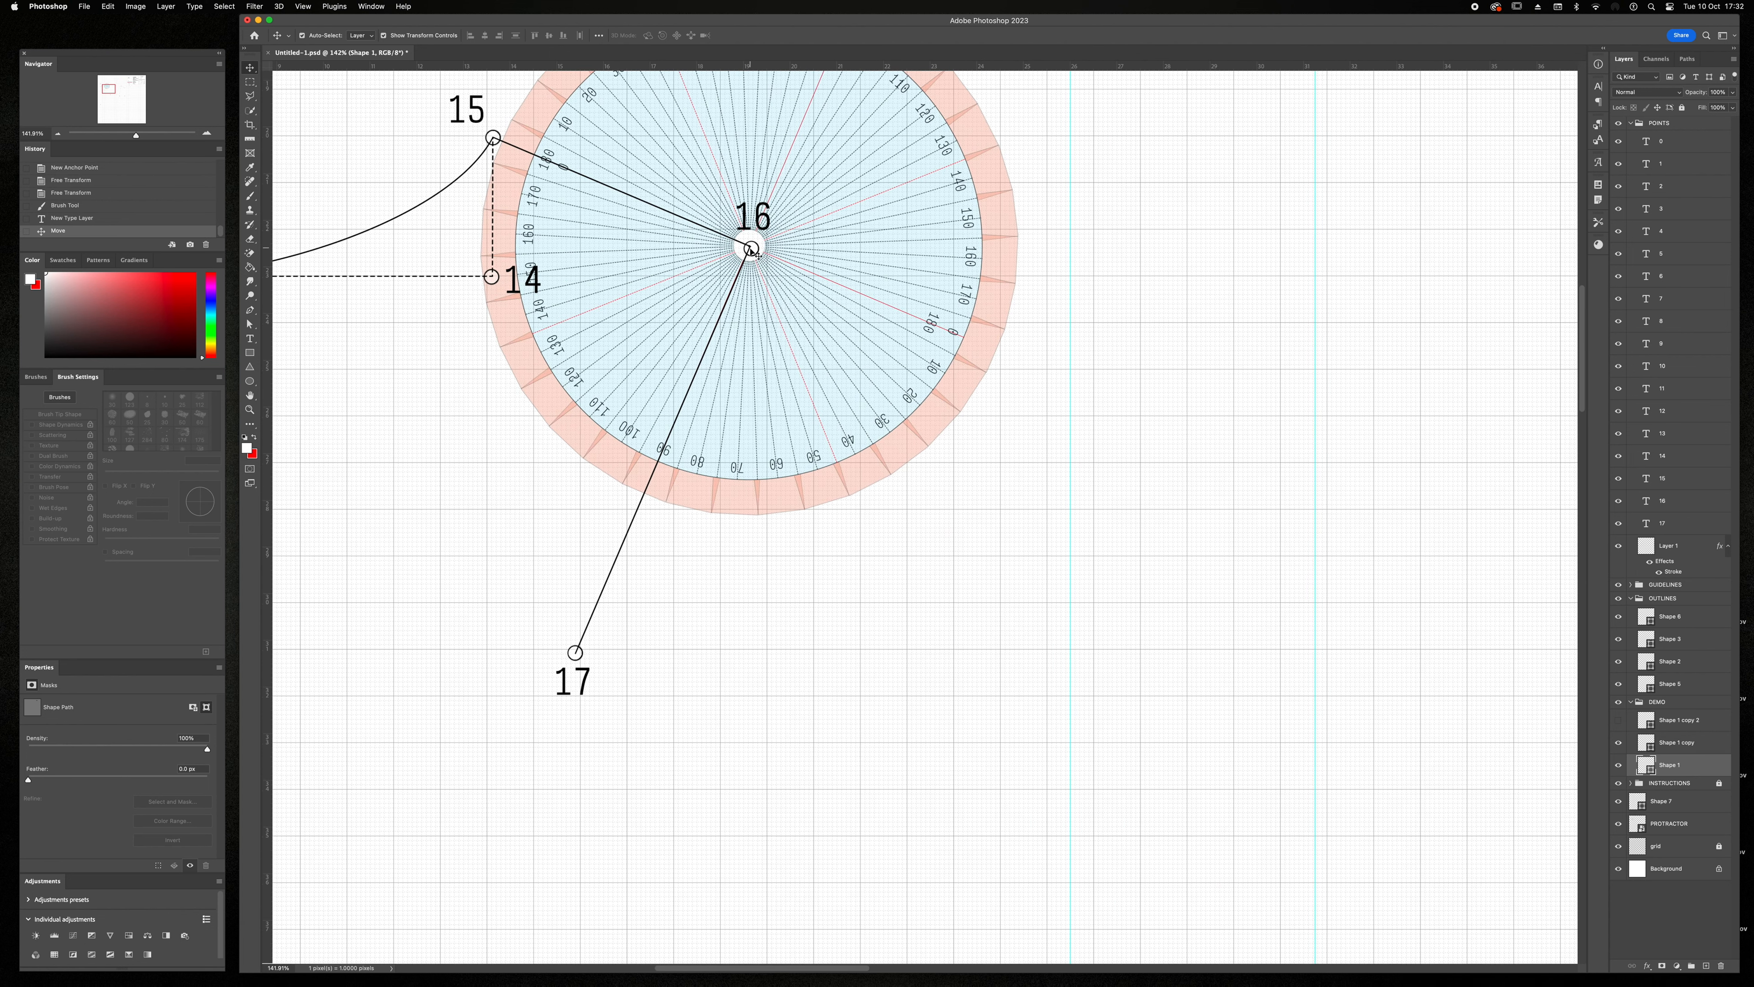
pyautogui.scroll(5, 751, 250)
pyautogui.press('i')
pyautogui.moveTo(751, 238); pyautogui.dragTo(962, 242)
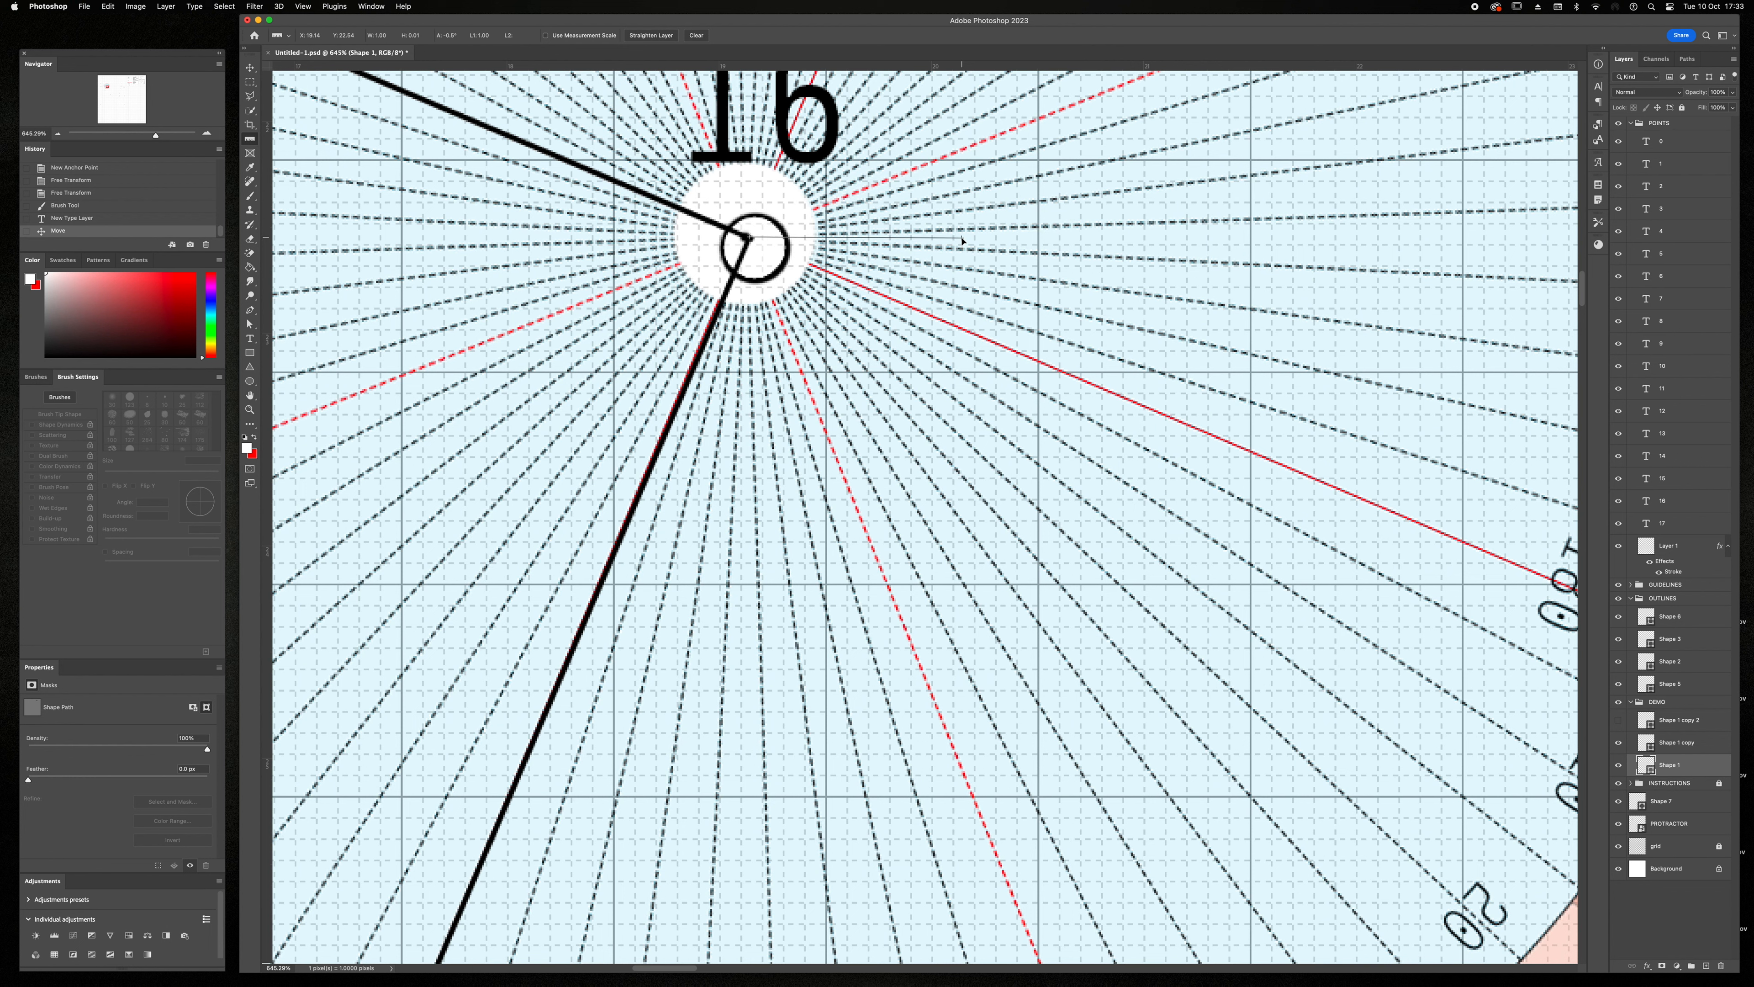
pyautogui.moveTo(267, 305); pyautogui.dragTo(962, 315)
# - In the GUIDELINES group, draw a dashed Pen path from point 16 horizontally 1 cm to the guide, then about 2.8 cm straight down
pyautogui.click(1630, 585)
pyautogui.click(1670, 602)
pyautogui.press('p')
pyautogui.click(751, 241)
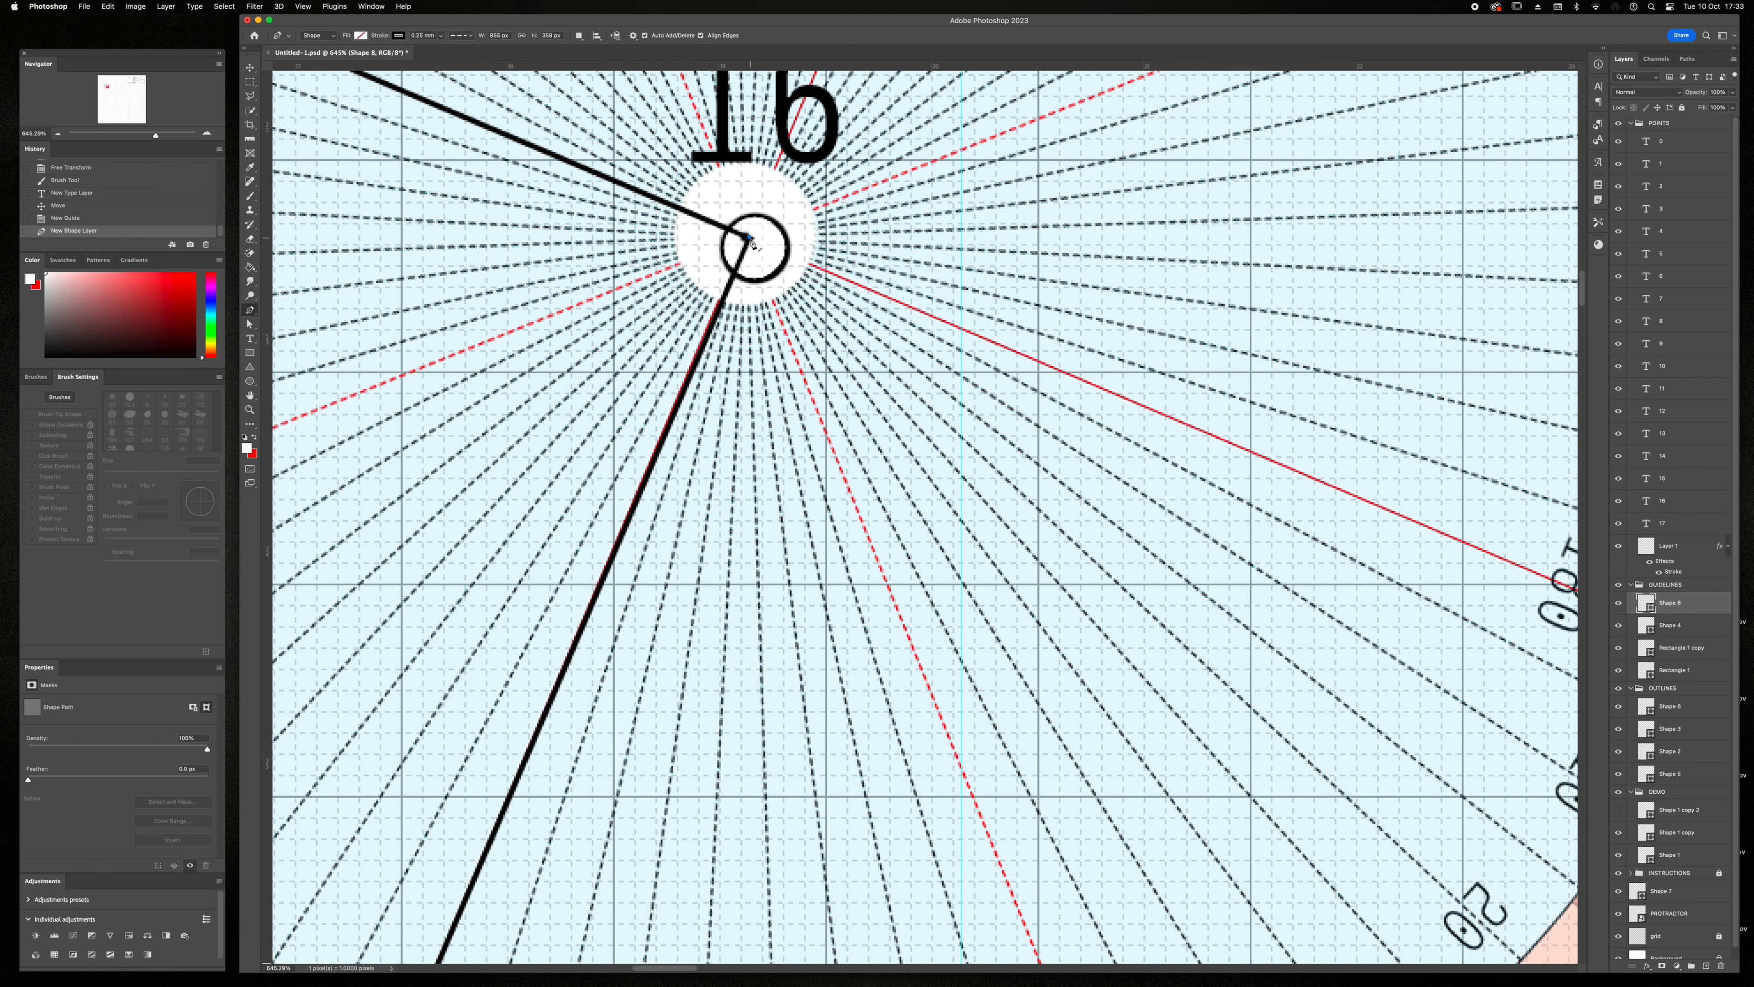
pyautogui.click(961, 237)
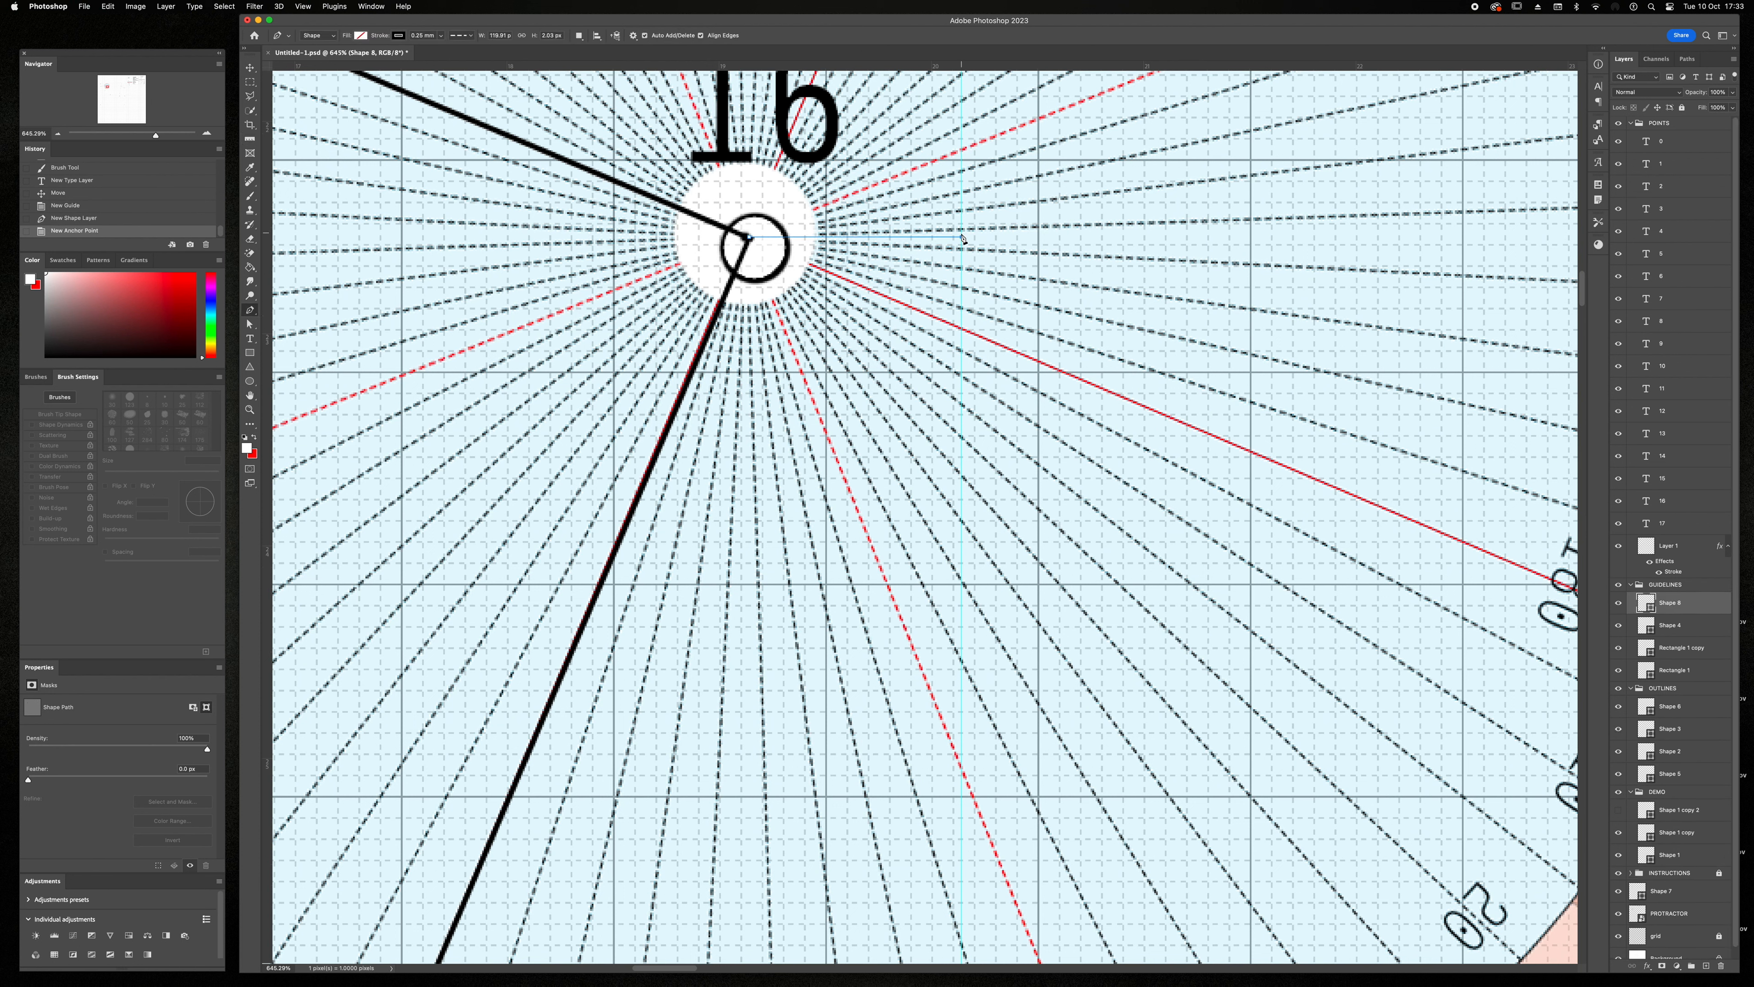
pyautogui.click(962, 826)
pyautogui.moveTo(161, 139); pyautogui.dragTo(147, 138)
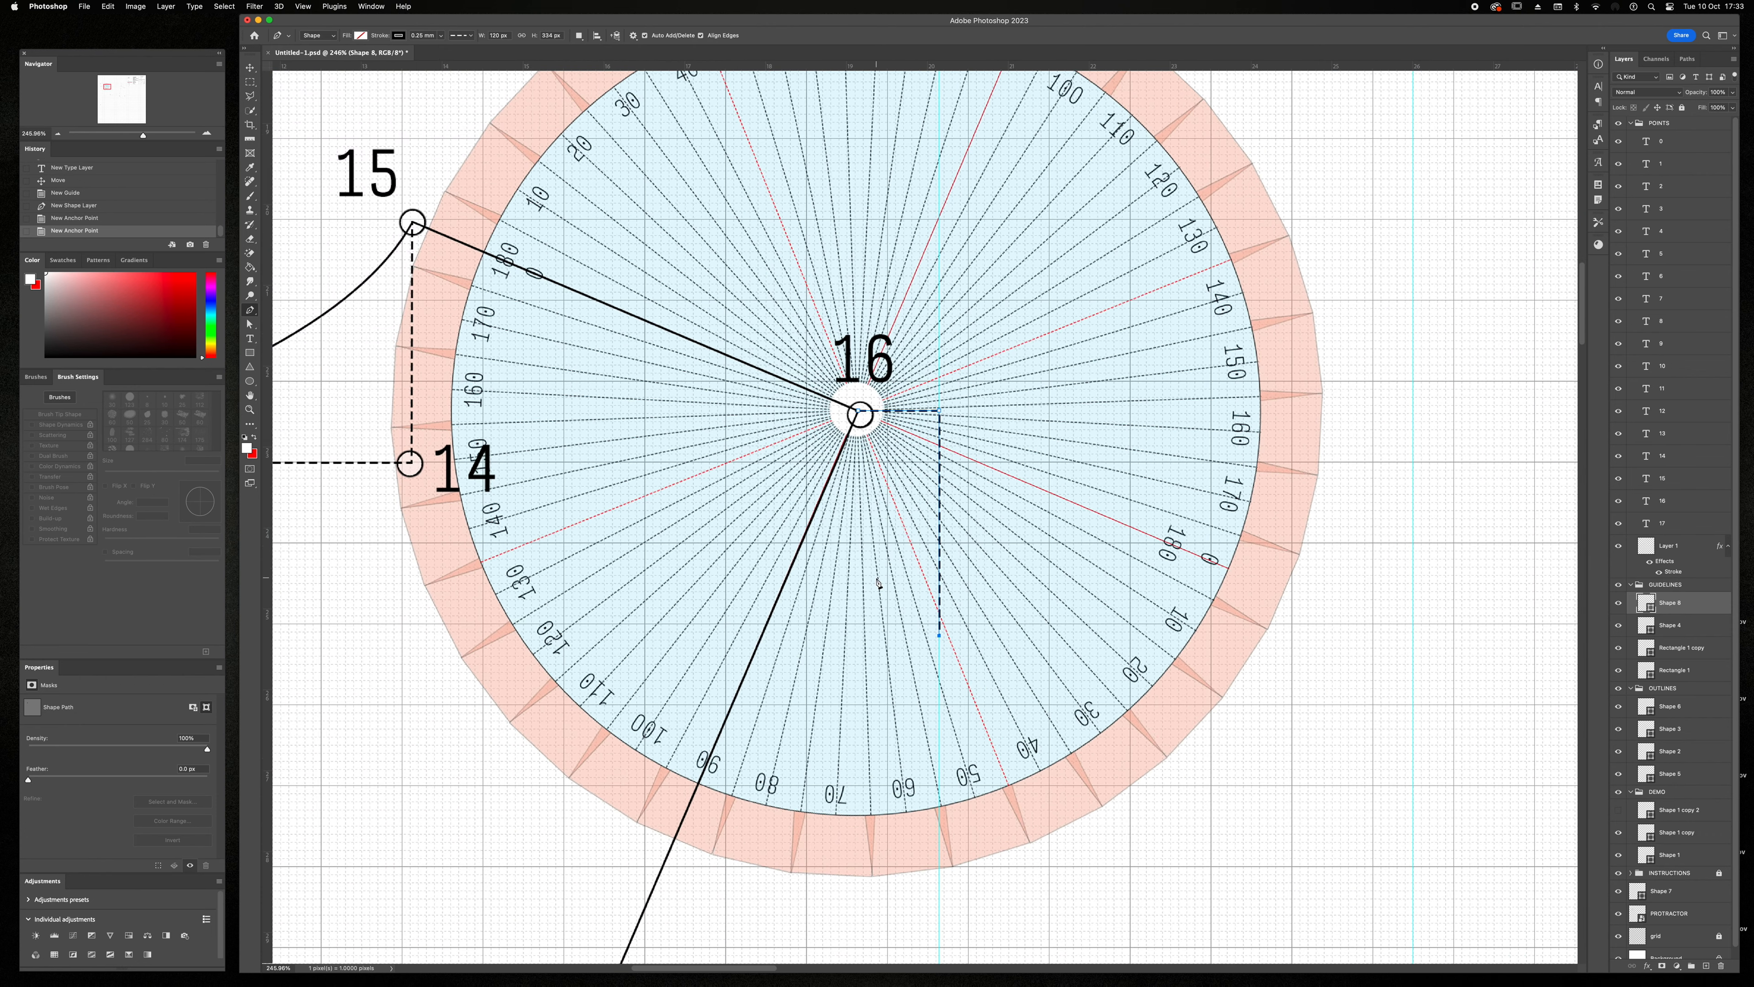
# - Brush point circles on the markers' layer at the dashed path's corner and at its lower end
pyautogui.press('v')
pyautogui.click(412, 218)
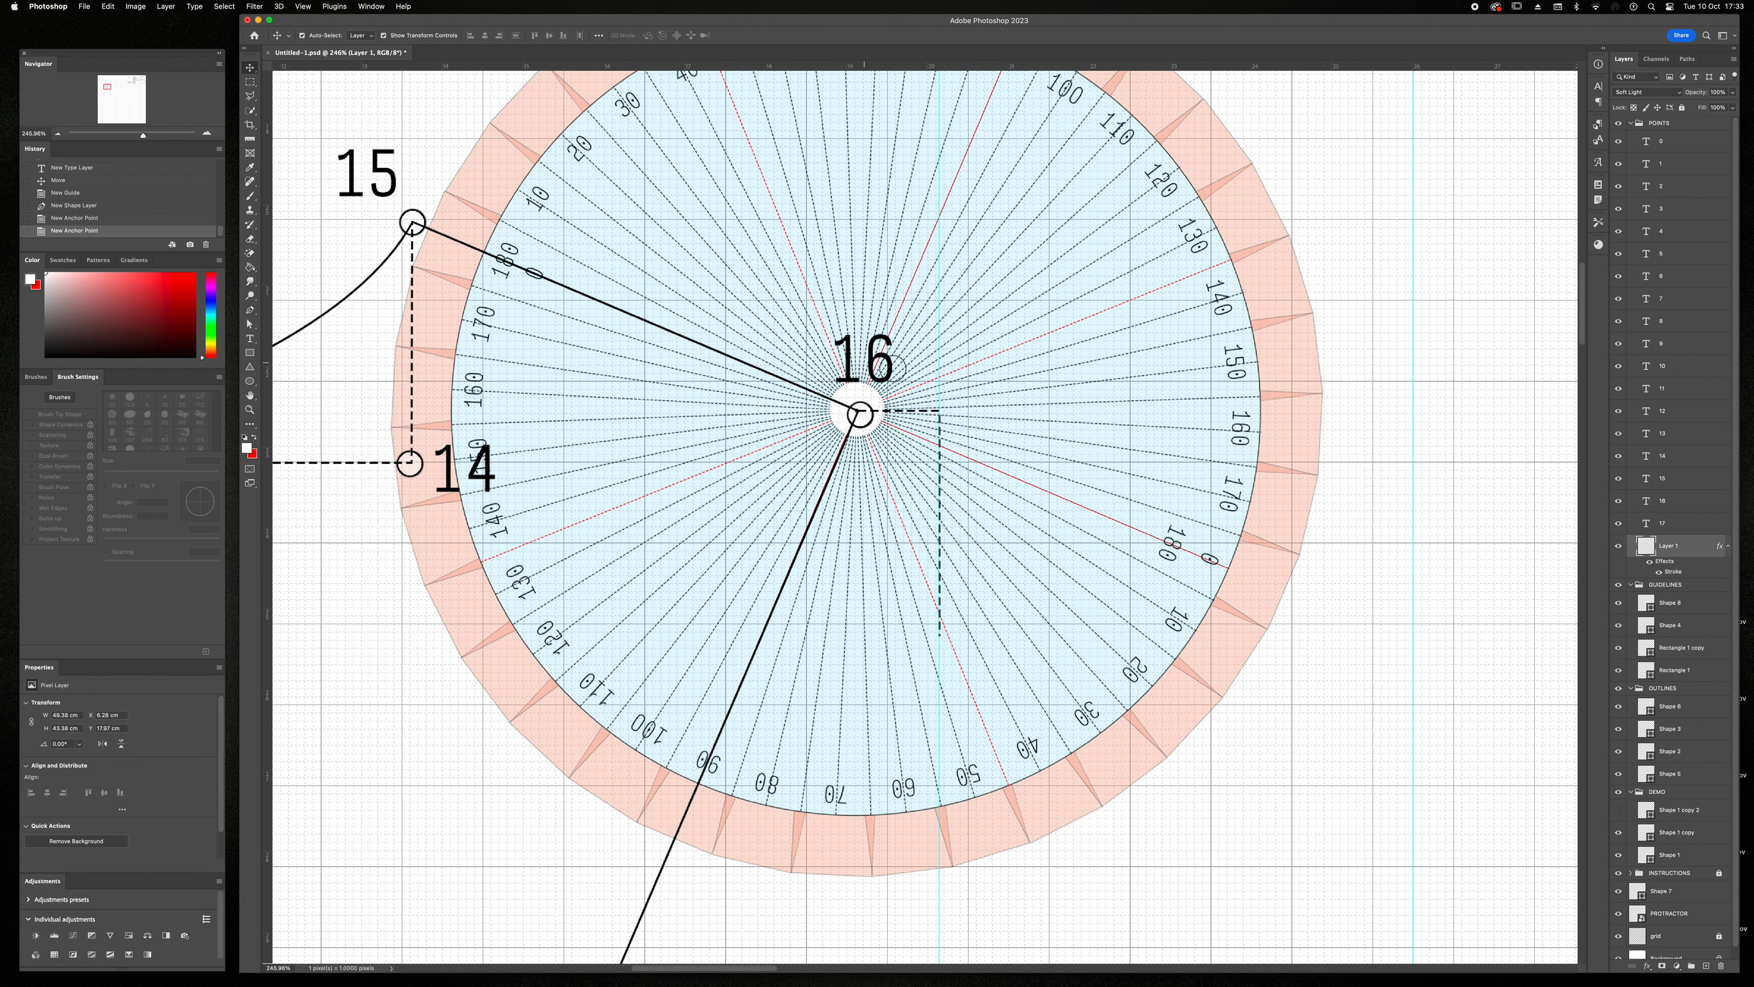
pyautogui.press('b')
pyautogui.click(939, 413)
pyautogui.click(940, 635)
# - Label the dashed path's corner 18 and its lower end 19
pyautogui.press('t')
pyautogui.click(974, 377)
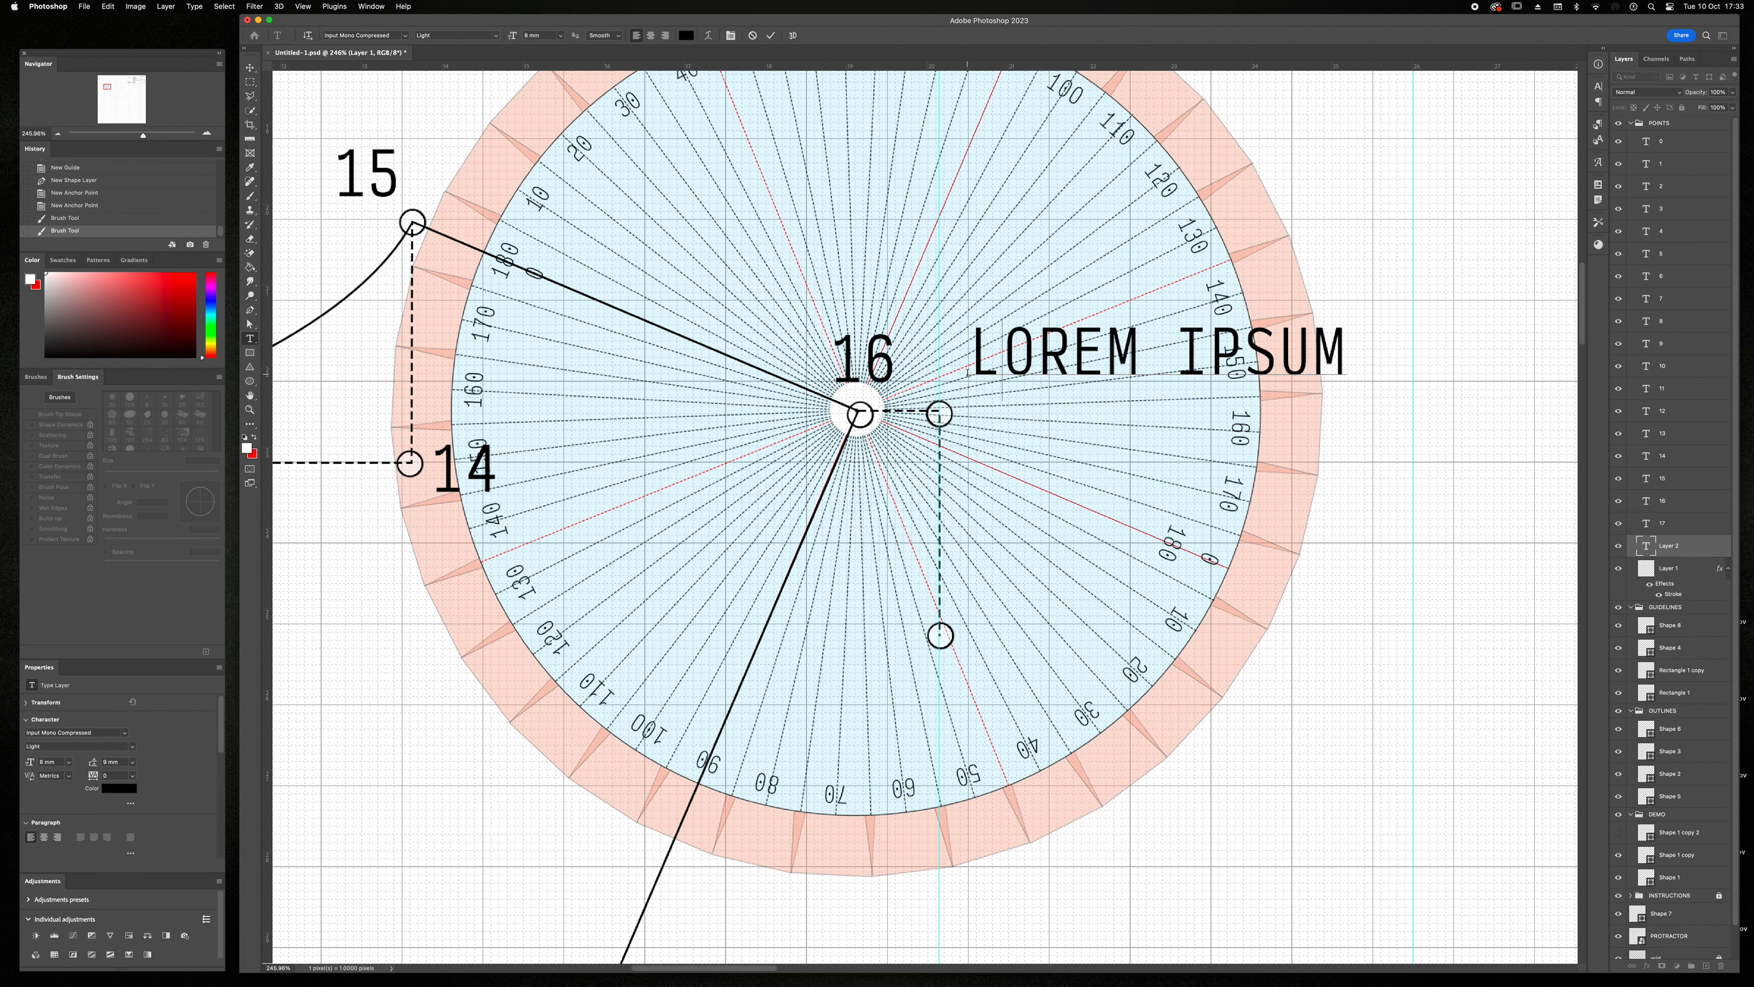
pyautogui.write('18')
pyautogui.moveTo(981, 413); pyautogui.dragTo(936, 422)
pyautogui.click(771, 35)
pyautogui.click(963, 659)
pyautogui.write('19')
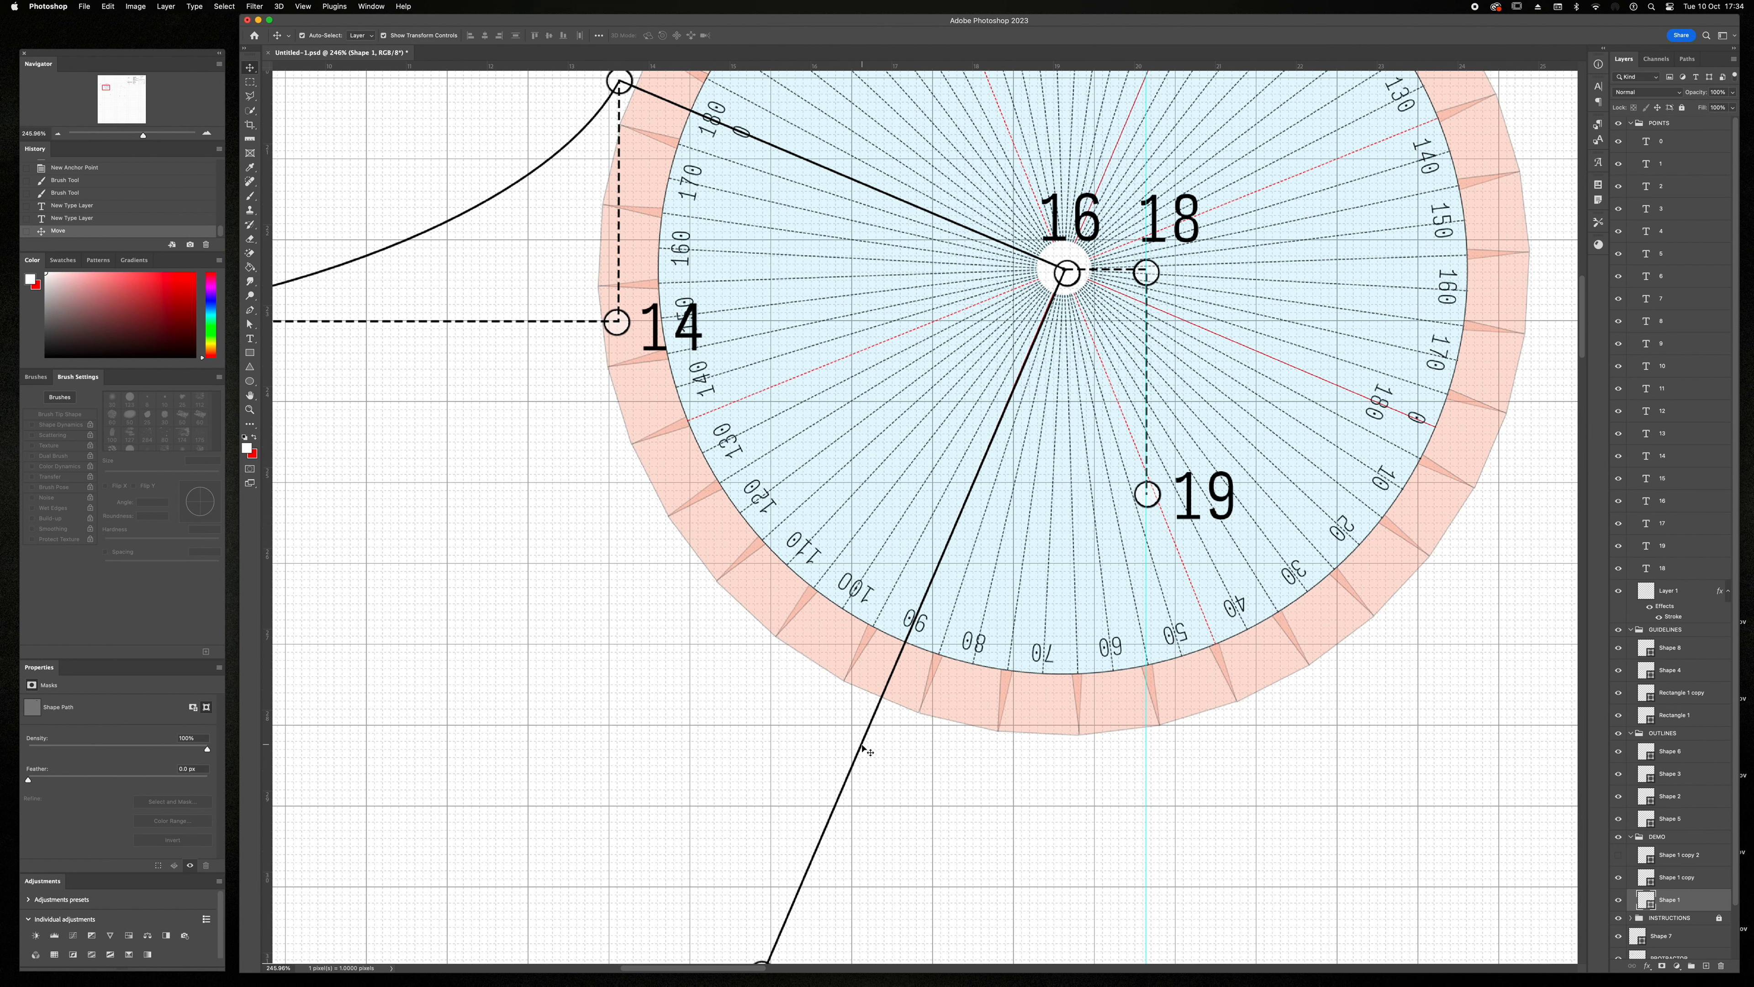
# - Move the 16-17 line's layer into the OUTLINES group and duplicate it
pyautogui.click(862, 748)
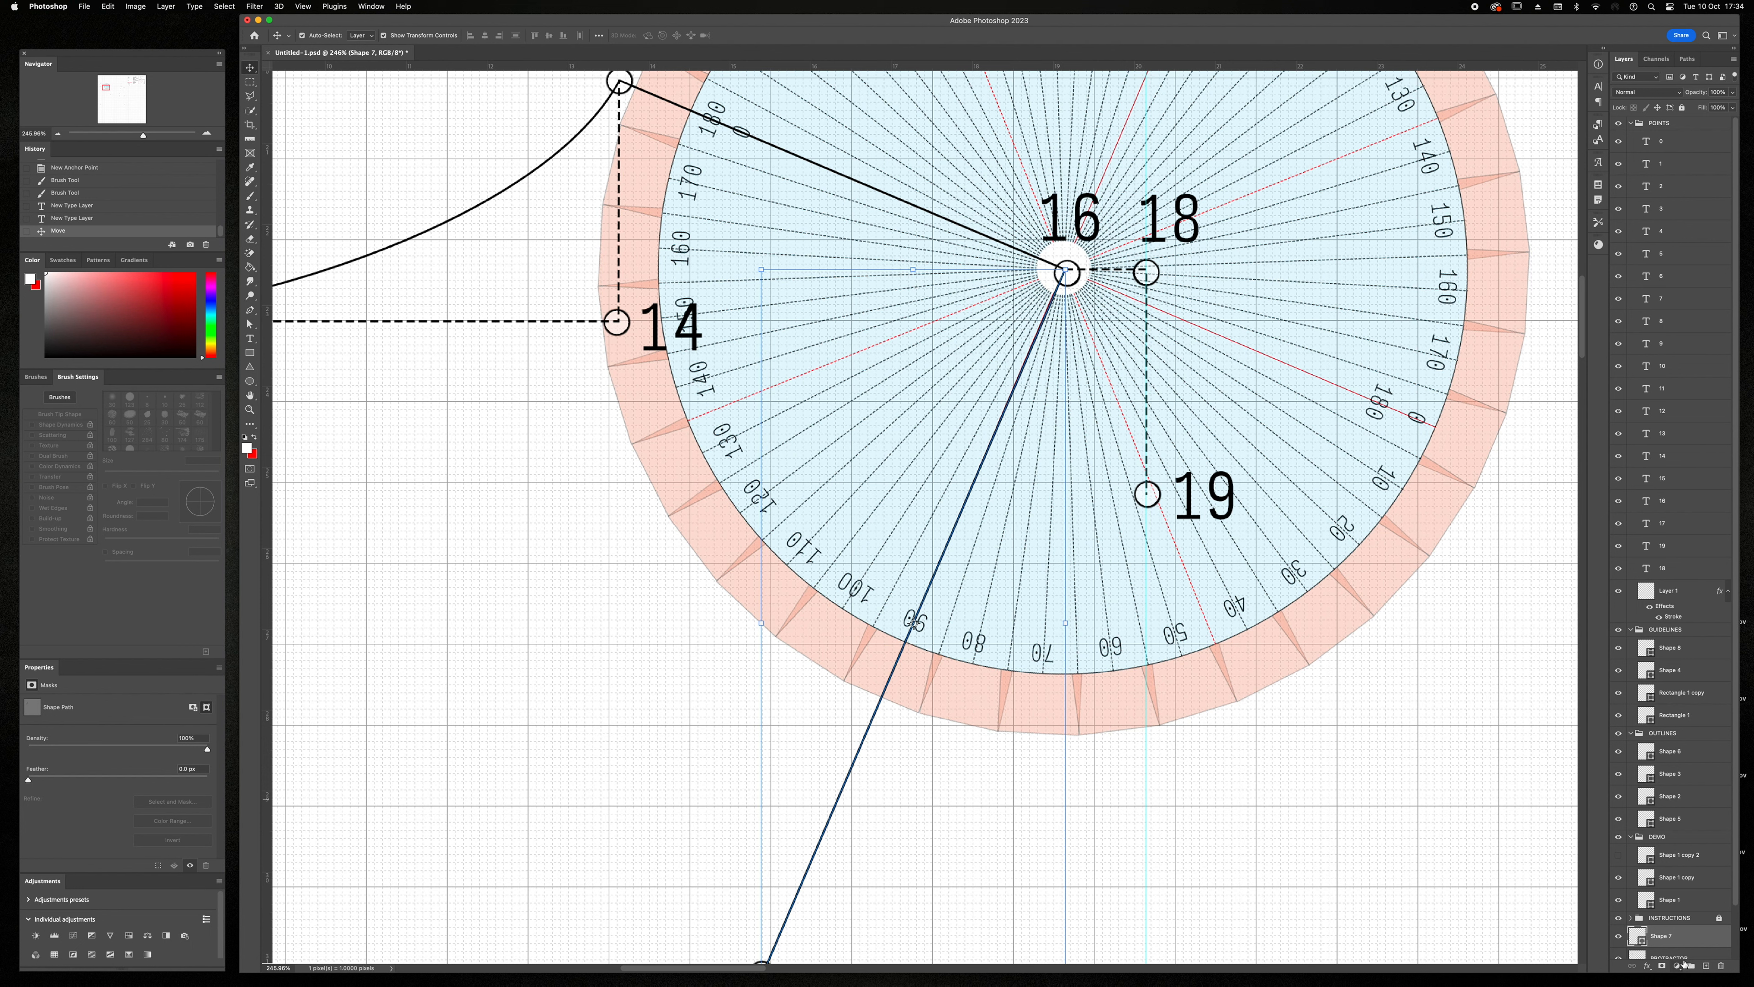
pyautogui.scroll(-3, 1679, 933)
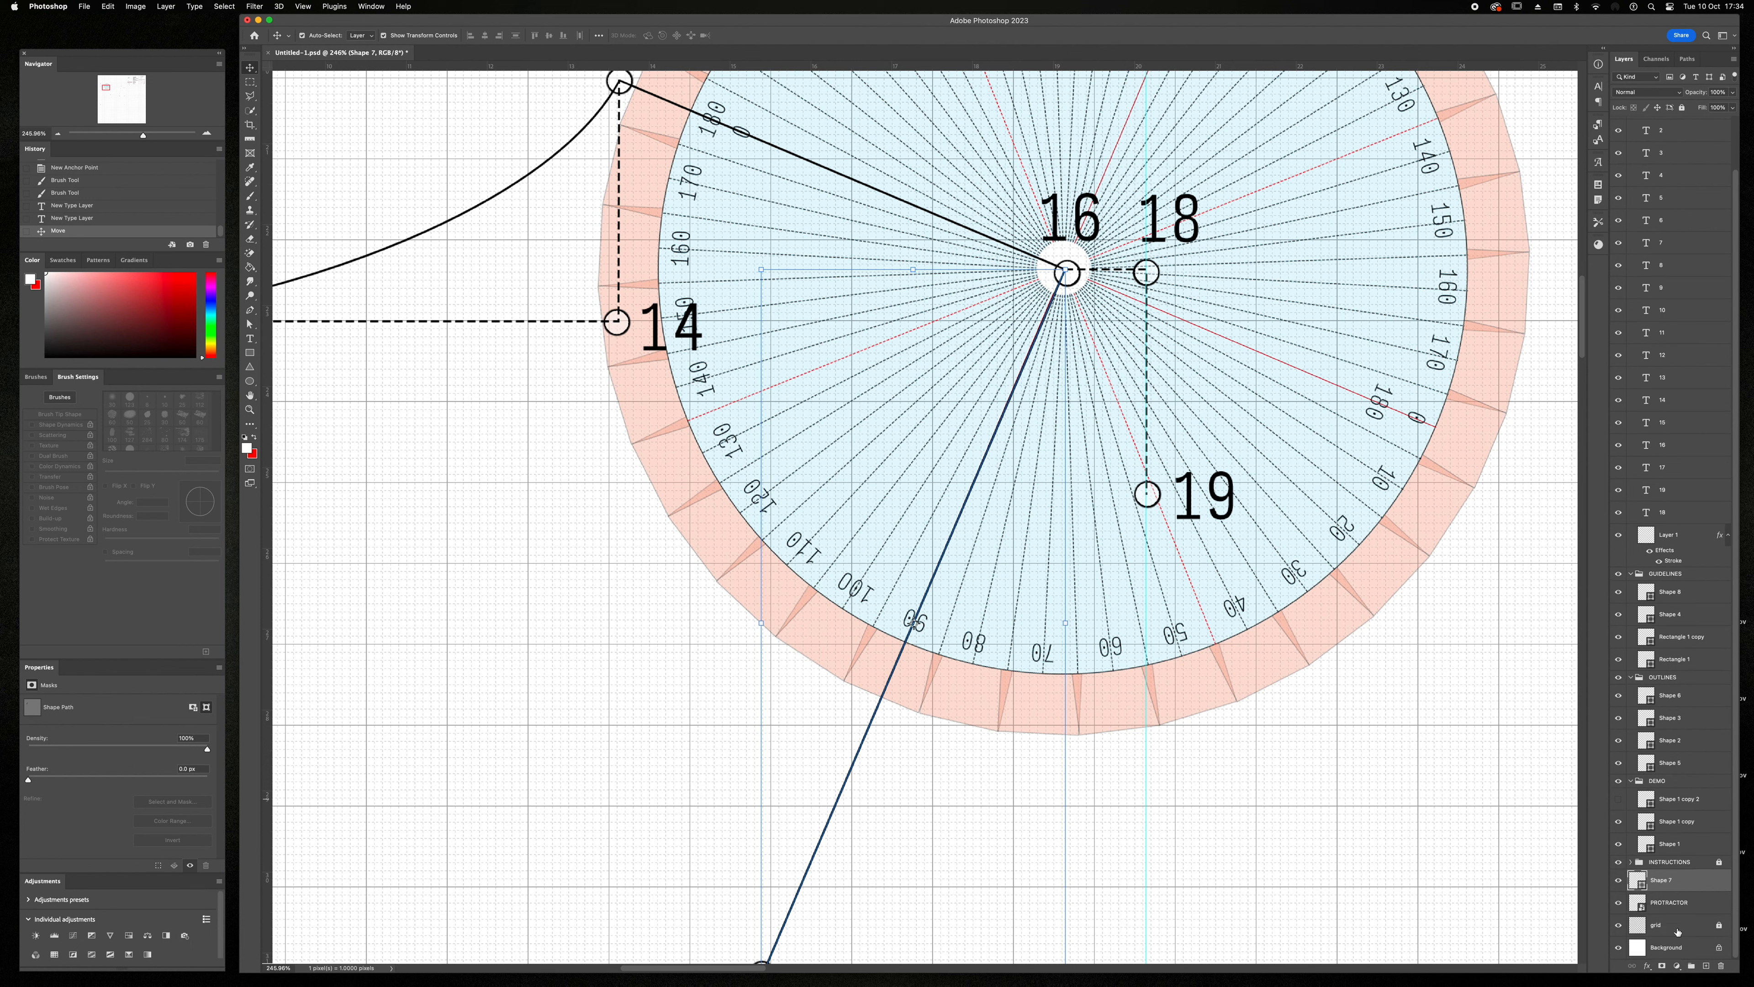
pyautogui.moveTo(1669, 884); pyautogui.dragTo(1705, 965)
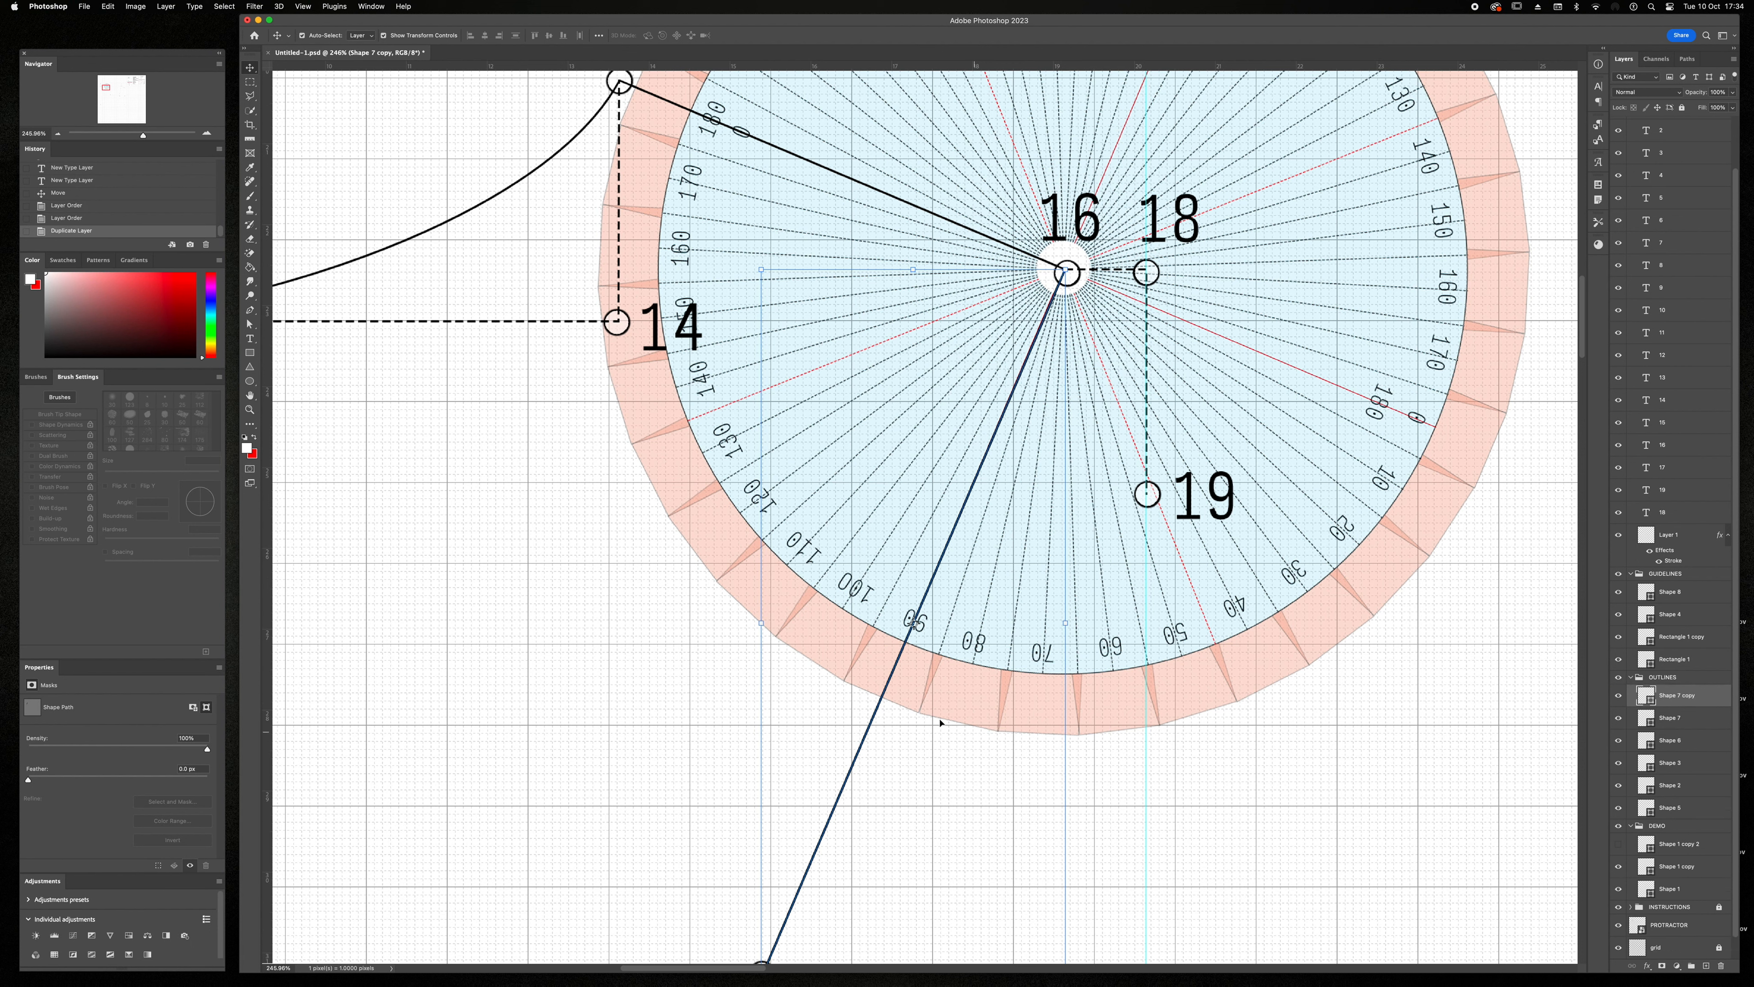
# - Rotate the duplicated line about point 17 until its upper end touches the dashed 18-19 line
pyautogui.scroll(-5, 943, 722)
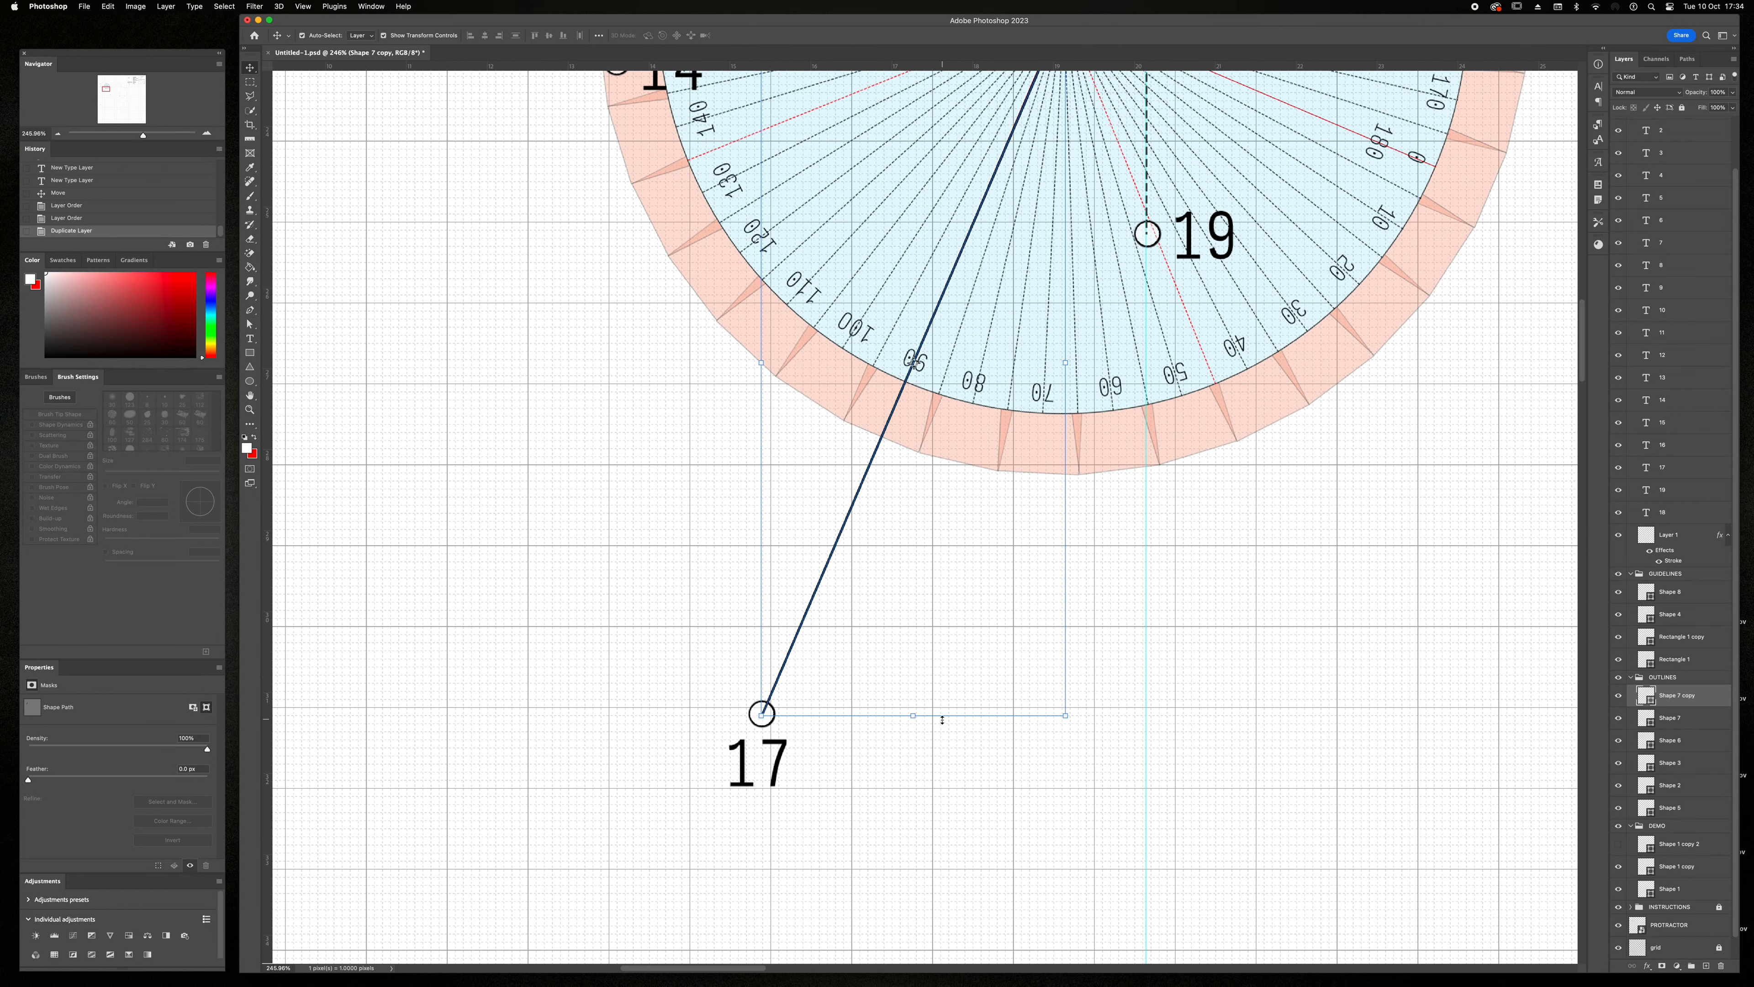
pyautogui.scroll(2, 972, 672)
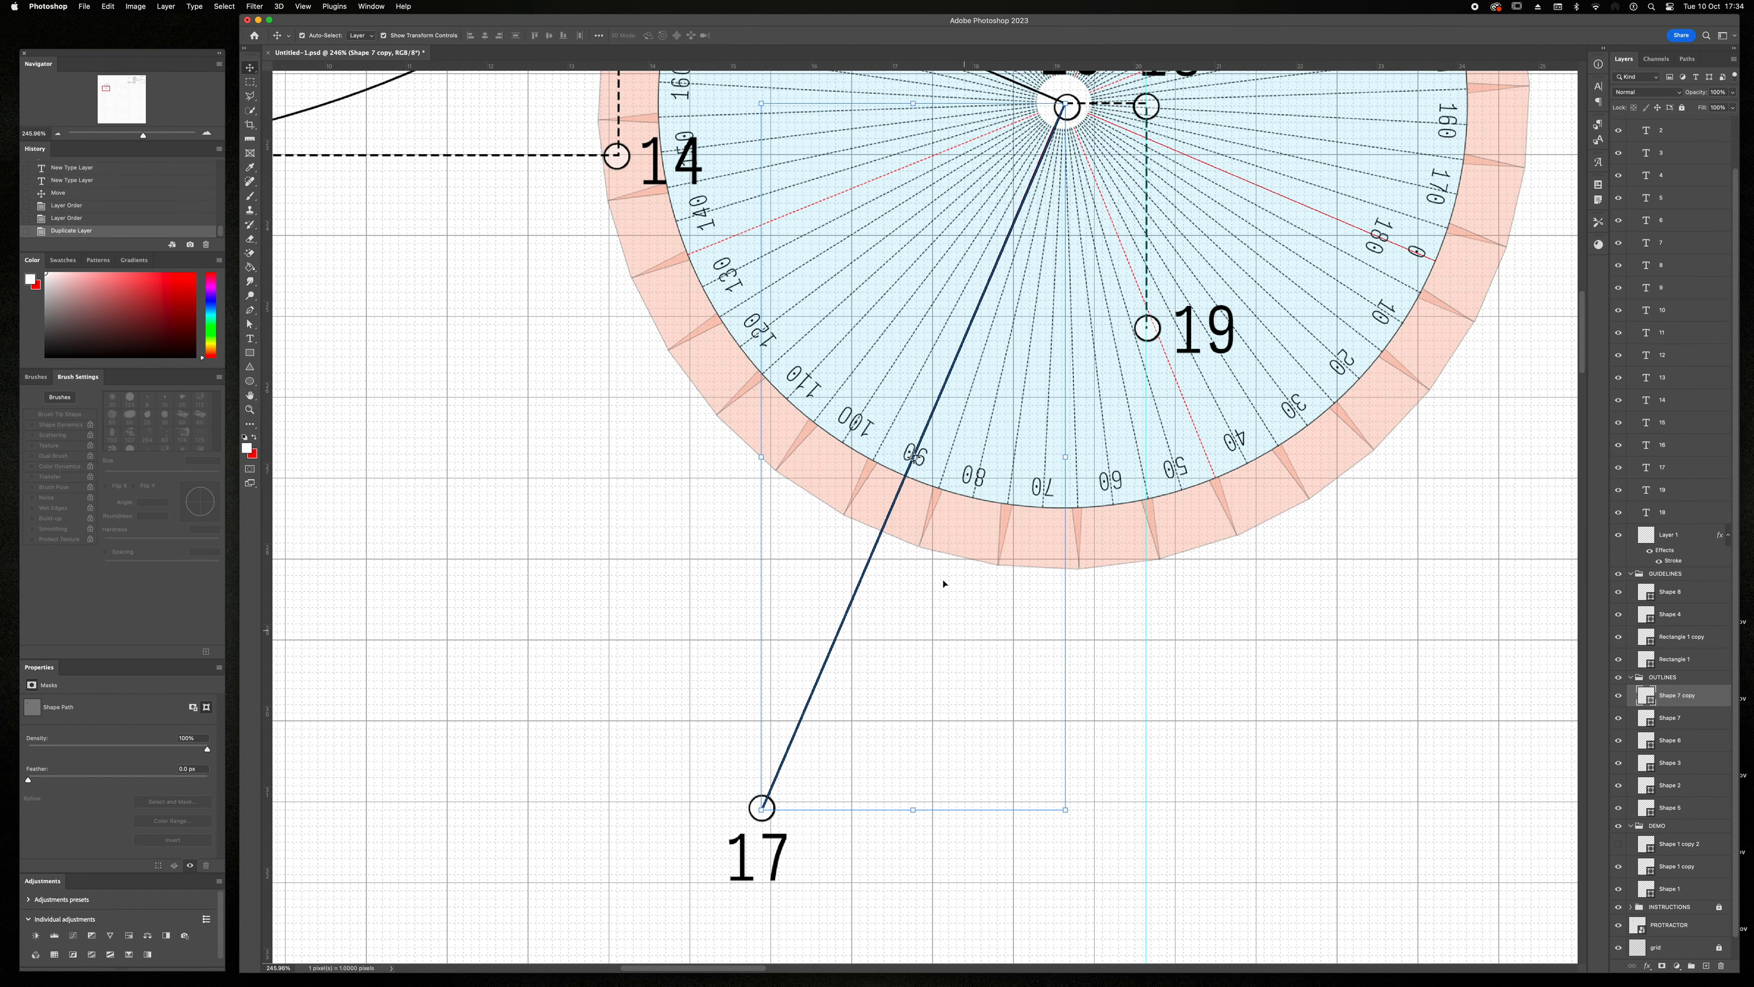
pyautogui.hotkey('ctrl', 't')
pyautogui.moveTo(918, 458); pyautogui.dragTo(766, 812)
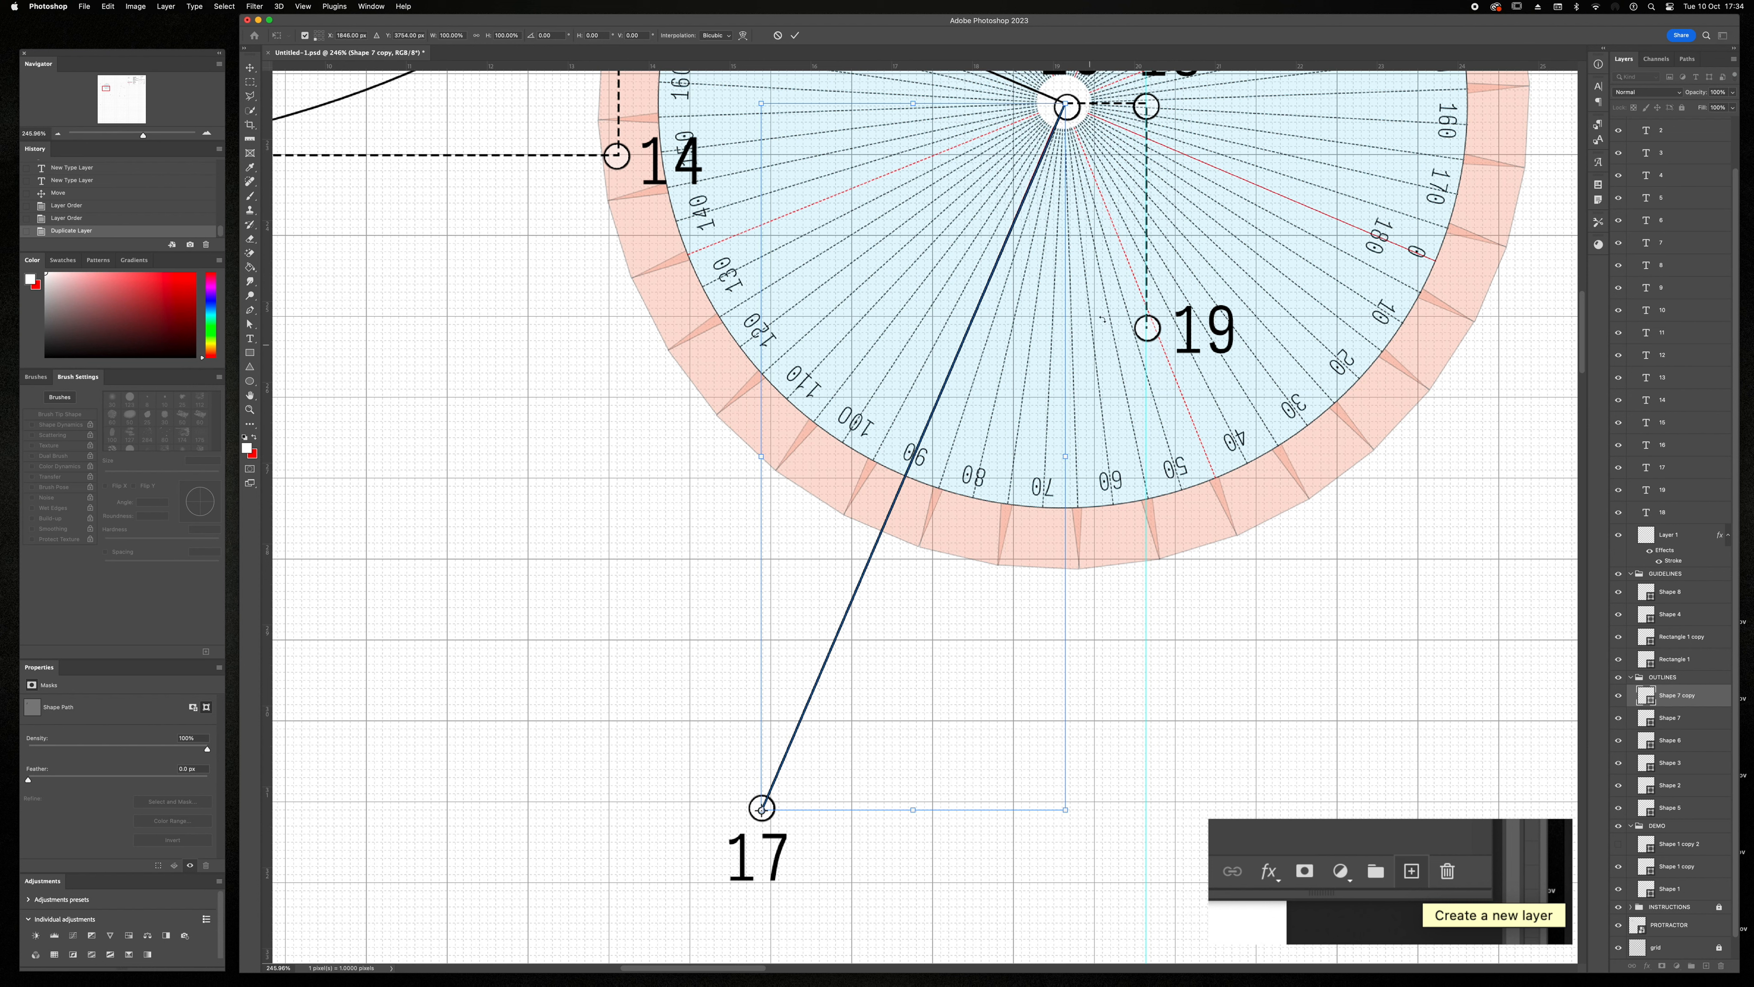
pyautogui.moveTo(1081, 274); pyautogui.dragTo(1129, 331)
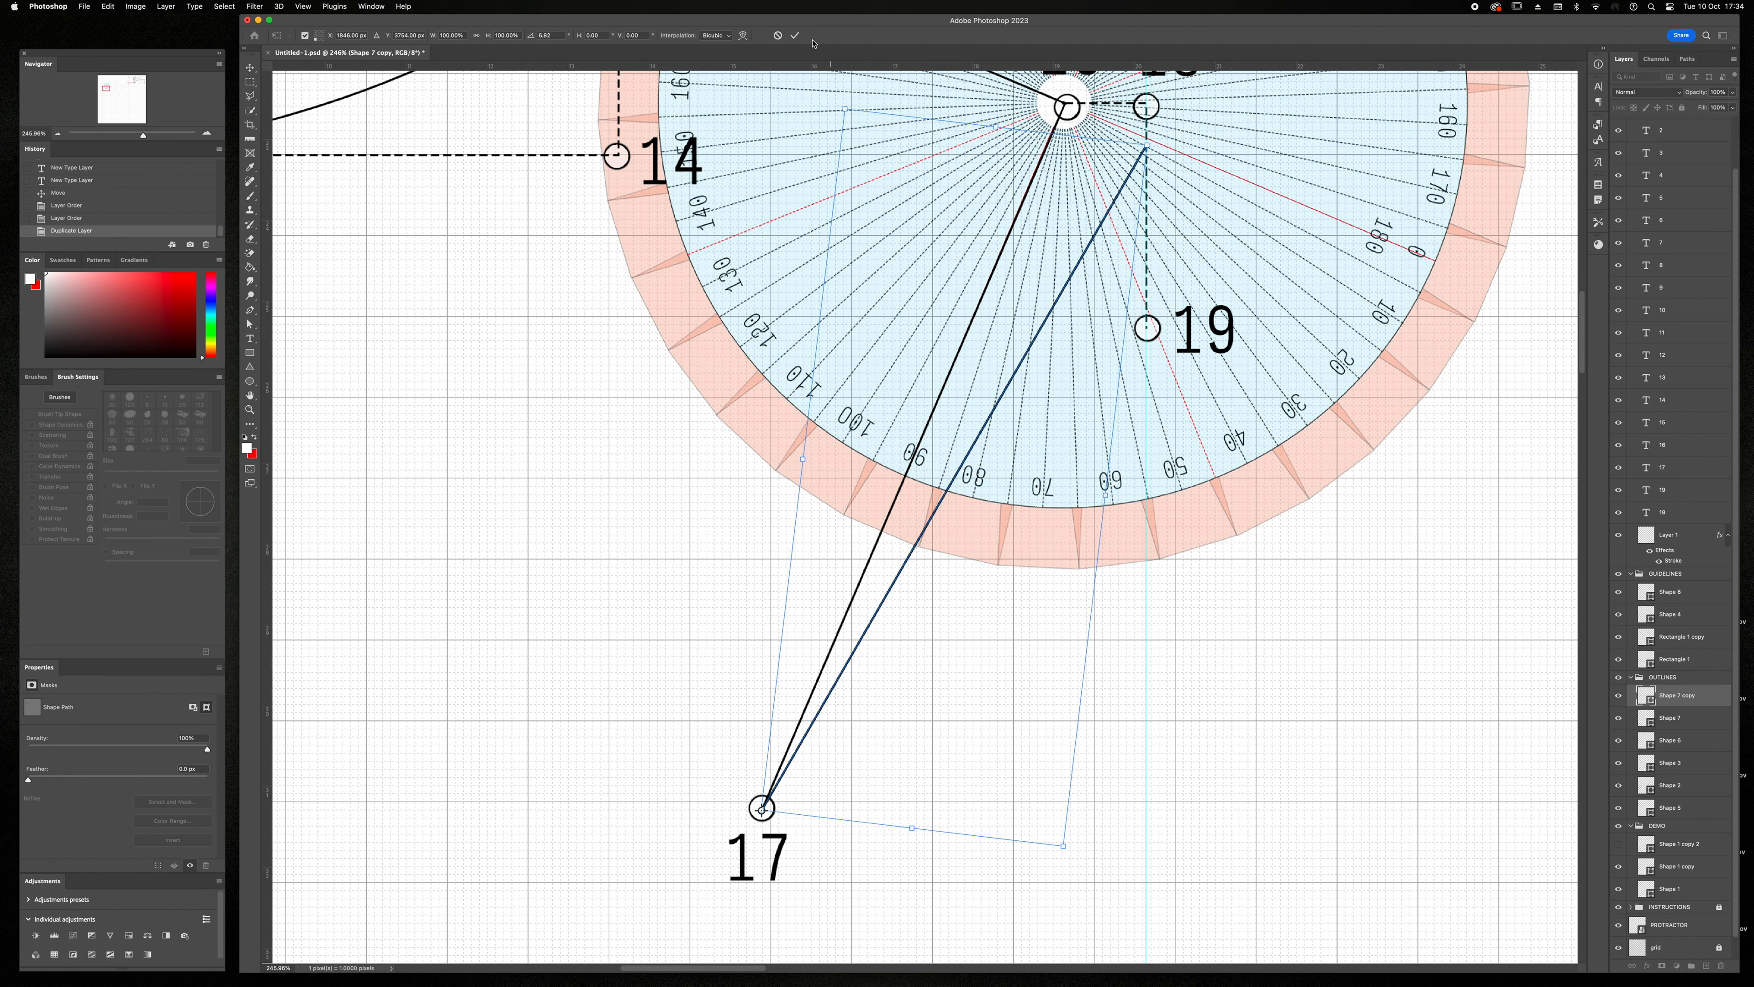
pyautogui.click(795, 36)
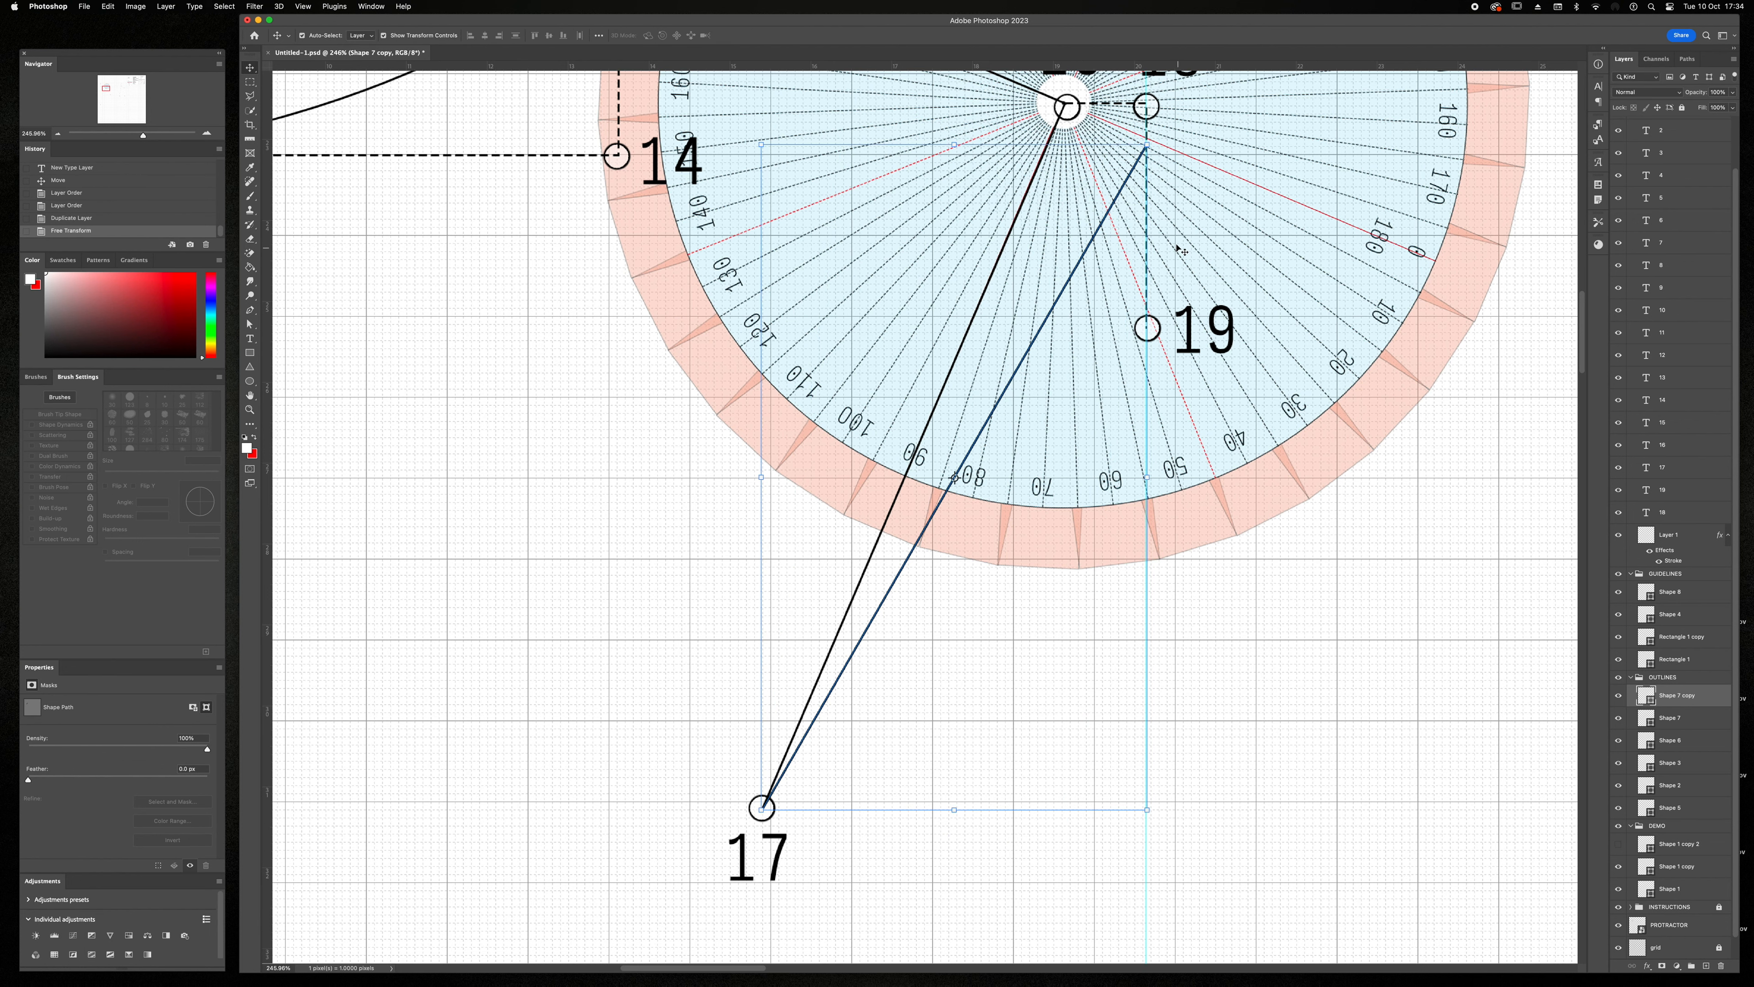
# - Mark the rotated line's upper end on the 18-19 line with a brushed point circle and label it 20, beneath label 16
pyautogui.hscroll(10, 1179, 249)
pyautogui.scroll(5, 1179, 249)
pyautogui.hscroll(-5, 967, 345)
pyautogui.click(596, 672)
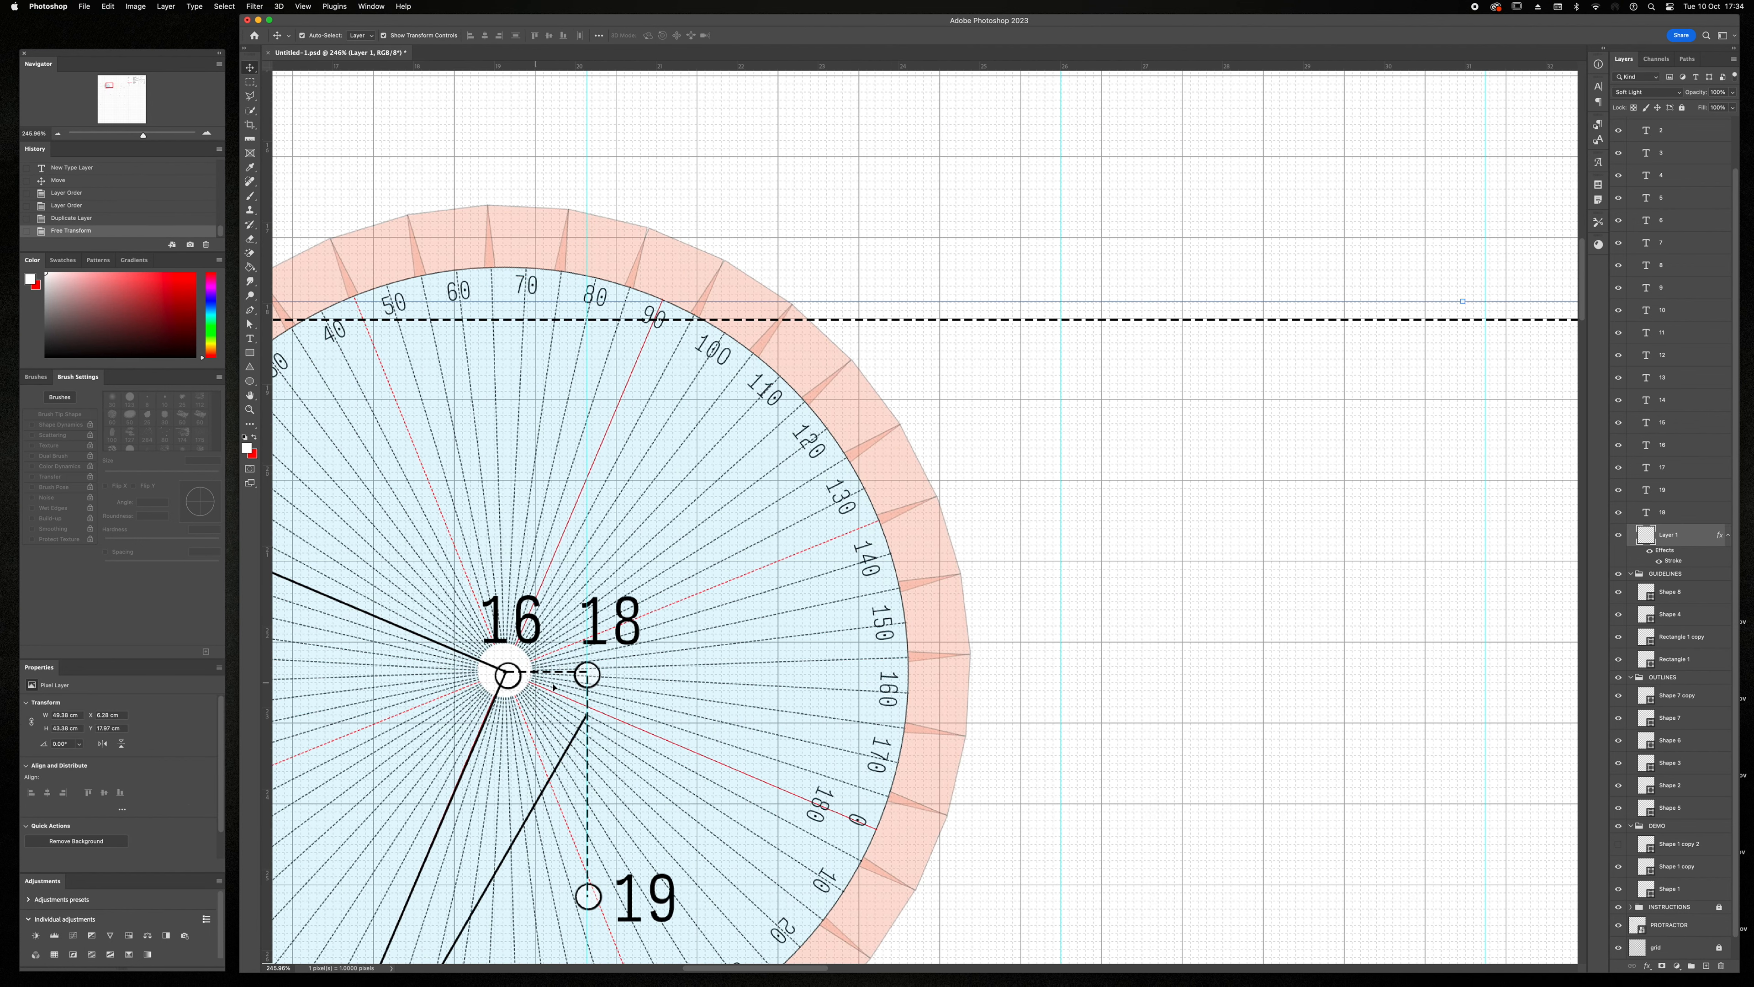
pyautogui.press('b')
pyautogui.click(590, 717)
pyautogui.press('t')
pyautogui.click(627, 715)
pyautogui.write('20')
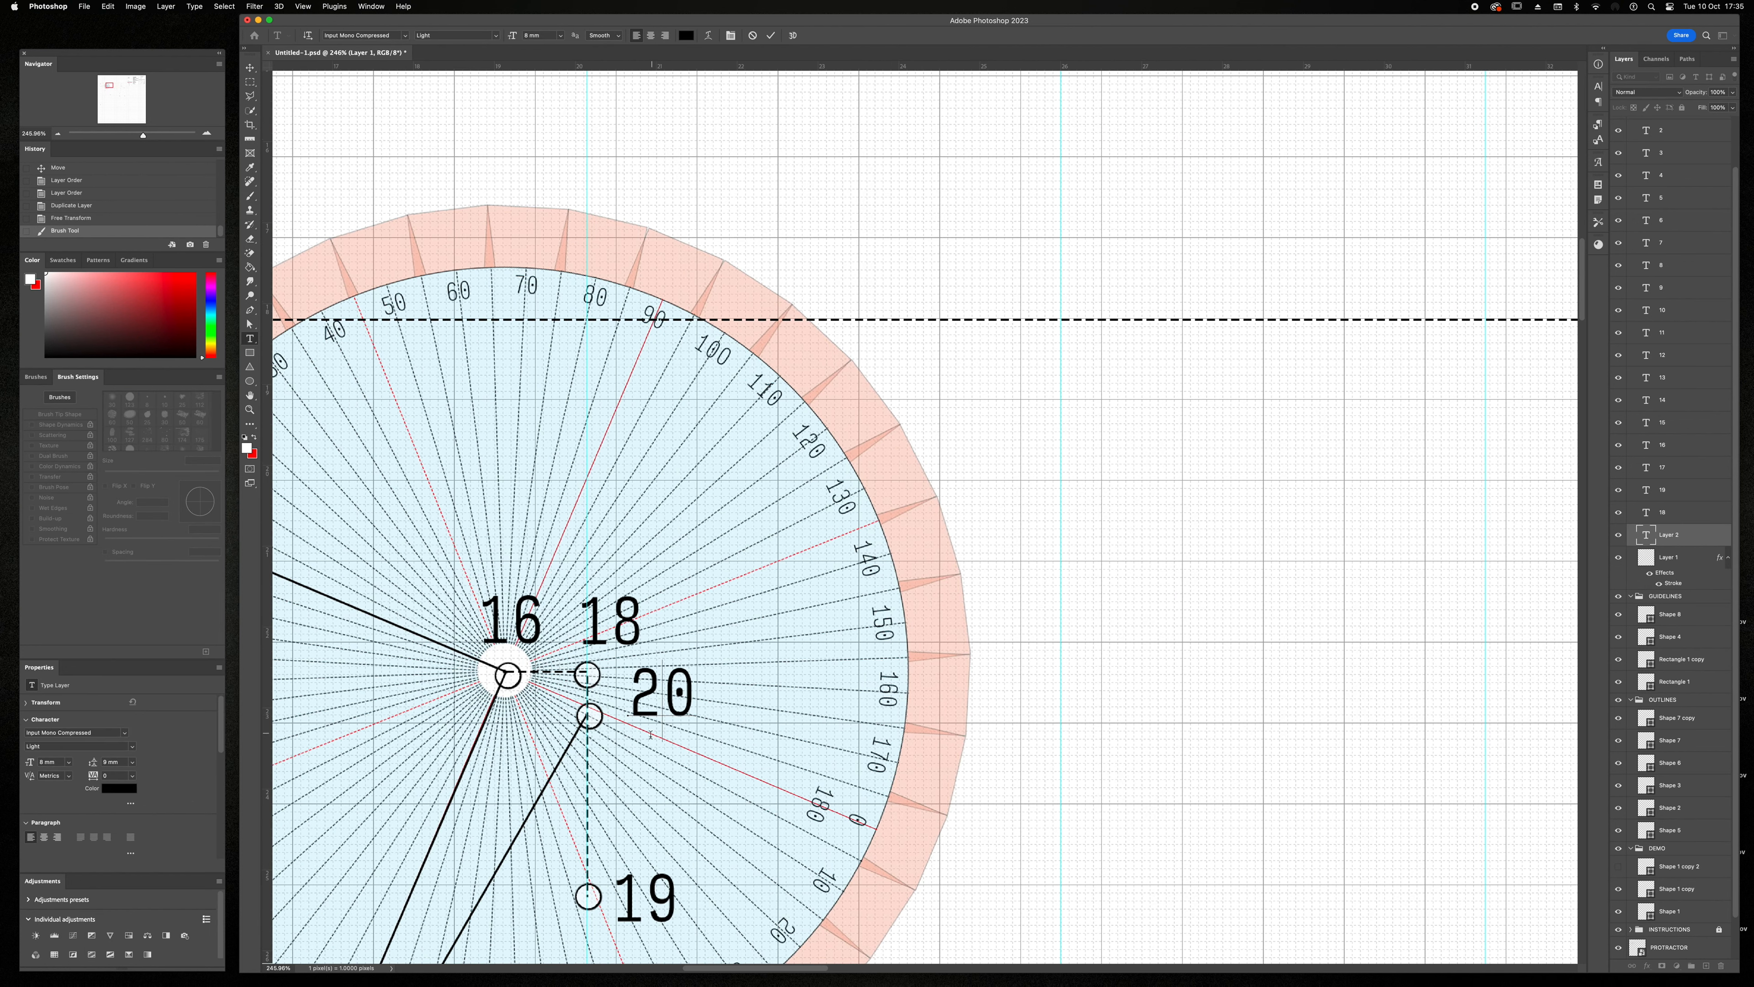
pyautogui.moveTo(677, 757); pyautogui.dragTo(552, 780)
pyautogui.click(771, 35)
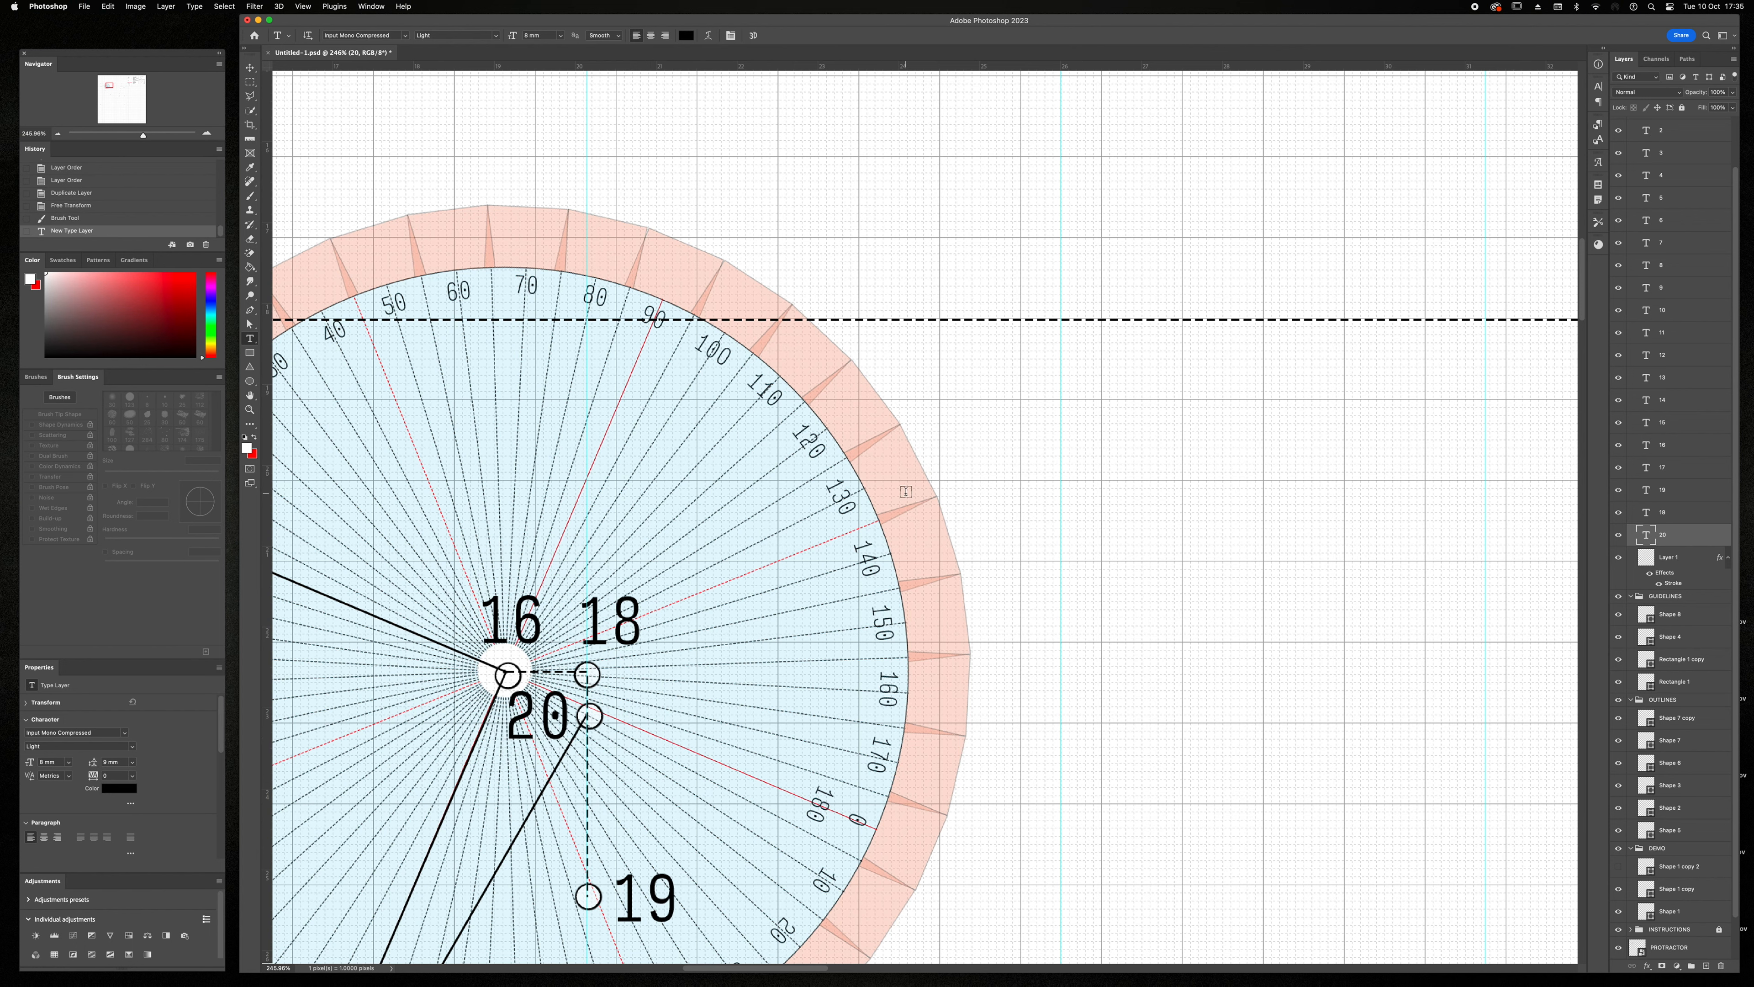
# - Move the red underline in the written instructions down to the 20-21 entry
pyautogui.scroll(-5, 897, 399)
pyautogui.hscroll(20, 898, 399)
pyautogui.scroll(4, 898, 399)
pyautogui.press('v')
pyautogui.click(684, 198)
pyautogui.hotkey('shift', 'Down')
# - Centre the protractor on point 20 and rotate it so its 90 line follows the 17-20 line
pyautogui.hscroll(-20, 355, 328)
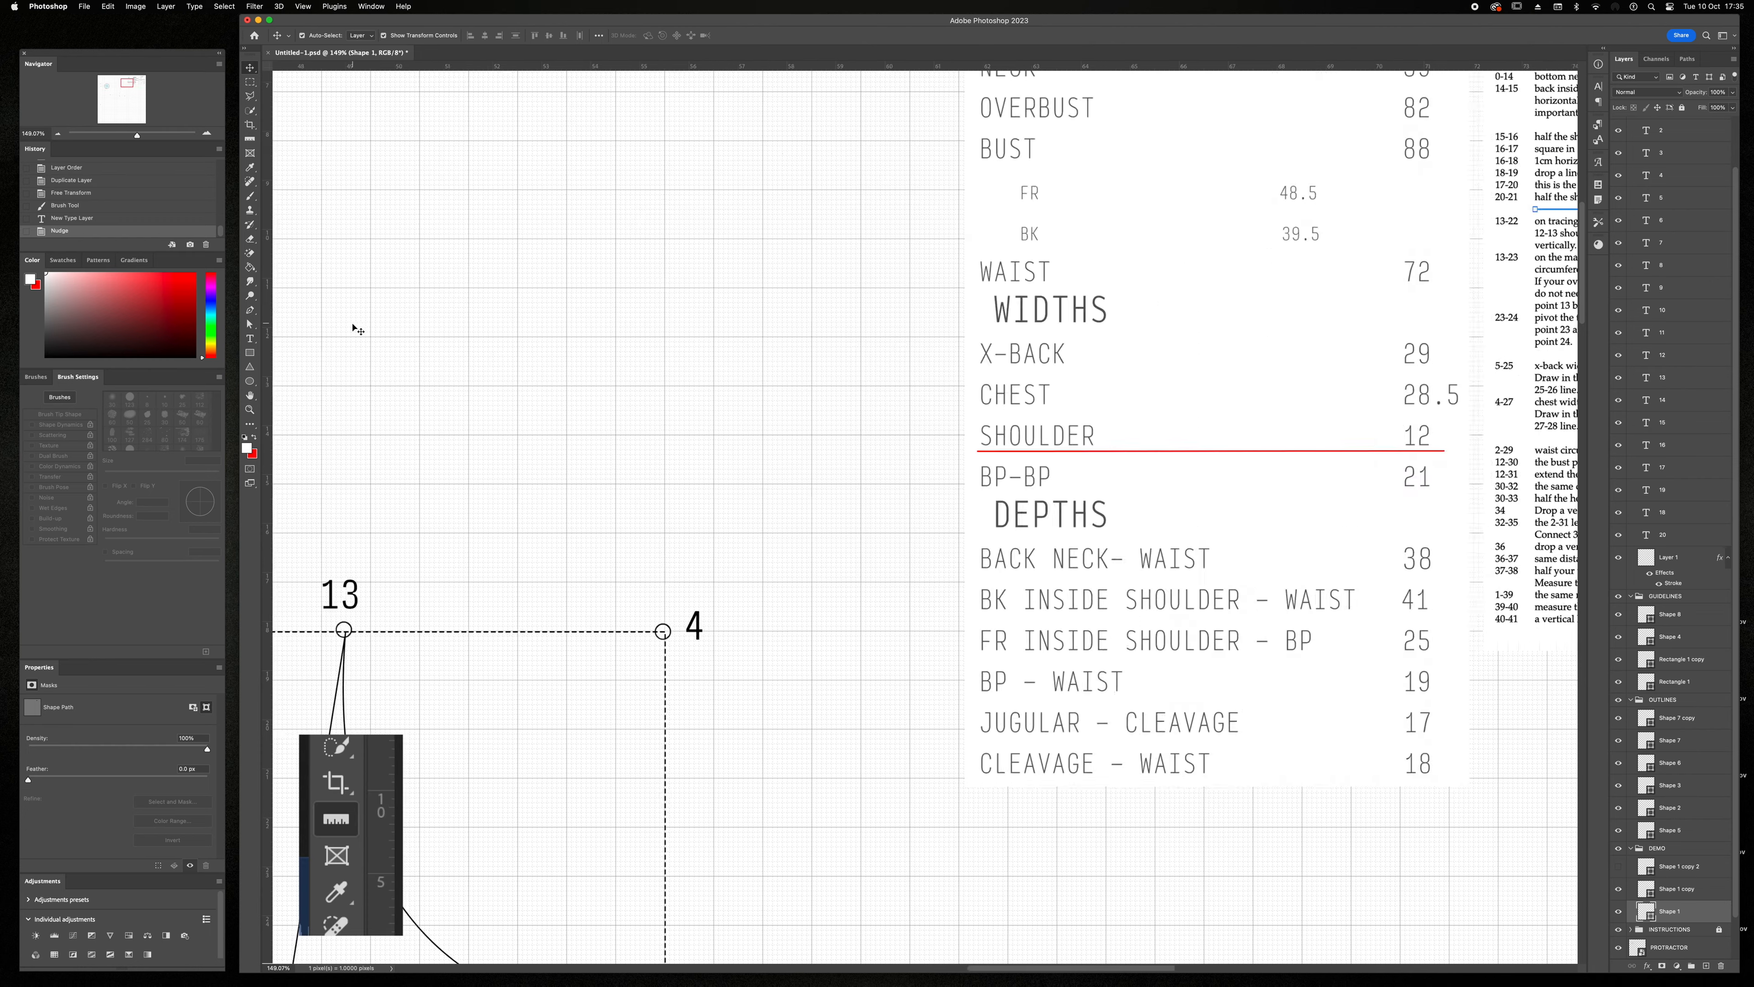
pyautogui.scroll(-6, 354, 328)
pyautogui.moveTo(875, 129); pyautogui.dragTo(1182, 536)
pyautogui.press('cmd+t')
pyautogui.press('Return')
# - Duplicate the 15-16 line, start the copy at point 20 and rotate it along the protractor's baseline, square to 17-20
pyautogui.click(634, 300)
pyautogui.moveTo(1696, 764); pyautogui.dragTo(1706, 965)
pyautogui.press('super+t')
pyautogui.moveTo(773, 326); pyautogui.dragTo(1168, 545)
pyautogui.click(795, 35)
# - Mark the outer end of the line from point 20 with a brushed point circle and label it 21
pyautogui.click(660, 818)
pyautogui.press('b')
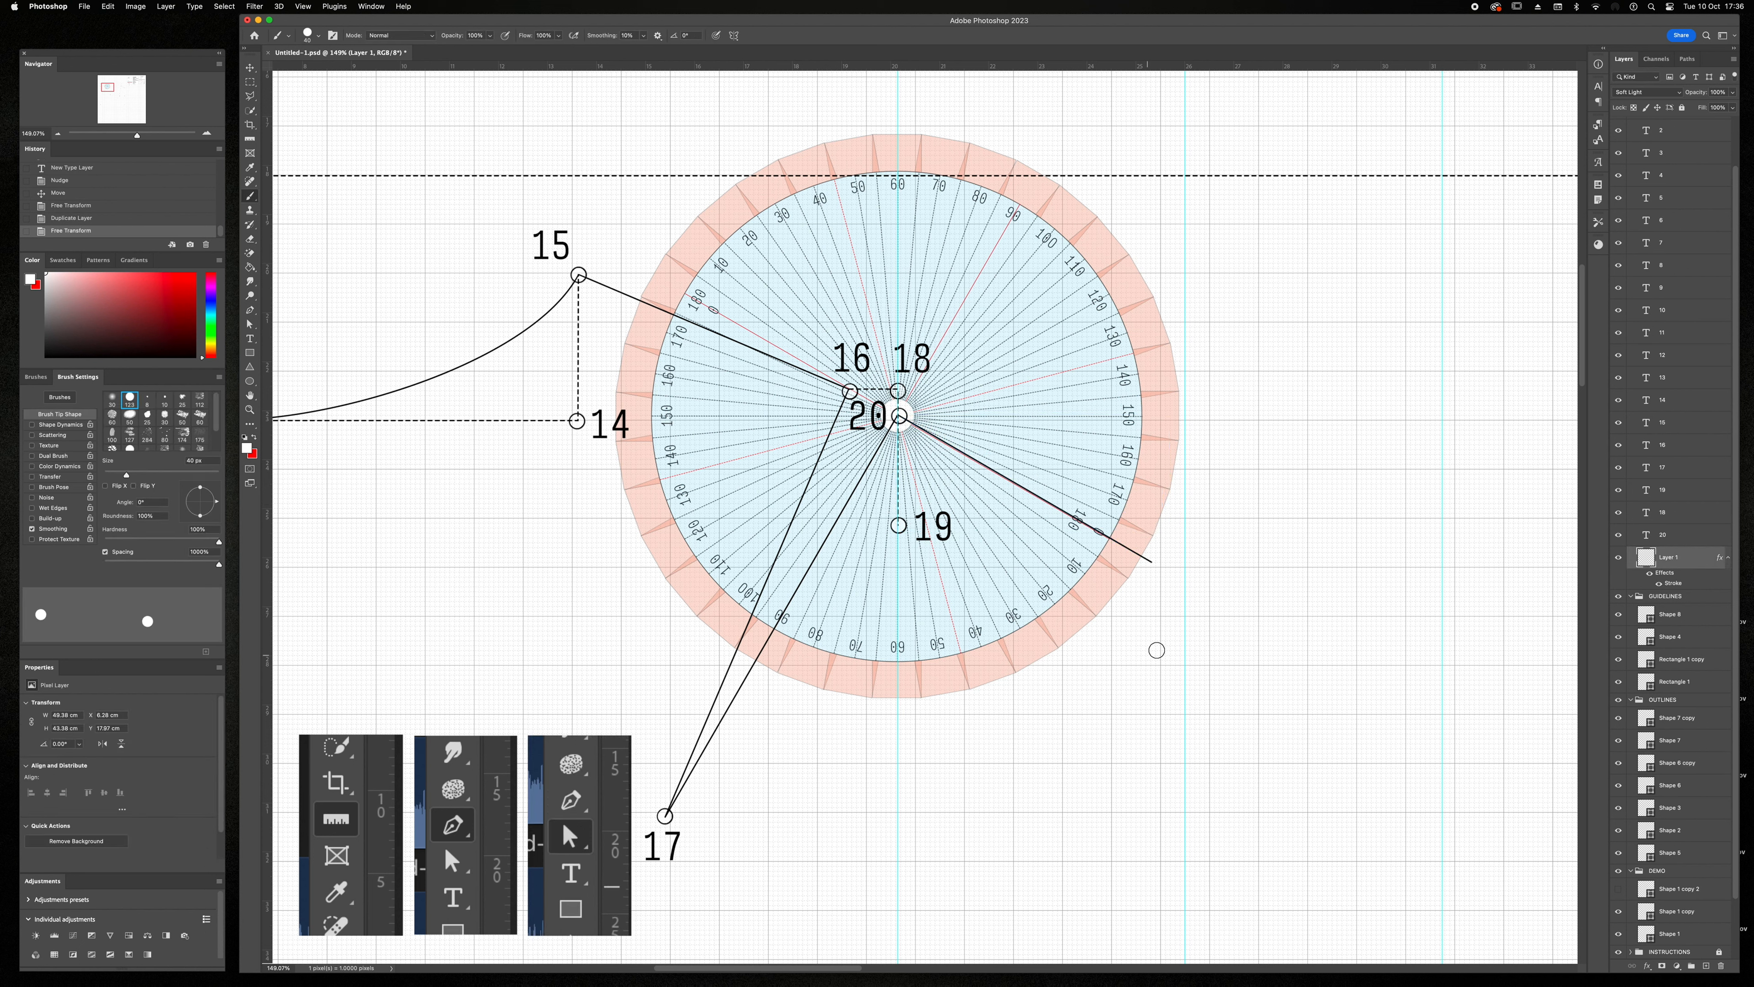
pyautogui.click(1151, 563)
pyautogui.press('t')
pyautogui.click(1177, 564)
pyautogui.write('21')
pyautogui.moveTo(1172, 575); pyautogui.dragTo(1159, 565)
pyautogui.press('super+Return')
# - Delete the vertical guide through point 18 and move the protractor to the empty area above the back neck
pyautogui.moveTo(898, 111); pyautogui.dragTo(125, 135)
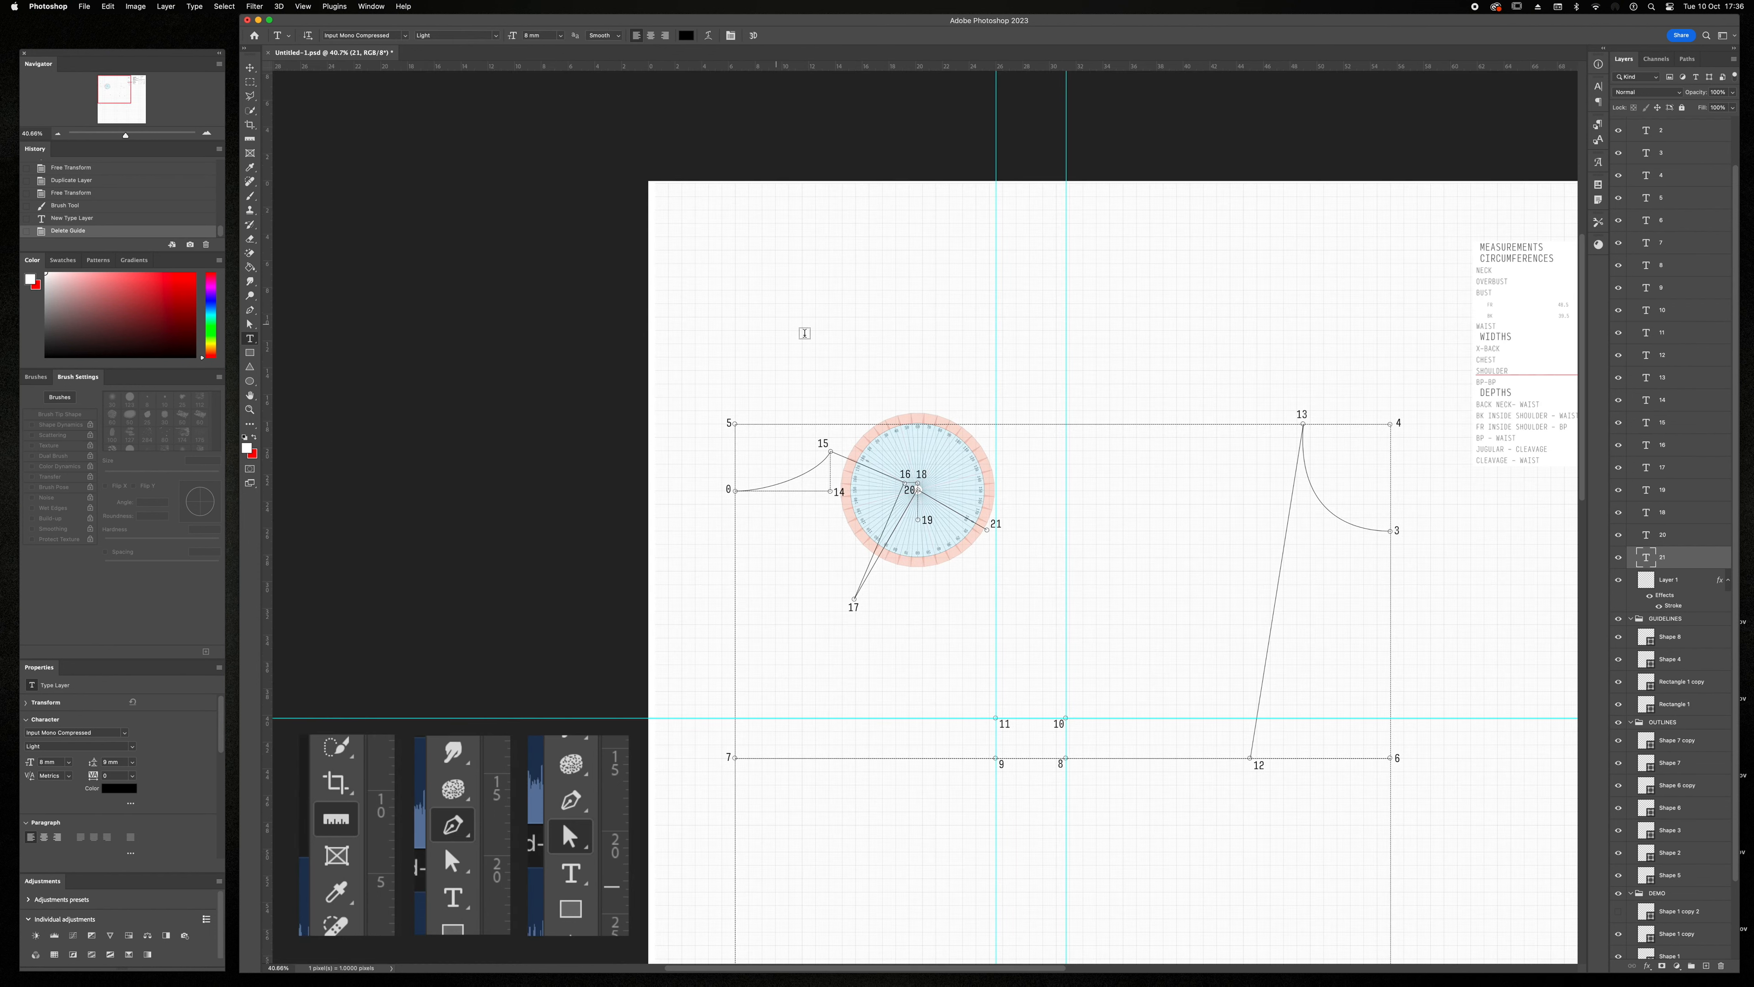
pyautogui.press('v')
pyautogui.moveTo(967, 441); pyautogui.dragTo(921, 250)
pyautogui.scroll(-3, 775, 290)
pyautogui.hscroll(4, 776, 289)
# - Save the document and check the 13-22 entry in the written instructions
pyautogui.click(84, 6)
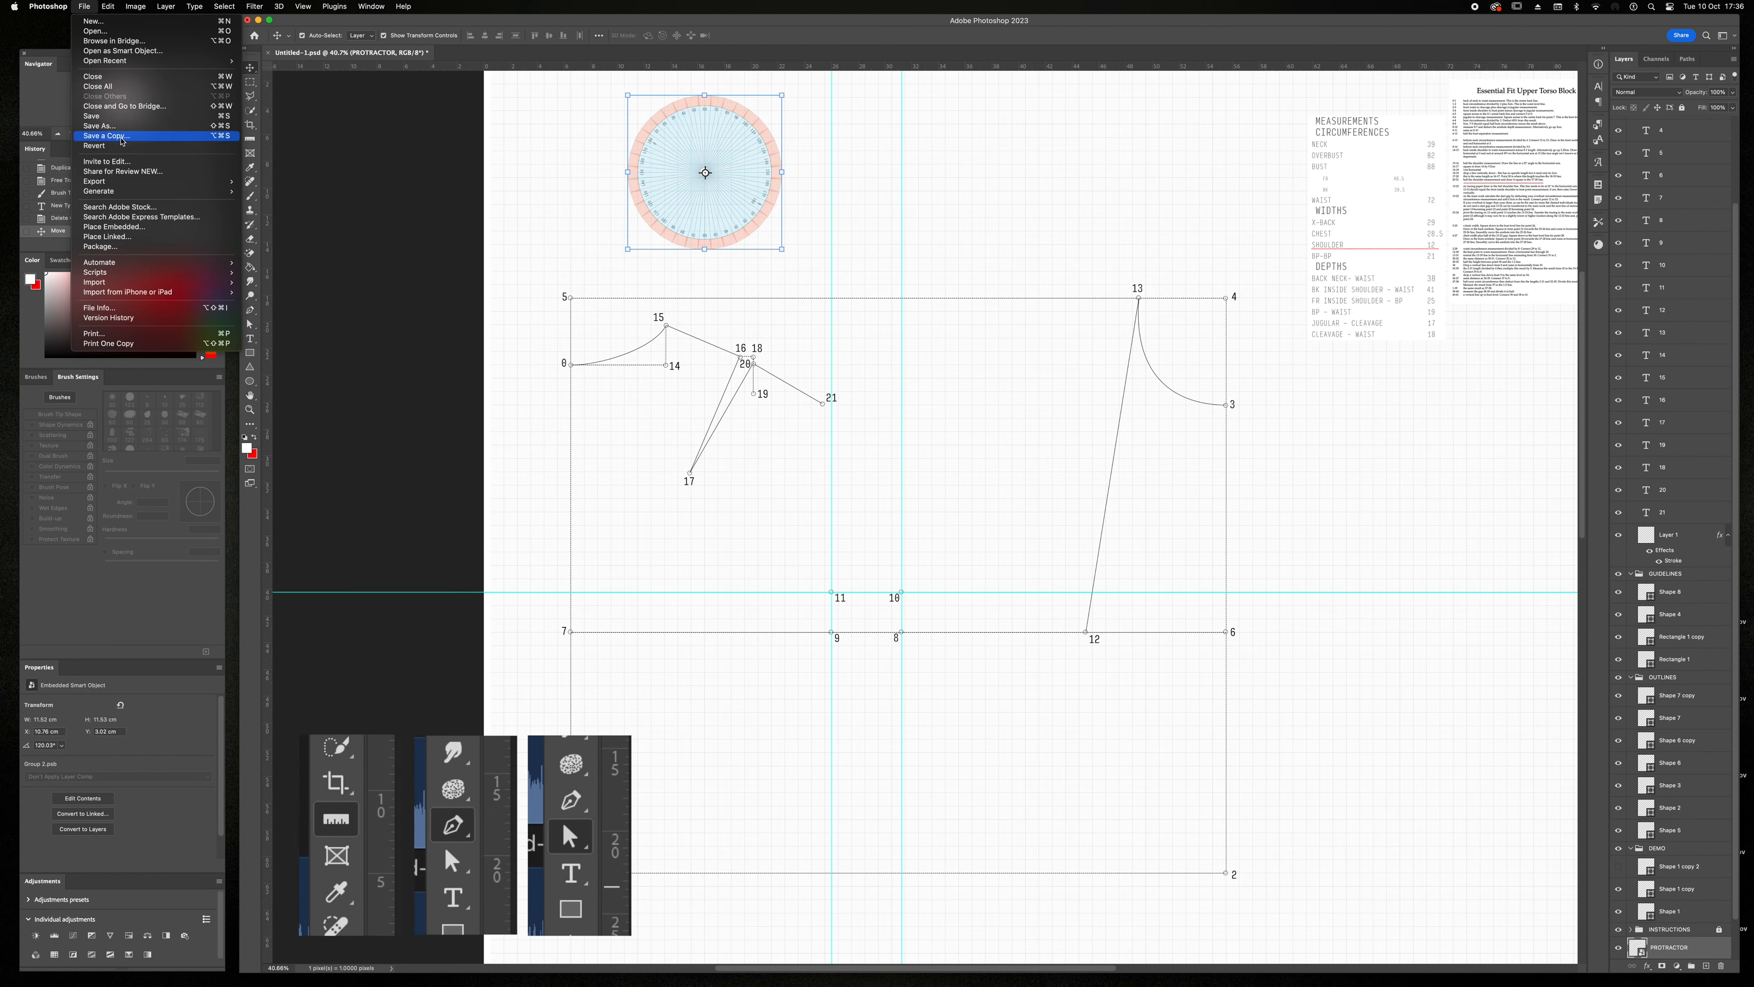
pyautogui.click(92, 116)
pyautogui.scroll(10, 1506, 192)
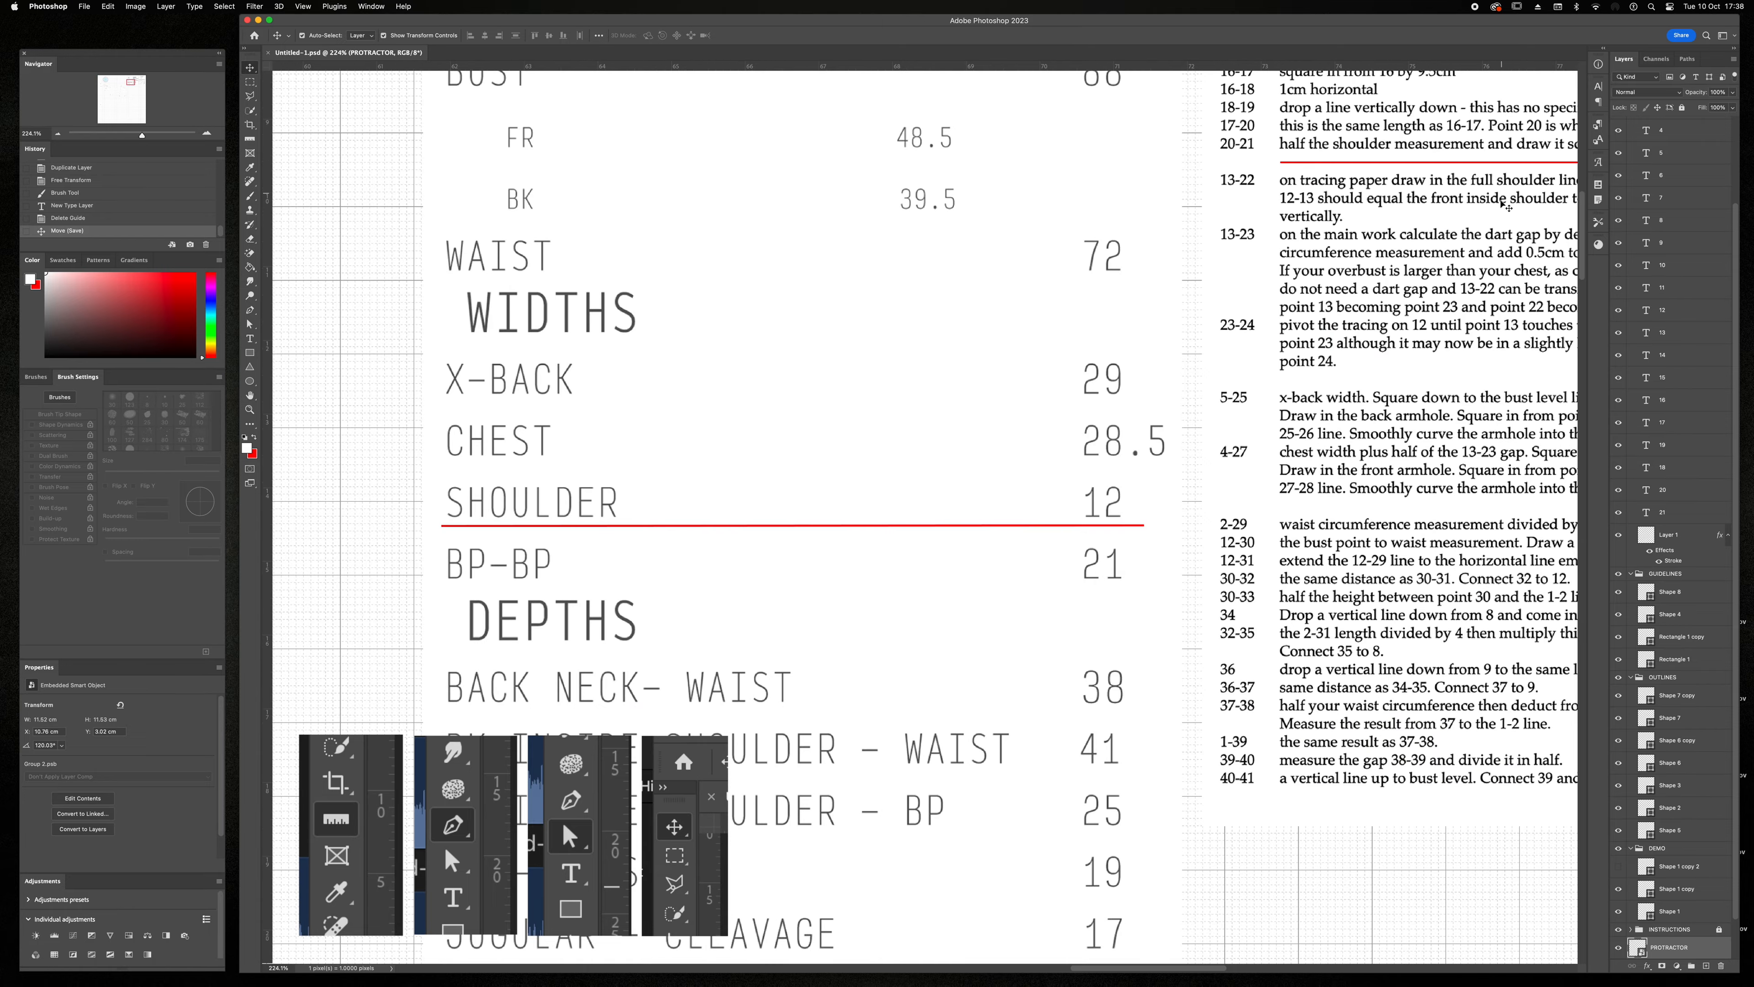
# - Move the red marker line in the written instructions beneath the 13-22 entry
pyautogui.hscroll(10, 1356, 368)
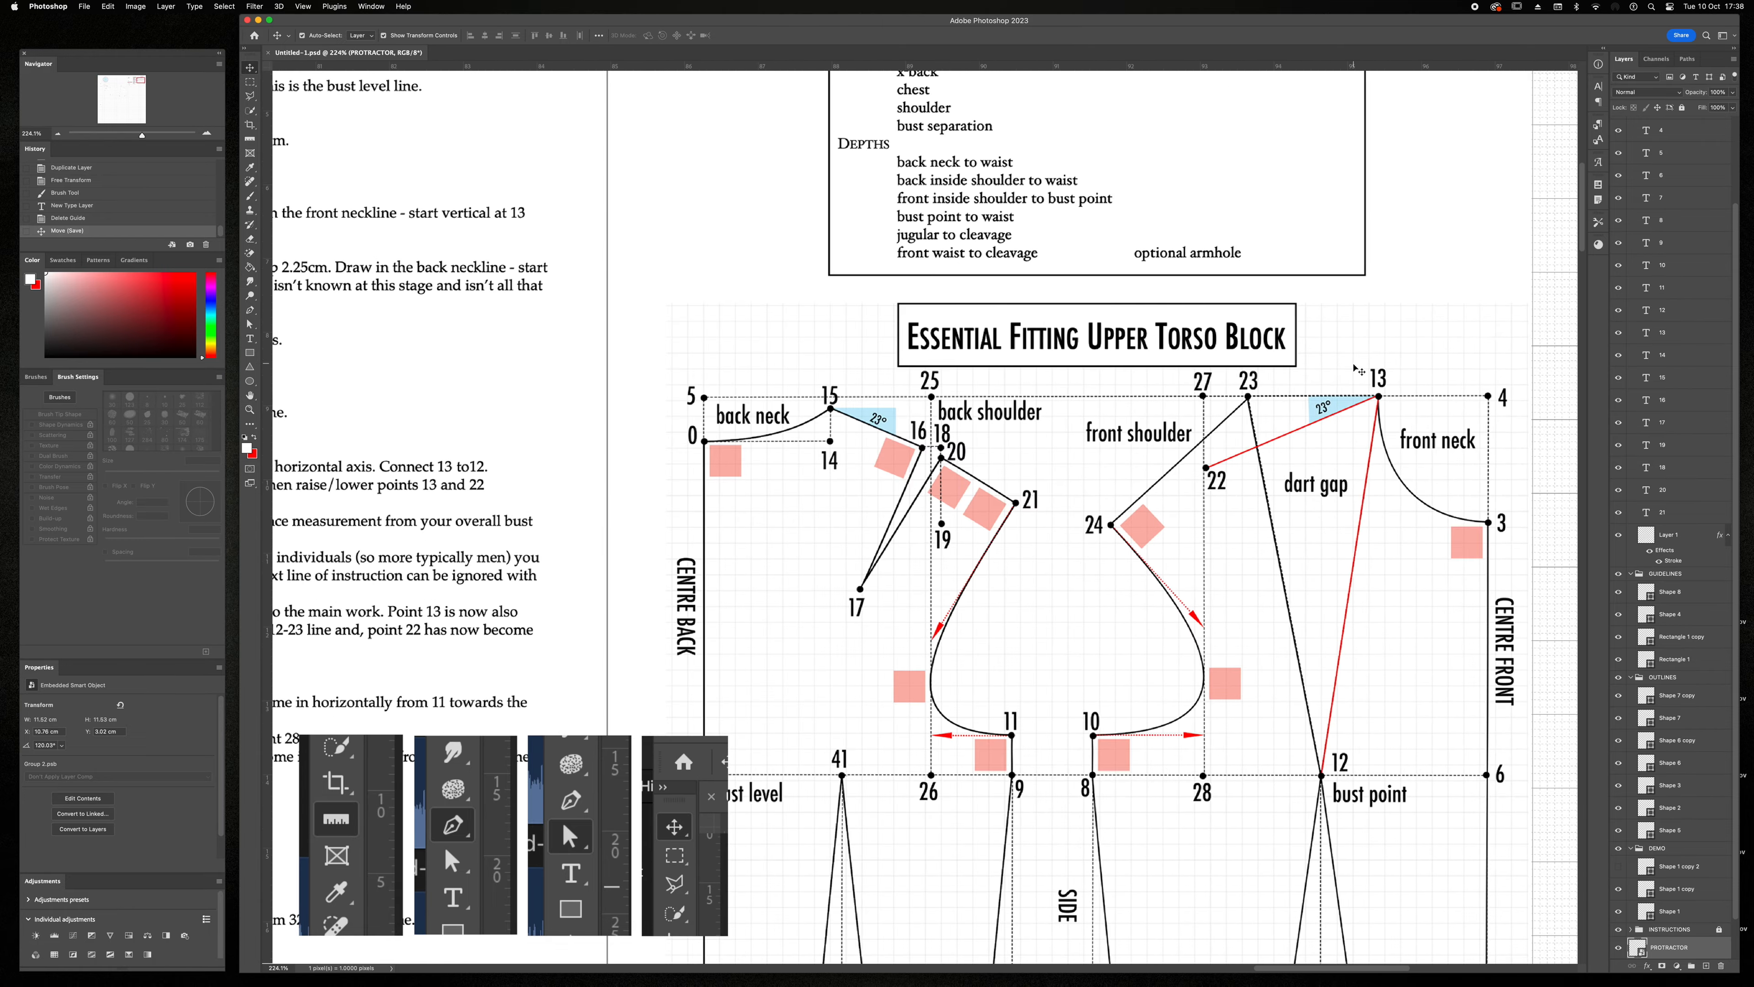
pyautogui.hscroll(-7, 1025, 470)
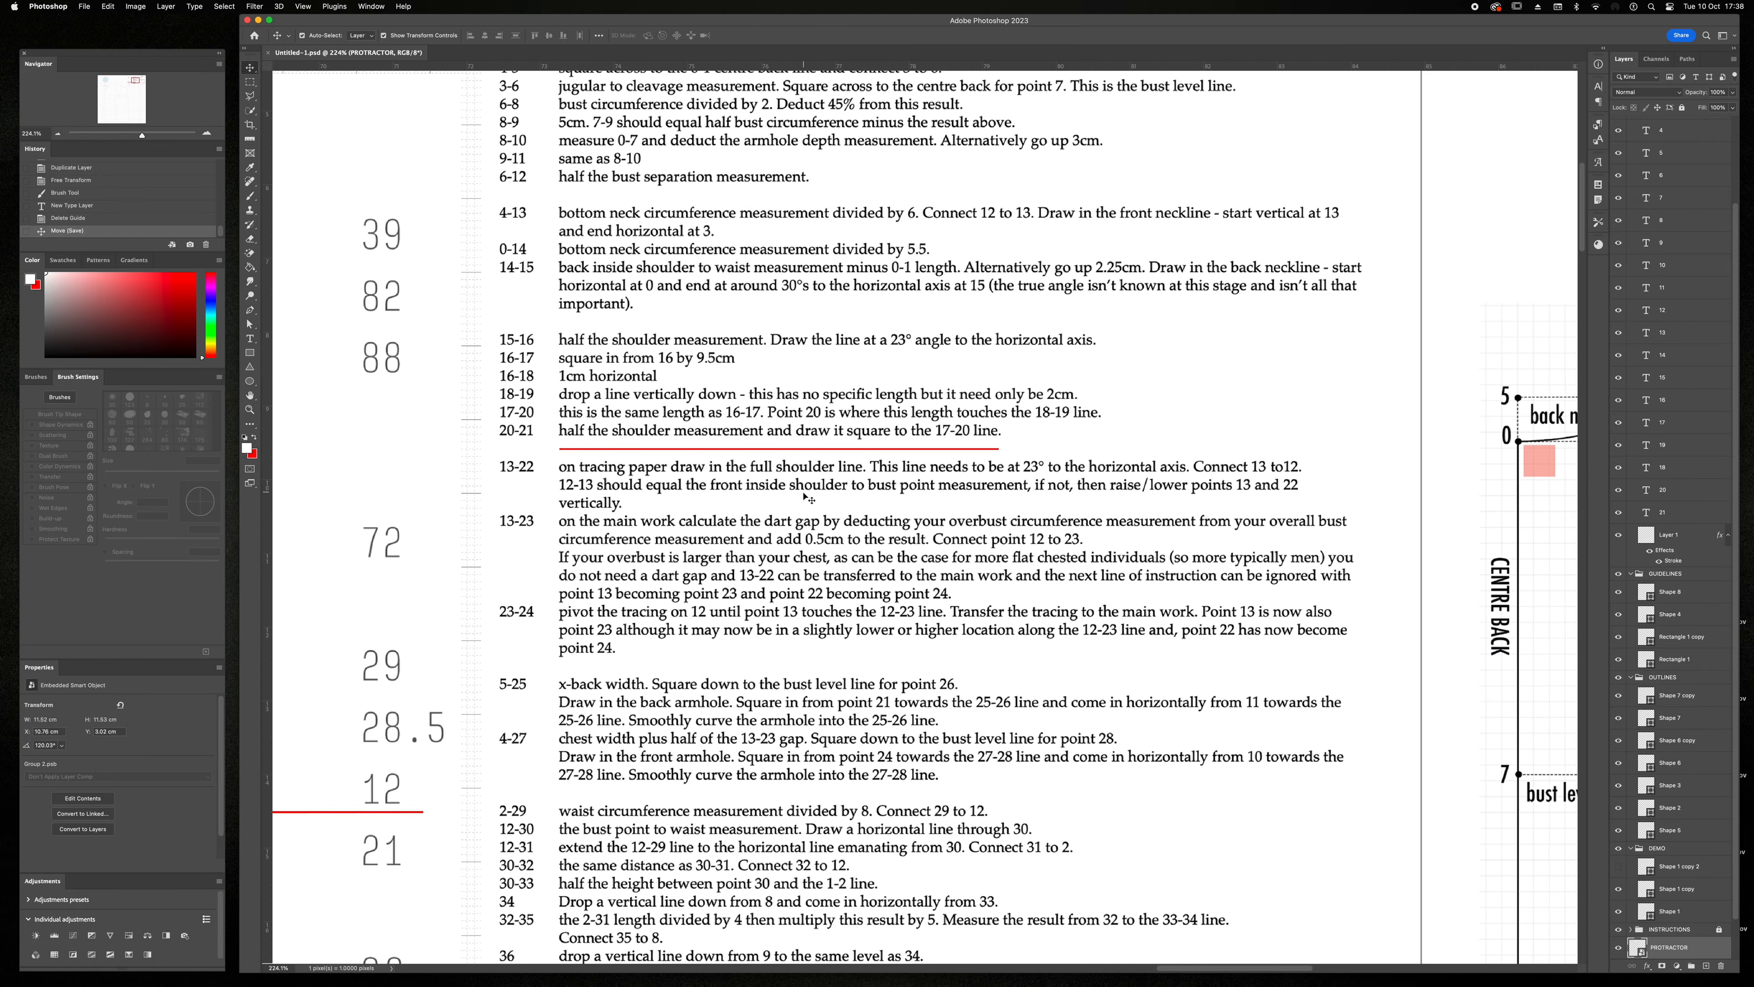
pyautogui.click(772, 449)
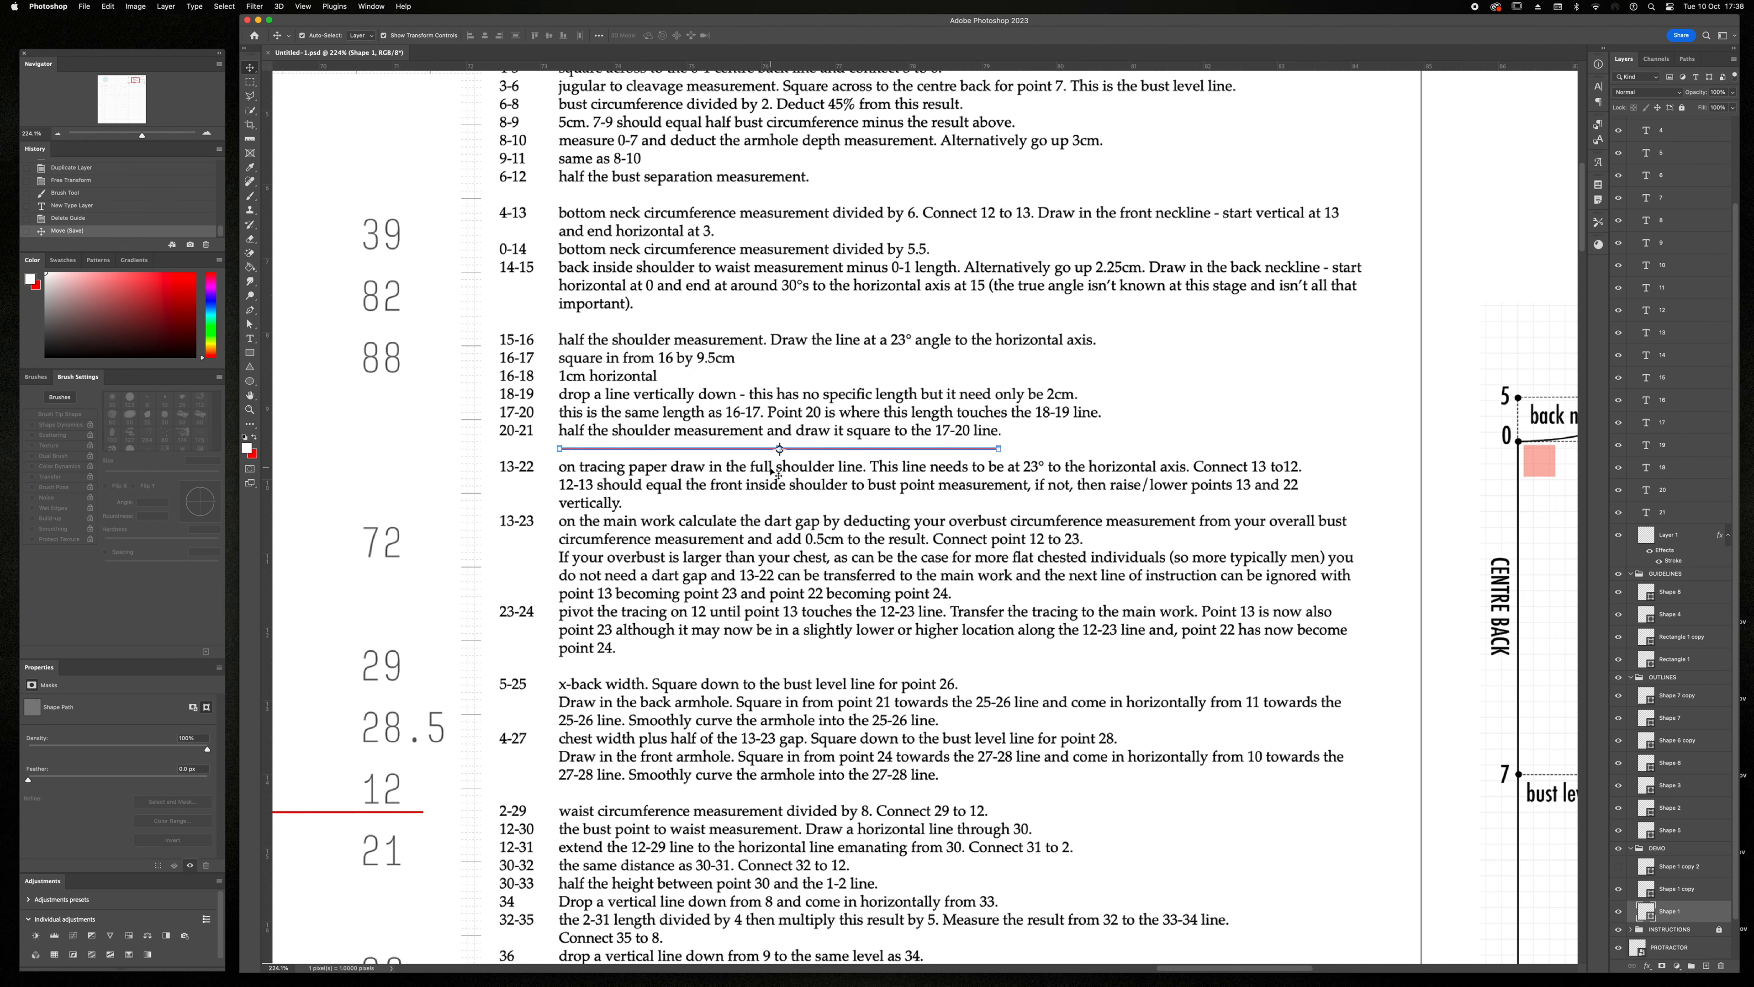
pyautogui.press('a')
pyautogui.moveTo(1002, 452); pyautogui.dragTo(1006, 516)
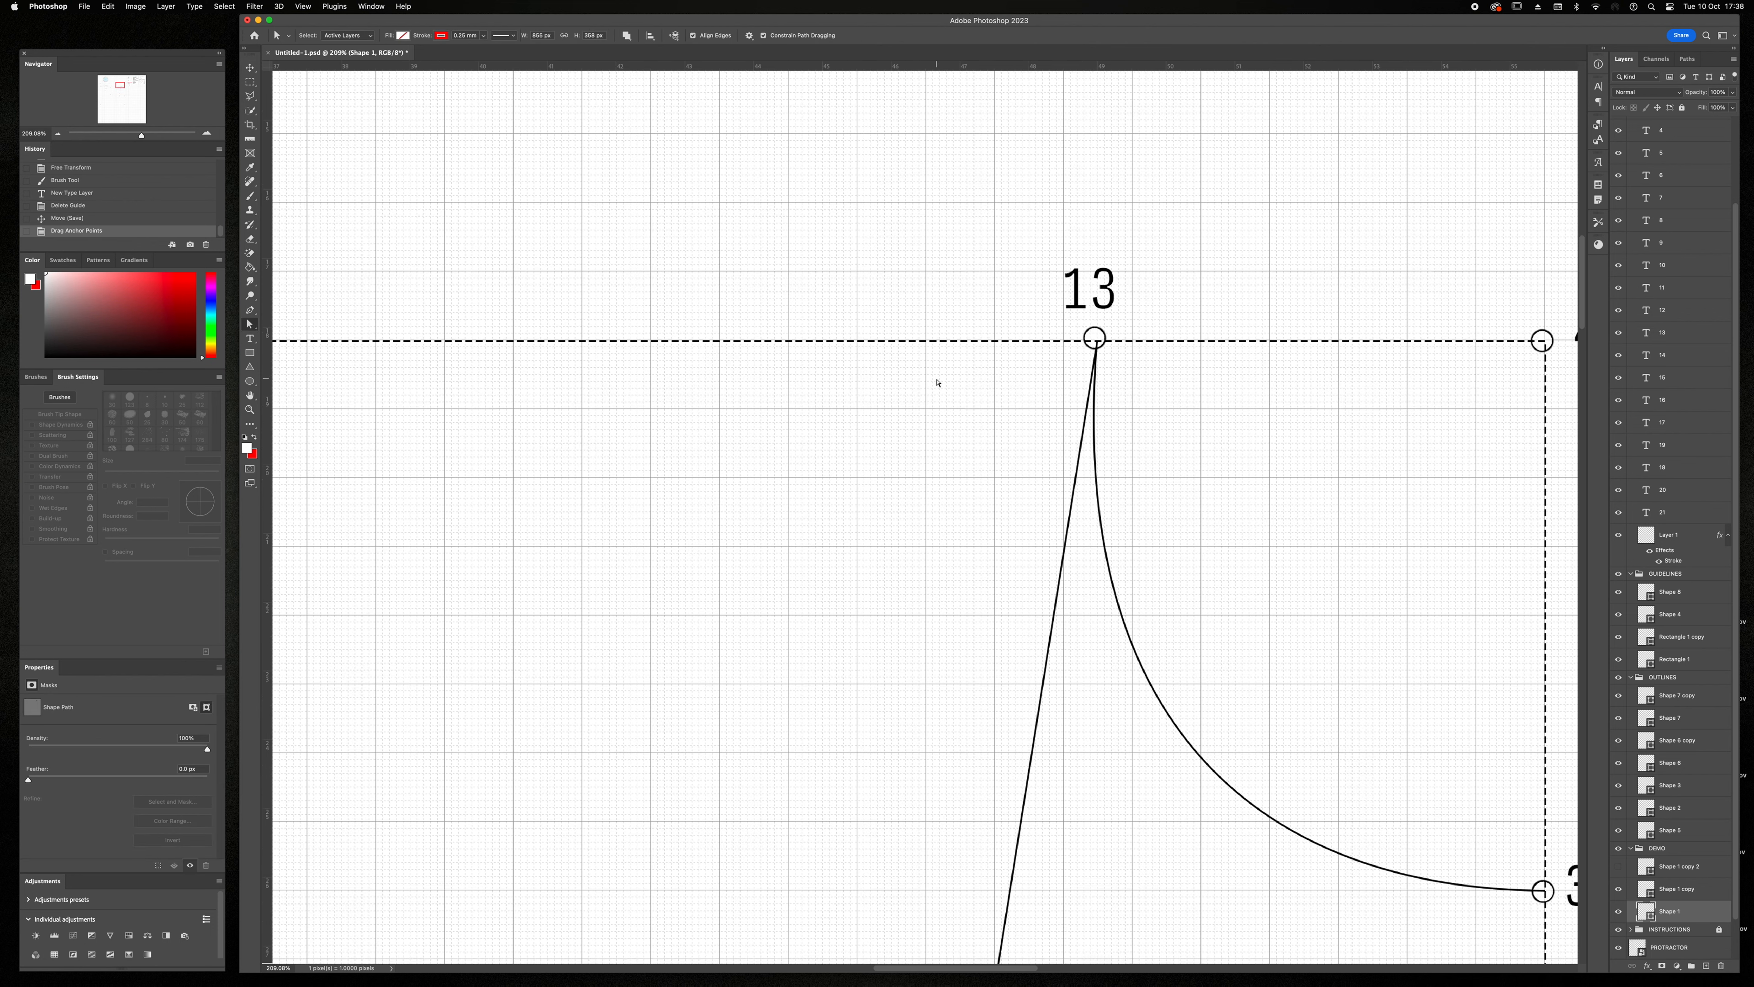
# - Measure and draw a horizontal Pen line about 12 cm long in the empty area above point 13
pyautogui.scroll(1, 937, 383)
pyautogui.press('p')
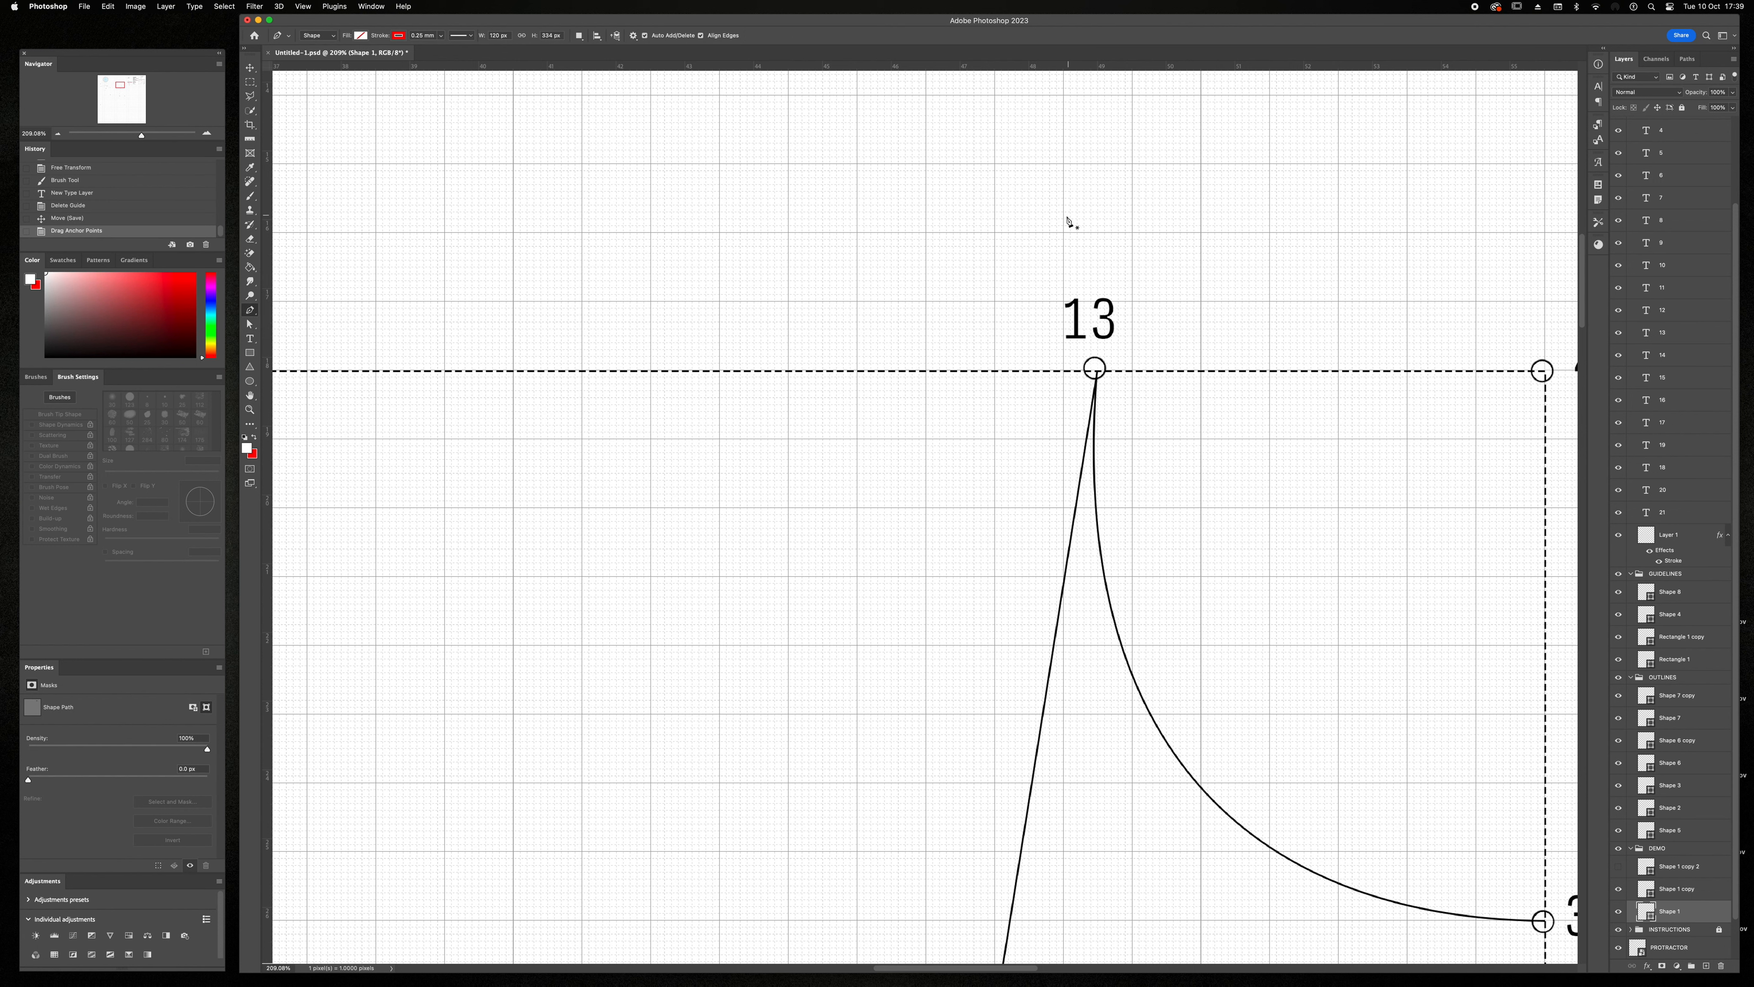
pyautogui.click(1064, 232)
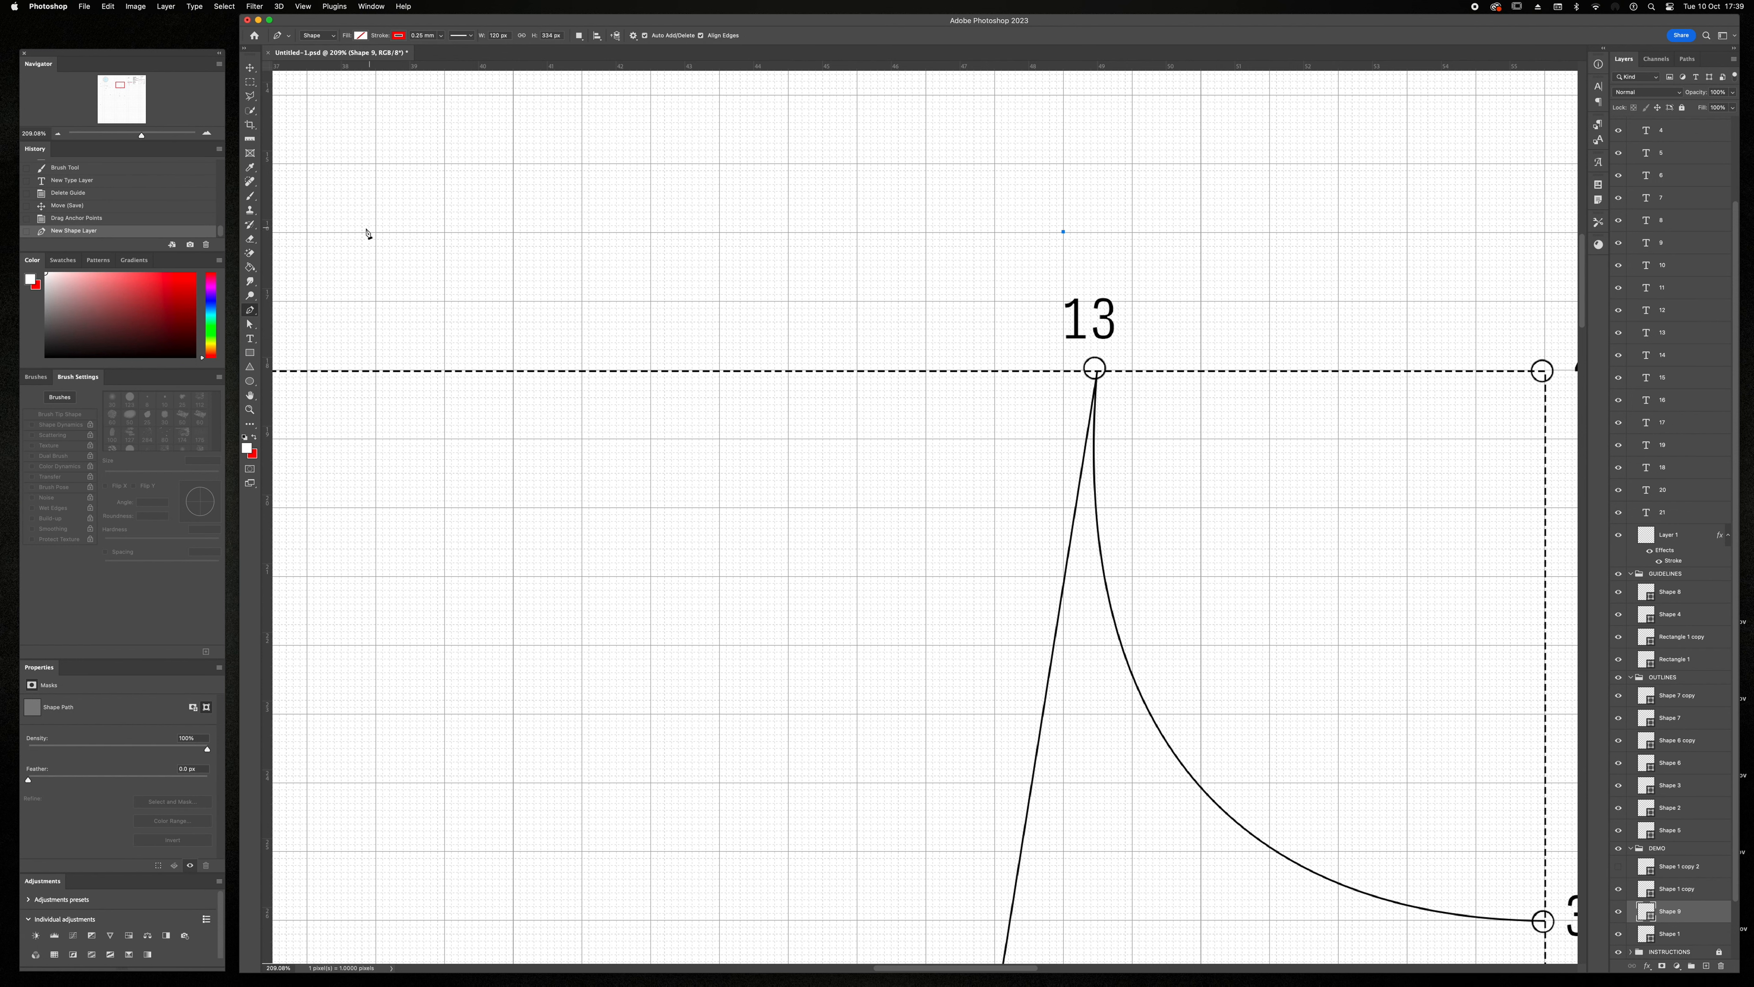
pyautogui.hscroll(-3, 447, 242)
pyautogui.press('i')
pyautogui.moveTo(1182, 232); pyautogui.dragTo(356, 233)
pyautogui.press('p')
pyautogui.click(356, 232)
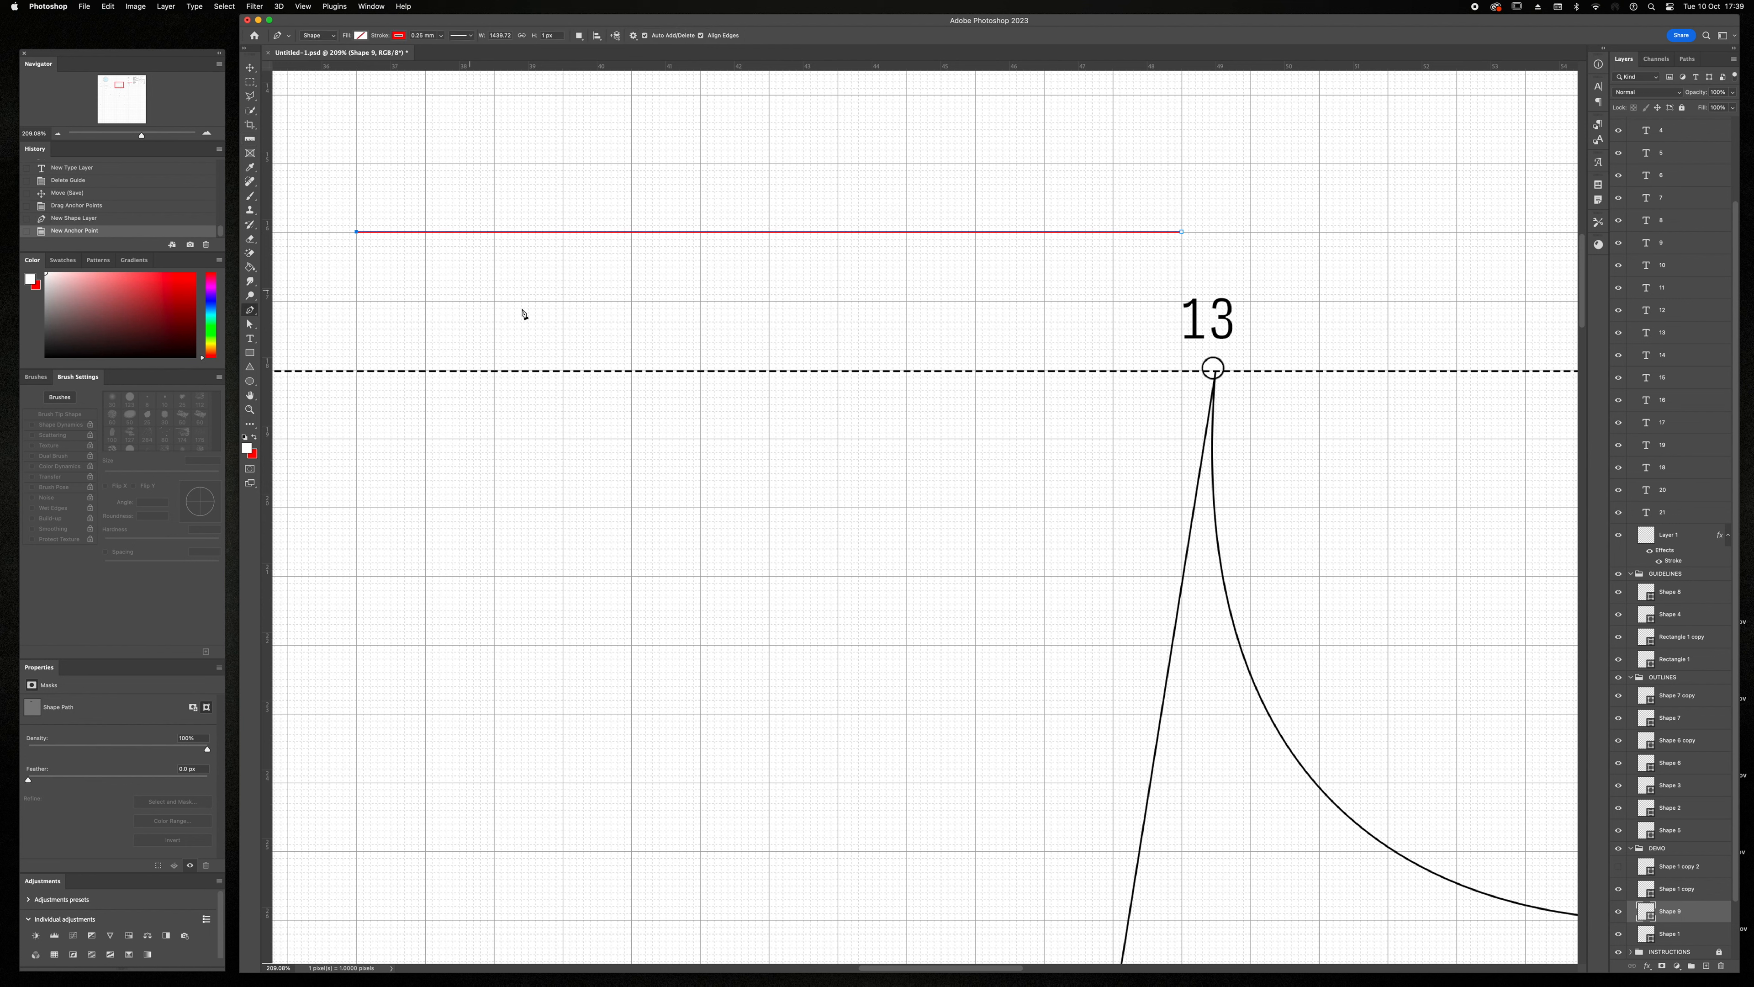
# - Set the new line's stroke to black, rotate it -23° and place its upper end on point 13
pyautogui.click(398, 35)
pyautogui.click(329, 94)
pyautogui.click(783, 47)
pyautogui.press('super+t')
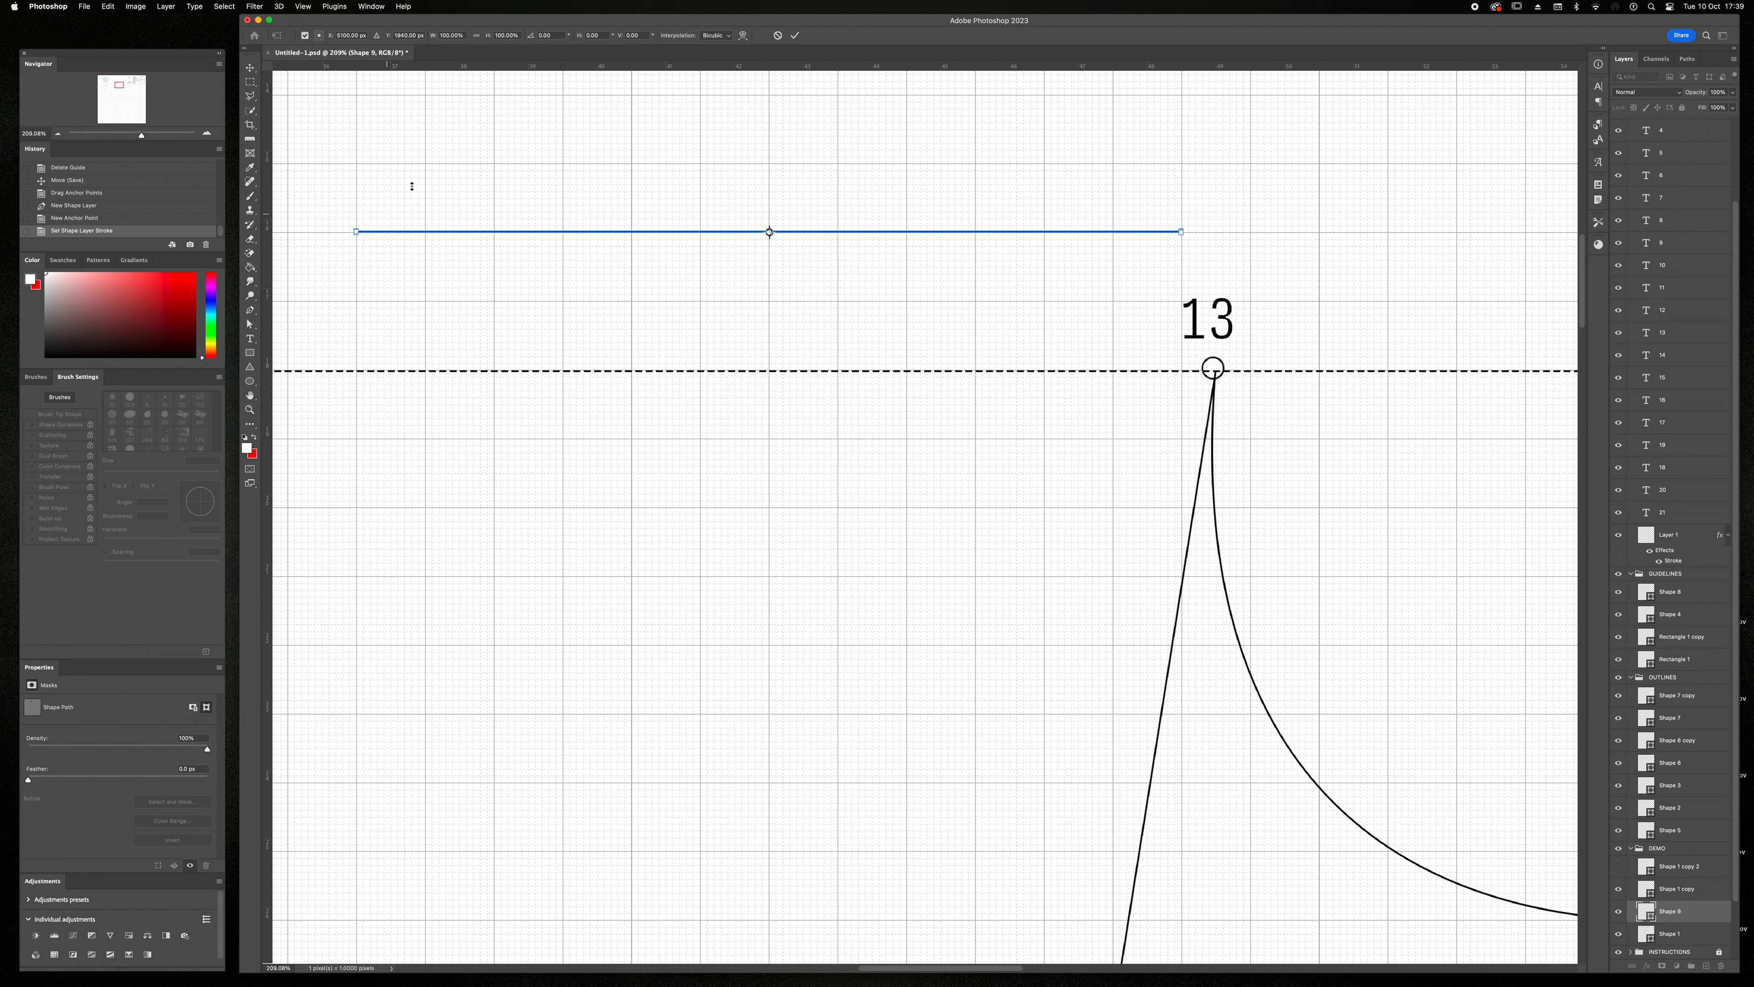
pyautogui.write('-23')
pyautogui.press('Return')
pyautogui.moveTo(996, 146); pyautogui.dragTo(1067, 438)
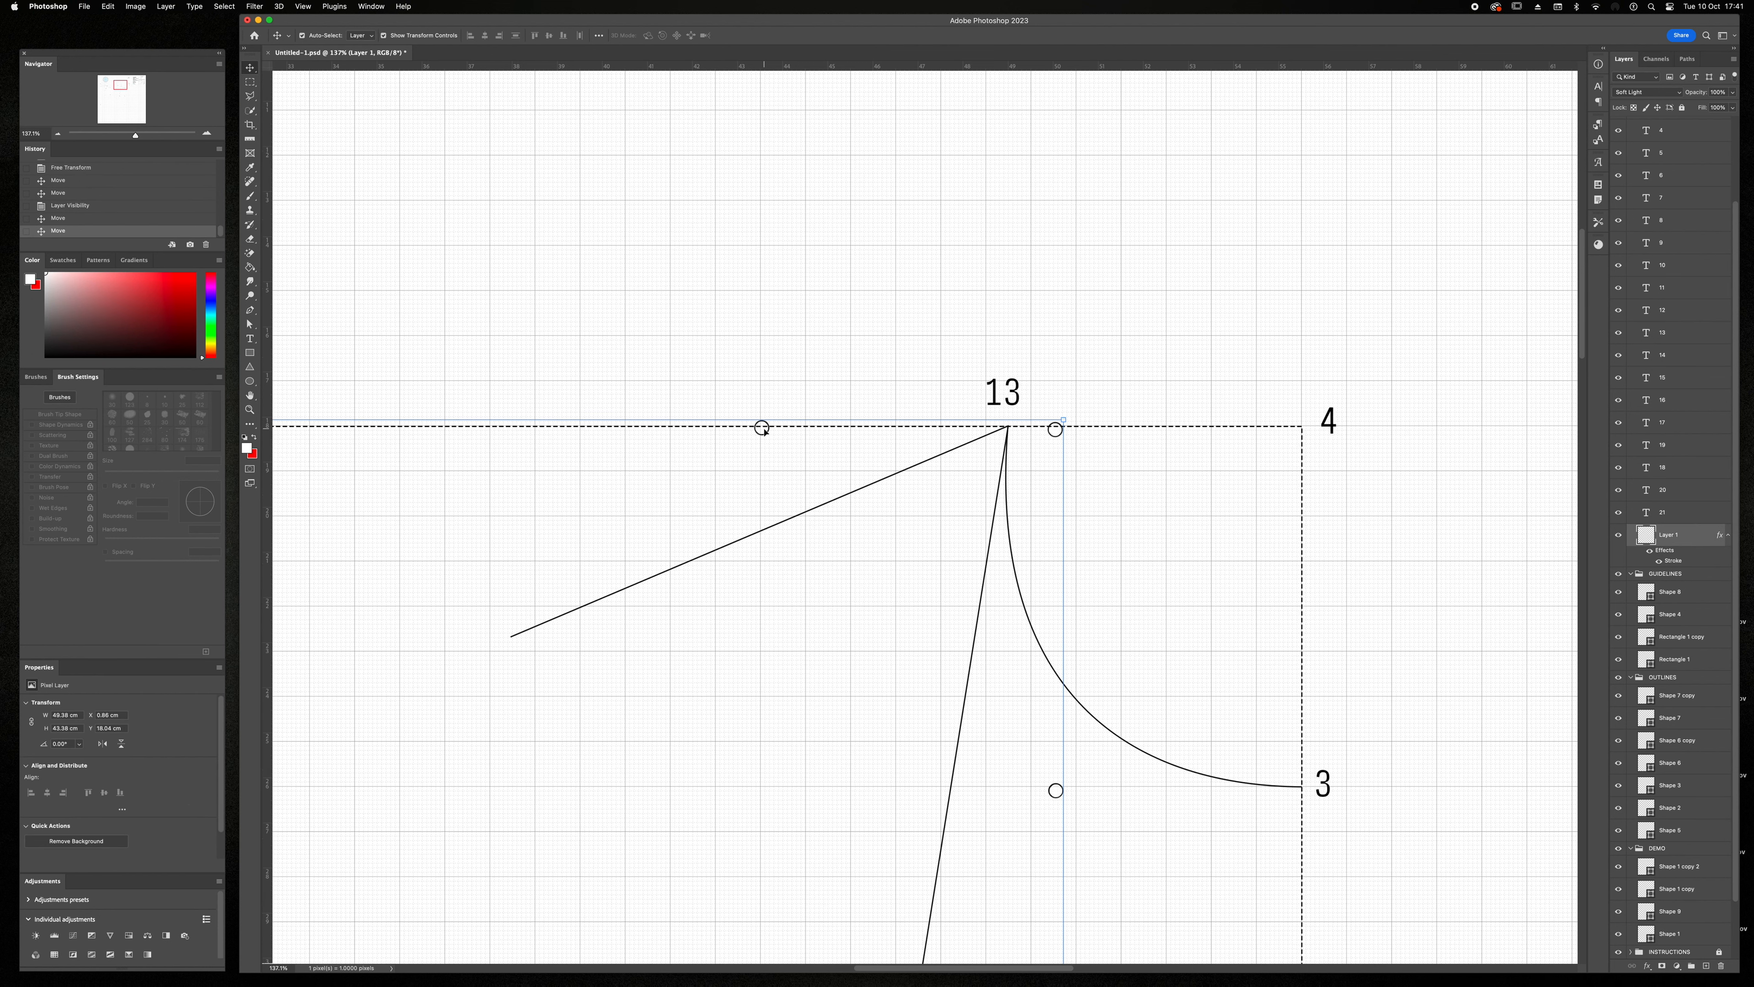
pyautogui.press('super+z')
# - Measure about 6.5 cm from point 13 along the dashed line, away from point 4, and place a vertical guide there
pyautogui.press('i')
pyautogui.moveTo(1008, 426); pyautogui.dragTo(714, 427)
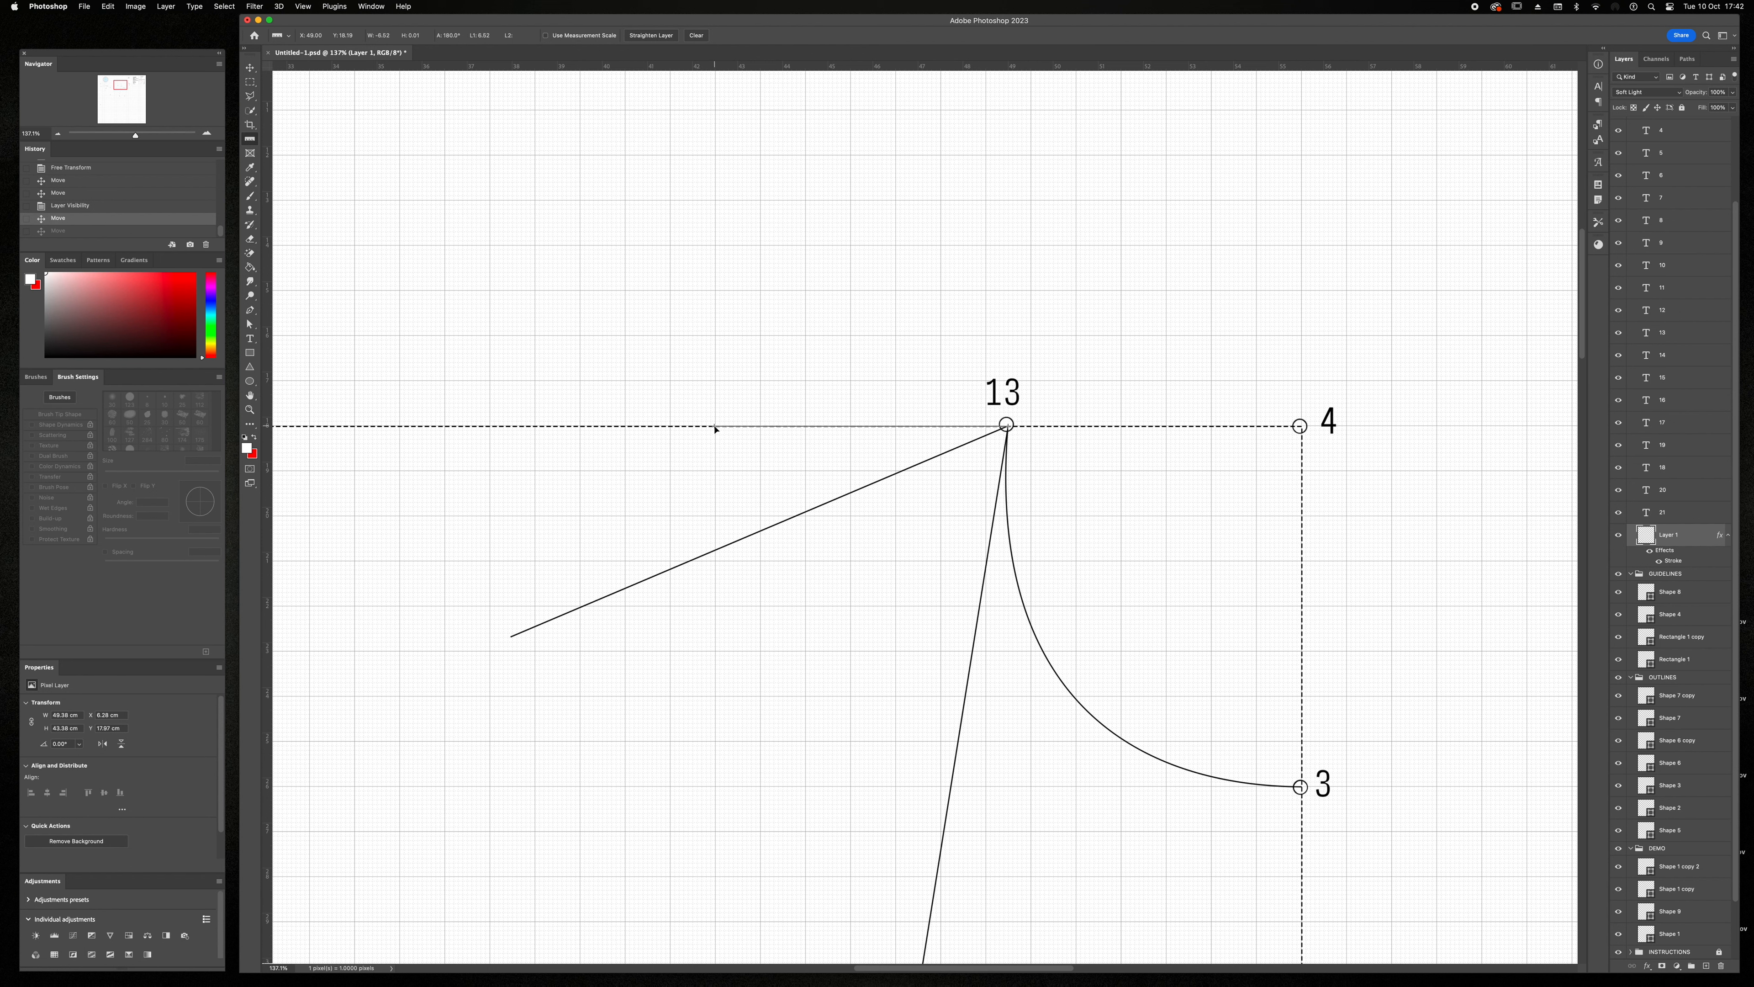
pyautogui.moveTo(267, 462); pyautogui.dragTo(716, 485)
# - Brush point circles where the guide crosses the dashed line and at the outer end of the angled shoulder line
pyautogui.press('b')
pyautogui.click(715, 426)
pyautogui.click(513, 637)
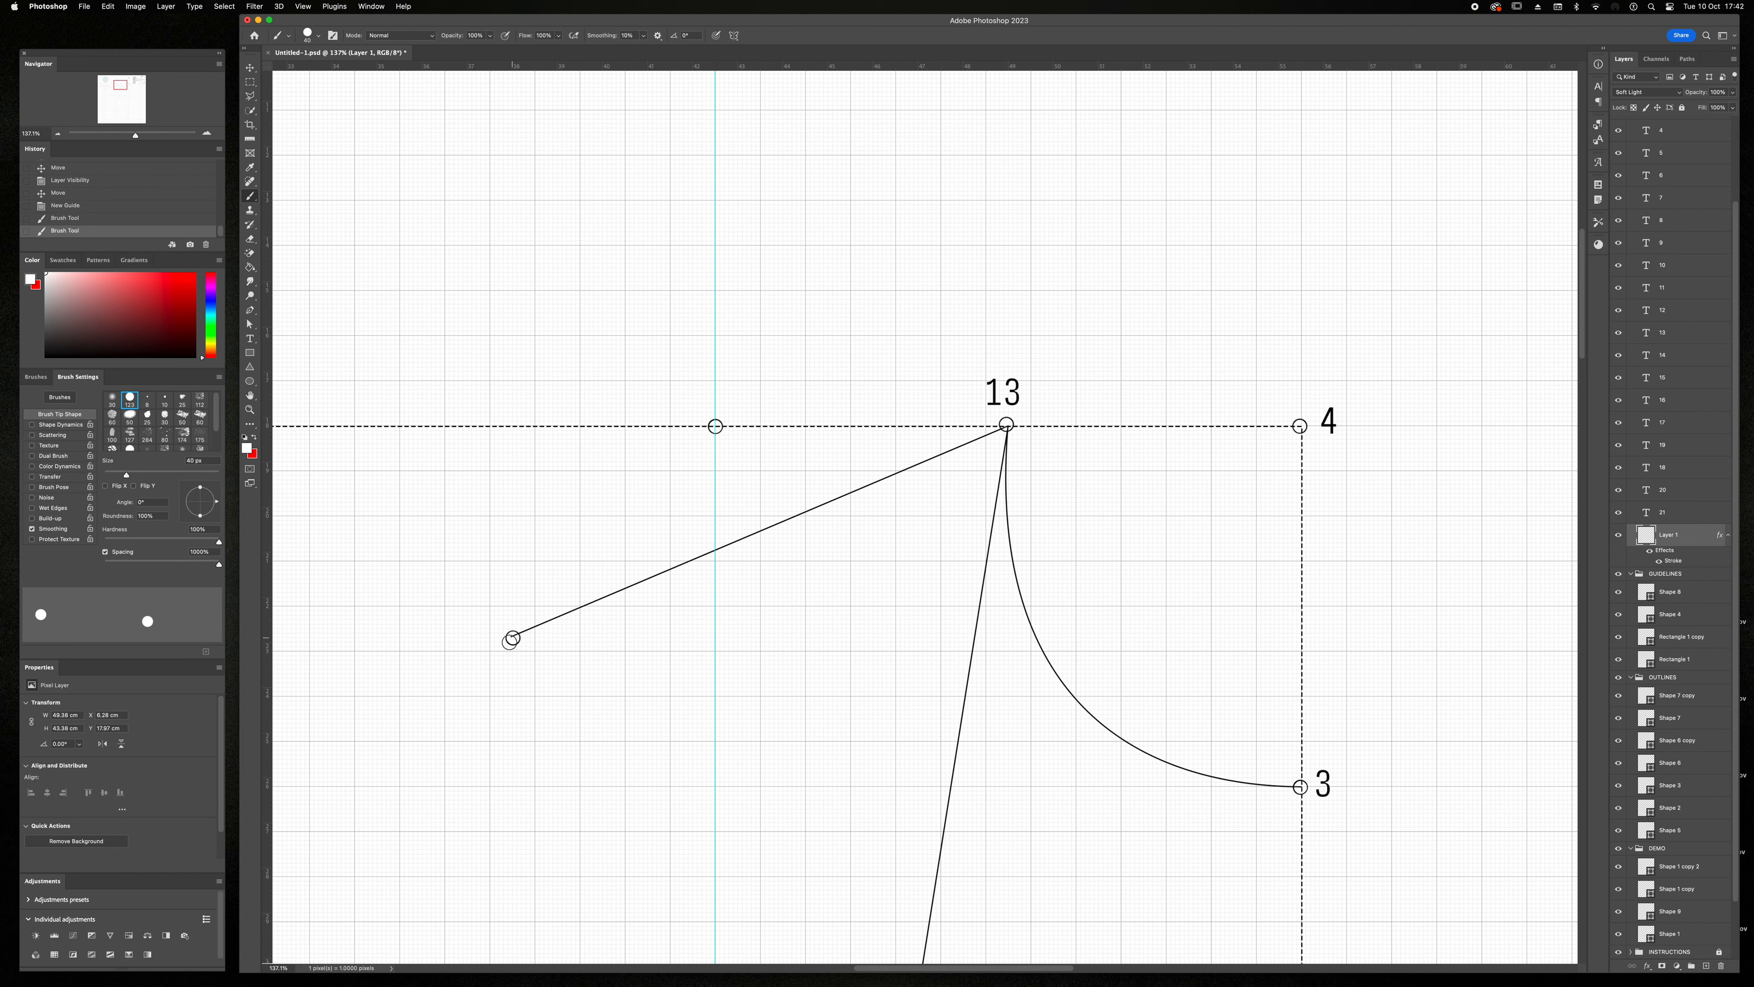
# - Label the shoulder line's outer point 22 and the point on the guide 23
pyautogui.press('t')
pyautogui.click(509, 664)
pyautogui.write('22')
pyautogui.moveTo(516, 697); pyautogui.dragTo(509, 701)
pyautogui.click(771, 35)
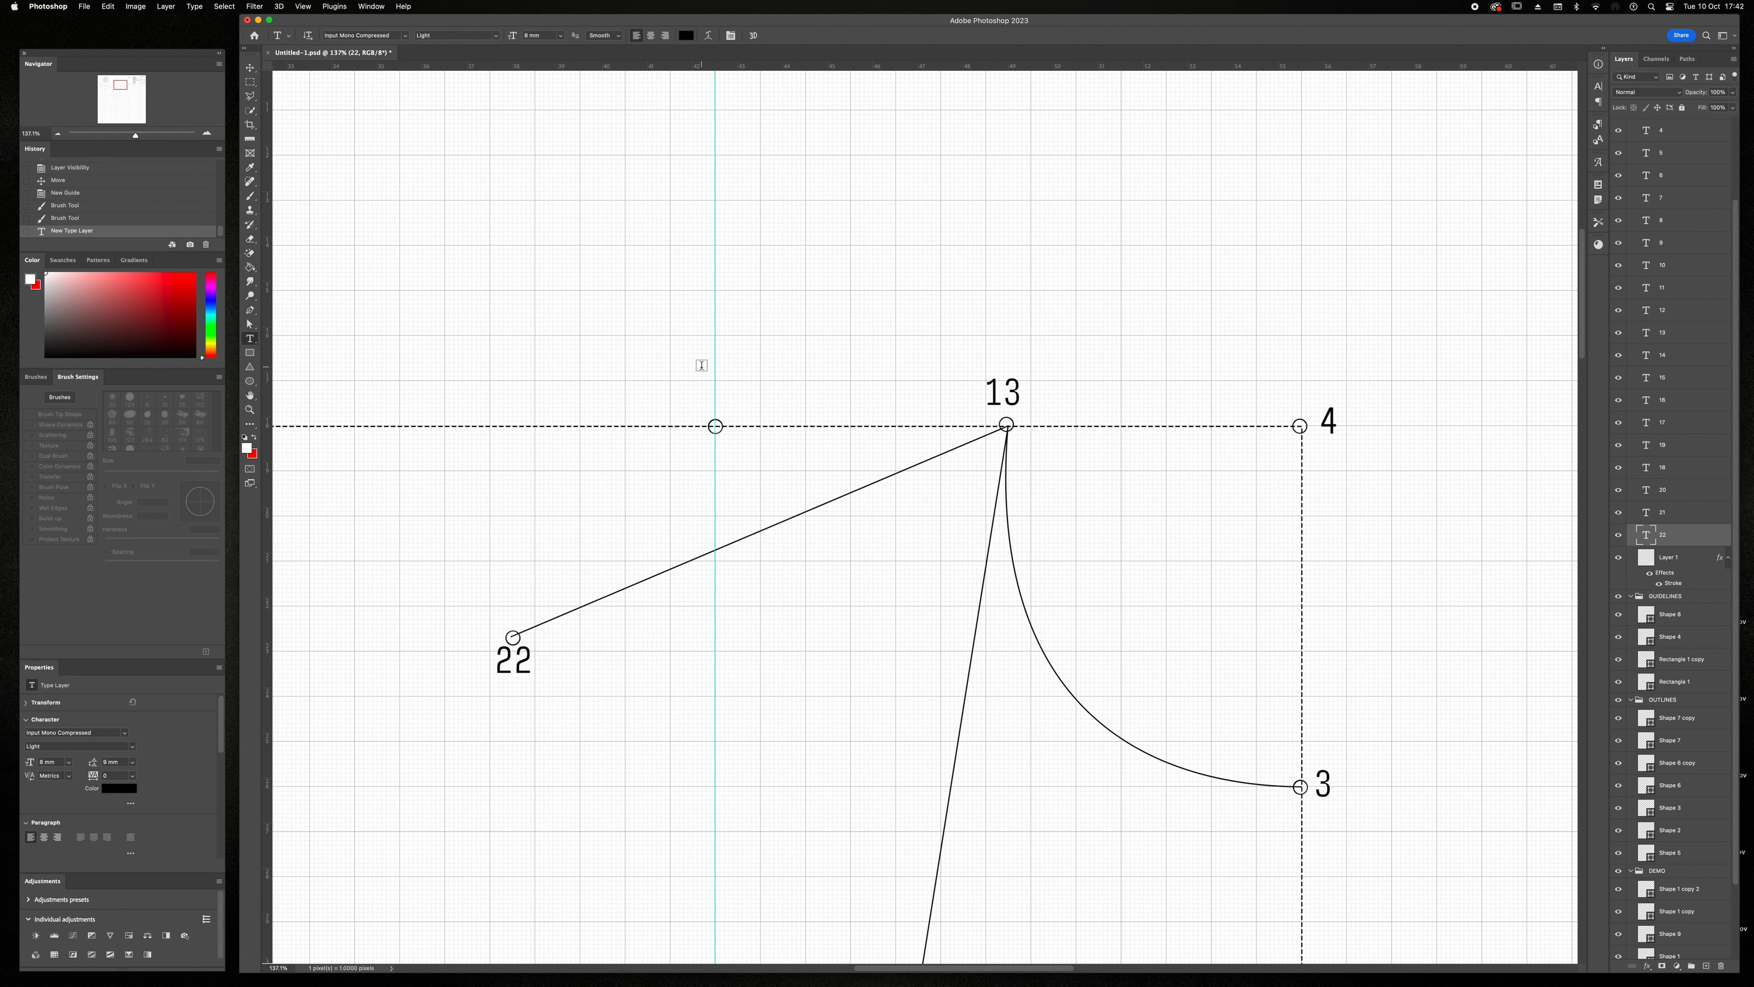
pyautogui.click(699, 404)
pyautogui.write('23')
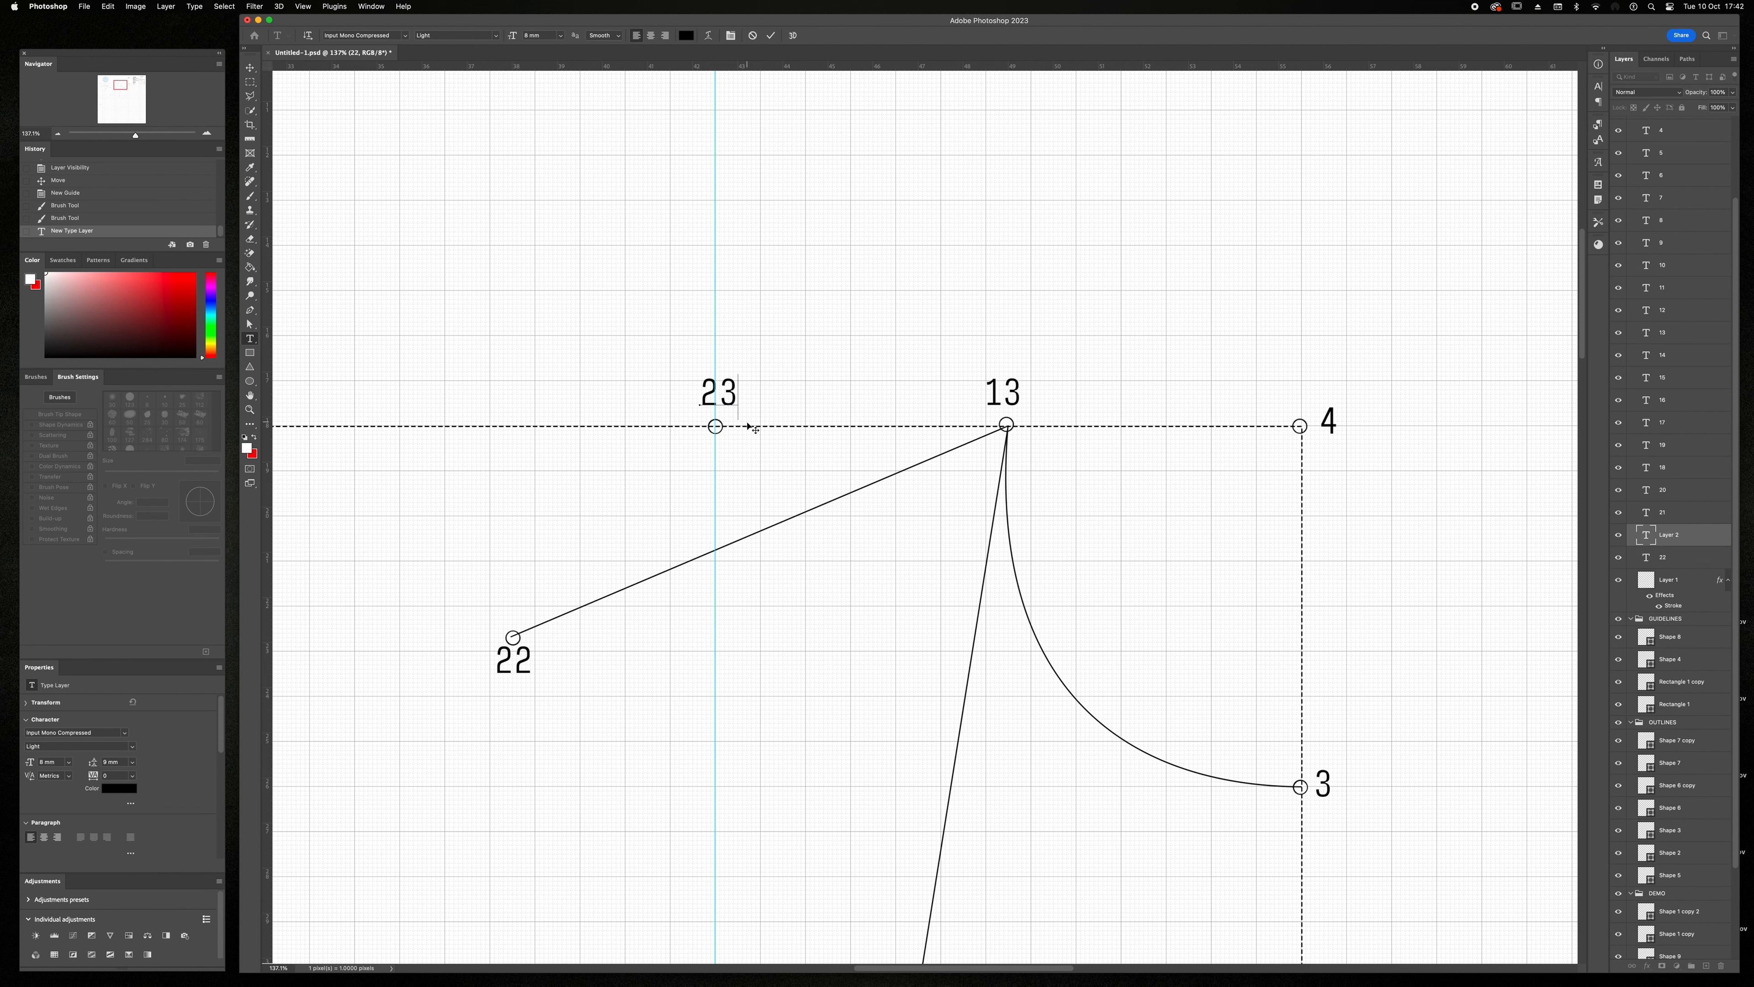
pyautogui.click(770, 35)
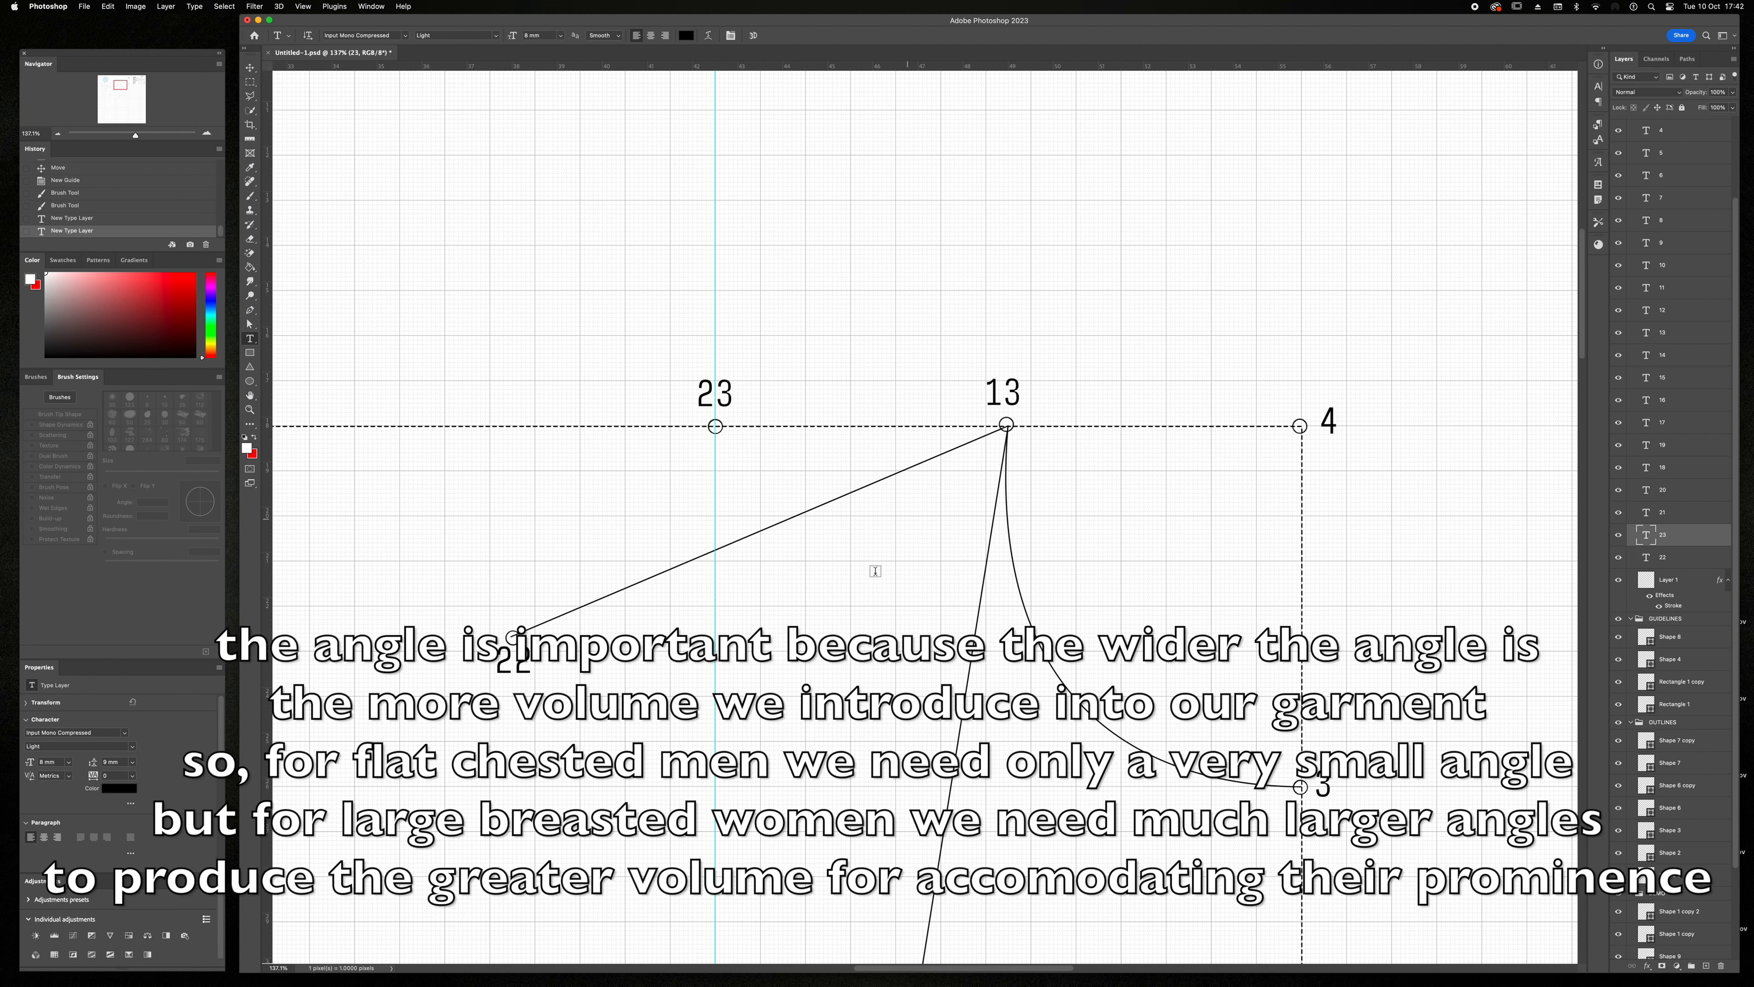
# - Continue the 13-12 line's path with the Pen tool from point 12 to point 23
pyautogui.press('v')
pyautogui.click(969, 676)
pyautogui.scroll(-10, 901, 730)
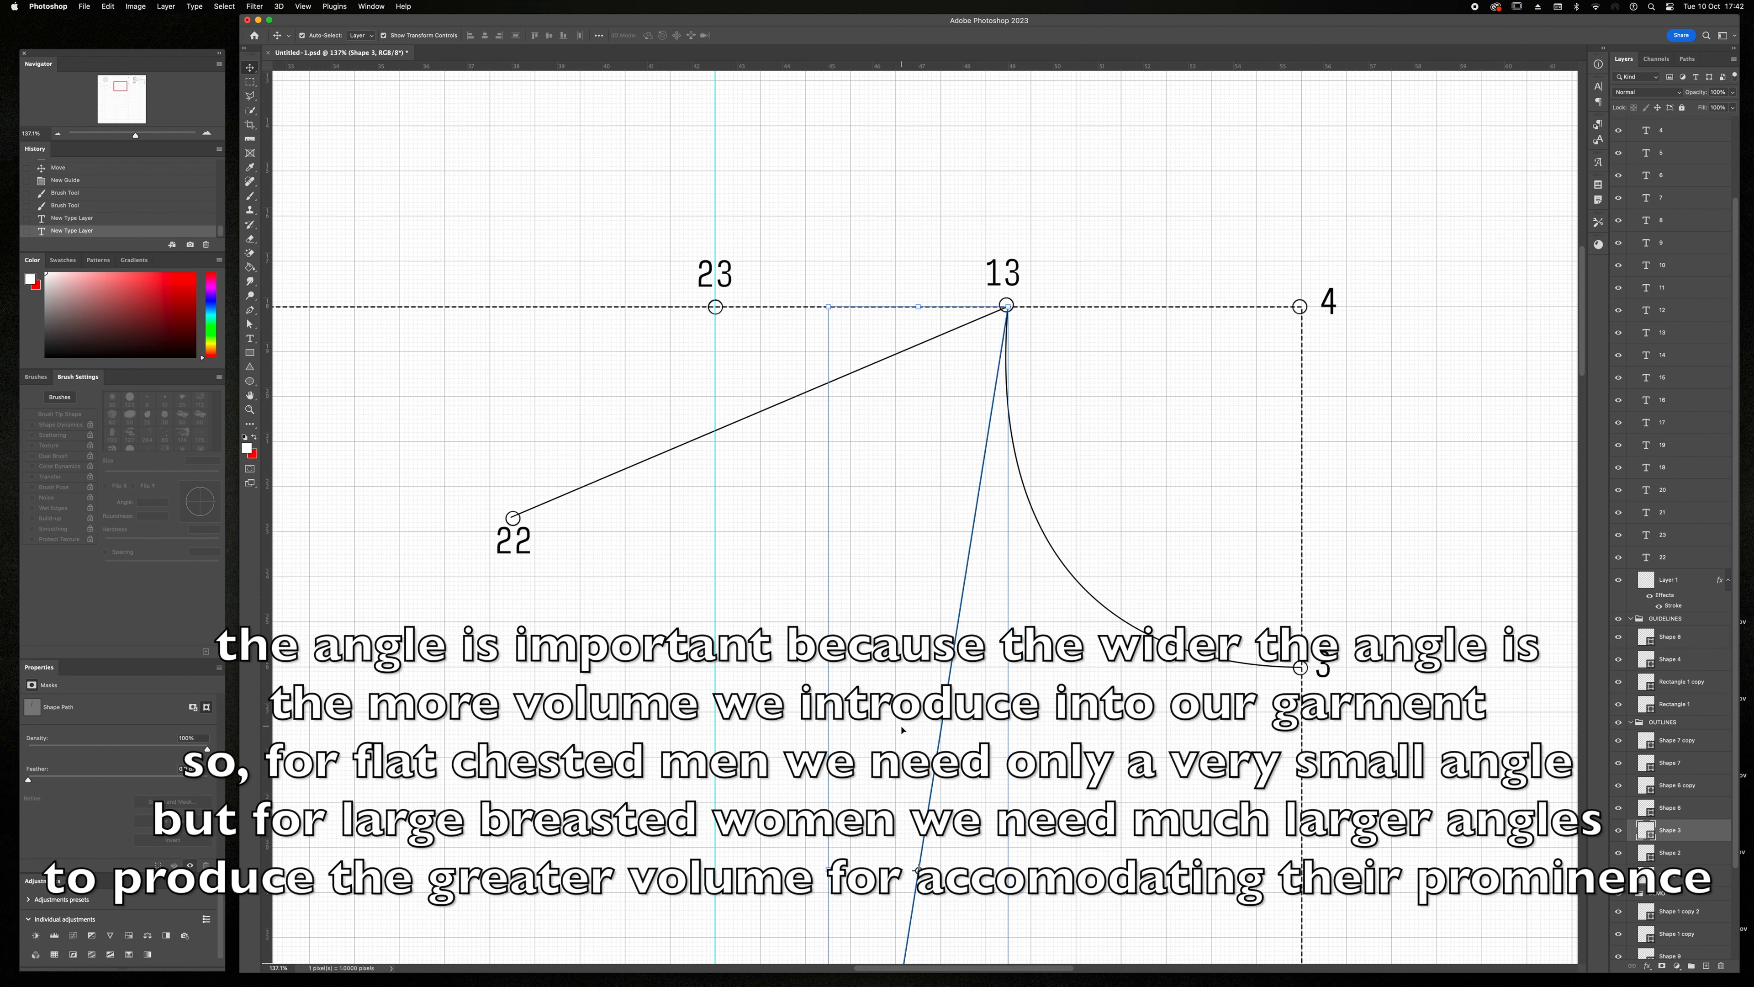
pyautogui.scroll(-5, 901, 729)
pyautogui.press('a')
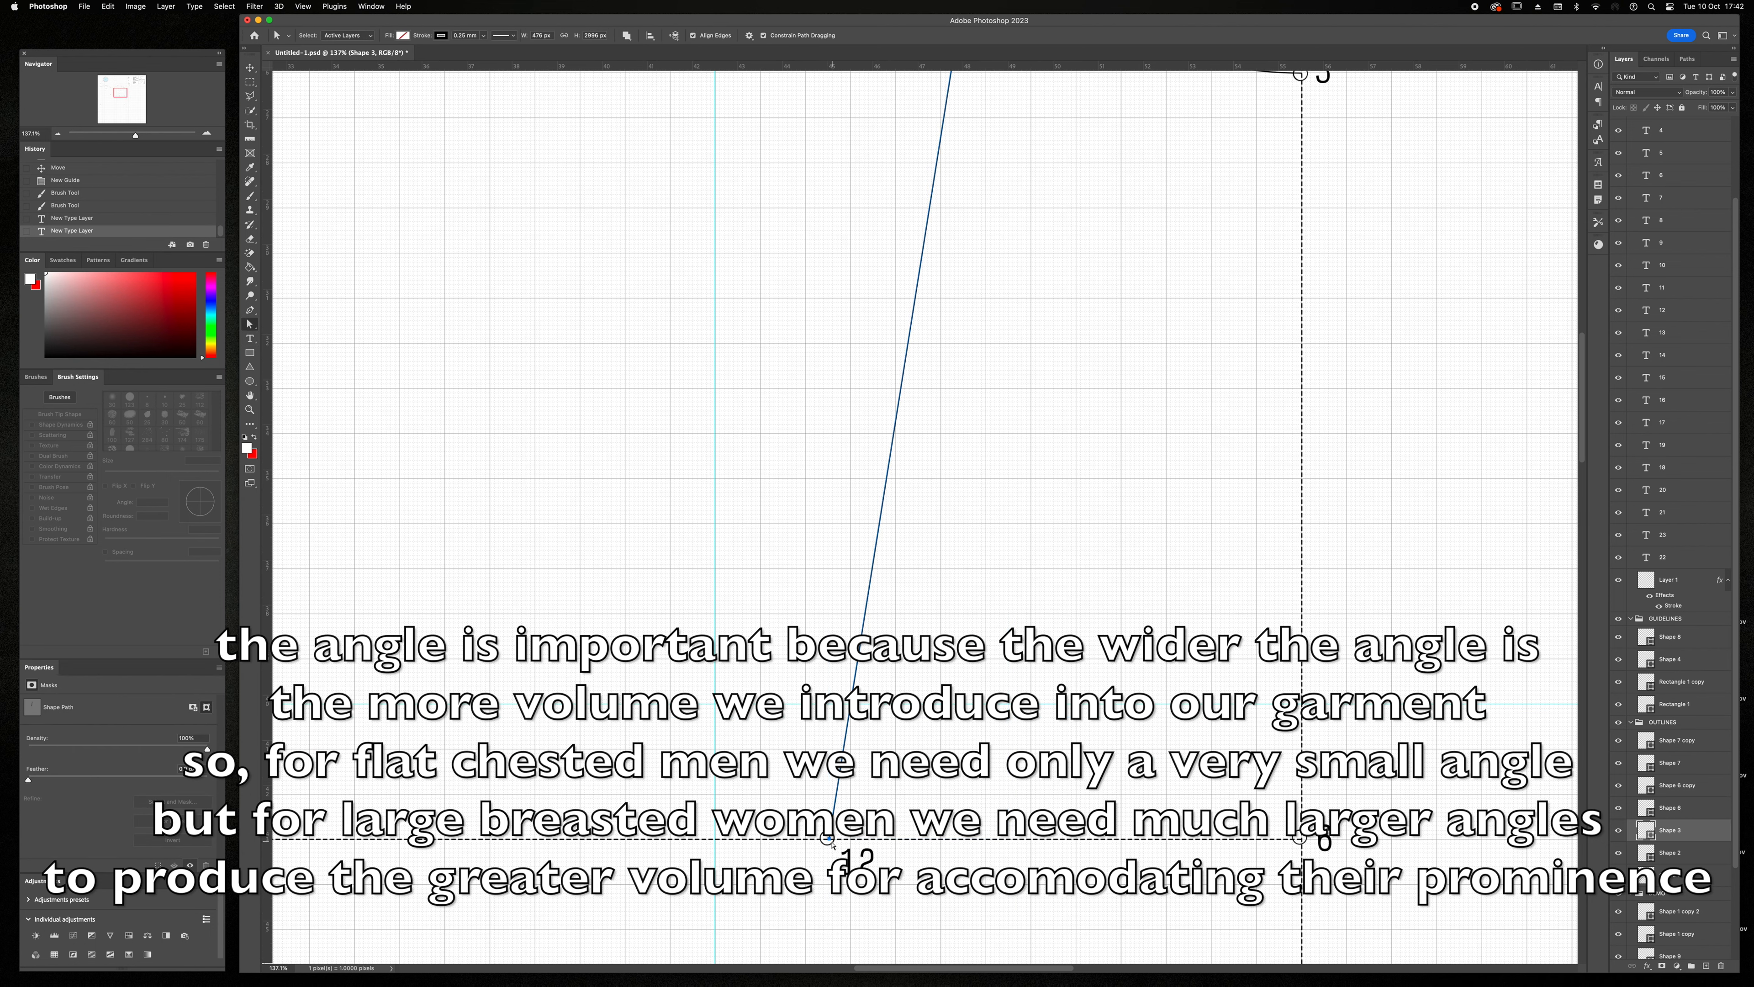
pyautogui.press('p')
pyautogui.click(829, 840)
pyautogui.scroll(10, 832, 841)
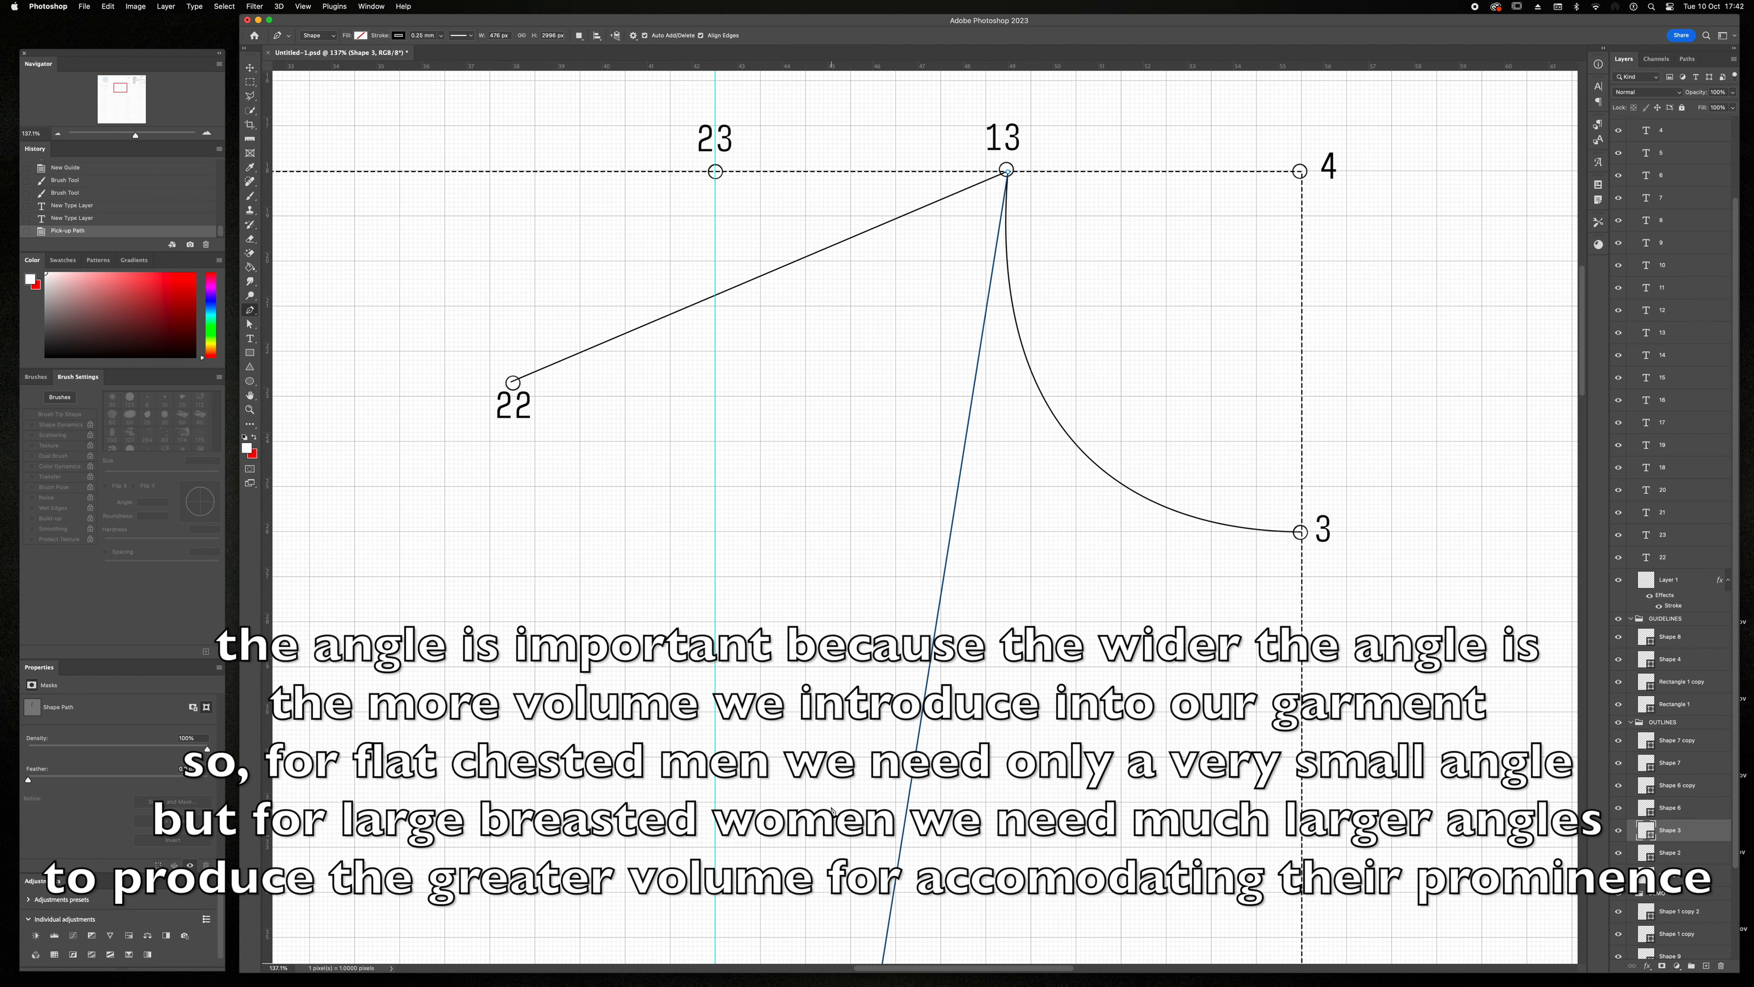
pyautogui.click(717, 172)
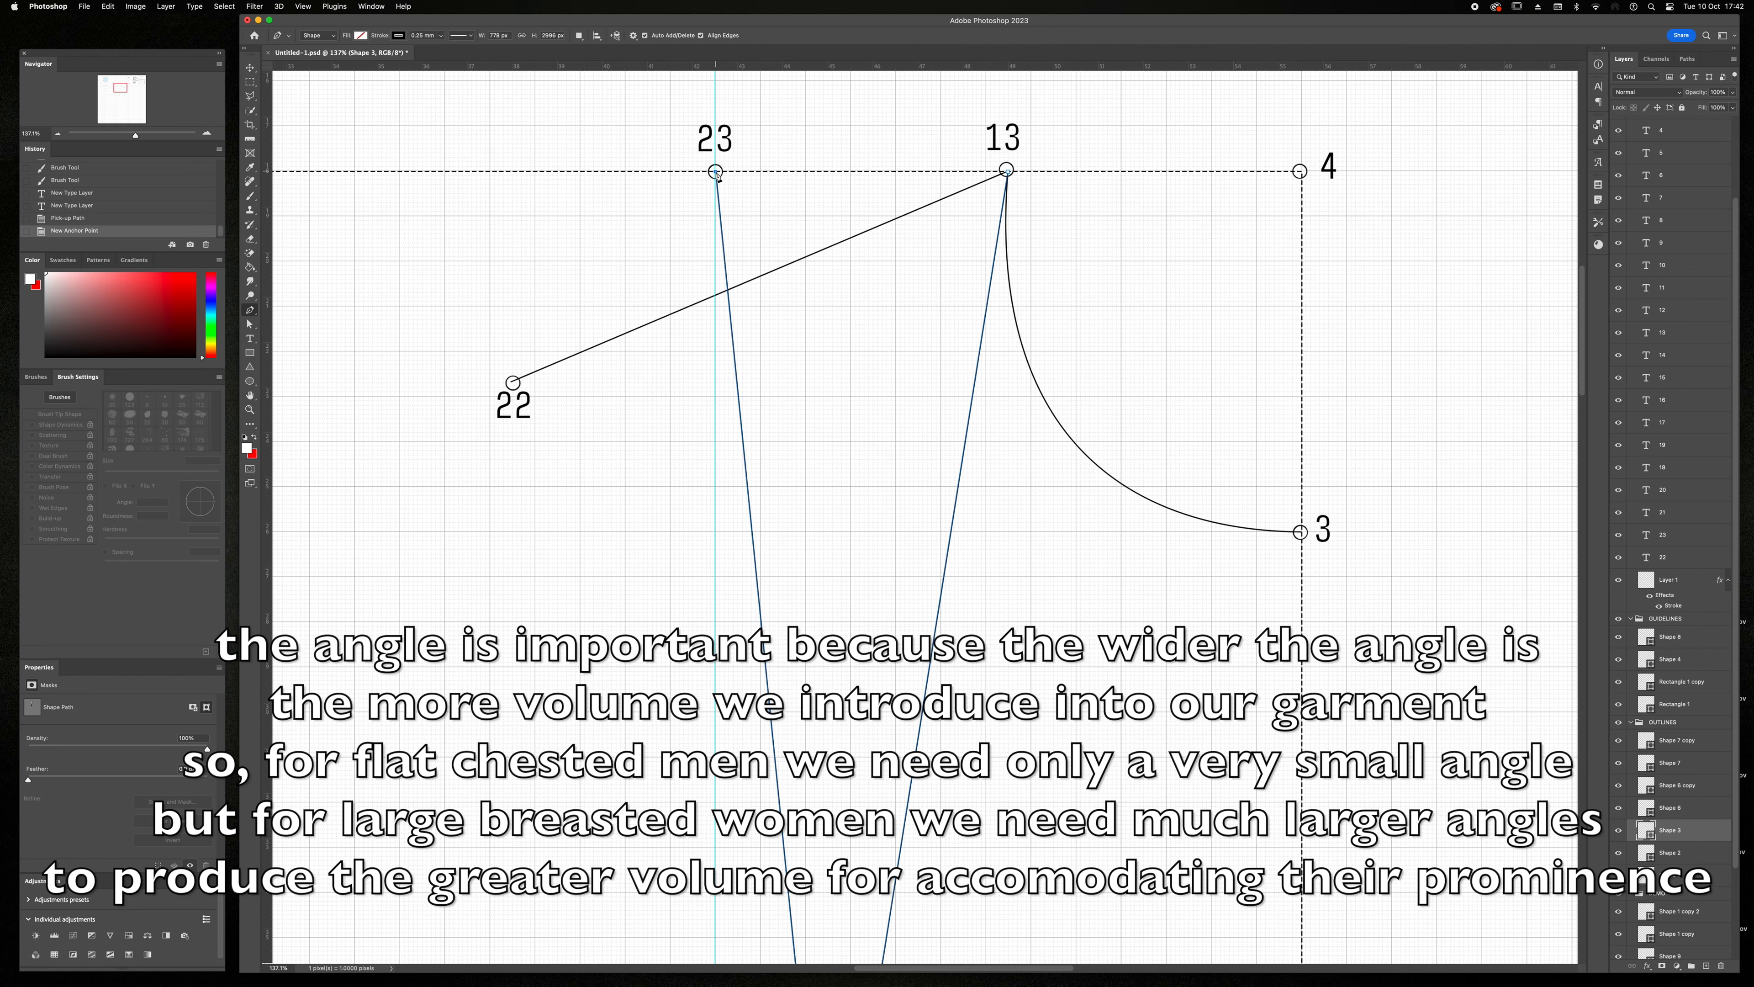
# - Move the red marker line in the written instructions beneath the 23-24 entry
pyautogui.hscroll(15, 915, 321)
pyautogui.scroll(5, 690, 332)
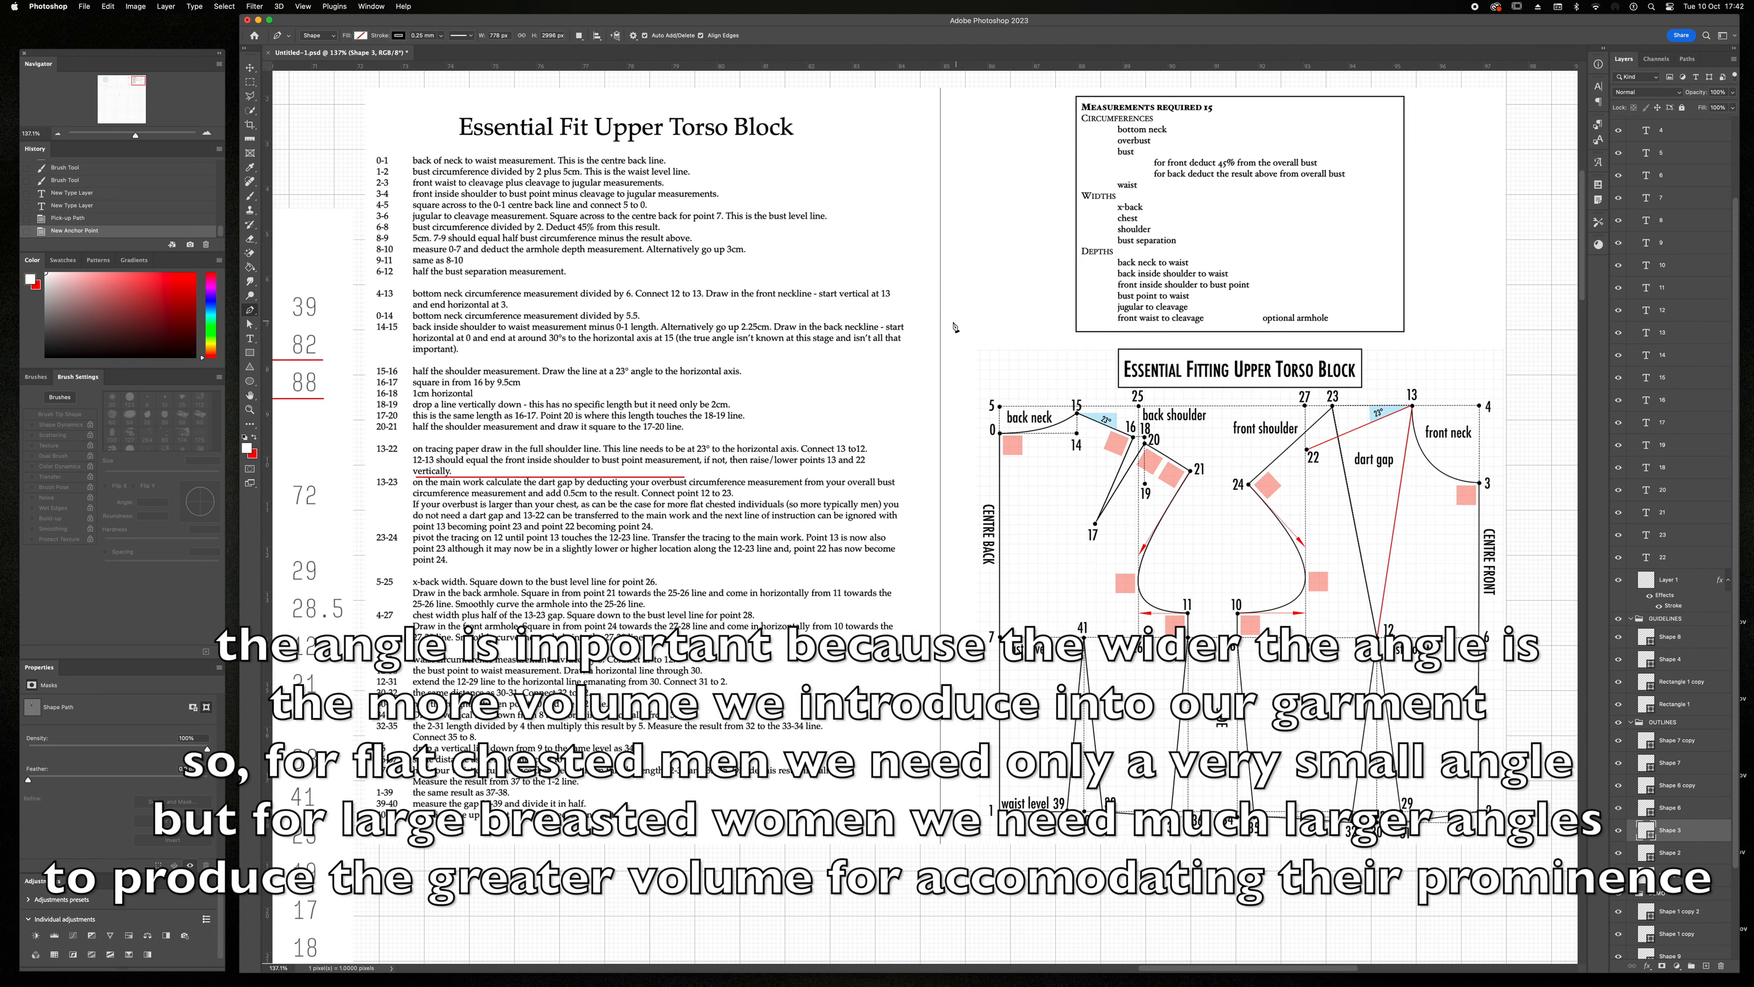
pyautogui.press('v')
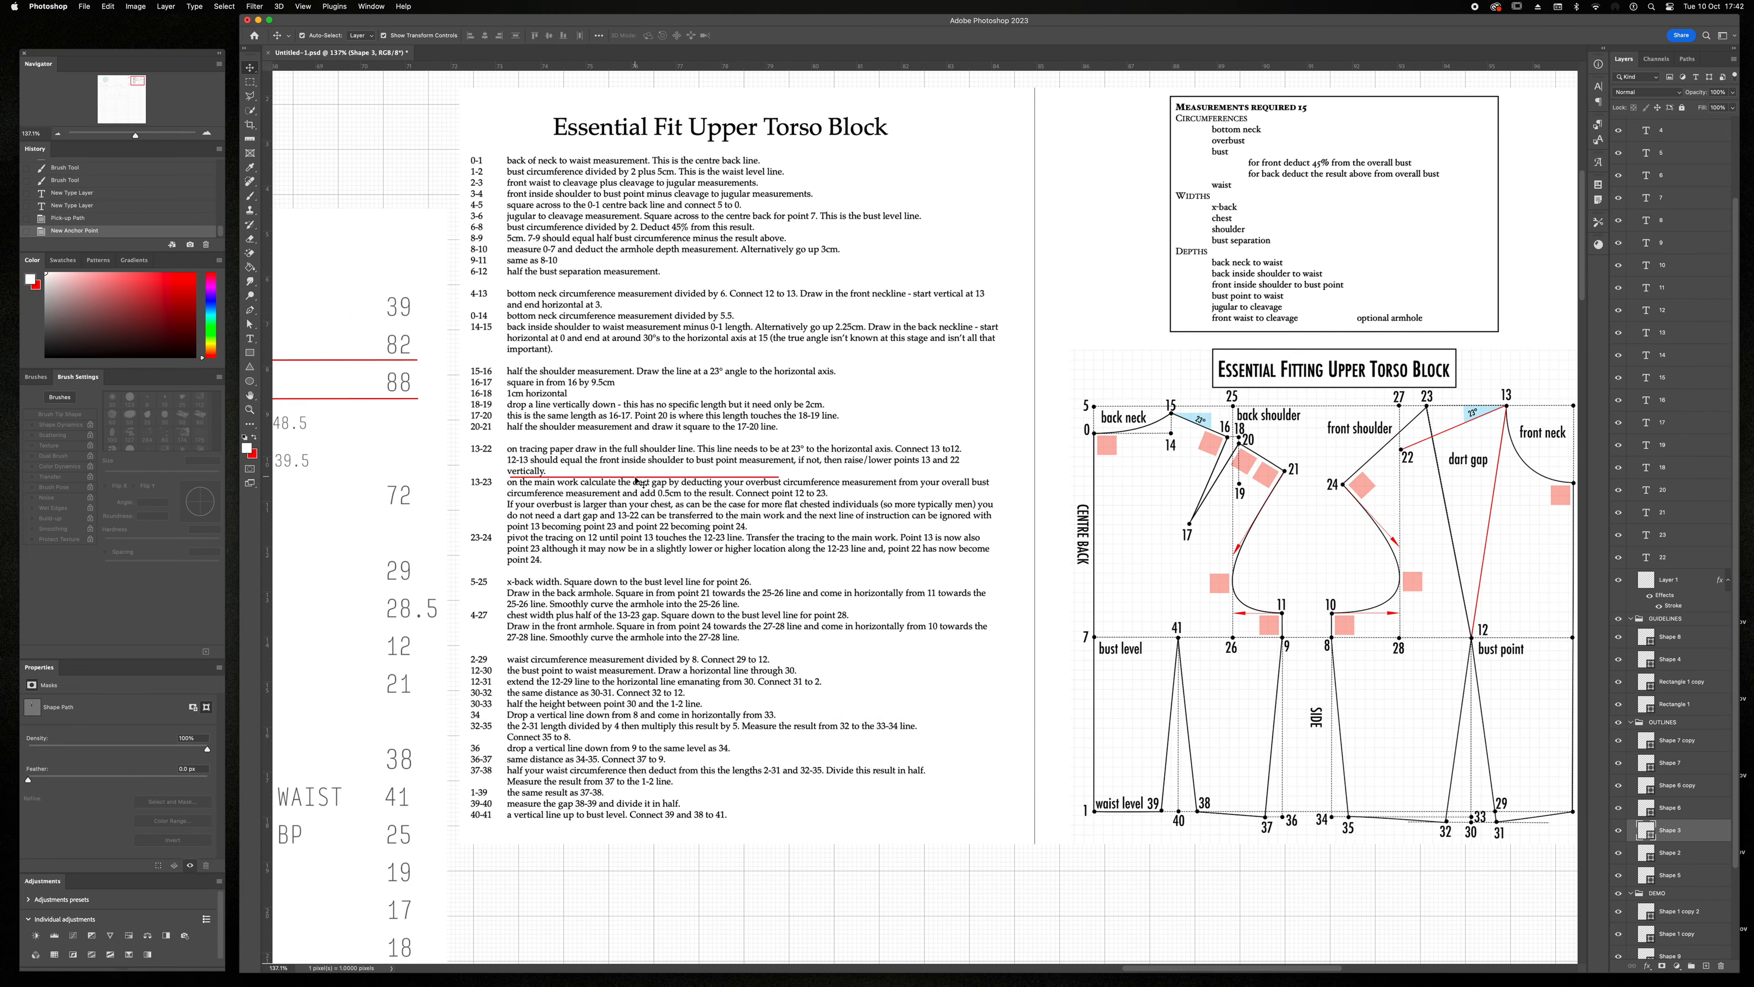
pyautogui.click(641, 484)
pyautogui.moveTo(642, 484); pyautogui.dragTo(632, 566)
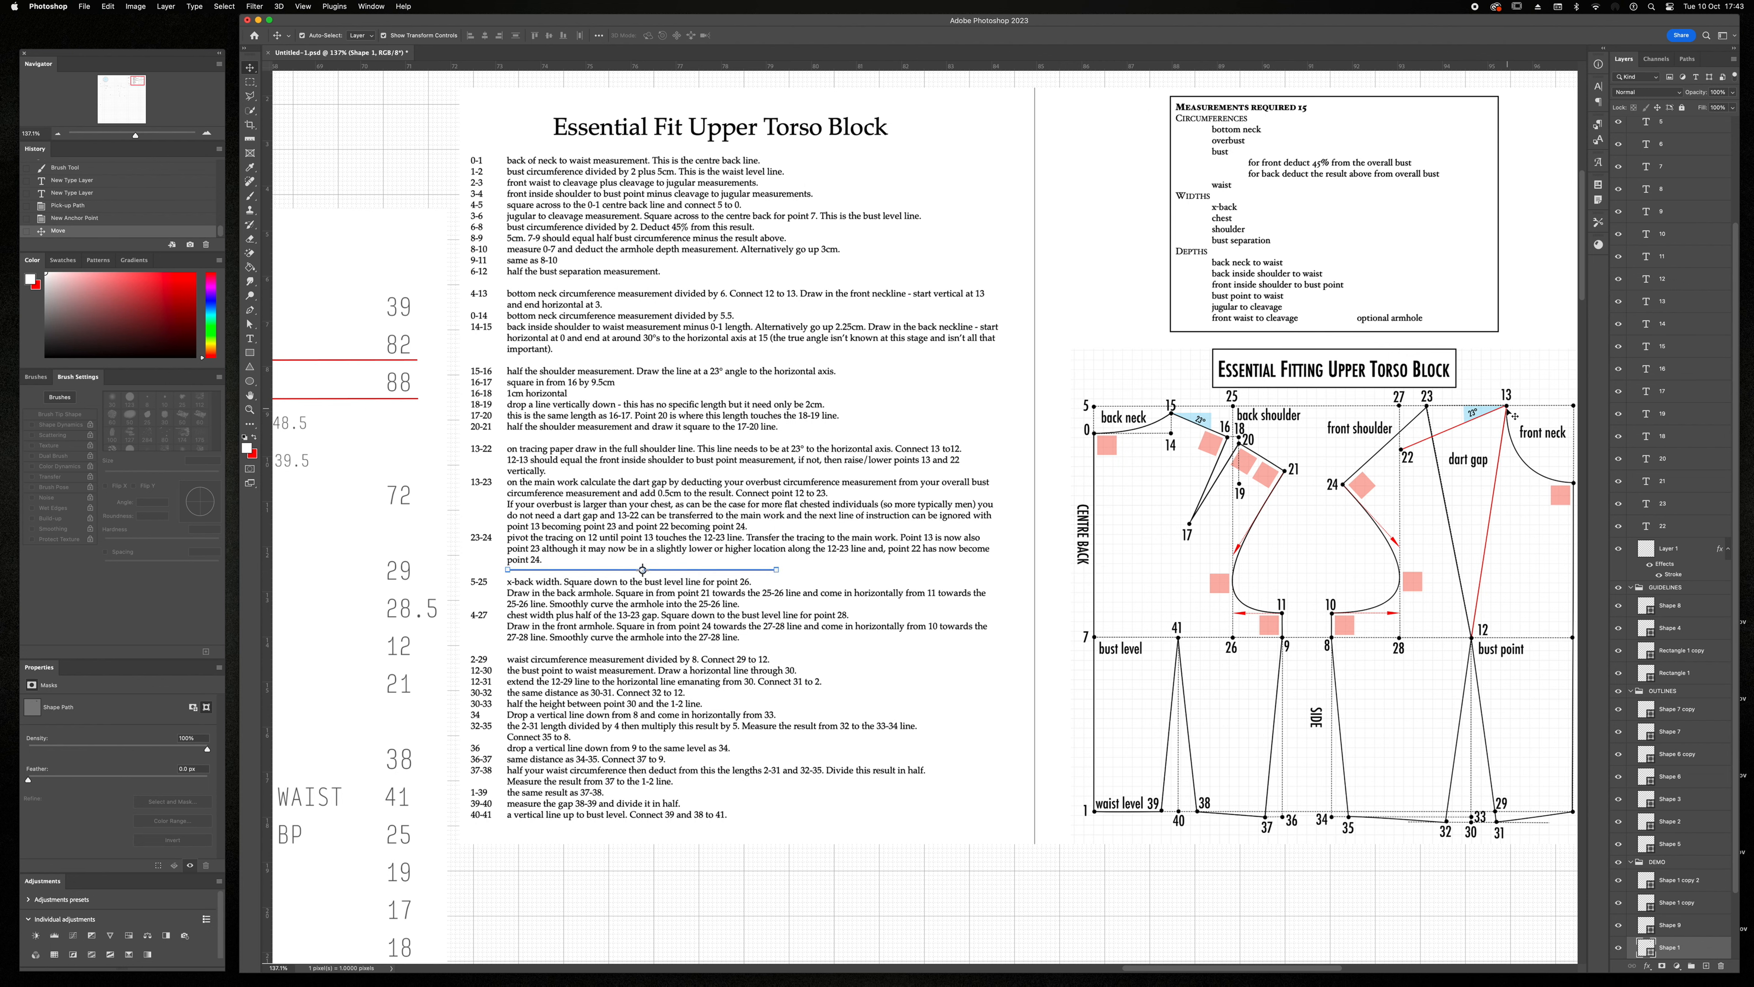
# - Duplicate the 13-12-23 line layer and delete the copy's anchor point at 23, leaving only the 12-13 segment
pyautogui.hscroll(-20, 464, 546)
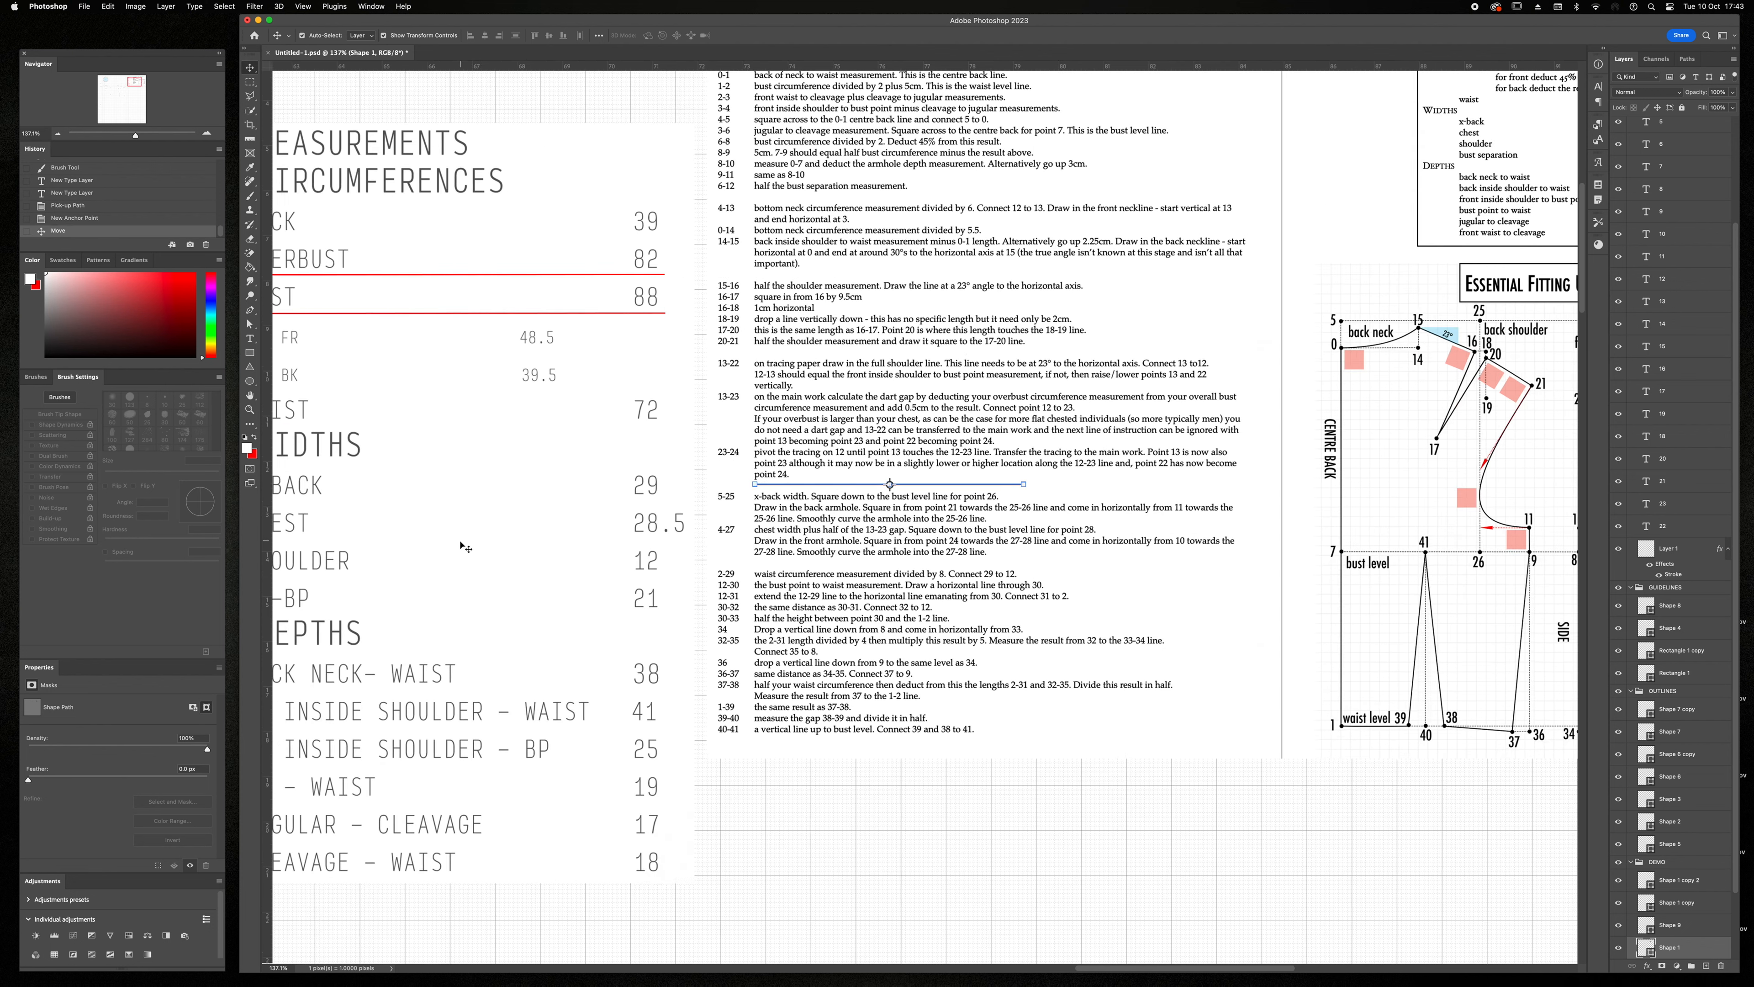
pyautogui.scroll(-10, 466, 546)
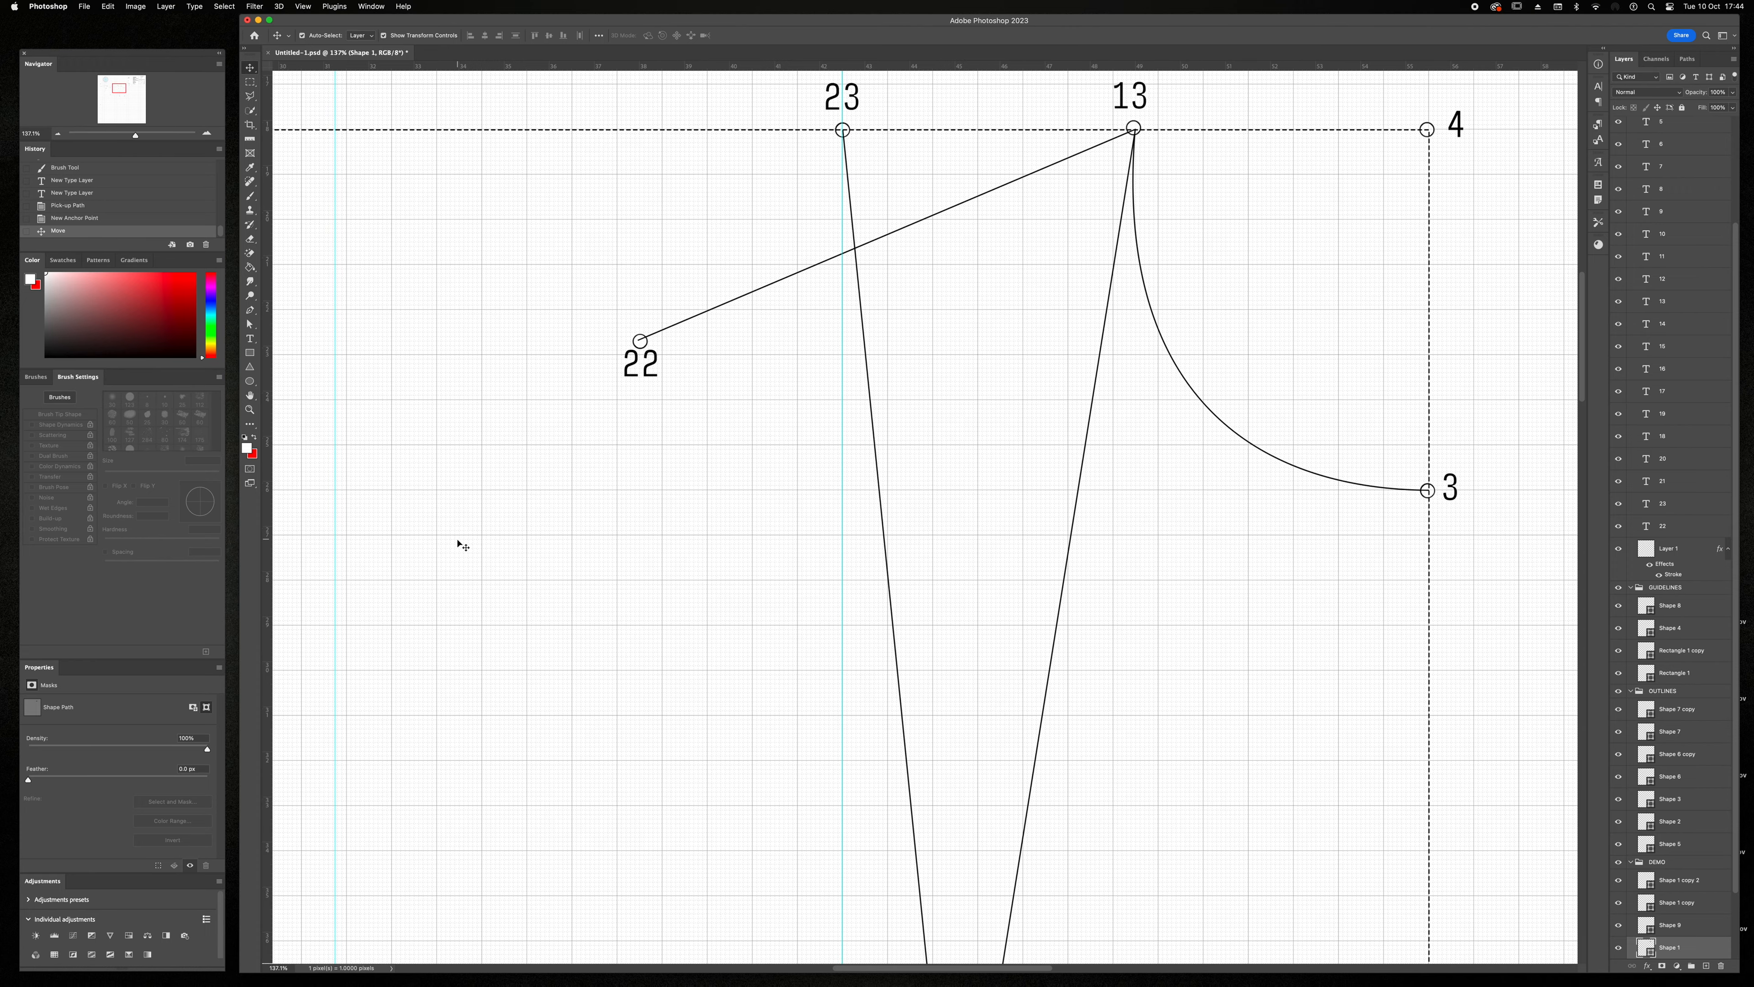
pyautogui.click(1076, 510)
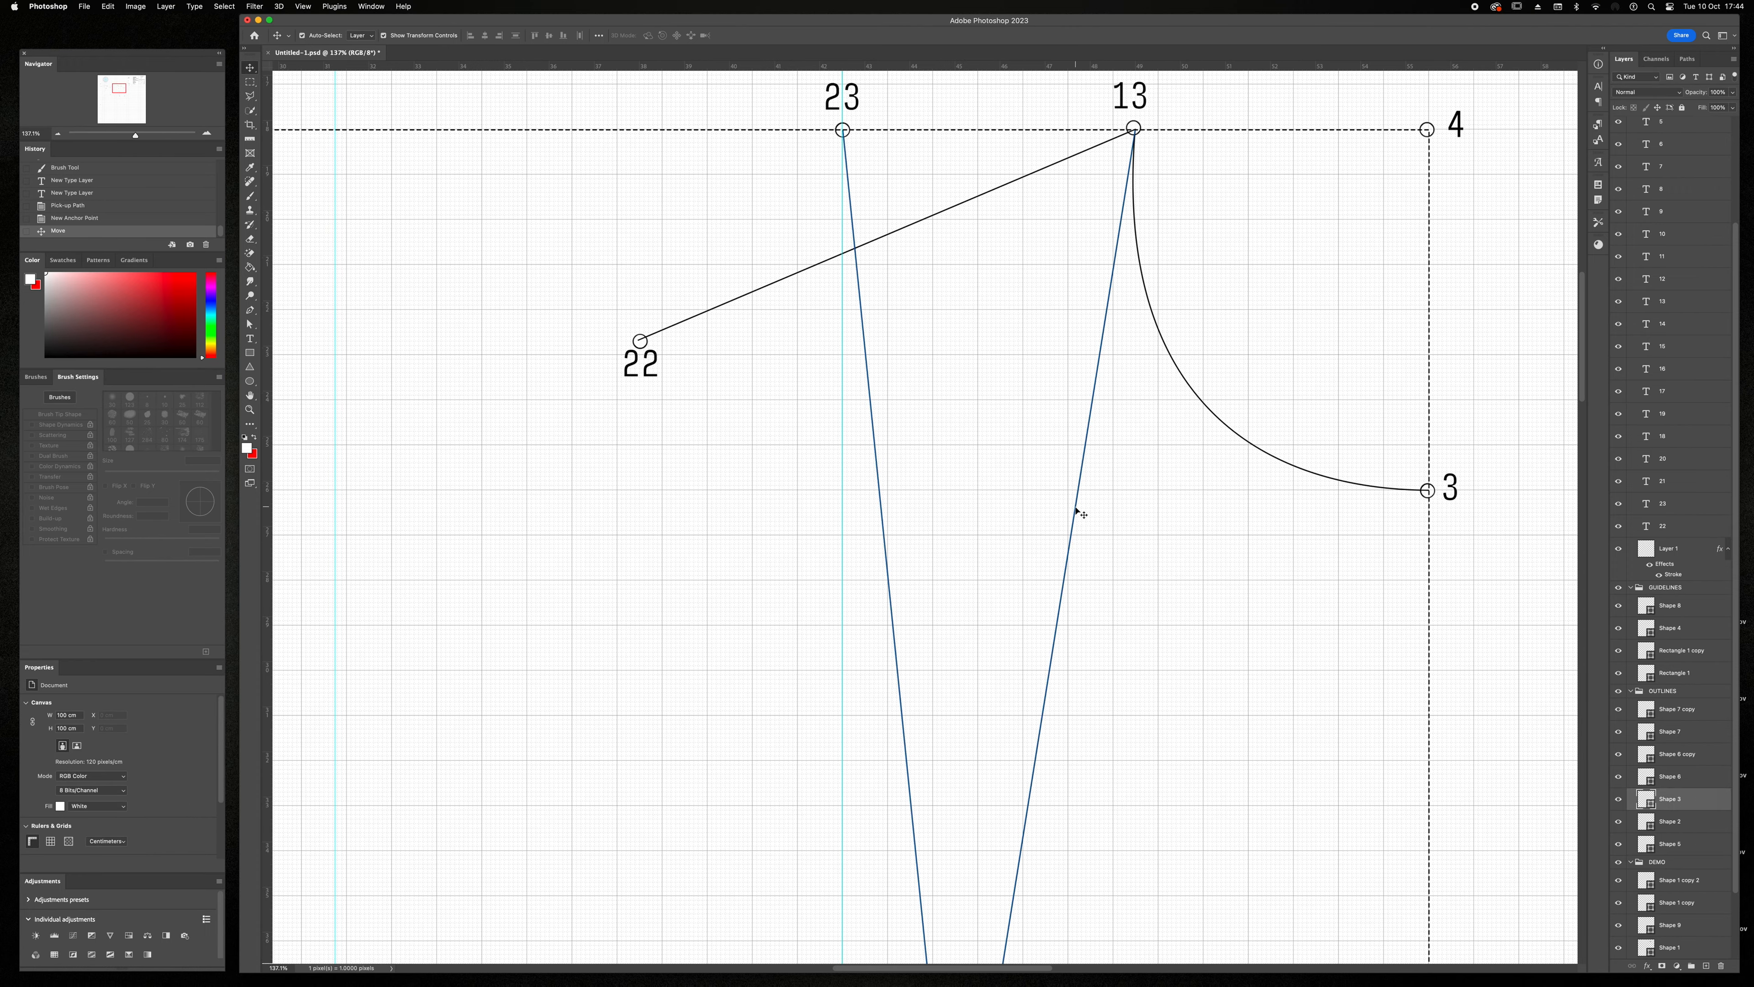
pyautogui.moveTo(1694, 802); pyautogui.dragTo(1705, 966)
pyautogui.press('a')
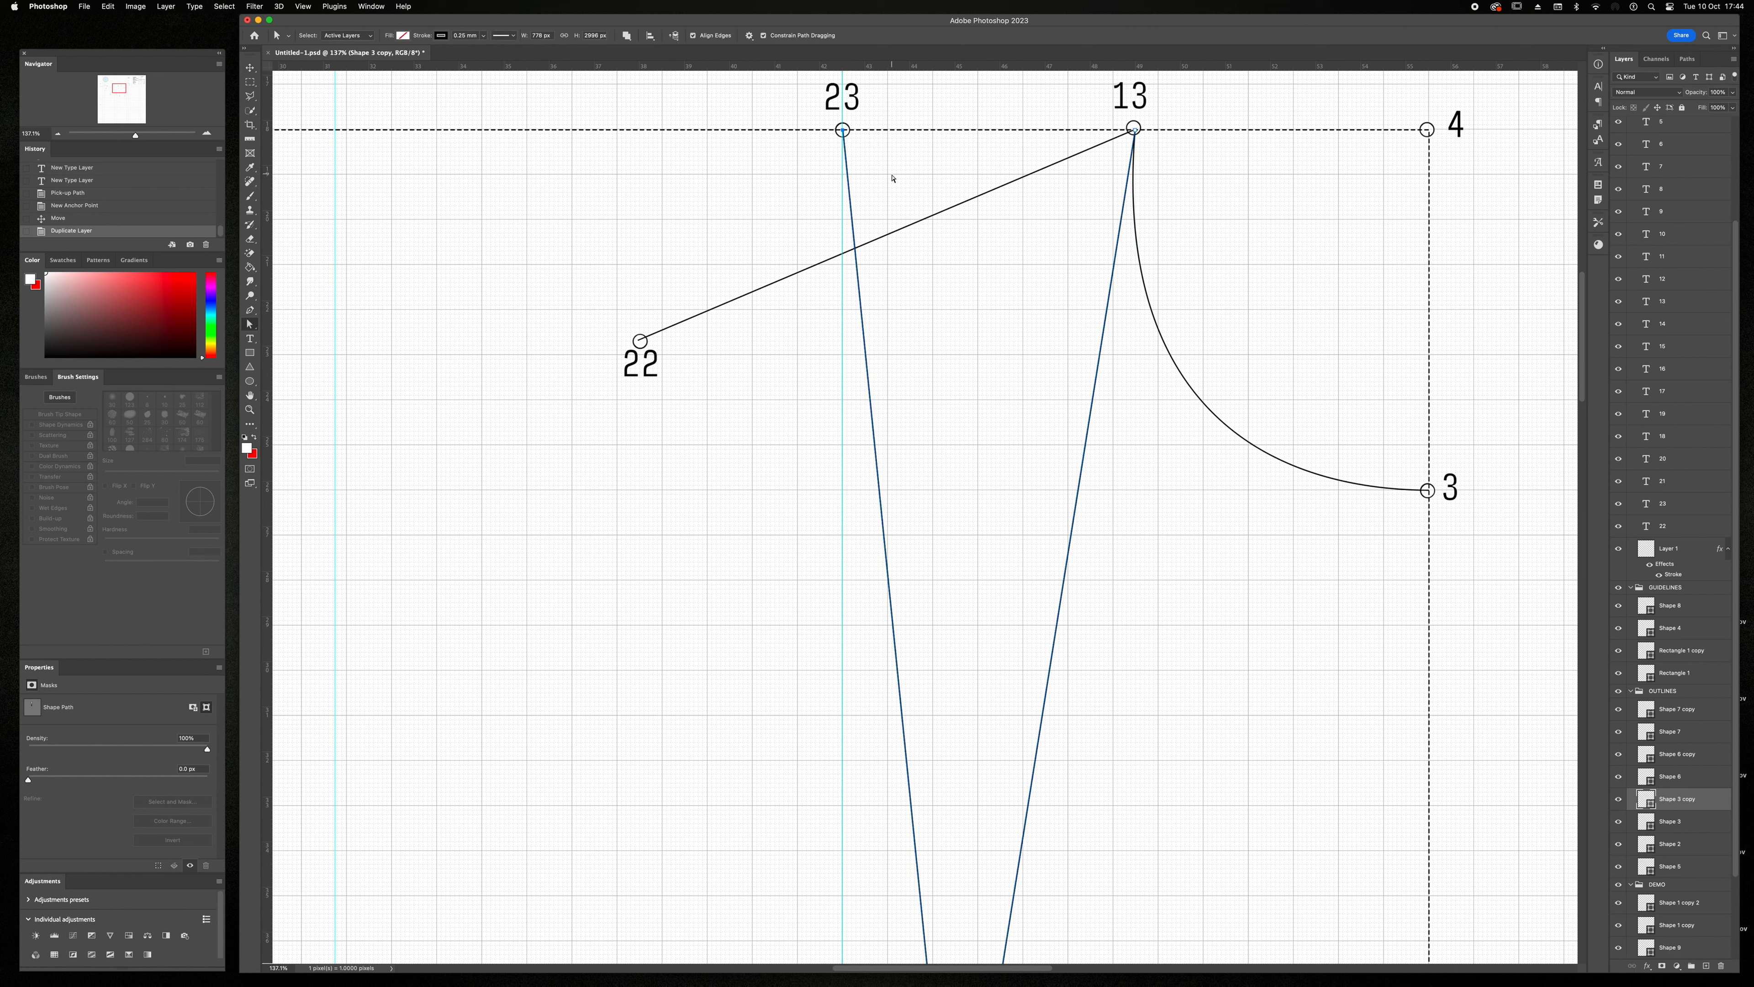
pyautogui.press('BackSpace')
pyautogui.press('v')
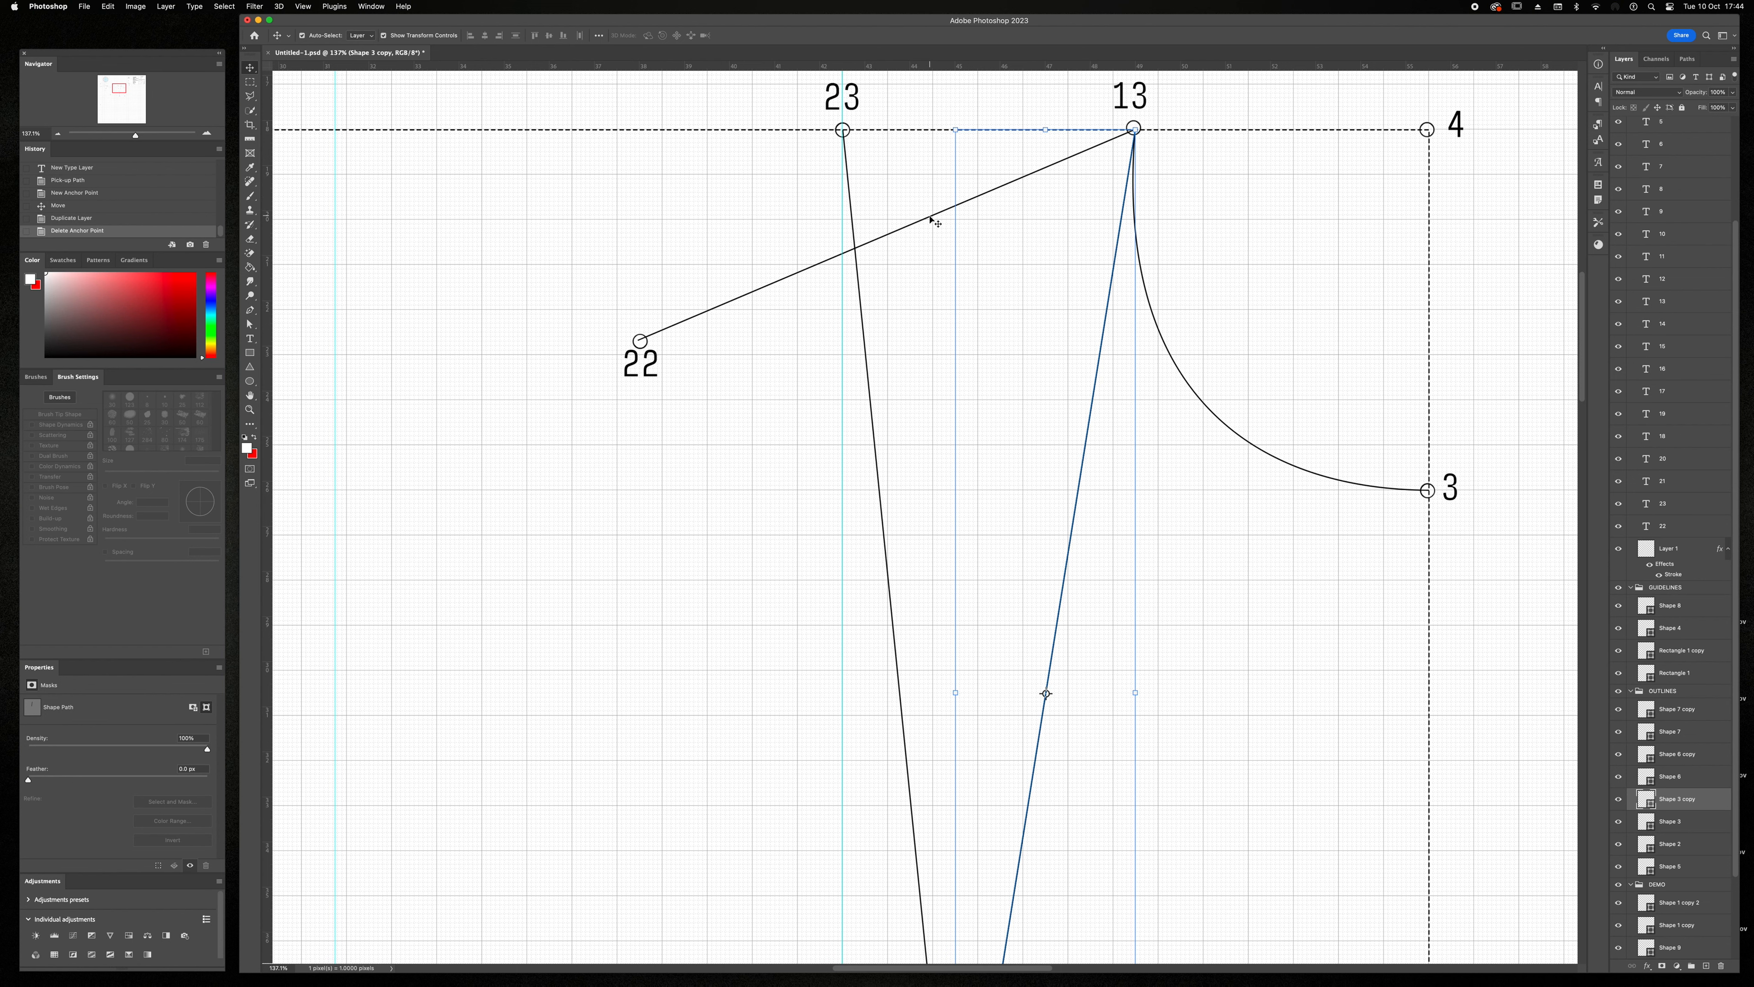
# - Rotate the copied 12-13 line and the shoulder line together about point 12 until they meet point 23, and delete the copied line
pyautogui.keyDown('shift'); pyautogui.click(931, 221); pyautogui.keyUp('shift')
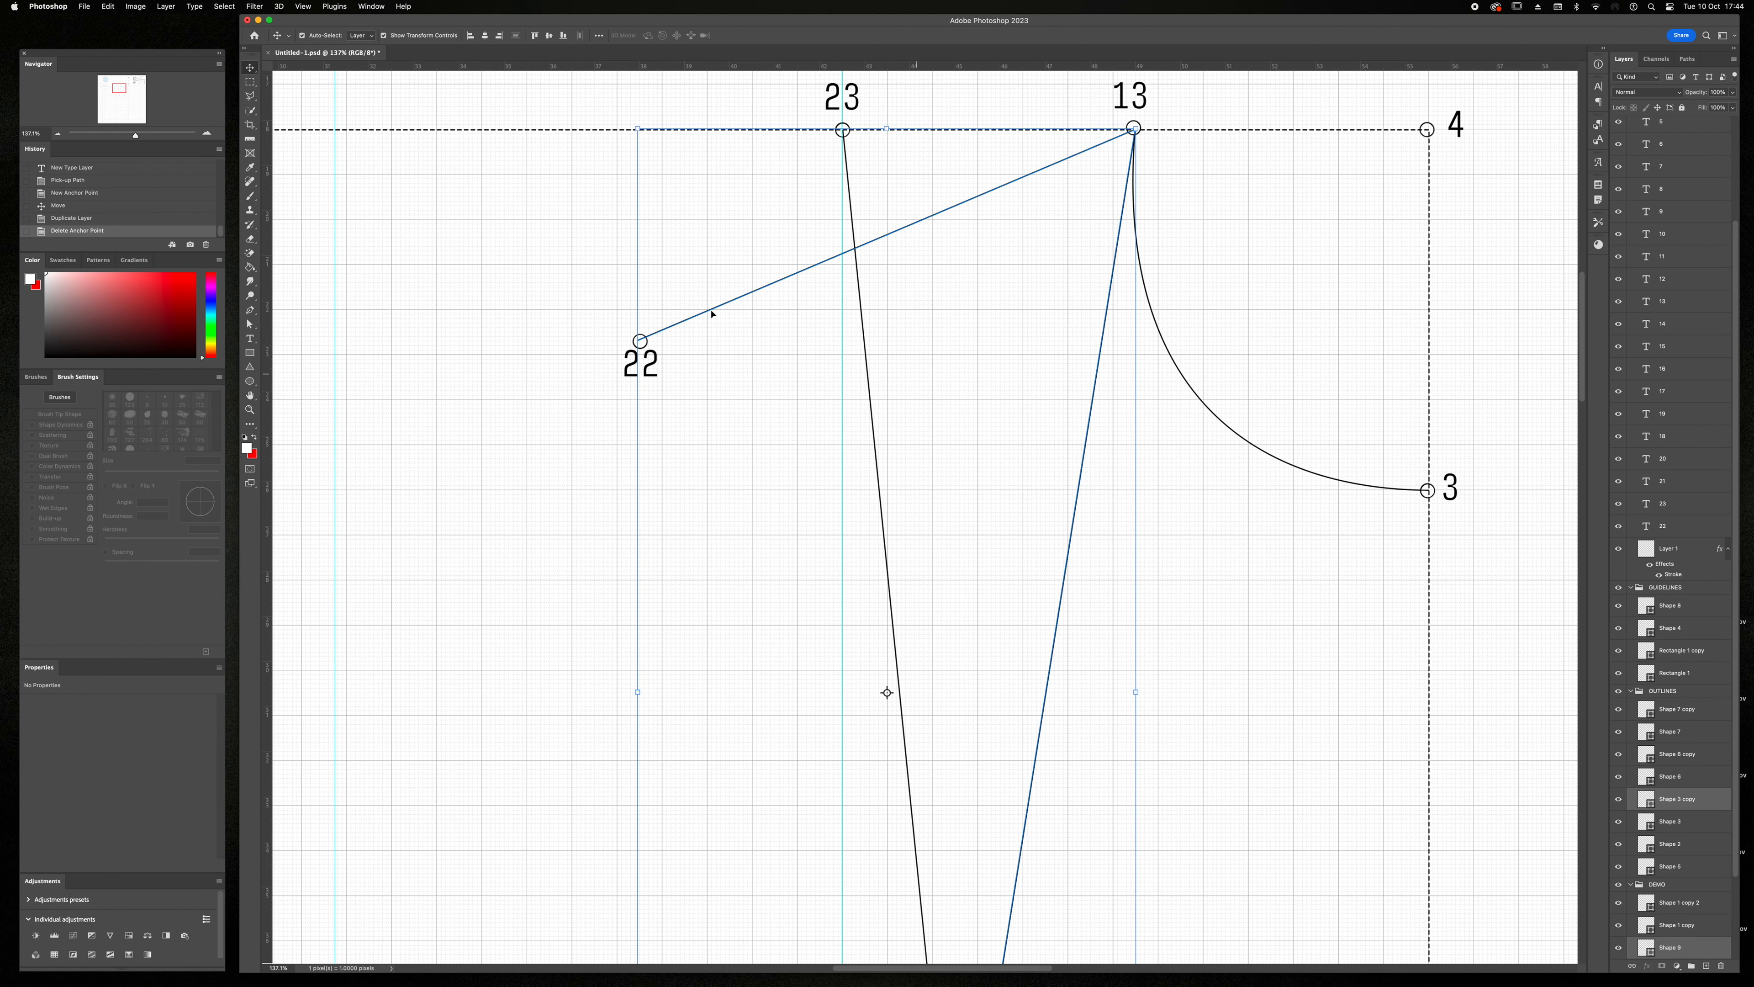
pyautogui.moveTo(135, 137); pyautogui.dragTo(129, 138)
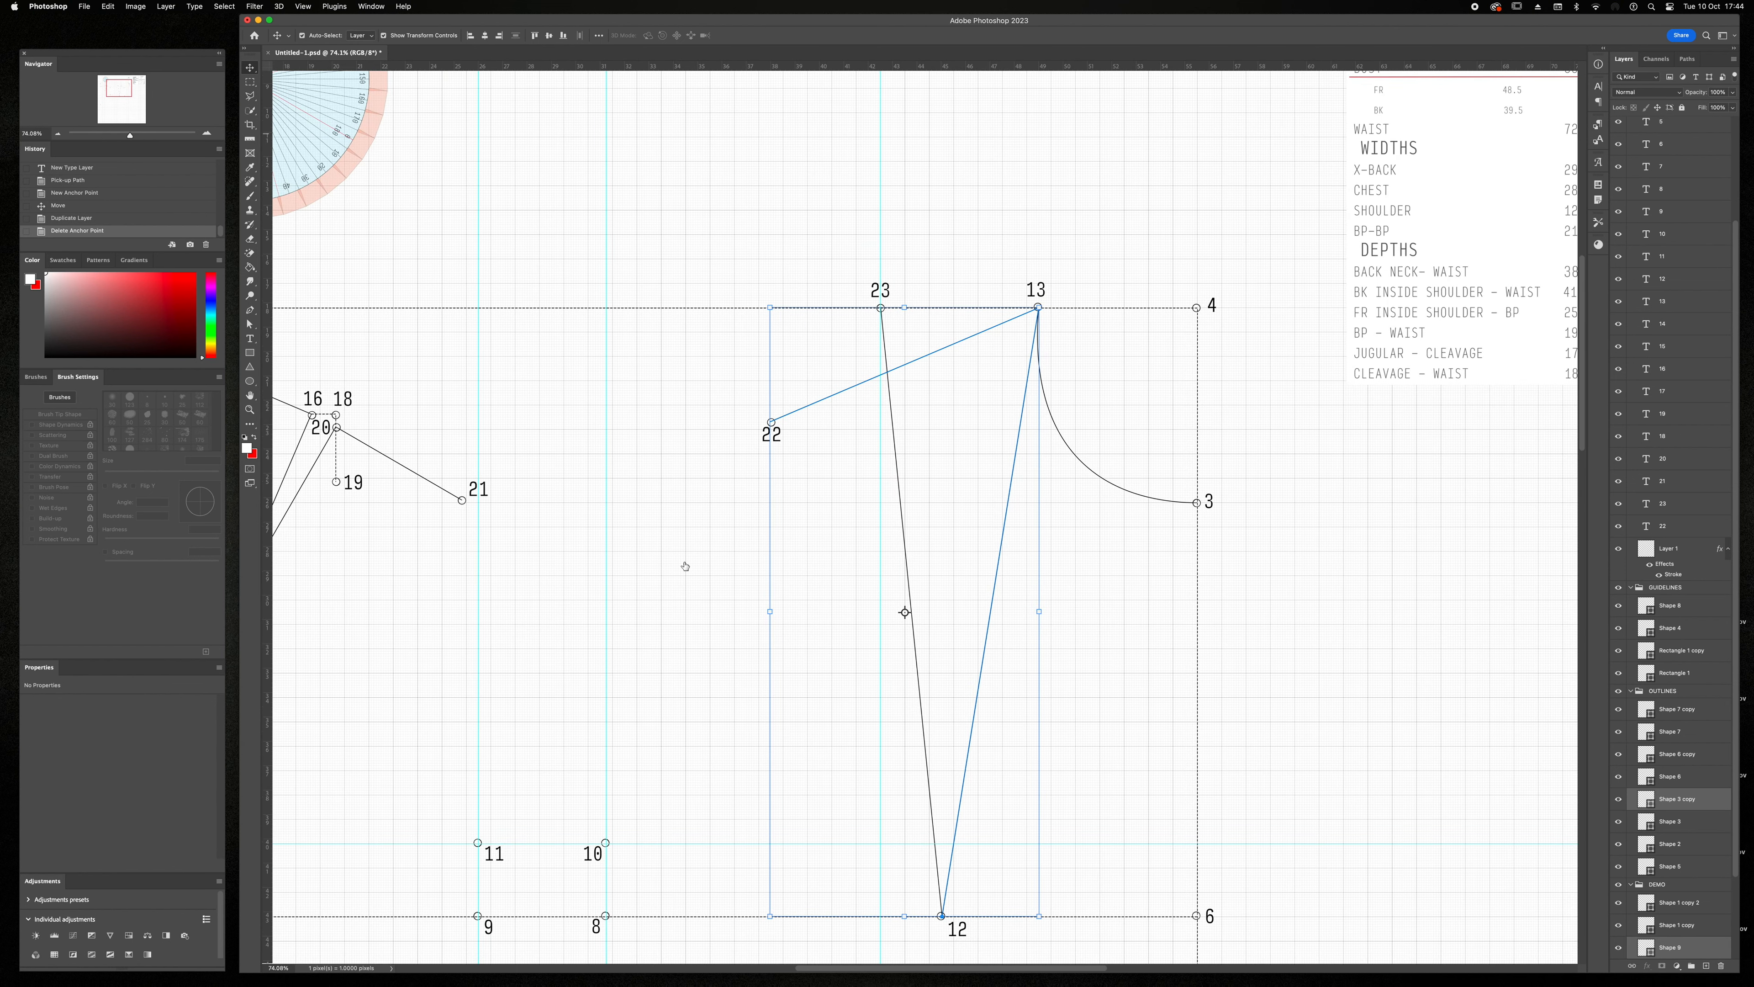
pyautogui.moveTo(905, 612); pyautogui.dragTo(942, 915)
pyautogui.moveTo(1057, 402); pyautogui.dragTo(922, 385)
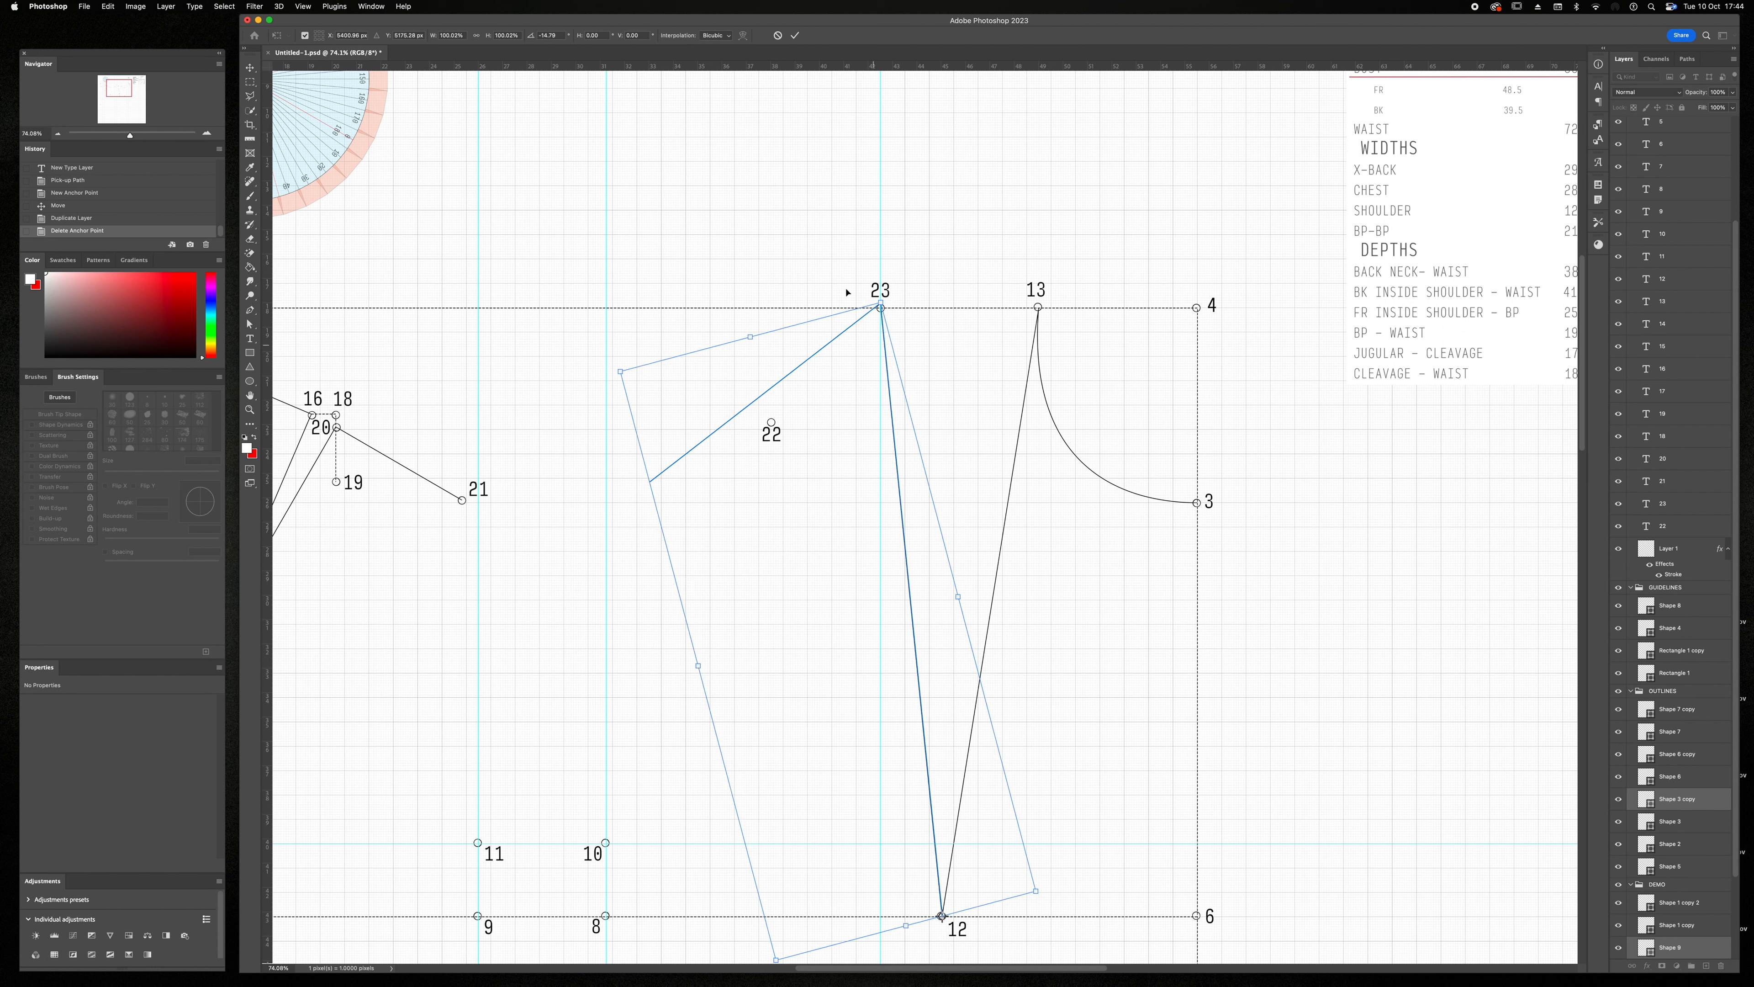
pyautogui.click(797, 38)
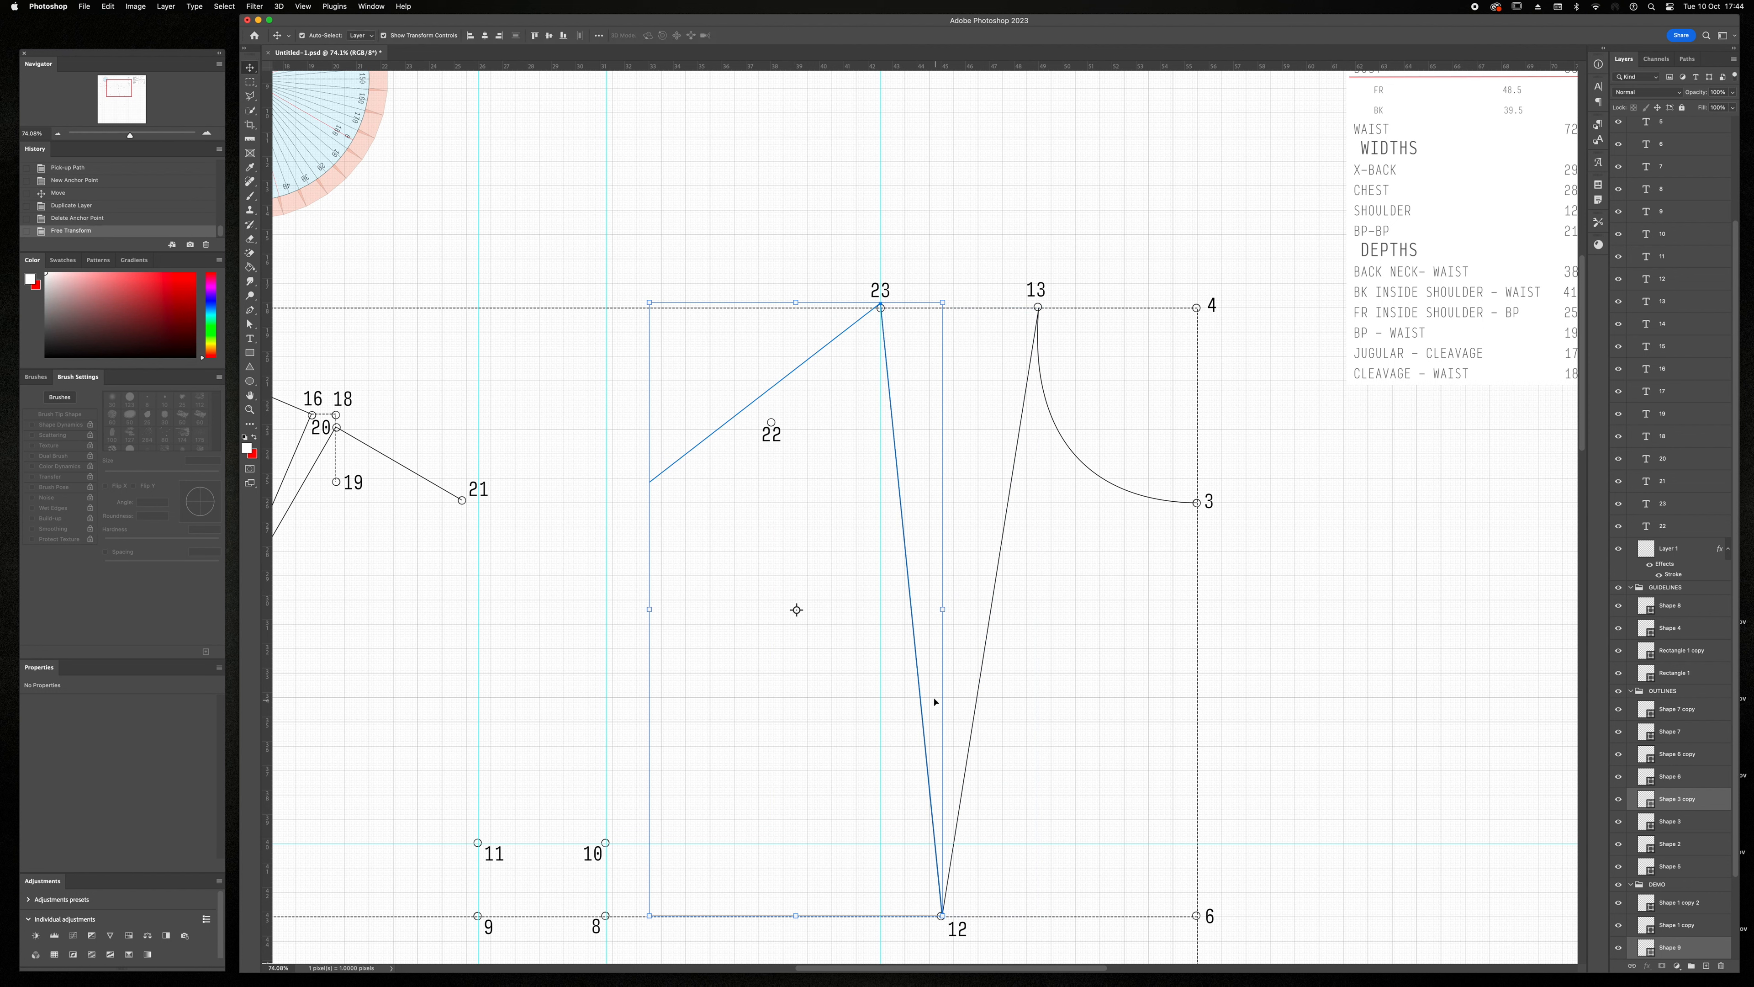
pyautogui.press('Delete')
pyautogui.click(917, 688)
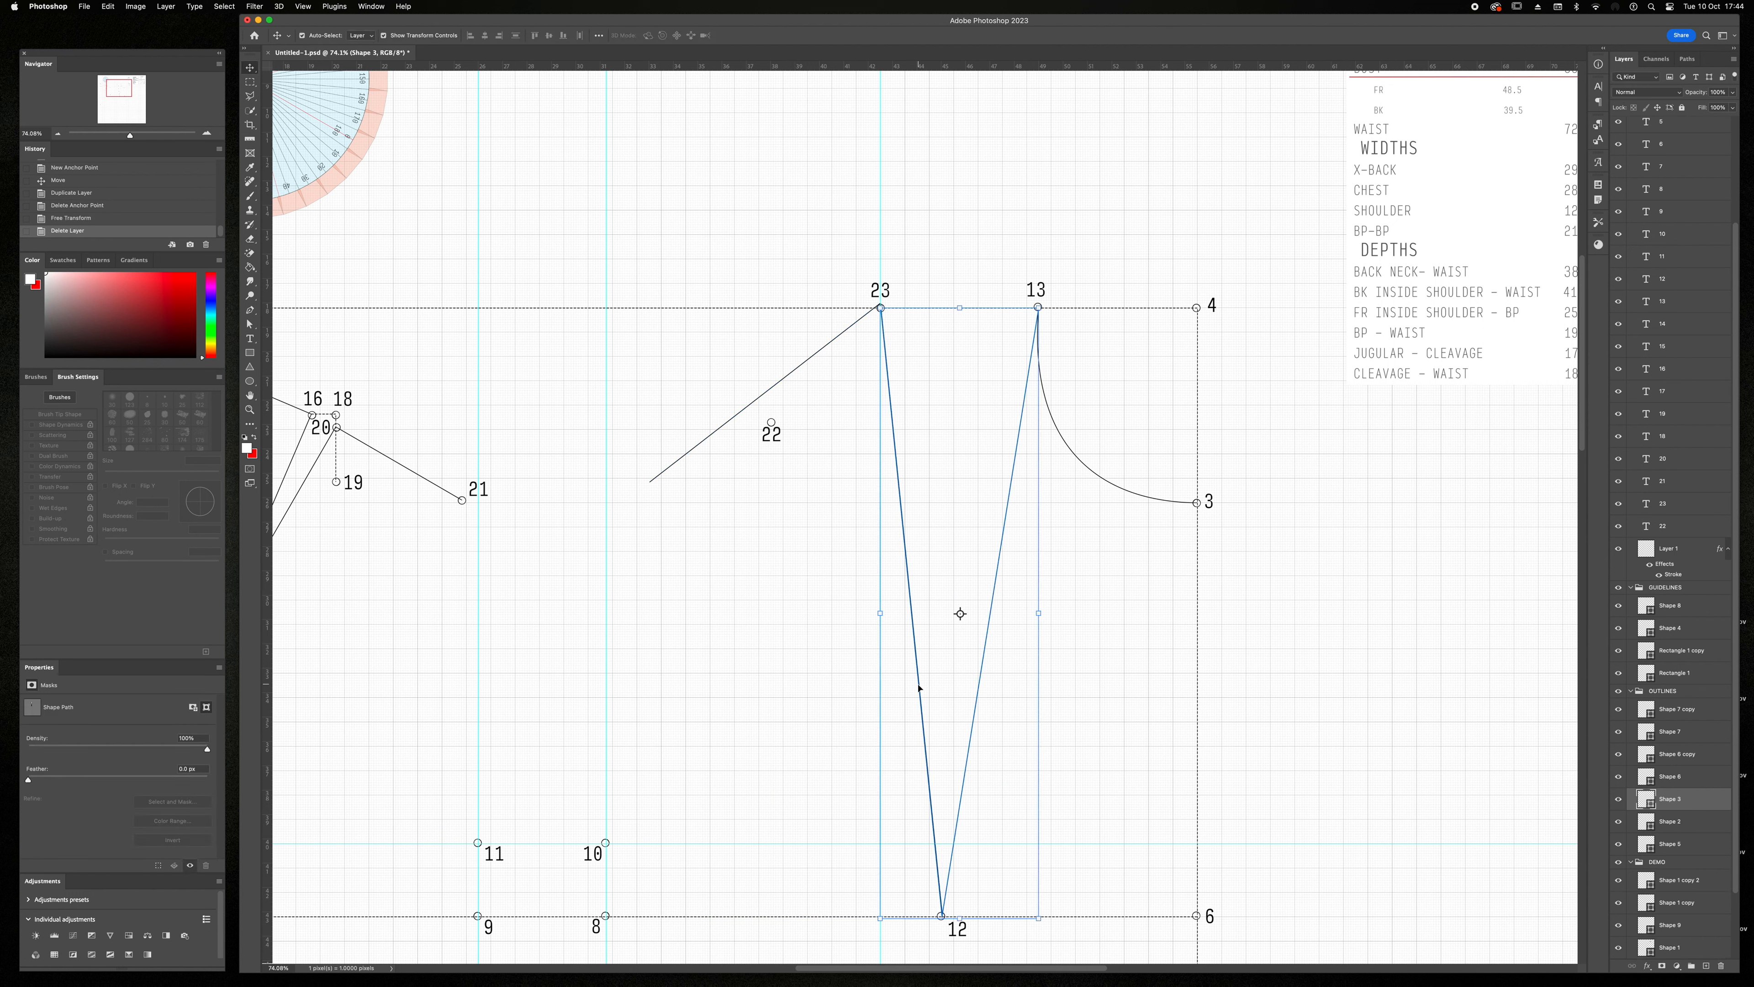
# - Erase the old circle at point 22 and brush a point circle at the rotated shoulder line's outer end
pyautogui.click(782, 420)
pyautogui.press('e')
pyautogui.click(772, 425)
pyautogui.press('b')
pyautogui.click(702, 505)
# - Move the 22 label beside the new point circle and change its text to 24
pyautogui.press('v')
pyautogui.press('t')
pyautogui.moveTo(779, 433); pyautogui.dragTo(638, 494)
pyautogui.write('4')
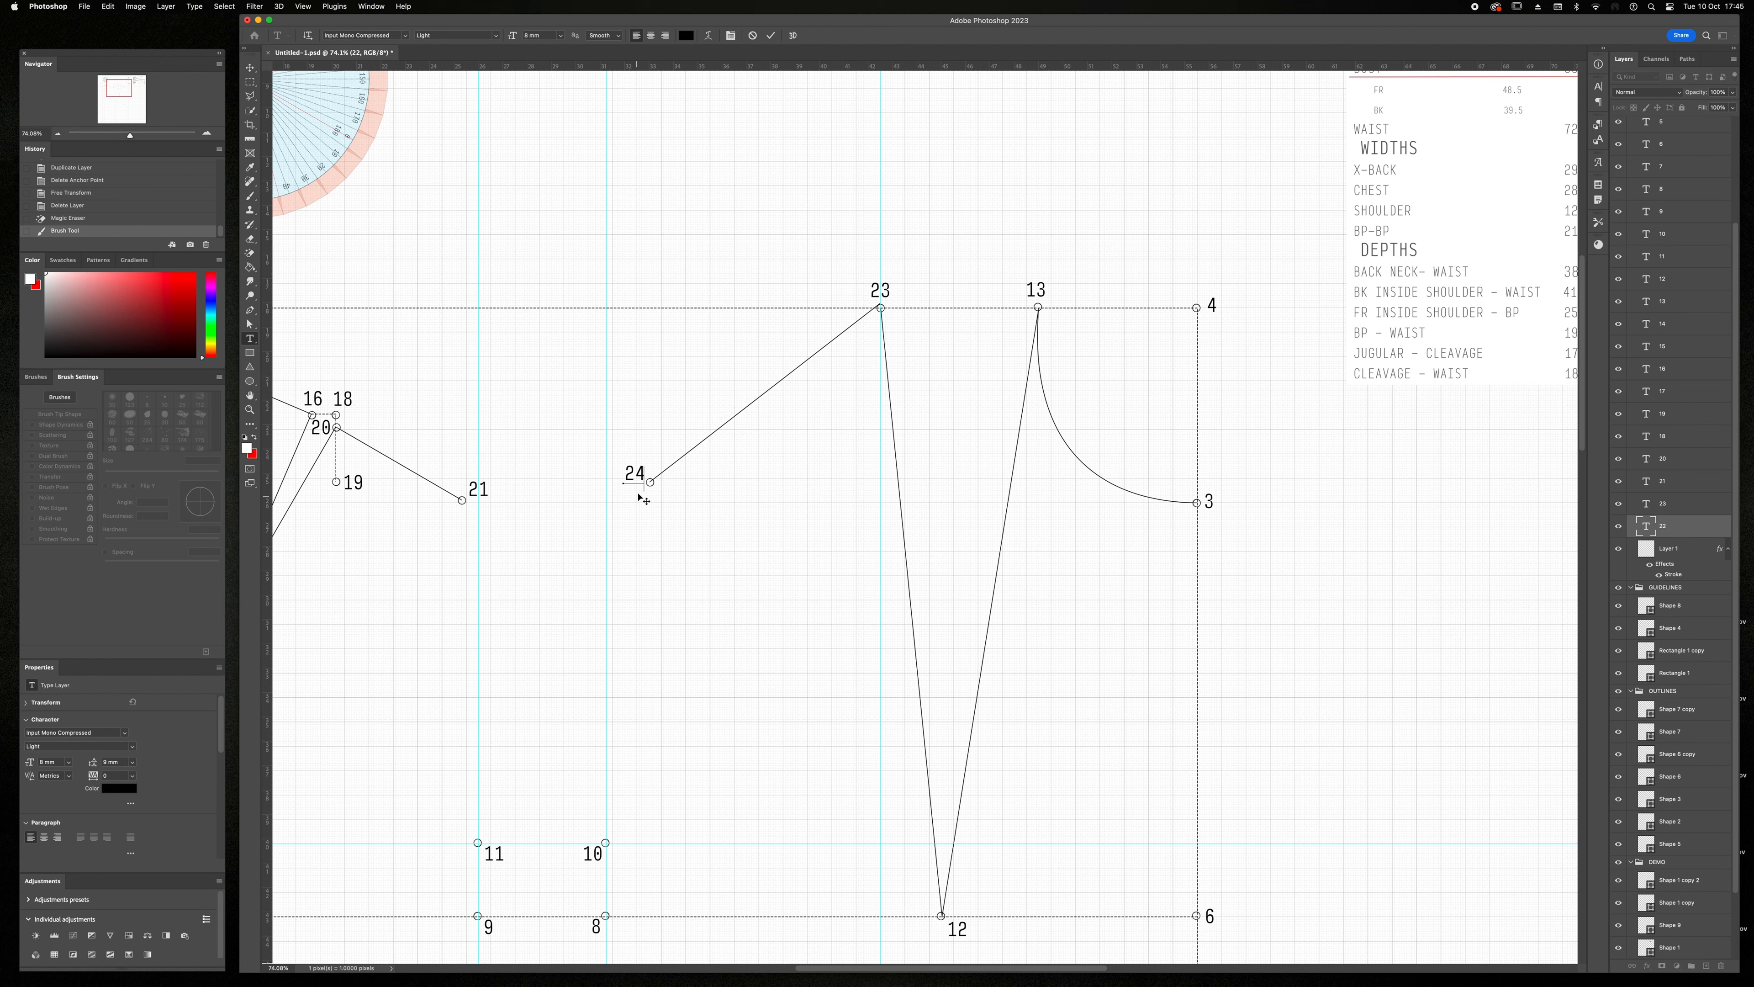
pyautogui.click(771, 36)
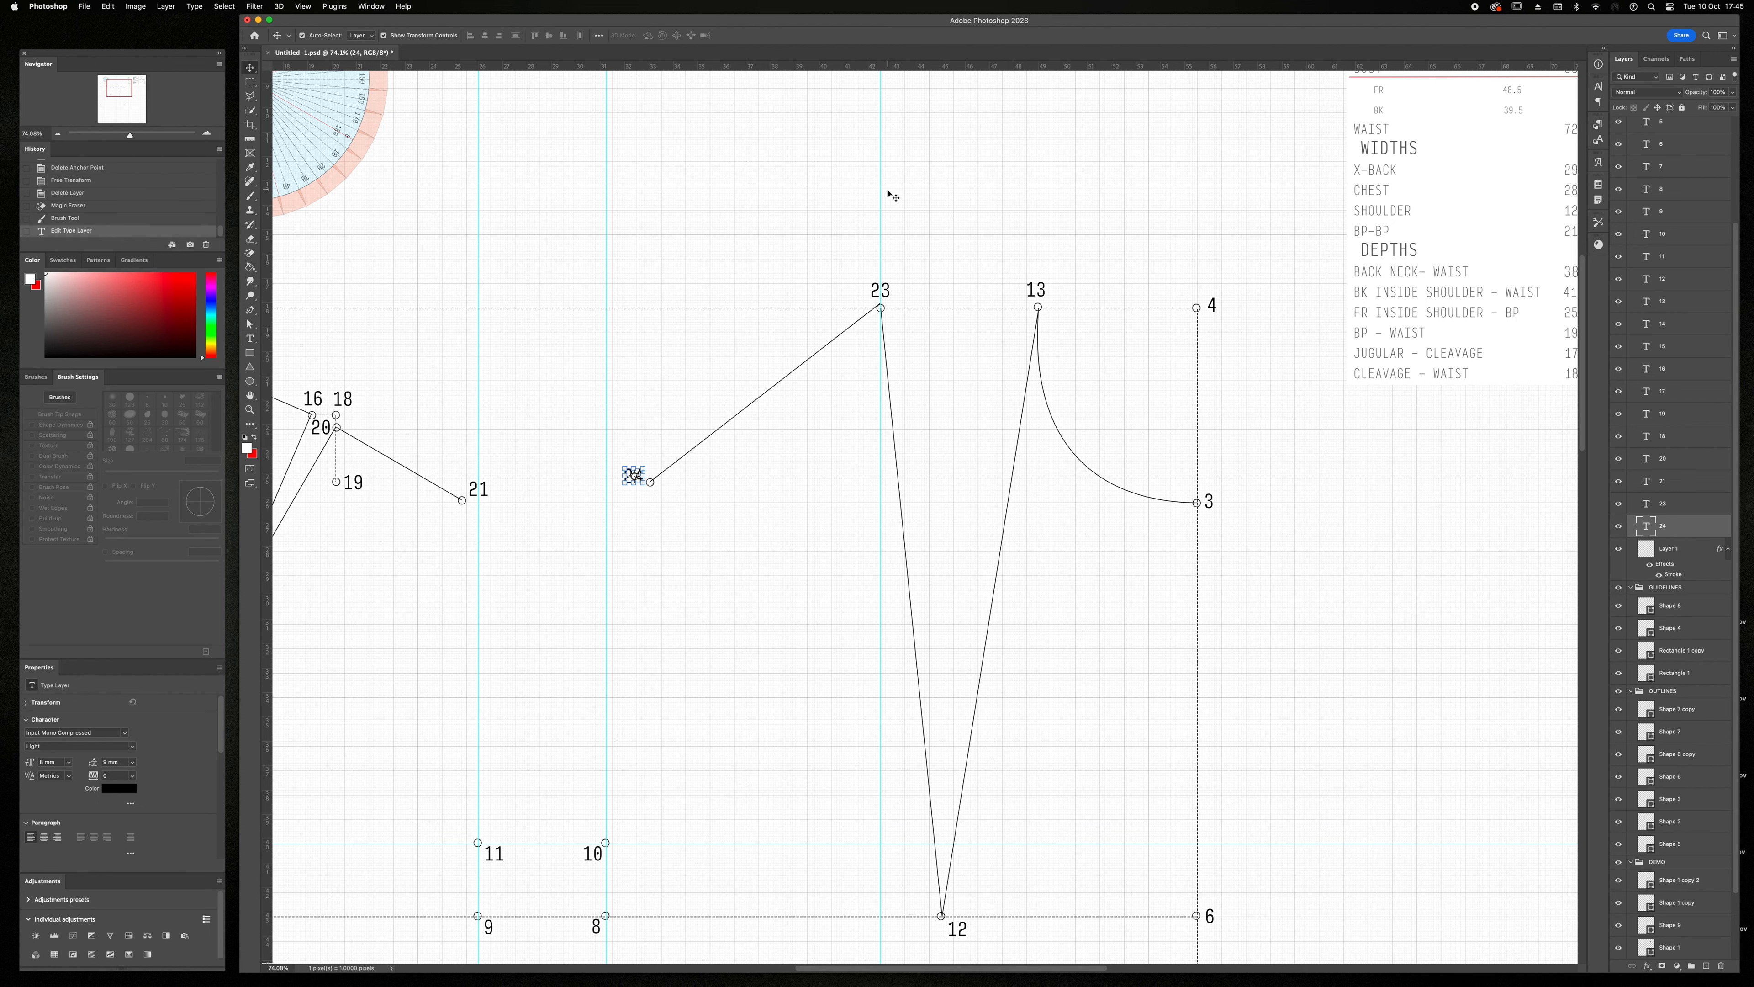
# - Delete the vertical guide through point 23 and inspect the shoulder line's end at that point
pyautogui.moveTo(881, 180); pyautogui.dragTo(807, 66)
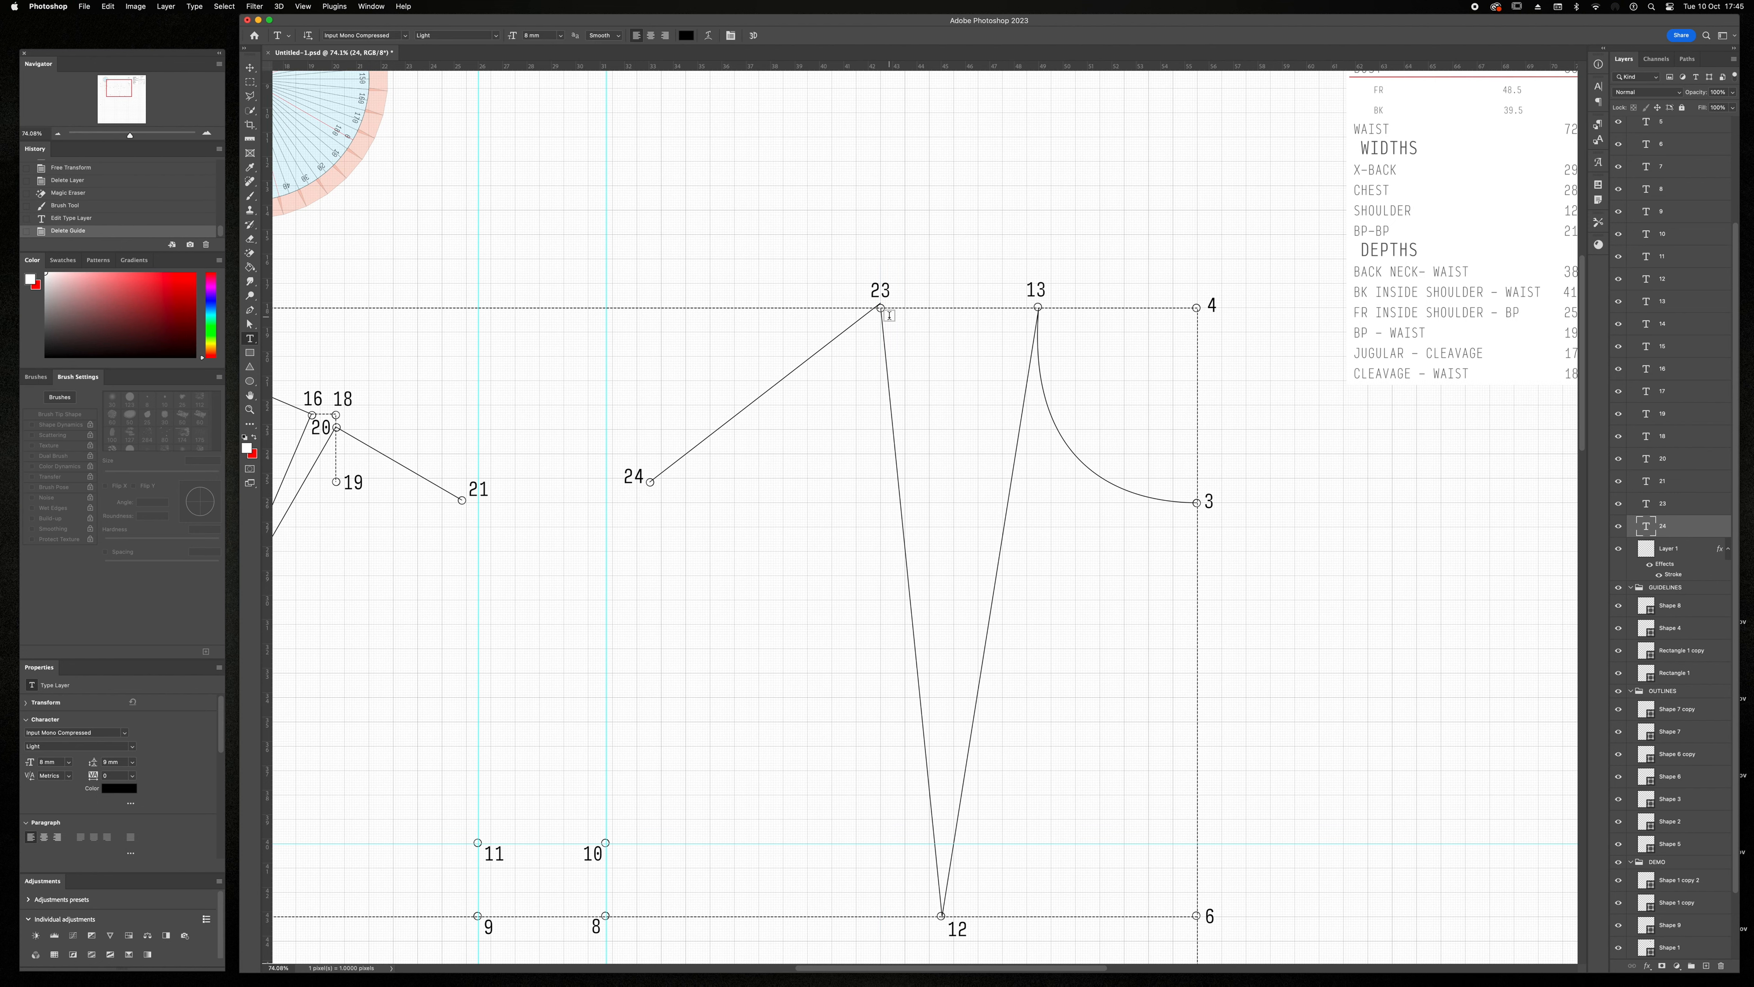
pyautogui.scroll(5, 888, 313)
pyautogui.press('a')
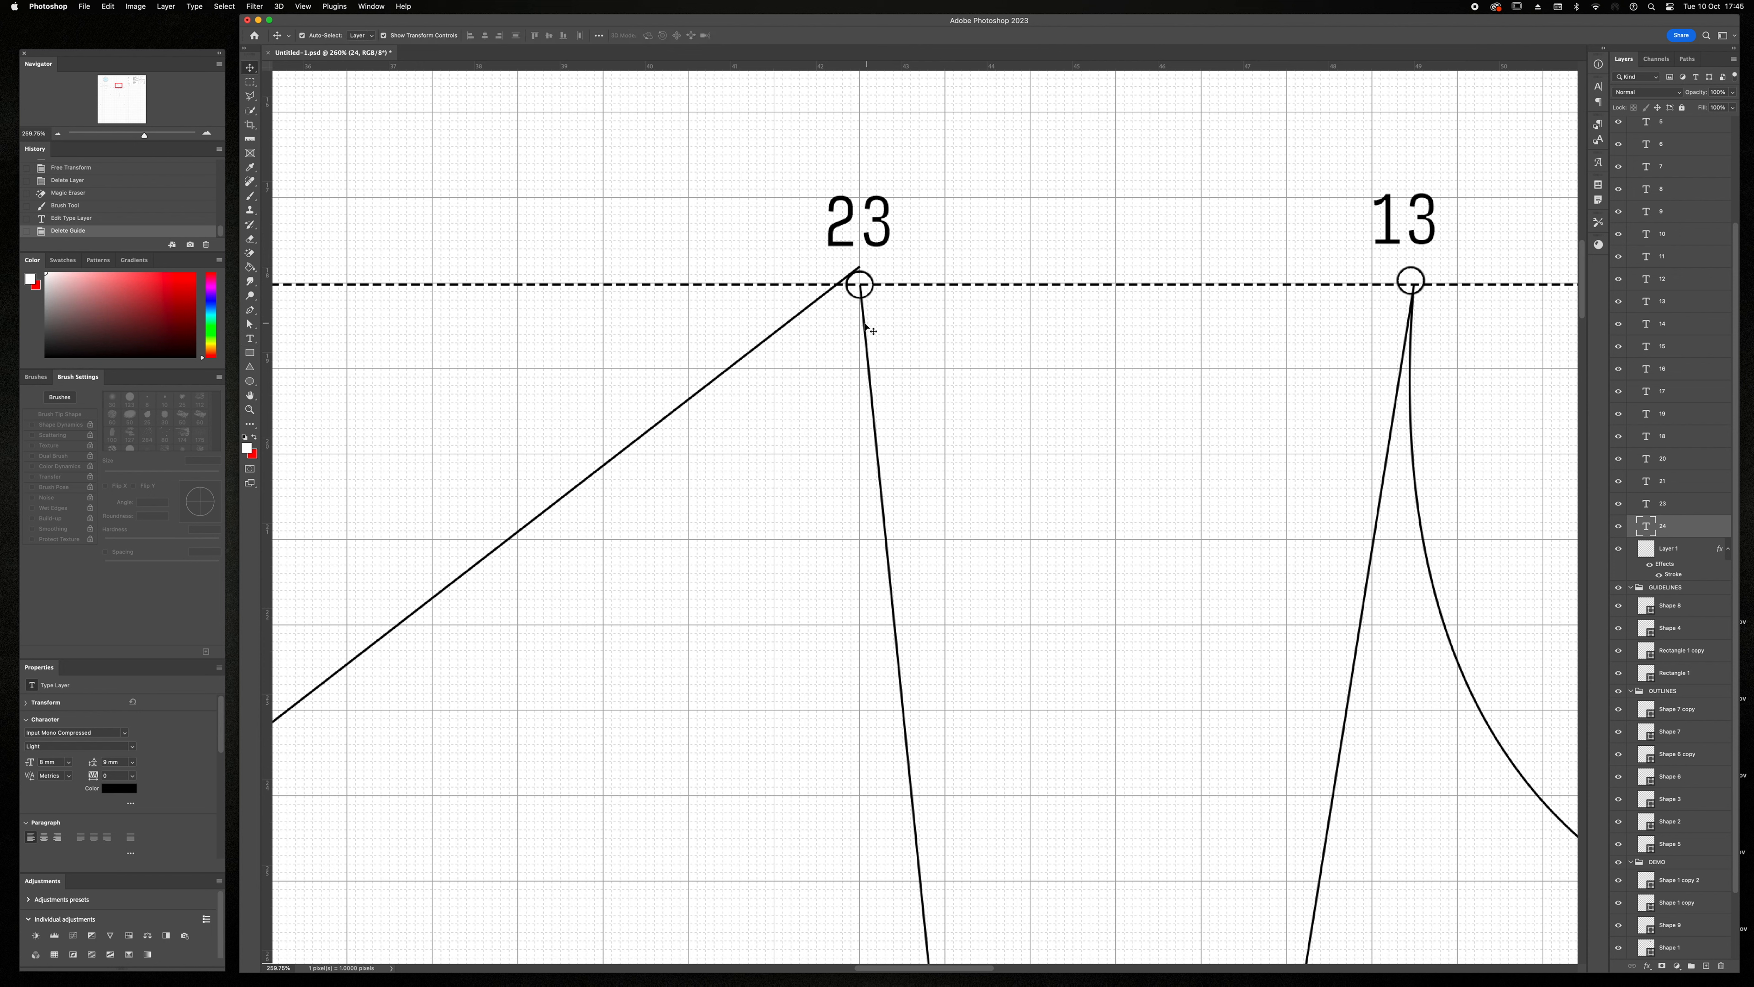
# - Move the upper anchor of the 12-23 dart line onto the end of the front shoulder line at point 23
pyautogui.click(864, 326)
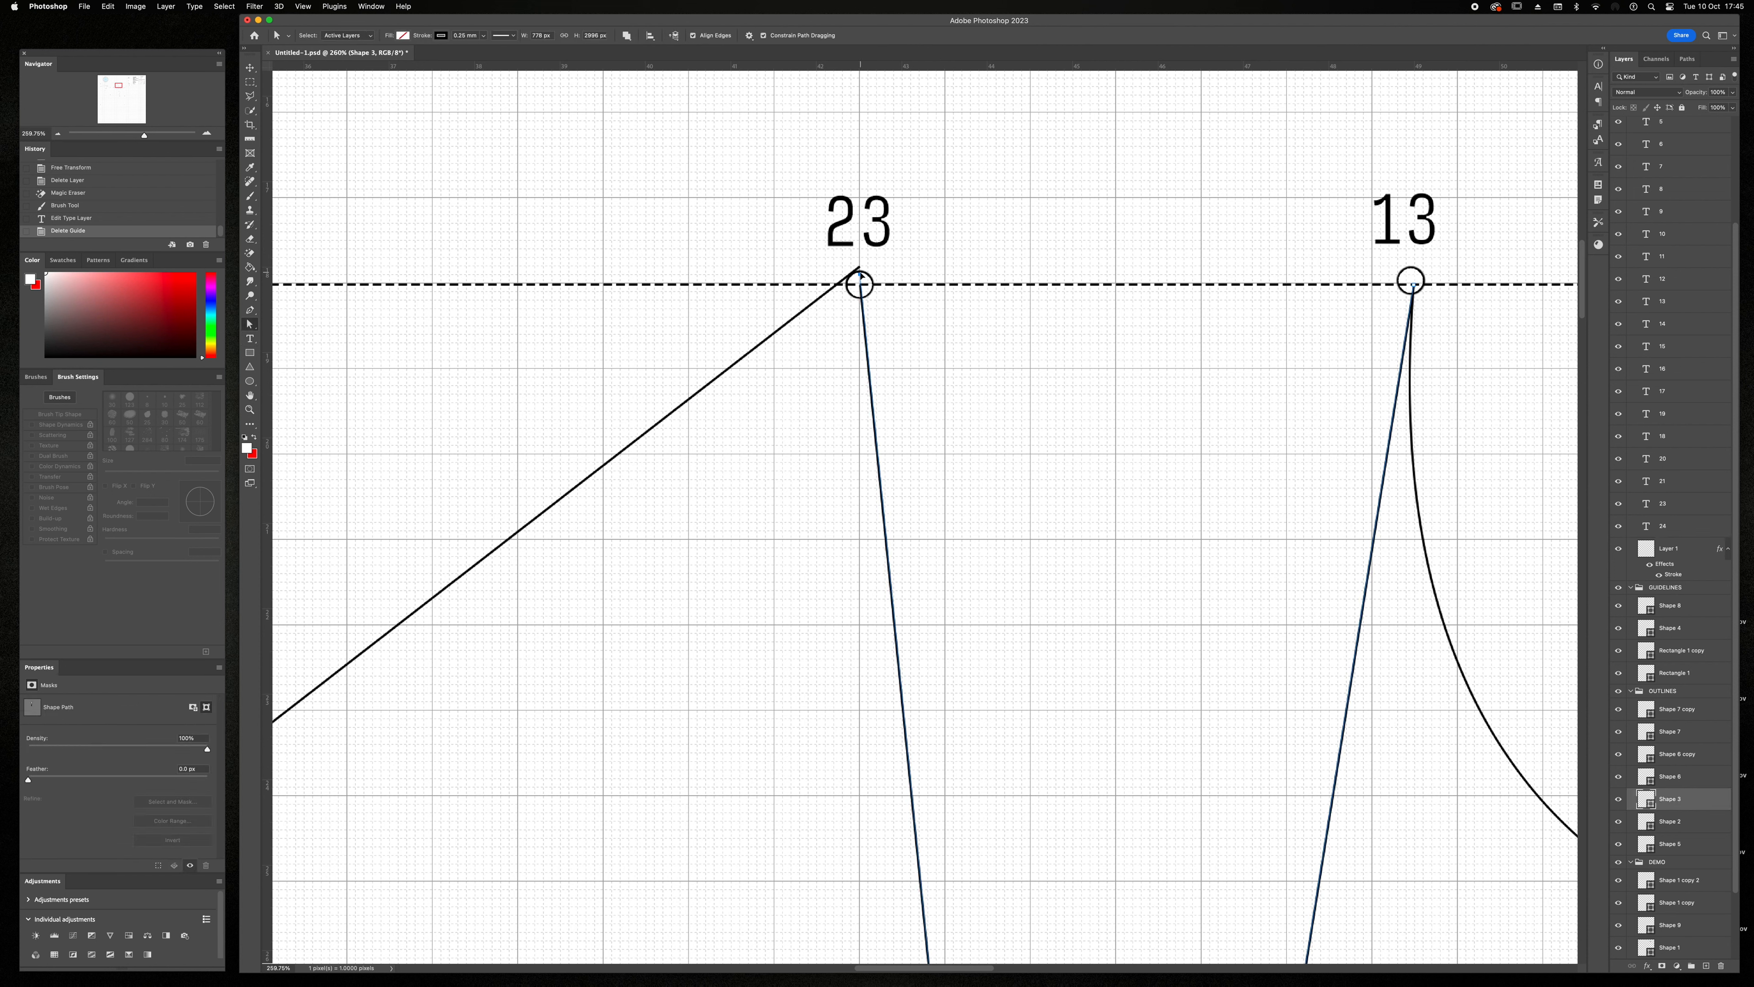
pyautogui.moveTo(860, 268); pyautogui.dragTo(860, 284)
pyautogui.press('v')
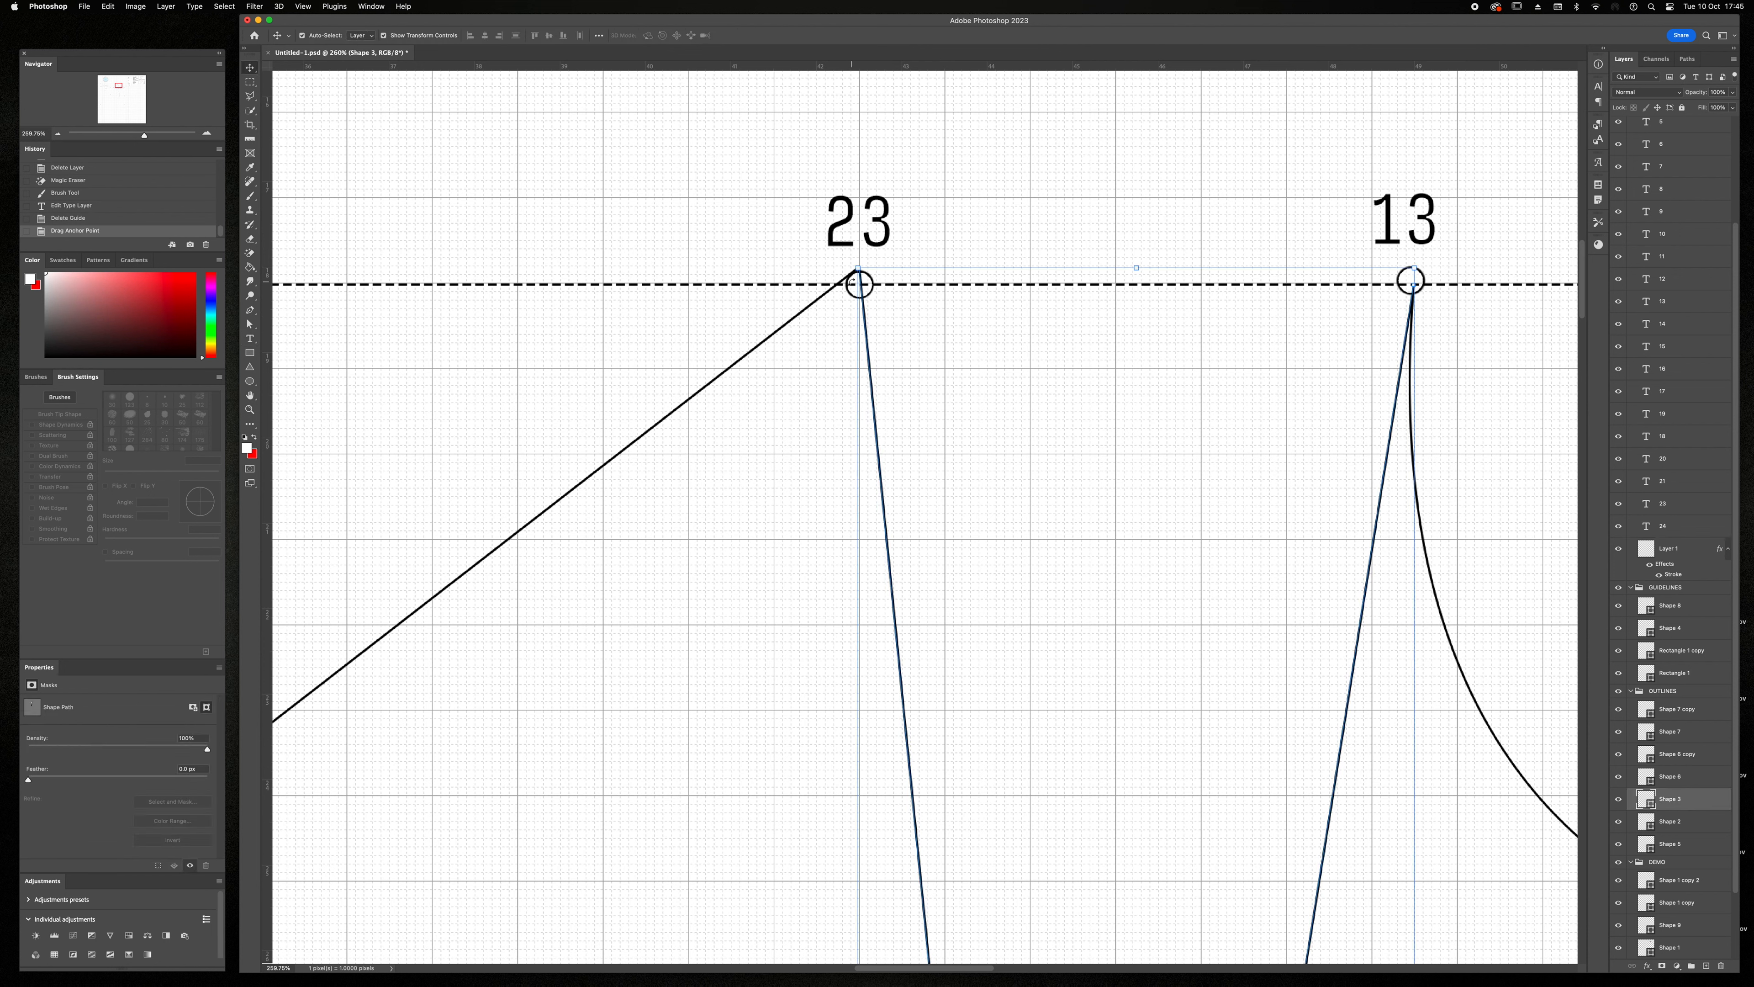
# - Erase the old circle at point 23 and brush a point circle where the shoulder and dart lines meet
pyautogui.click(869, 289)
pyautogui.press('e')
pyautogui.click(864, 283)
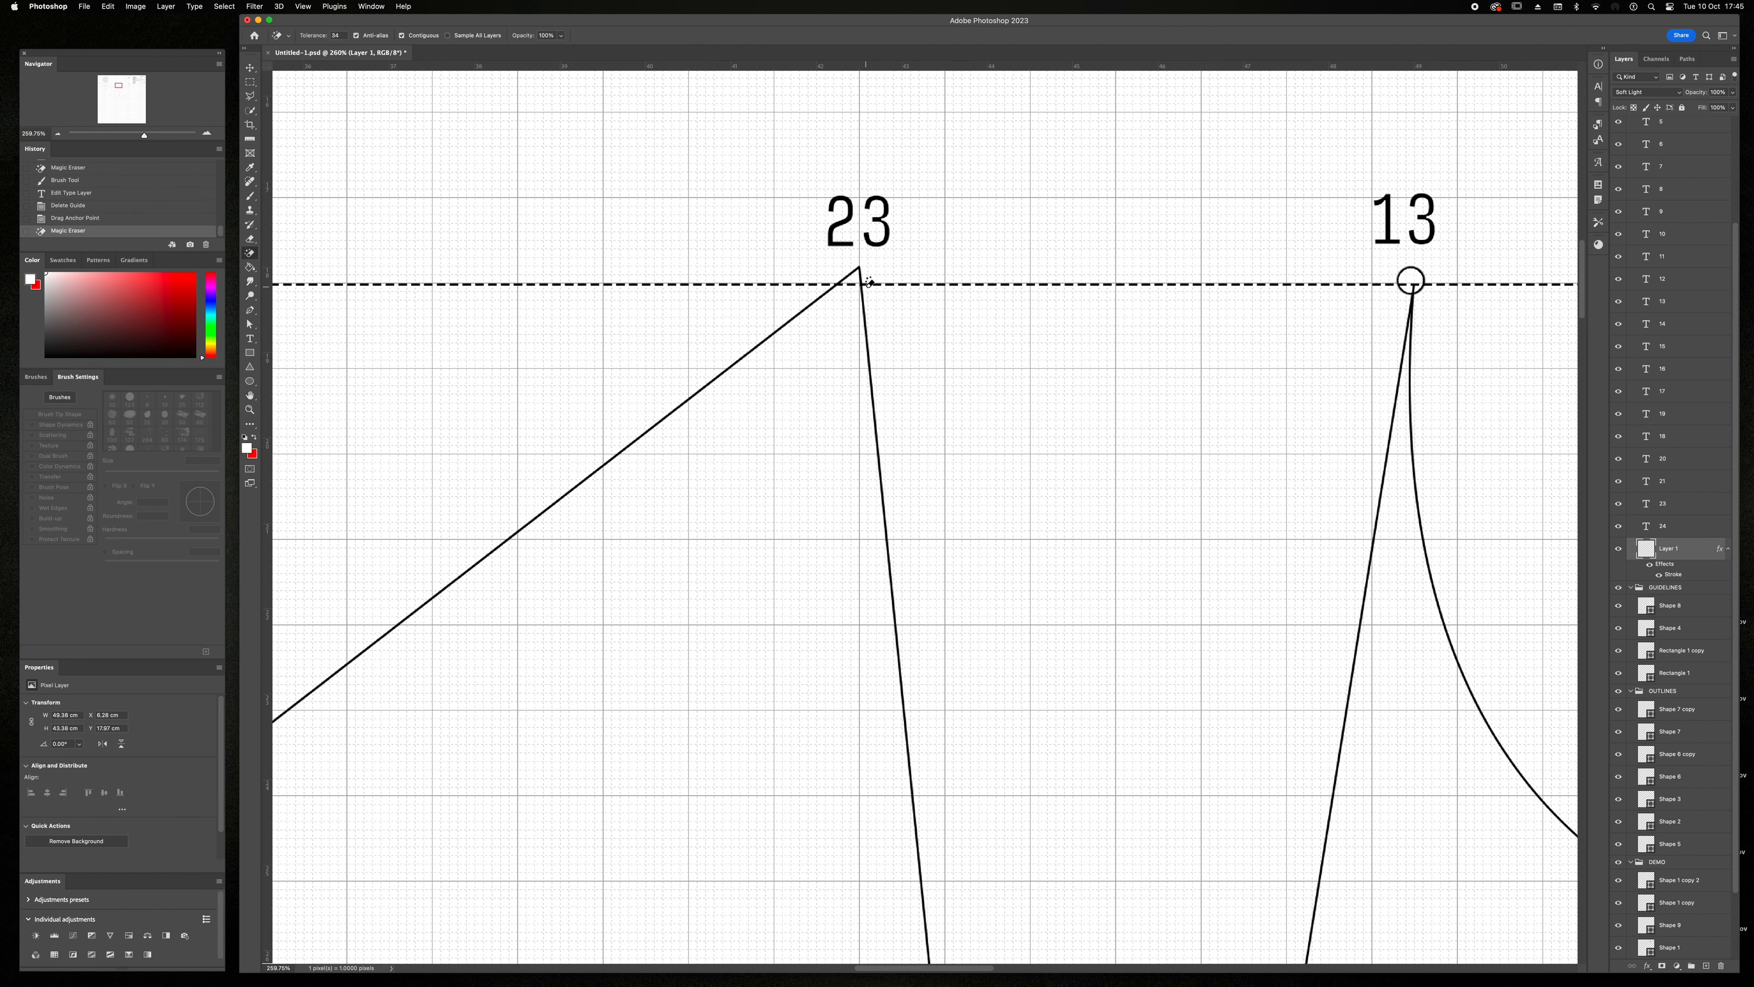
pyautogui.press('b')
pyautogui.click(859, 269)
# - Read the 5-25 instruction, examine the reference diagram's armhole area, and place the red highlight line under the X-BACK measurement
pyautogui.moveTo(144, 135); pyautogui.dragTo(126, 137)
pyautogui.scroll(-5, 831, 401)
pyautogui.hscroll(-4, 831, 402)
pyautogui.scroll(-1, 914, 884)
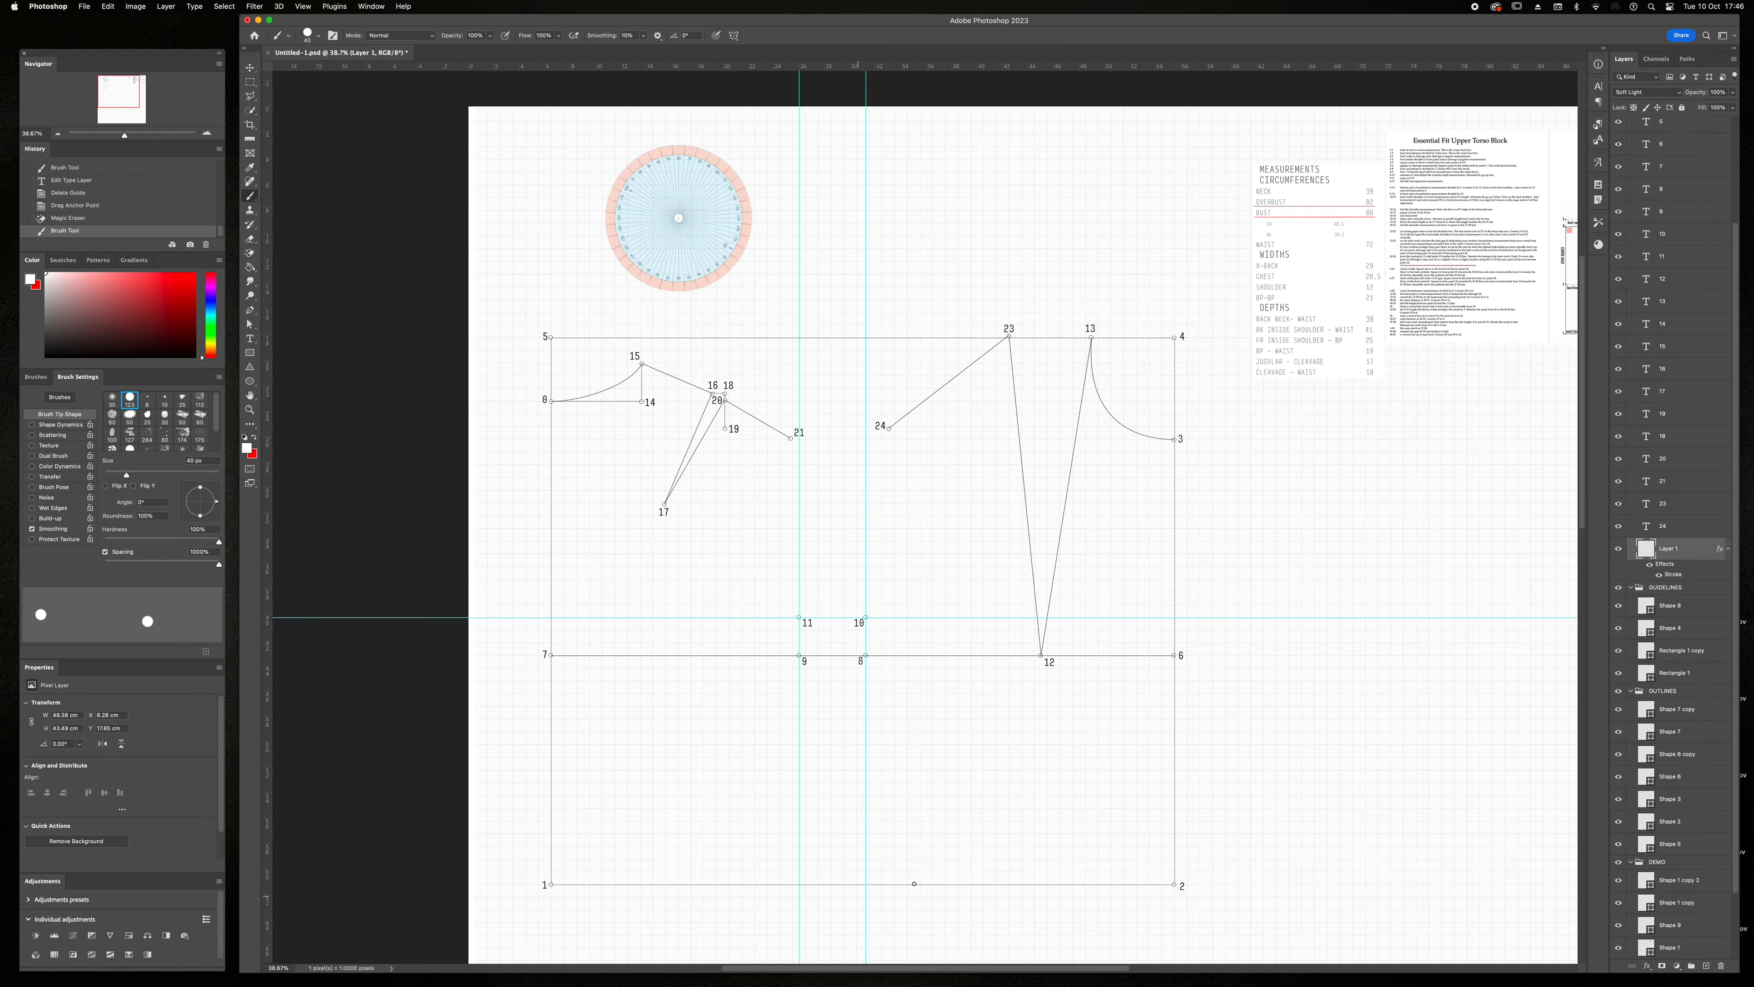
pyautogui.scroll(10, 1421, 269)
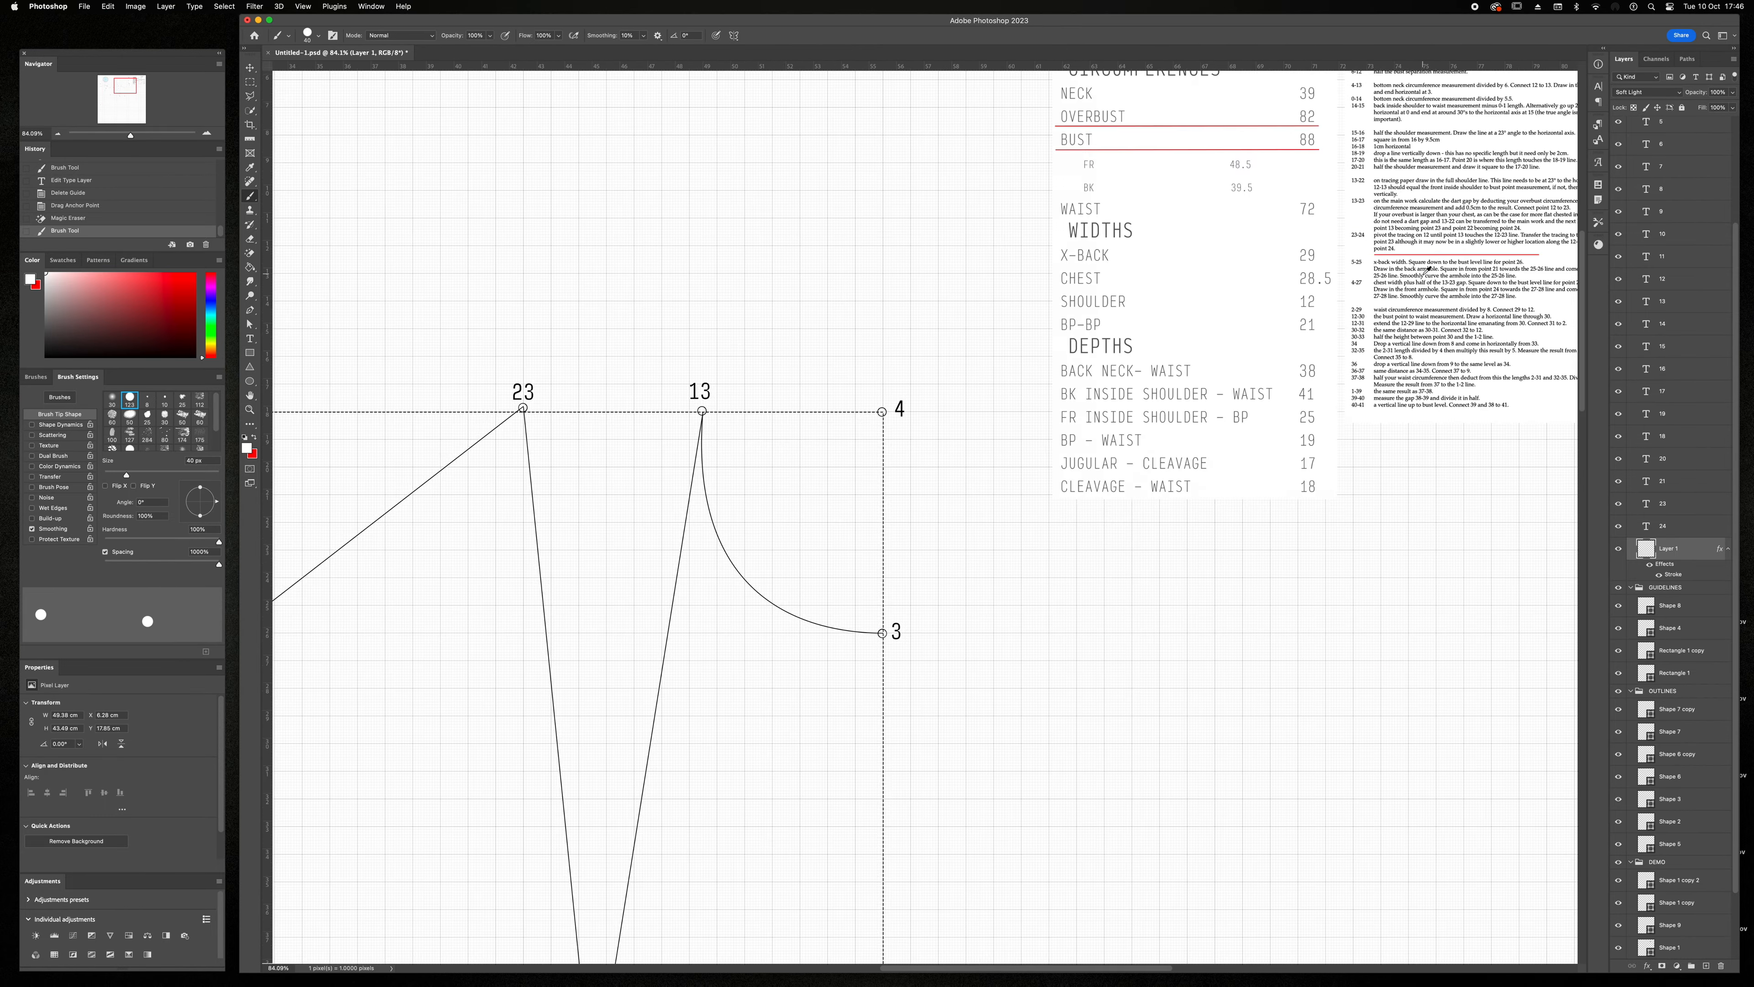
pyautogui.scroll(-3, 1423, 274)
pyautogui.hscroll(10, 1422, 274)
pyautogui.scroll(5, 1421, 273)
pyautogui.hscroll(5, 1421, 273)
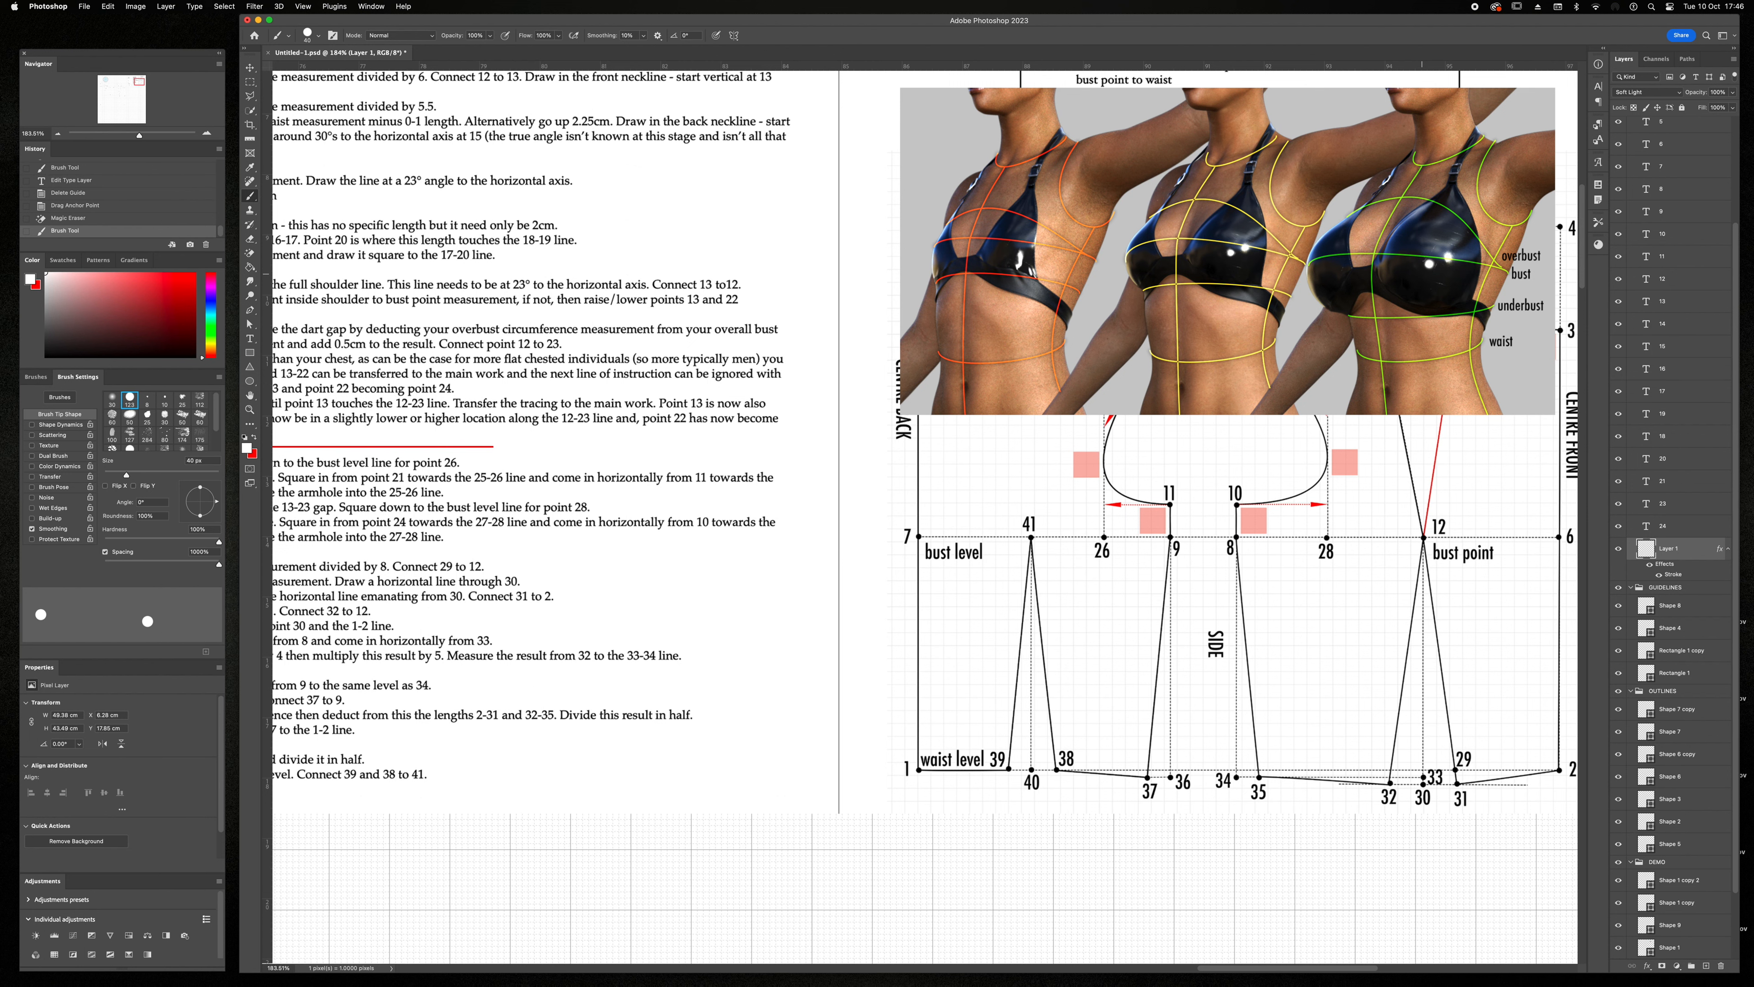
pyautogui.hscroll(5, 1421, 272)
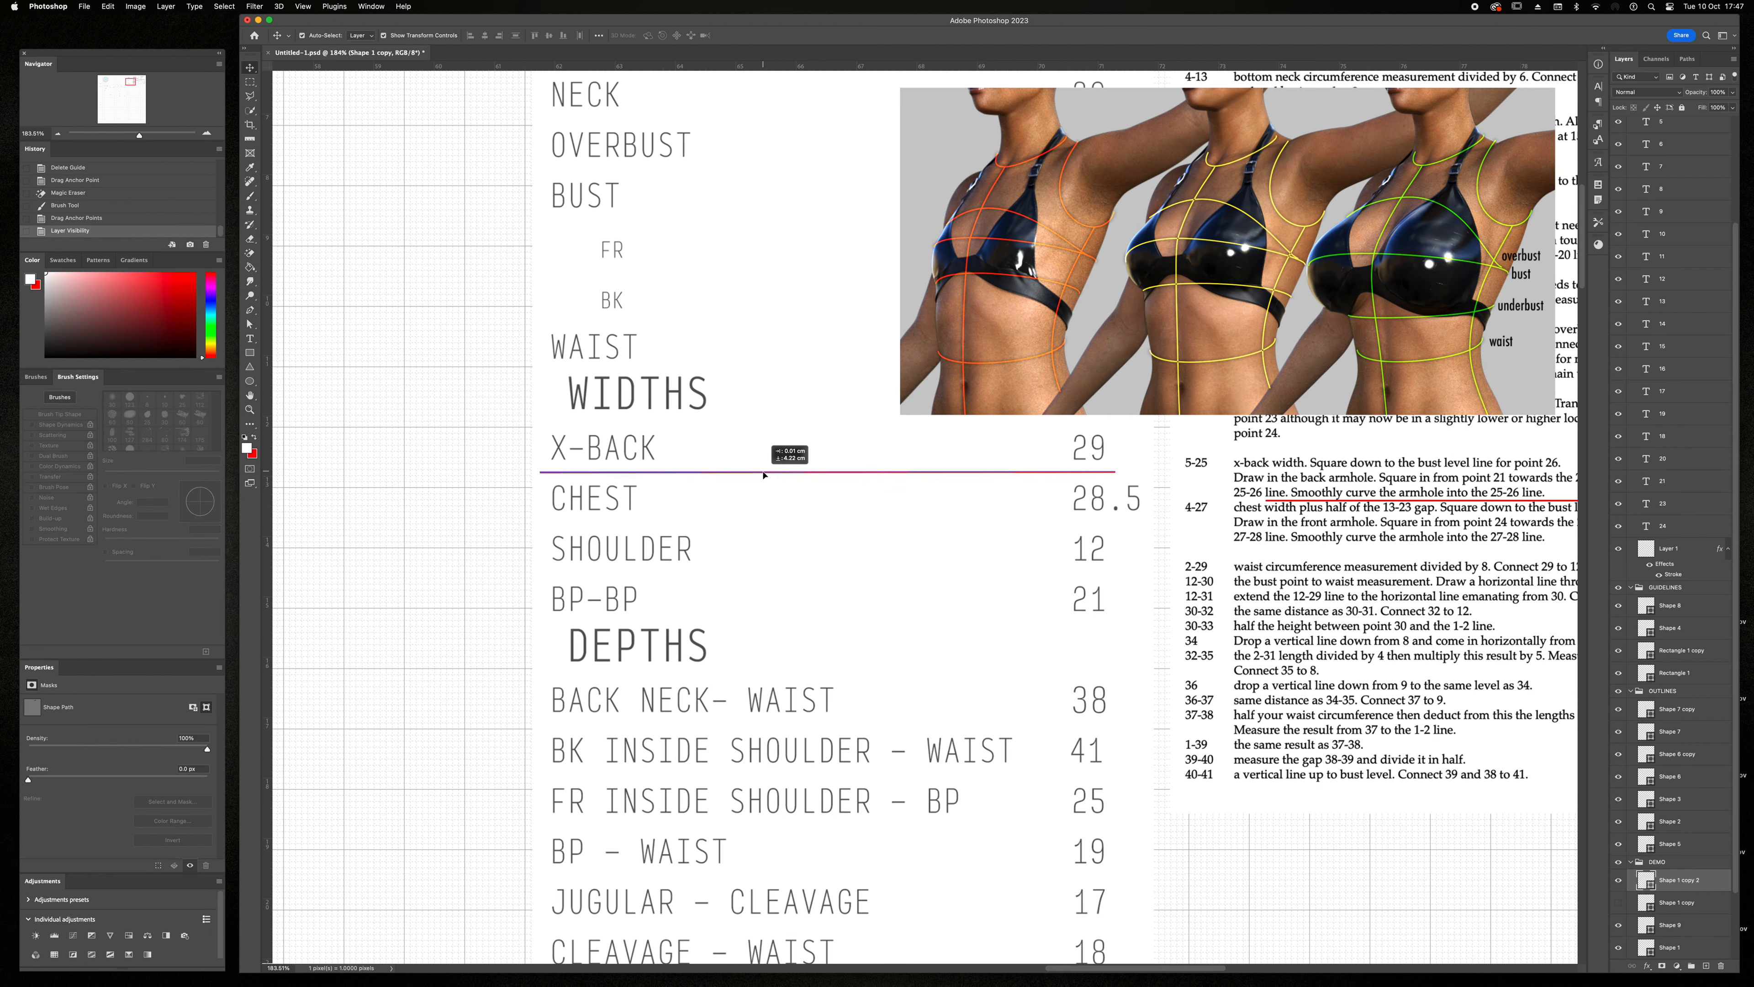
pyautogui.moveTo(765, 472); pyautogui.dragTo(765, 475)
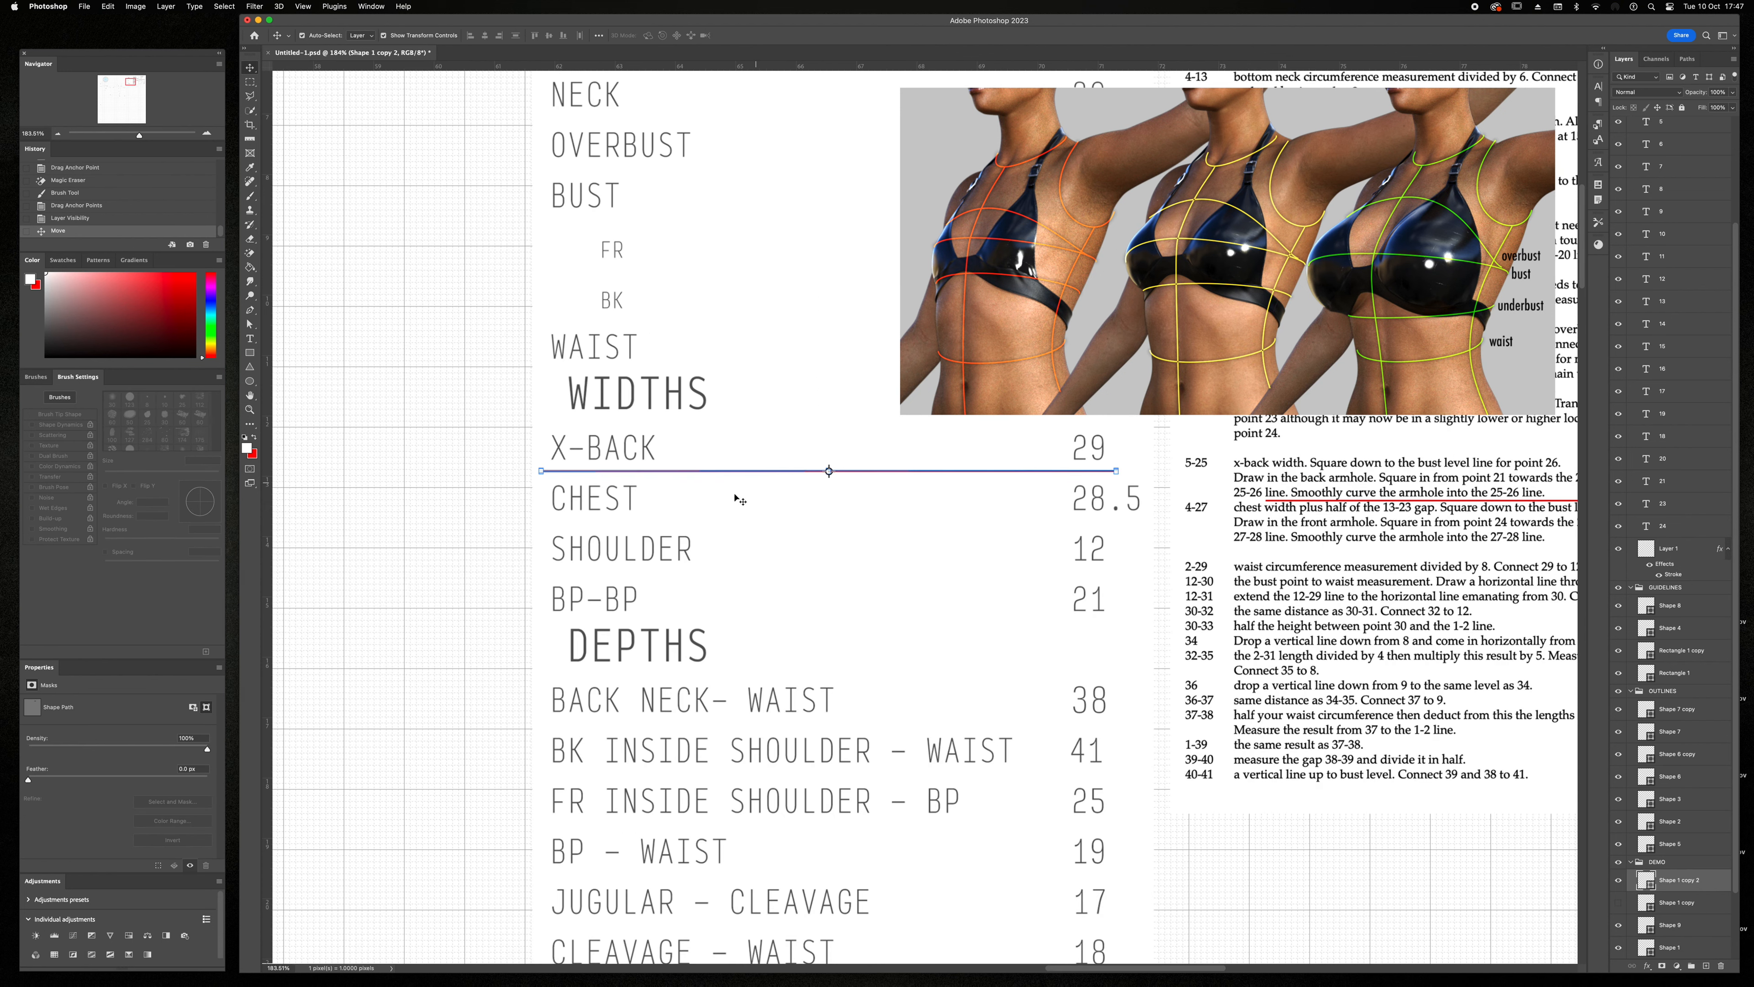
# - Measure about 14.5 cm horizontally from point 5 along the upper dashed line and place a vertical guide at that distance
pyautogui.hscroll(-15, 863, 470)
pyautogui.hscroll(-20, 719, 514)
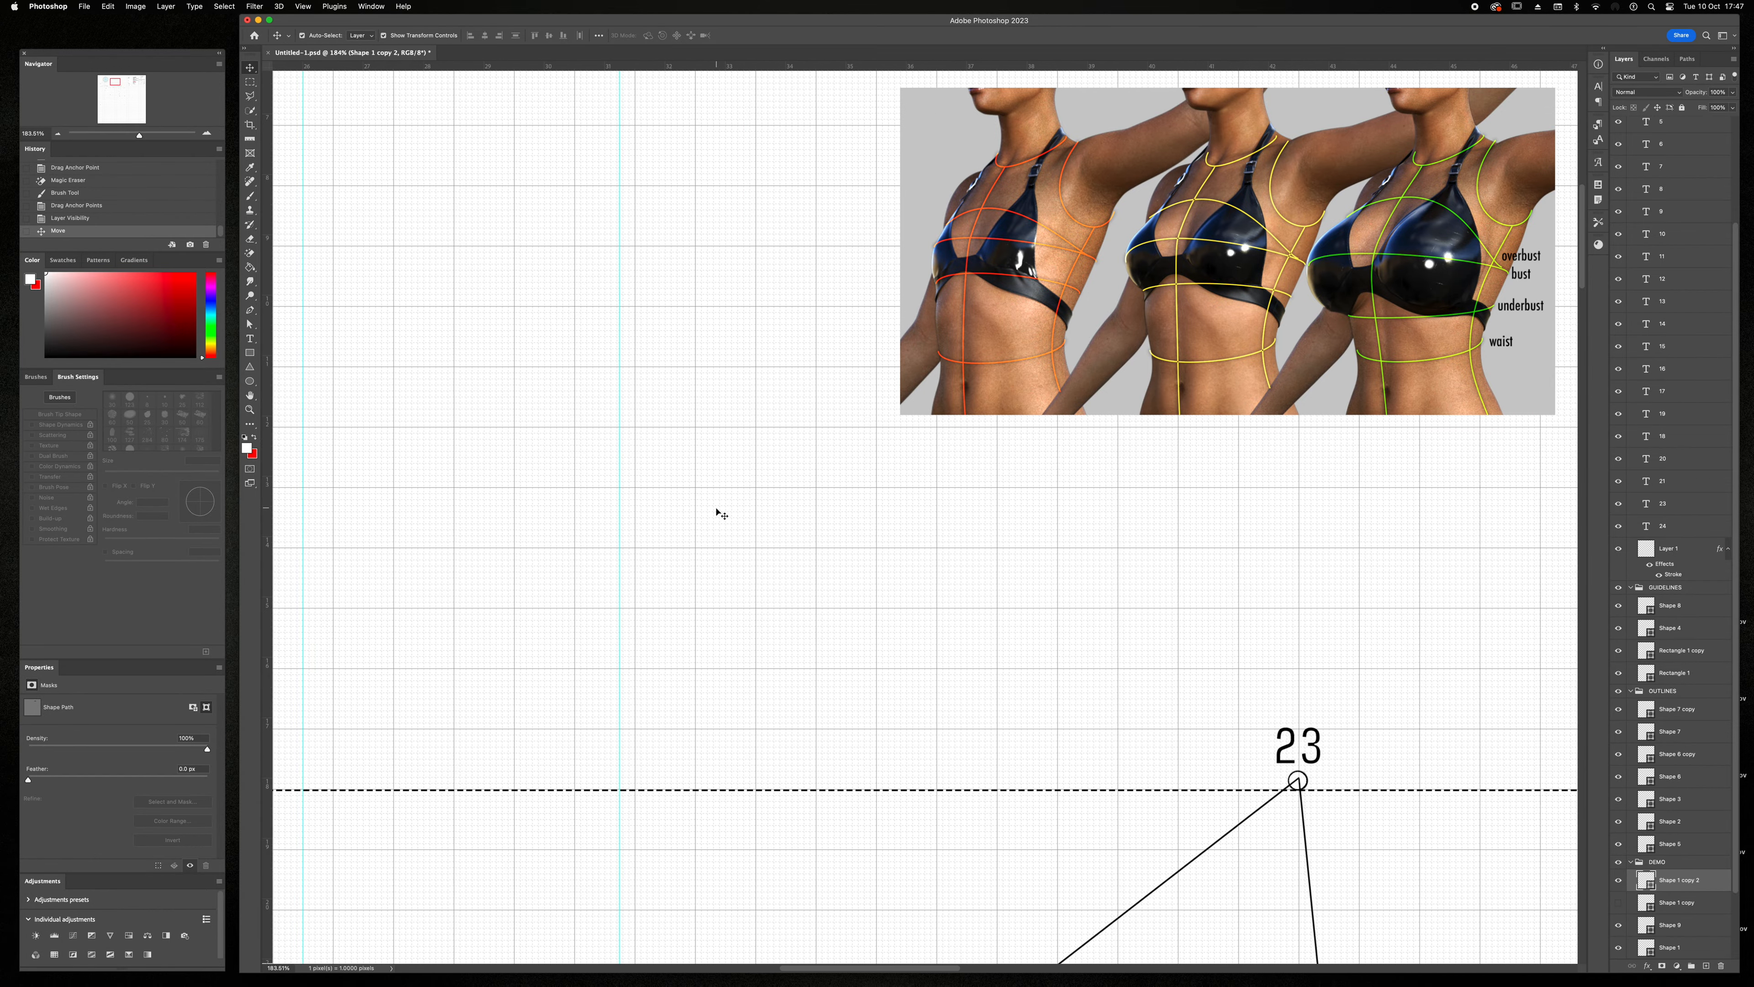
pyautogui.hscroll(-5, 721, 514)
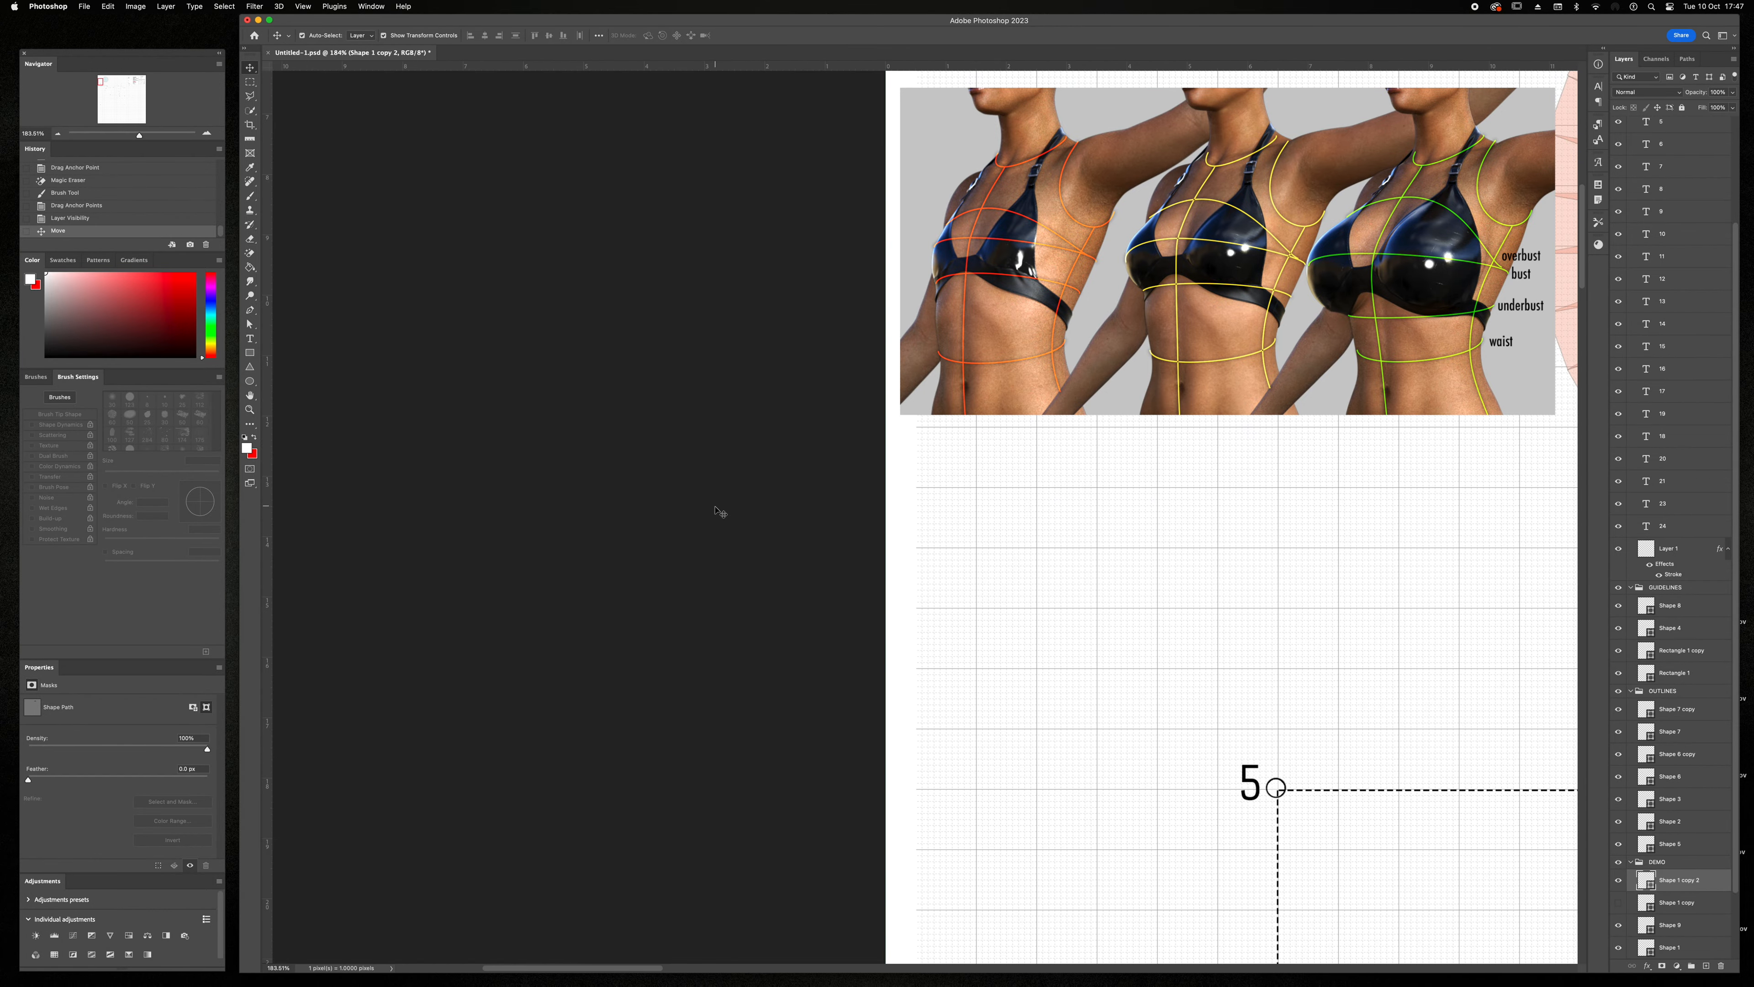
pyautogui.hscroll(12, 722, 512)
pyautogui.scroll(-3, 740, 509)
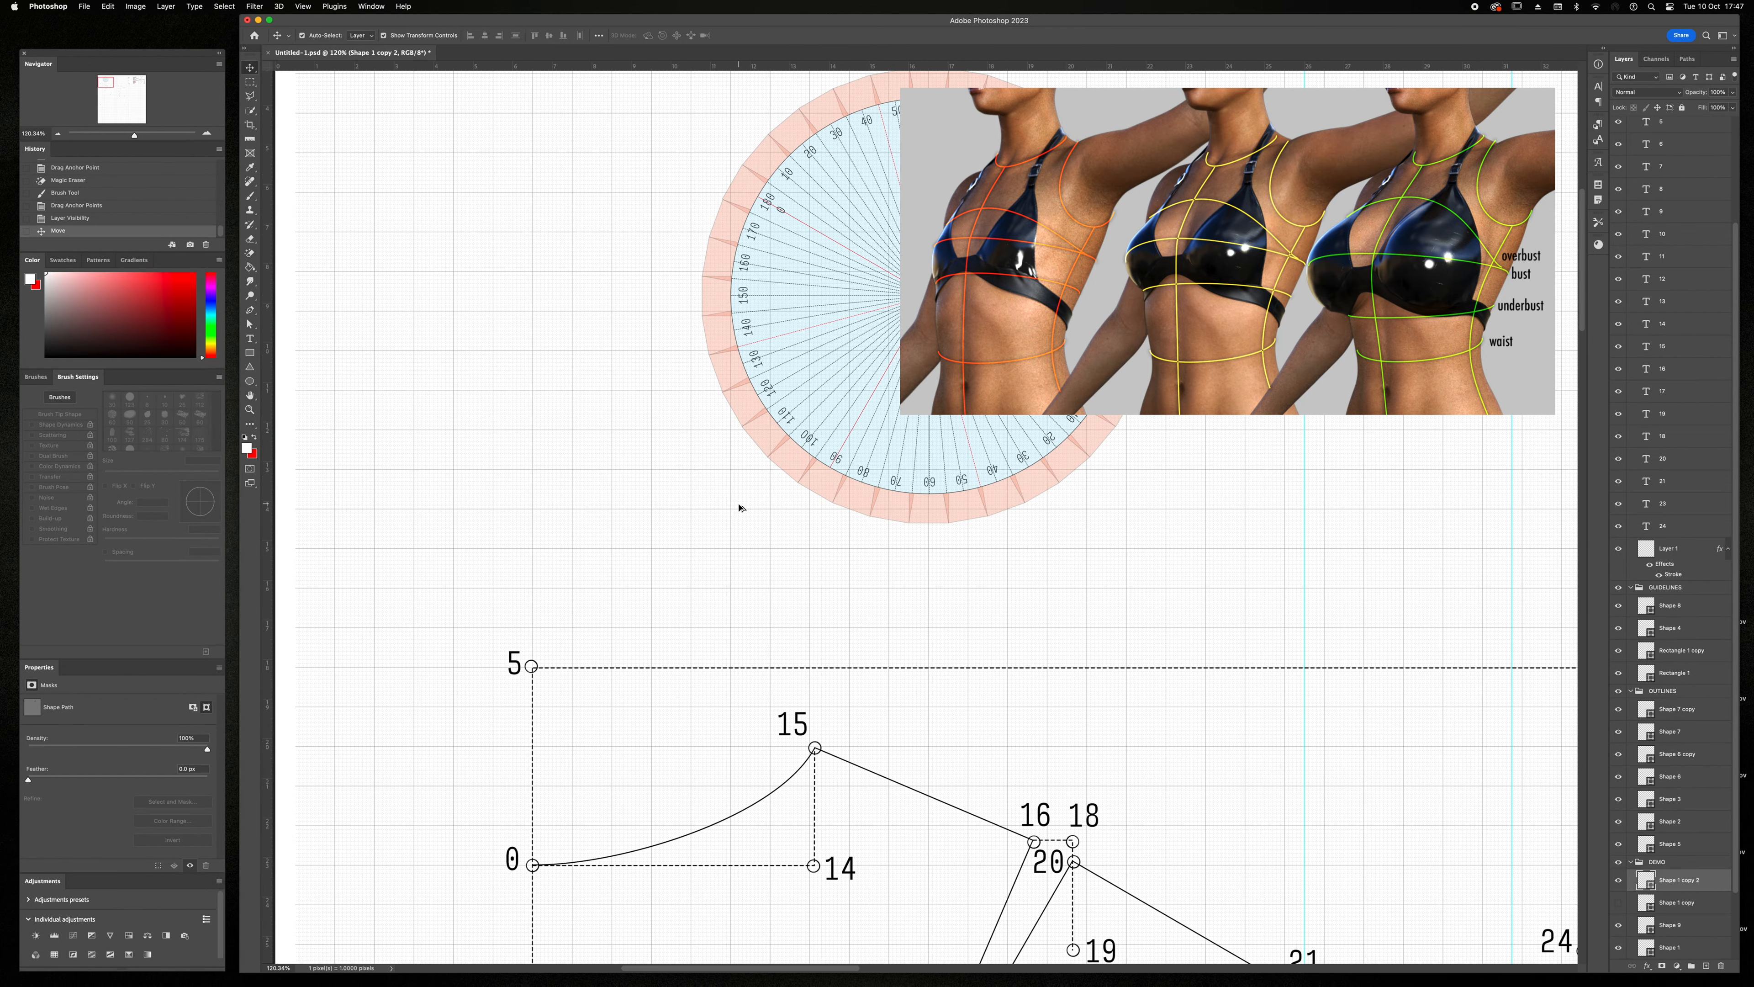
pyautogui.press('i')
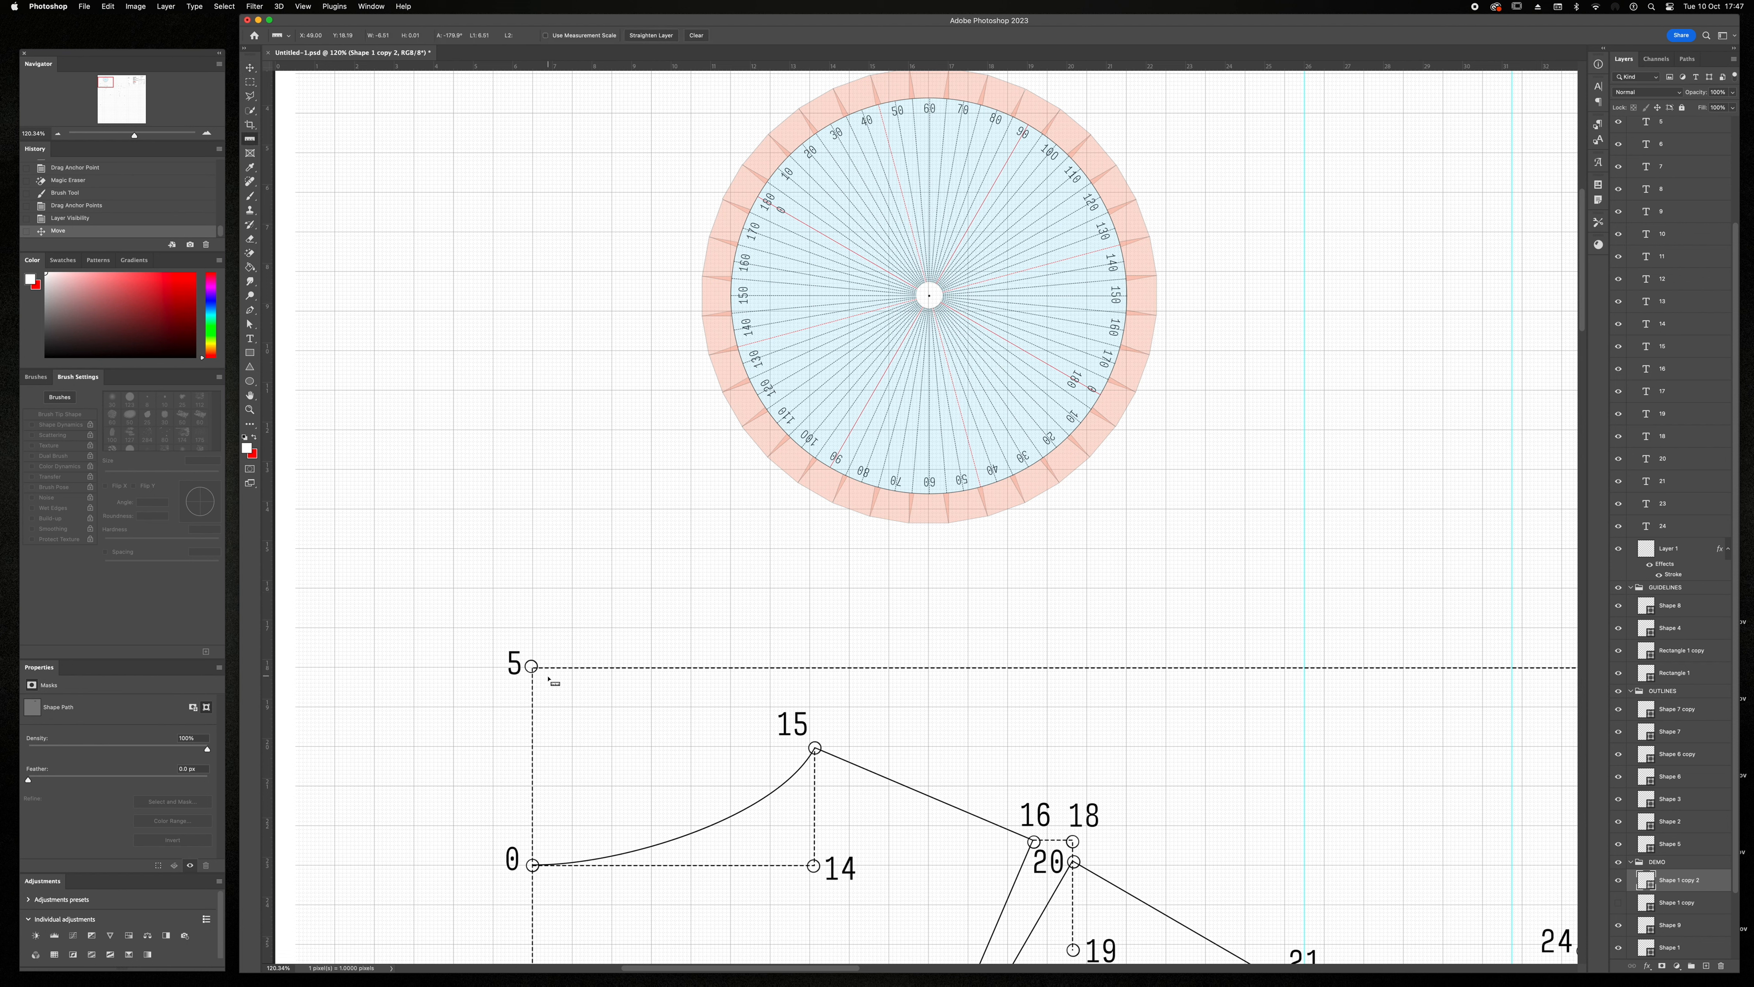
pyautogui.moveTo(532, 667); pyautogui.dragTo(1105, 670)
pyautogui.moveTo(268, 678); pyautogui.dragTo(1107, 755)
# - With the dashed guideline style, draw a vertical line along the new guide from the 5-4 line down to bust level
pyautogui.scroll(-10, 1122, 738)
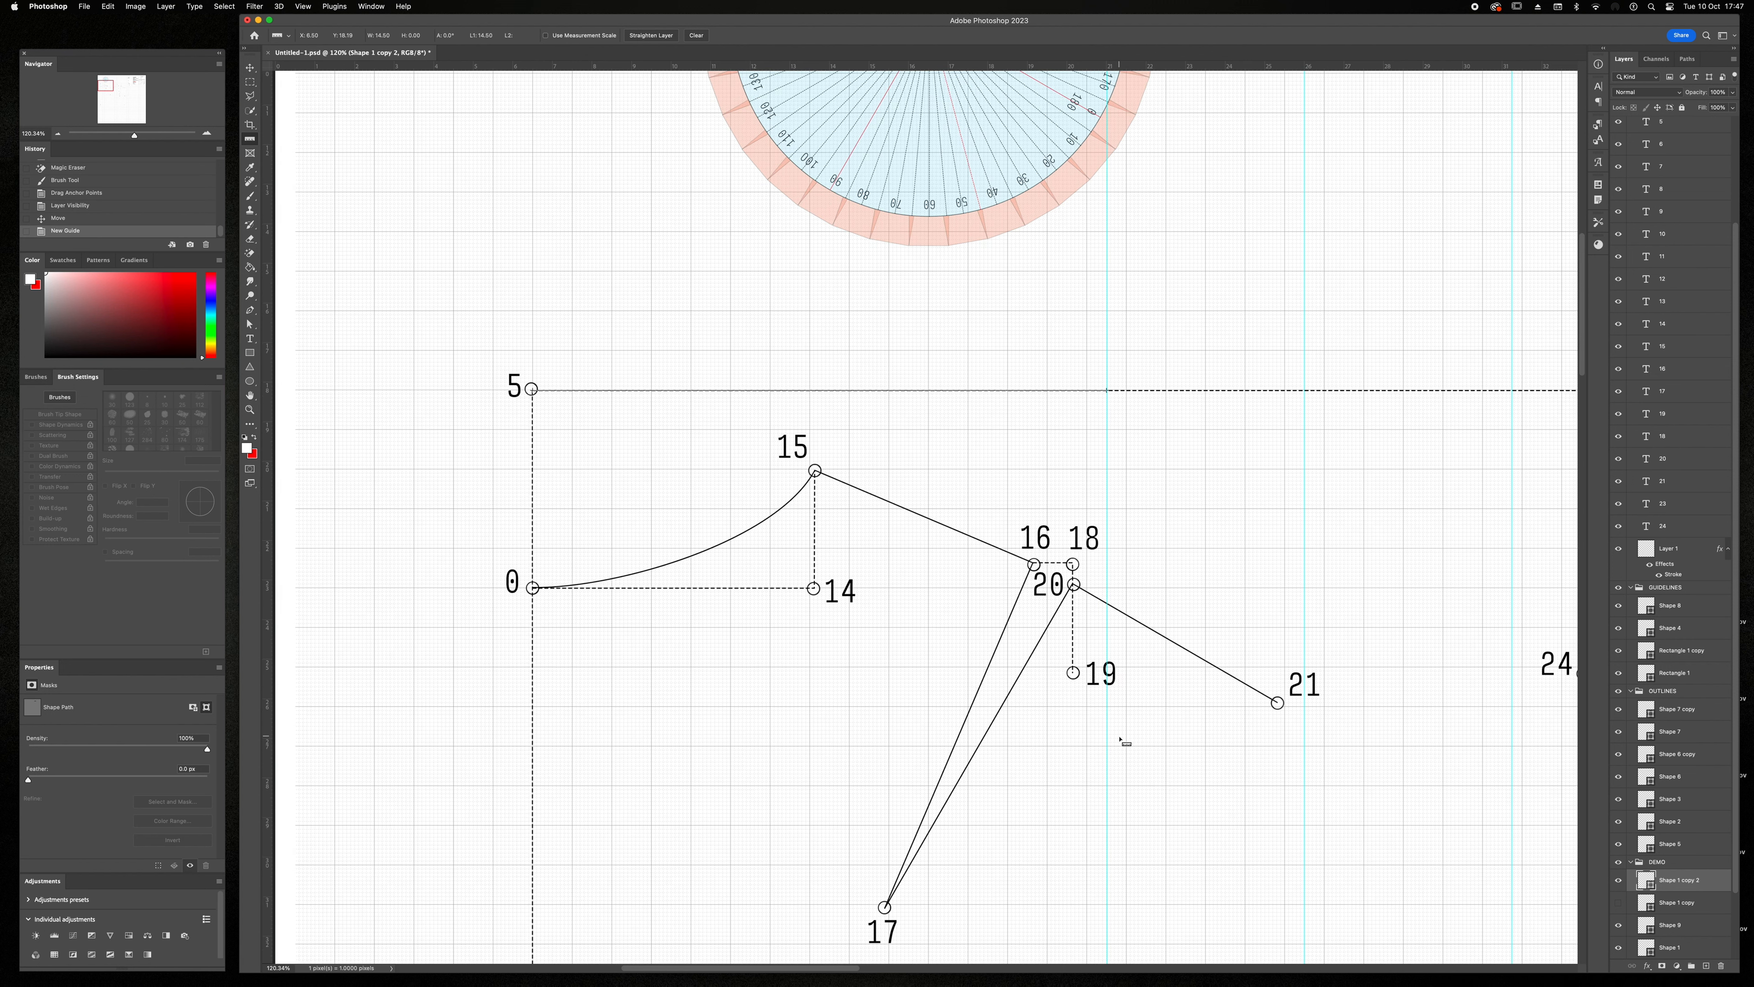
pyautogui.hscroll(6, 1123, 739)
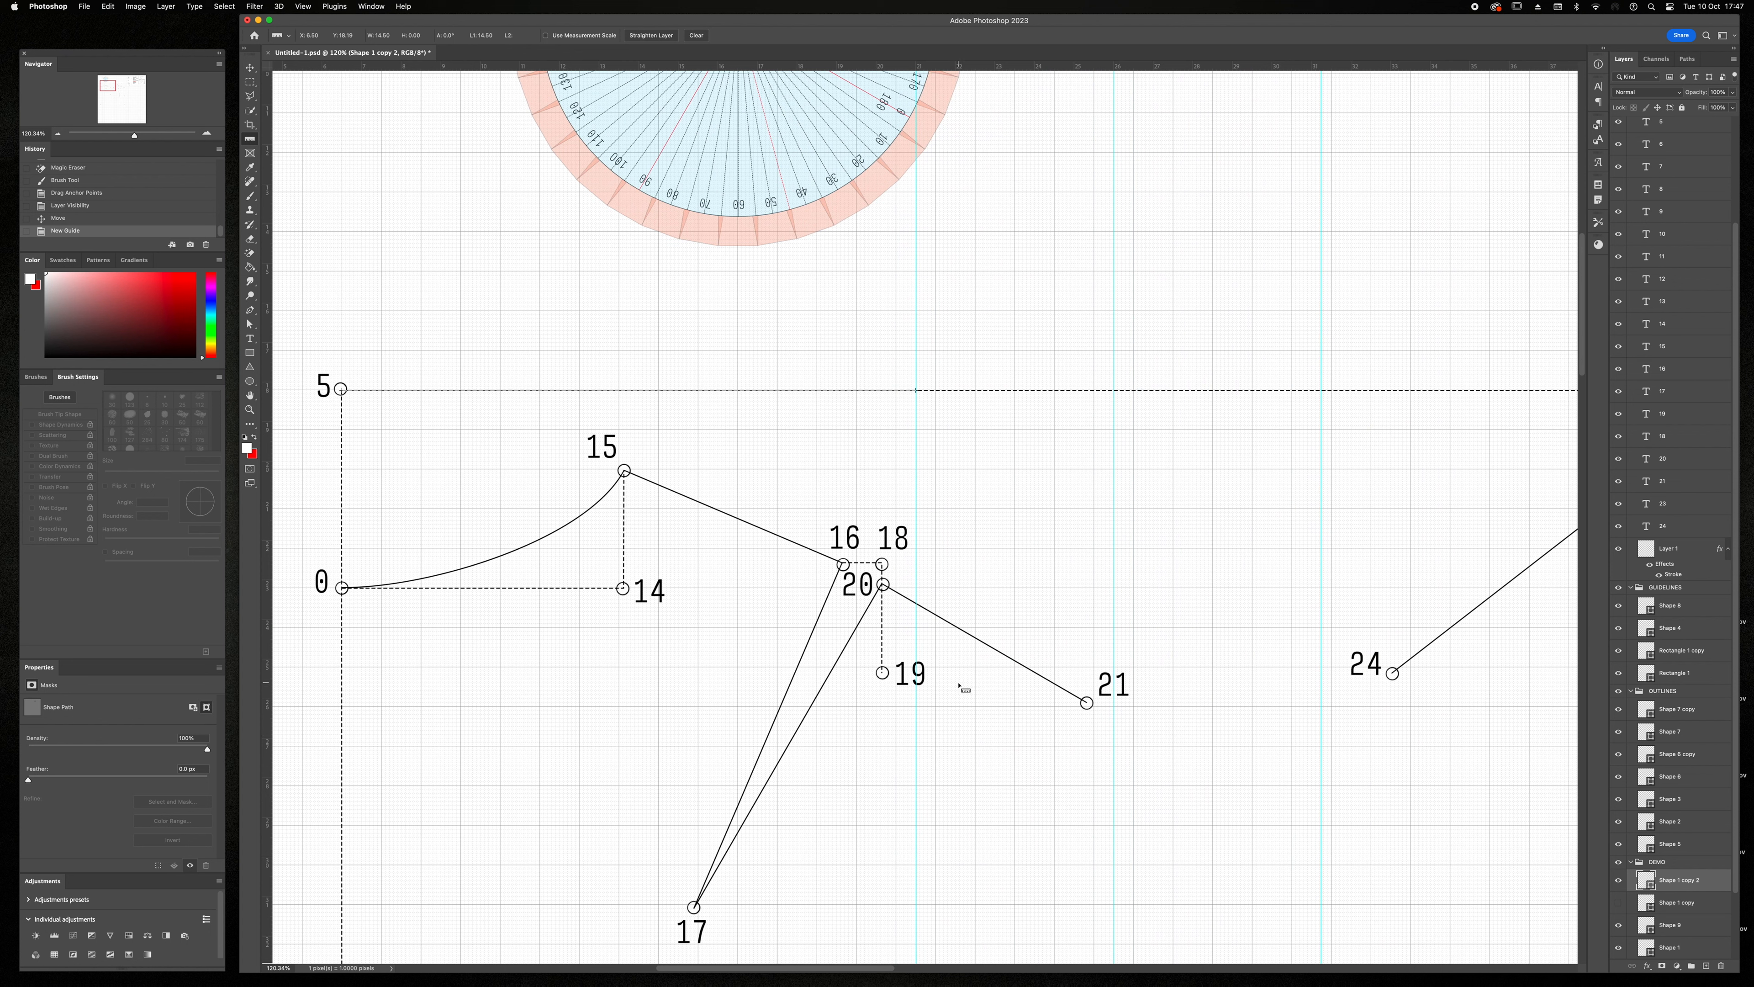
pyautogui.press('p')
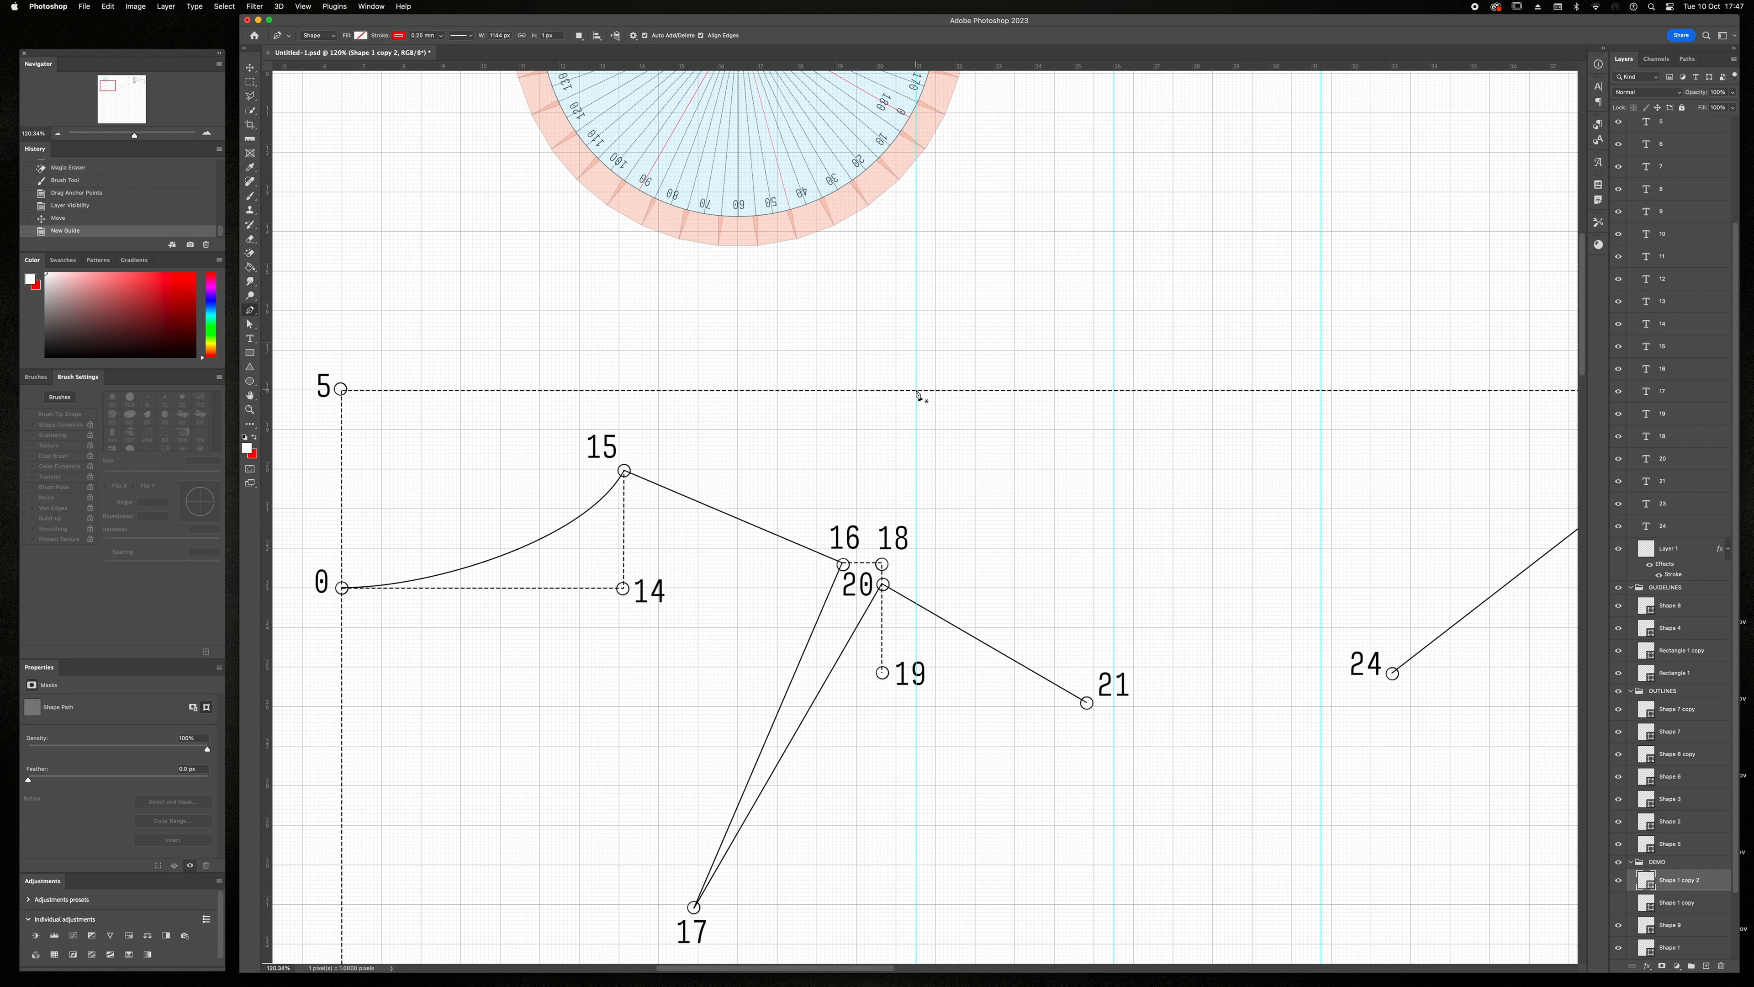
pyautogui.press('v')
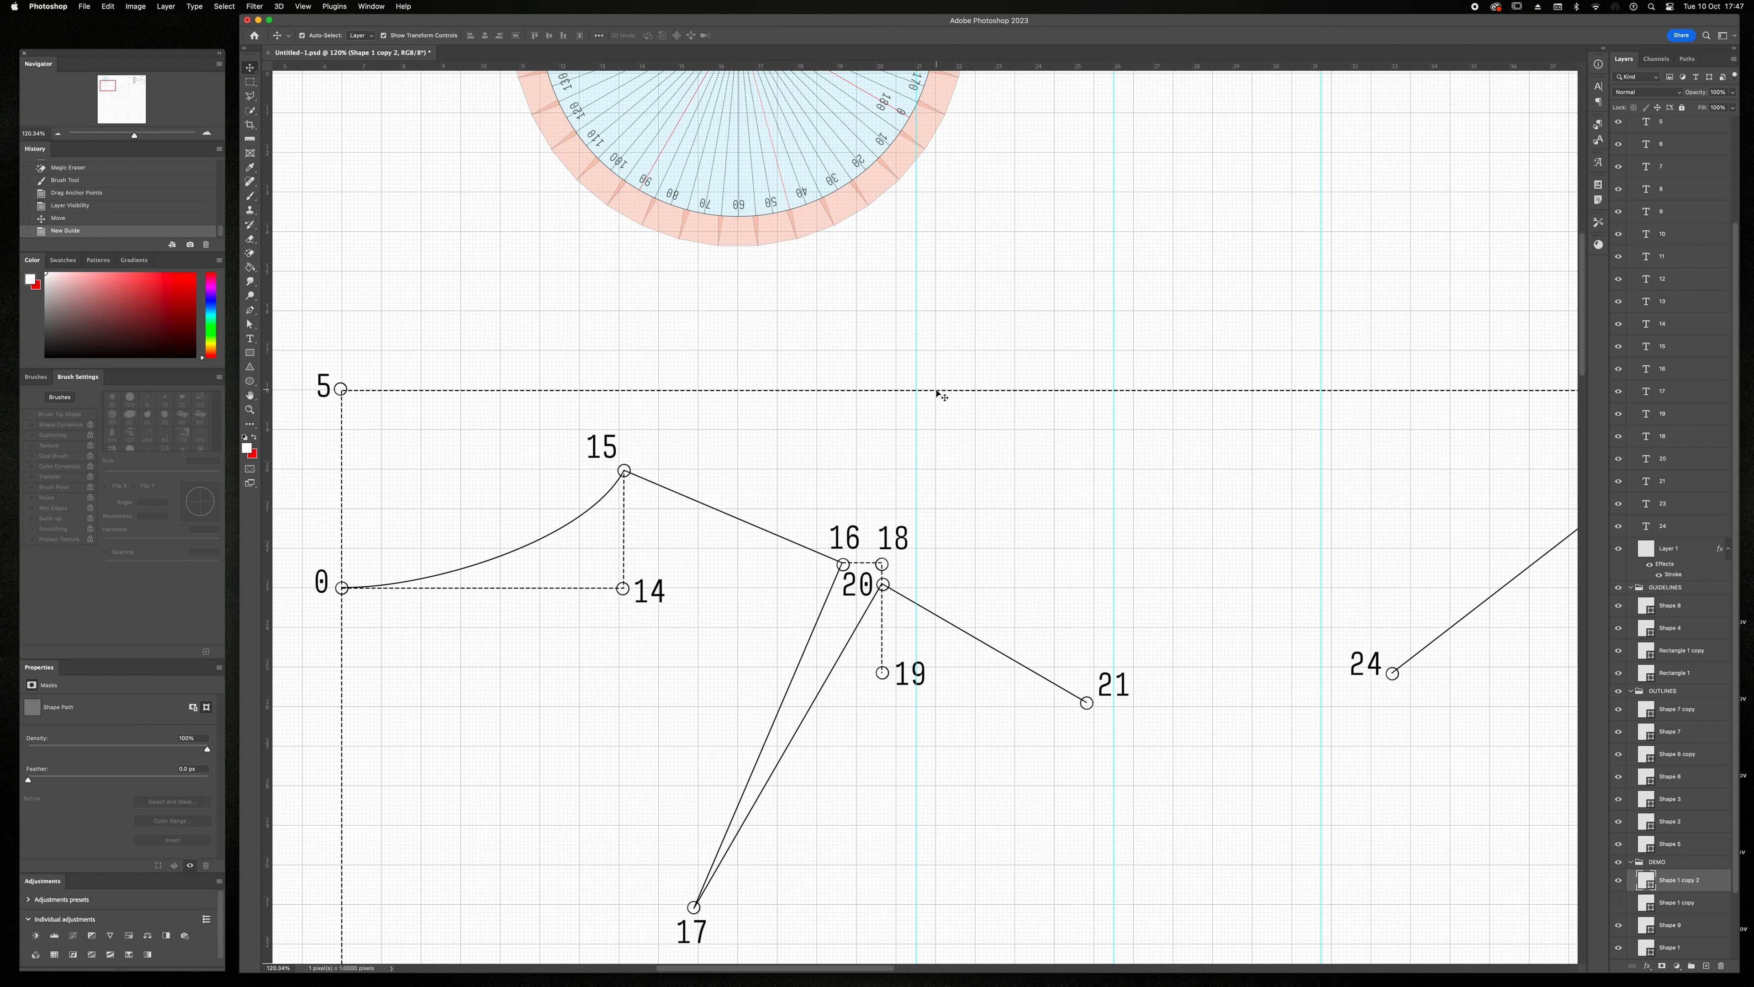
pyautogui.click(938, 392)
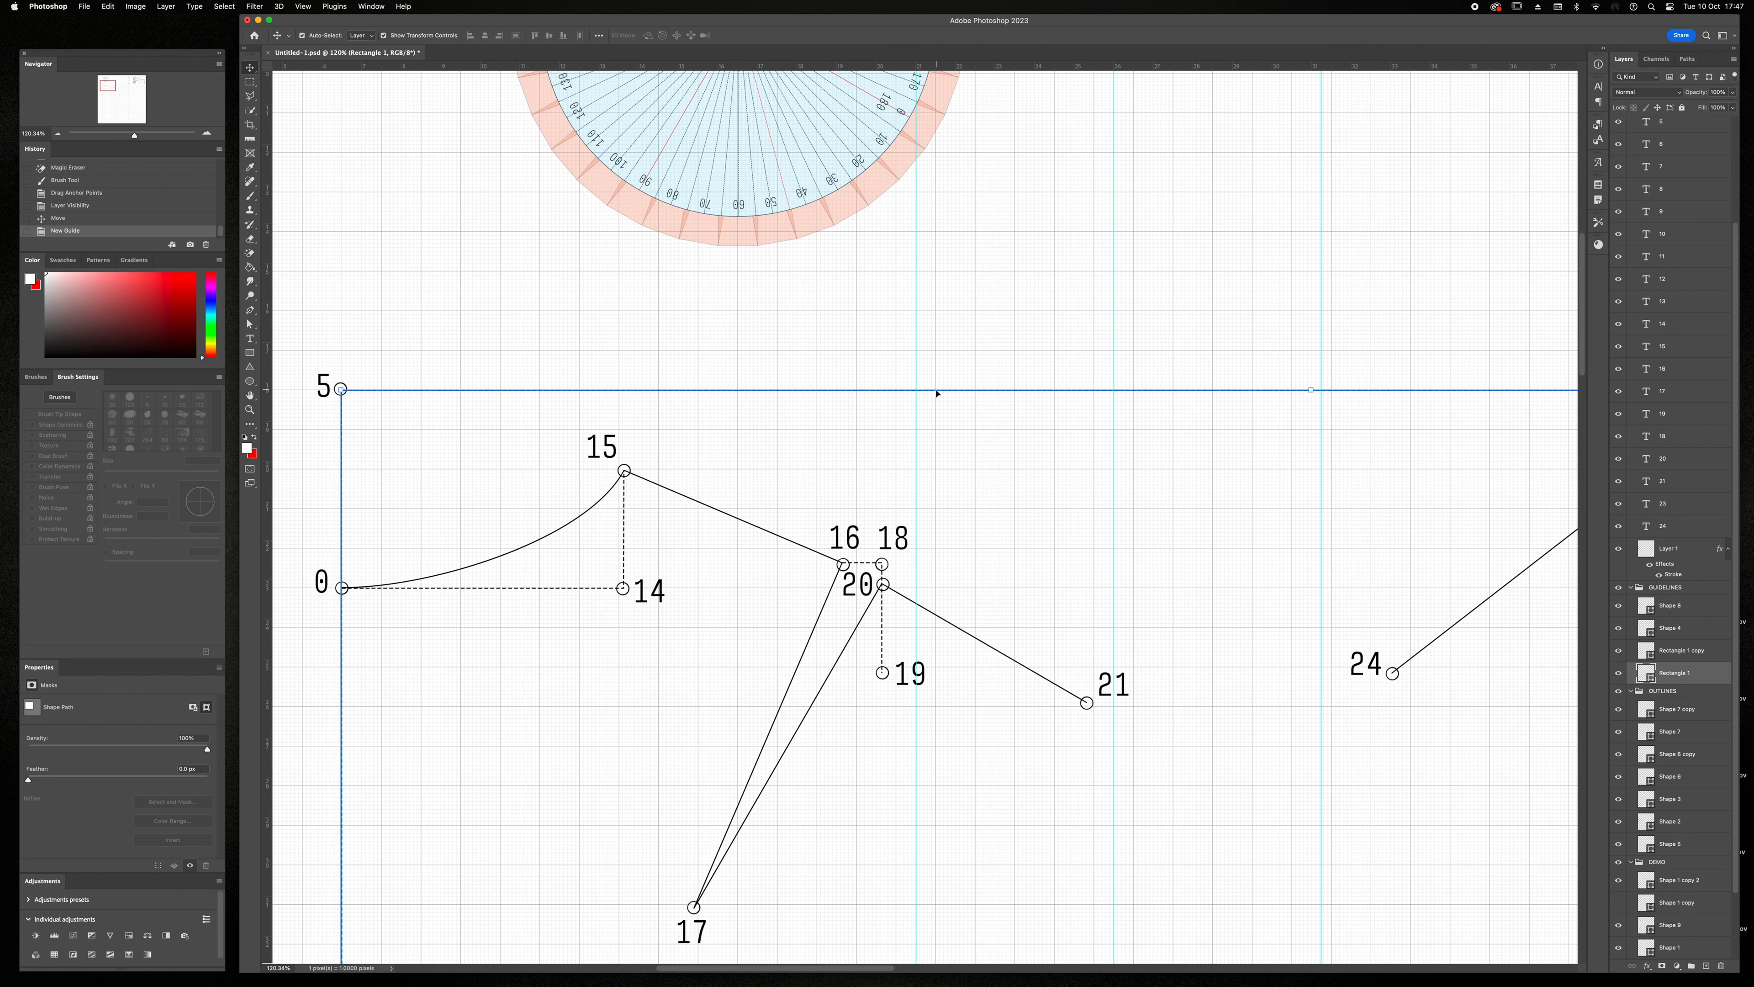
pyautogui.press('p')
pyautogui.click(917, 392)
pyautogui.scroll(-5, 924, 525)
pyautogui.scroll(-5, 923, 532)
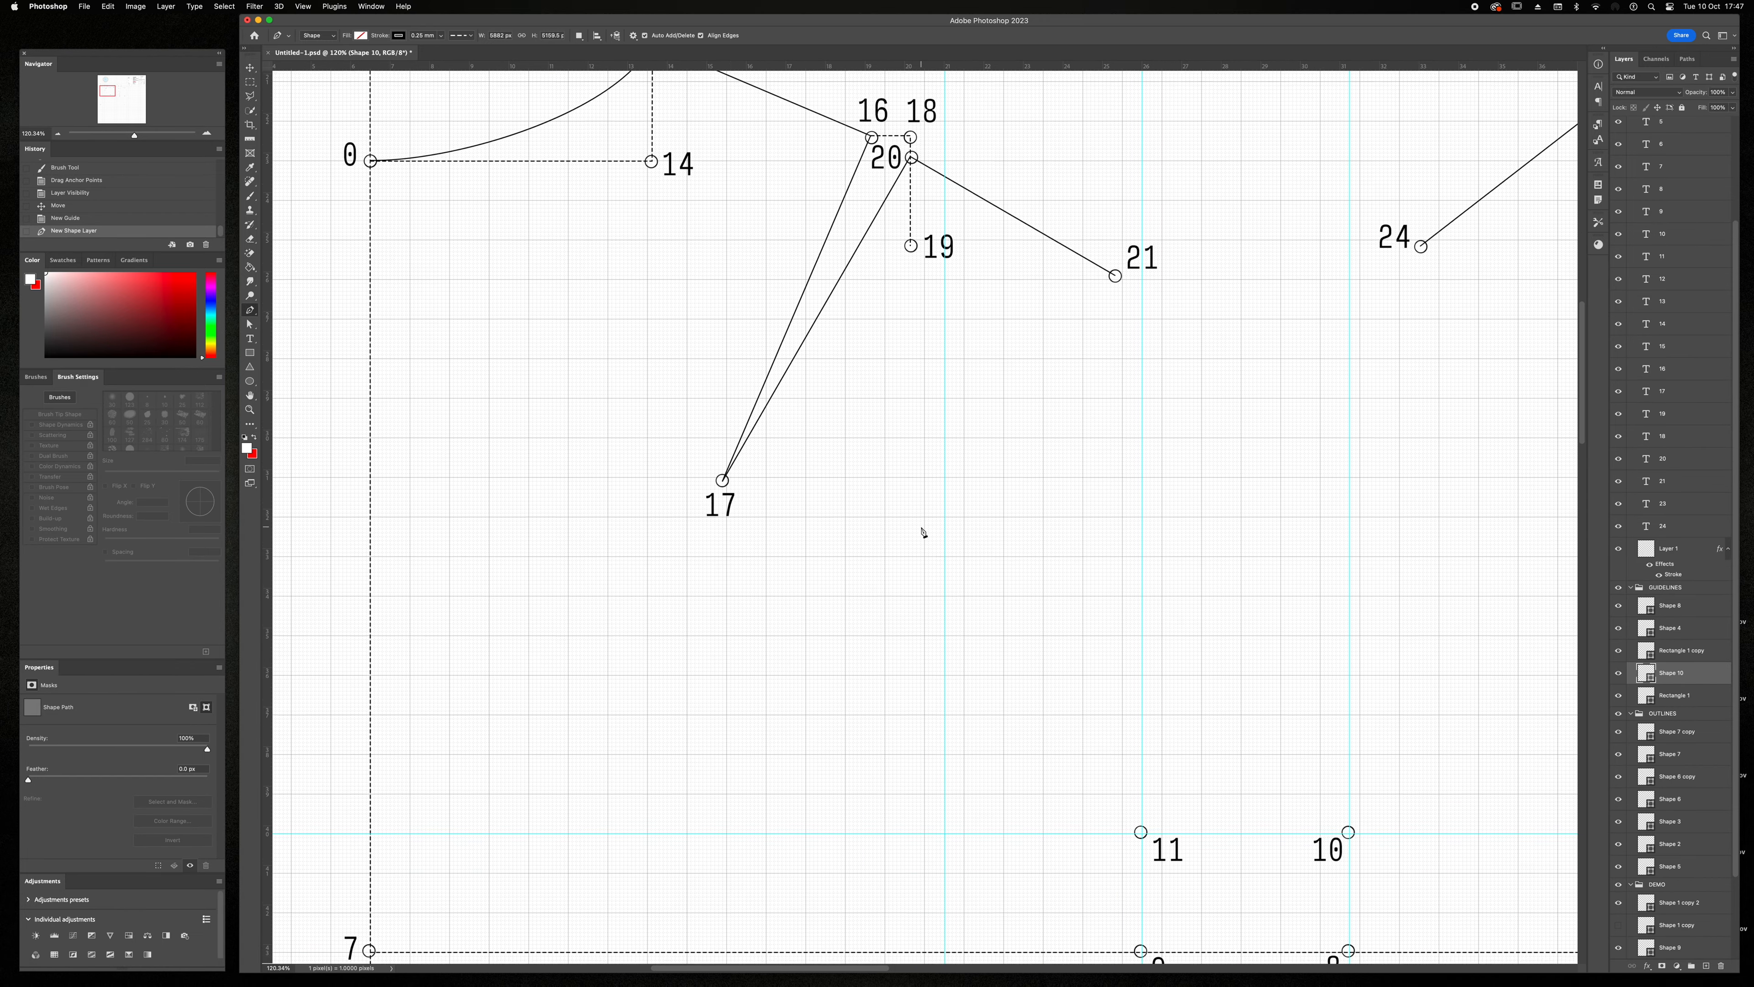
pyautogui.click(946, 863)
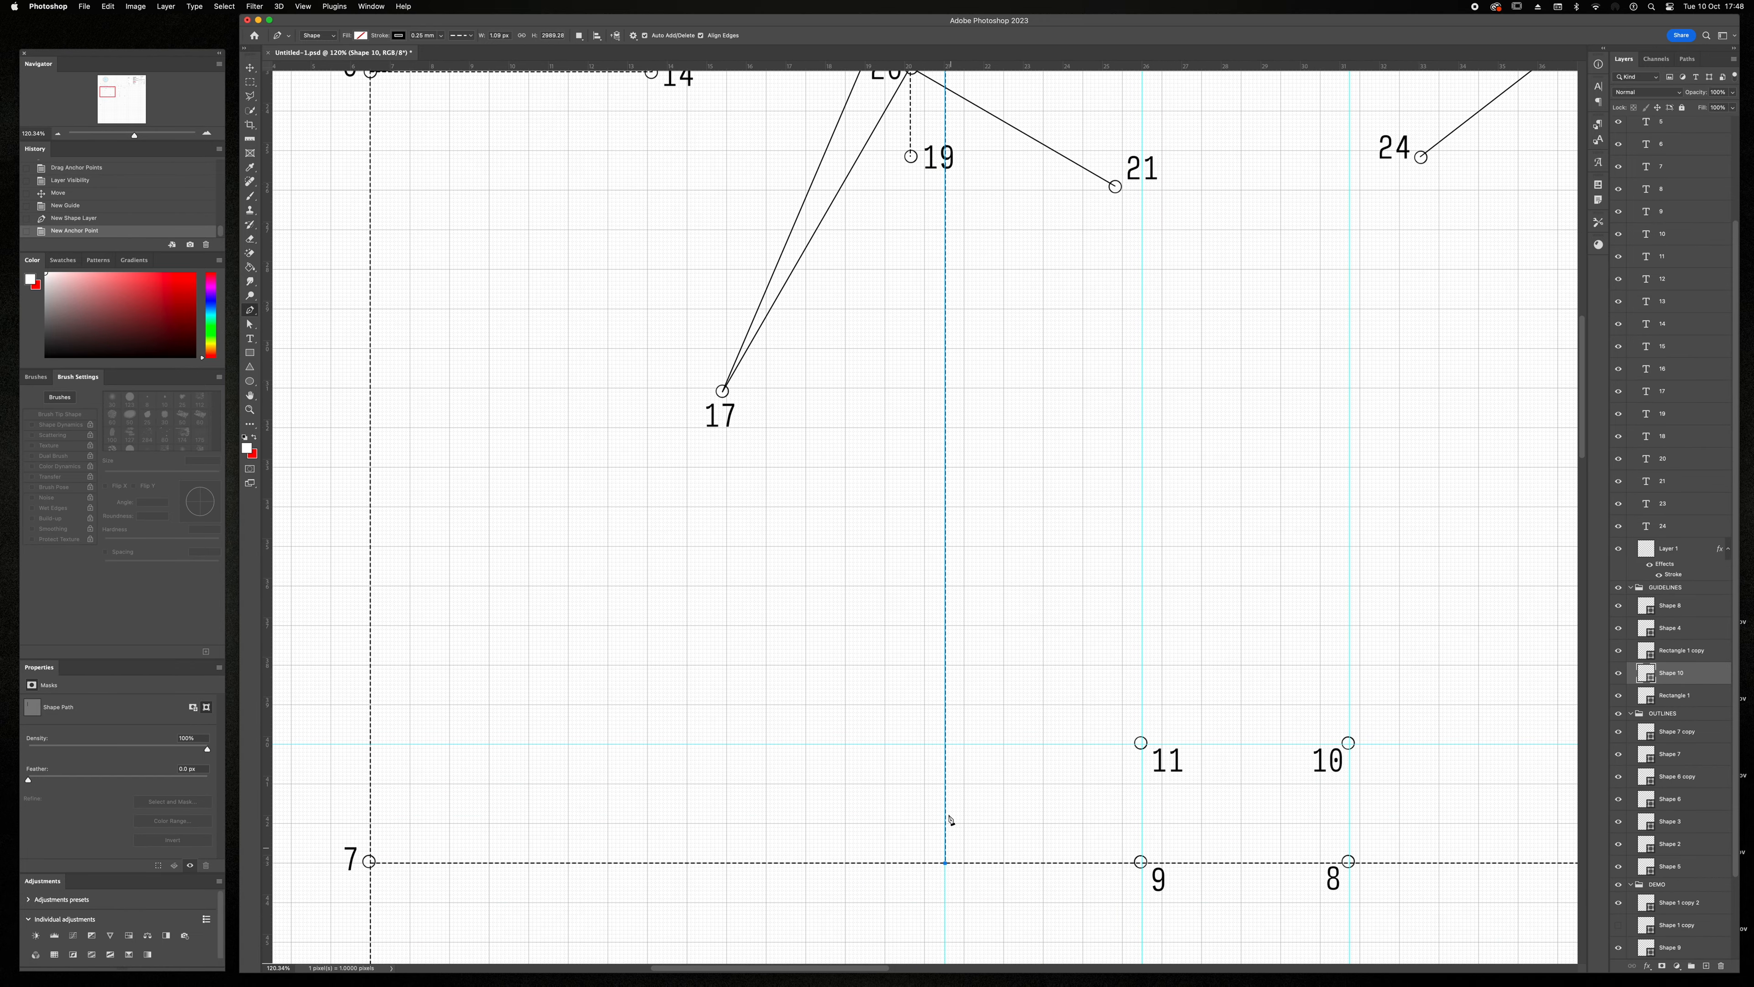
# - Nudge the new vertical dashed line's upper anchor up so that it meets the 5-4 line
pyautogui.scroll(5, 960, 691)
pyautogui.press('a')
pyautogui.moveTo(878, 161); pyautogui.dragTo(905, 191)
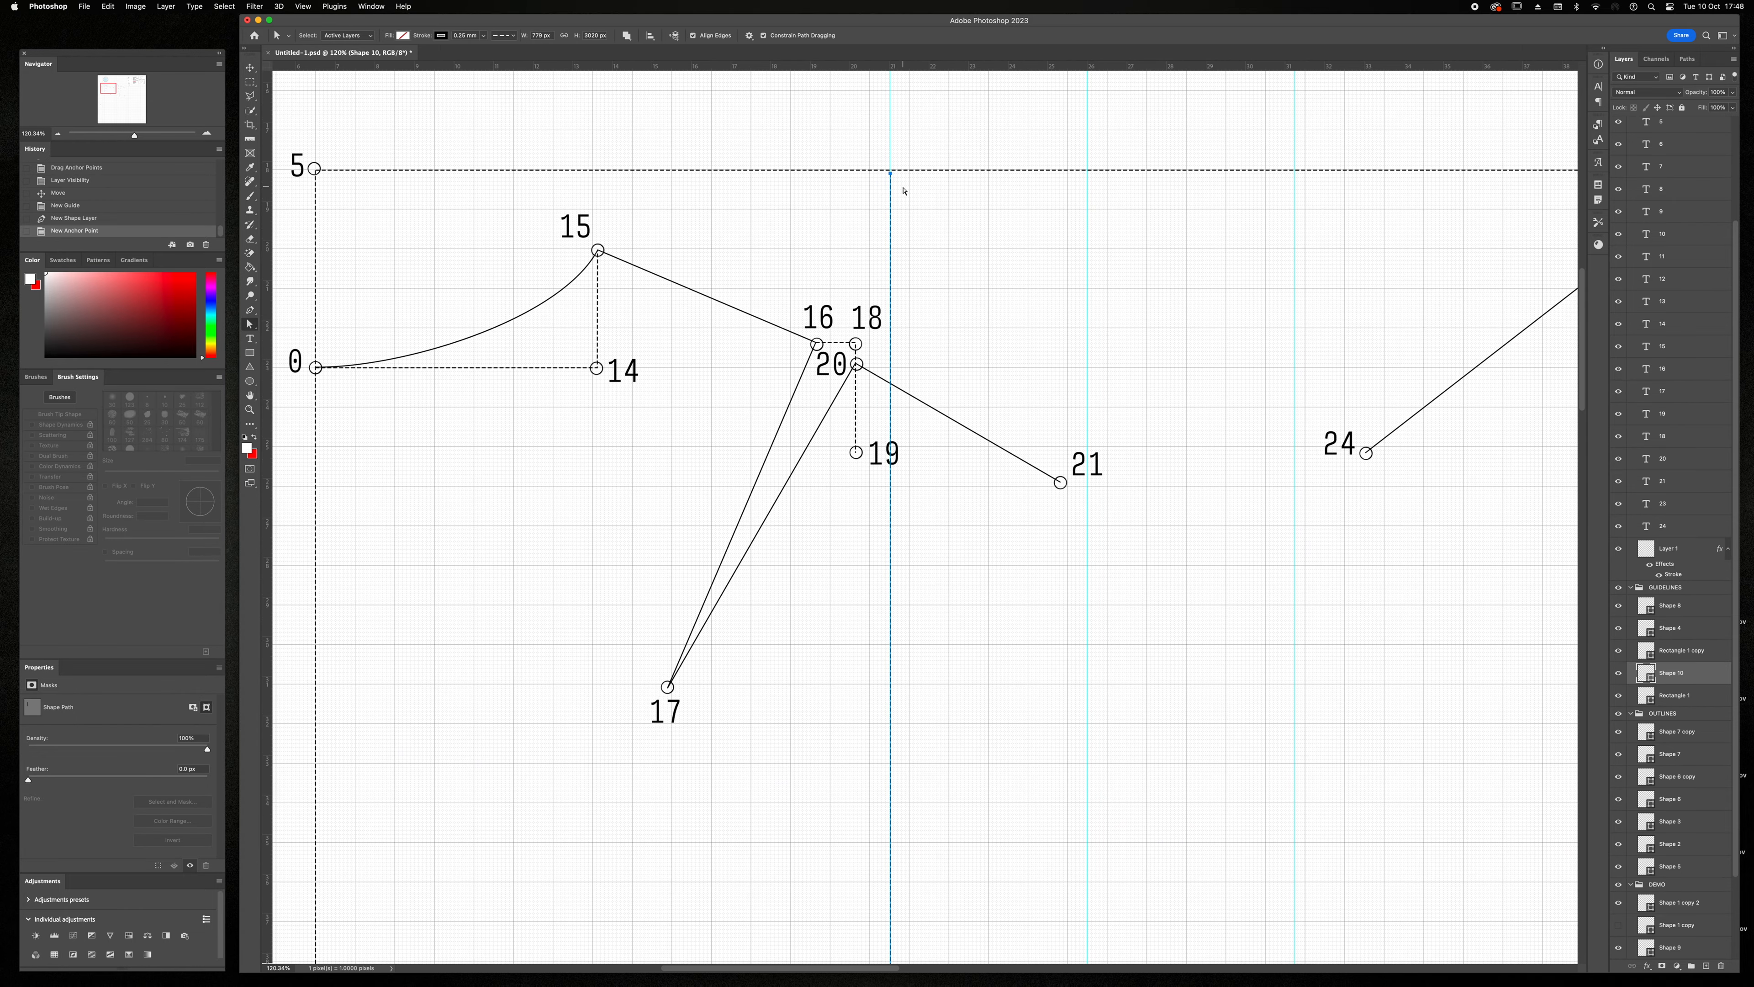
pyautogui.press('Up')
pyautogui.press('v')
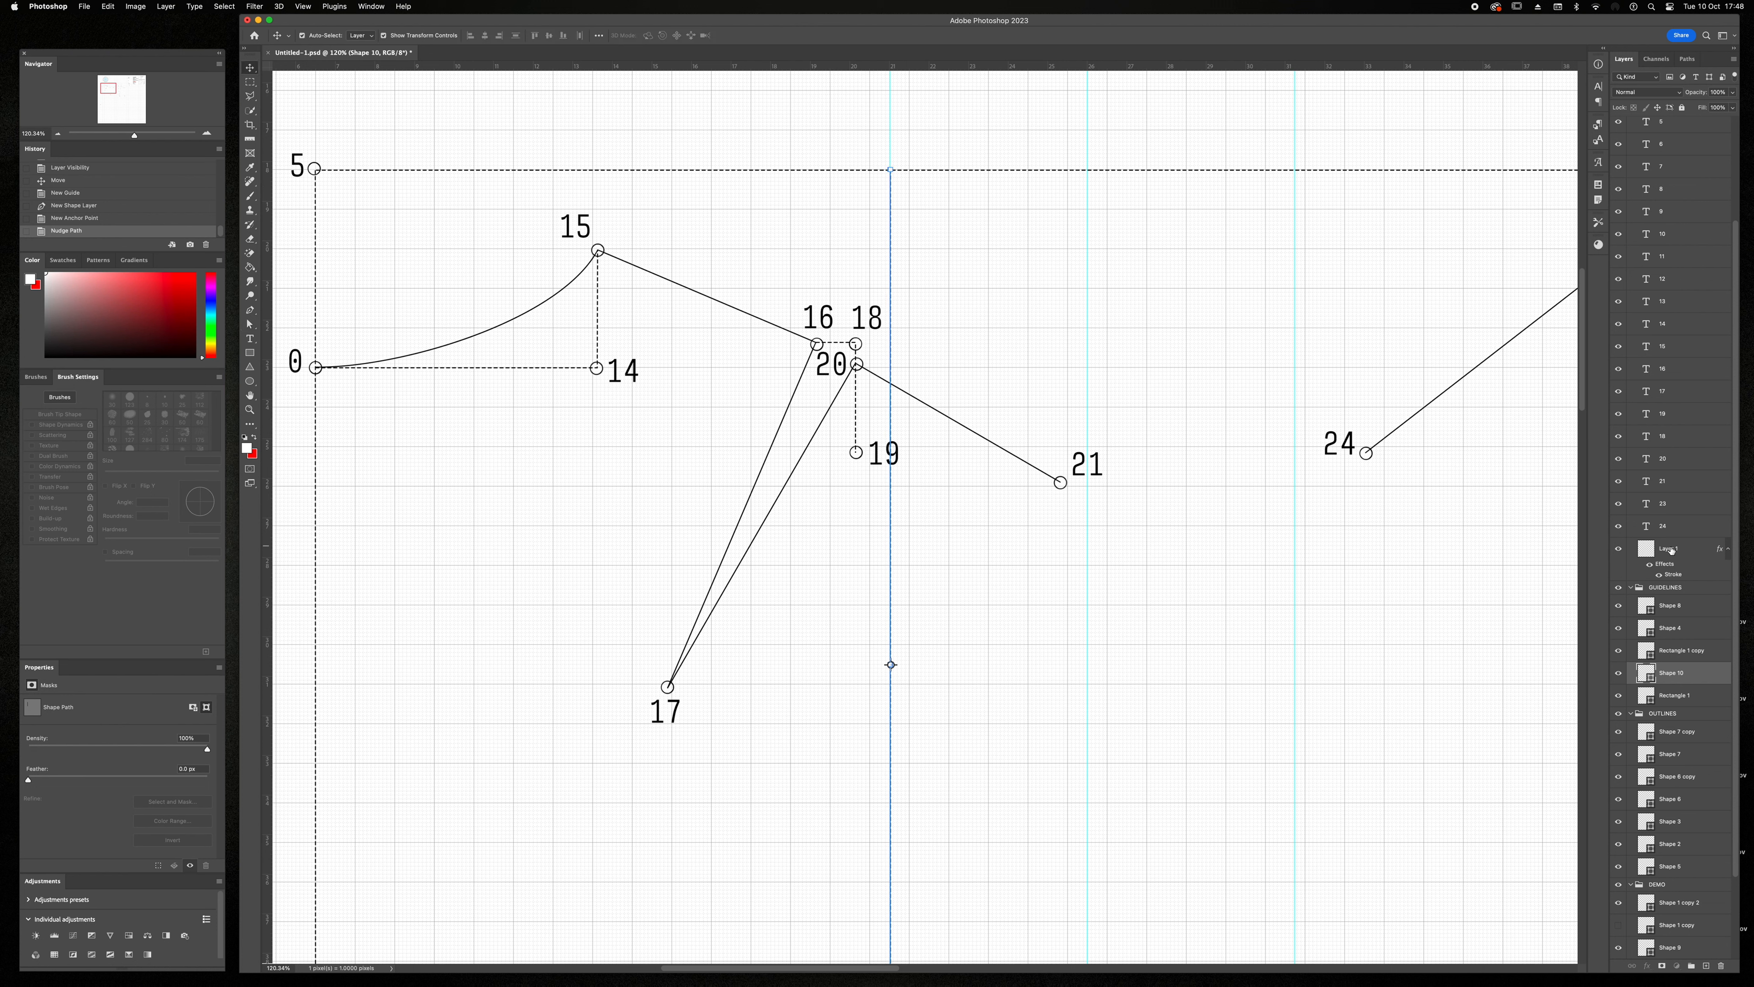
# - Brush a point circle on Layer 1 where the new vertical dashed line meets the 5-4 line
pyautogui.click(1671, 551)
pyautogui.press('b')
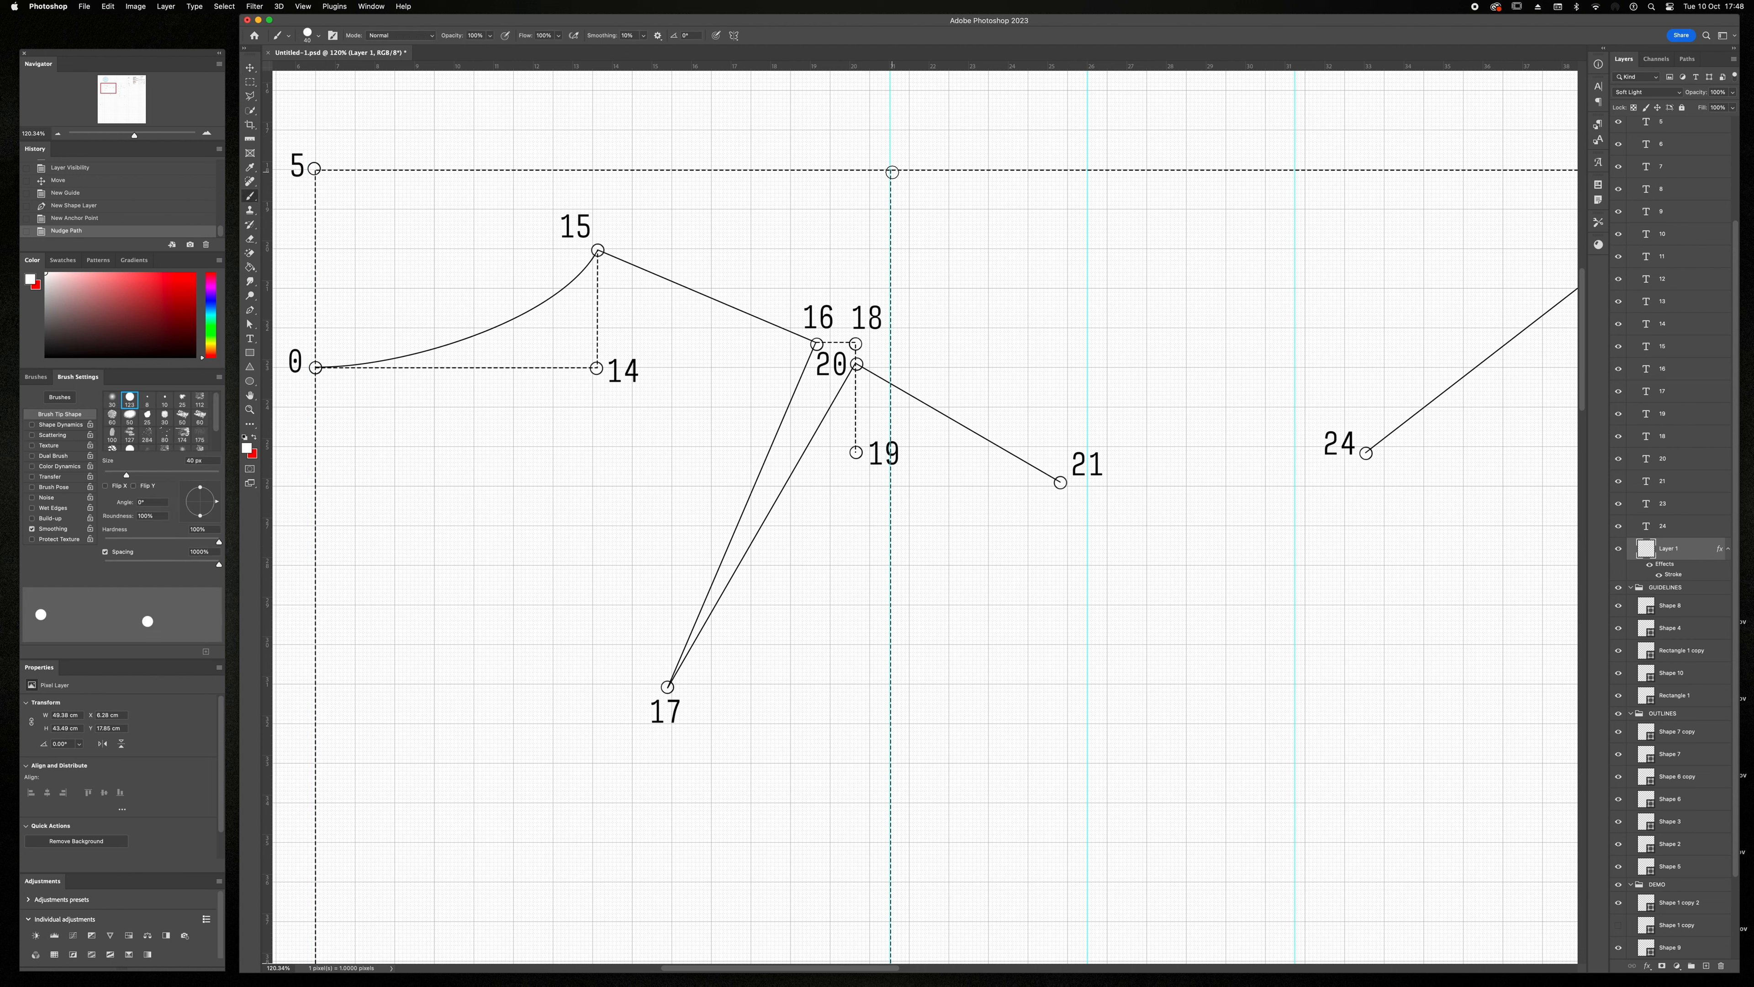
pyautogui.click(890, 171)
# - Add the text label 25 centred above the new point circle on the 5-4 line
pyautogui.press('t')
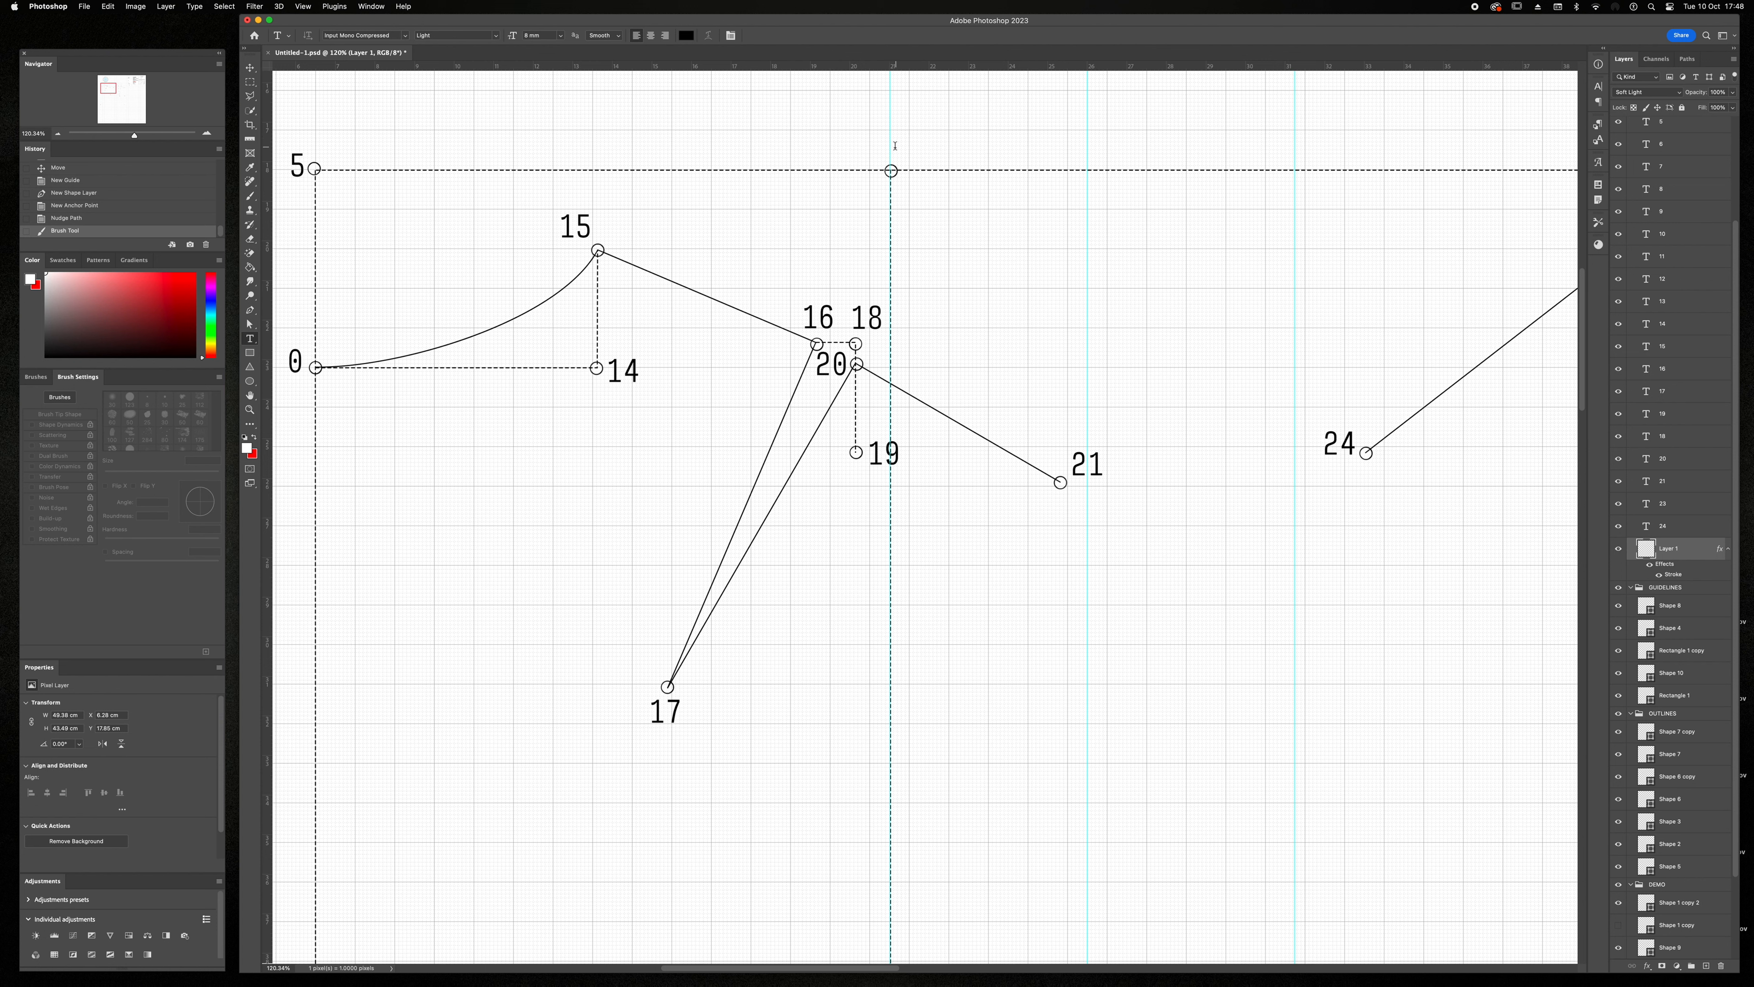
pyautogui.click(895, 147)
pyautogui.write('25')
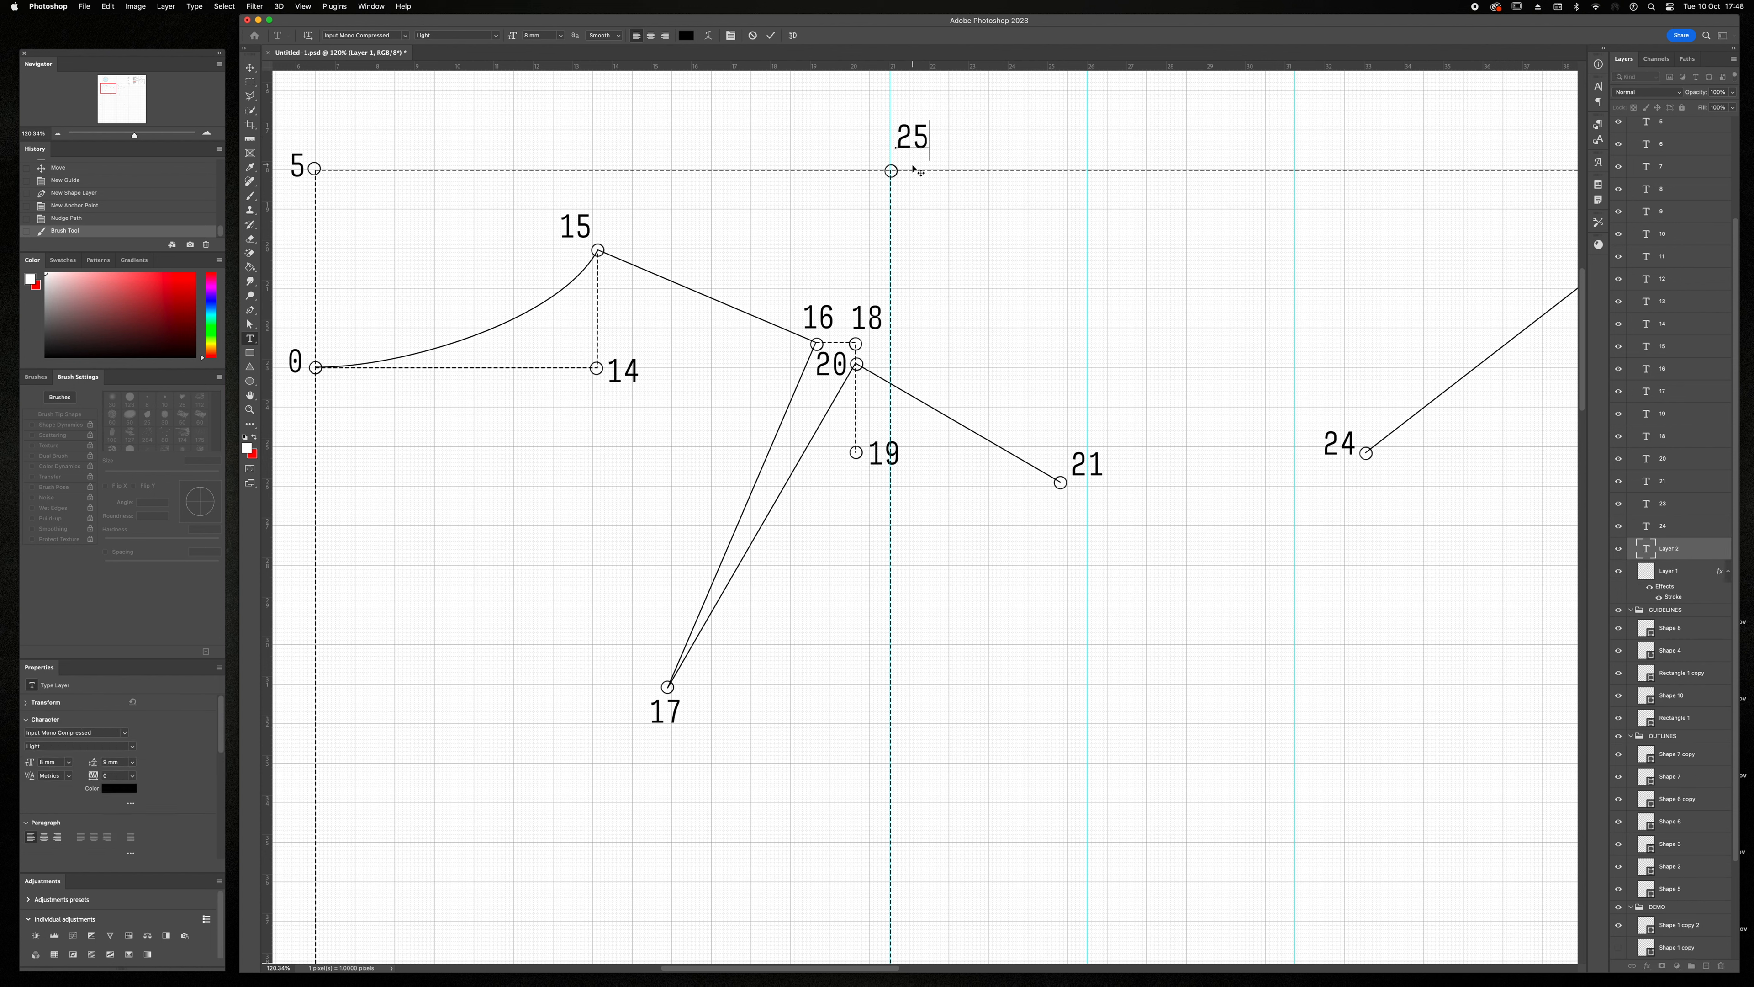
pyautogui.moveTo(906, 172); pyautogui.dragTo(892, 172)
pyautogui.write('V')
pyautogui.press('BackSpace')
pyautogui.hotkey('ctrl', 'Return')
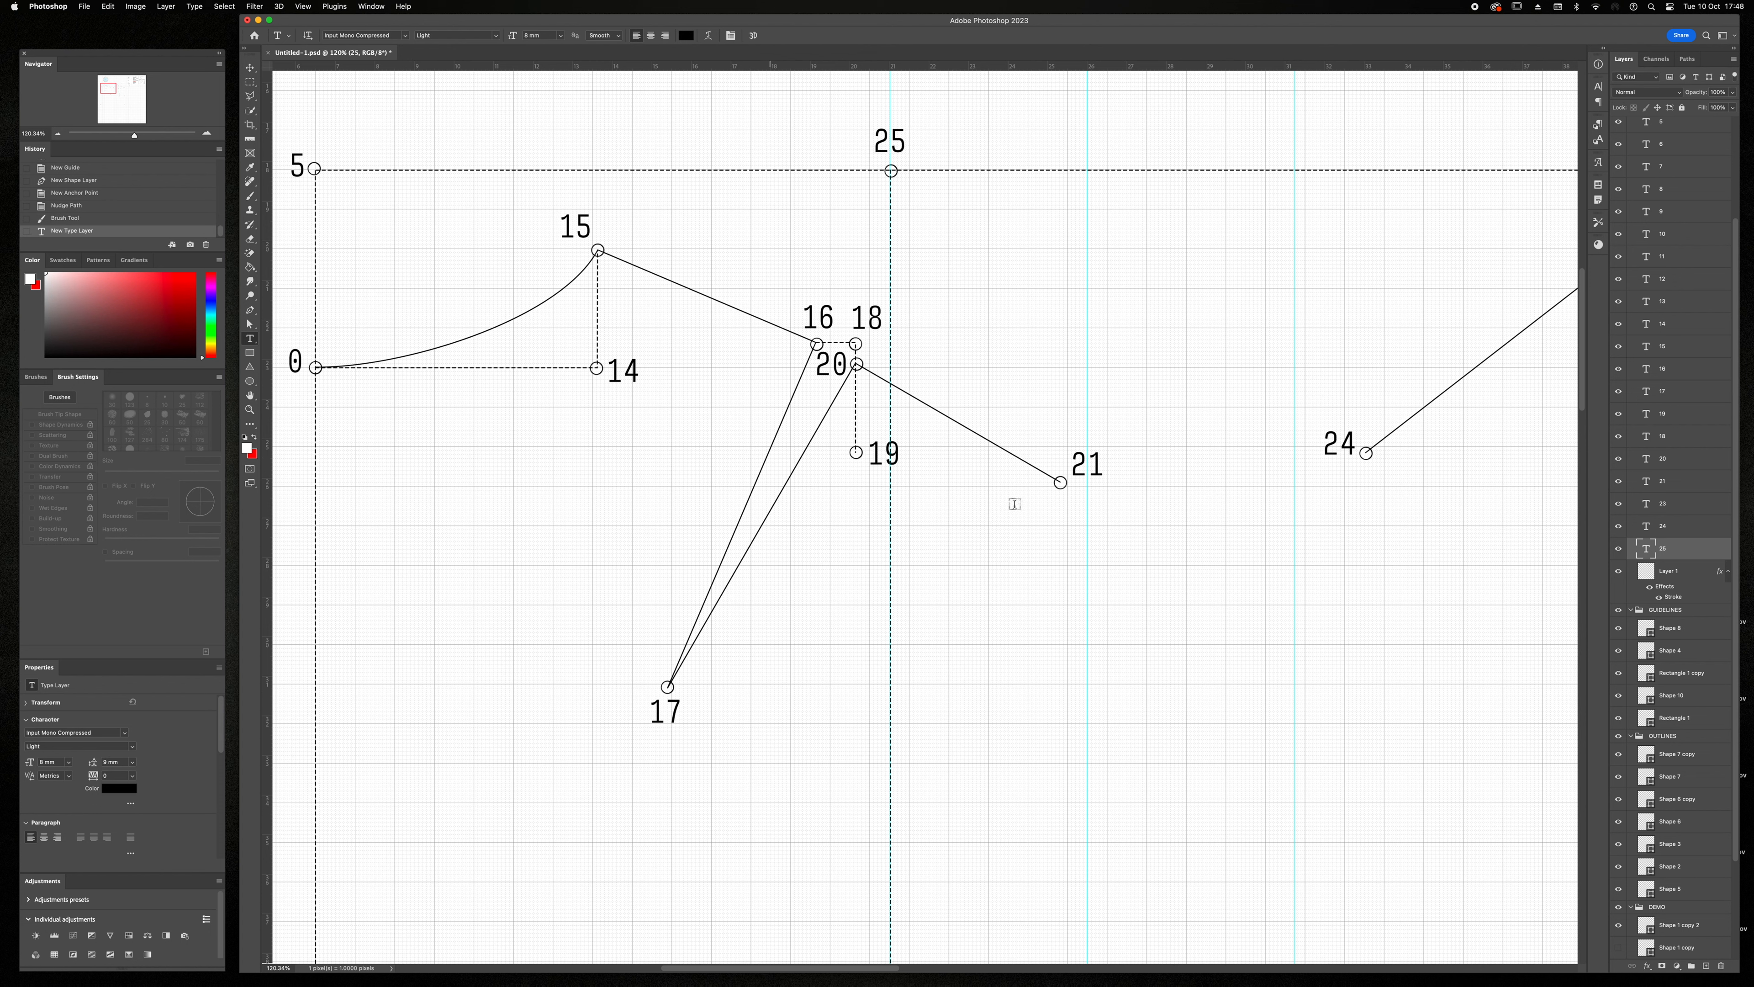
# - With the 20-21 shoulder line's style, start a Pen curve beside point 21 with one horizontal handle and one pointing straight down
pyautogui.press('v')
pyautogui.click(1038, 471)
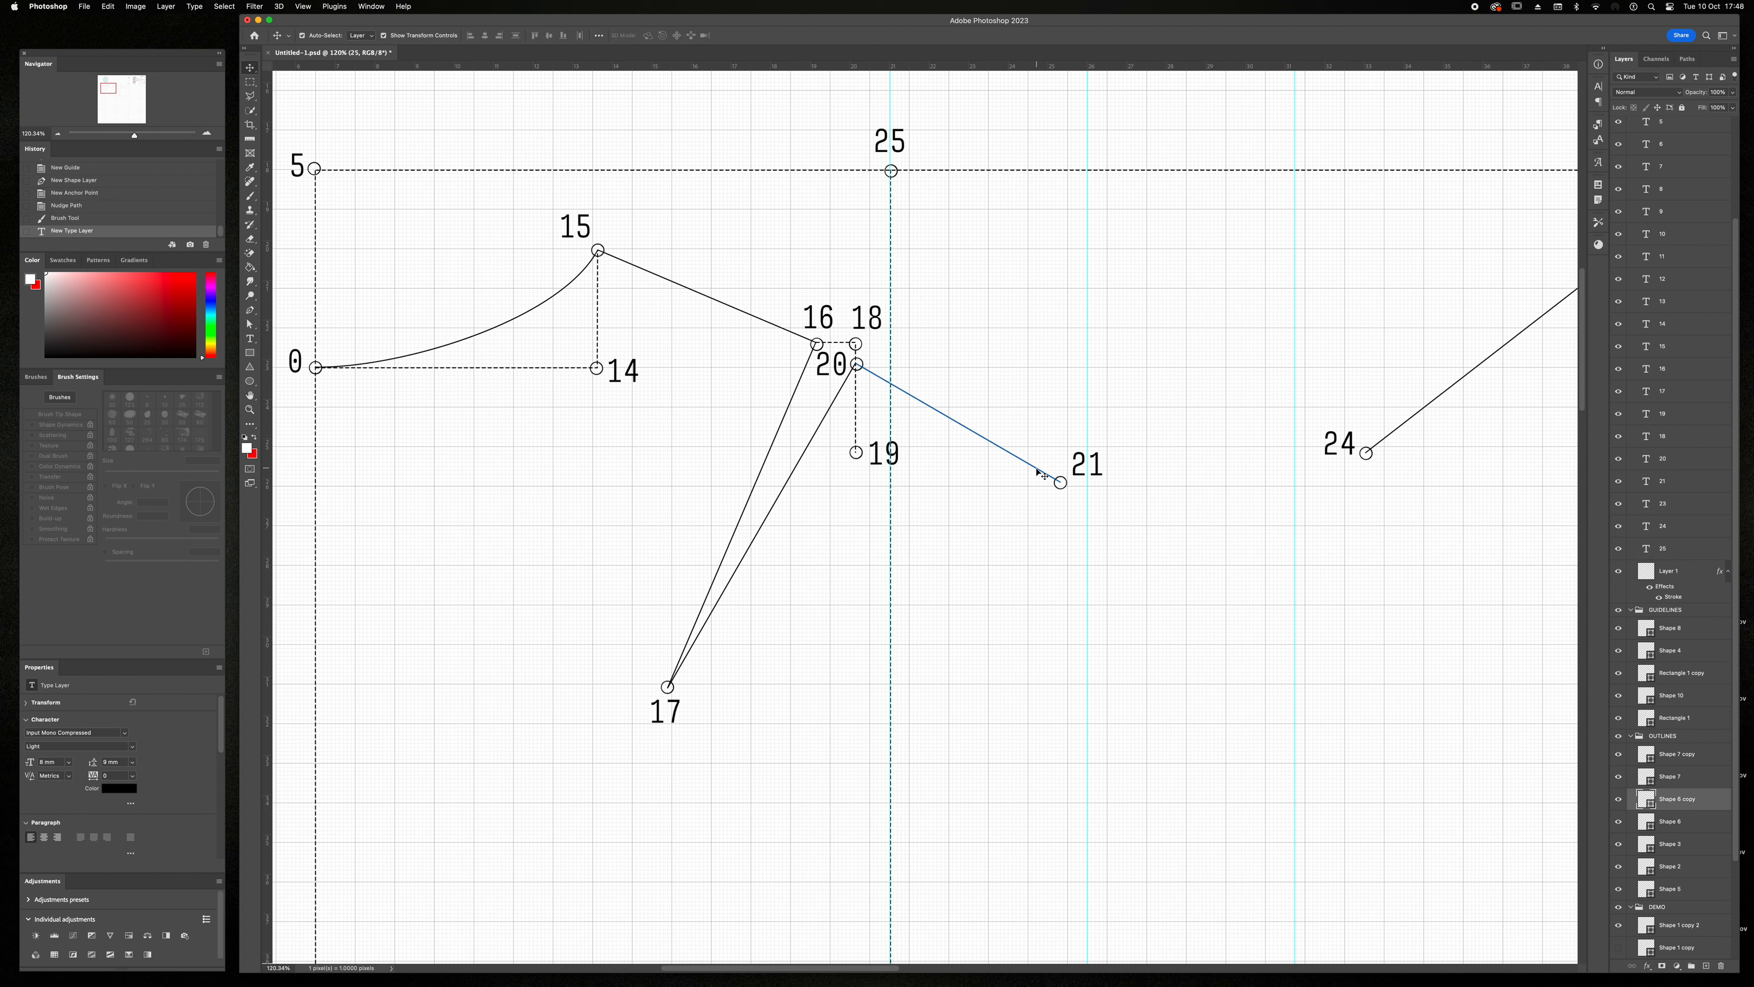
pyautogui.press('p')
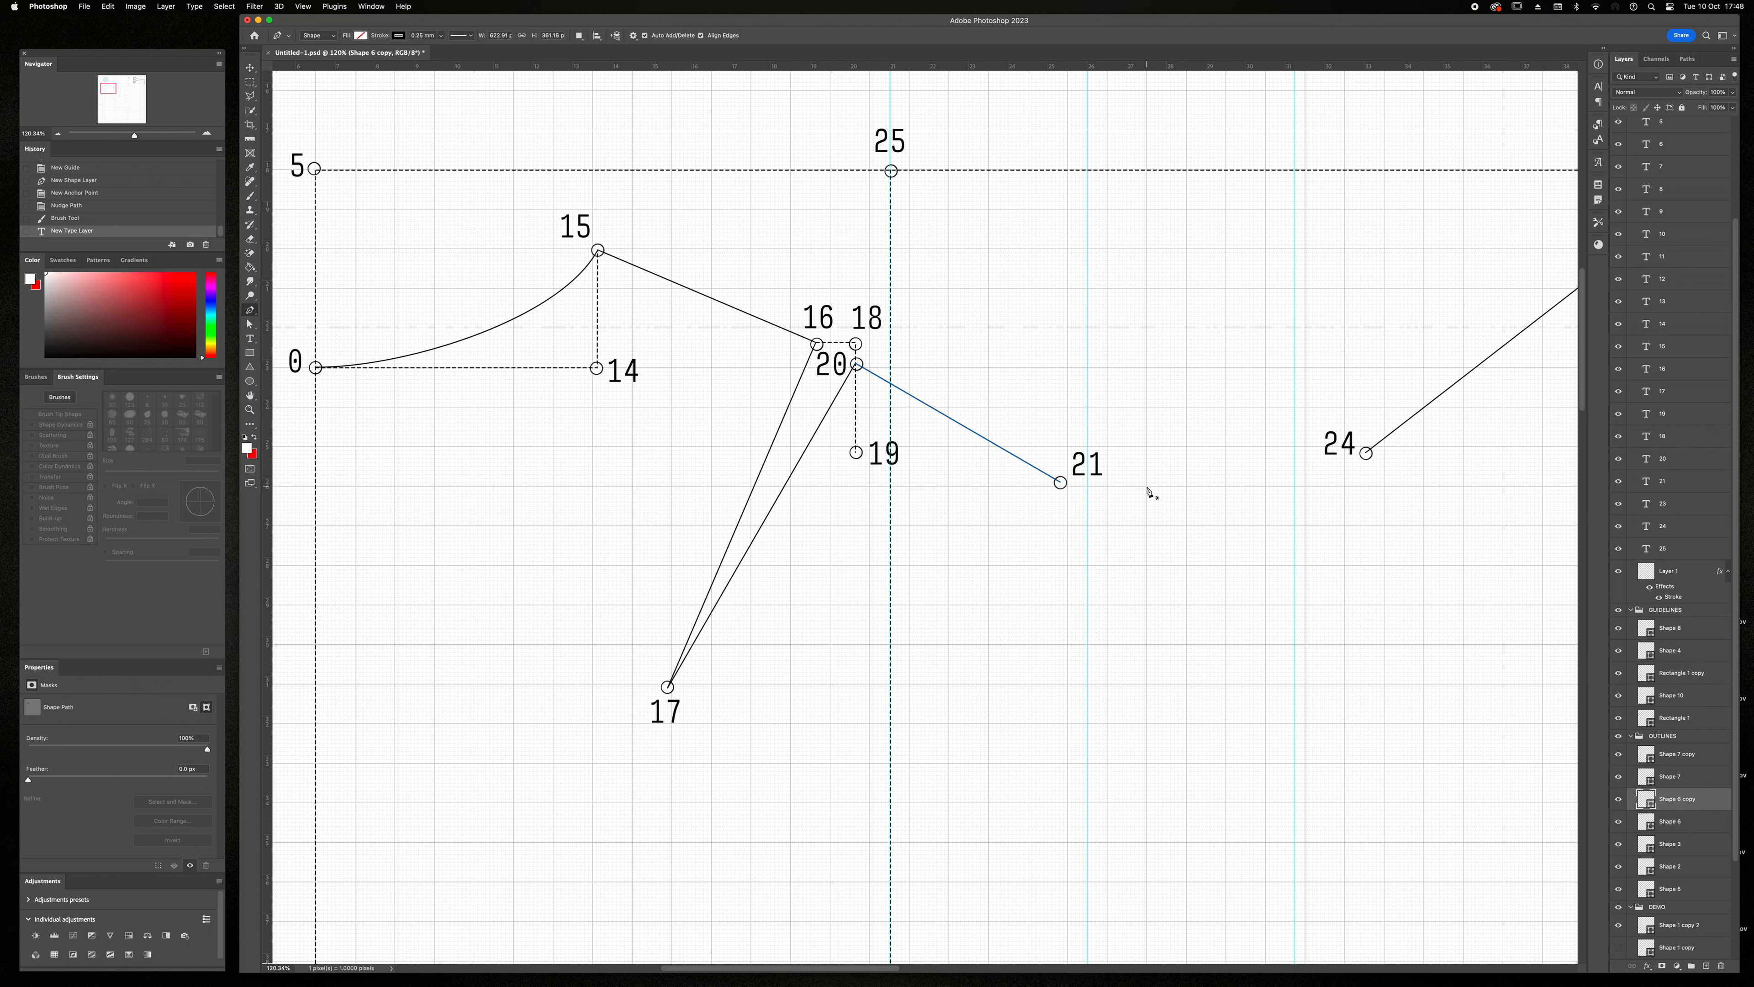
pyautogui.moveTo(1147, 488); pyautogui.dragTo(1041, 490)
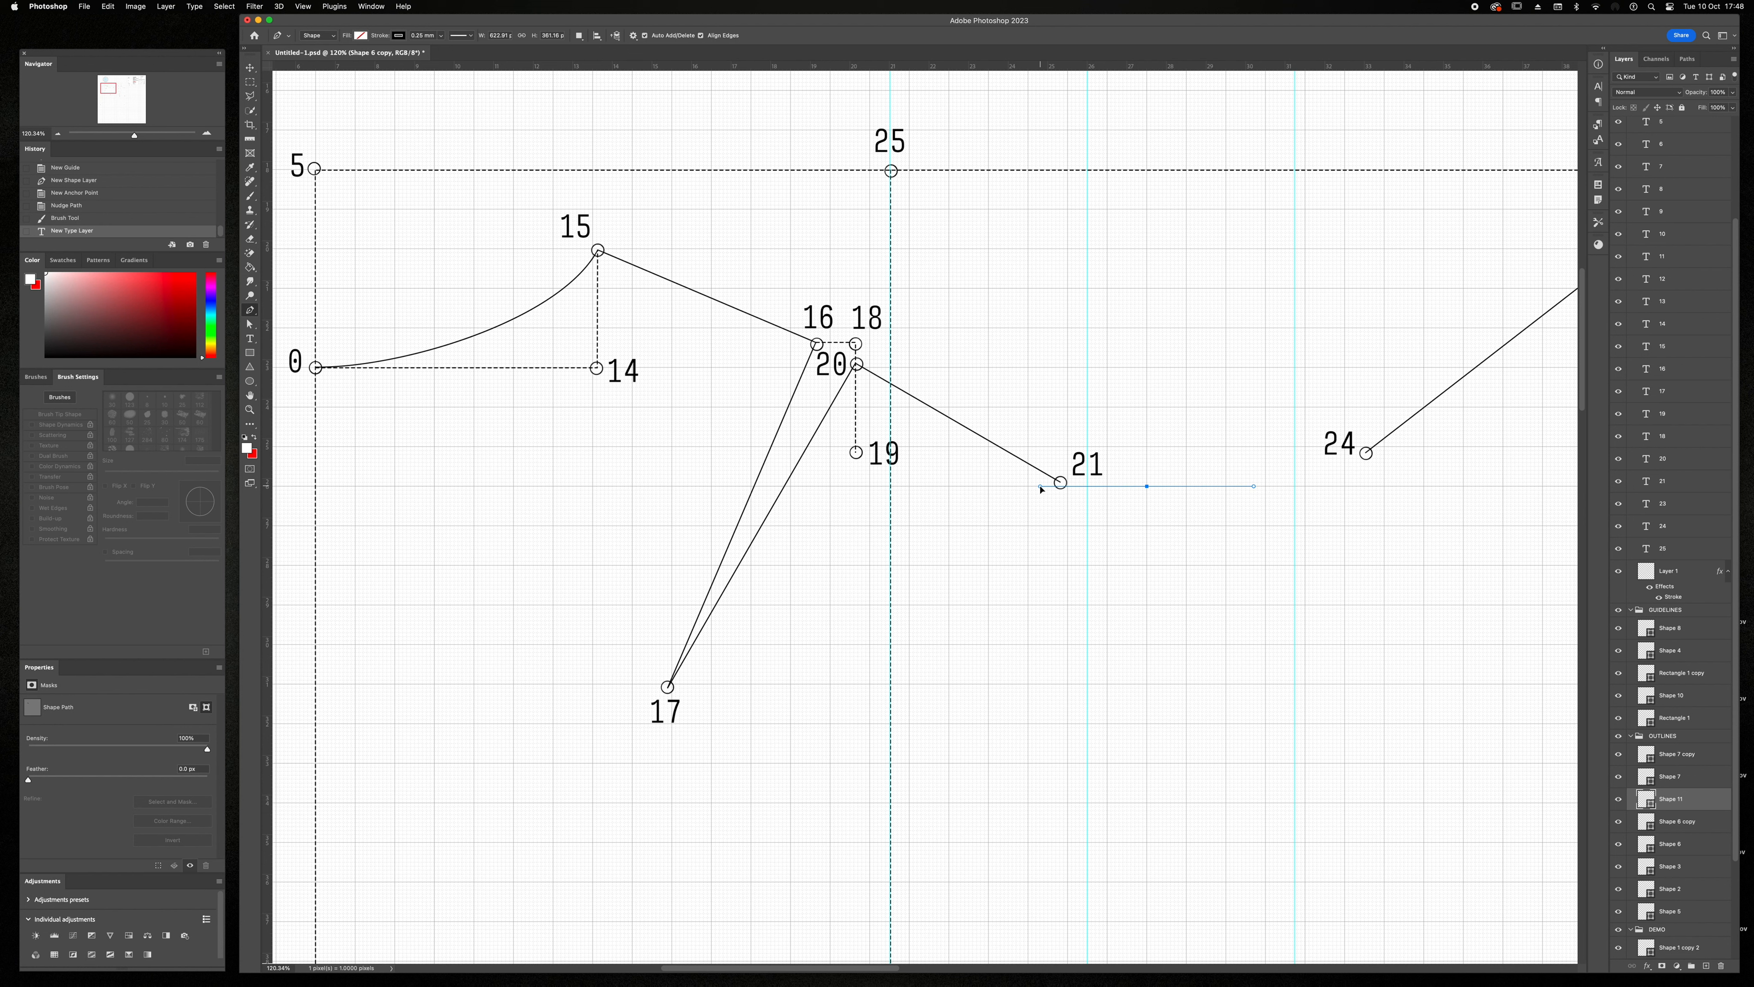
pyautogui.moveTo(1042, 489); pyautogui.dragTo(1323, 489)
pyautogui.moveTo(1323, 489); pyautogui.dragTo(1322, 490)
pyautogui.click(1147, 602)
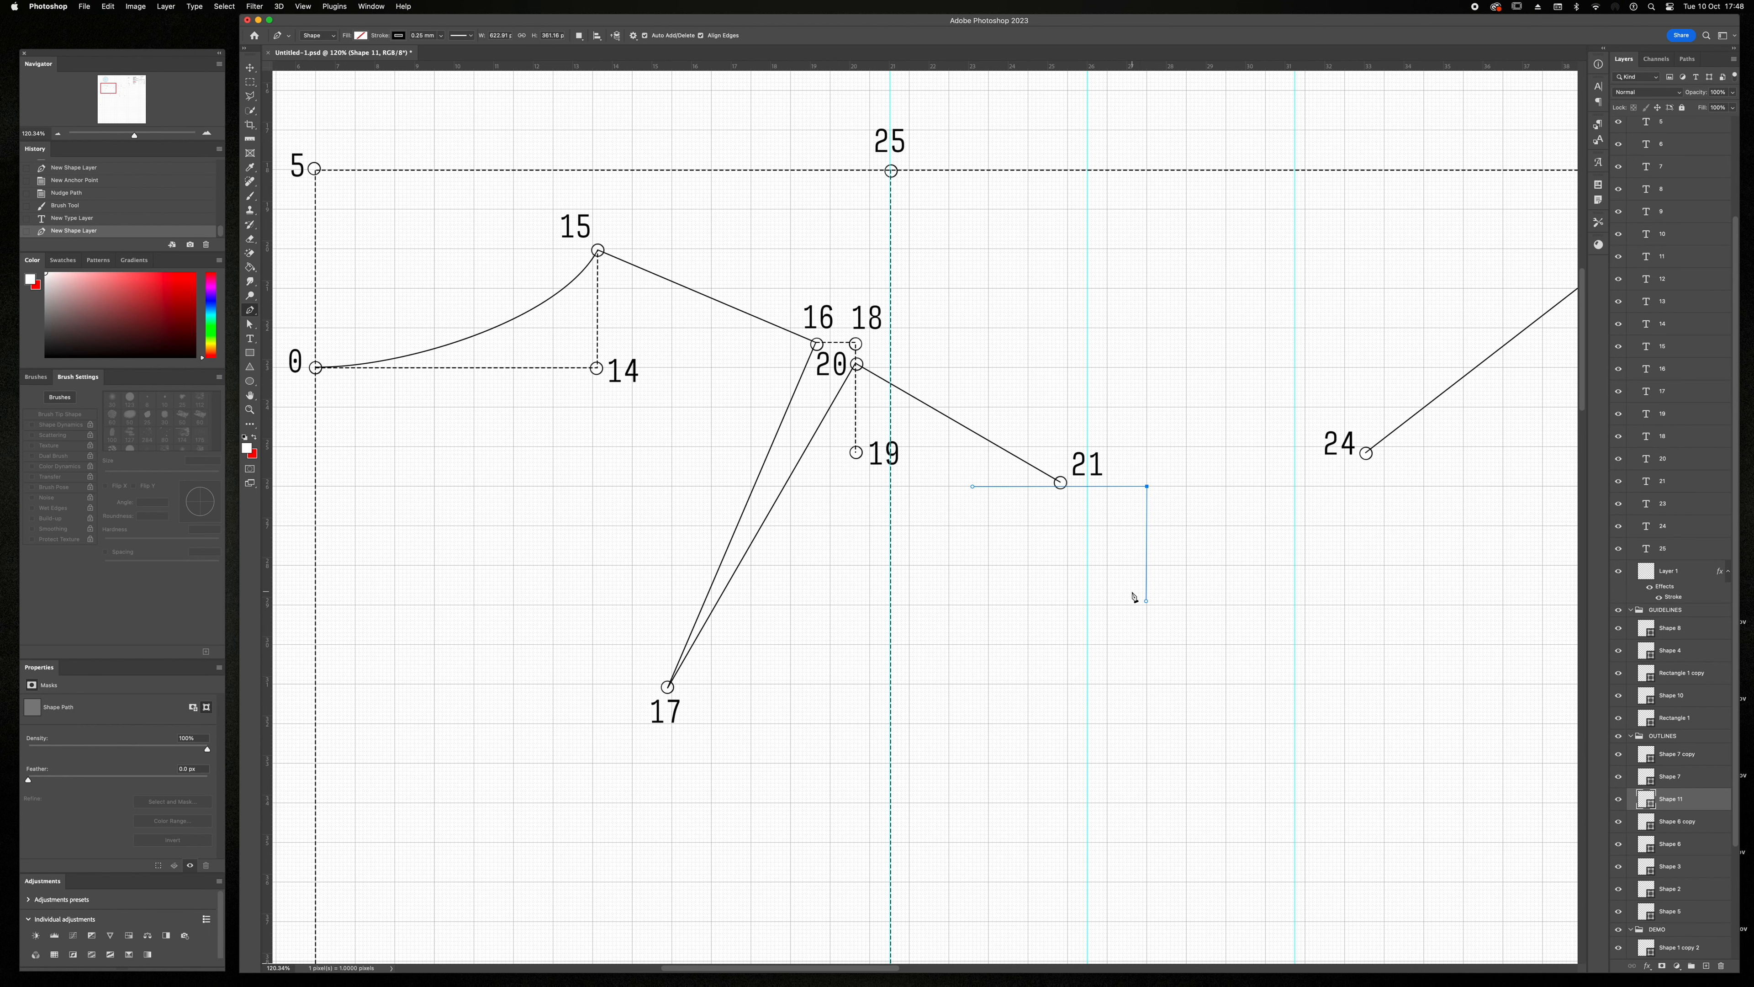
# - End the back armhole curve at point 11 with a horizontal incoming handle and the outgoing handle turned straight down
pyautogui.scroll(-10, 1134, 597)
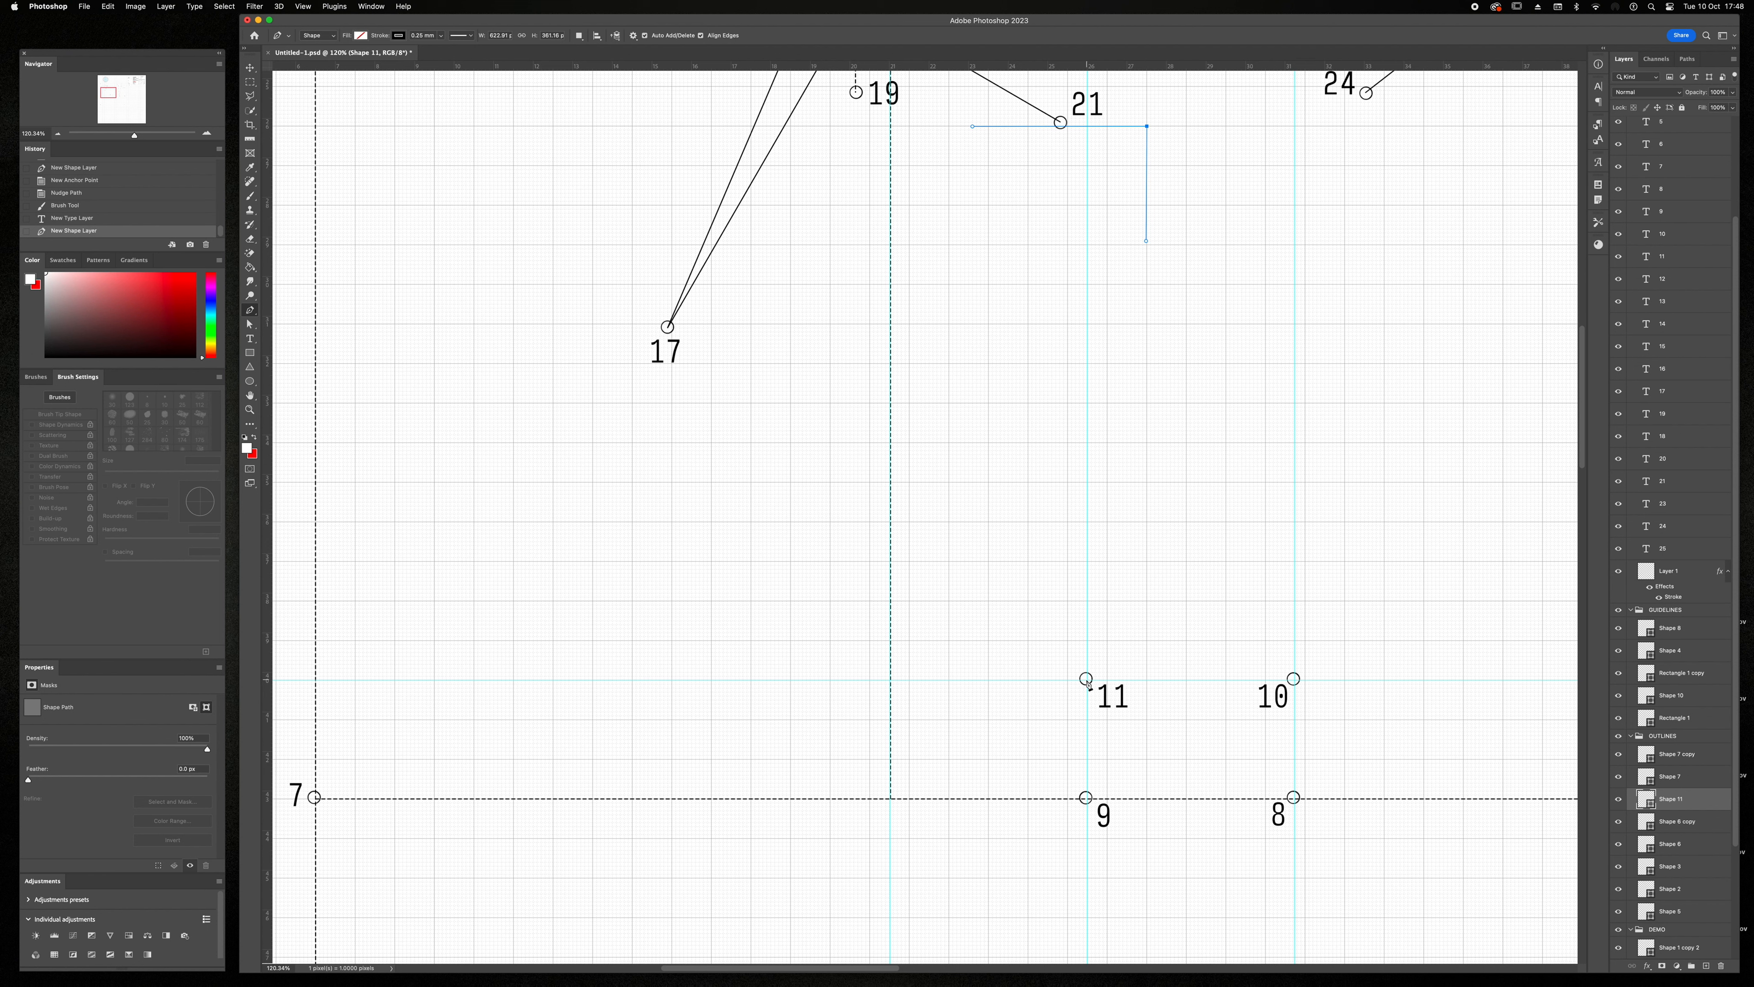
pyautogui.click(1087, 680)
pyautogui.moveTo(1087, 683); pyautogui.dragTo(1283, 682)
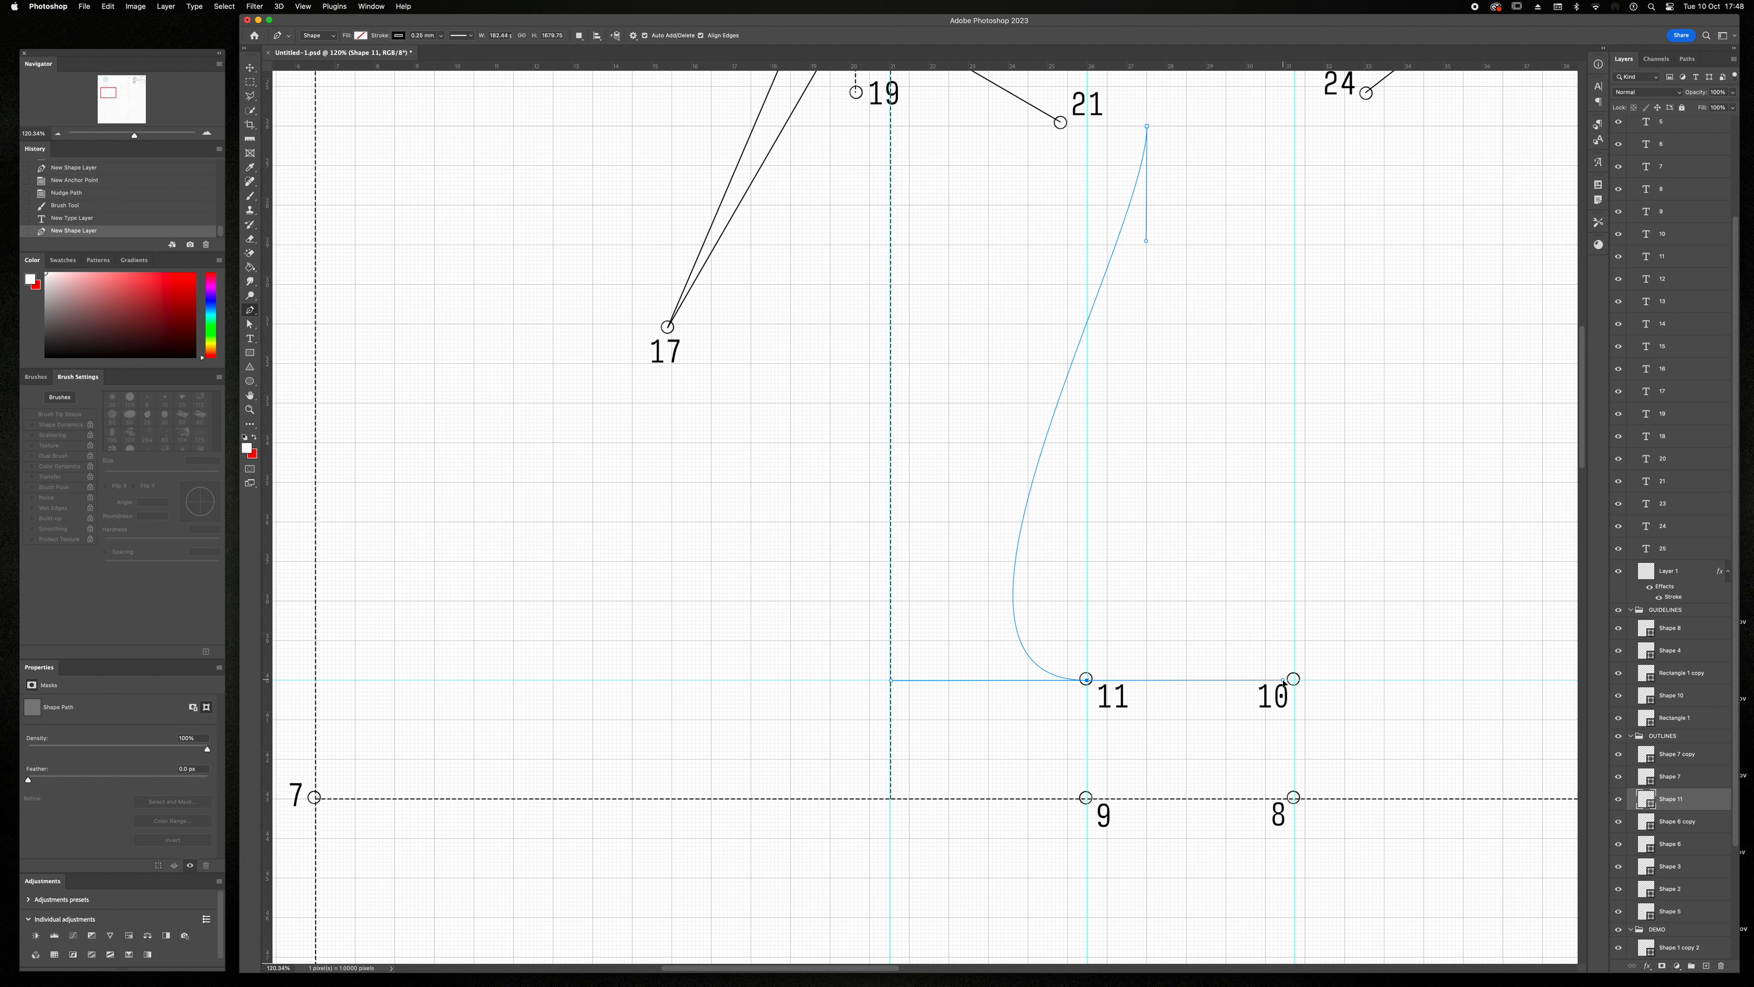
pyautogui.moveTo(1283, 682); pyautogui.dragTo(1089, 770)
pyautogui.moveTo(1089, 770); pyautogui.dragTo(1089, 768)
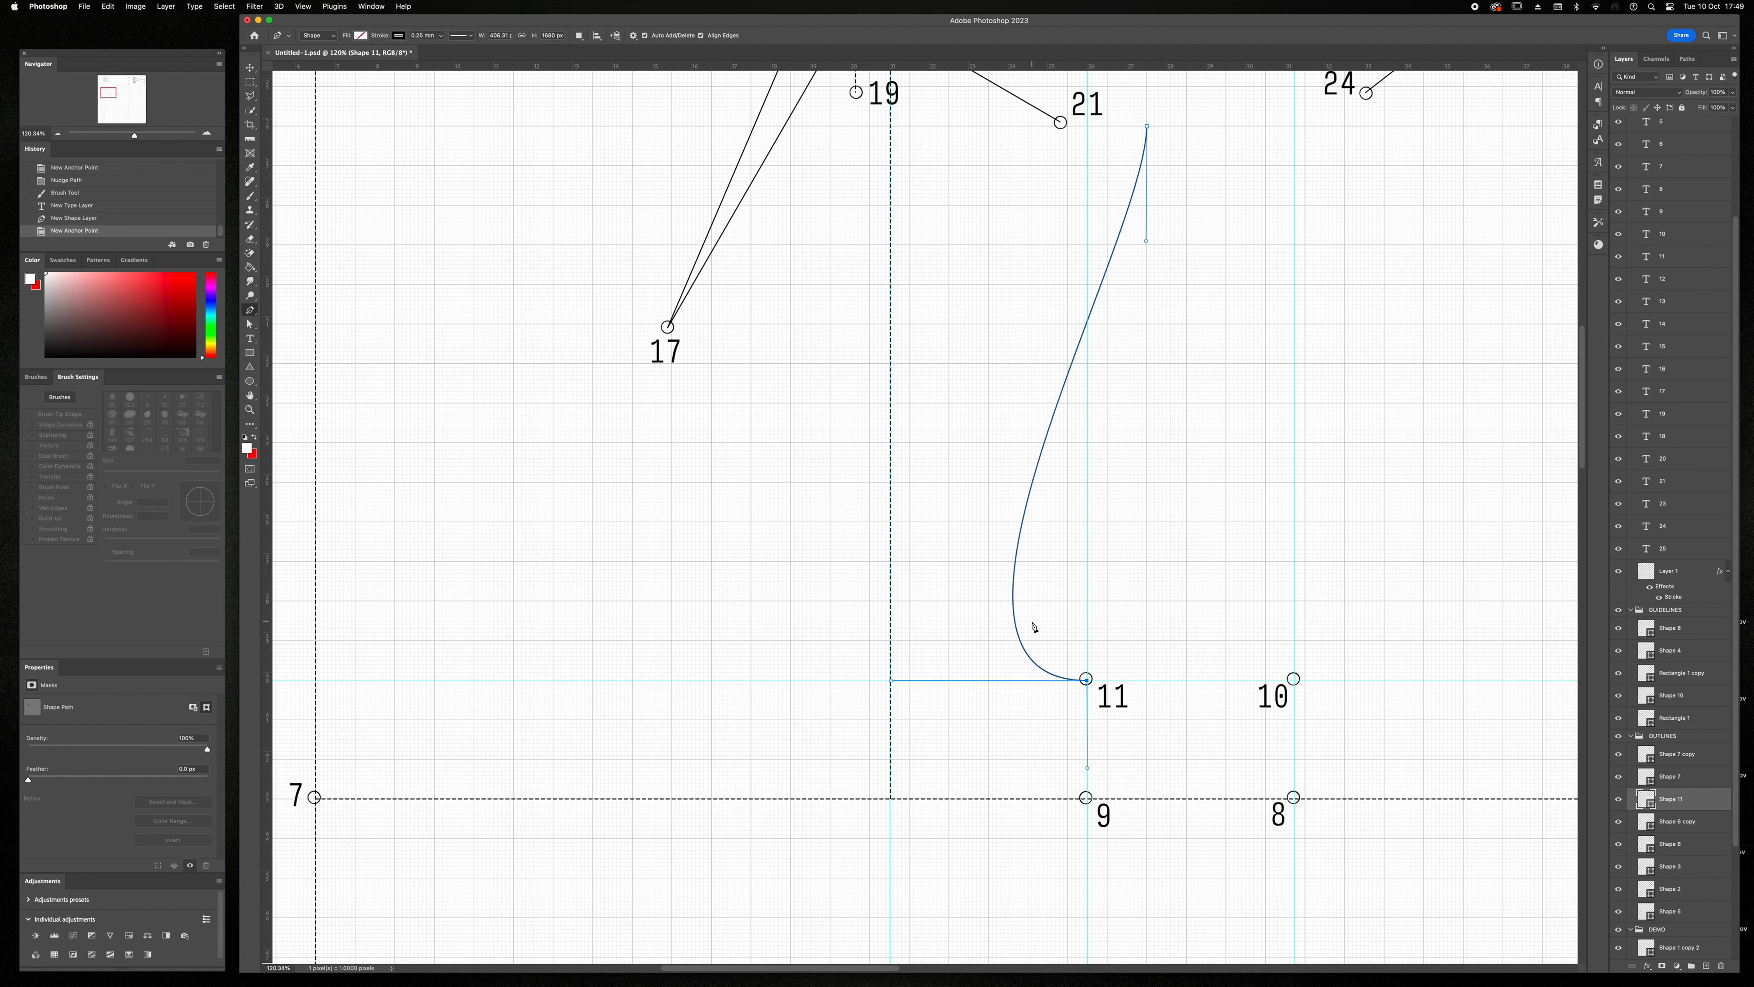
# - Move the back armhole curve's upper anchor onto point 21 at the shoulder line's end
pyautogui.press('a')
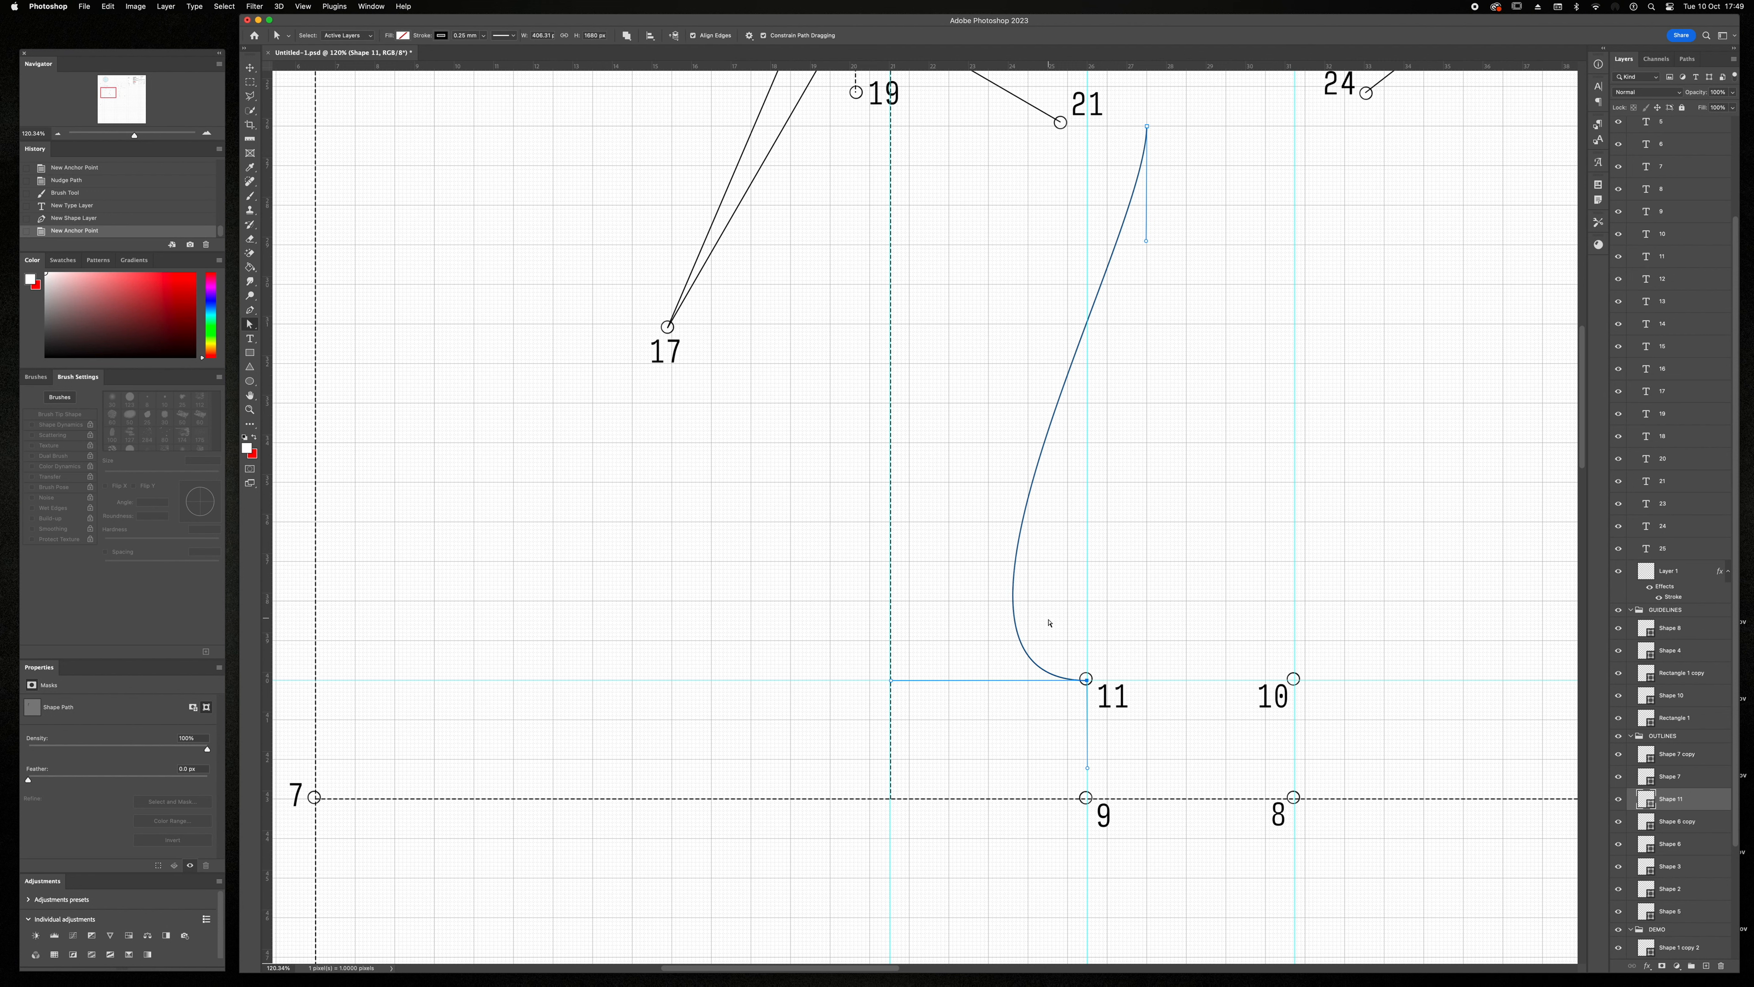
pyautogui.scroll(5, 1049, 623)
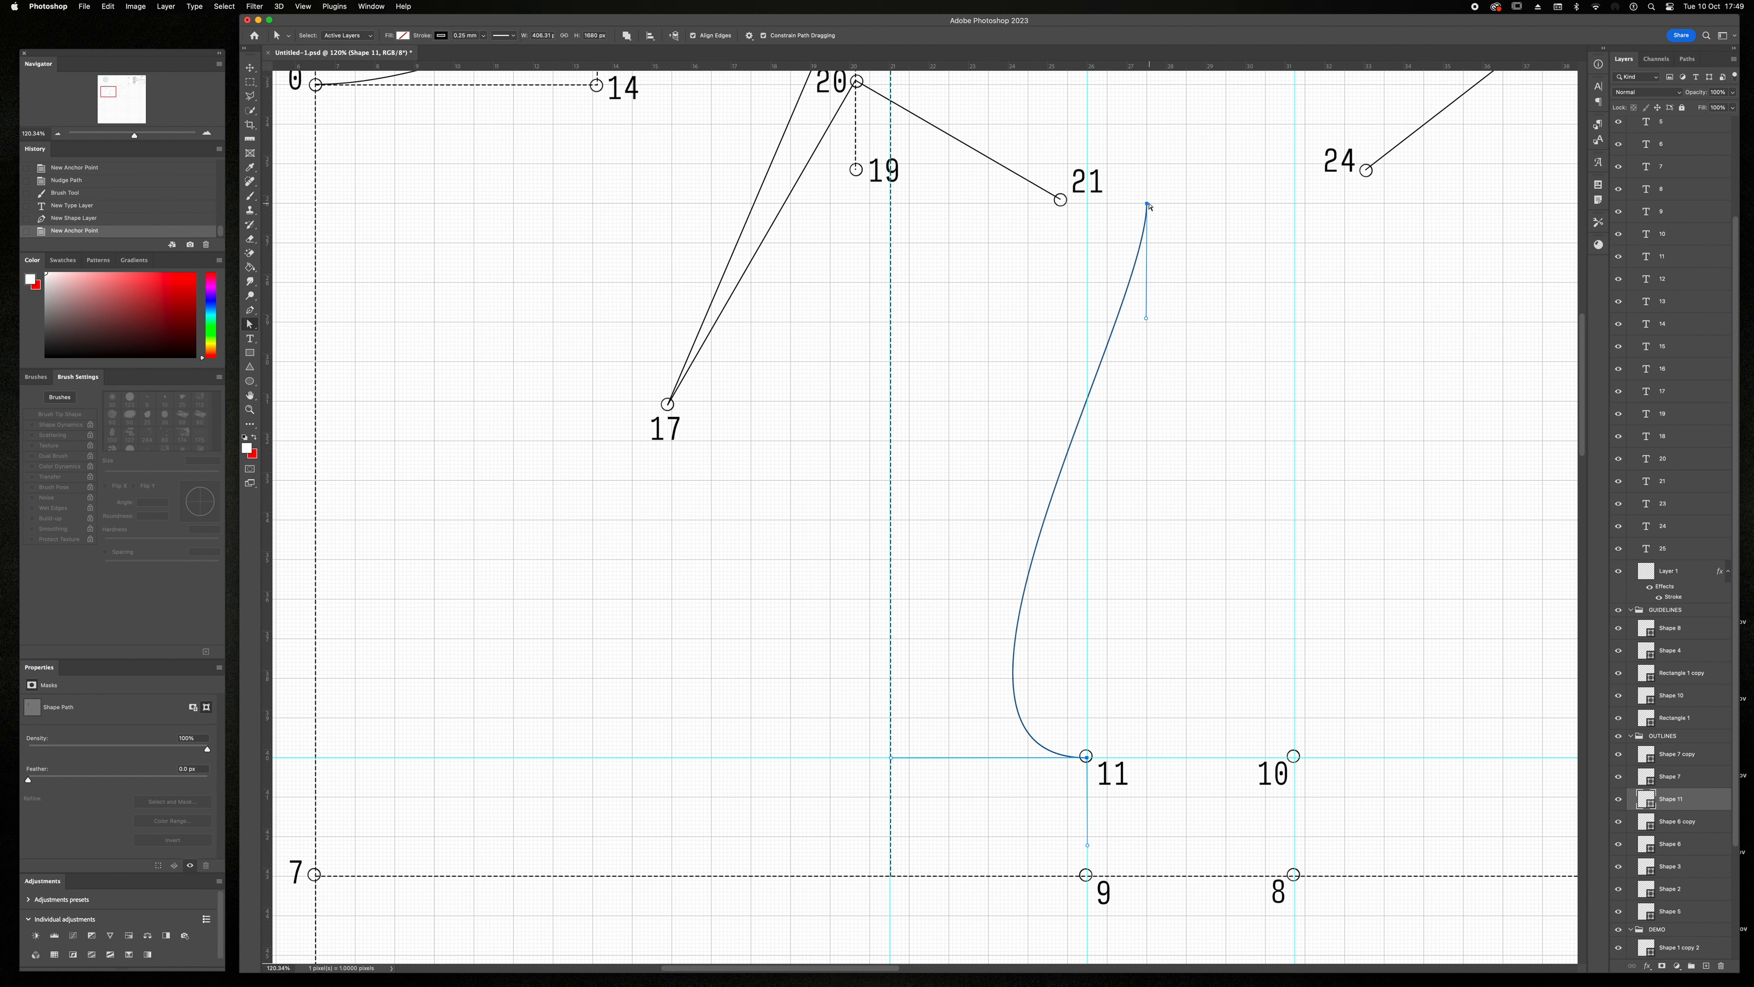
pyautogui.moveTo(1150, 207); pyautogui.dragTo(1061, 201)
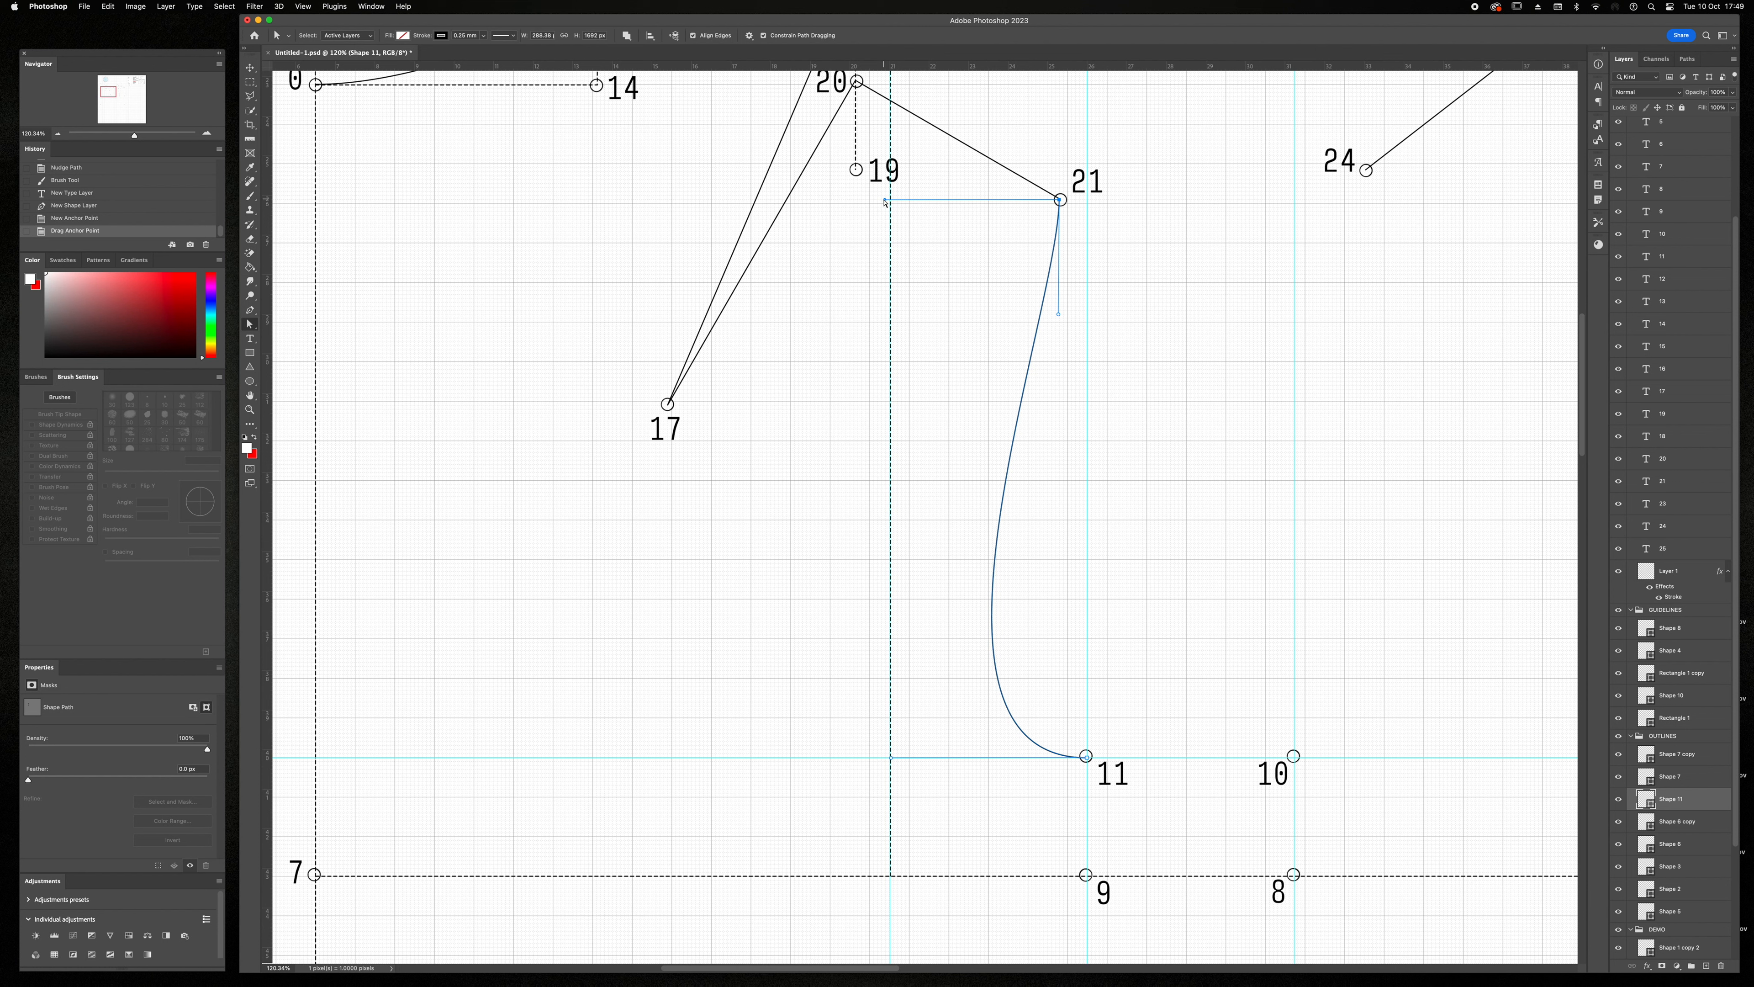
# - Align the back armhole's handles at 21 with the shoulder line and lengthen the handle at 11 until the curve touches the vertical from 25
pyautogui.moveTo(885, 202); pyautogui.dragTo(921, 141)
pyautogui.moveTo(926, 131); pyautogui.dragTo(927, 124)
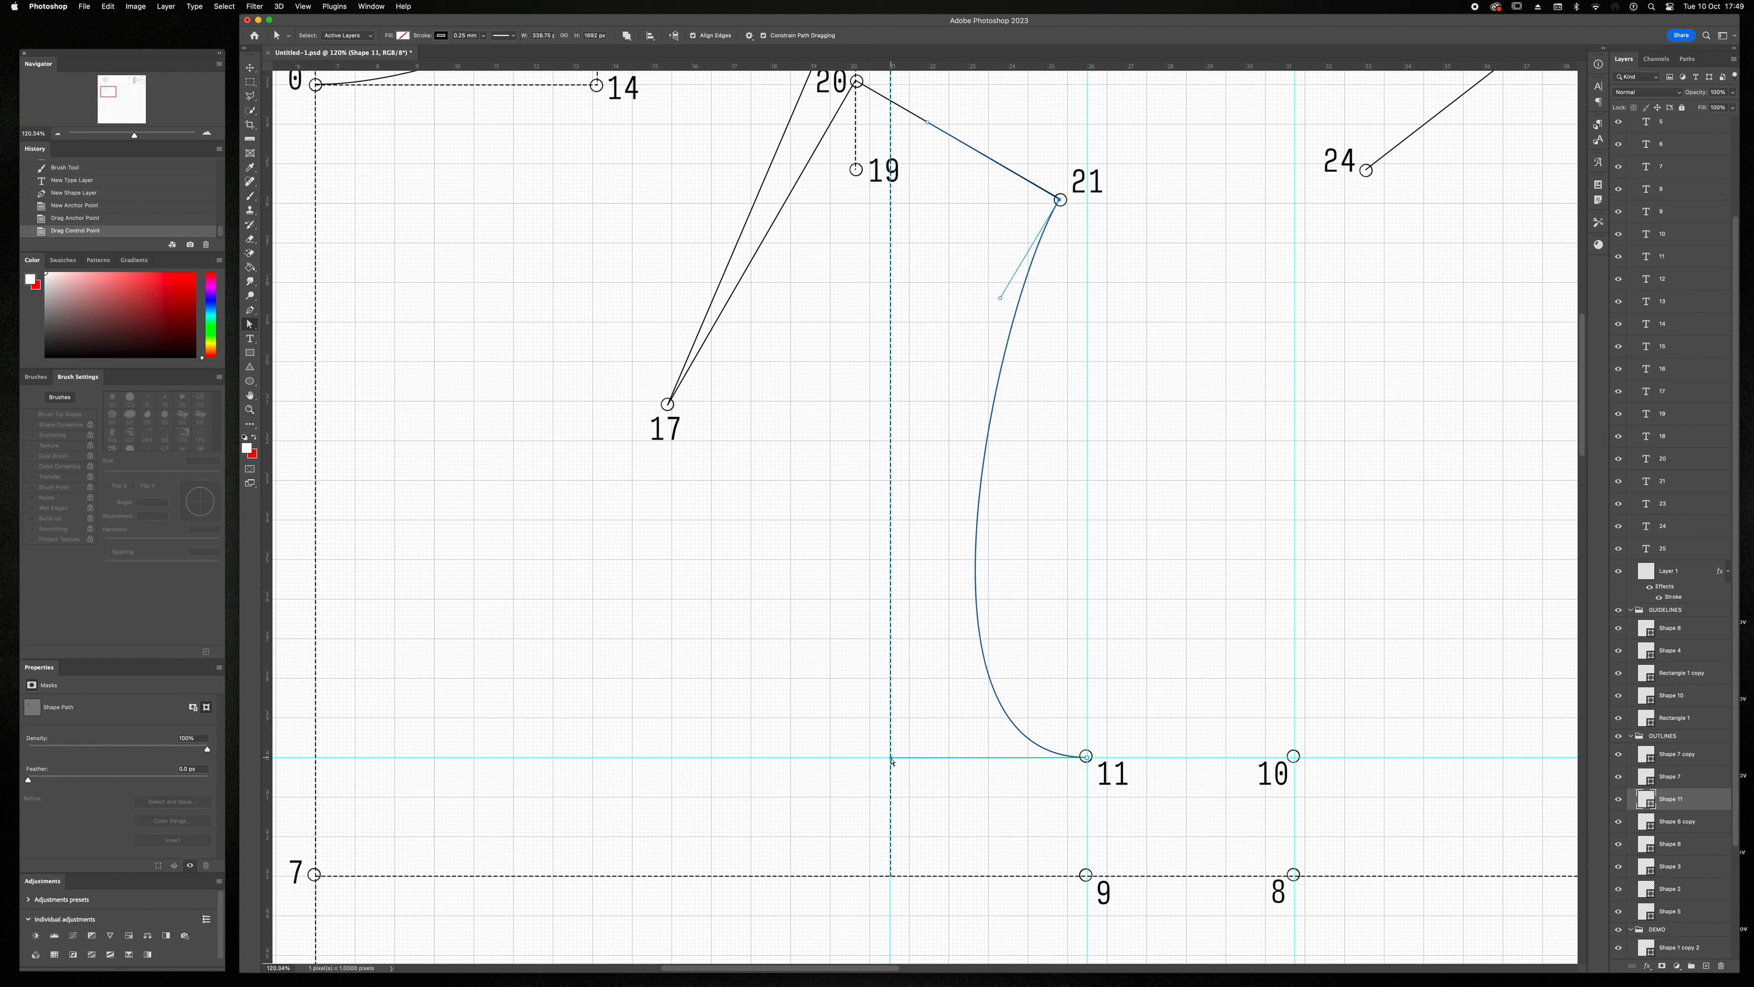
pyautogui.moveTo(892, 760); pyautogui.dragTo(698, 762)
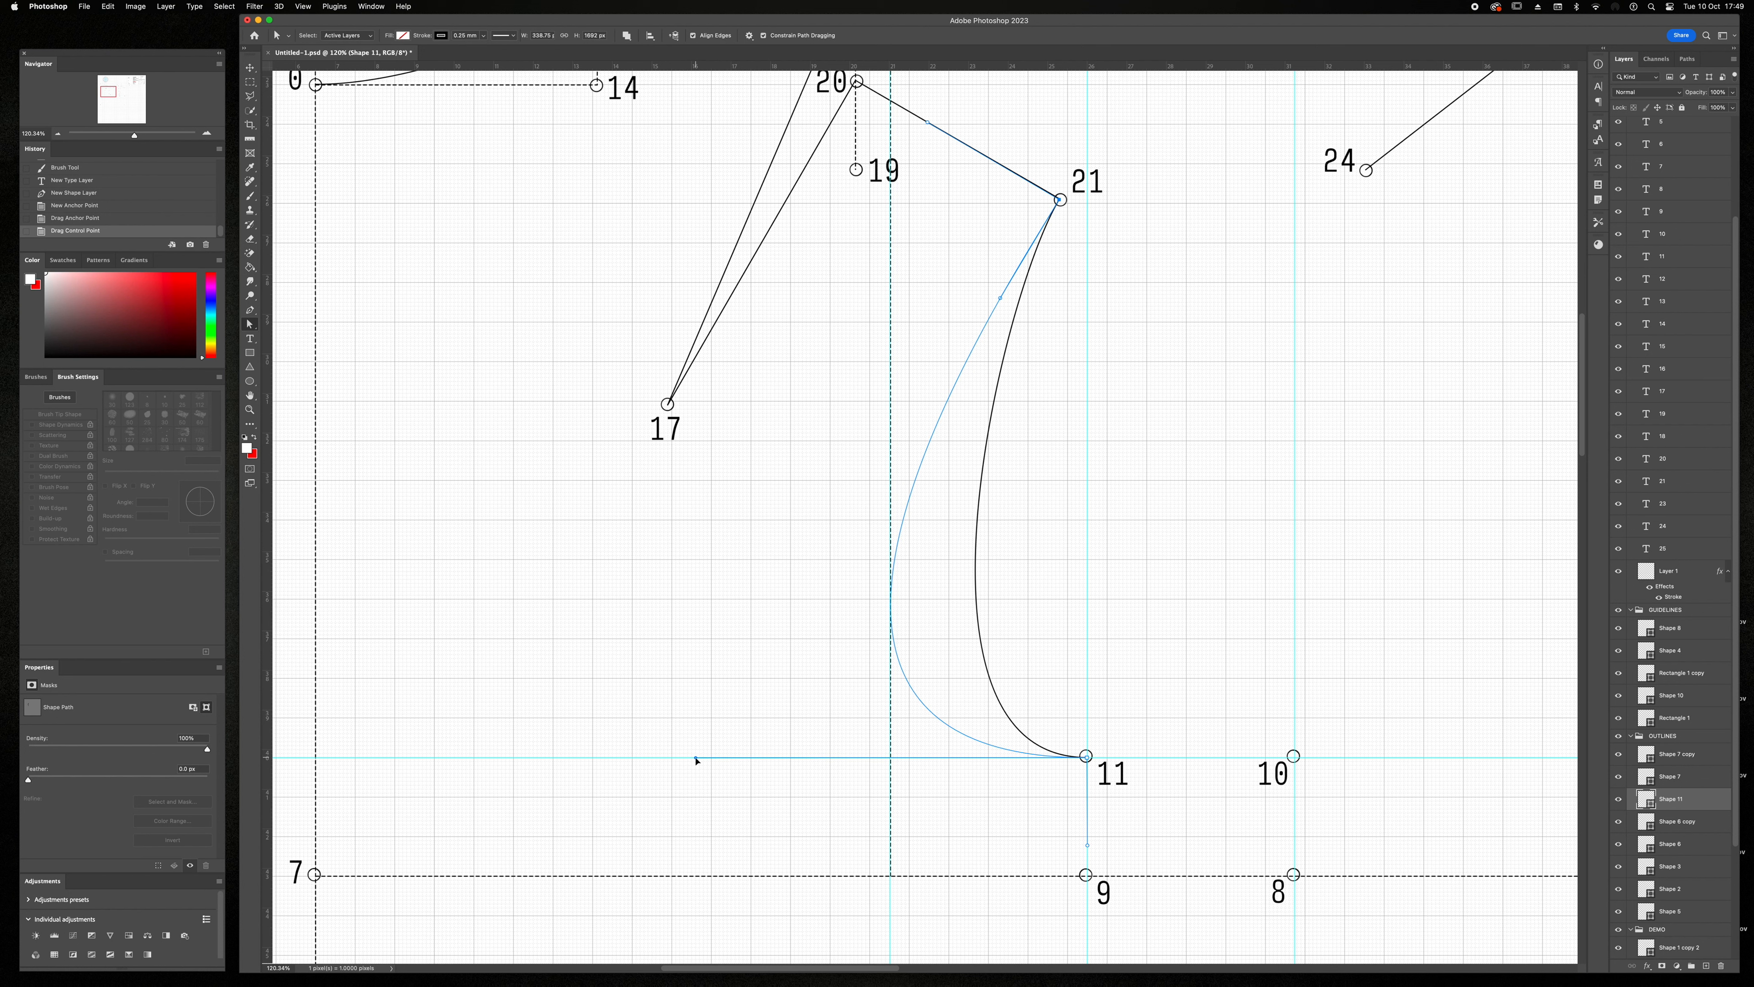
pyautogui.moveTo(698, 761); pyautogui.dragTo(698, 760)
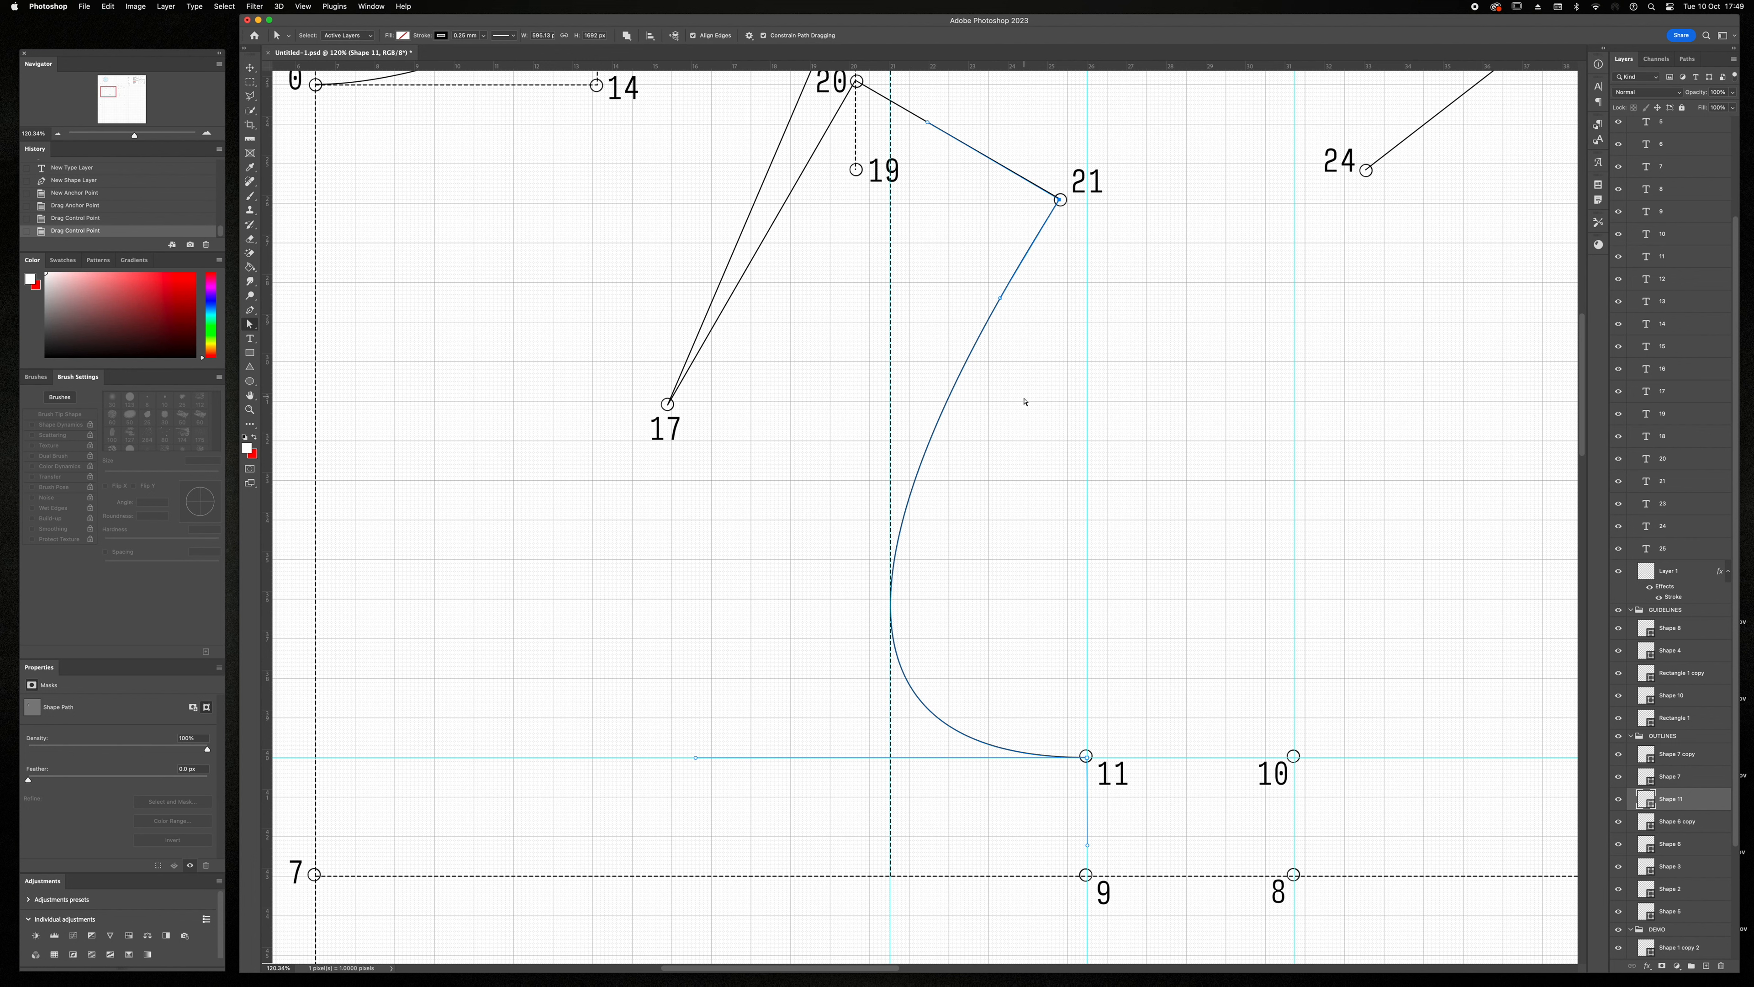
pyautogui.press('Return')
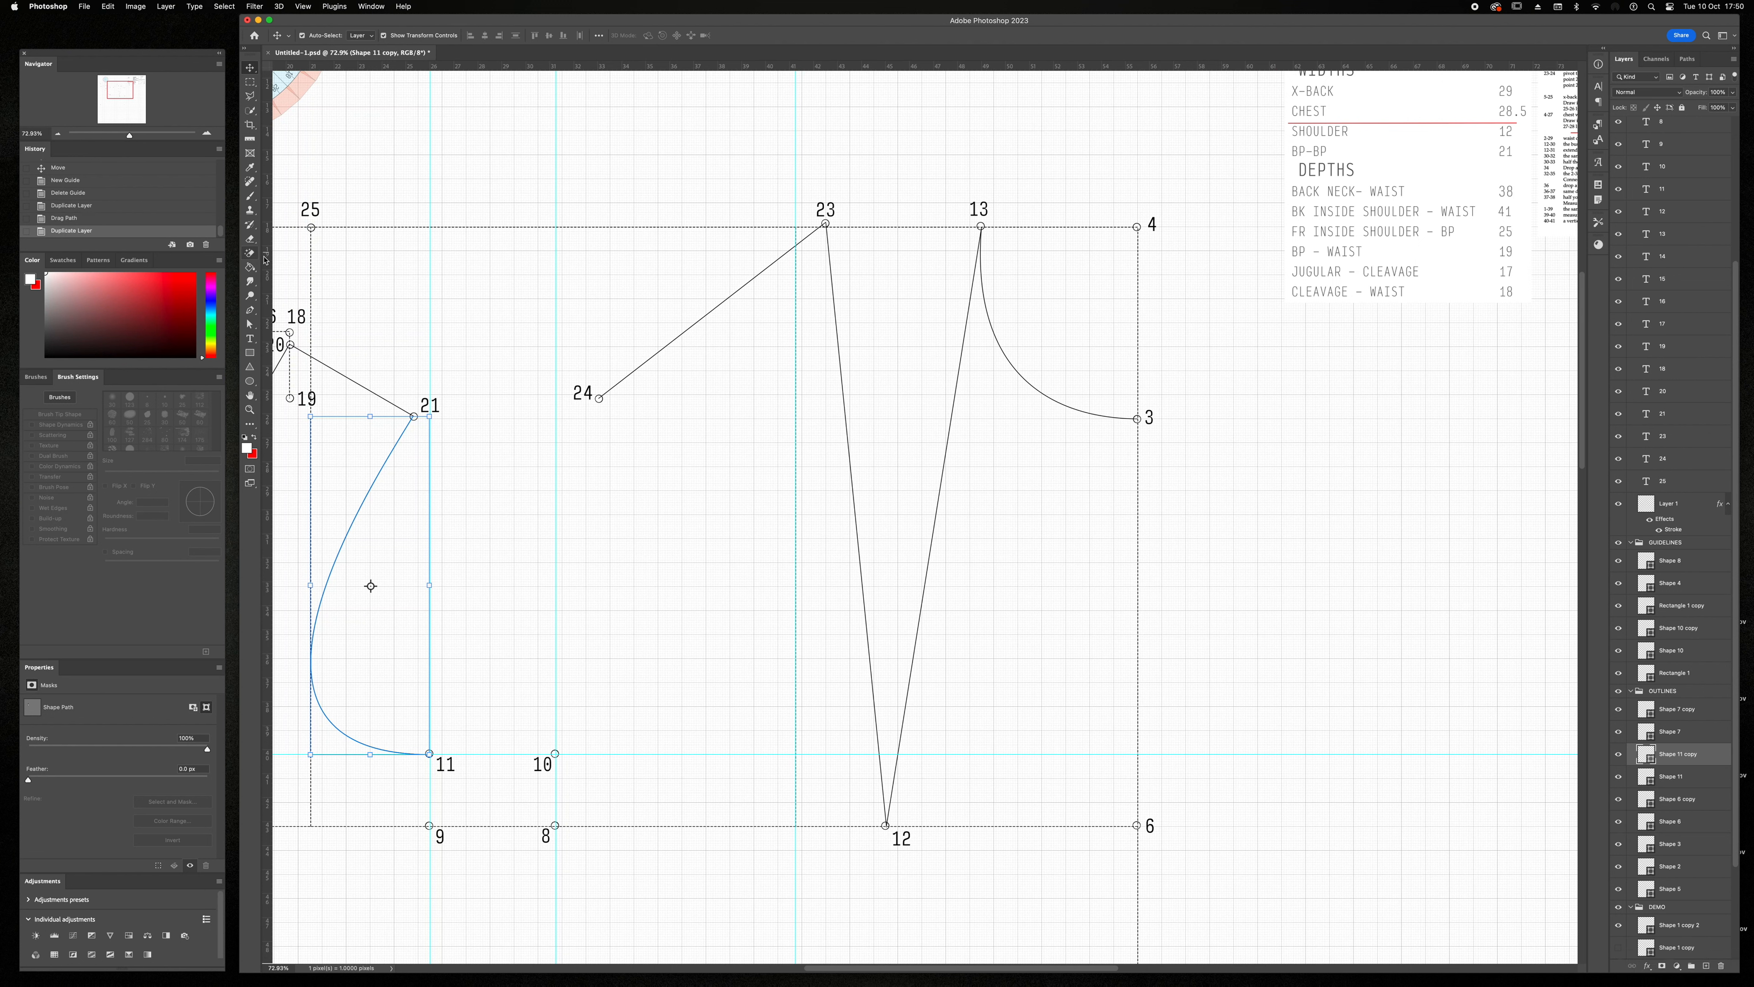
# - Duplicate the back armhole curve, flip the copy horizontally and place its lower end on point 10
pyautogui.click(310, 417)
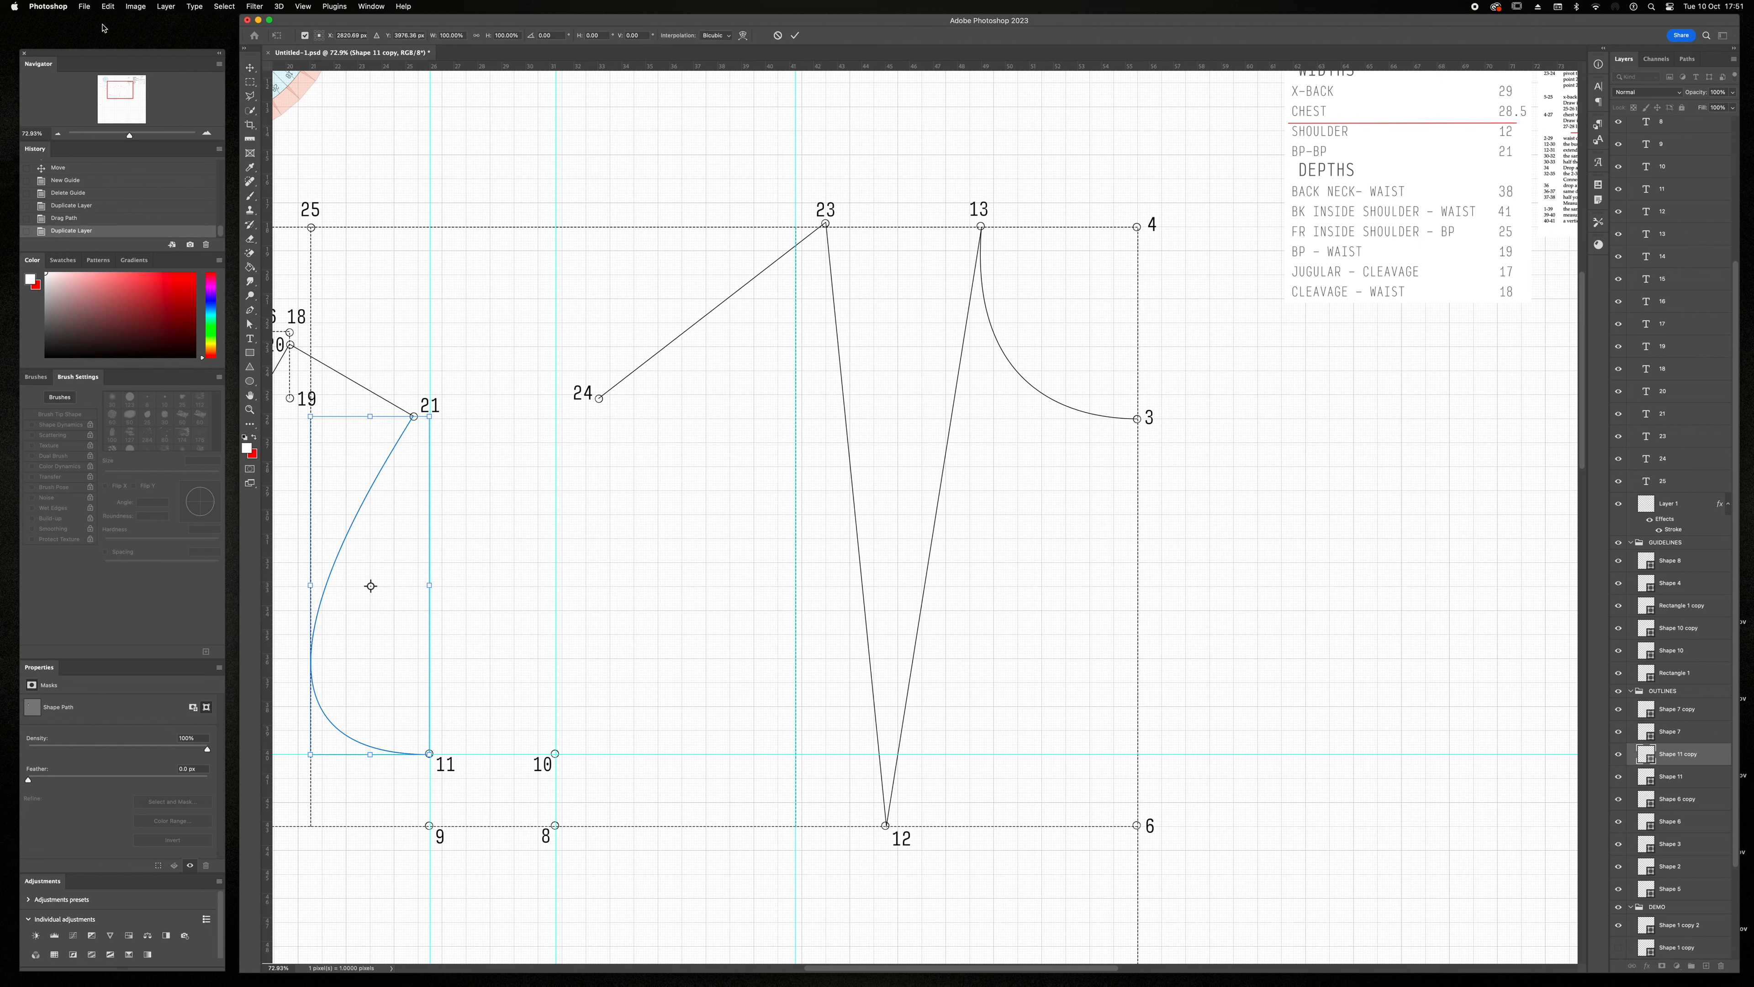
pyautogui.click(108, 7)
pyautogui.moveTo(208, 249)
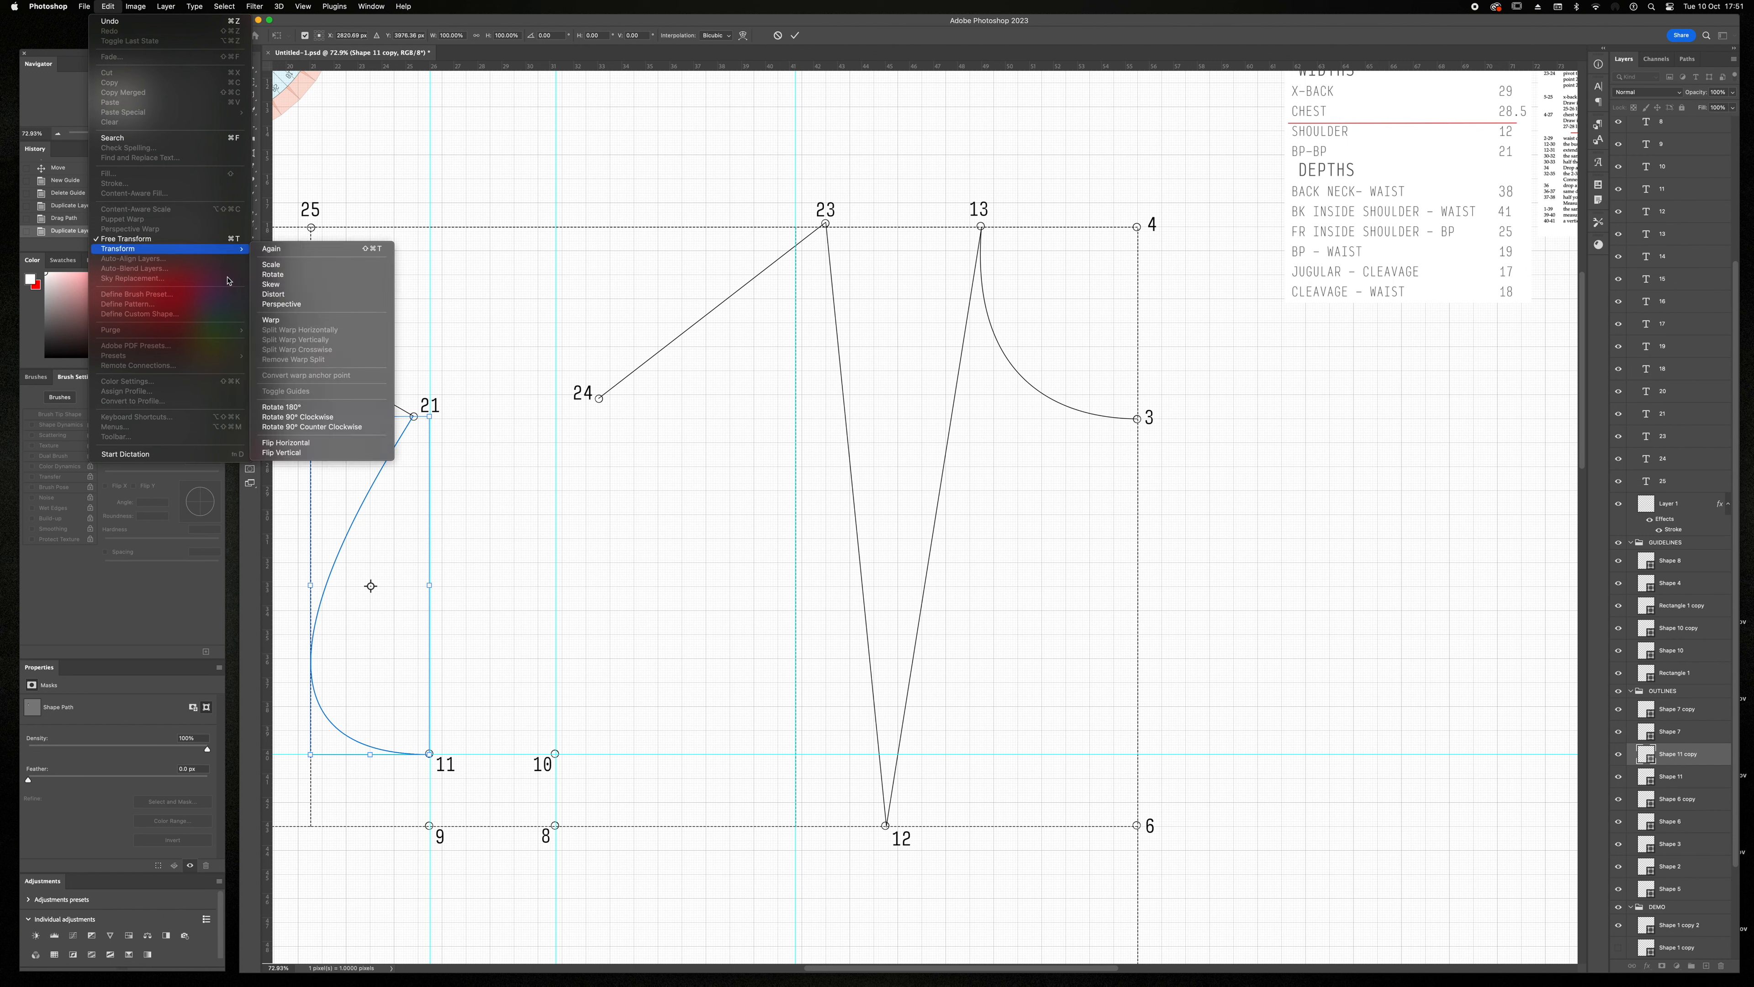
pyautogui.click(356, 442)
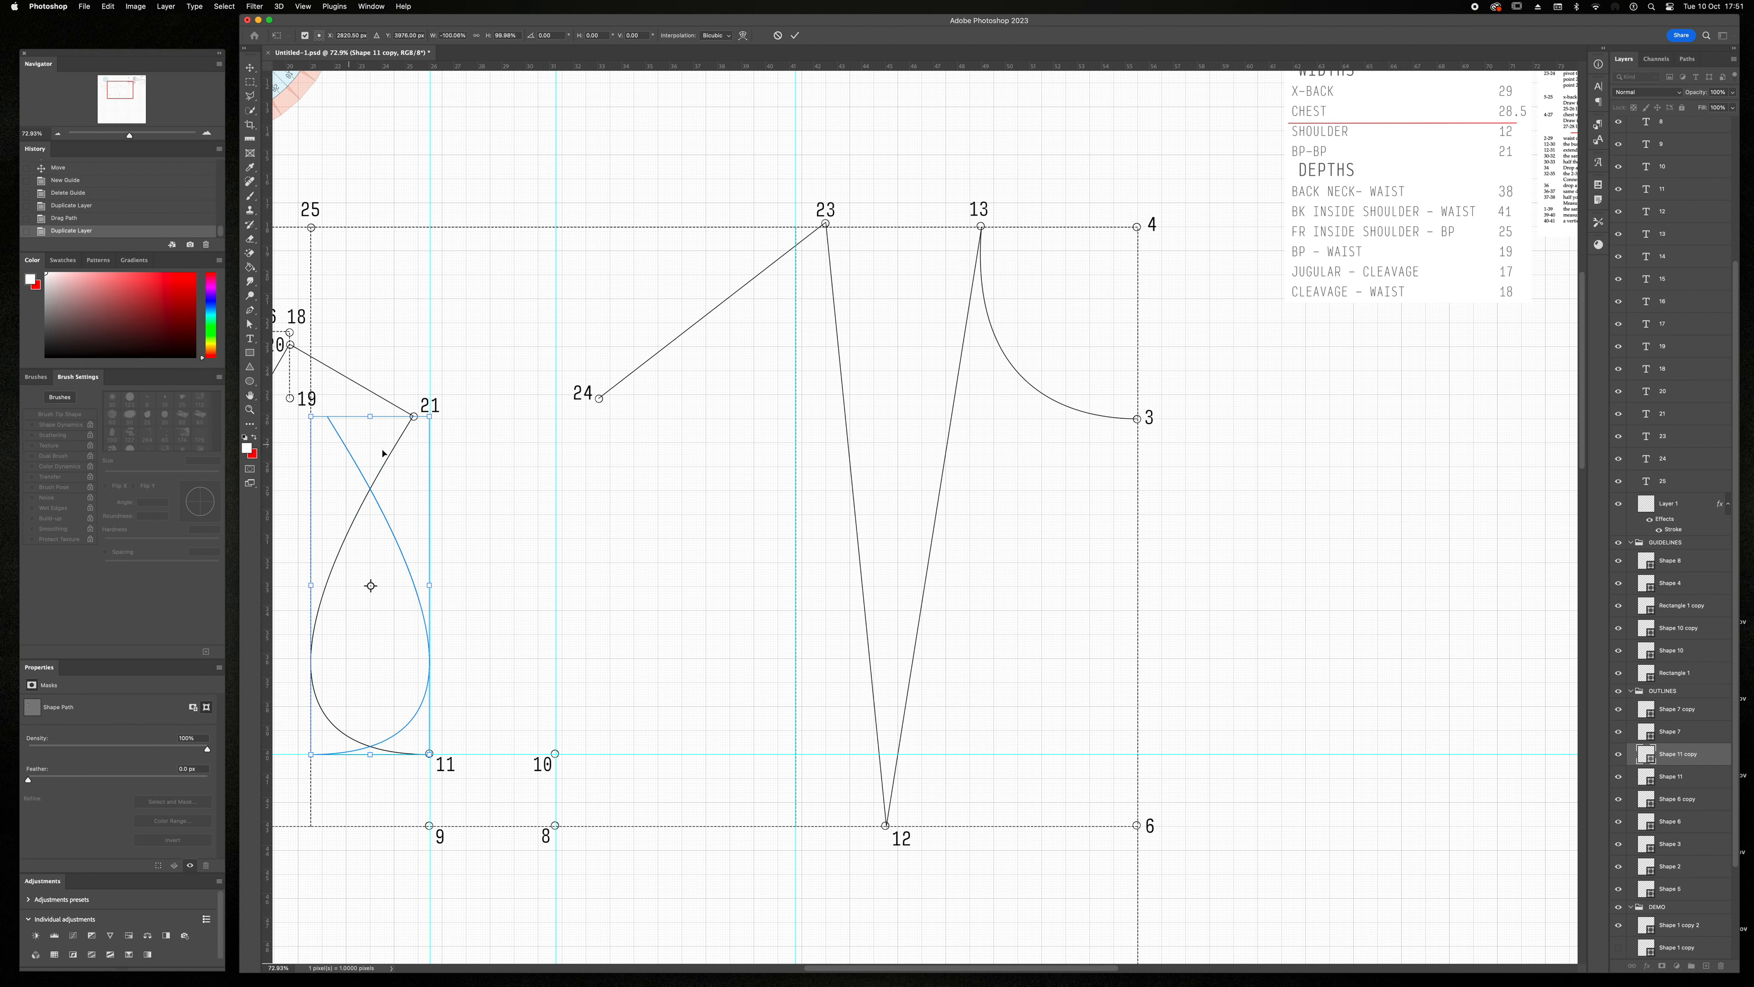
pyautogui.moveTo(370, 450); pyautogui.dragTo(615, 447)
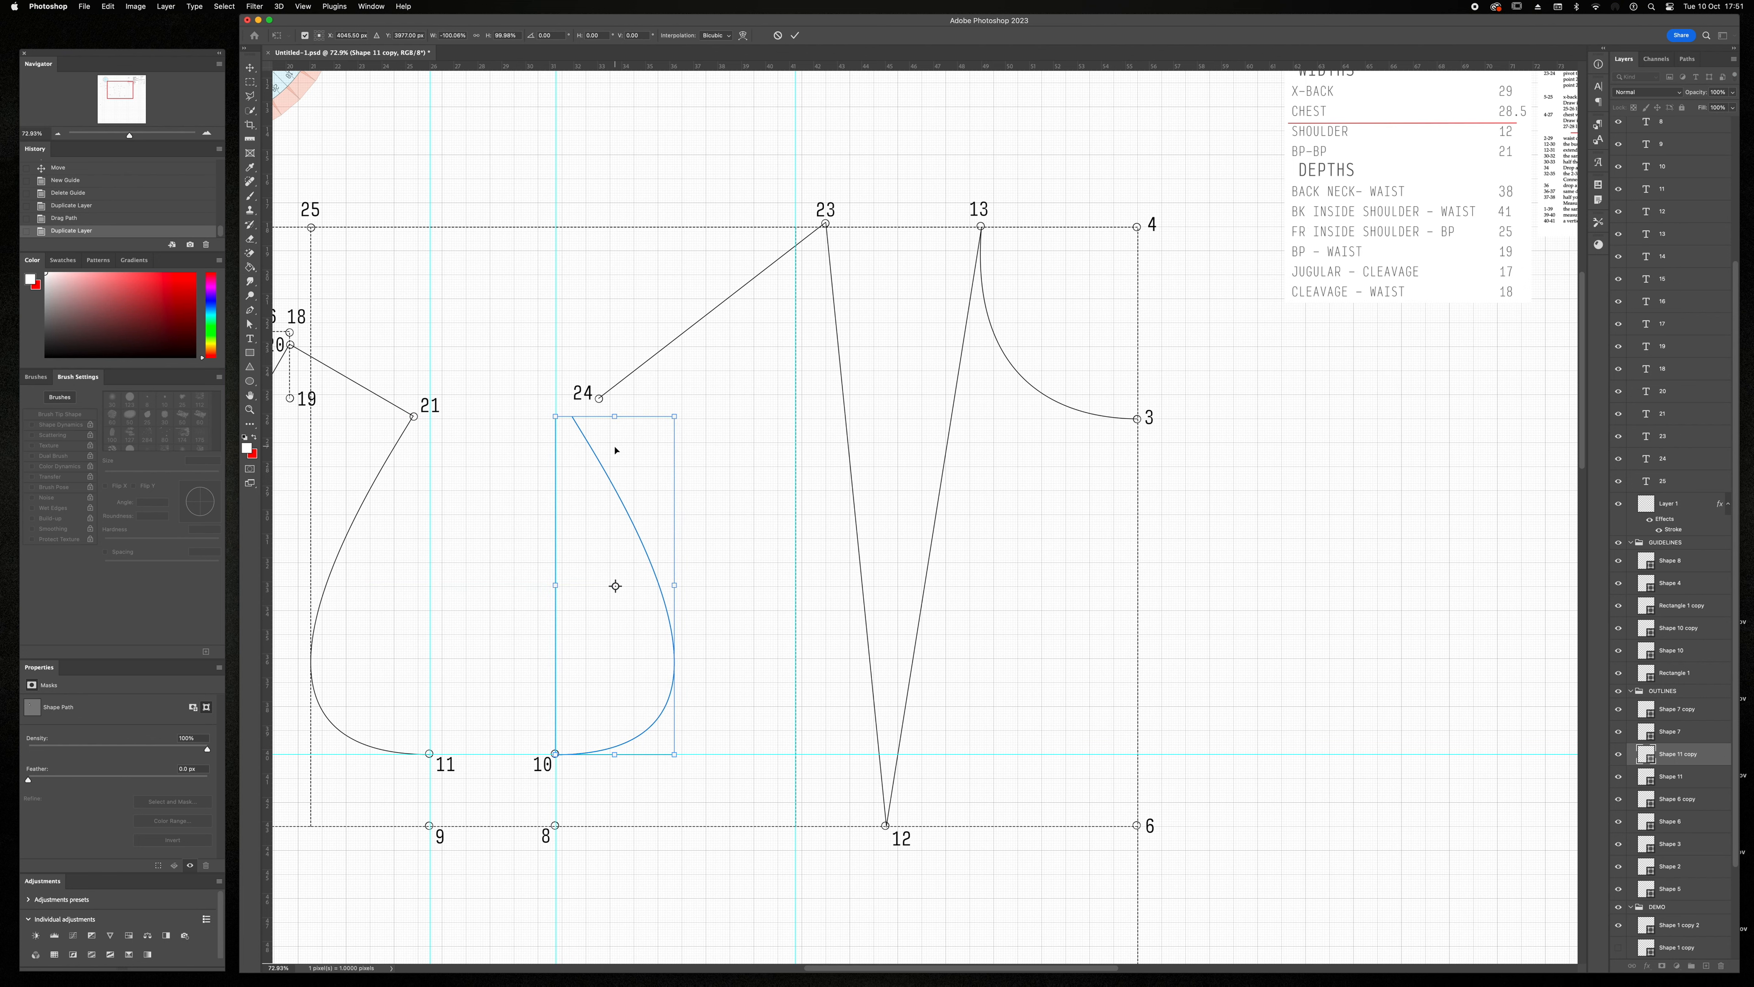
pyautogui.scroll(10, 513, 530)
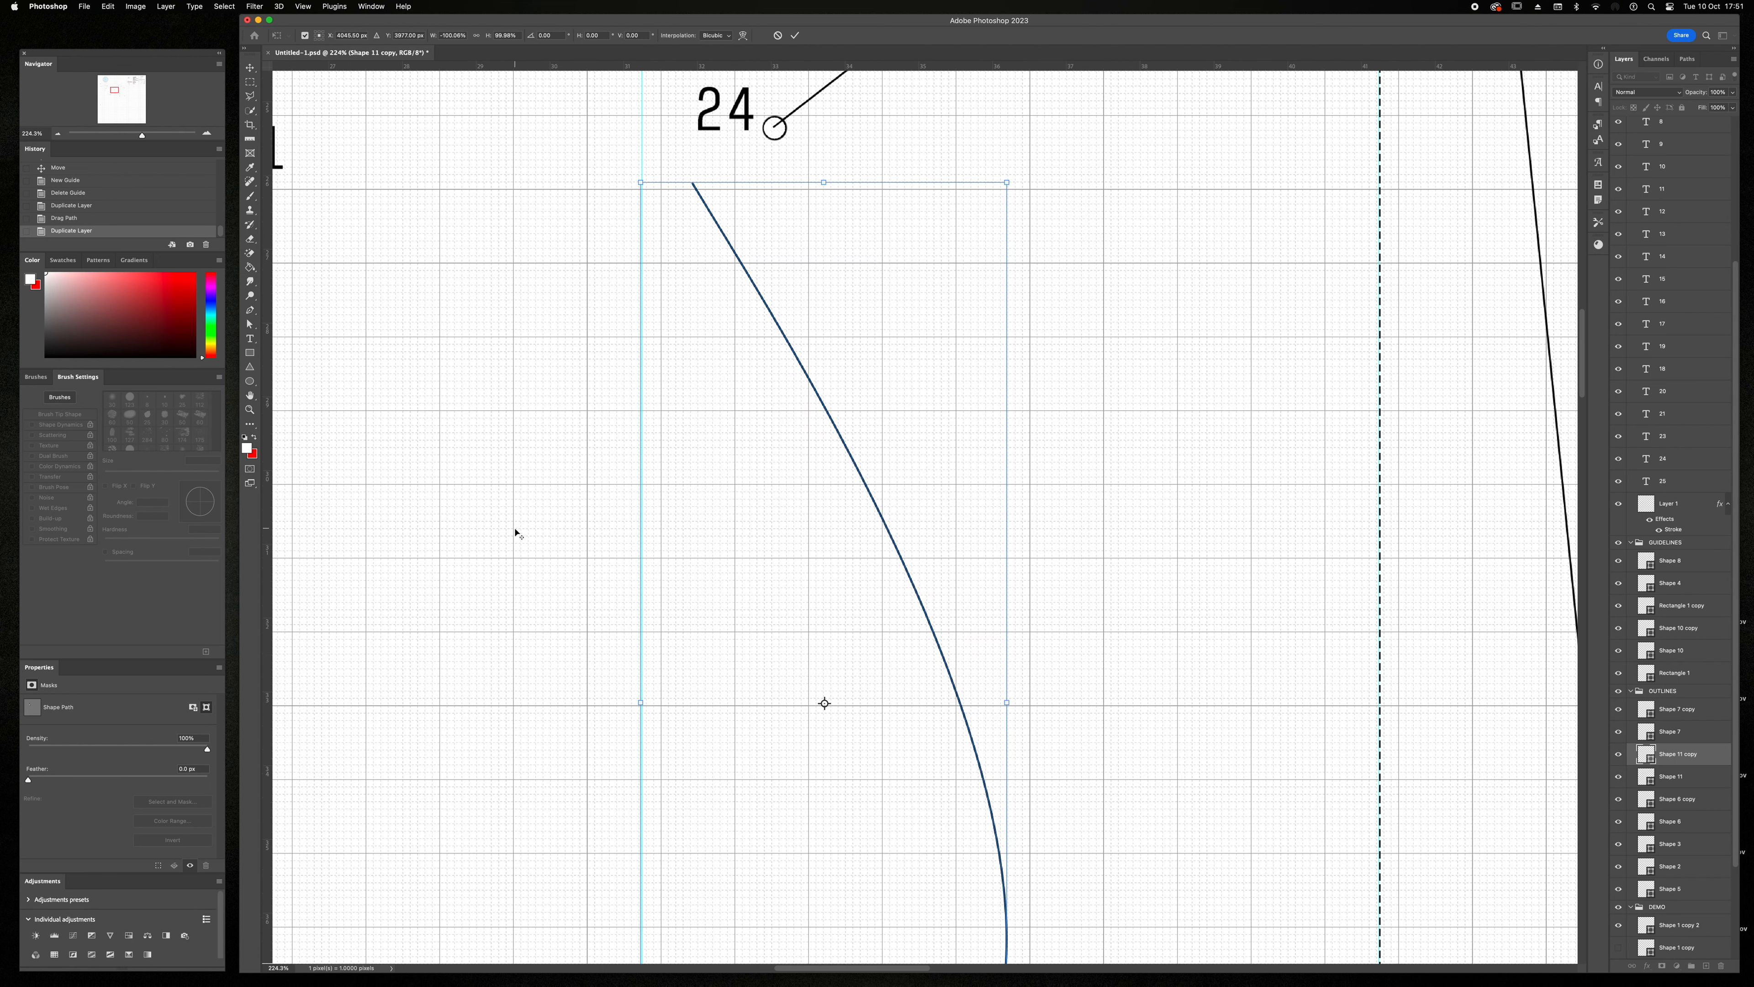
pyautogui.scroll(-7, 514, 532)
pyautogui.hscroll(-5, 509, 520)
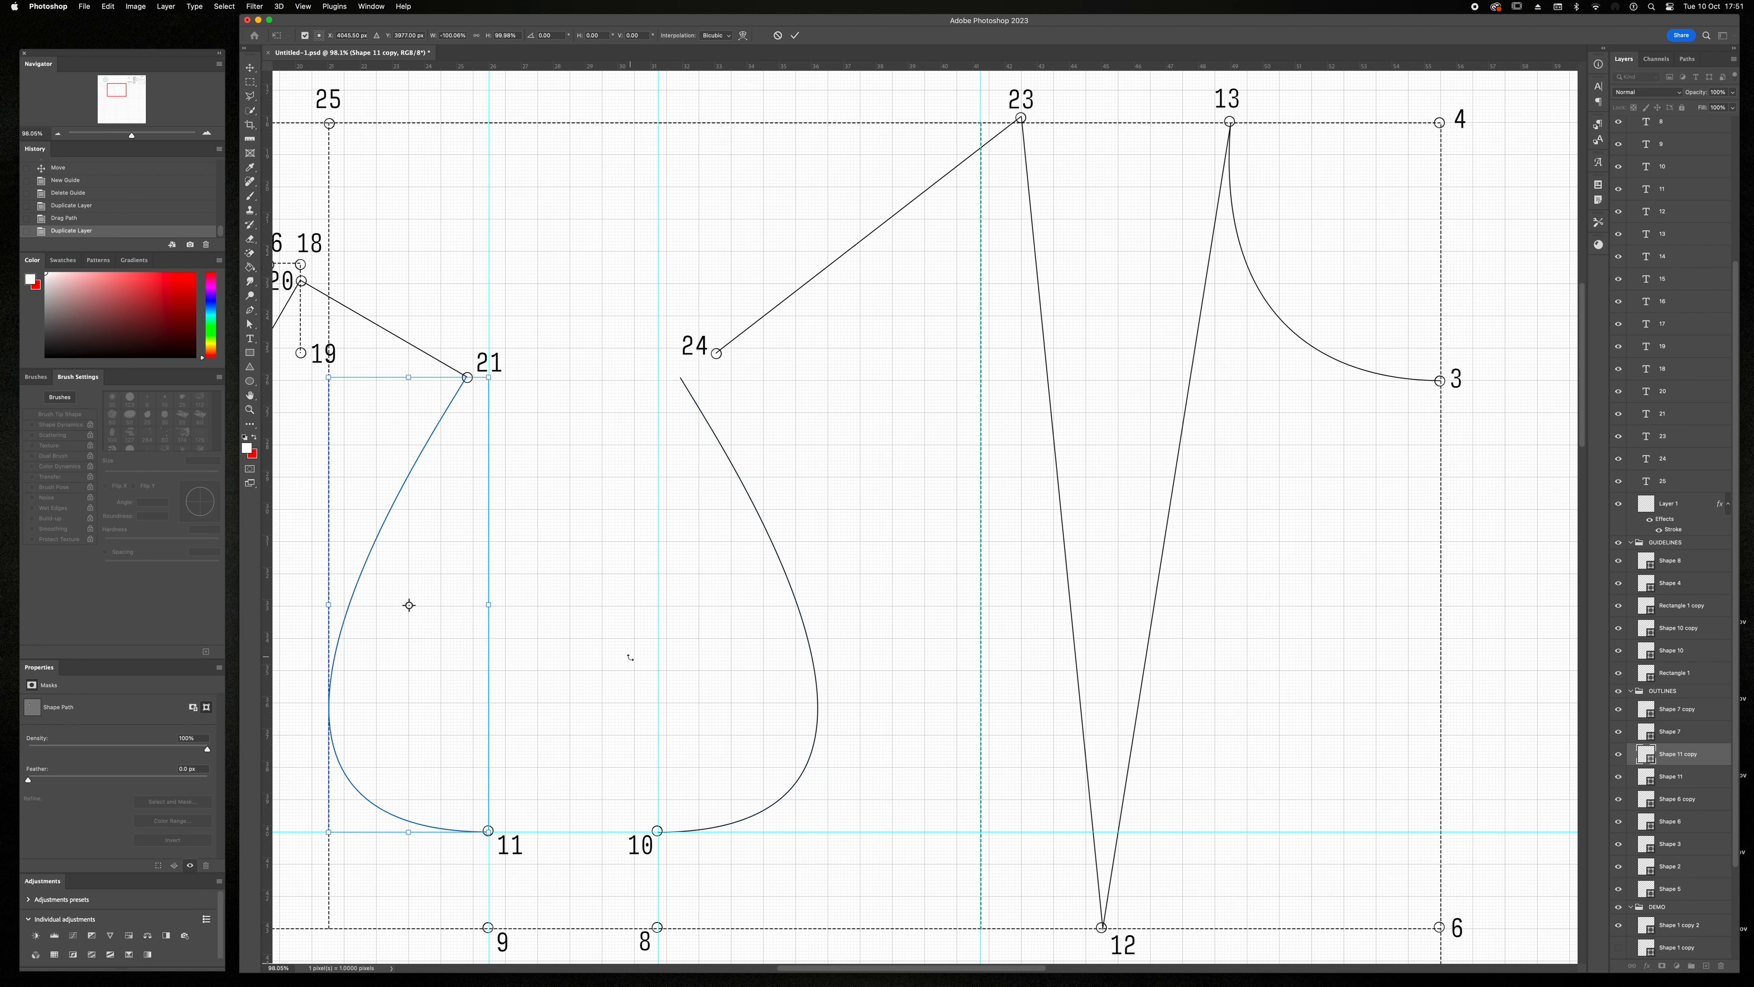
pyautogui.press('Return')
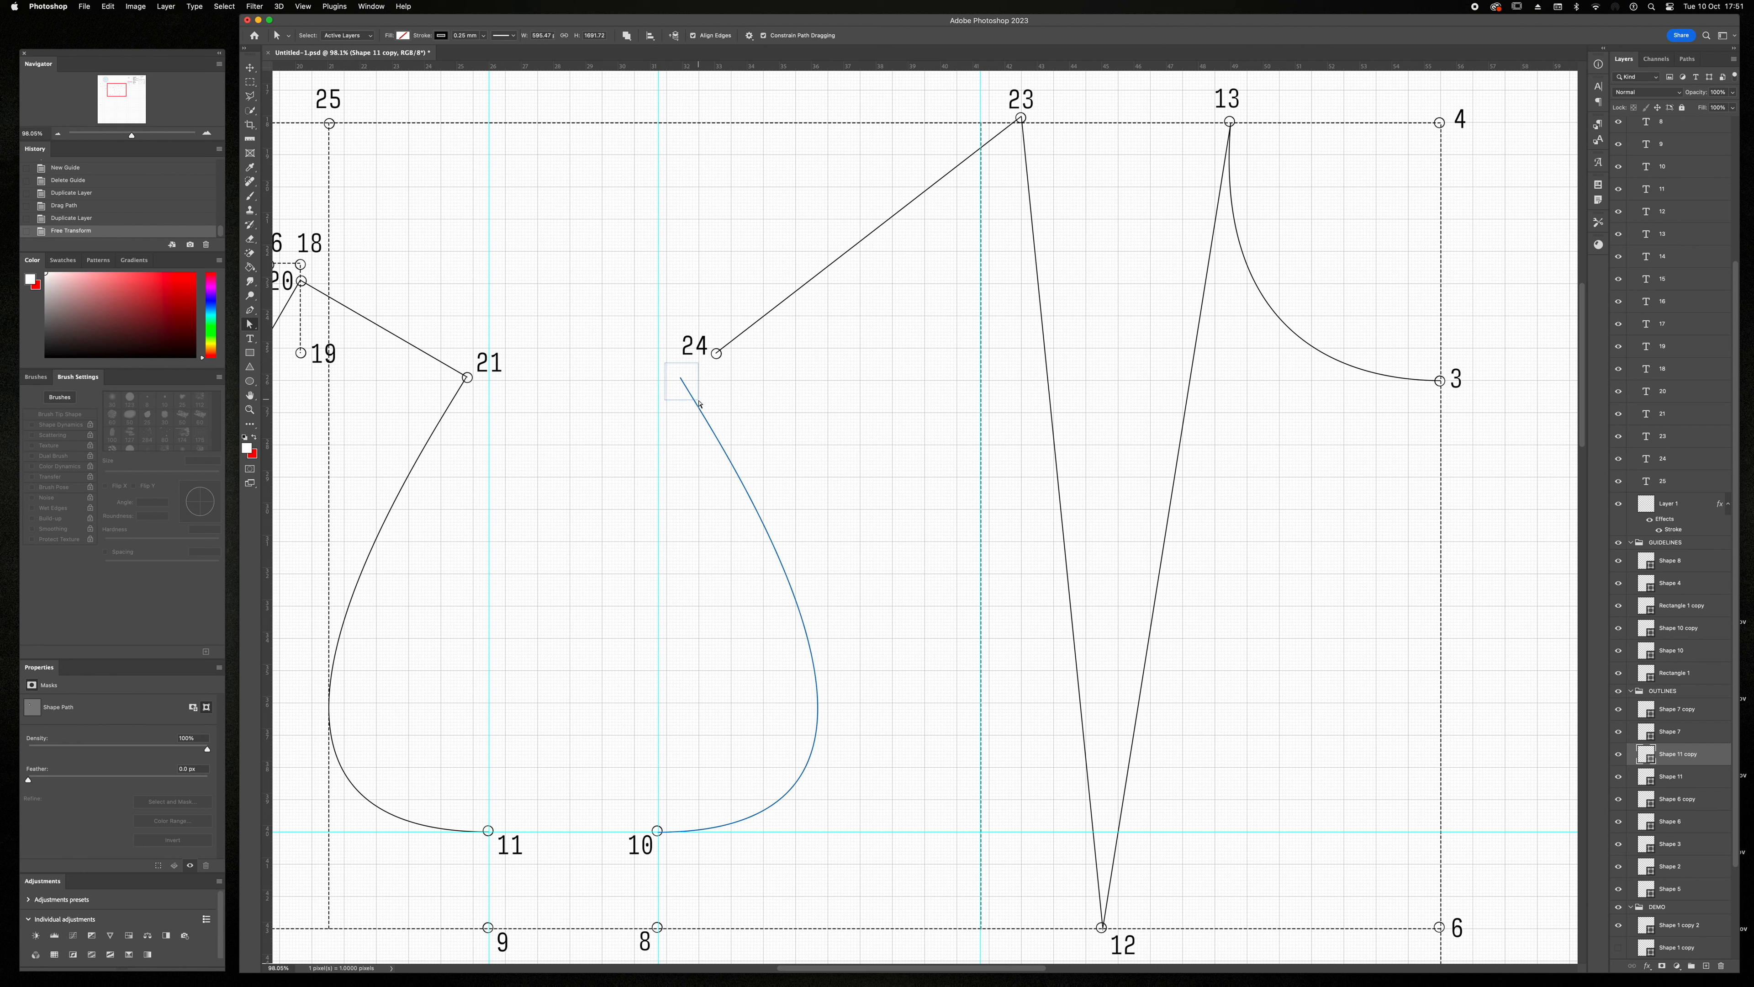
# - Move the front armhole's upper anchor onto point 24, then square its handles to the 23-24 shoulder line and lengthen the downward one
pyautogui.moveTo(699, 402); pyautogui.dragTo(717, 355)
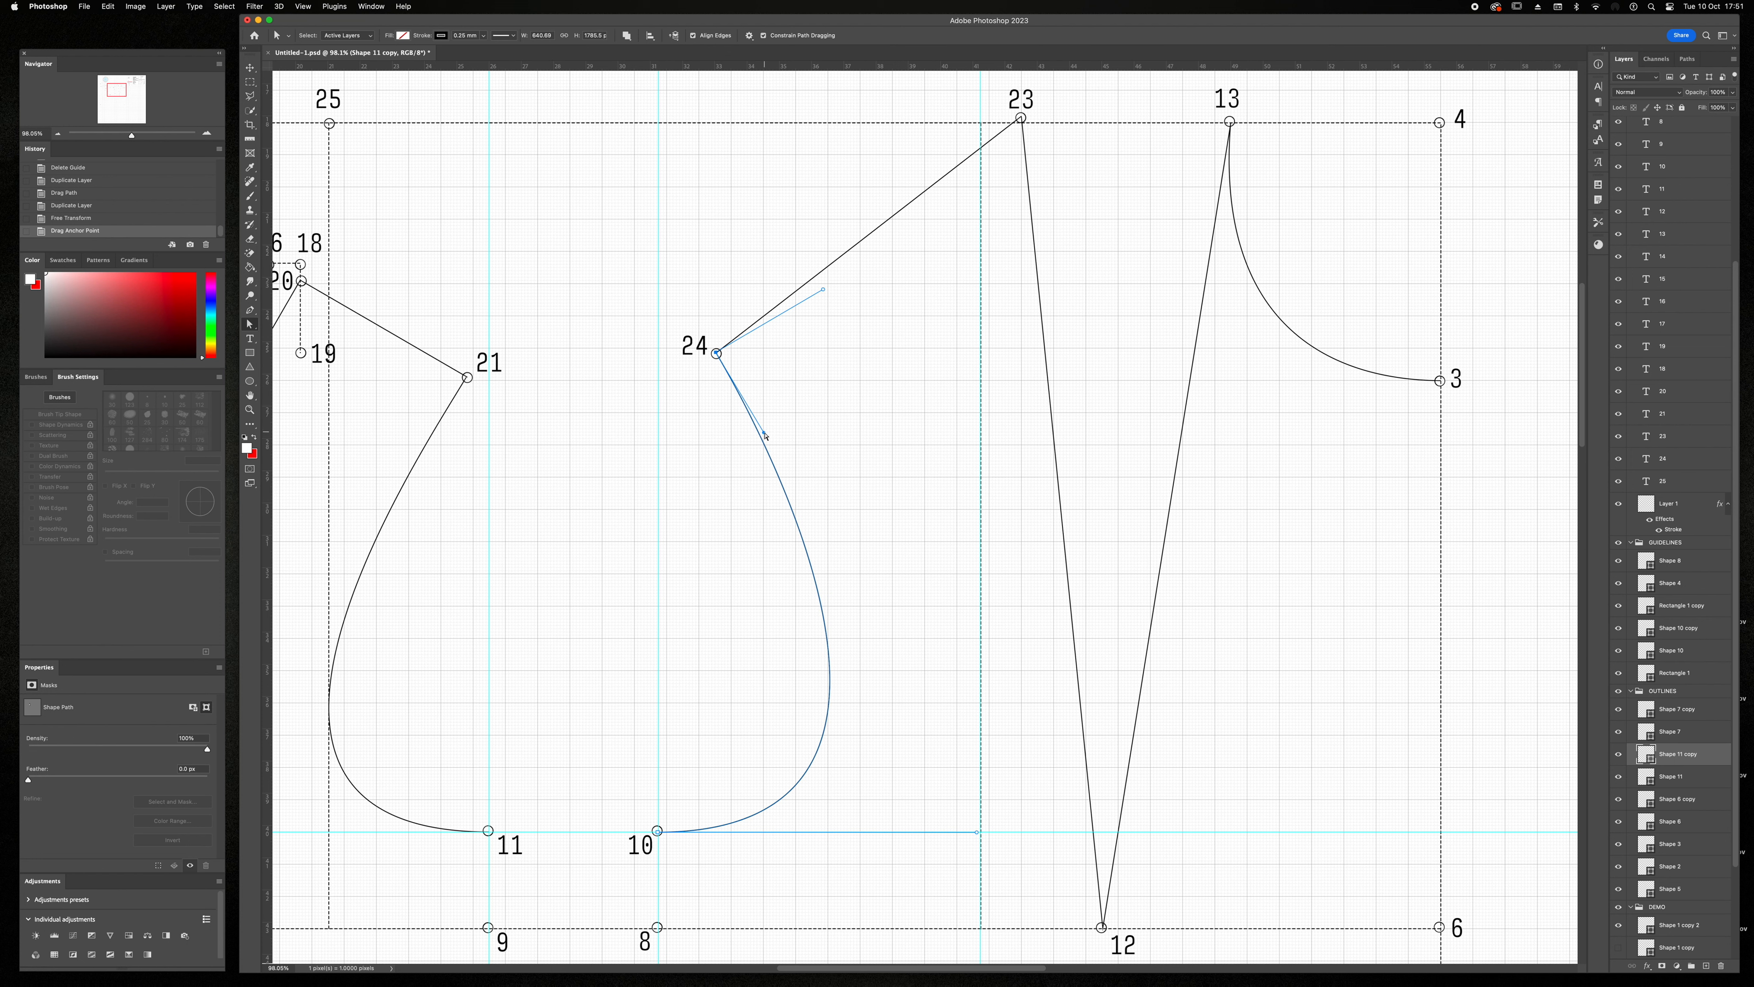
pyautogui.moveTo(765, 436); pyautogui.dragTo(1016, 741)
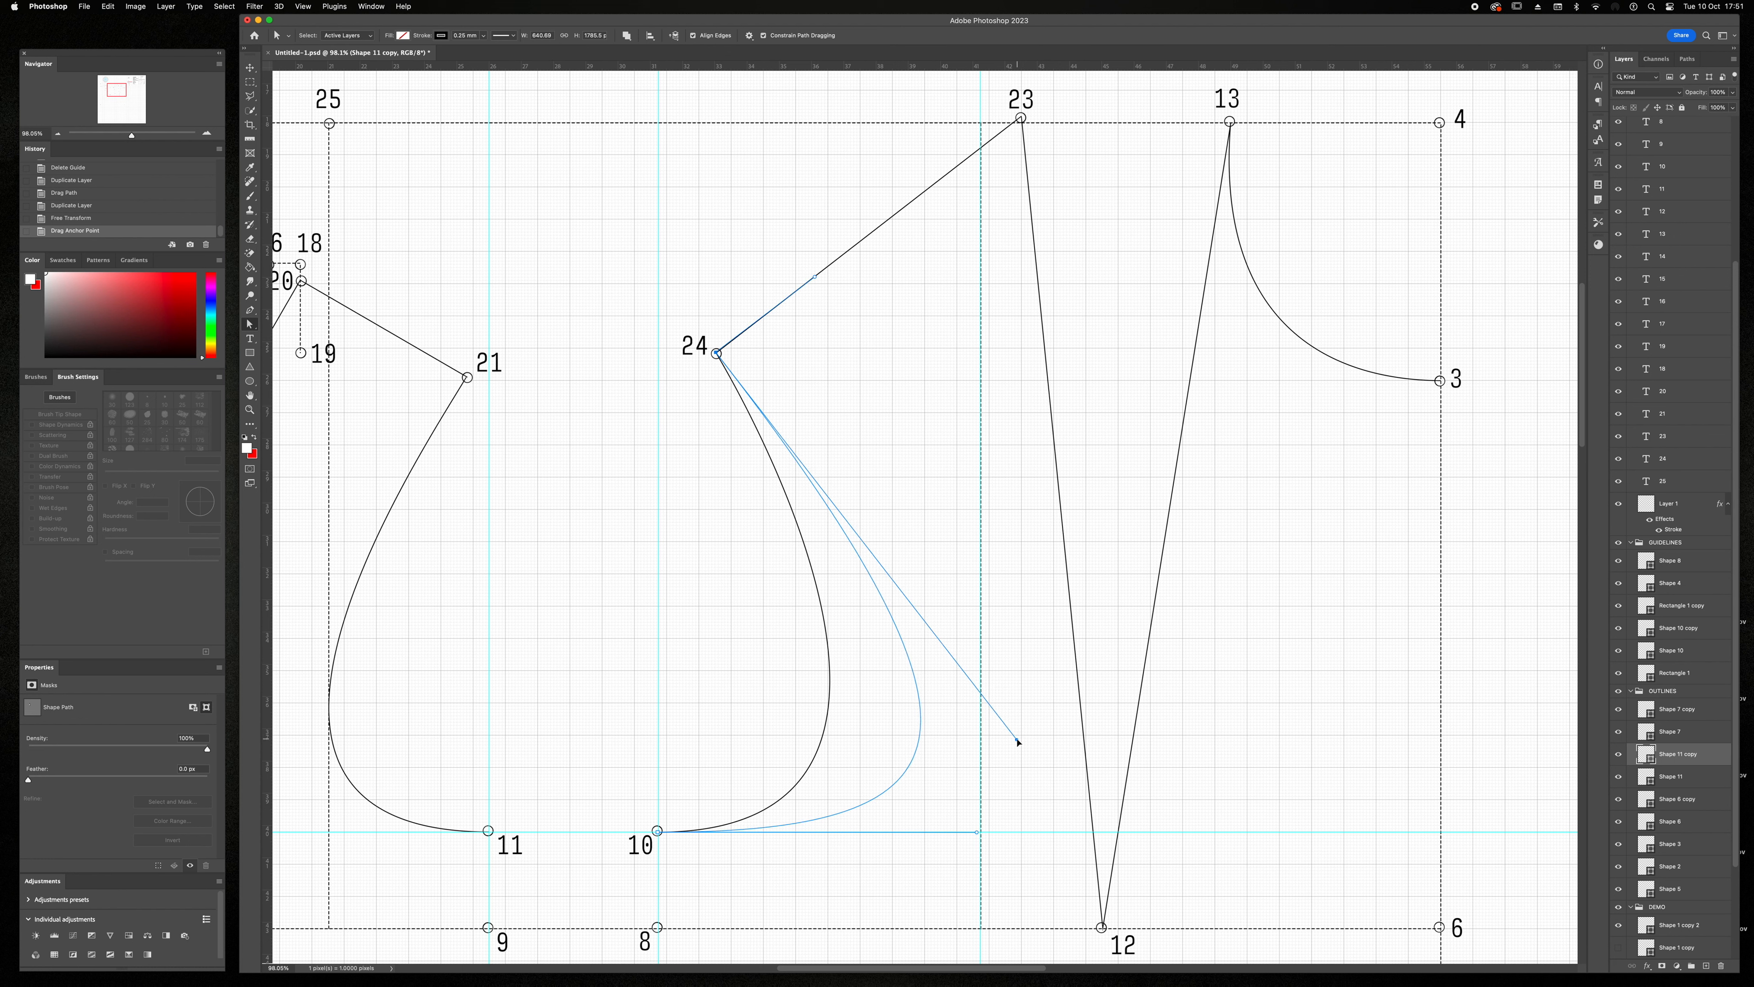
pyautogui.moveTo(1018, 742); pyautogui.dragTo(1016, 743)
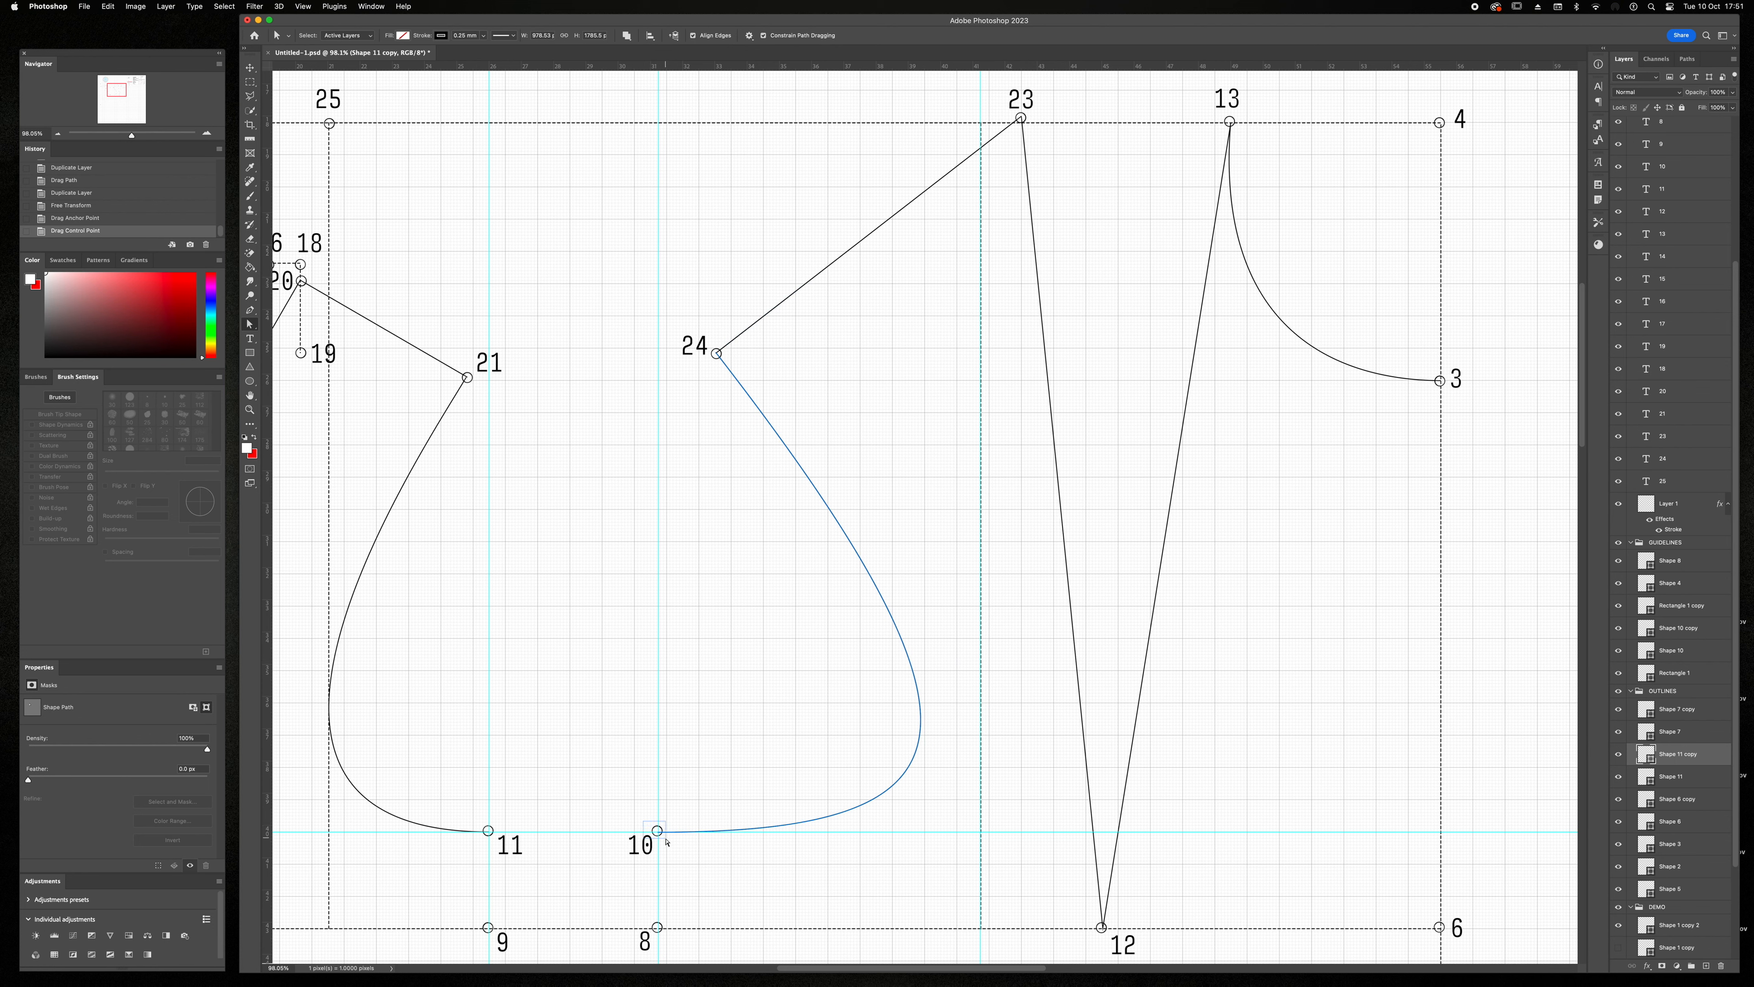
# - Remove the three vertical guides and the horizontal guide through points 10 and 11 from the canvas
pyautogui.moveTo(131, 135); pyautogui.dragTo(128, 136)
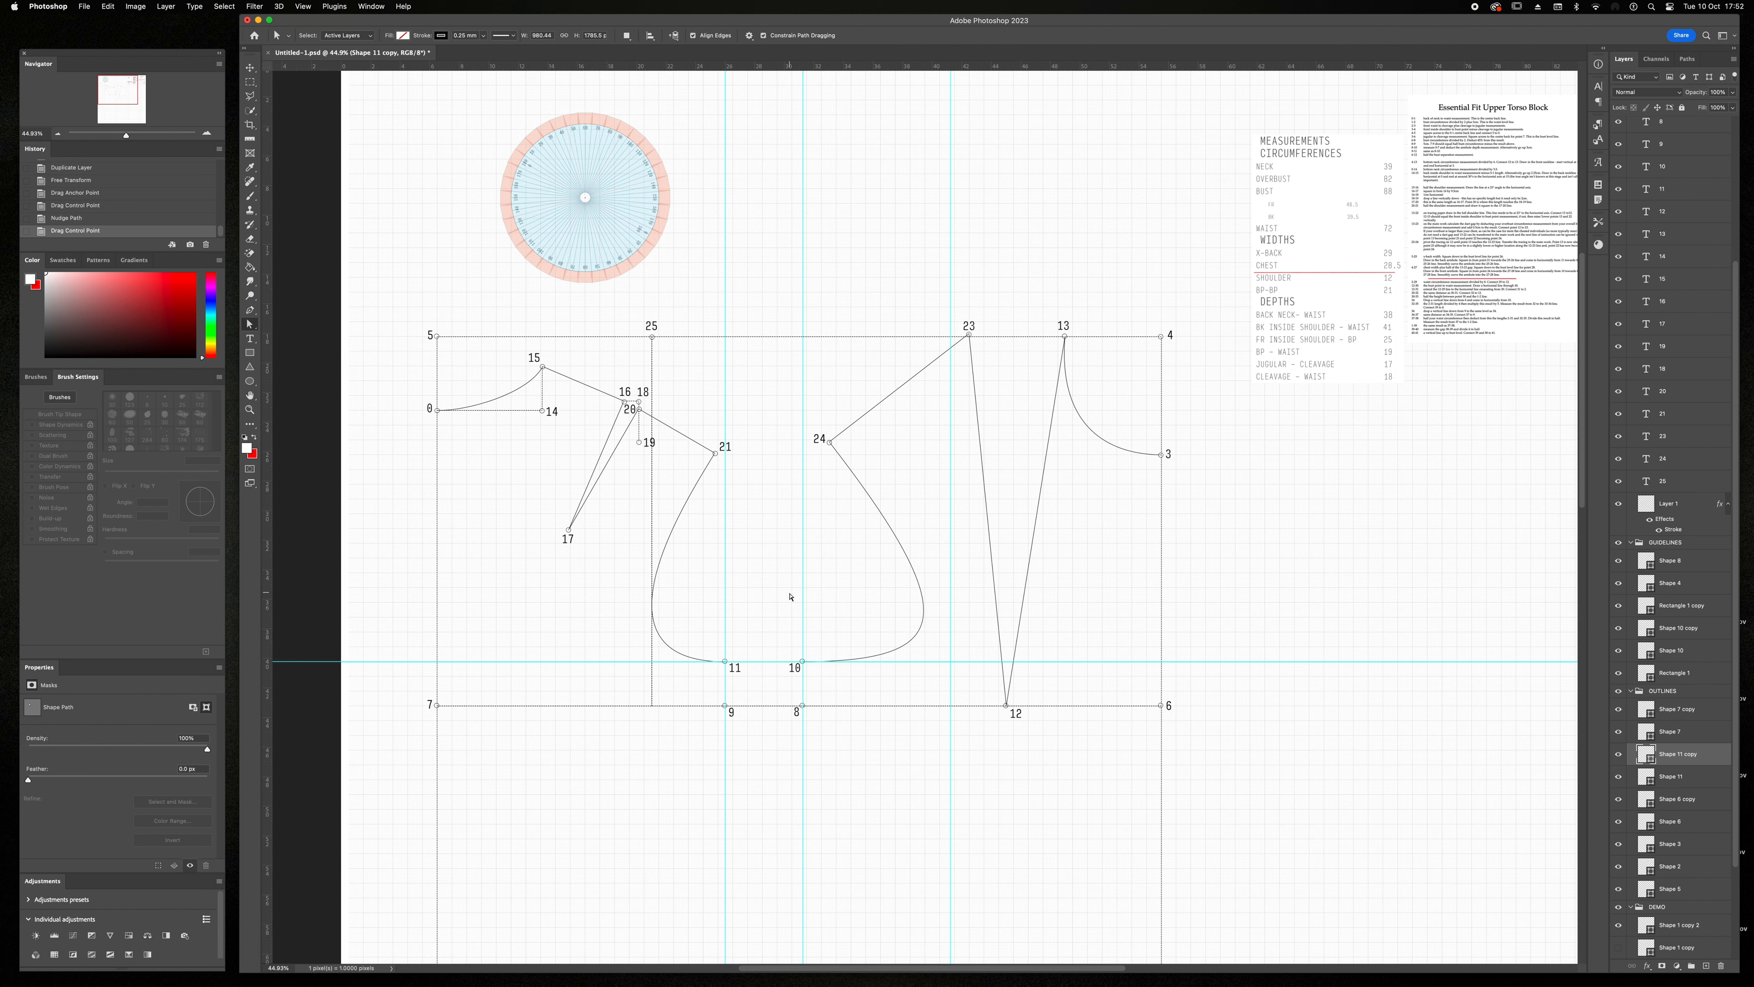
pyautogui.press('v')
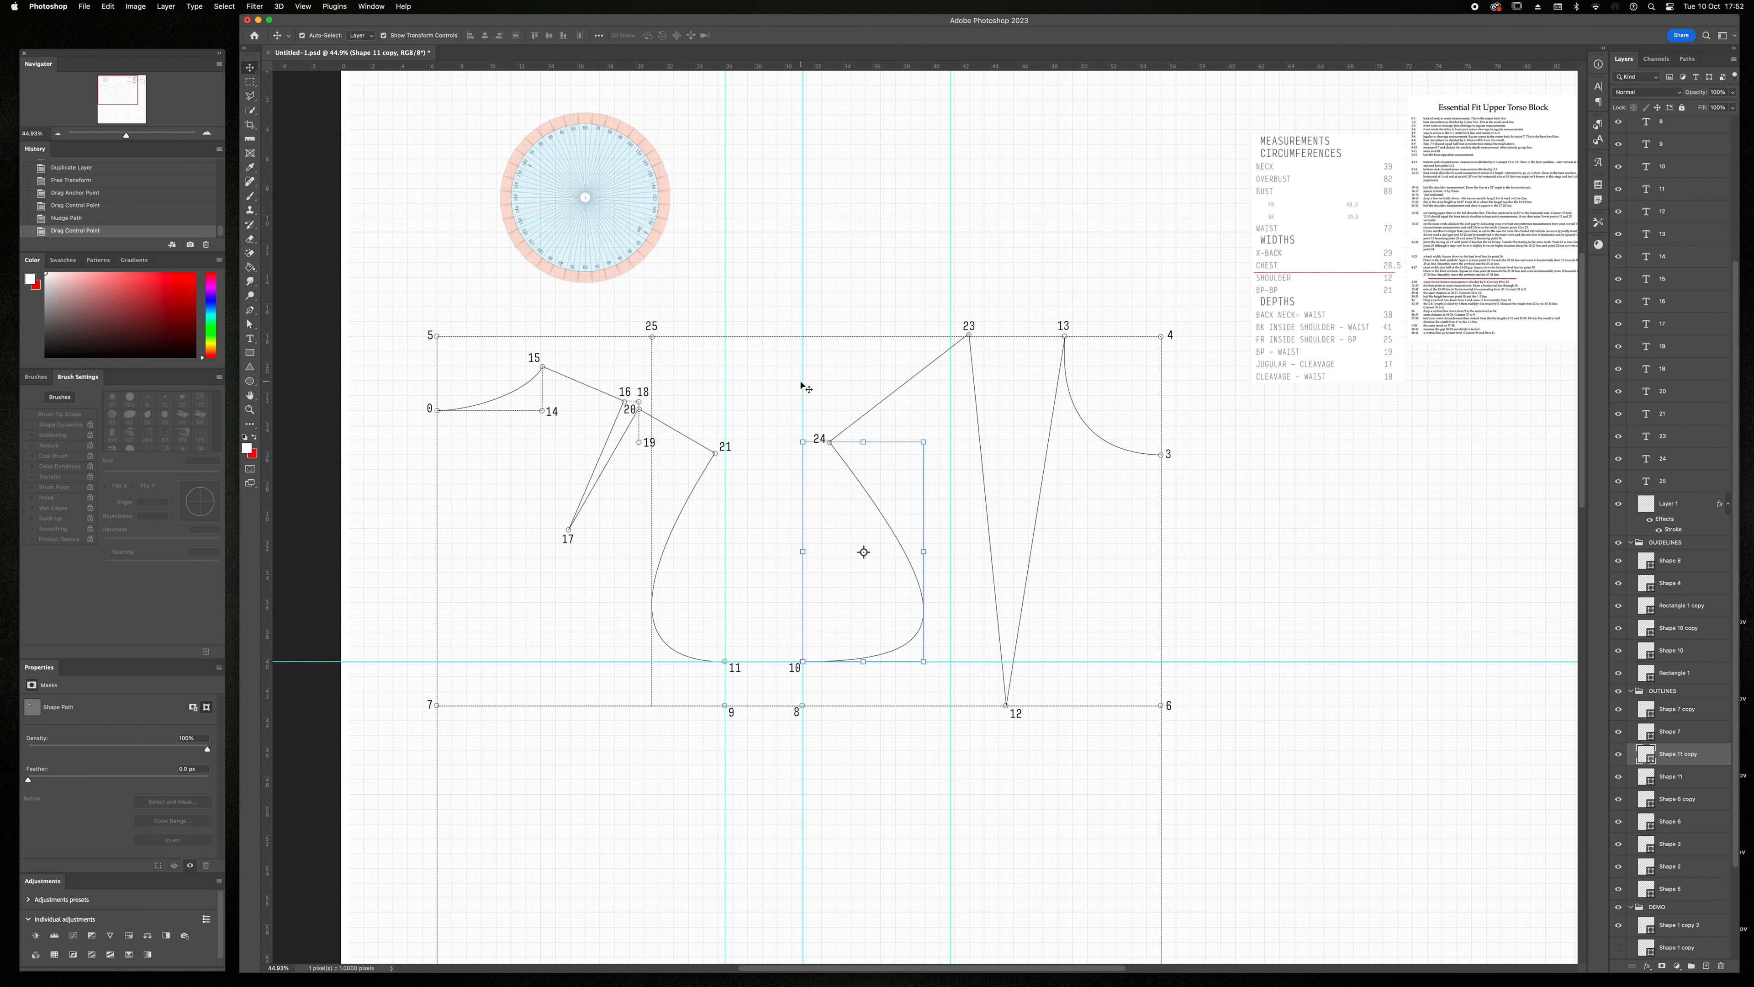
pyautogui.moveTo(802, 382); pyautogui.dragTo(464, 66)
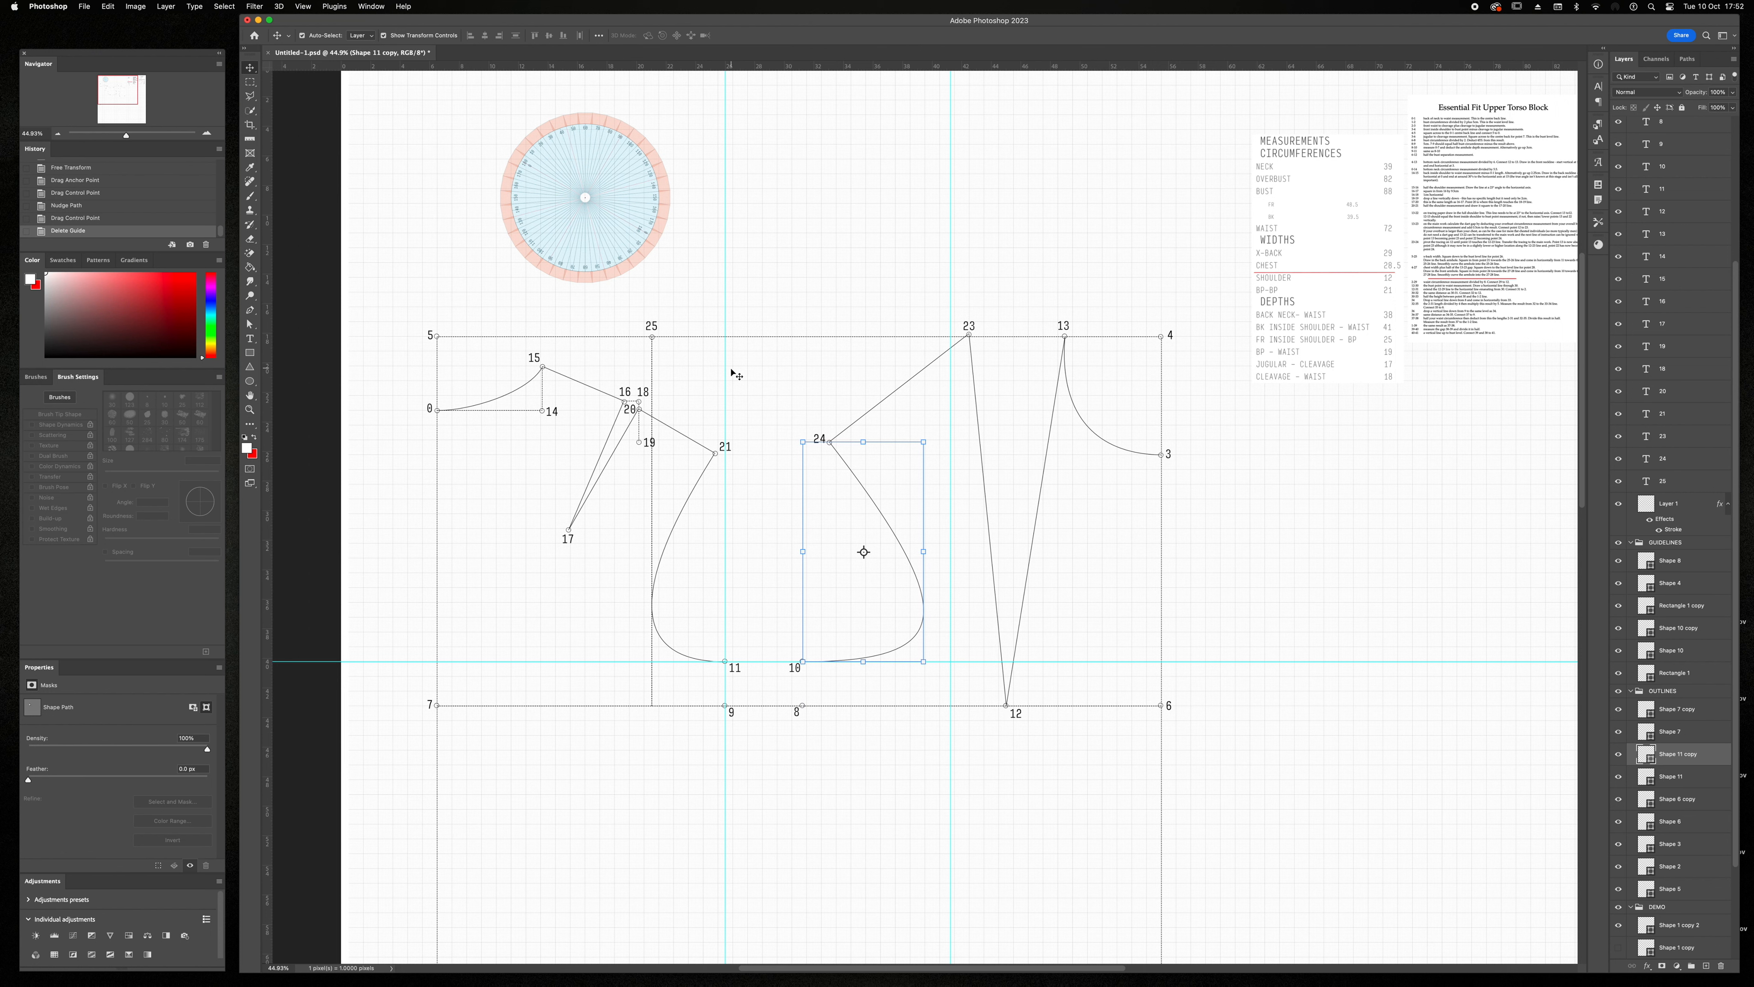
pyautogui.moveTo(725, 367); pyautogui.dragTo(725, 66)
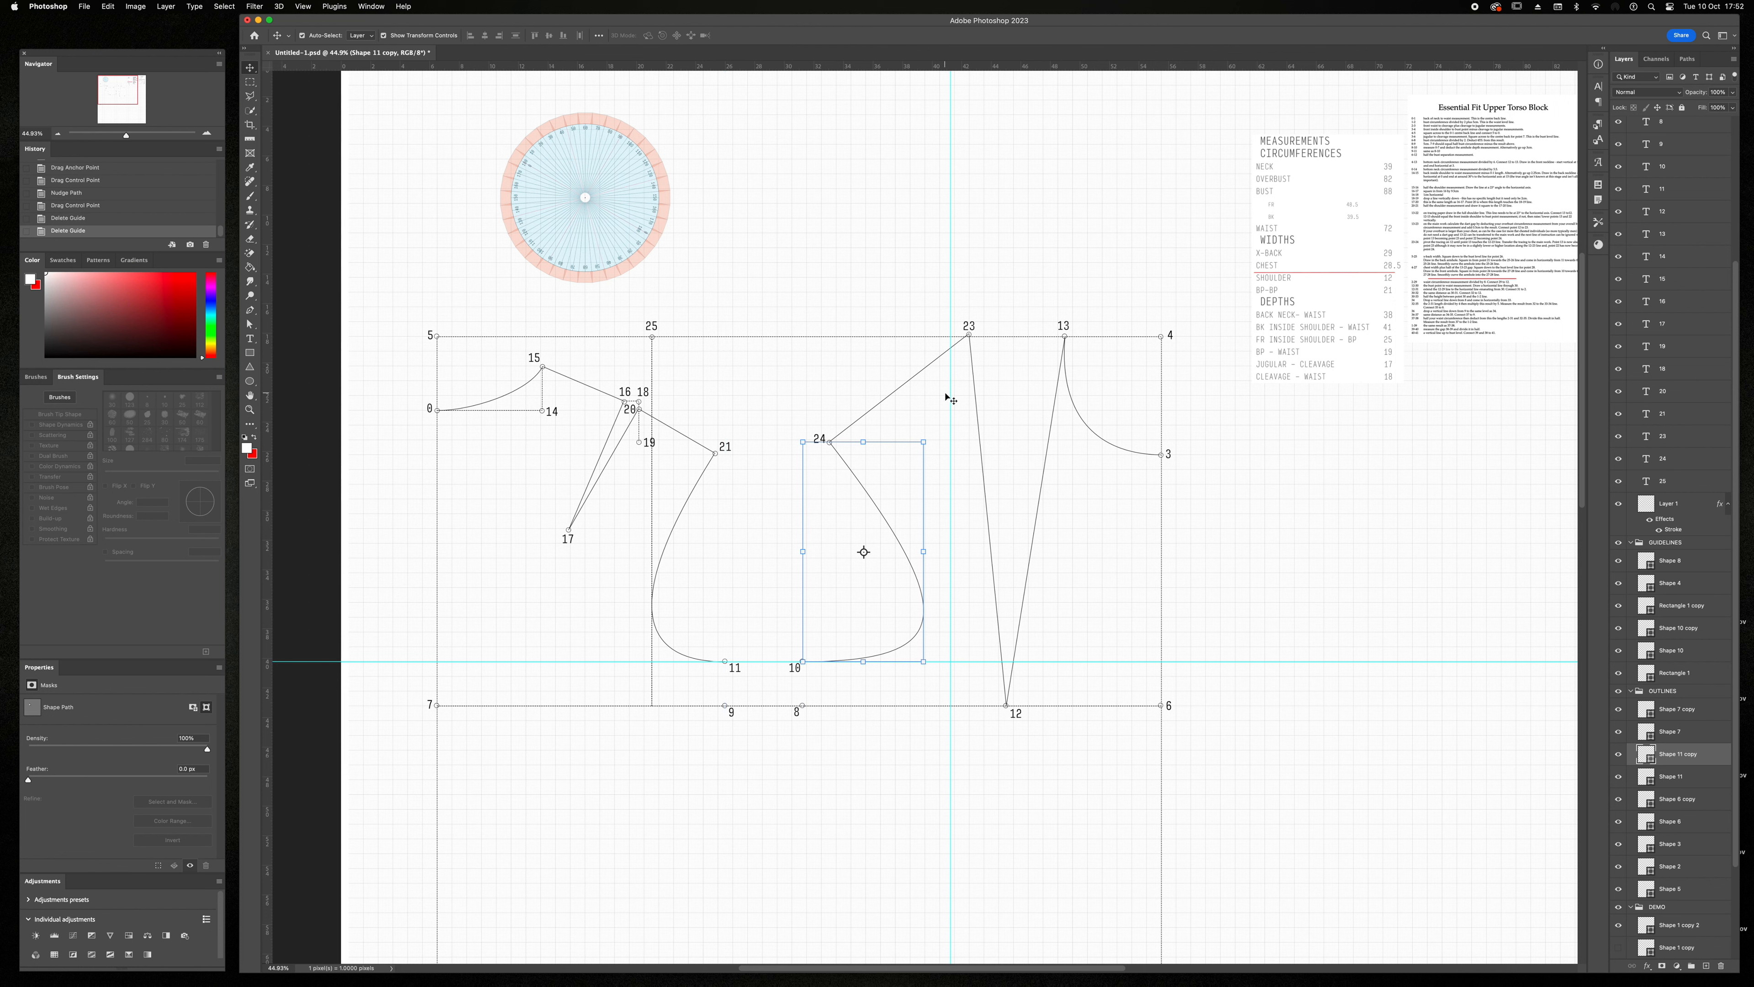
pyautogui.moveTo(950, 390); pyautogui.dragTo(267, 676)
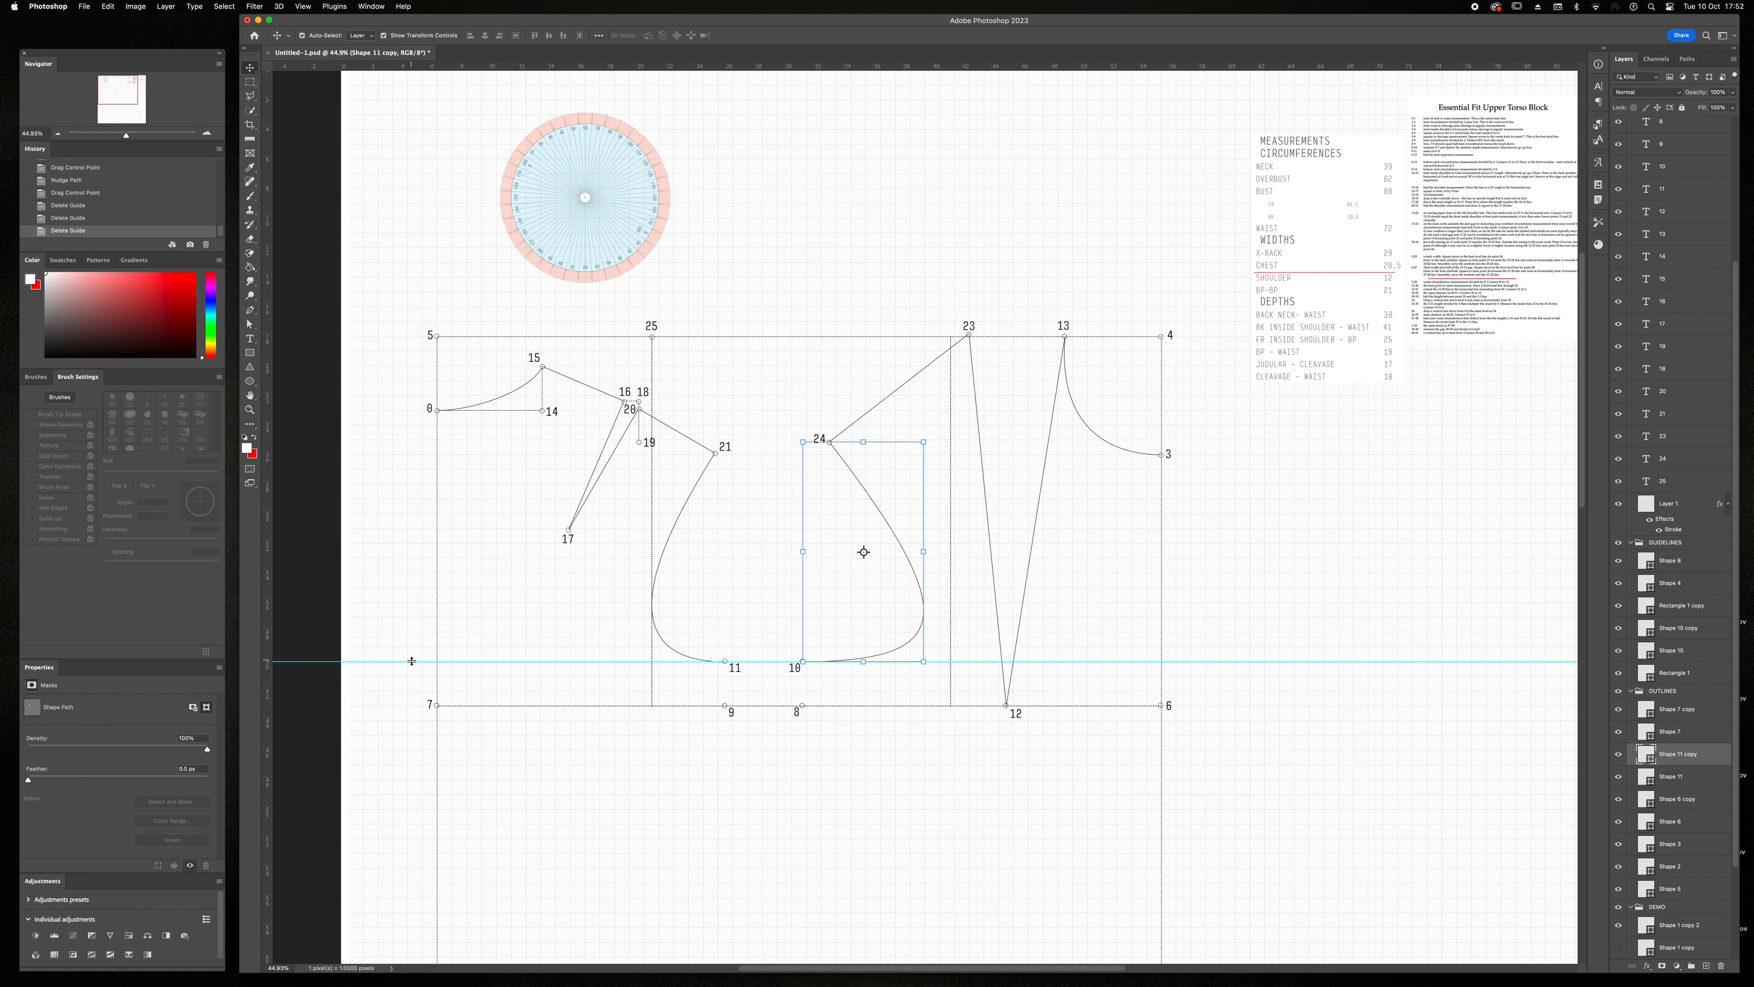
pyautogui.moveTo(412, 660); pyautogui.dragTo(267, 662)
pyautogui.press('a')
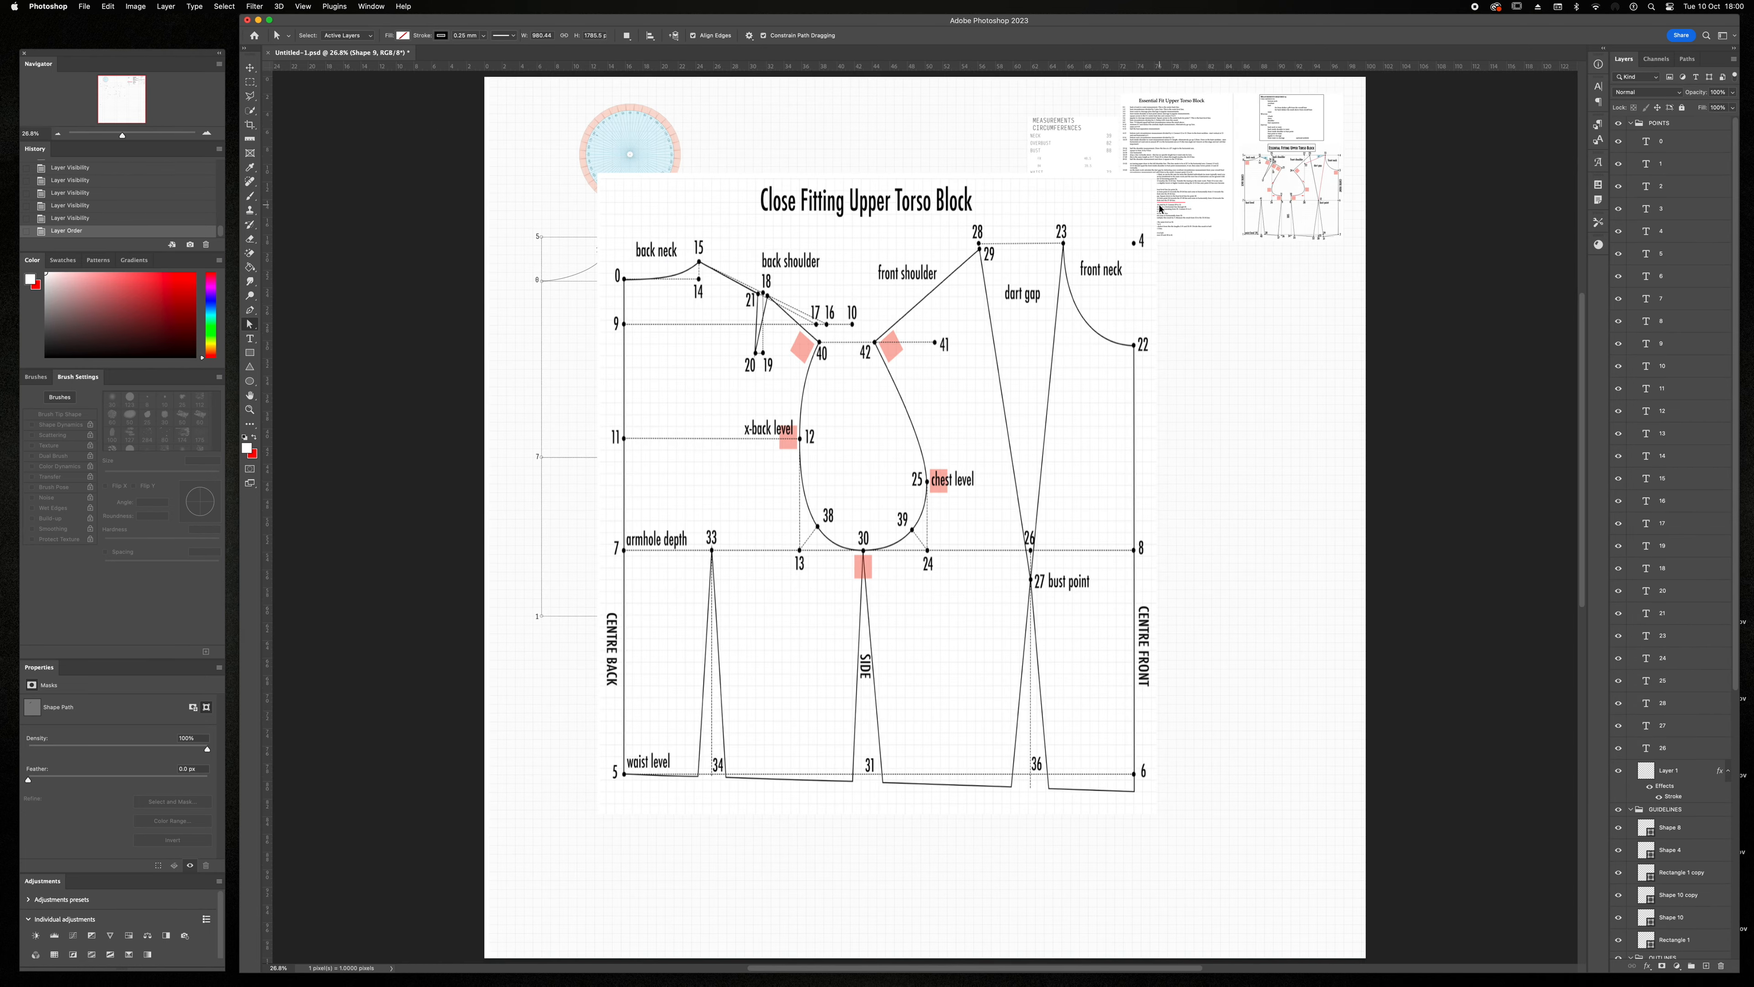
# - Move the red underline in the written instructions beneath the waist circumference wording of step 2-29
pyautogui.scroll(10, 1161, 209)
pyautogui.hscroll(5, 1160, 205)
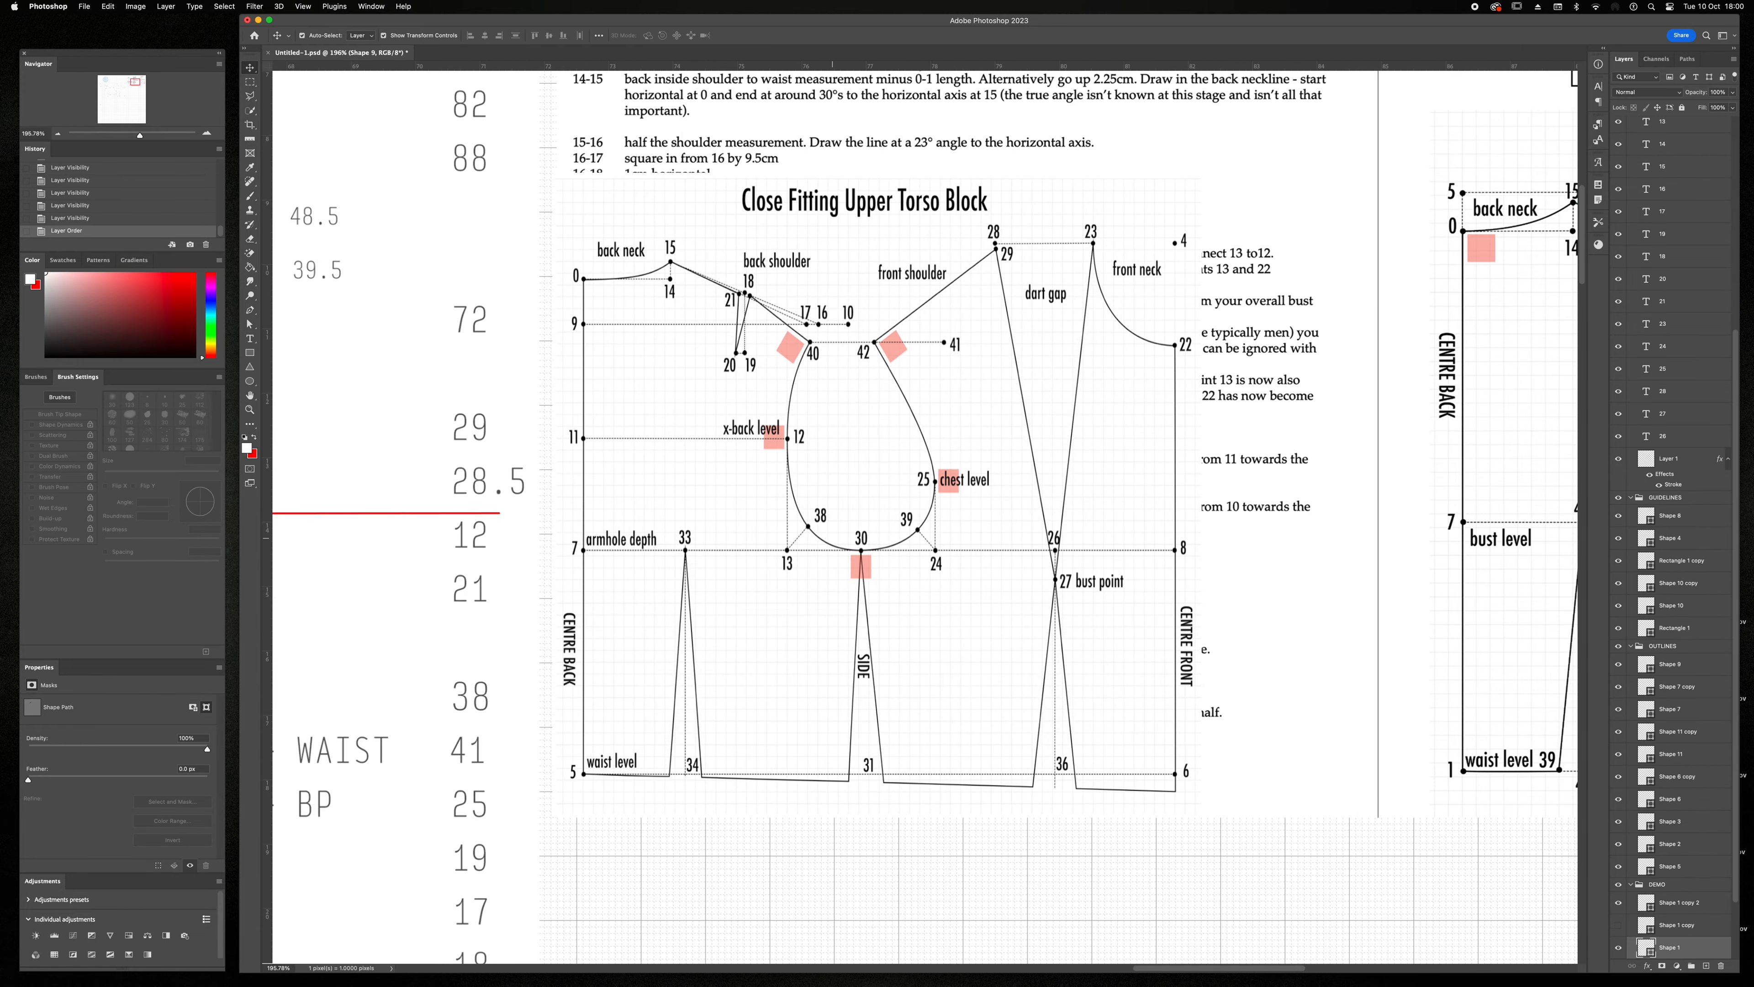
pyautogui.moveTo(832, 538); pyautogui.dragTo(846, 526)
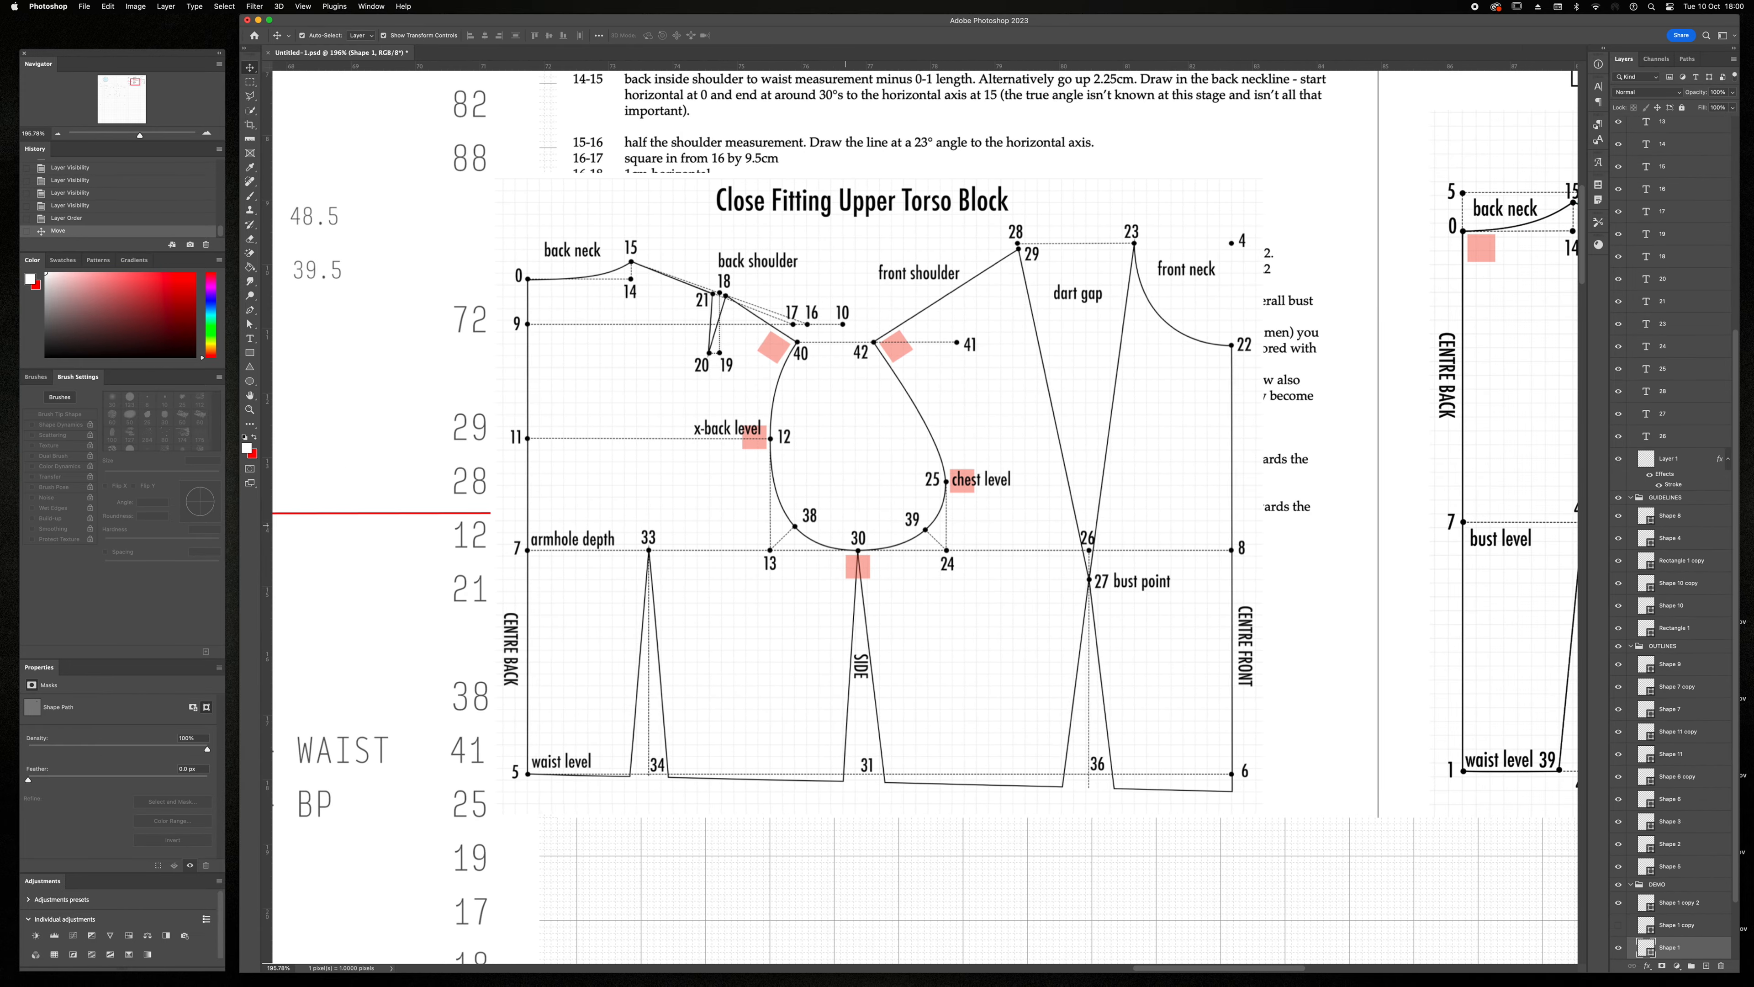
# - Move the red marker line in the measurements table beneath the waist value of 72
pyautogui.hscroll(-10, 845, 526)
pyautogui.hscroll(2, 845, 525)
pyautogui.click(1101, 513)
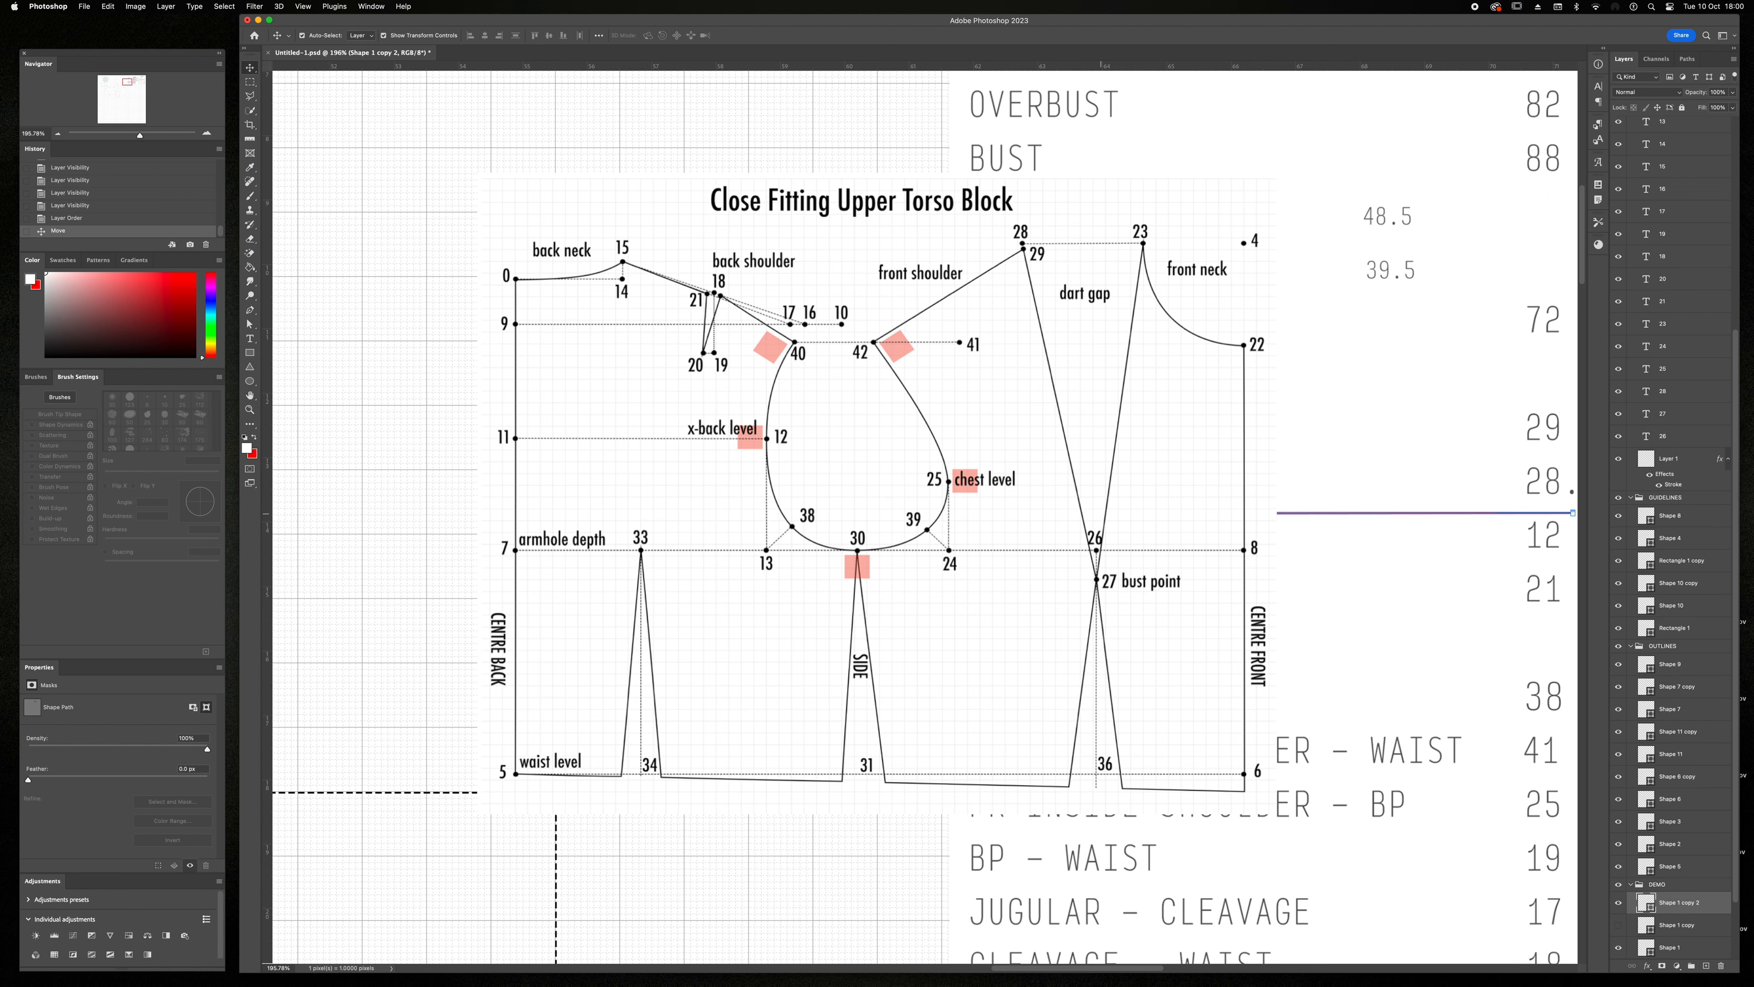
pyautogui.press('Up')
pyautogui.press('Up')
pyautogui.press('Up')
pyautogui.press('Up')
pyautogui.press('Up')
pyautogui.press('Up')
pyautogui.press('Up')
pyautogui.press('Up')
pyautogui.press('Up')
pyautogui.press('Up')
pyautogui.press('Up')
pyautogui.press('Up')
pyautogui.hscroll(3, 1100, 513)
pyautogui.press('a')
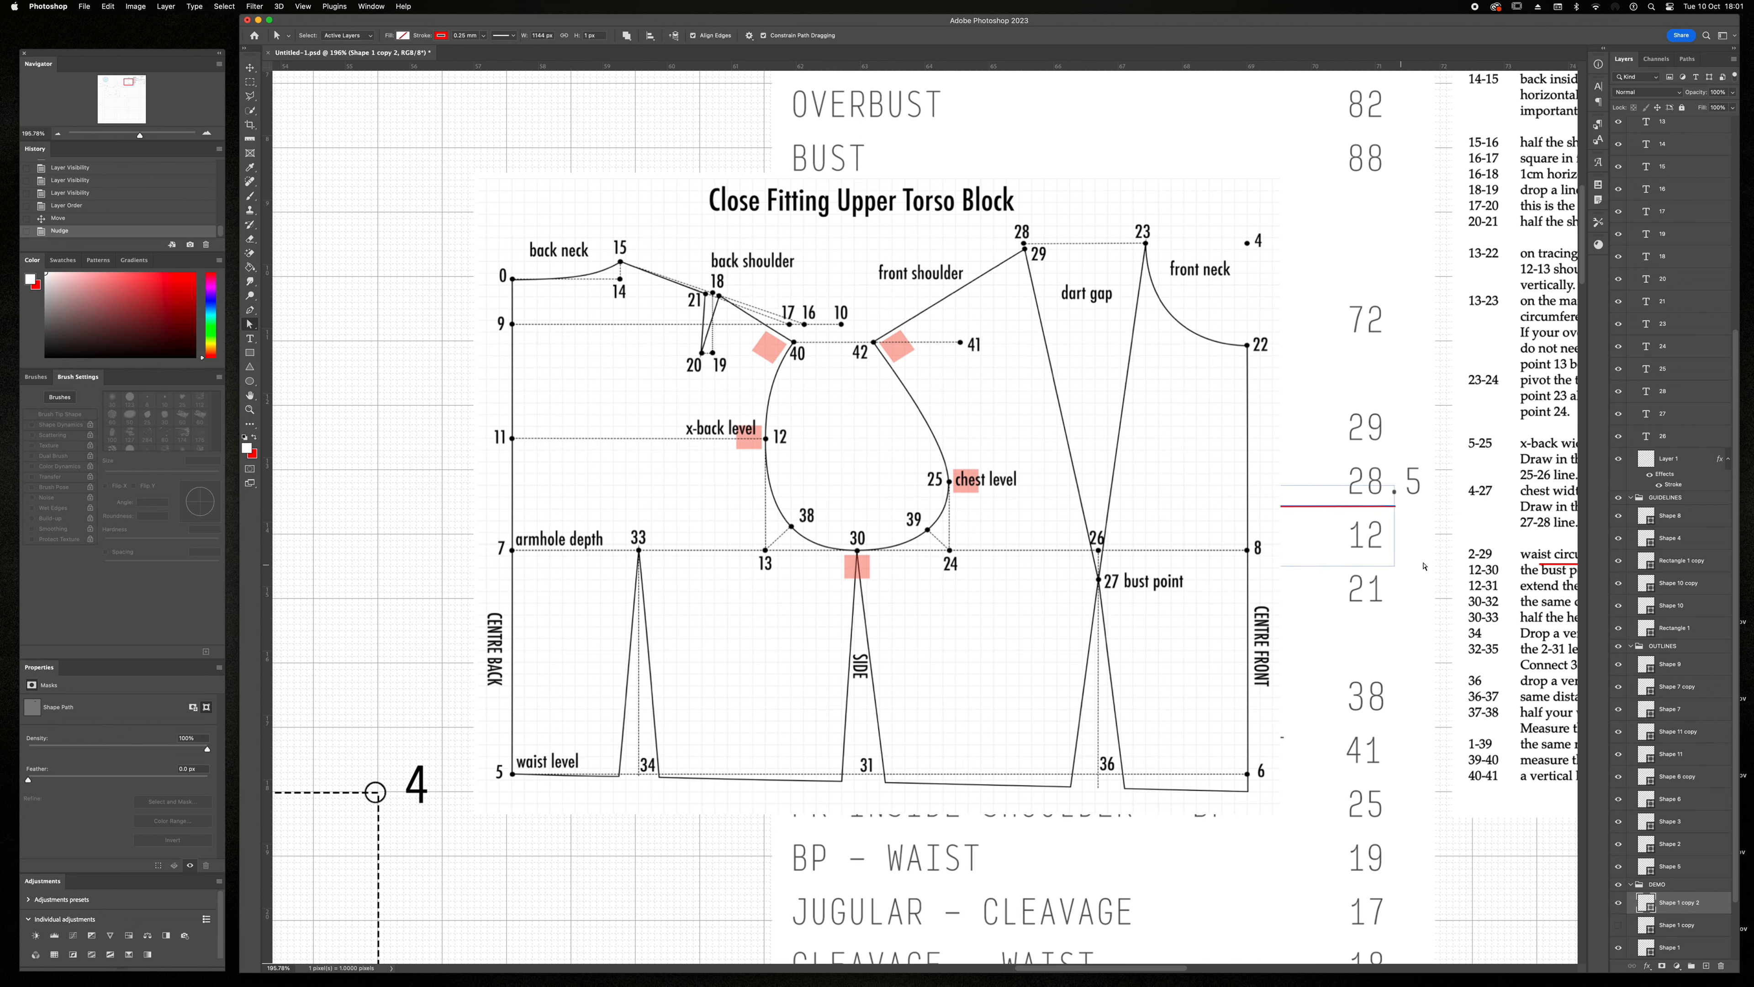
pyautogui.moveTo(1340, 505); pyautogui.dragTo(1347, 339)
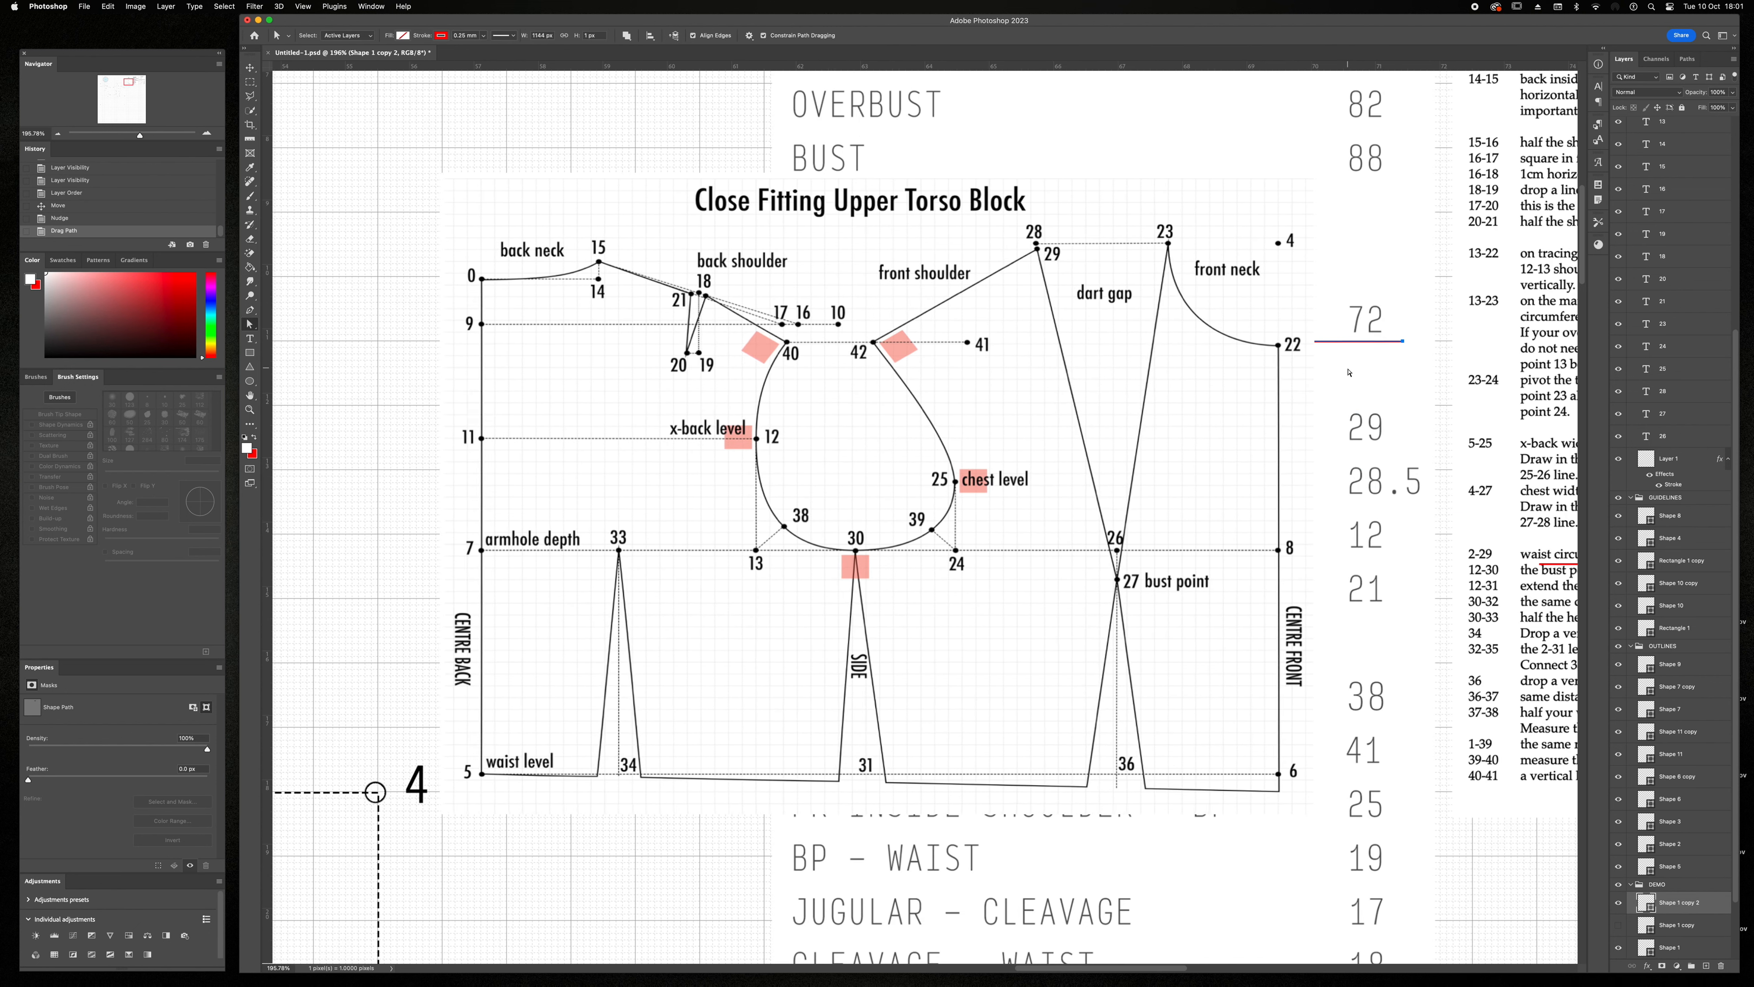
# - Measure the 2-29 distance horizontally inward from point 2 and place a vertical guide at its end
pyautogui.scroll(-10, 1349, 372)
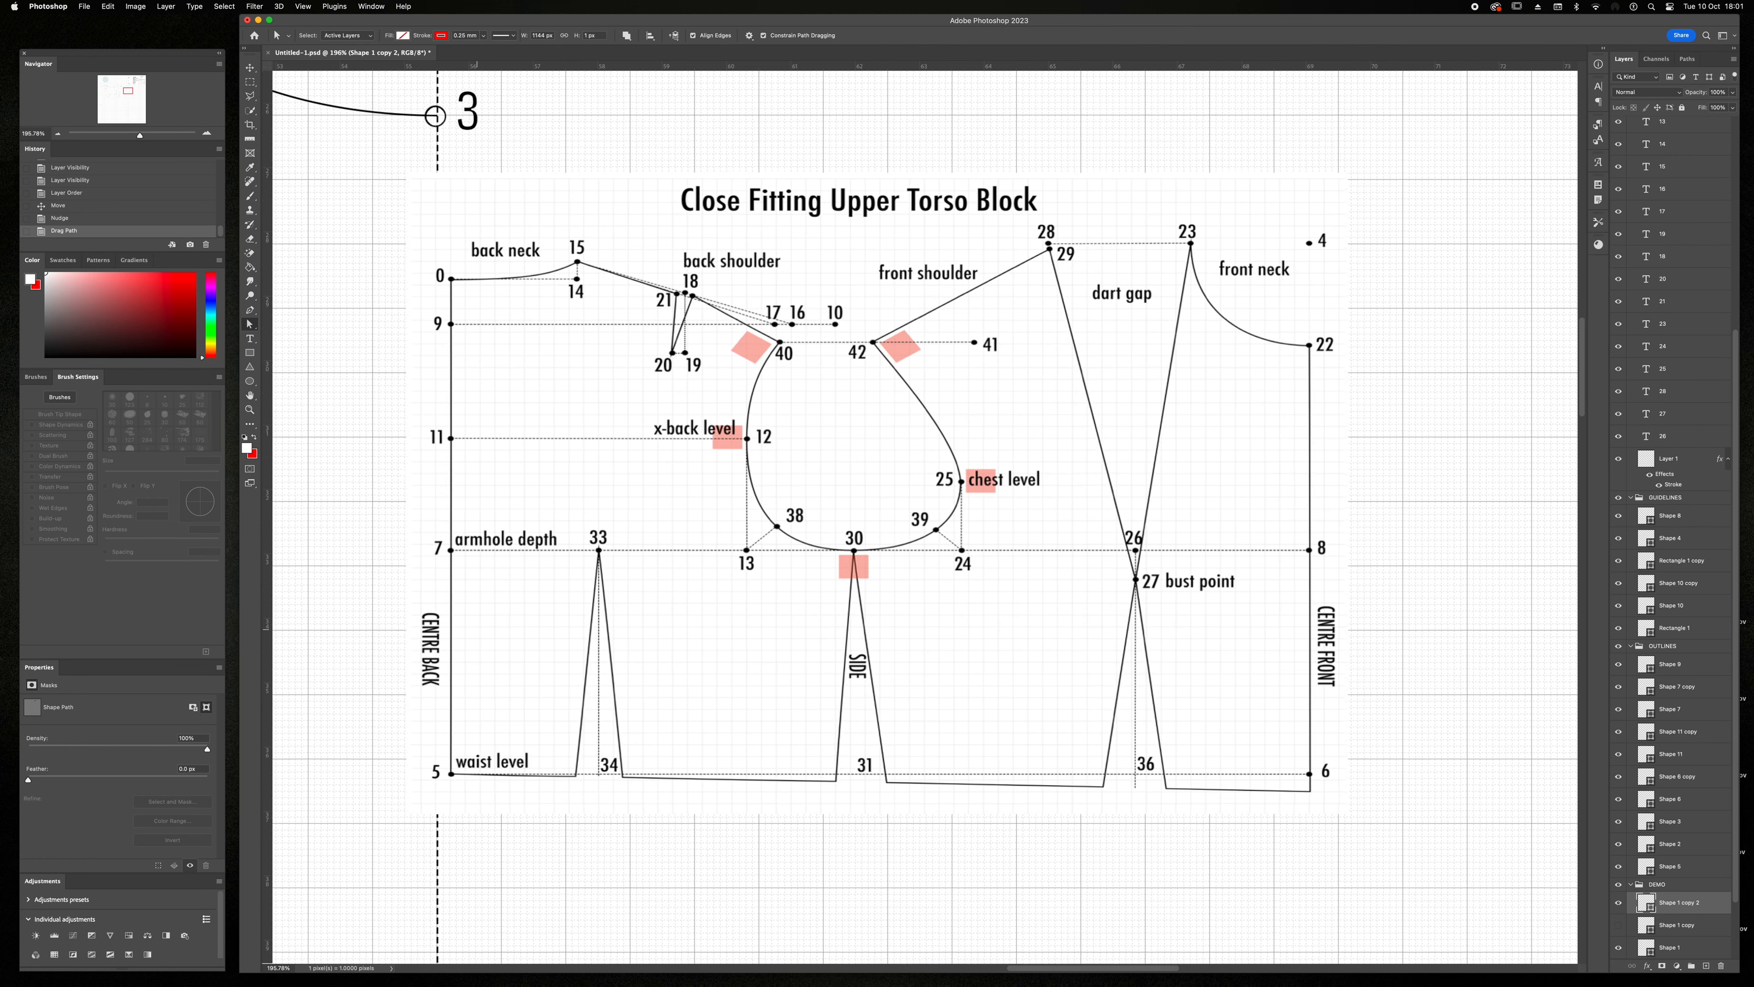
pyautogui.hscroll(-15, 477, 629)
pyautogui.scroll(-10, 477, 630)
pyautogui.press('i')
pyautogui.hscroll(1, 1519, 412)
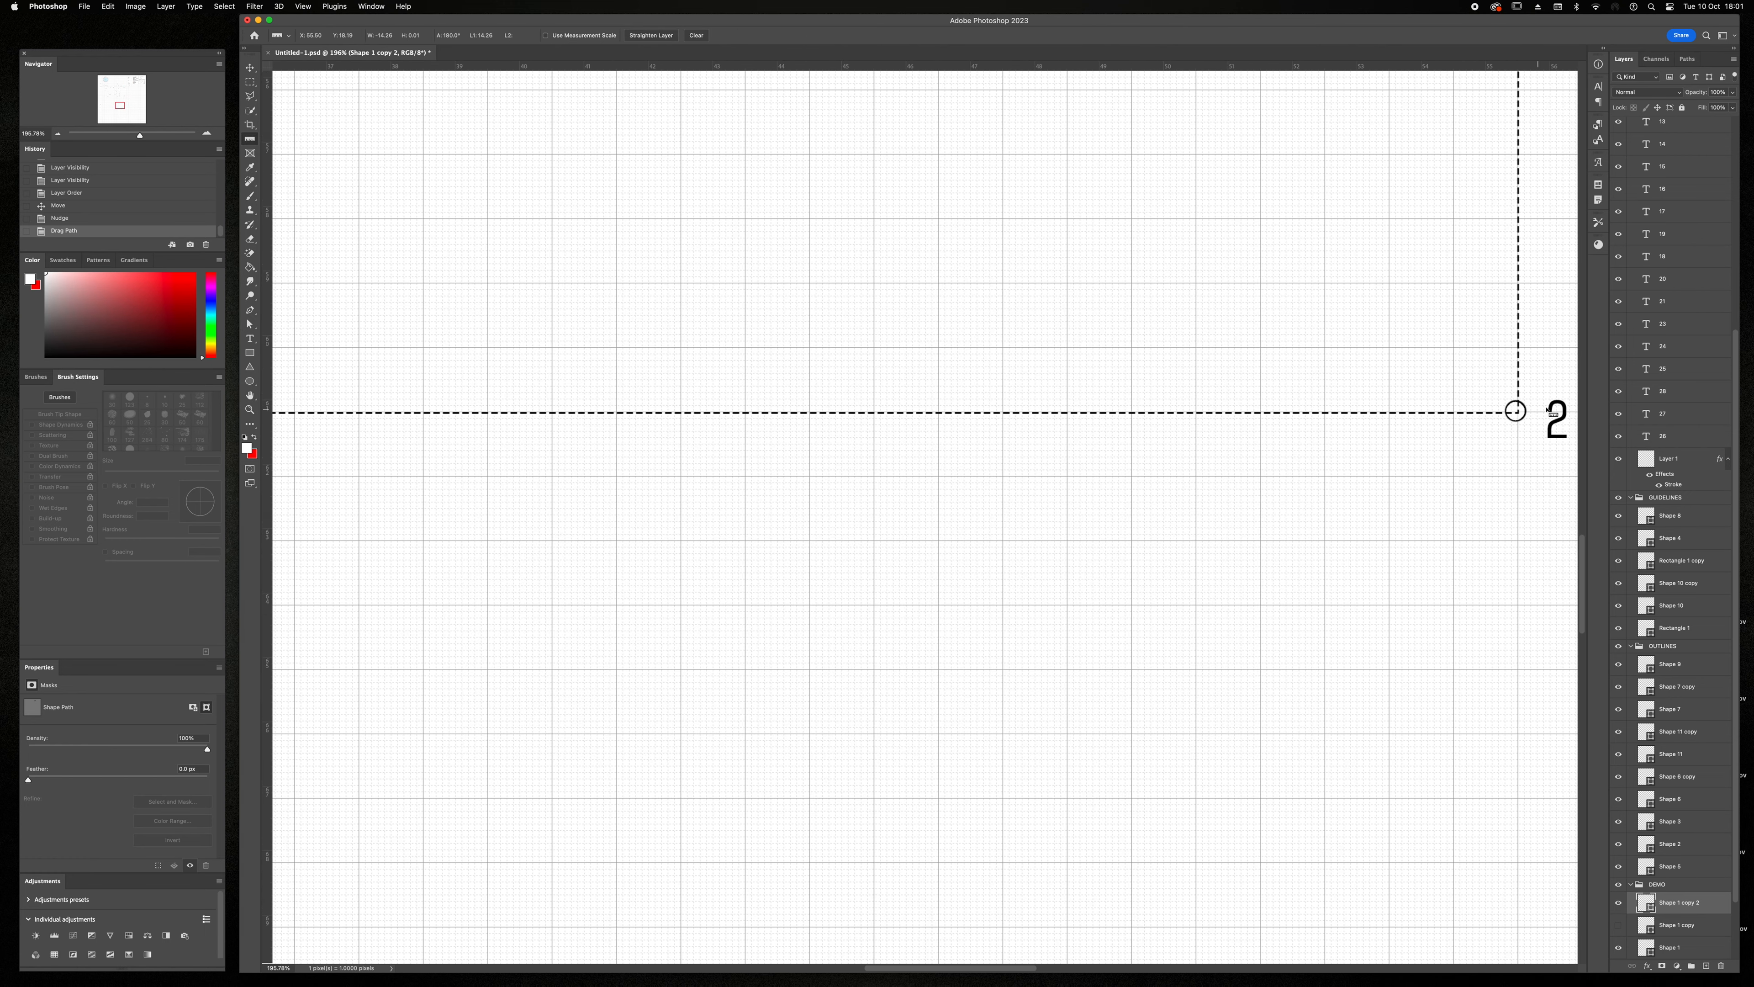
pyautogui.moveTo(1516, 412); pyautogui.dragTo(939, 412)
pyautogui.moveTo(268, 495)
pyautogui.mouseDown()
pyautogui.moveTo(856, 526)
pyautogui.moveTo(939, 508)
pyautogui.moveTo(939, 443)
pyautogui.mouseUp()
# - On Layer 1, stamp a point circle where the guide crosses the waist line and add the text label 29 beneath it
pyautogui.press('b')
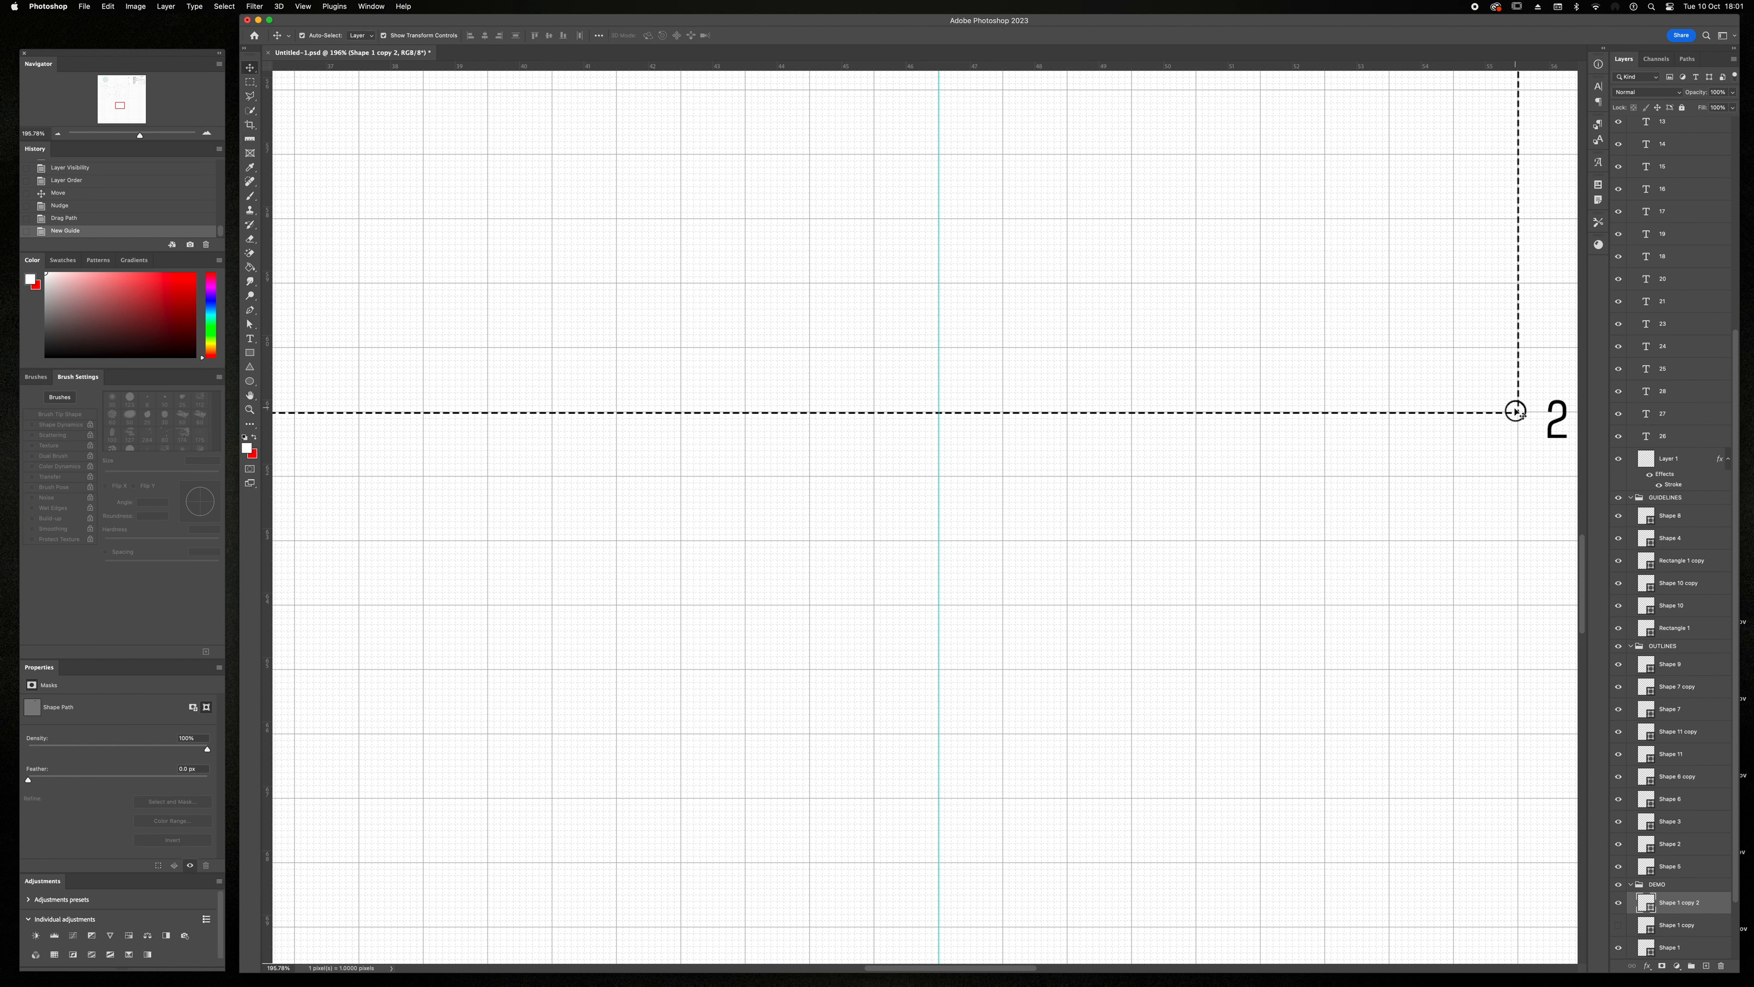
pyautogui.click(1671, 458)
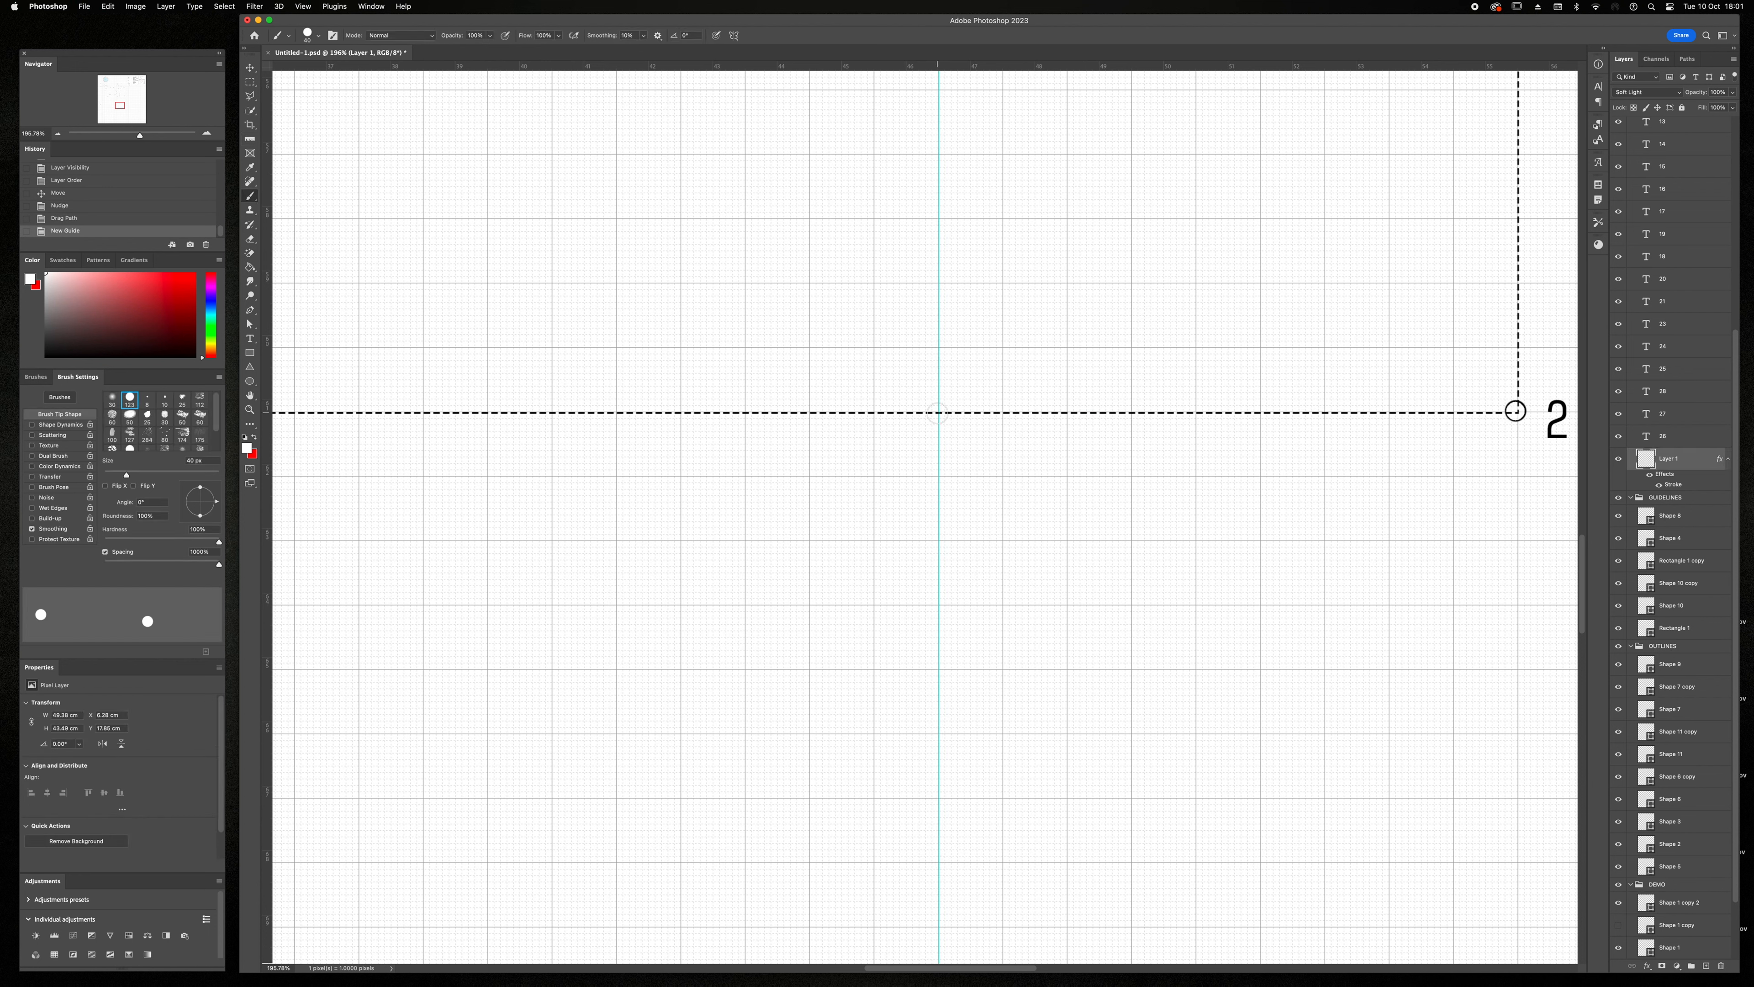
pyautogui.click(937, 413)
pyautogui.press('t')
pyautogui.click(940, 445)
pyautogui.write('28')
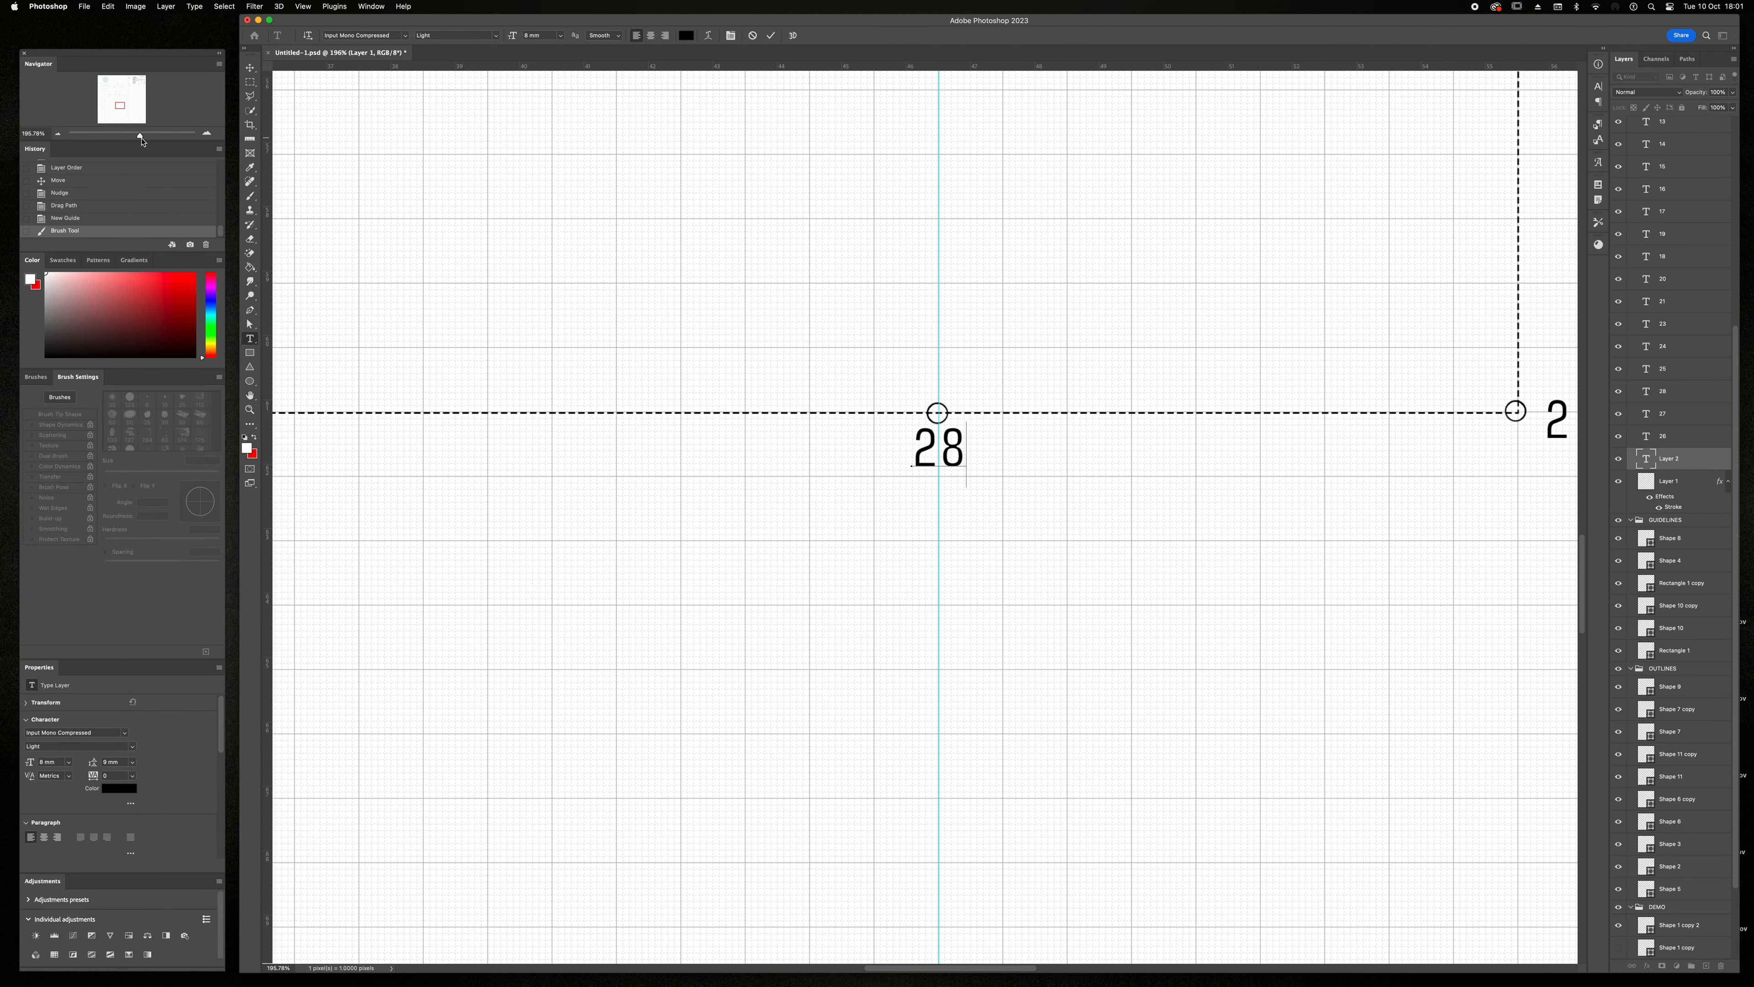
pyautogui.moveTo(141, 139); pyautogui.dragTo(131, 138)
pyautogui.hscroll(10, 1037, 297)
pyautogui.scroll(10, 1038, 297)
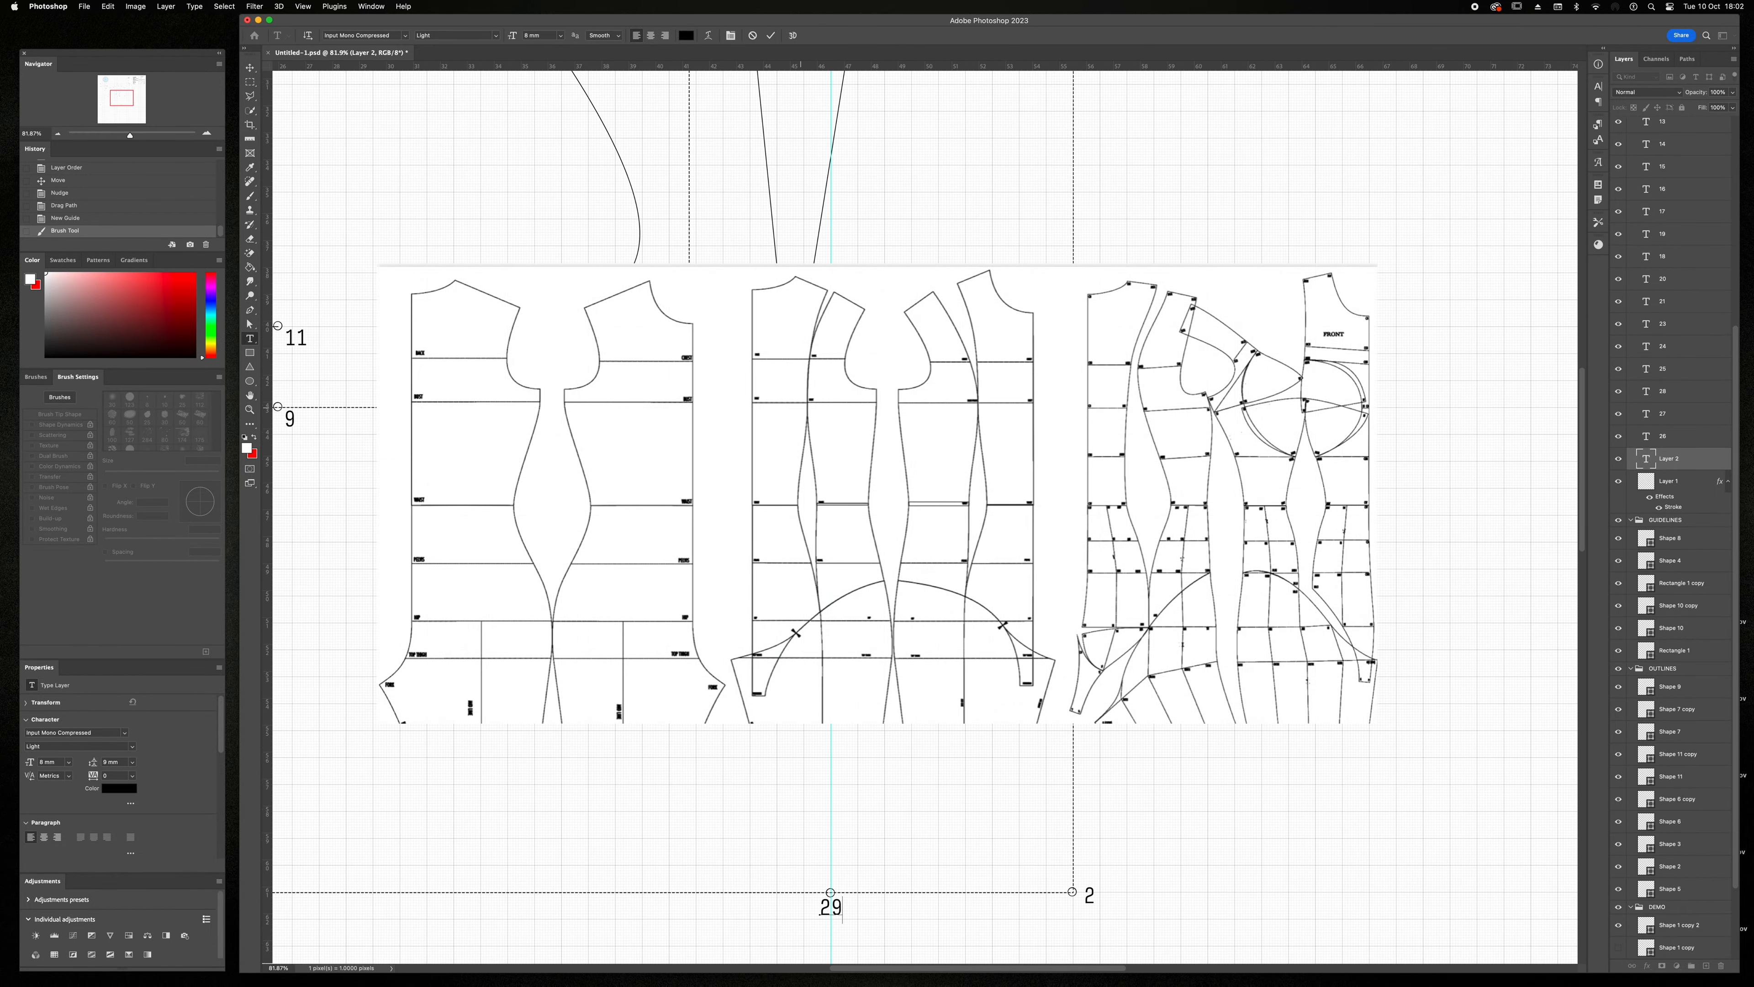
pyautogui.click(770, 36)
# - Continue the centre front outline with the Pen tool from point 2 to point 29 and up to point 12
pyautogui.press('v')
pyautogui.click(768, 173)
pyautogui.press('p')
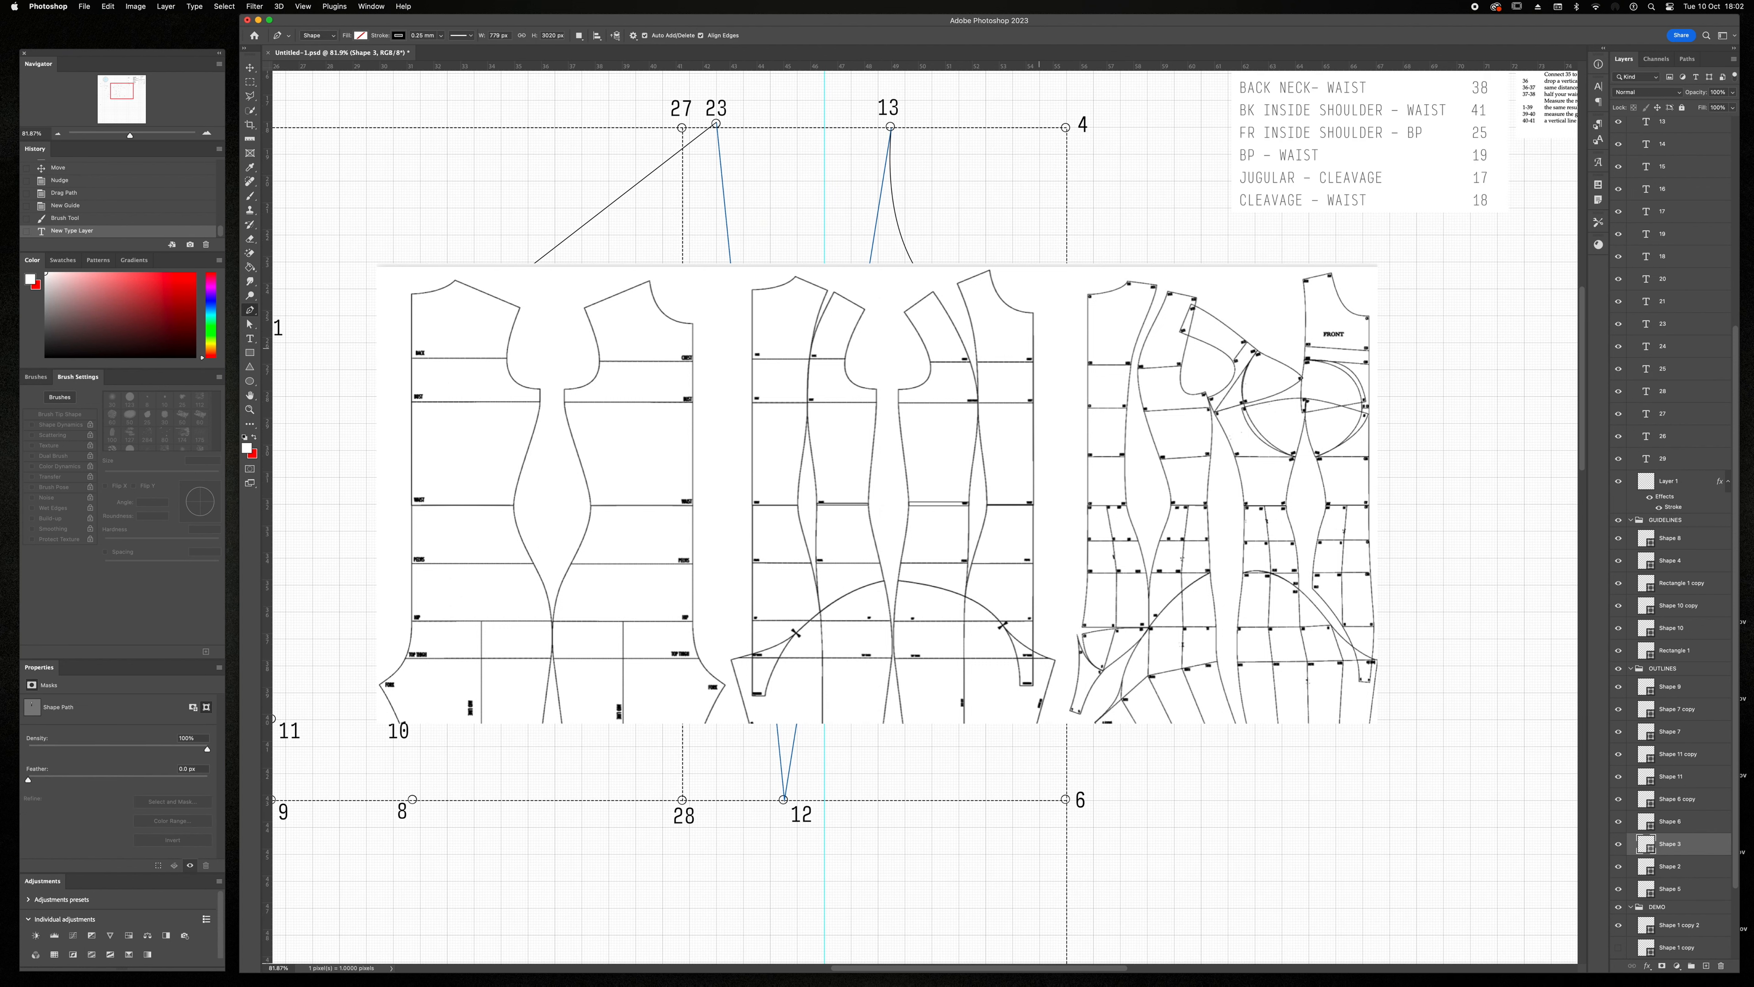
pyautogui.press('v')
pyautogui.click(979, 236)
pyautogui.press('a')
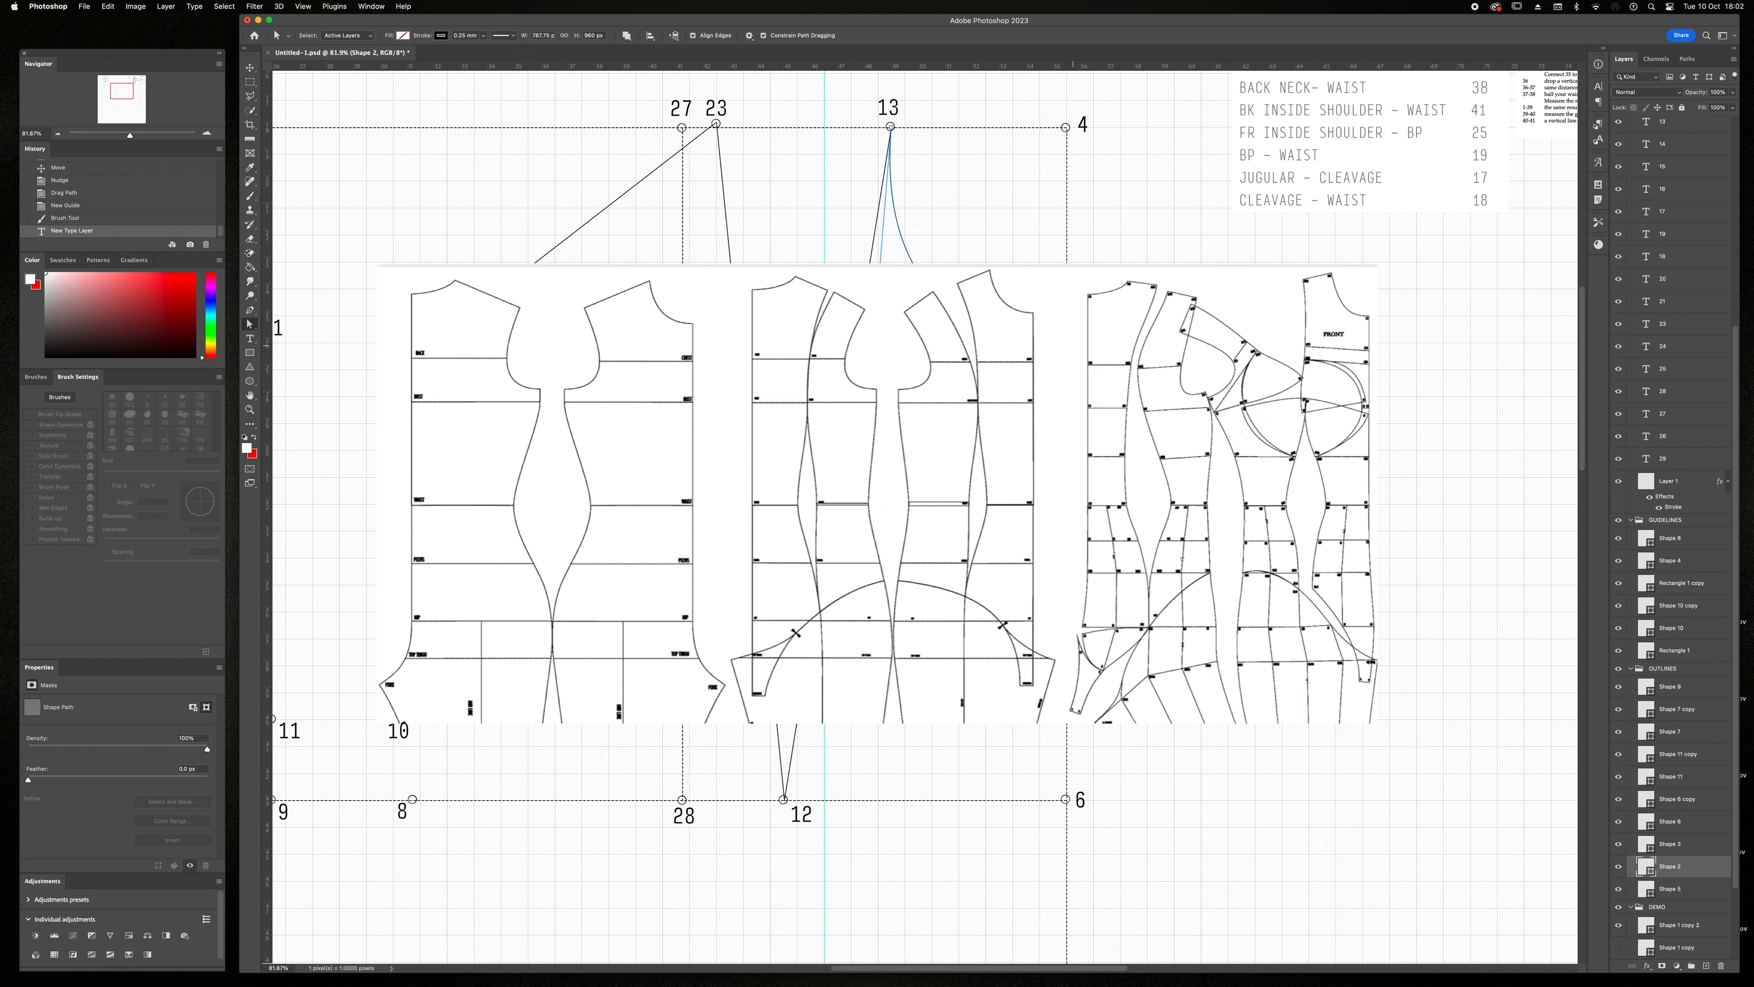
pyautogui.press('p')
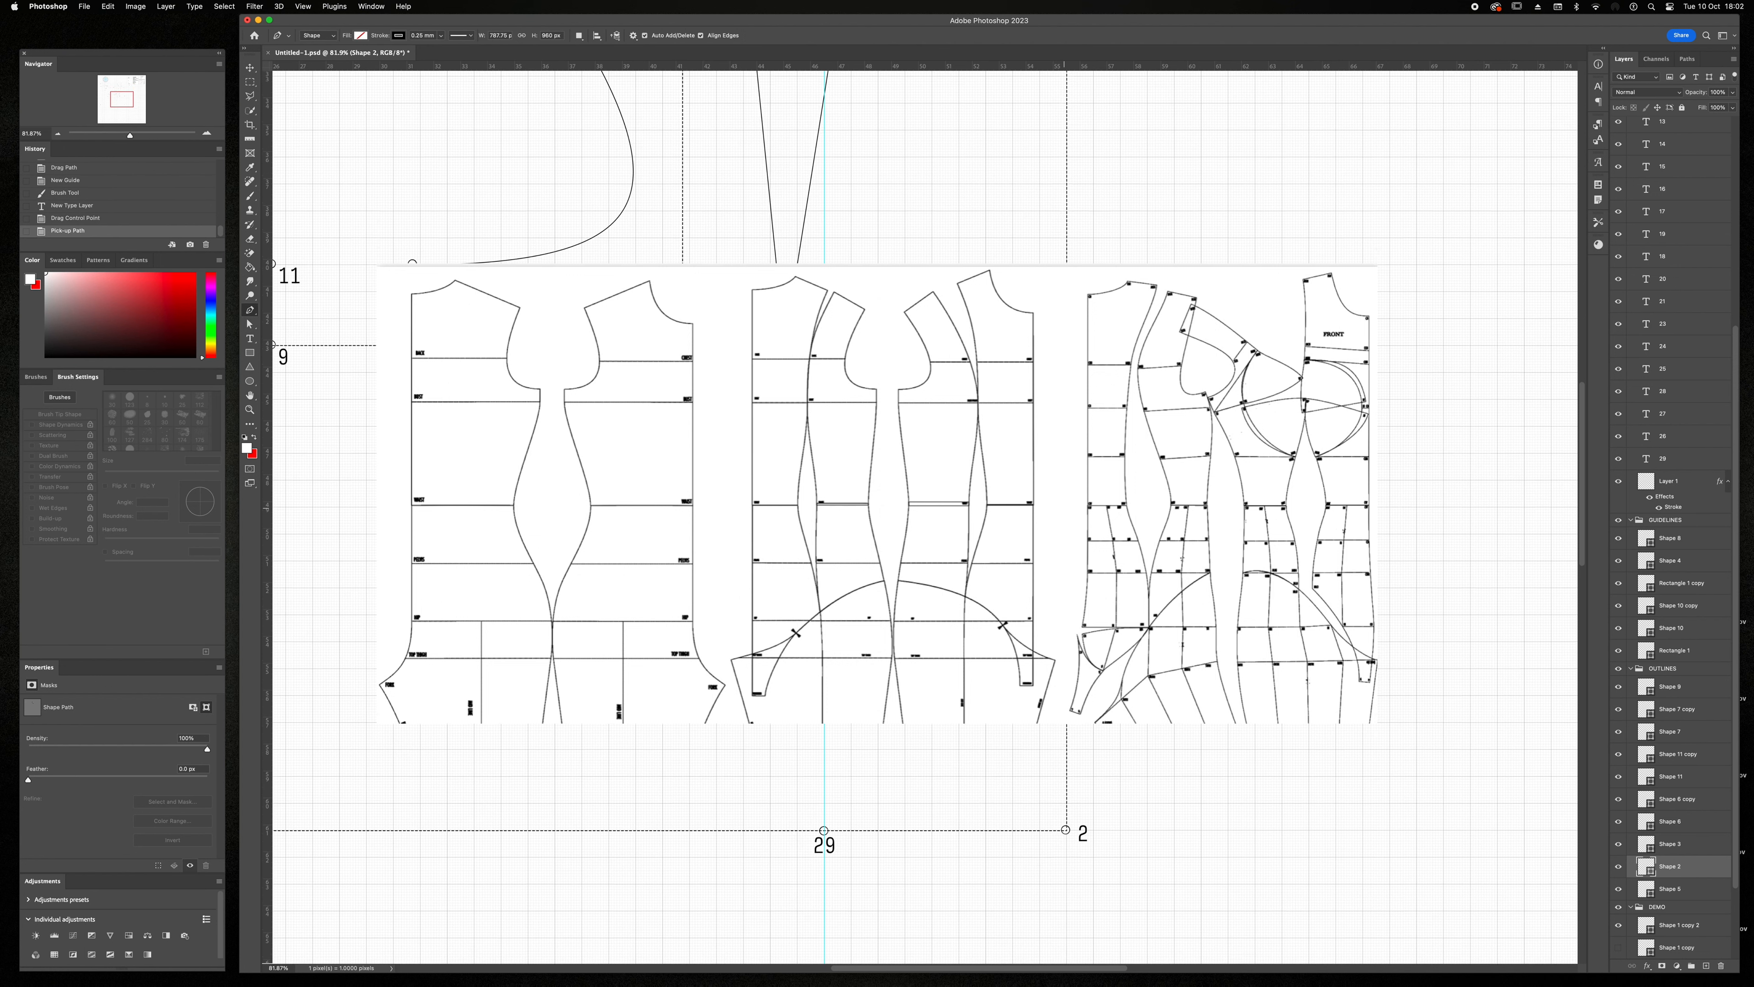
pyautogui.scroll(-1, 1064, 508)
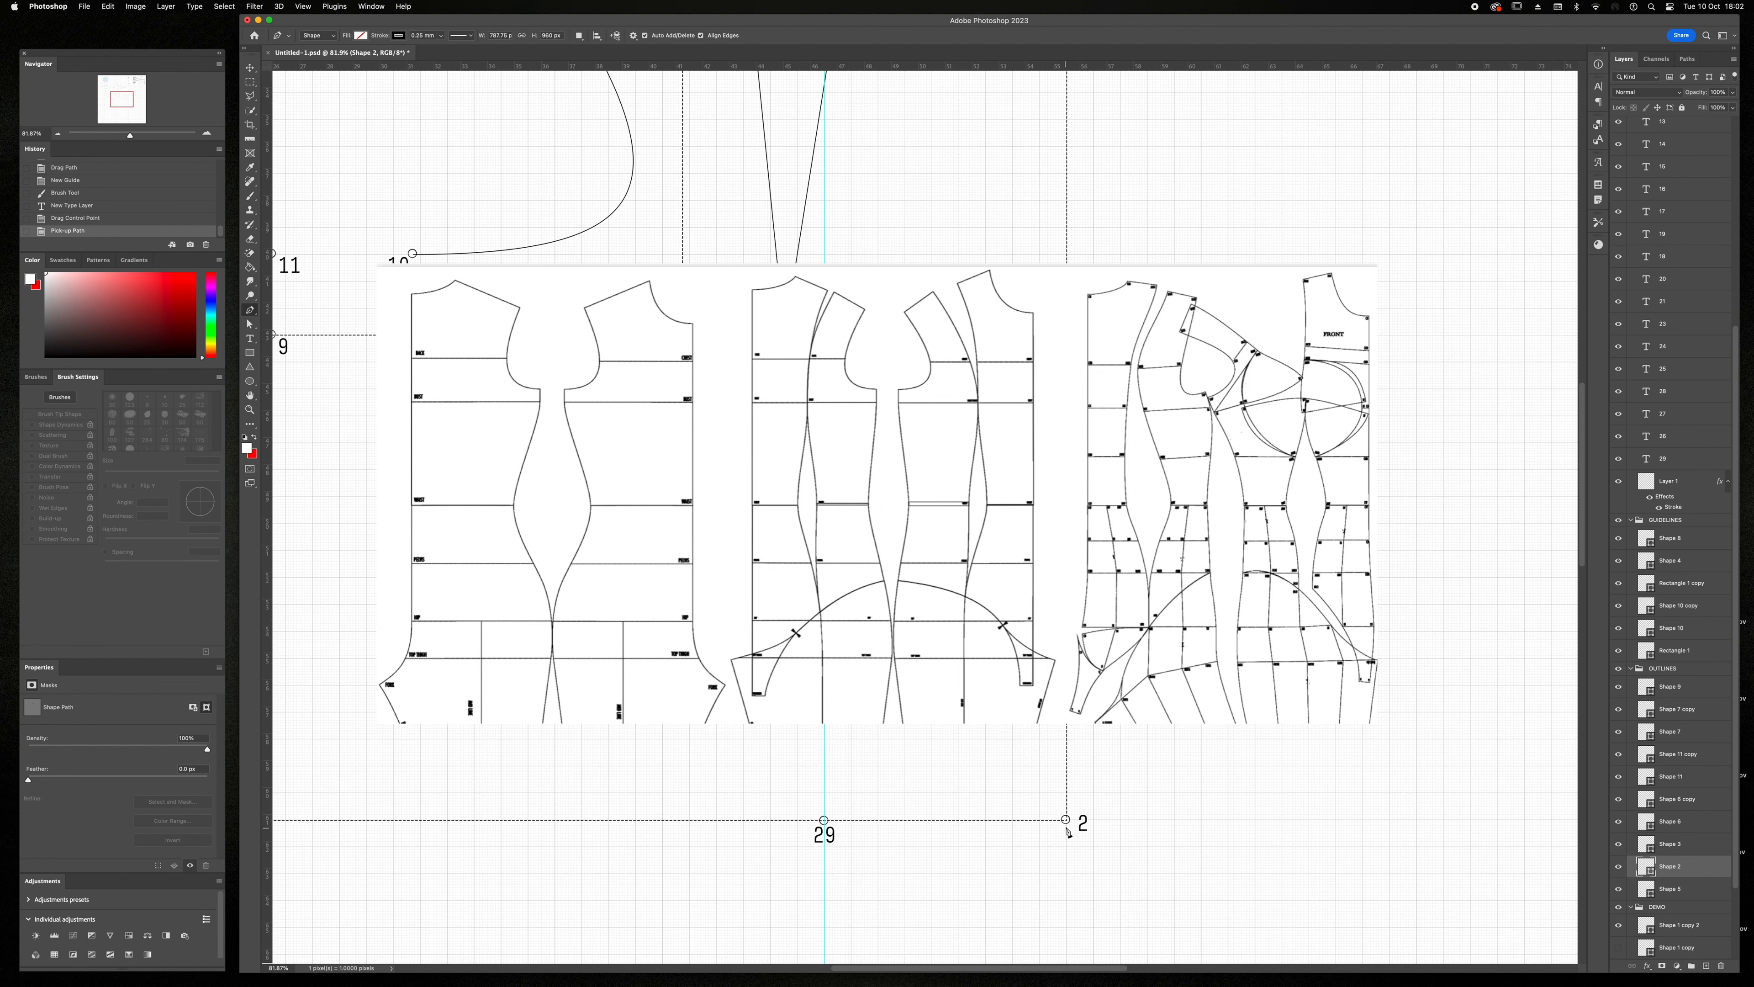
pyautogui.click(824, 819)
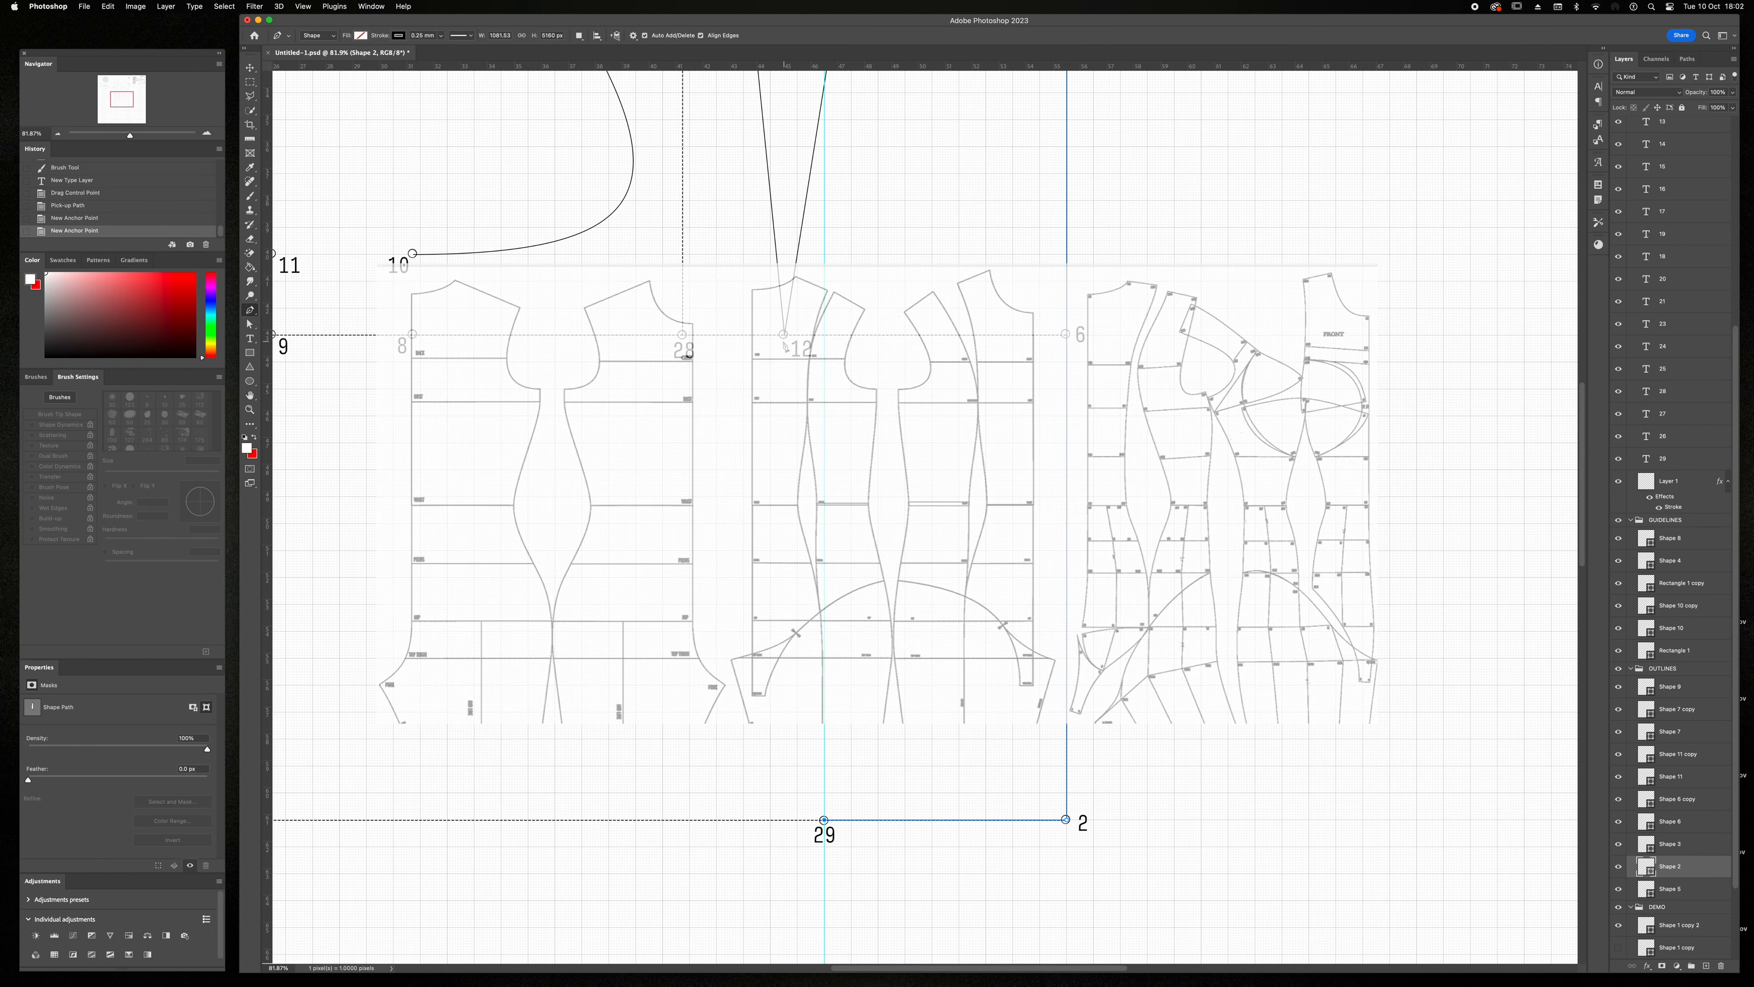
pyautogui.click(783, 334)
# - Move the red underline in the written instructions beneath the wording of step 12-31
pyautogui.scroll(5, 787, 341)
pyautogui.scroll(-15, 873, 698)
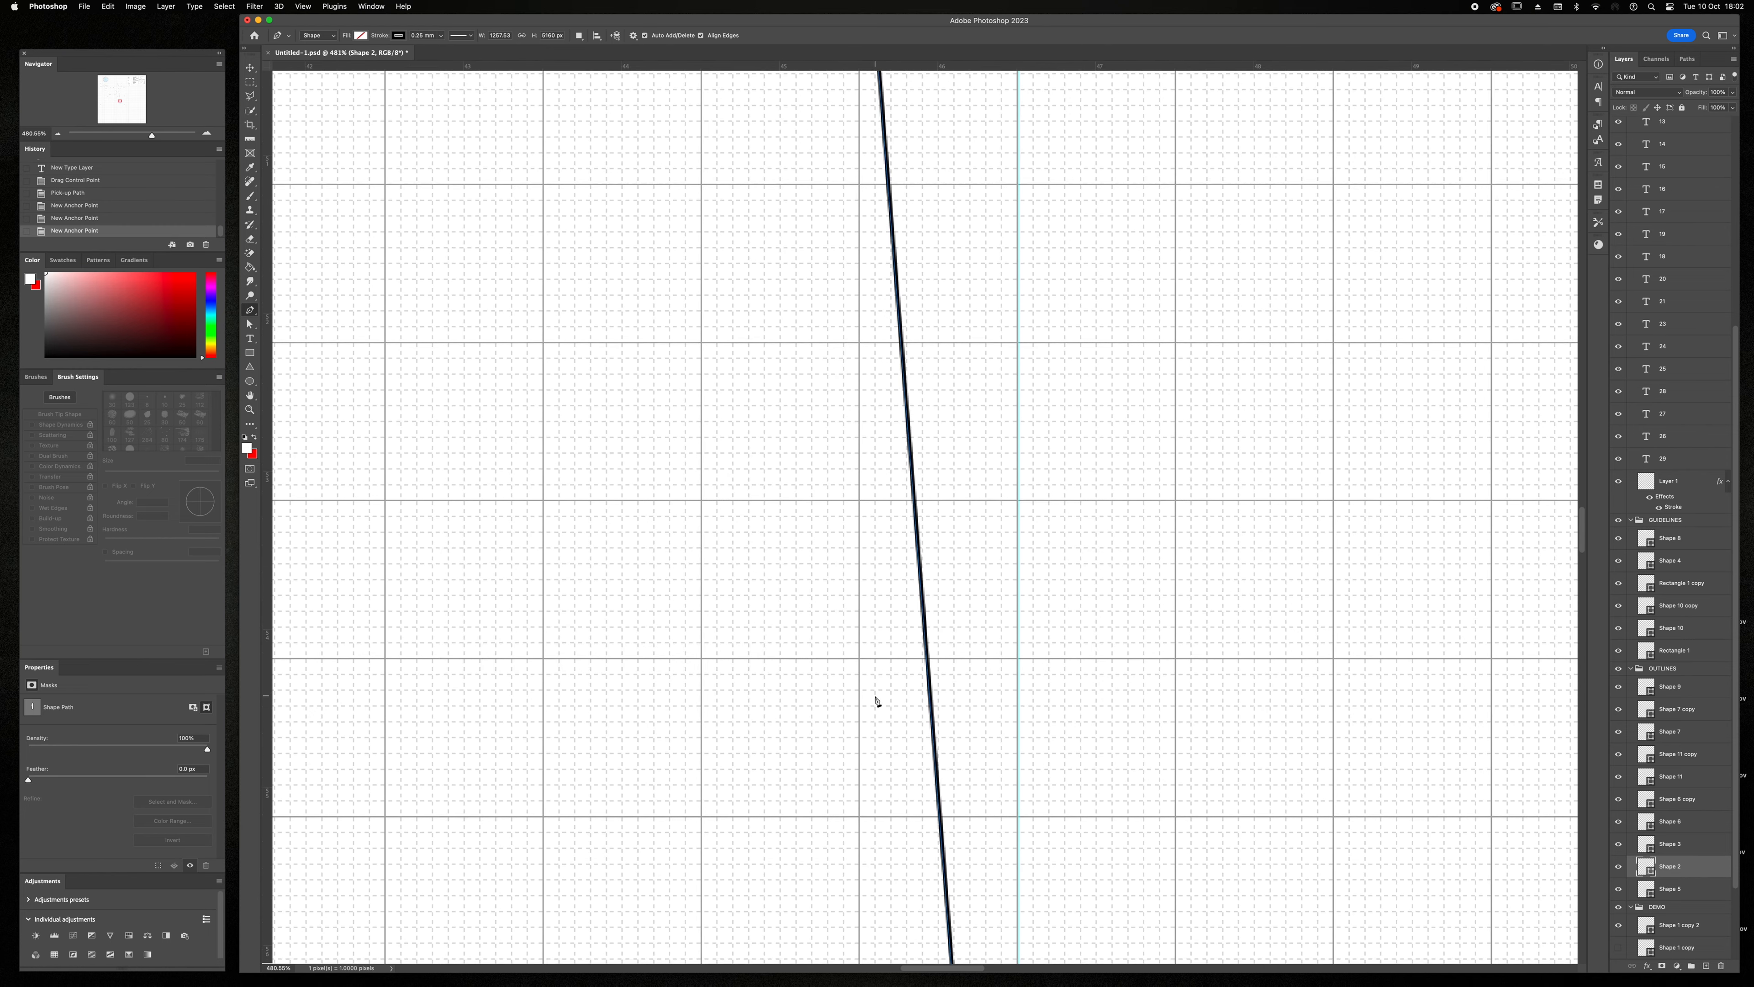
pyautogui.hscroll(-5, 874, 698)
pyautogui.hscroll(5, 873, 697)
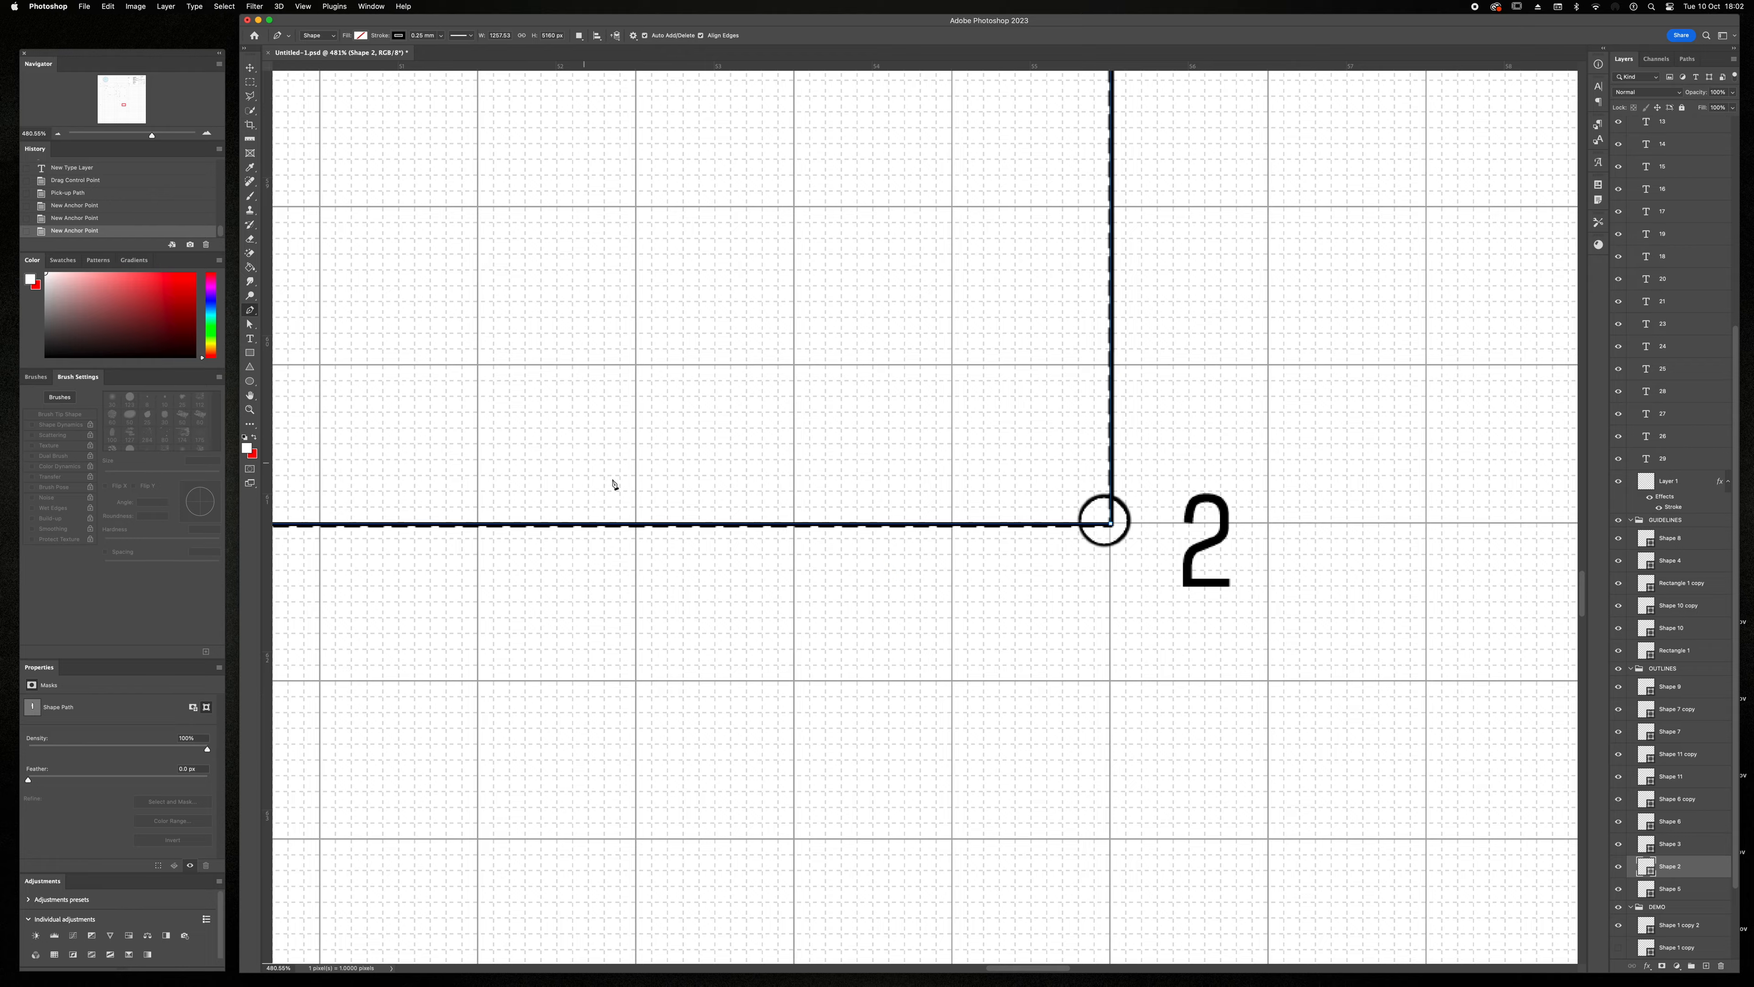
pyautogui.moveTo(153, 136); pyautogui.dragTo(126, 136)
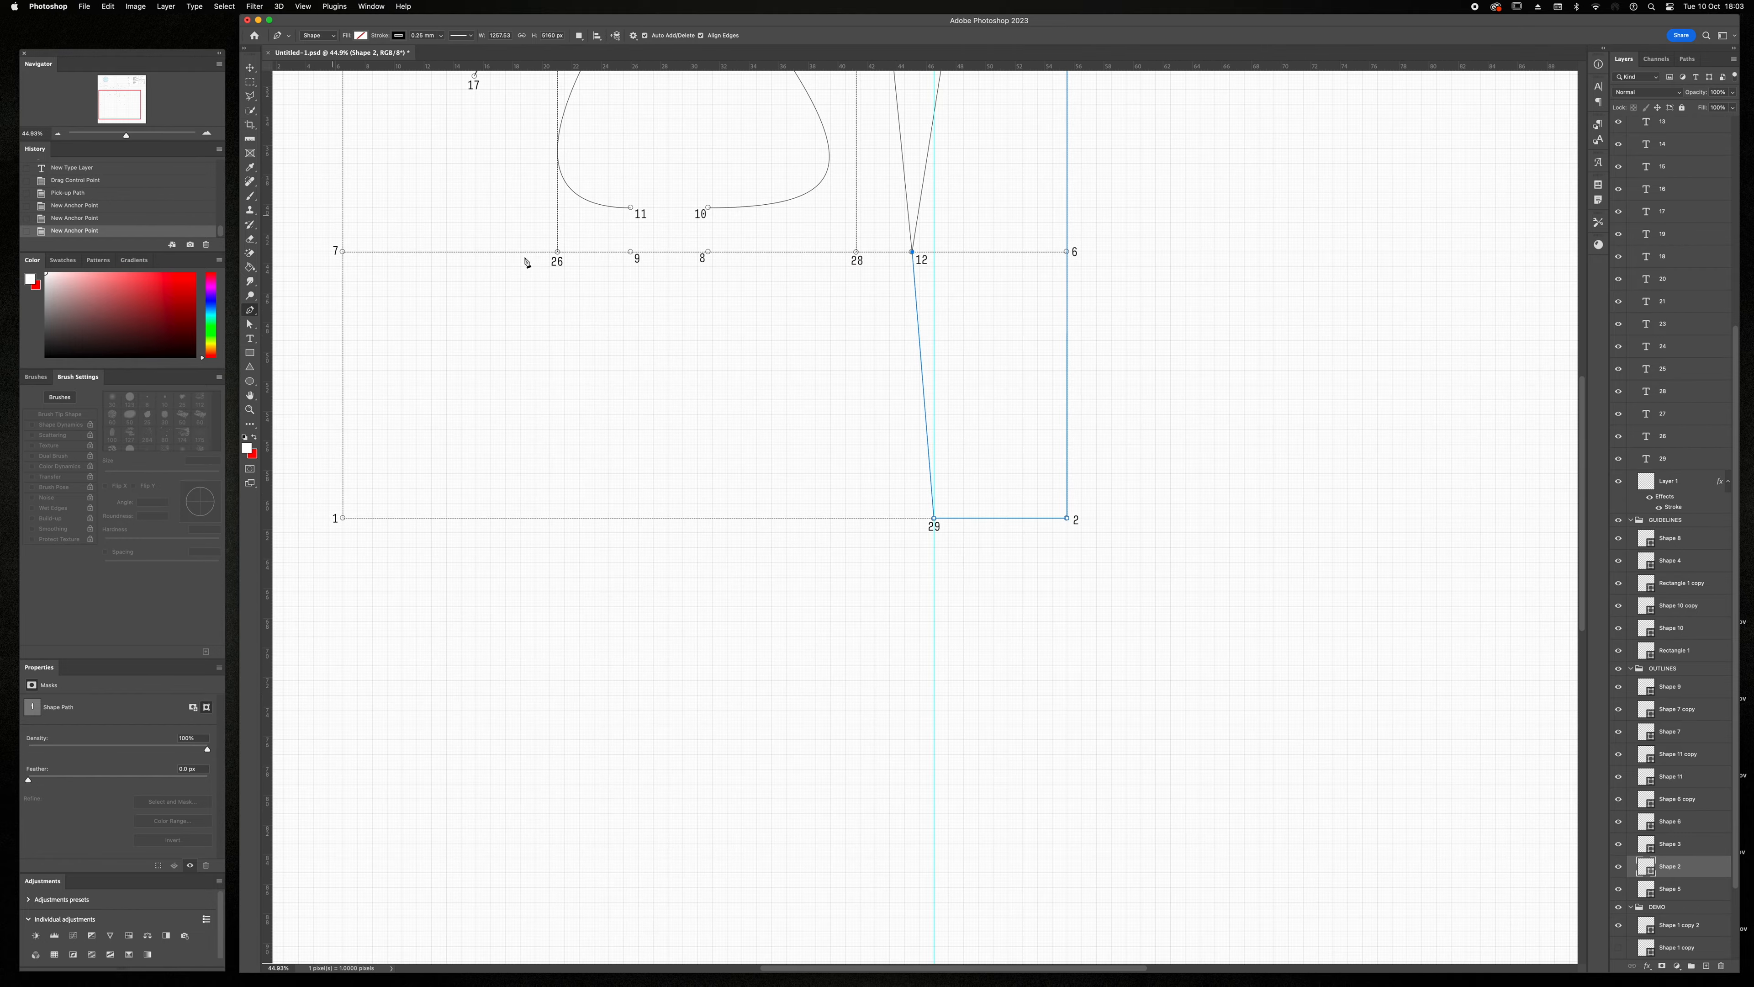
pyautogui.hscroll(7, 882, 317)
pyautogui.scroll(8, 881, 317)
pyautogui.scroll(3, 856, 323)
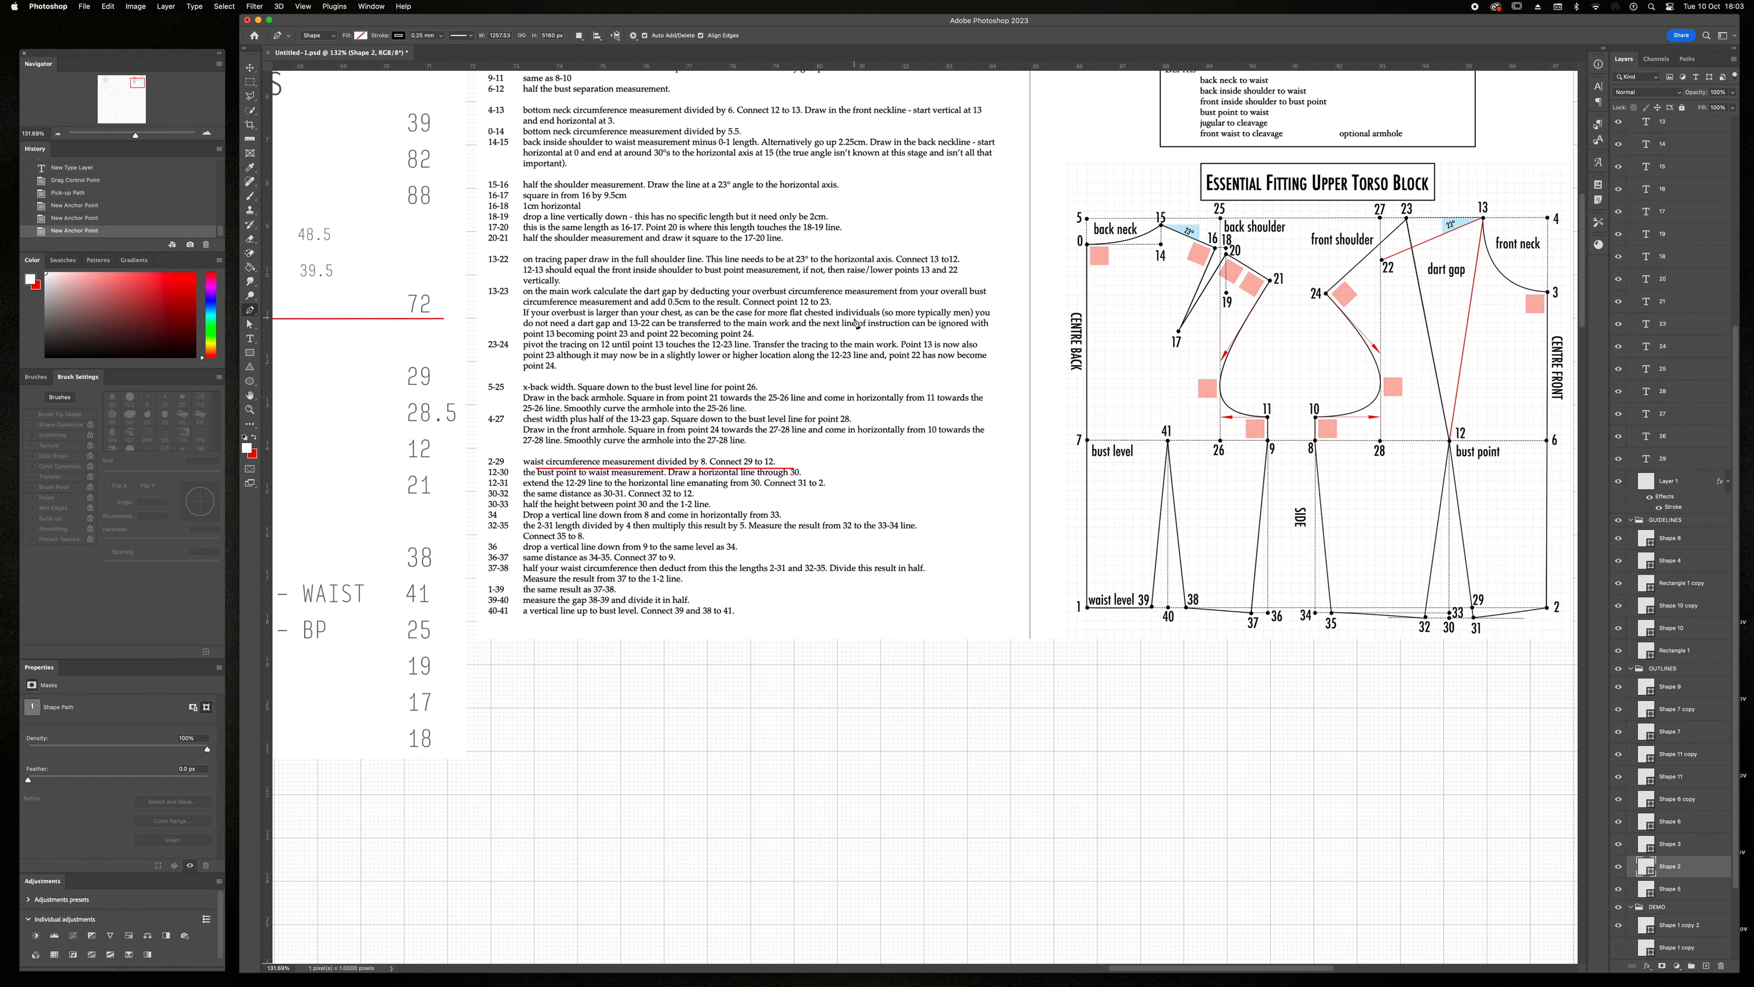
pyautogui.press('v')
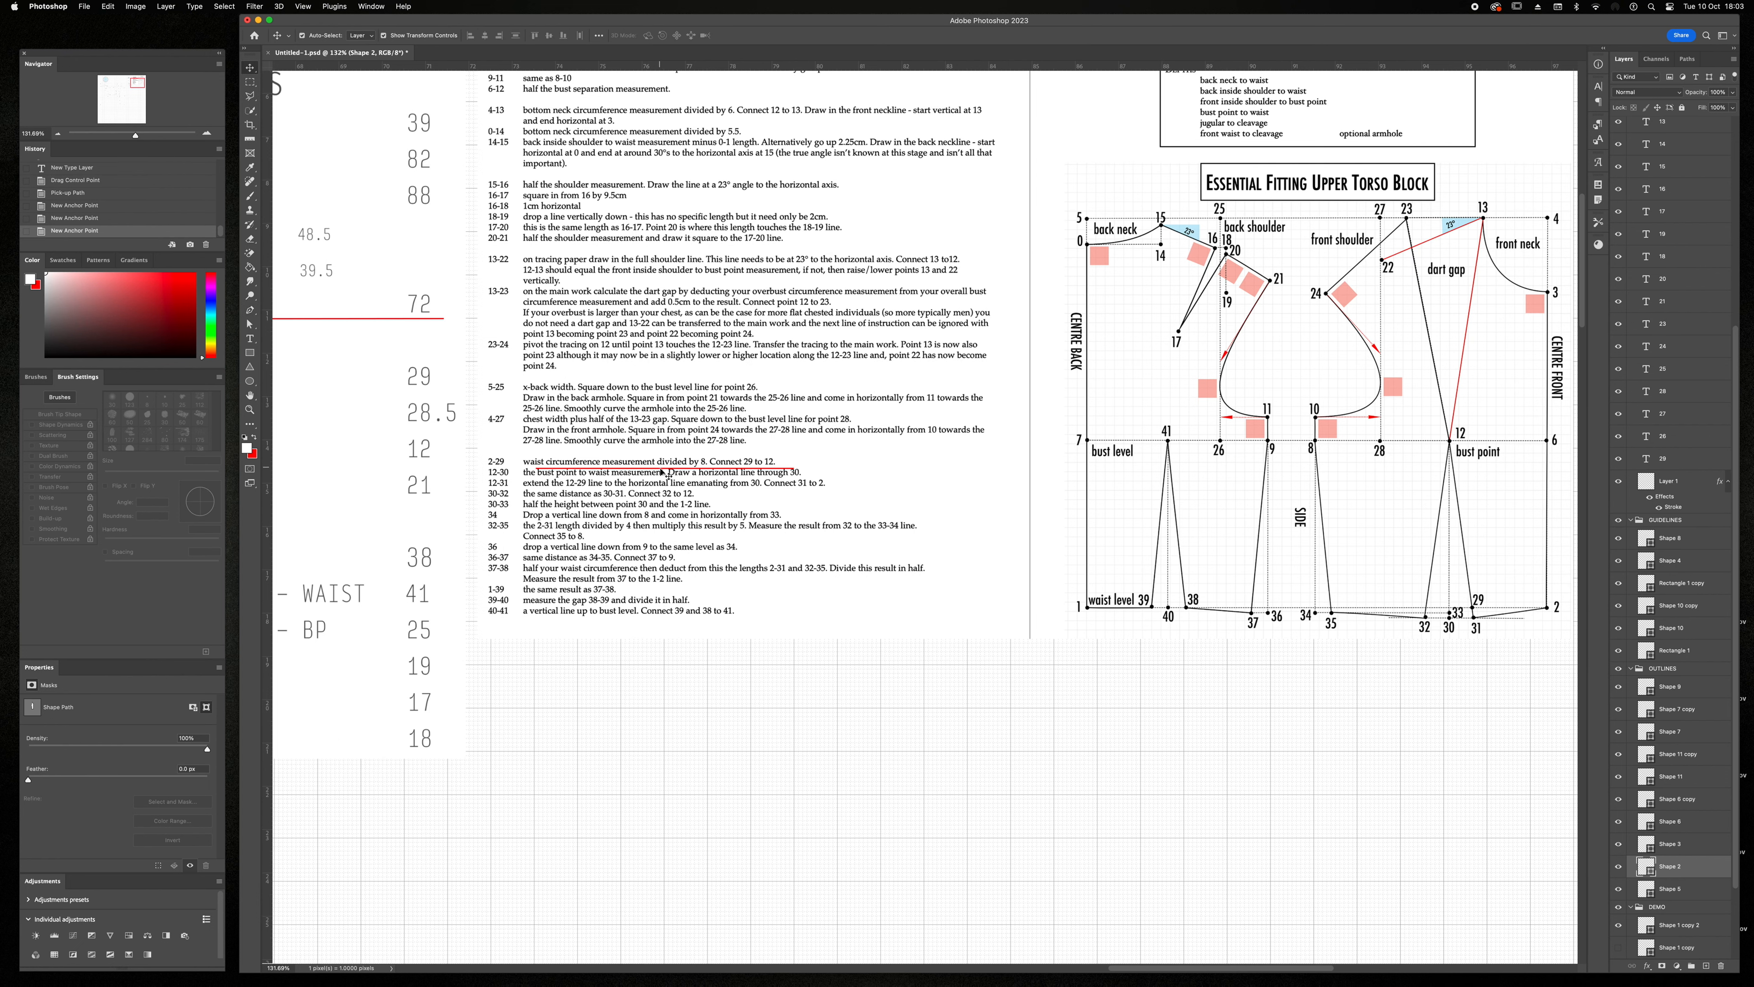
pyautogui.click(665, 470)
pyautogui.hotkey('shift', 'Down')
pyautogui.hotkey('shift', 'Down')
pyautogui.hotkey('shift', 'Down')
pyautogui.hotkey('shift', 'Down')
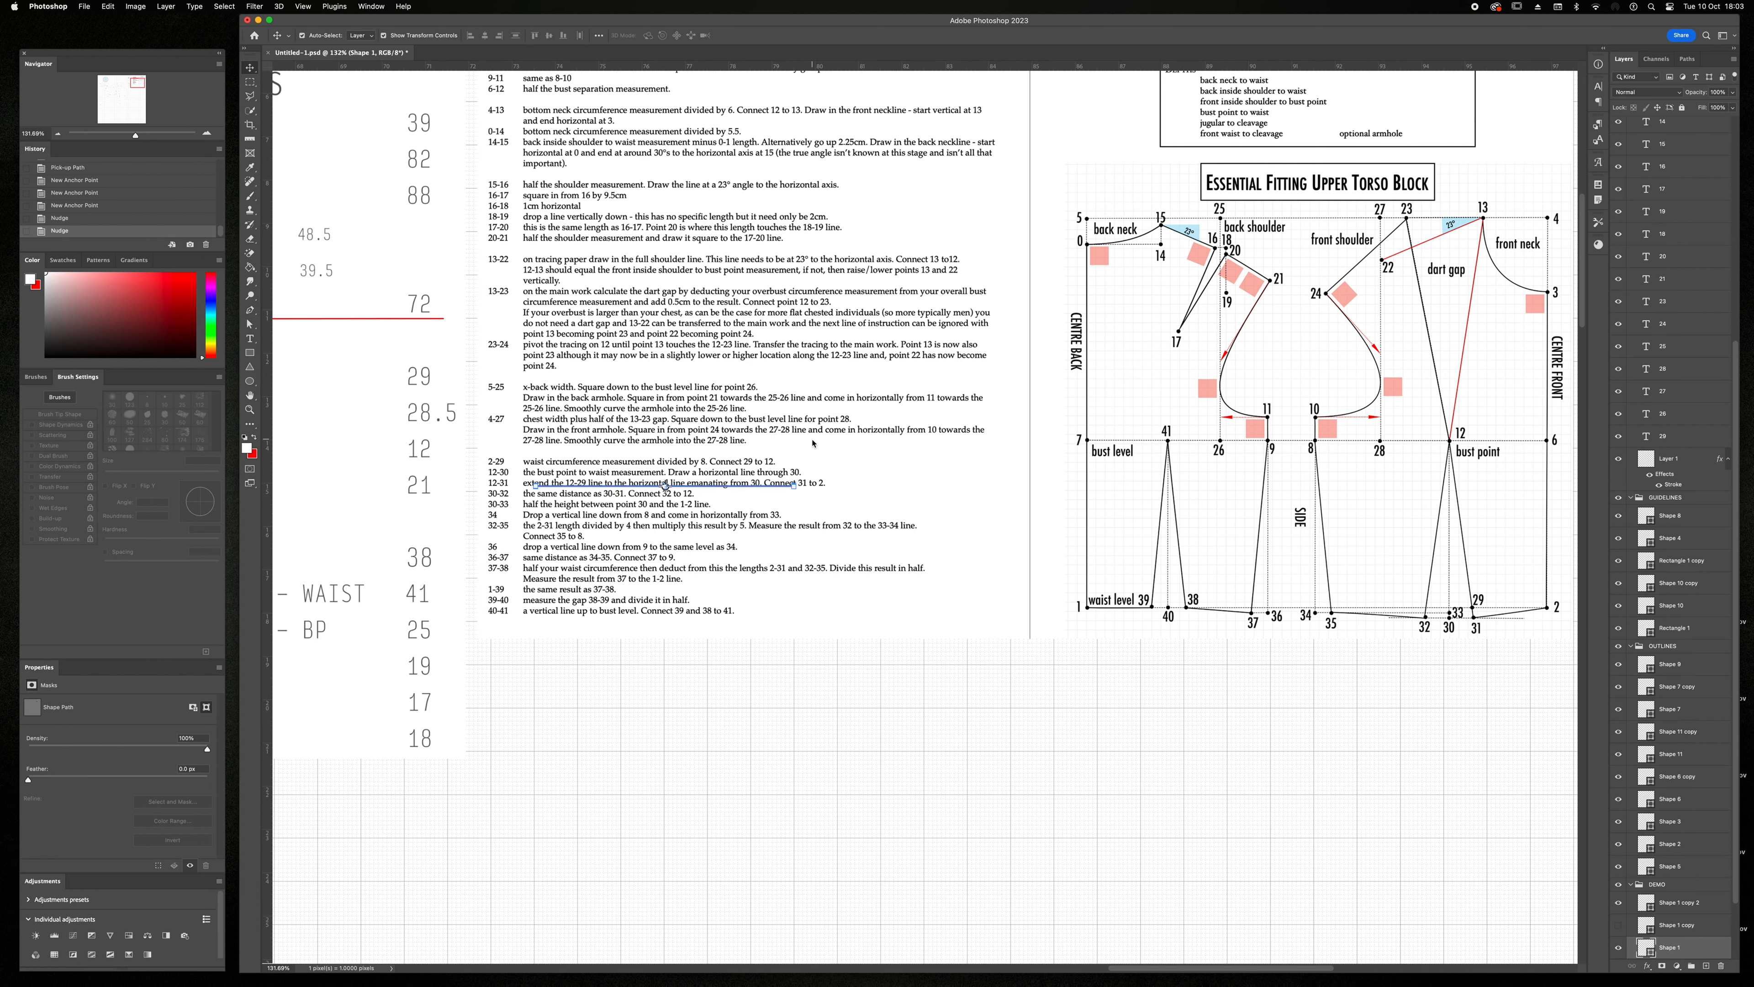
# - Duplicate the dashed vertical 27-28 guideline and move the copy so that it runs straight down from point 12 past the waist line
pyautogui.scroll(-5, 811, 484)
pyautogui.hscroll(-15, 805, 553)
pyautogui.click(794, 577)
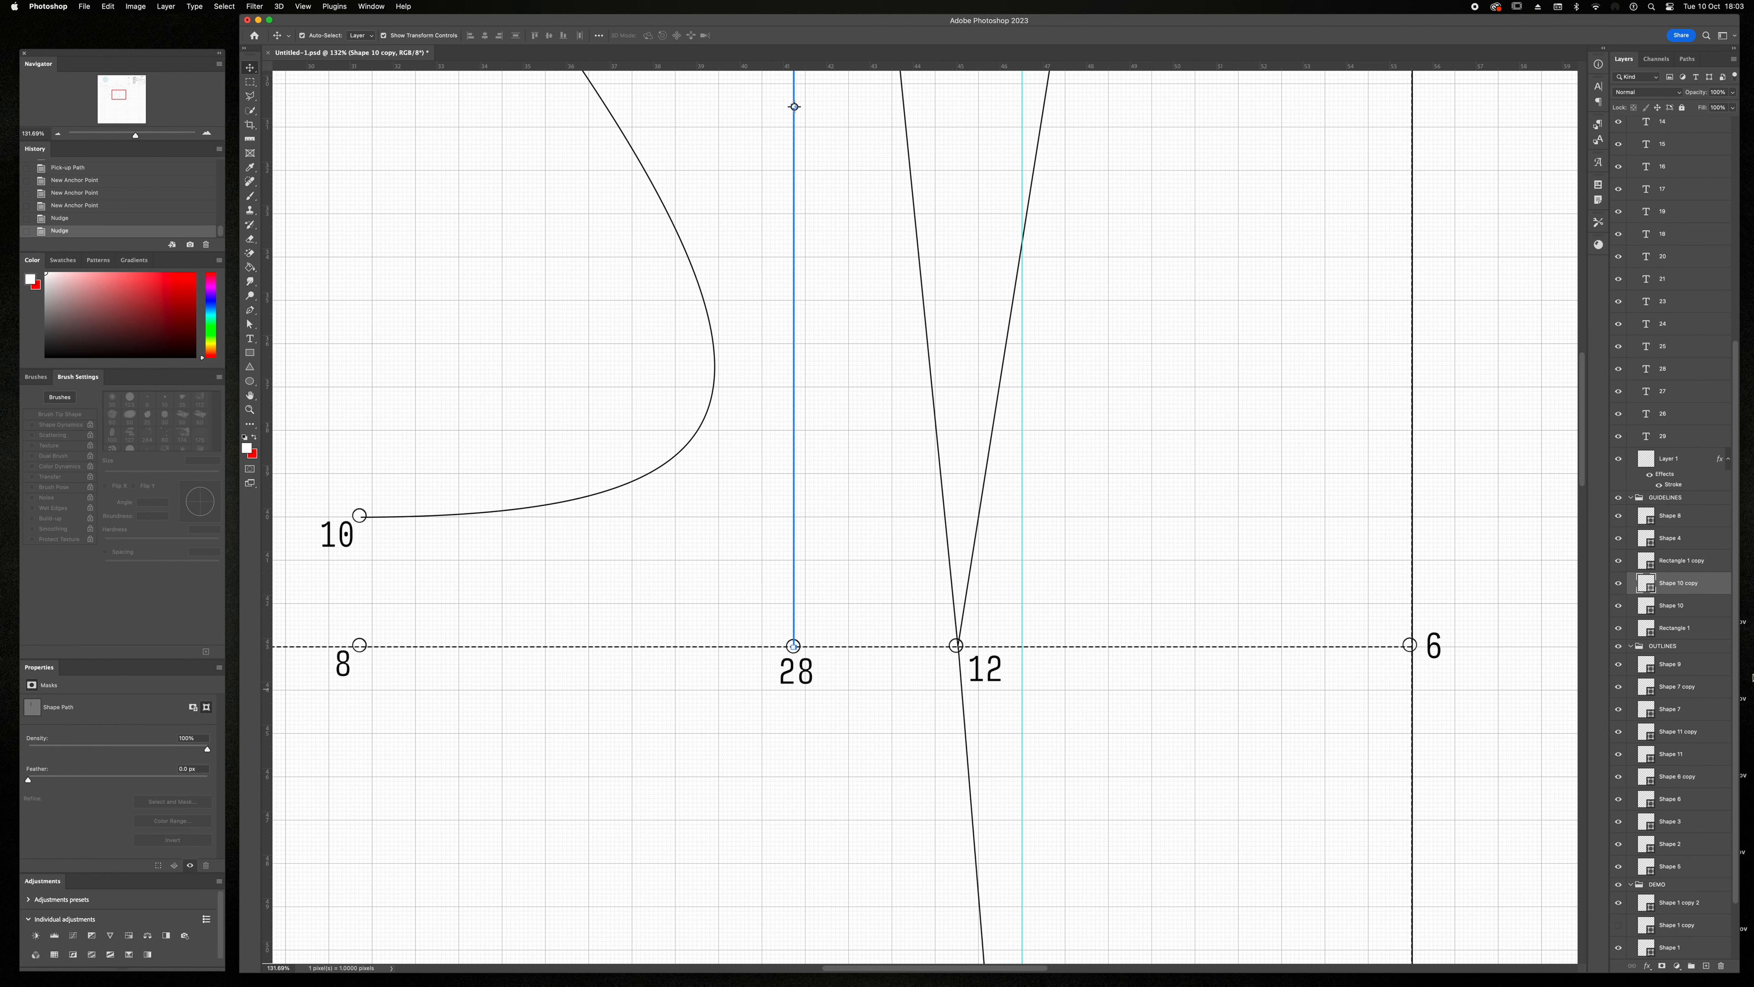
pyautogui.press('super+j')
pyautogui.press('a')
pyautogui.scroll(5, 818, 498)
pyautogui.scroll(-2, 817, 494)
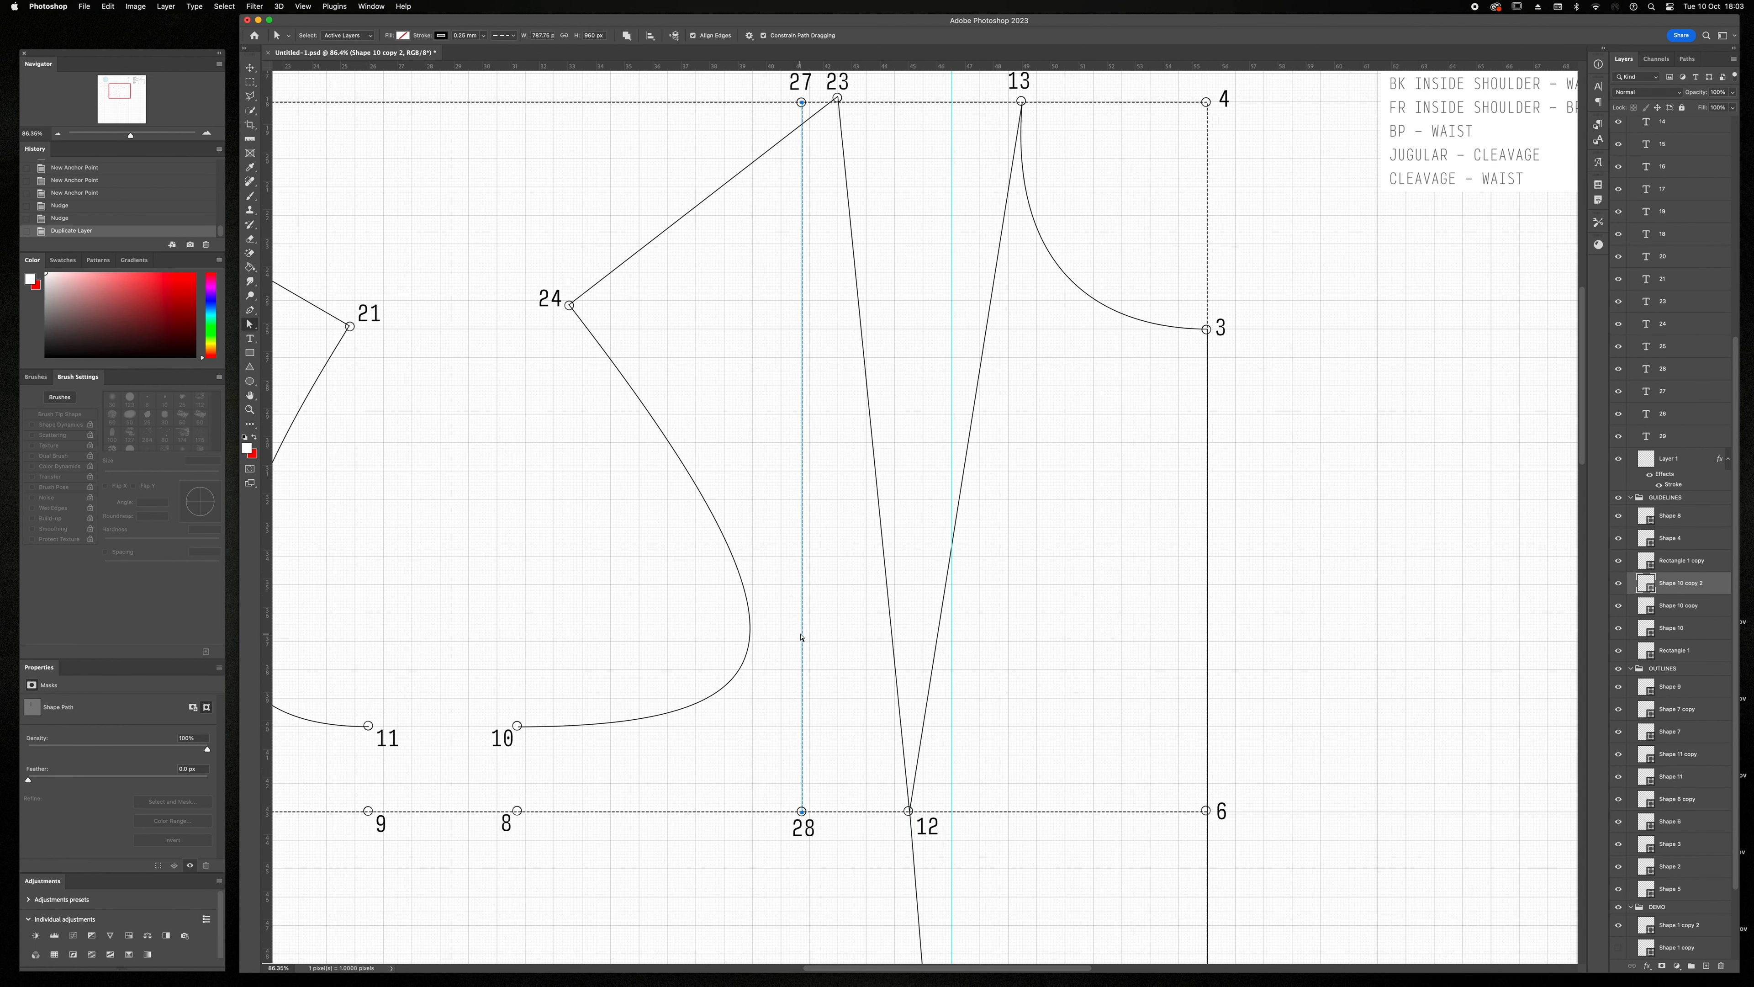
pyautogui.moveTo(802, 638); pyautogui.dragTo(911, 845)
pyautogui.scroll(-8, 911, 829)
pyautogui.moveTo(911, 466); pyautogui.dragTo(911, 914)
pyautogui.moveTo(912, 686); pyautogui.dragTo(911, 719)
# - Move the red marker line in the measurements table beneath the BP - WAIST value of 19
pyautogui.hscroll(8, 1041, 615)
pyautogui.scroll(12, 1042, 615)
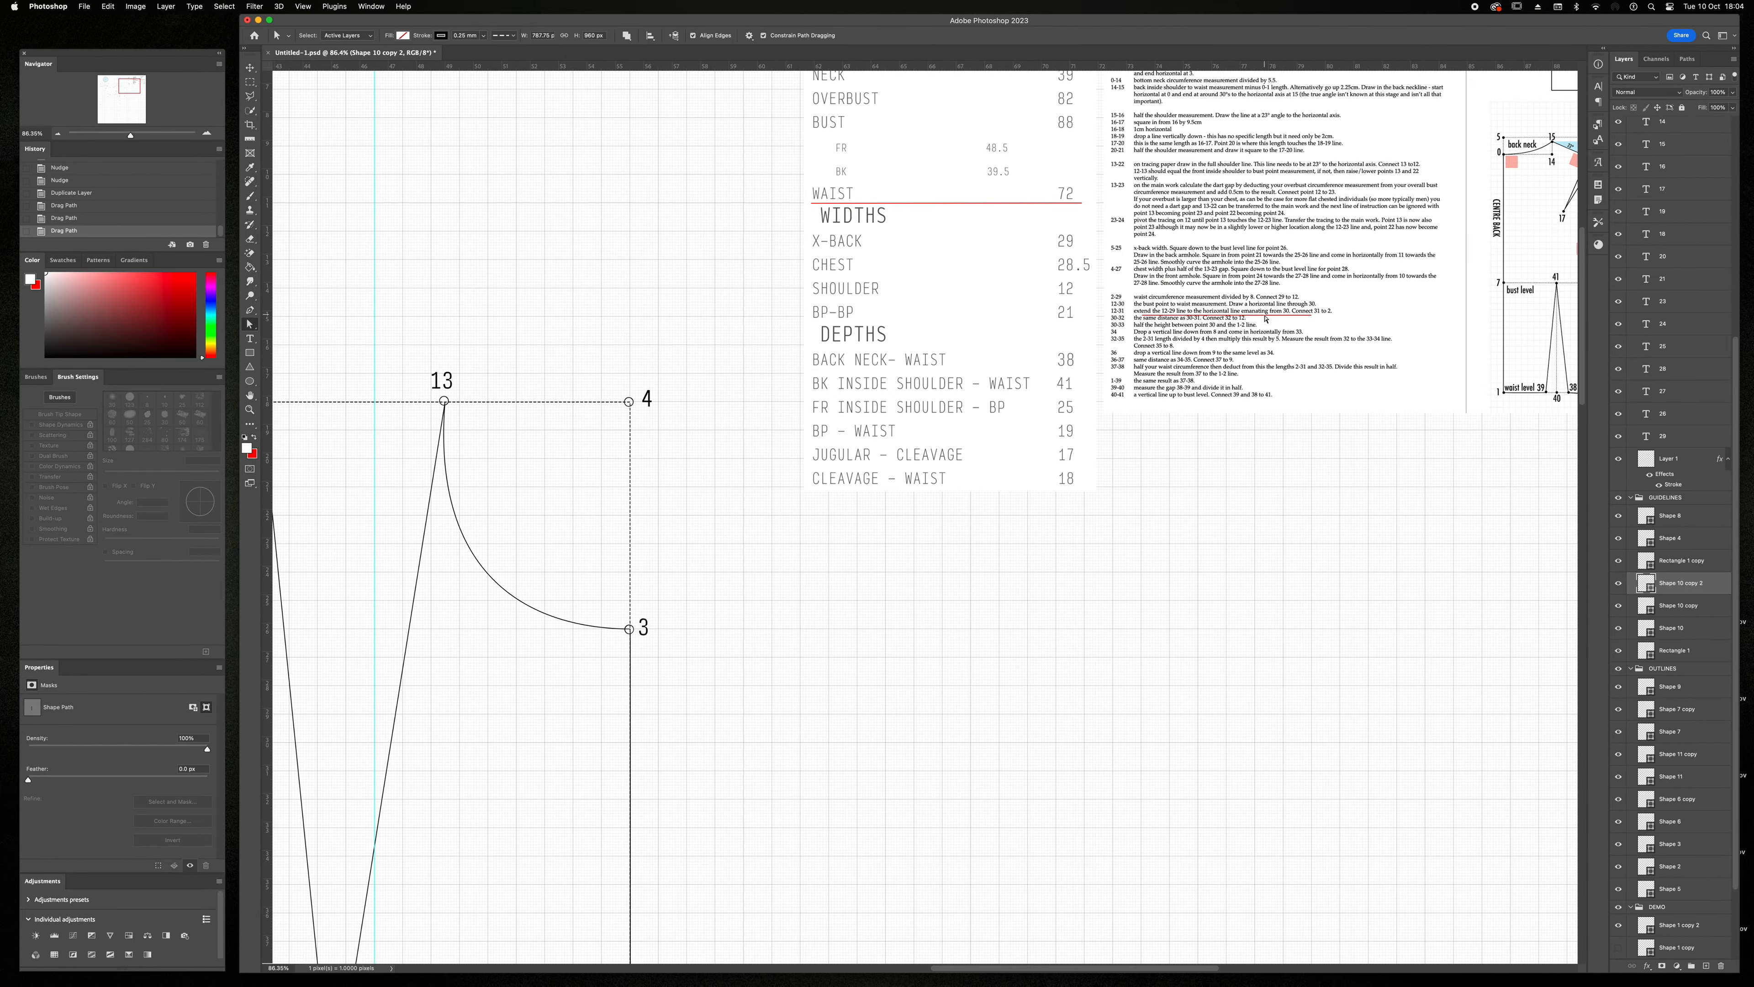
pyautogui.hscroll(4, 1266, 318)
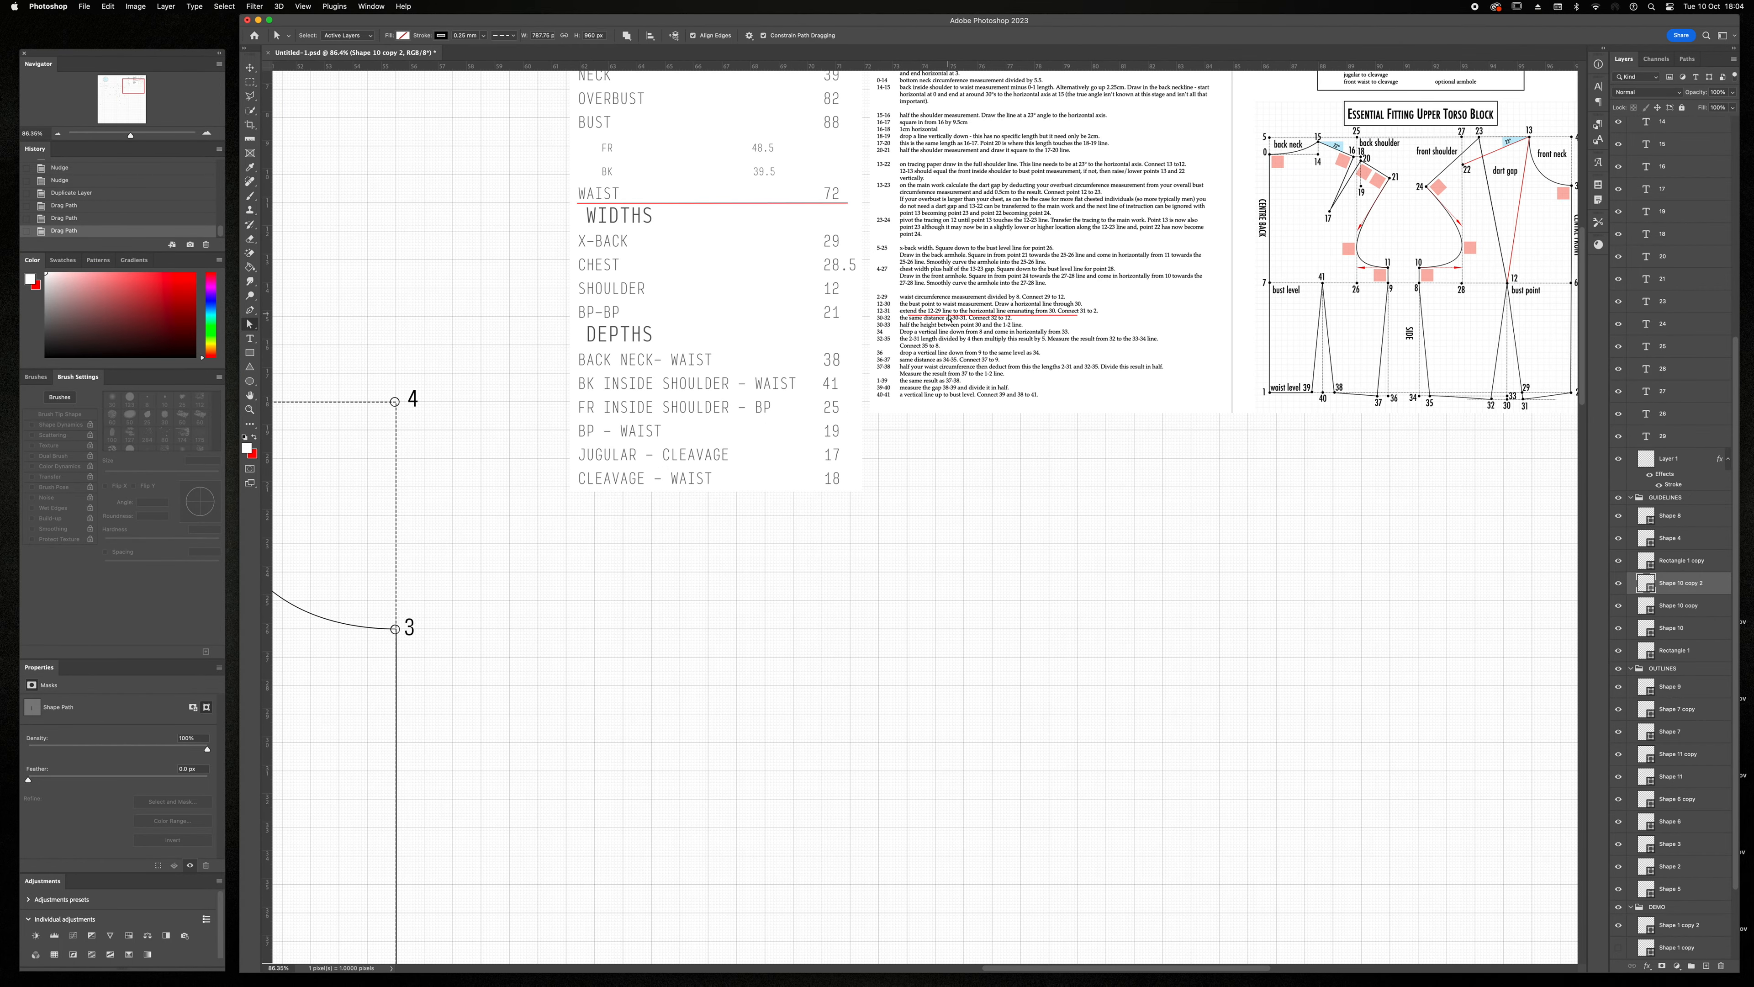
pyautogui.press('v')
pyautogui.moveTo(697, 204); pyautogui.dragTo(692, 442)
# - Mark the bust point to waist distance below point 12 with a horizontal guide and end the dashed vertical line there
pyautogui.hscroll(-10, 603, 532)
pyautogui.scroll(-11, 603, 532)
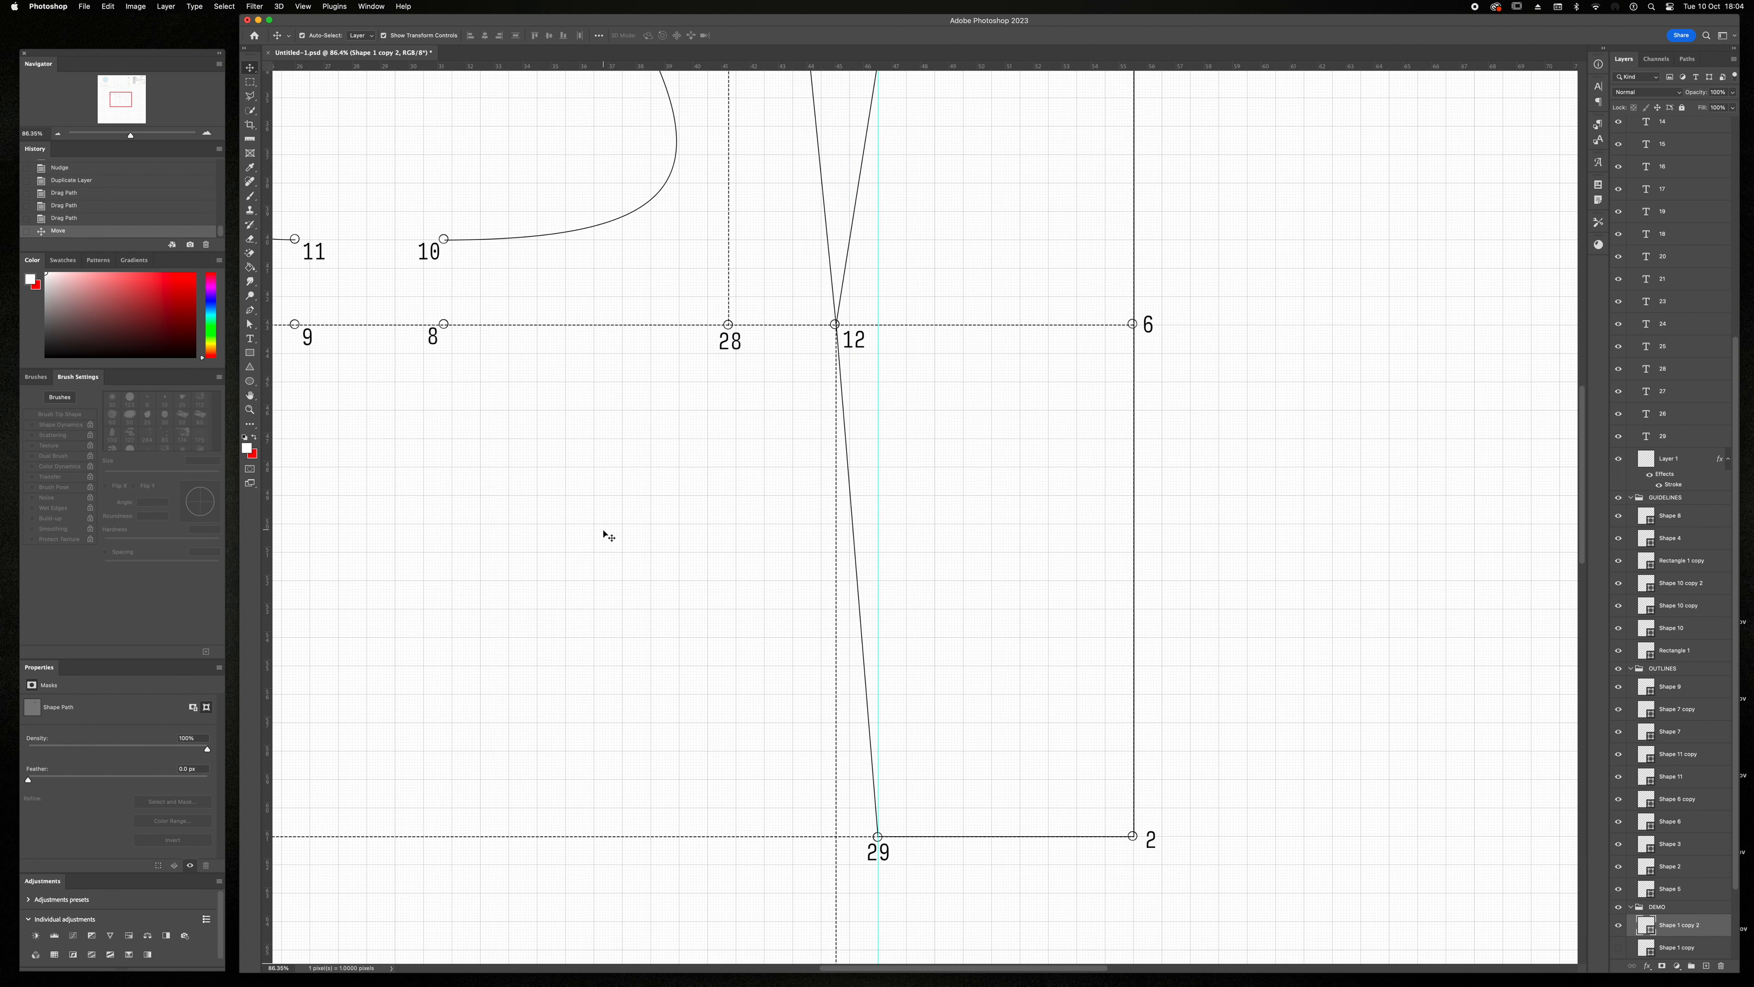
pyautogui.scroll(-2, 608, 535)
pyautogui.press('i')
pyautogui.moveTo(835, 270); pyautogui.dragTo(837, 815)
pyautogui.moveTo(911, 66); pyautogui.dragTo(836, 613)
pyautogui.scroll(-6, 887, 760)
pyautogui.press('a')
pyautogui.press('v')
pyautogui.click(837, 787)
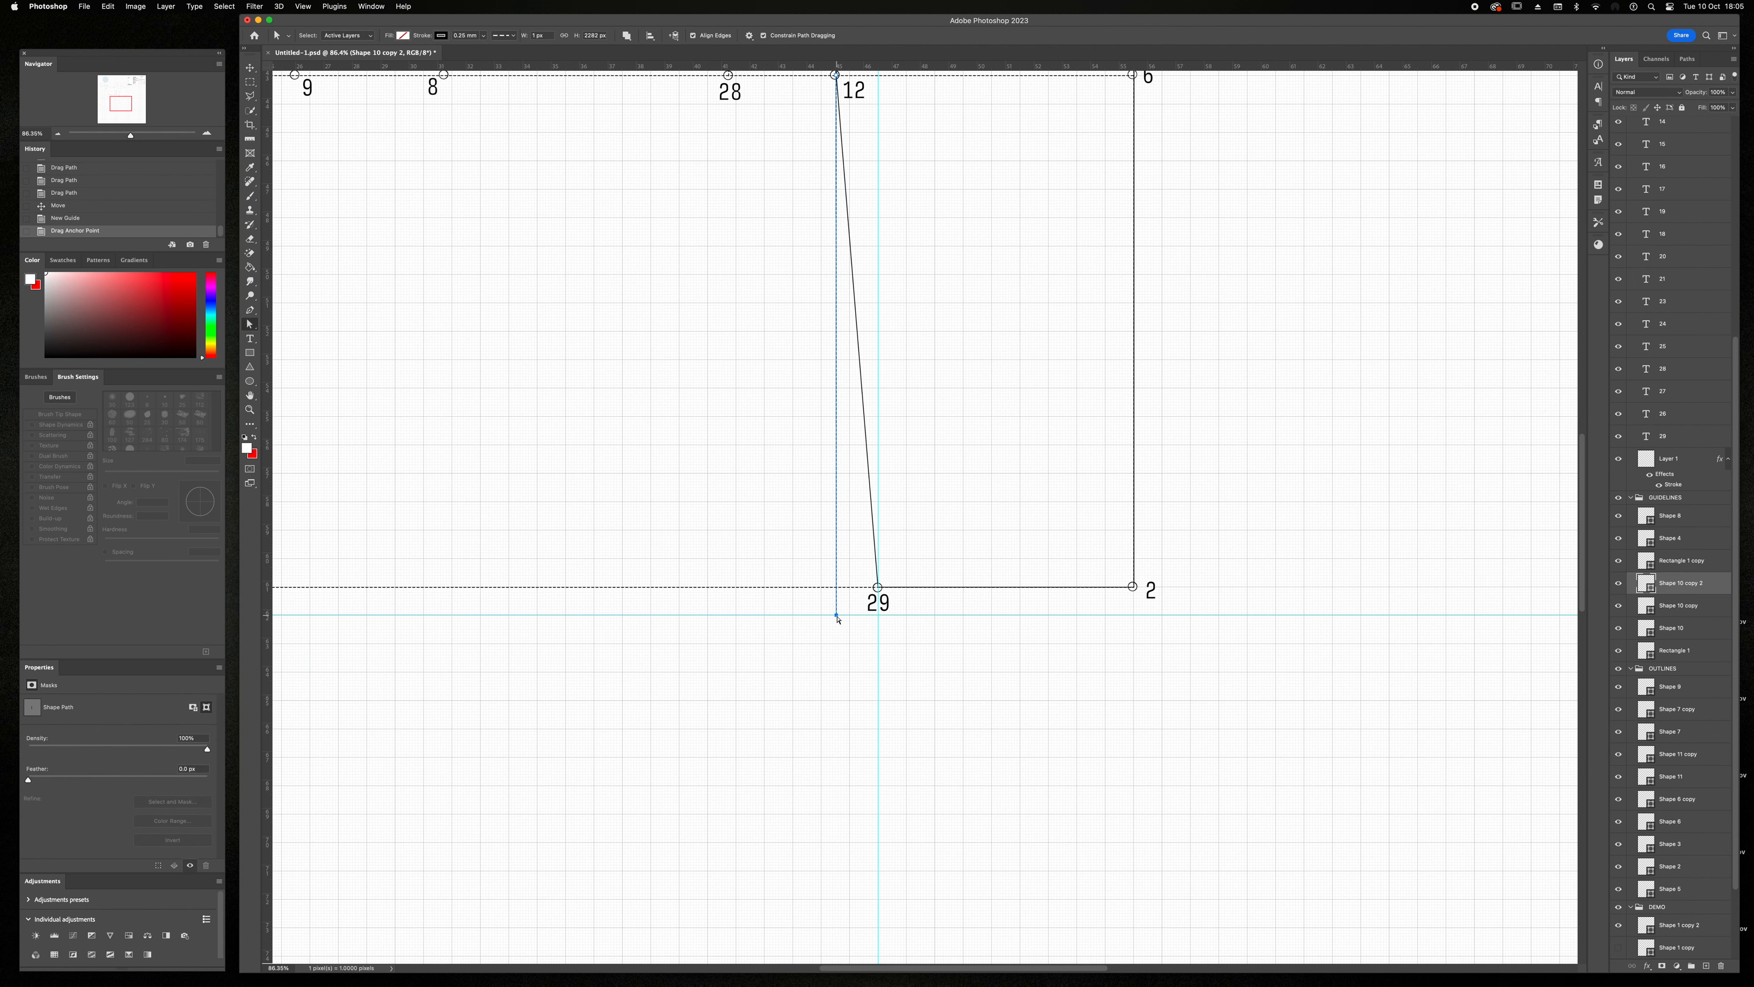
# - Stamp a point circle at the lower end of the dashed vertical line and add the text label 30 beneath it
pyautogui.scroll(3, 835, 614)
pyautogui.press('b')
pyautogui.click(835, 615)
pyautogui.press('t')
pyautogui.click(826, 658)
pyautogui.write('30')
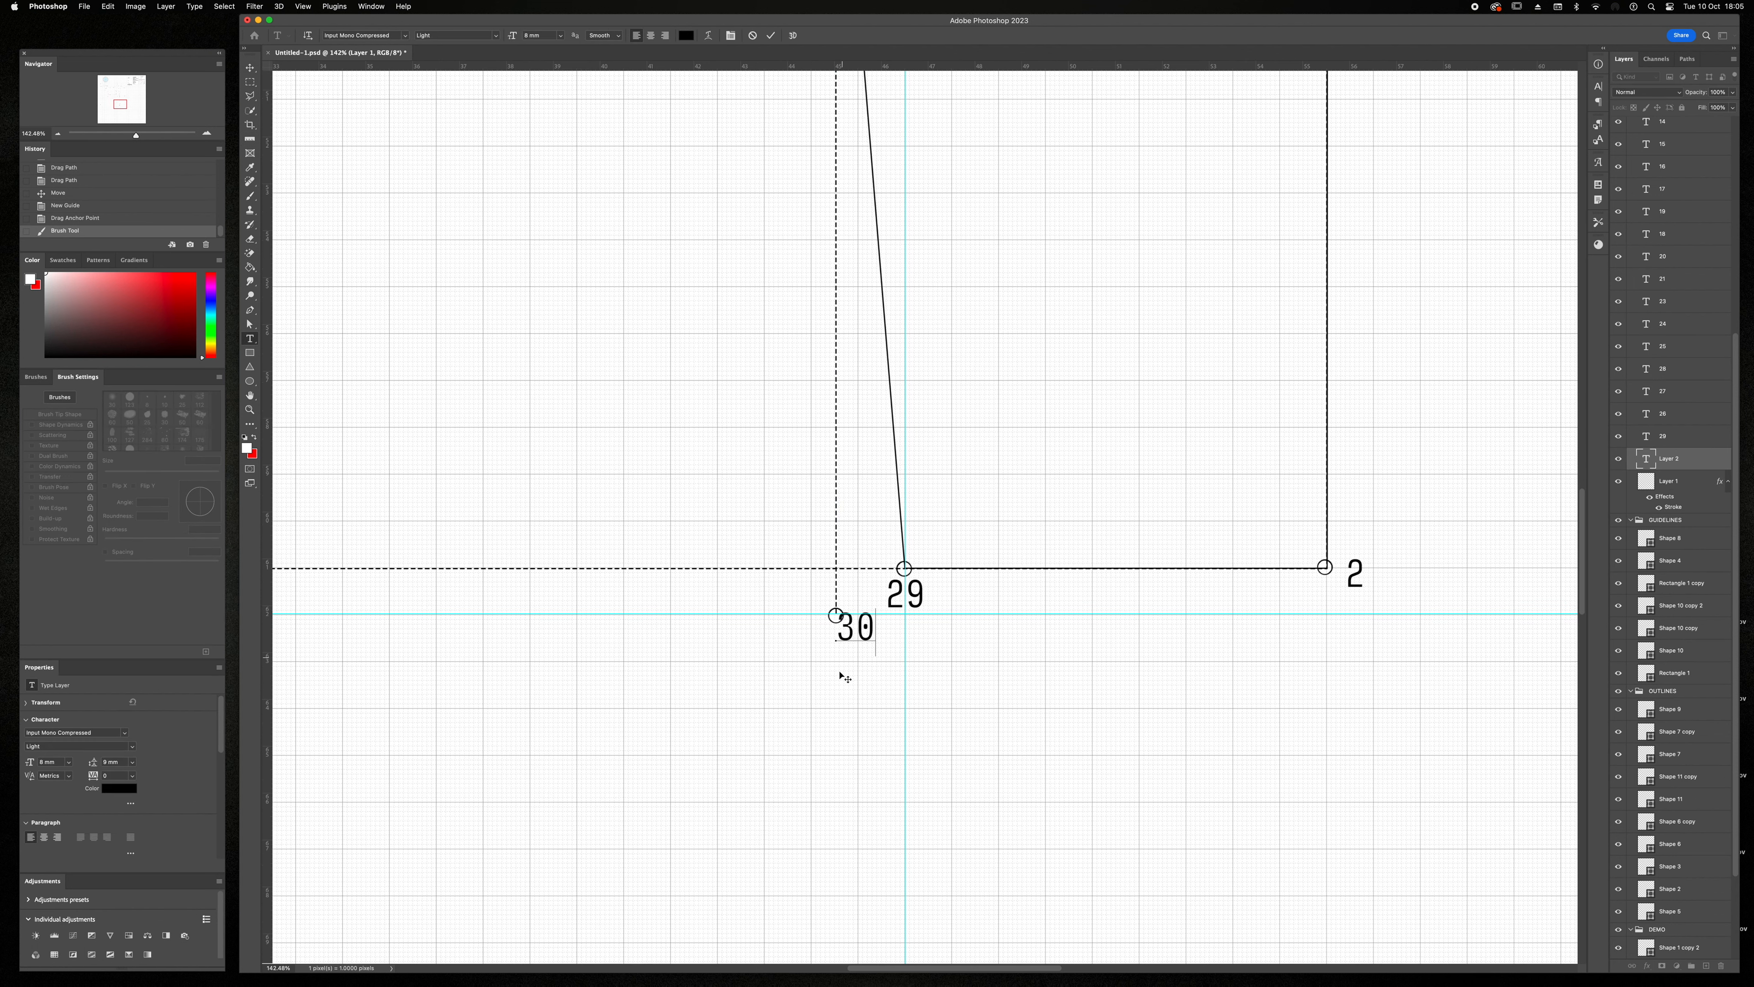
pyautogui.press('Escape')
pyautogui.press('v')
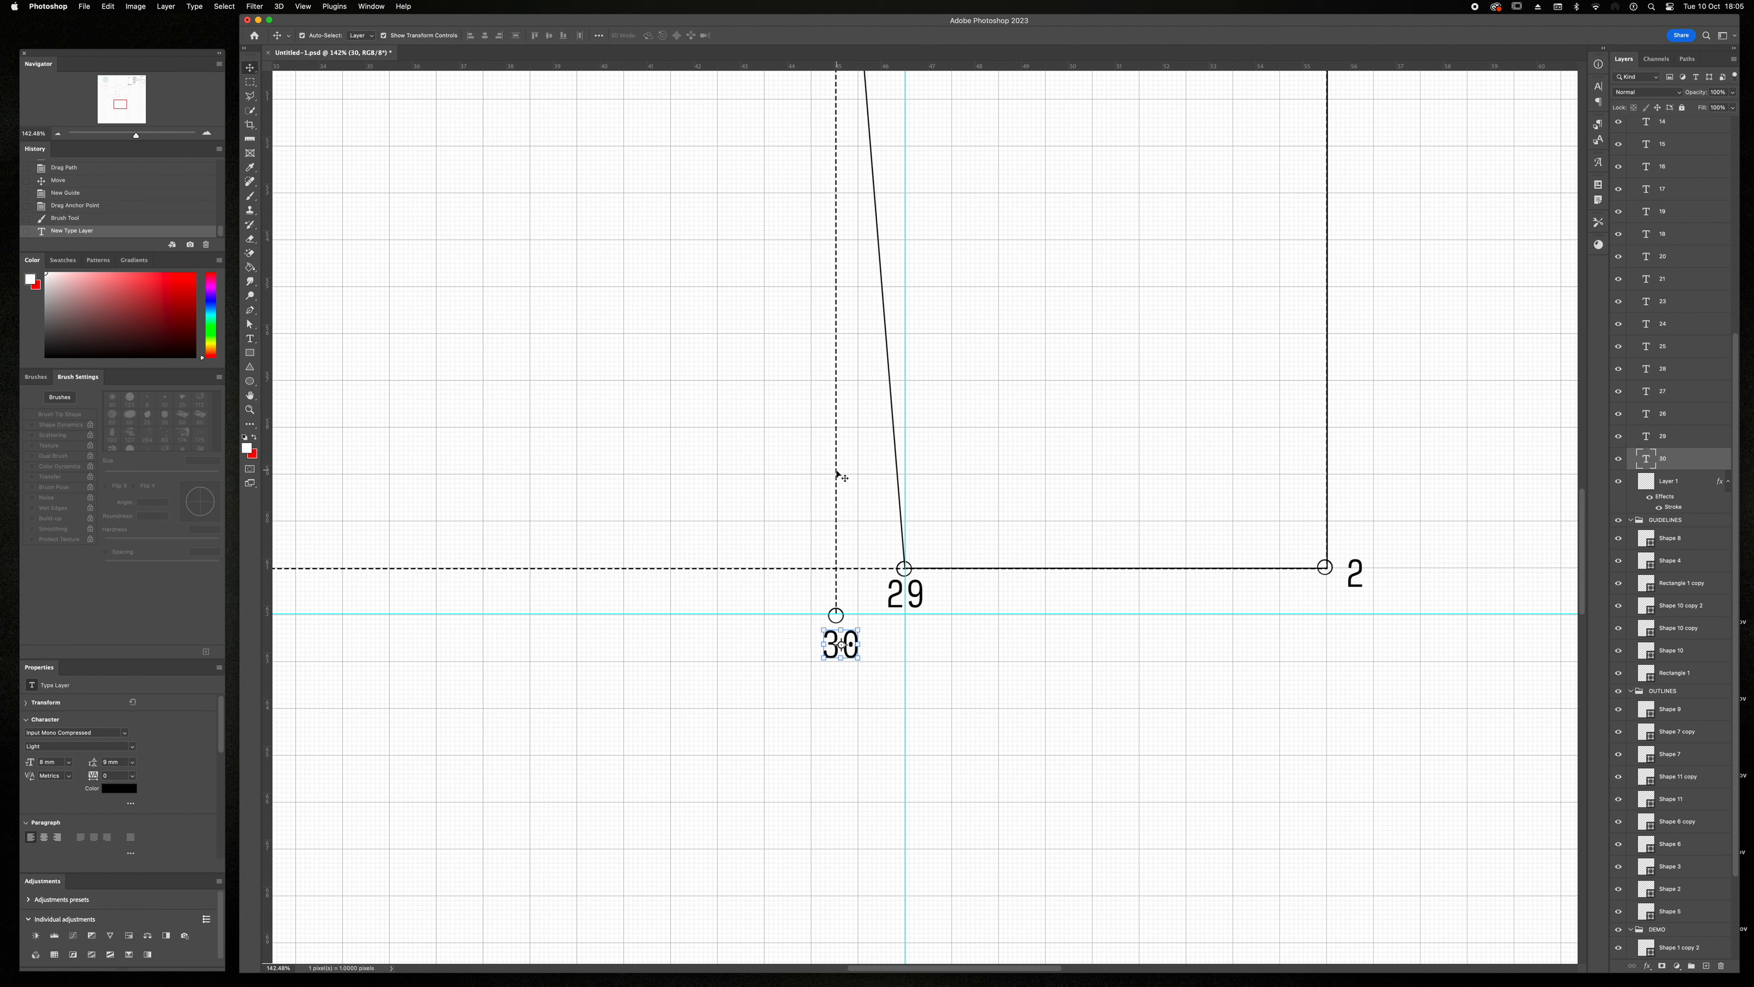
# - Draw a dashed horizontal line through point 30 with the Pen tool and delete the two guides
pyautogui.click(836, 475)
pyautogui.press('p')
pyautogui.click(529, 614)
pyautogui.click(1140, 614)
pyautogui.press('a')
pyautogui.moveTo(374, 614); pyautogui.dragTo(285, 10)
pyautogui.moveTo(904, 692); pyautogui.dragTo(9, 538)
# - Extend the 12-29 outline down to the horizontal line through 30, keeping its end connected to point 2
pyautogui.hscroll(20, 1222, 493)
pyautogui.scroll(20, 1222, 494)
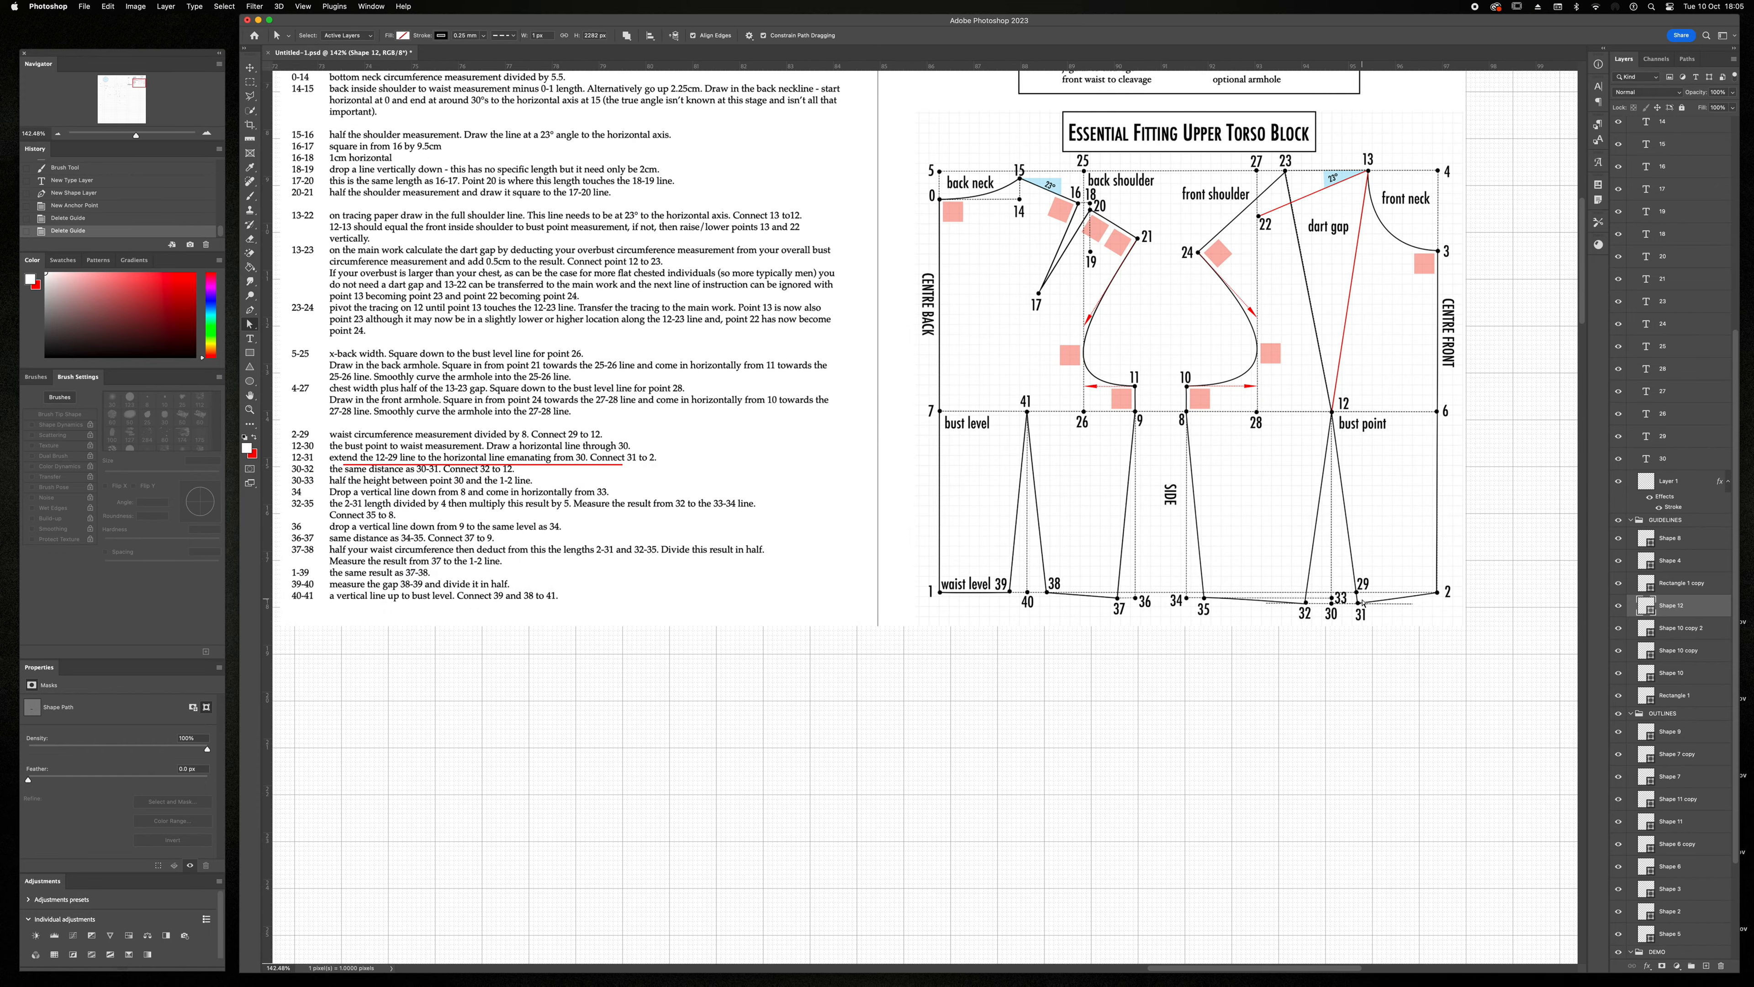
pyautogui.press('v')
pyautogui.hscroll(-20, 1362, 604)
pyautogui.scroll(-20, 661, 678)
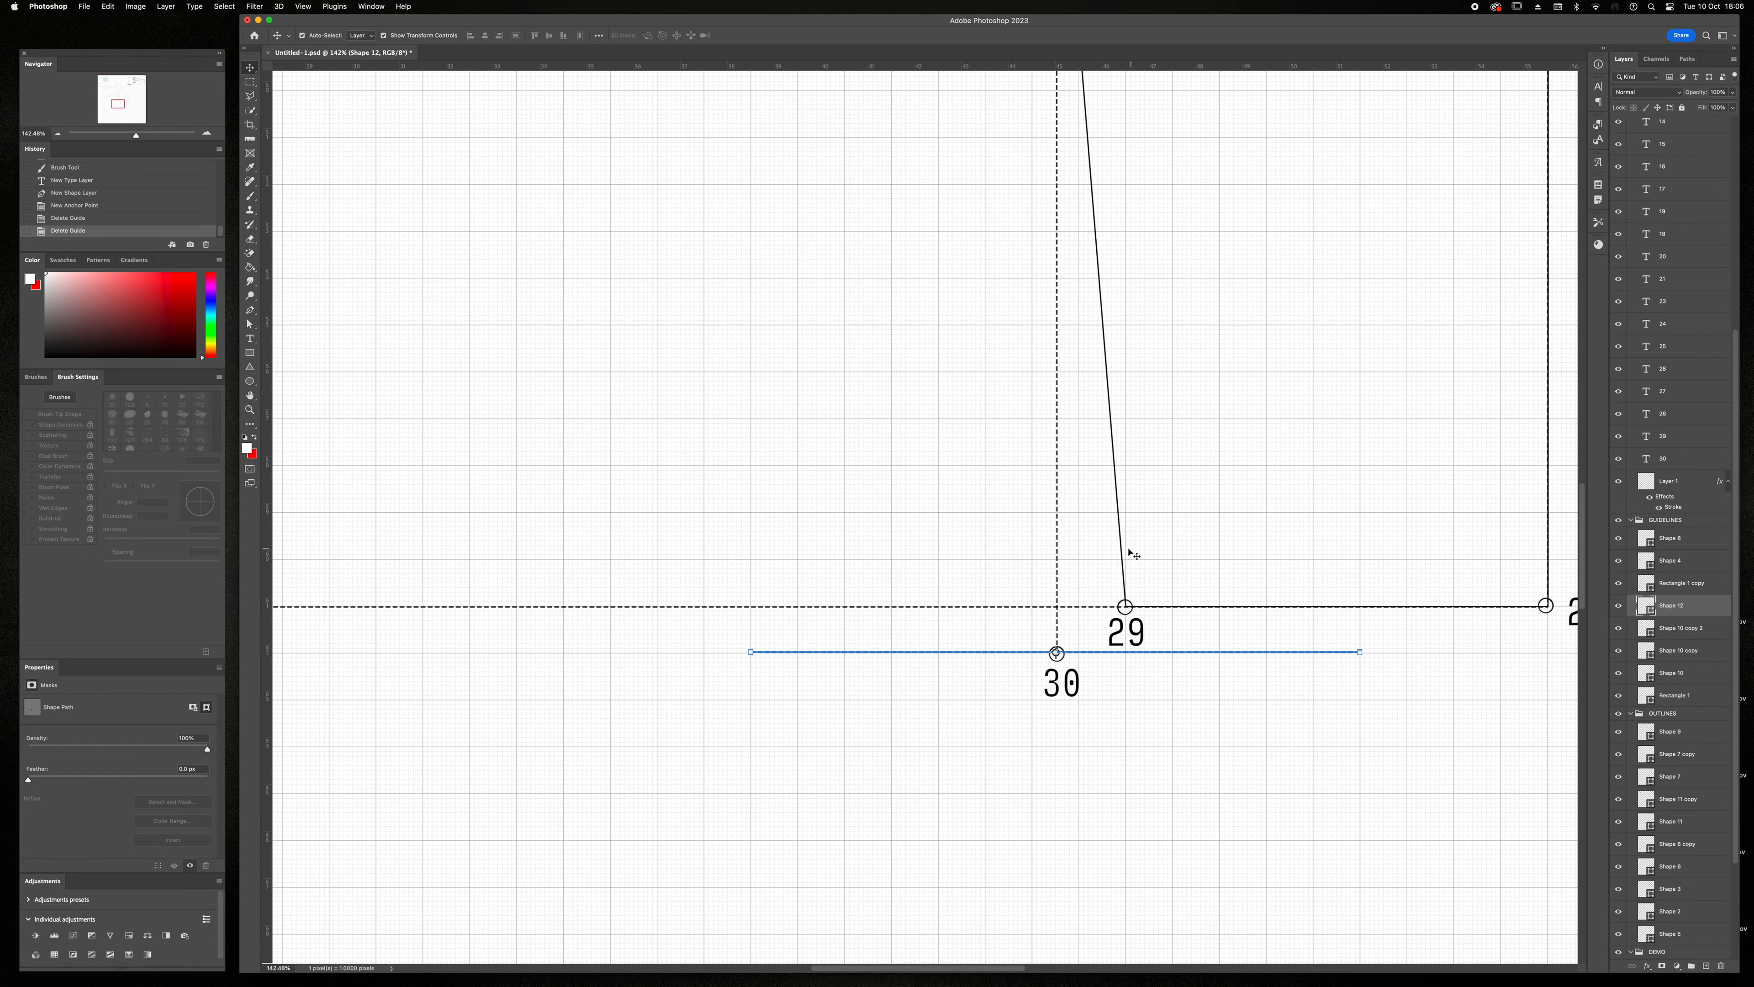
pyautogui.click(1123, 555)
pyautogui.press('a')
pyautogui.moveTo(1125, 607); pyautogui.dragTo(1129, 652)
# - On Layer 1, stamp a point circle at the extended outline's lower corner and add the text label 31 beneath it
pyautogui.press('v')
pyautogui.click(1060, 660)
pyautogui.press('b')
pyautogui.click(1130, 653)
pyautogui.press('t')
pyautogui.click(1110, 695)
pyautogui.write('31')
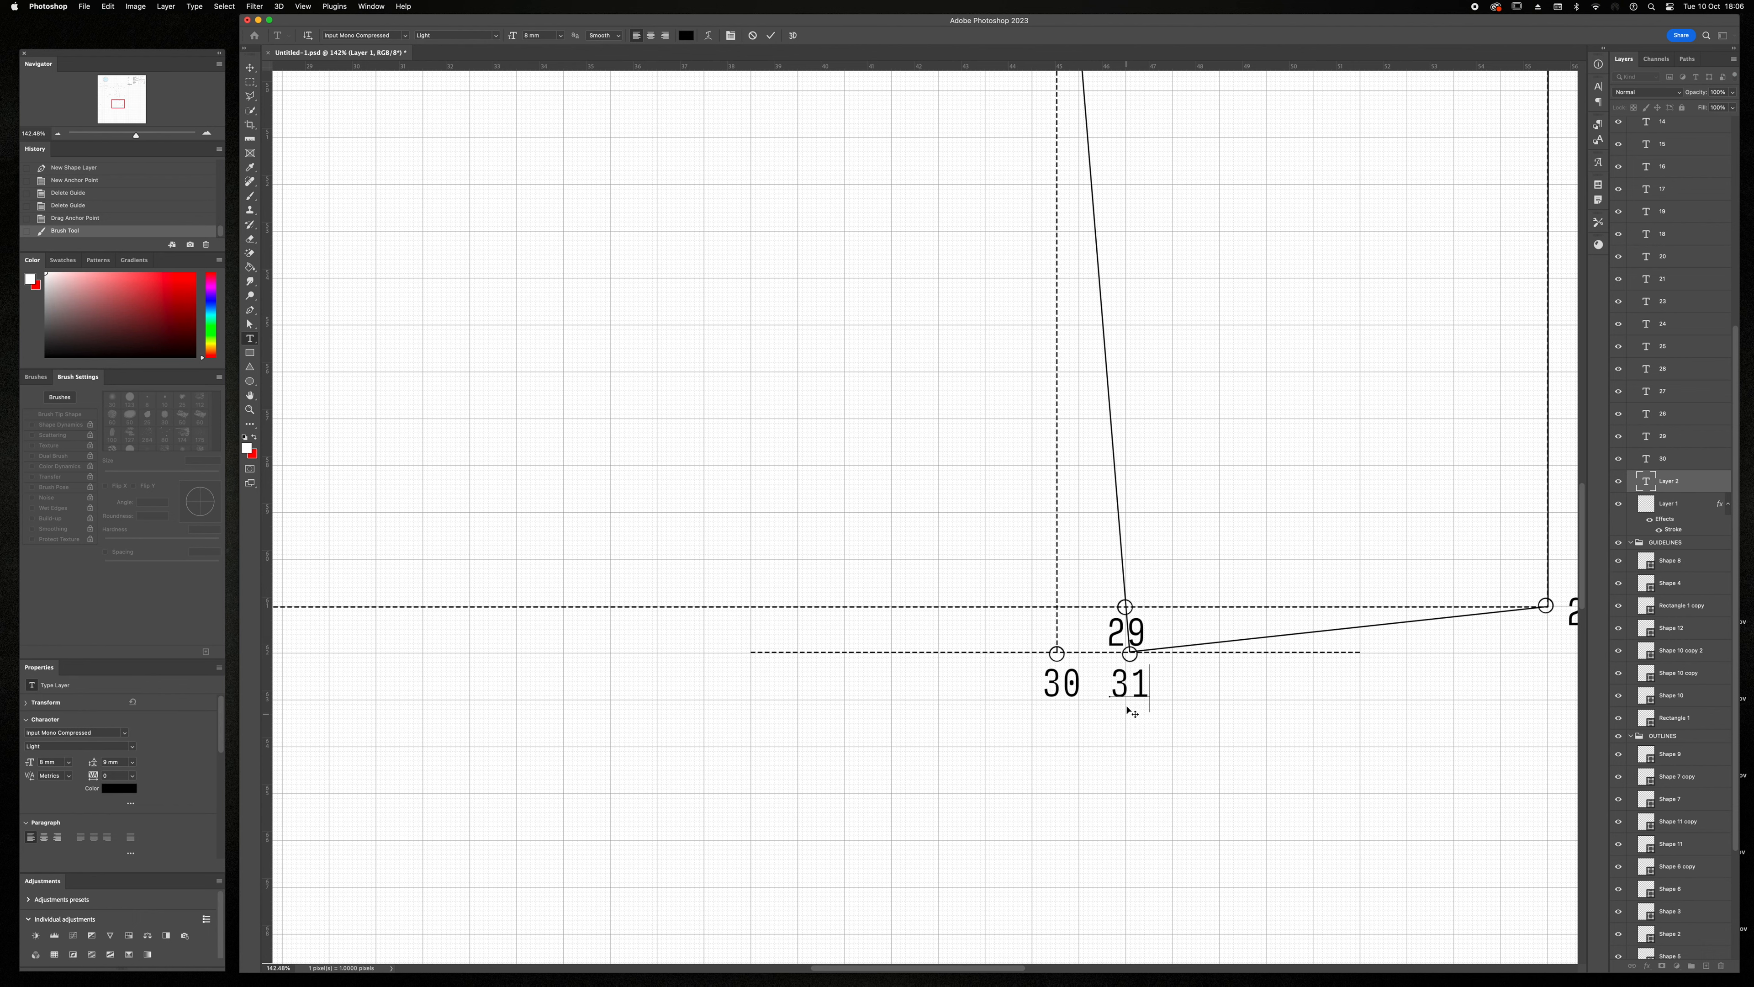
pyautogui.press('super+Return')
# - Move the red underline in the written instructions beneath the wording of step 30-33
pyautogui.hscroll(20, 1171, 357)
pyautogui.scroll(20, 1171, 357)
pyautogui.scroll(-5, 1171, 357)
pyautogui.press('v')
pyautogui.click(618, 490)
pyautogui.moveTo(618, 491); pyautogui.dragTo(614, 515)
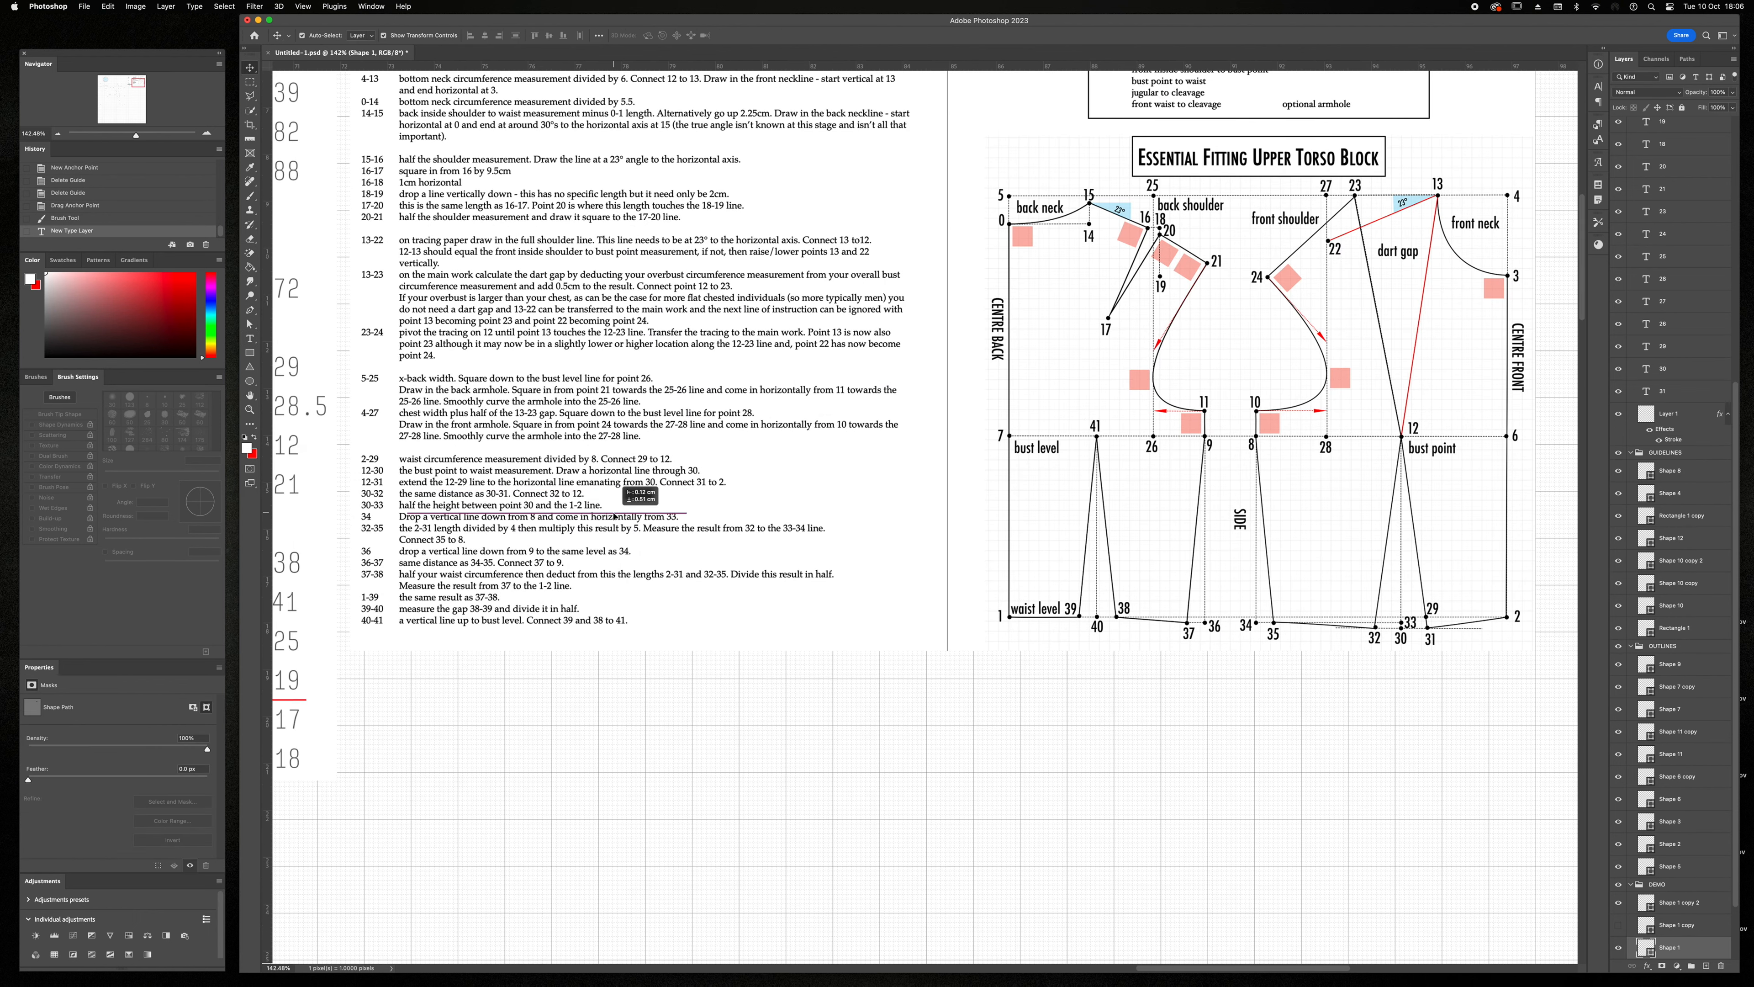
# - Measure the 30-31 distance and place a vertical guide the same distance on the other side of point 30
pyautogui.hscroll(-20, 615, 516)
pyautogui.scroll(-20, 471, 513)
pyautogui.hscroll(3, 471, 512)
pyautogui.press('i')
pyautogui.moveTo(1287, 733); pyautogui.dragTo(1218, 733)
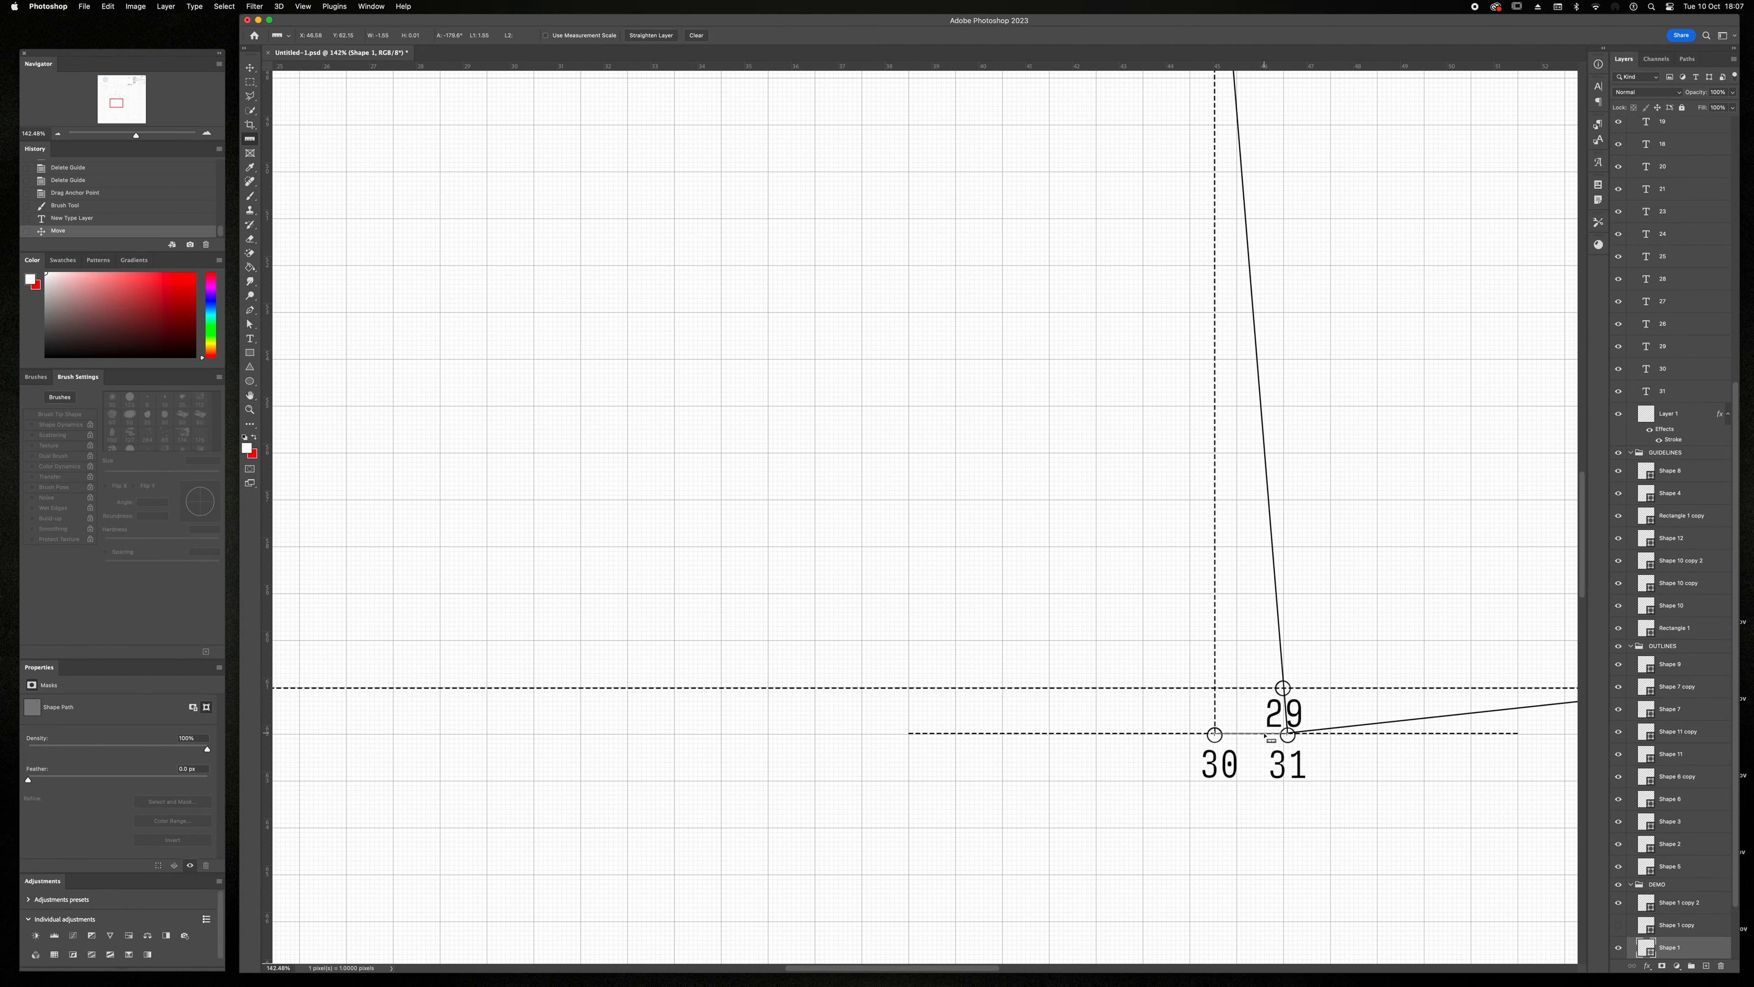
pyautogui.moveTo(267, 725)
pyautogui.mouseDown()
pyautogui.moveTo(1142, 829)
pyautogui.moveTo(1149, 797)
pyautogui.mouseUp()
# - Stamp a point circle where the new guide crosses the horizontal line and add the text label 32 beneath it
pyautogui.press('b')
pyautogui.click(1142, 733)
pyautogui.press('t')
pyautogui.click(1143, 764)
pyautogui.write('32')
pyautogui.click(770, 35)
# - Duplicate the front outline and move the copy's lower corner from 31 to 32, connecting point 32 to 12
pyautogui.press('a')
pyautogui.click(1274, 558)
pyautogui.moveTo(1696, 870); pyautogui.dragTo(1707, 966)
pyautogui.moveTo(1143, 734); pyautogui.dragTo(1143, 733)
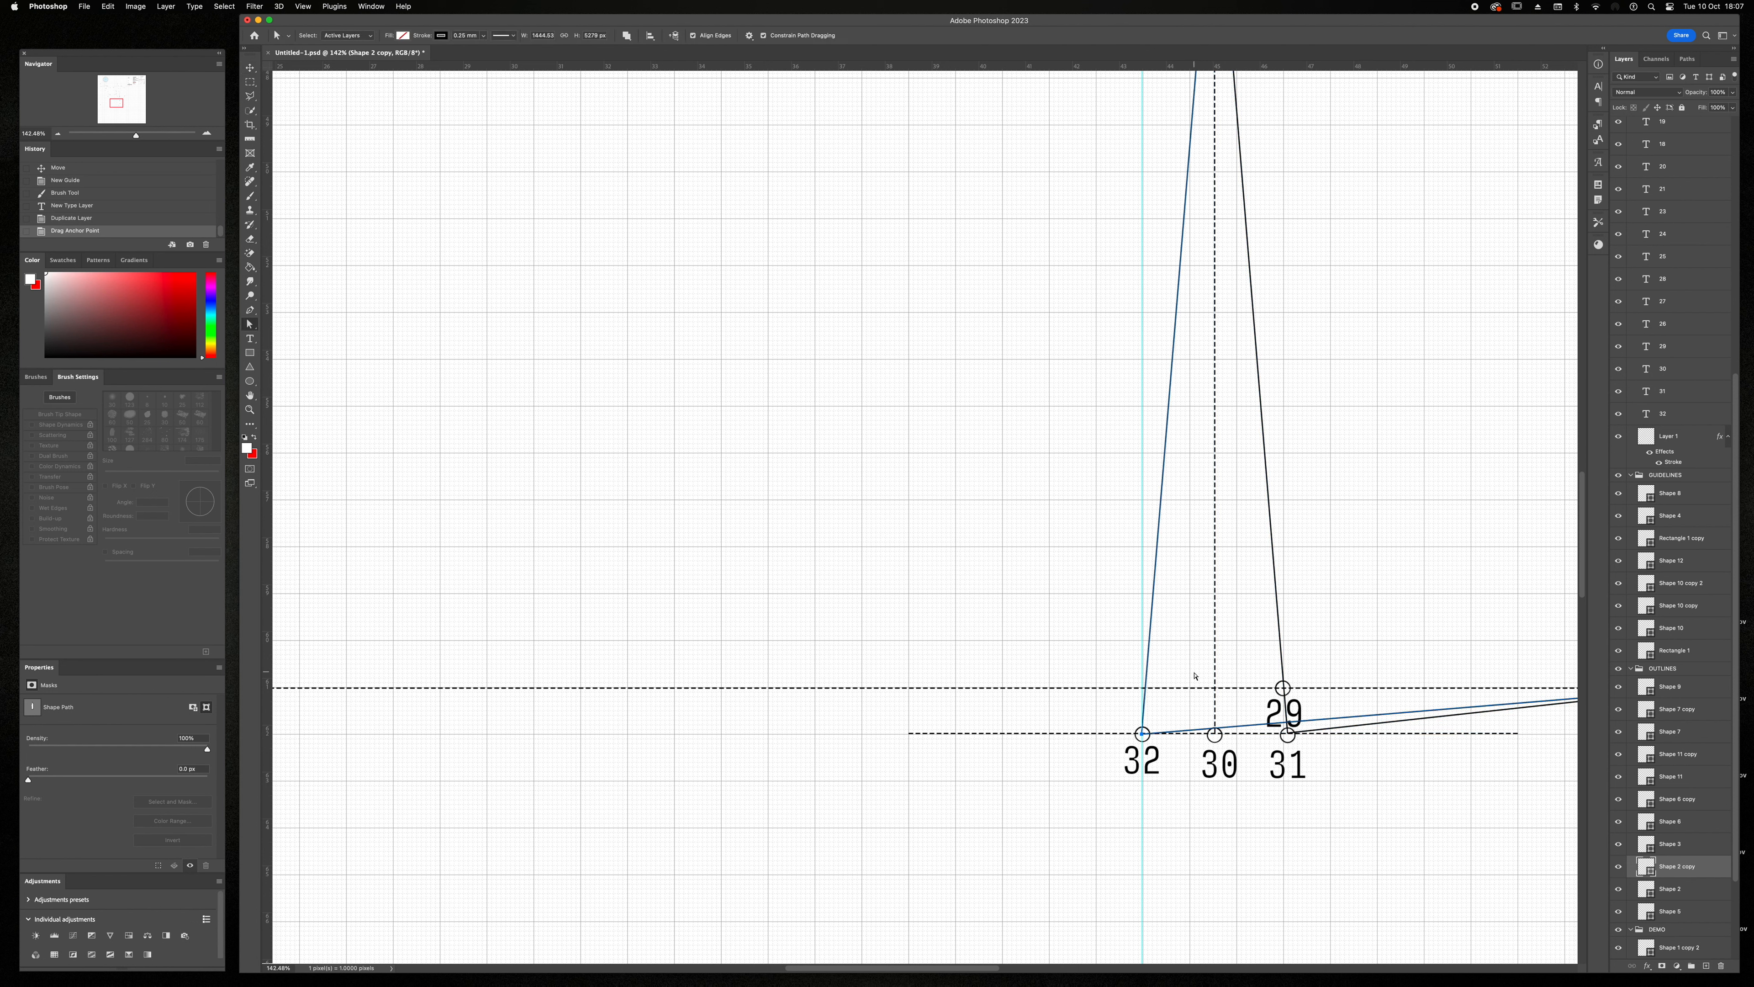
pyautogui.press('i')
pyautogui.press('v')
pyautogui.click(1269, 806)
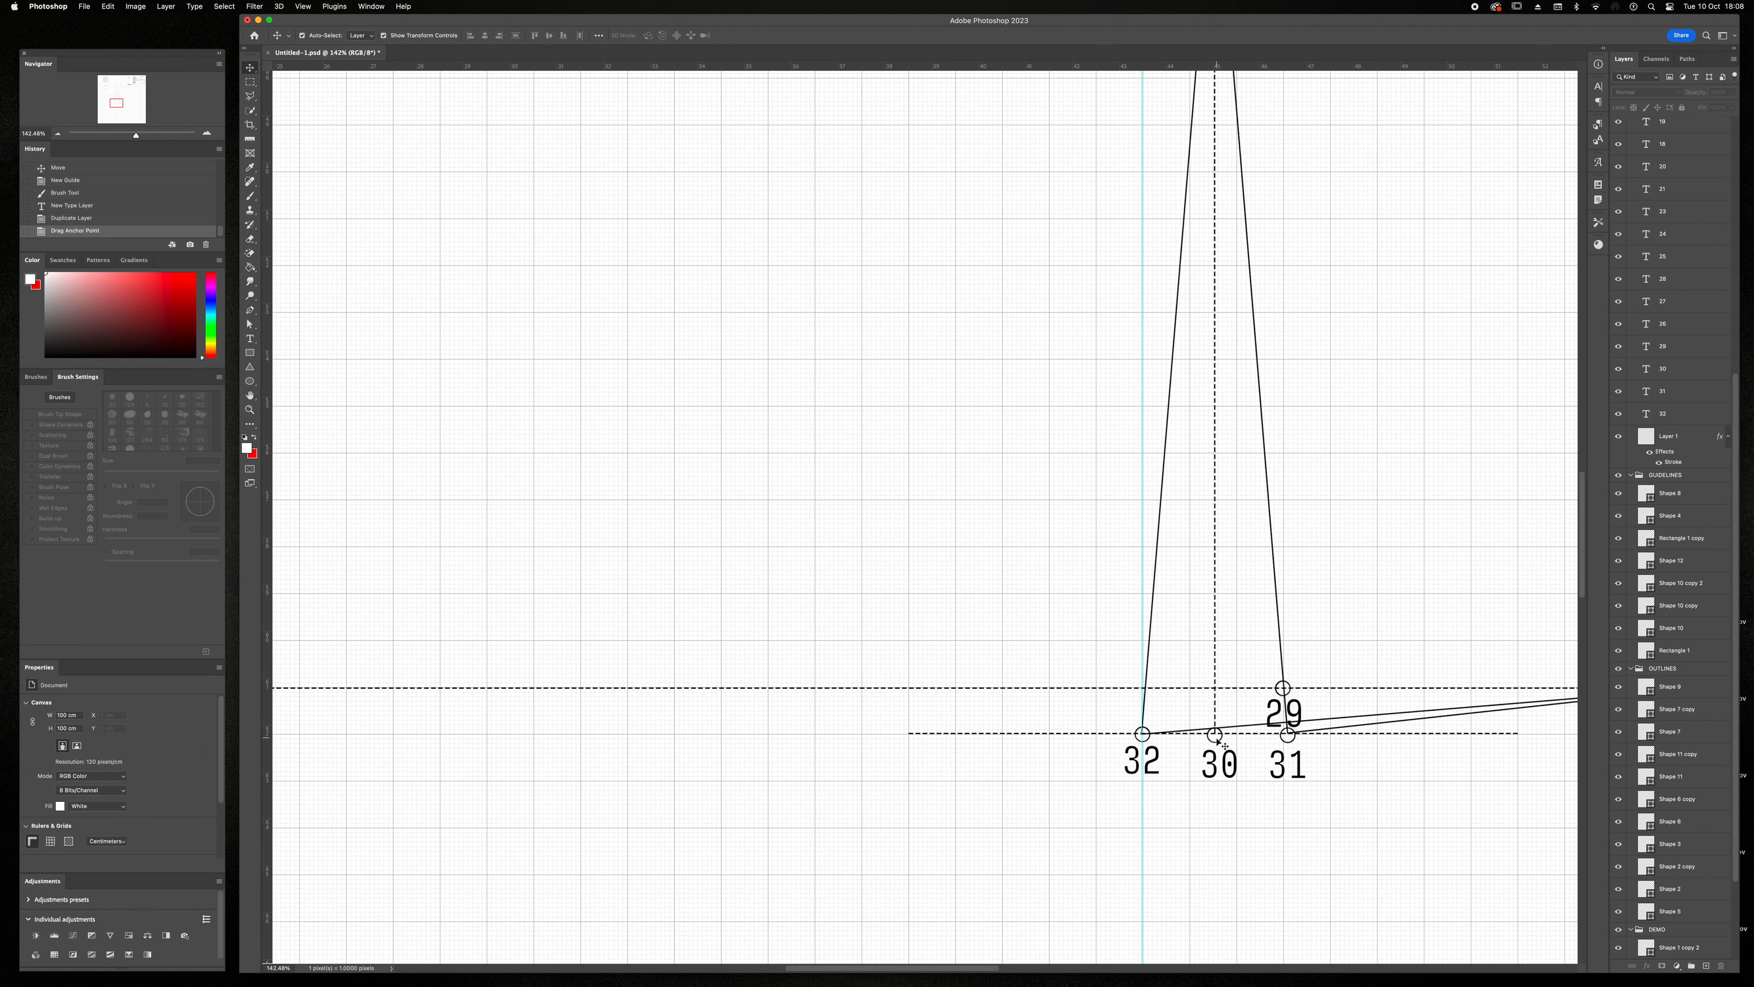
# - On Layer 1, stamp a point circle halfway between point 30 and the waist line and label it 33
pyautogui.click(1220, 739)
pyautogui.press('b')
pyautogui.press('t')
pyautogui.click(1178, 709)
pyautogui.write('33')
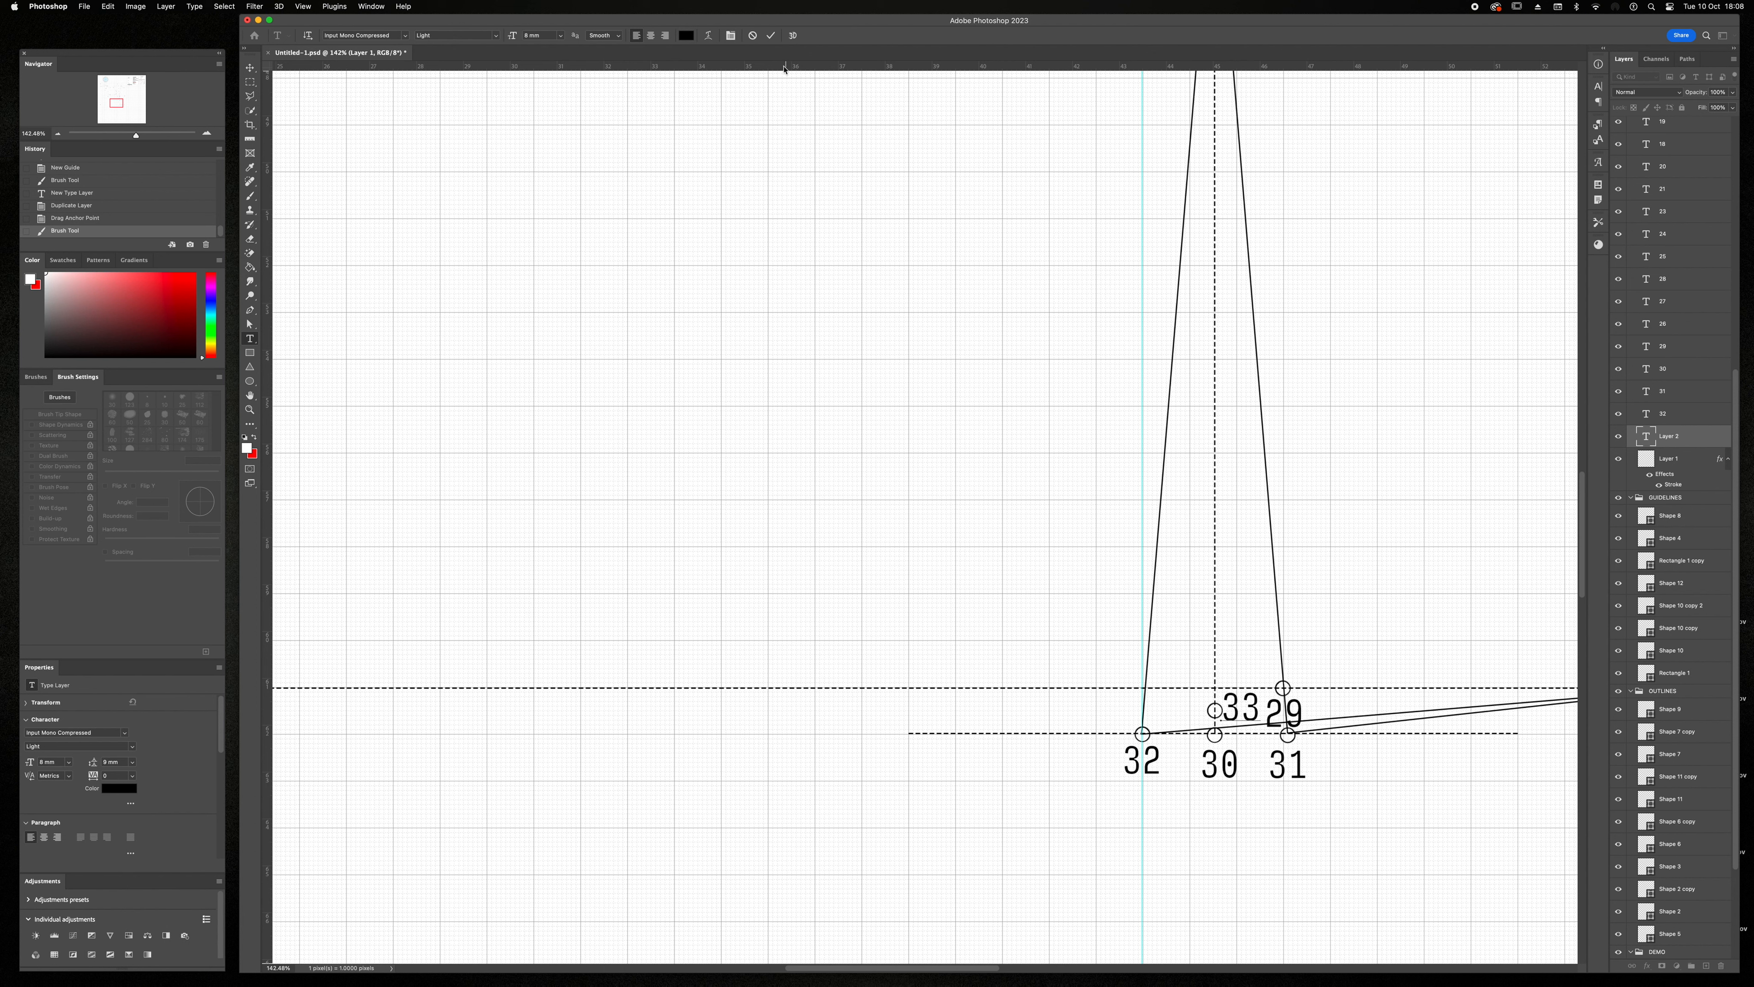
# - Raise the dashed horizontal line from point 30 to the level of point 33 and end it at 33
pyautogui.write('a')
pyautogui.click(1039, 733)
pyautogui.moveTo(1517, 734); pyautogui.dragTo(1215, 712)
pyautogui.scroll(-5, 925, 514)
pyautogui.scroll(5, 926, 514)
pyautogui.hscroll(-3, 926, 514)
# - Place a vertical guide through point 8, extend the horizontal line from 33 to it and draw the line up through point 8
pyautogui.moveTo(267, 514); pyautogui.dragTo(834, 518)
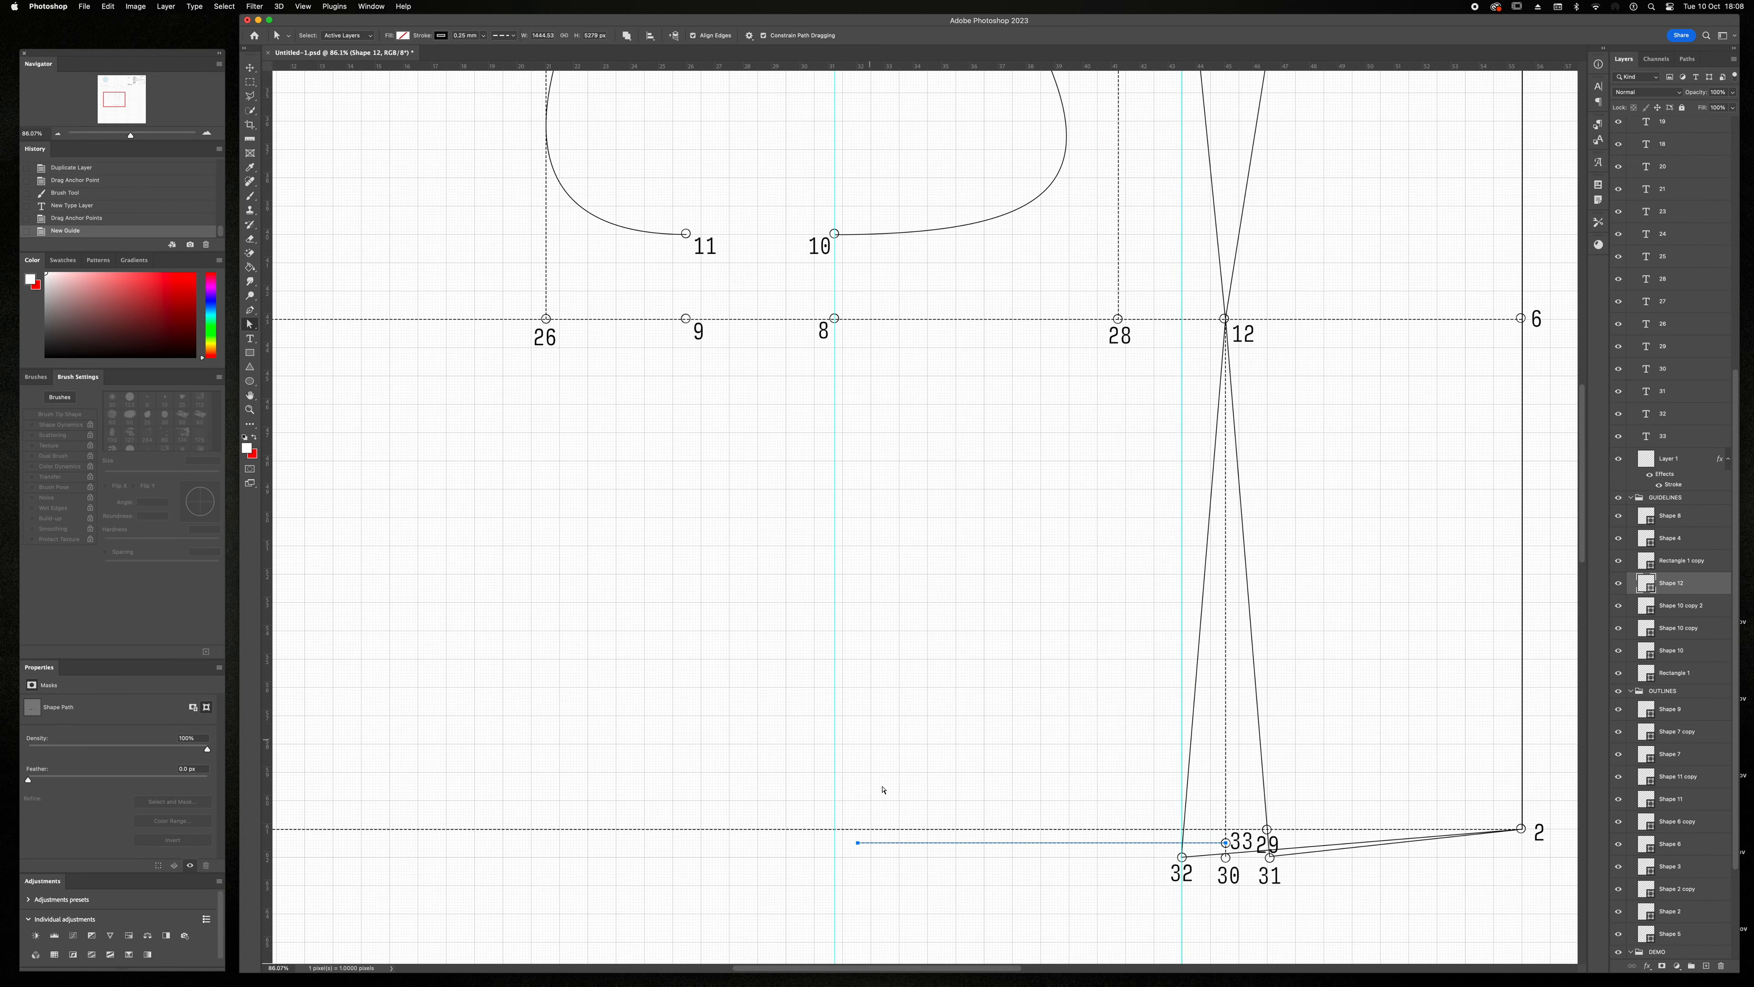
pyautogui.press('p')
pyautogui.click(834, 843)
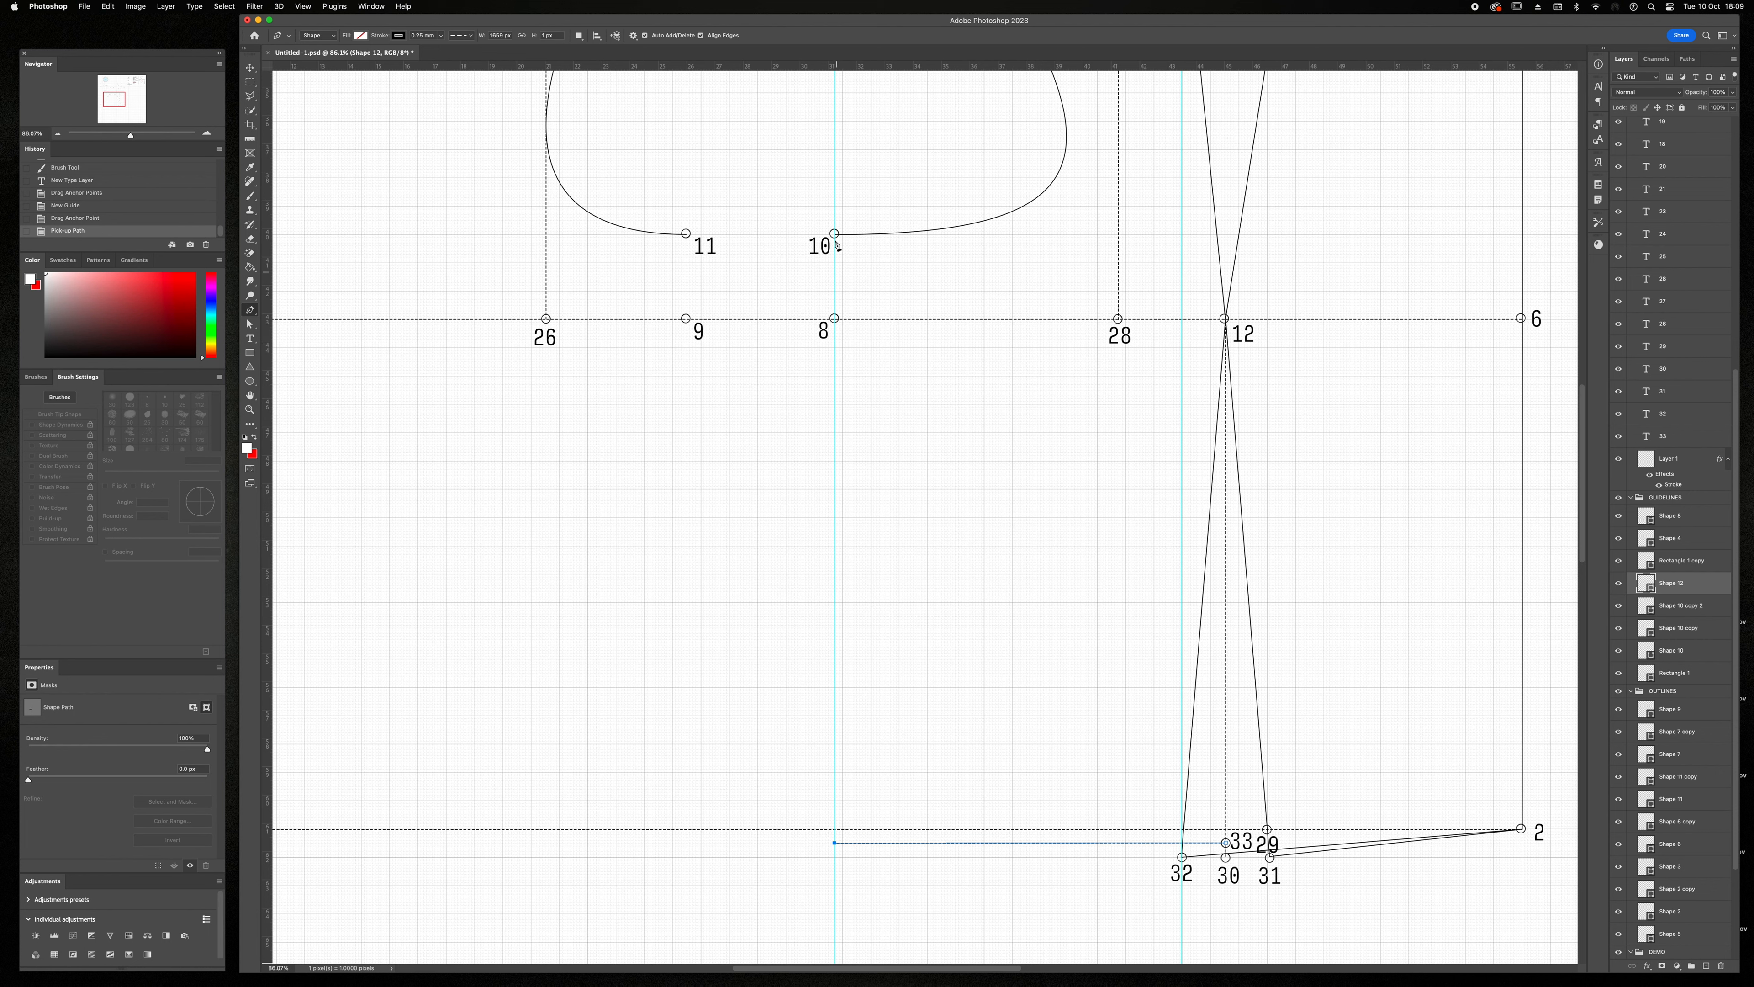
pyautogui.press('v')
pyautogui.hscroll(10, 1171, 749)
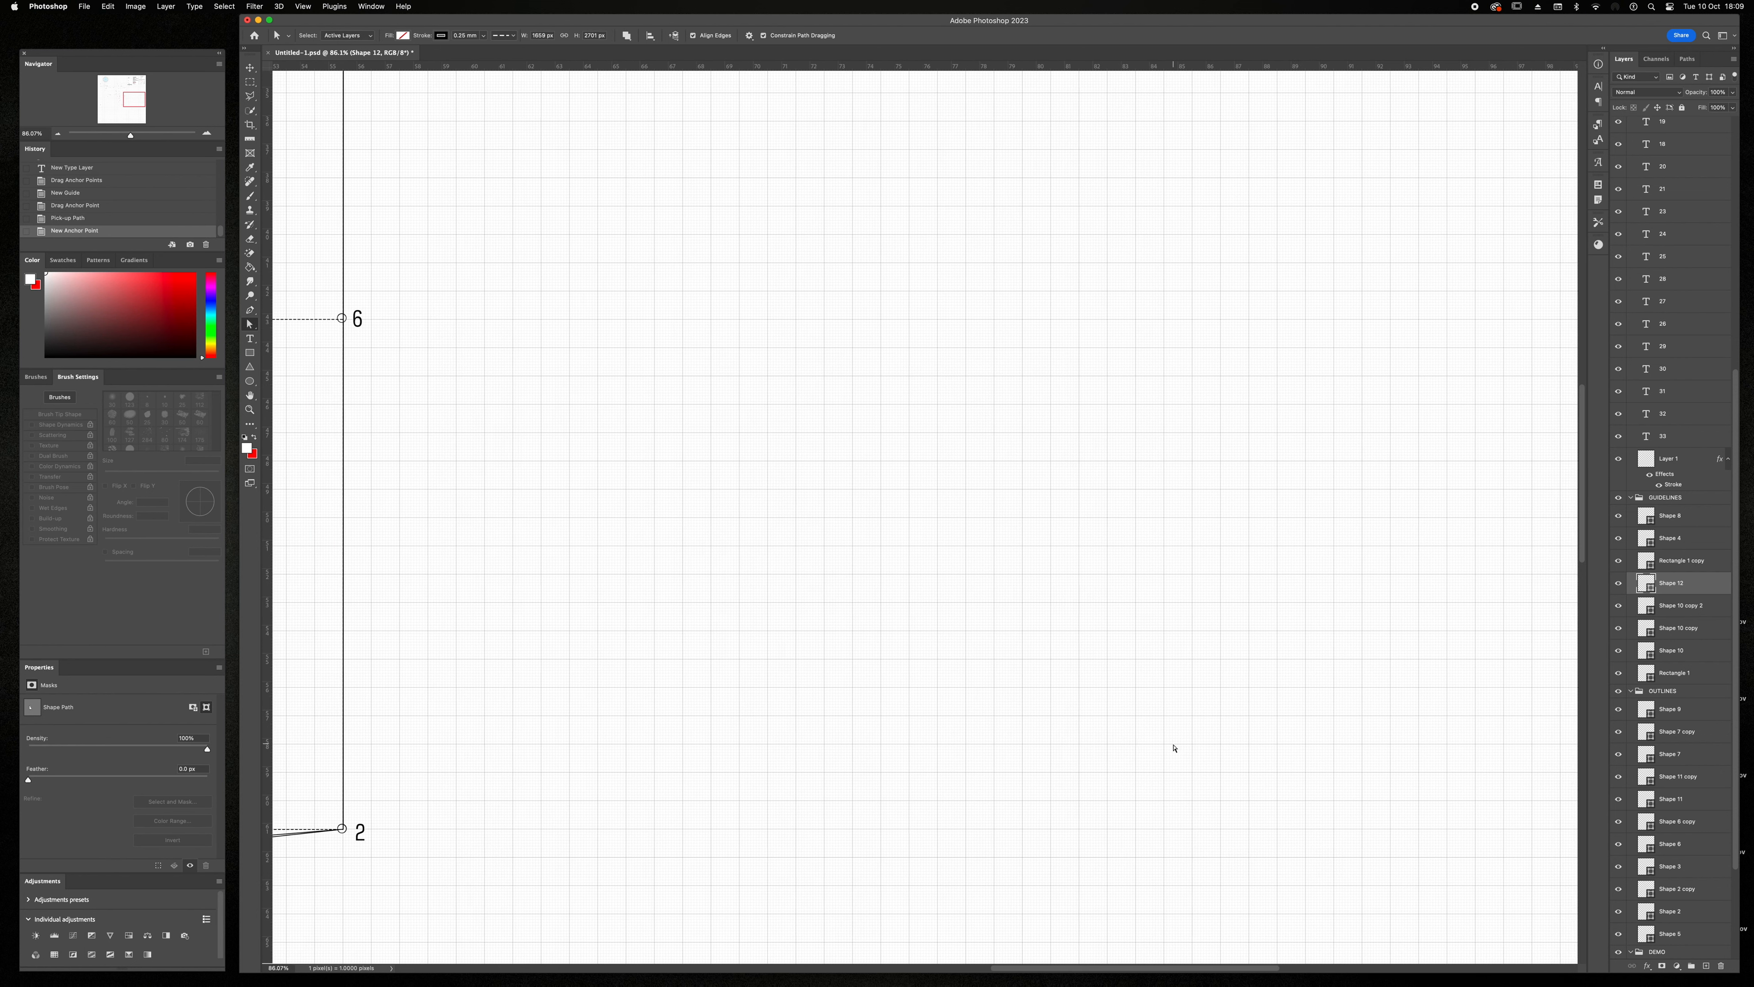
# - Stamp a point circle at the dashed line's corner below point 8, label it 34 and shift the vertical guide to point 9
pyautogui.hscroll(-8, 1173, 749)
pyautogui.click(1049, 857)
pyautogui.press('b')
pyautogui.press('t')
pyautogui.click(629, 852)
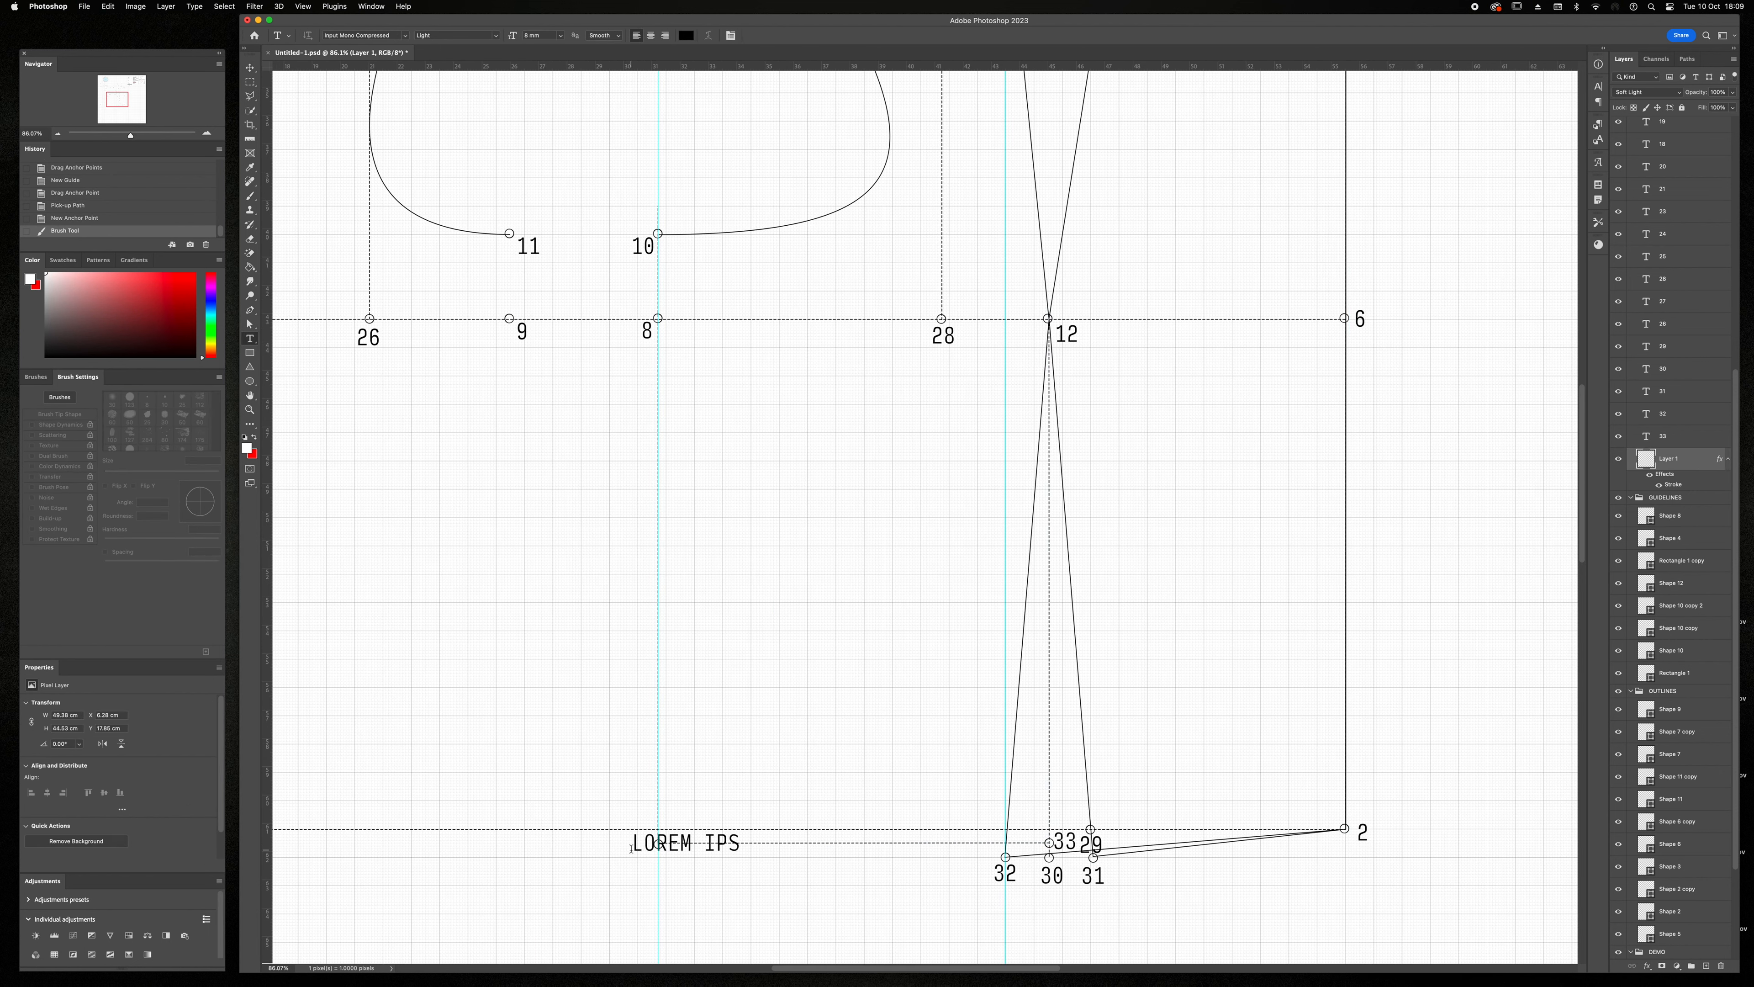
pyautogui.write('34')
pyautogui.click(770, 38)
pyautogui.moveTo(658, 874); pyautogui.dragTo(510, 861)
# - Move the red underline in the written instructions beneath the last line of step 32-35
pyautogui.hscroll(8, 773, 805)
pyautogui.scroll(12, 774, 805)
pyautogui.hscroll(10, 768, 803)
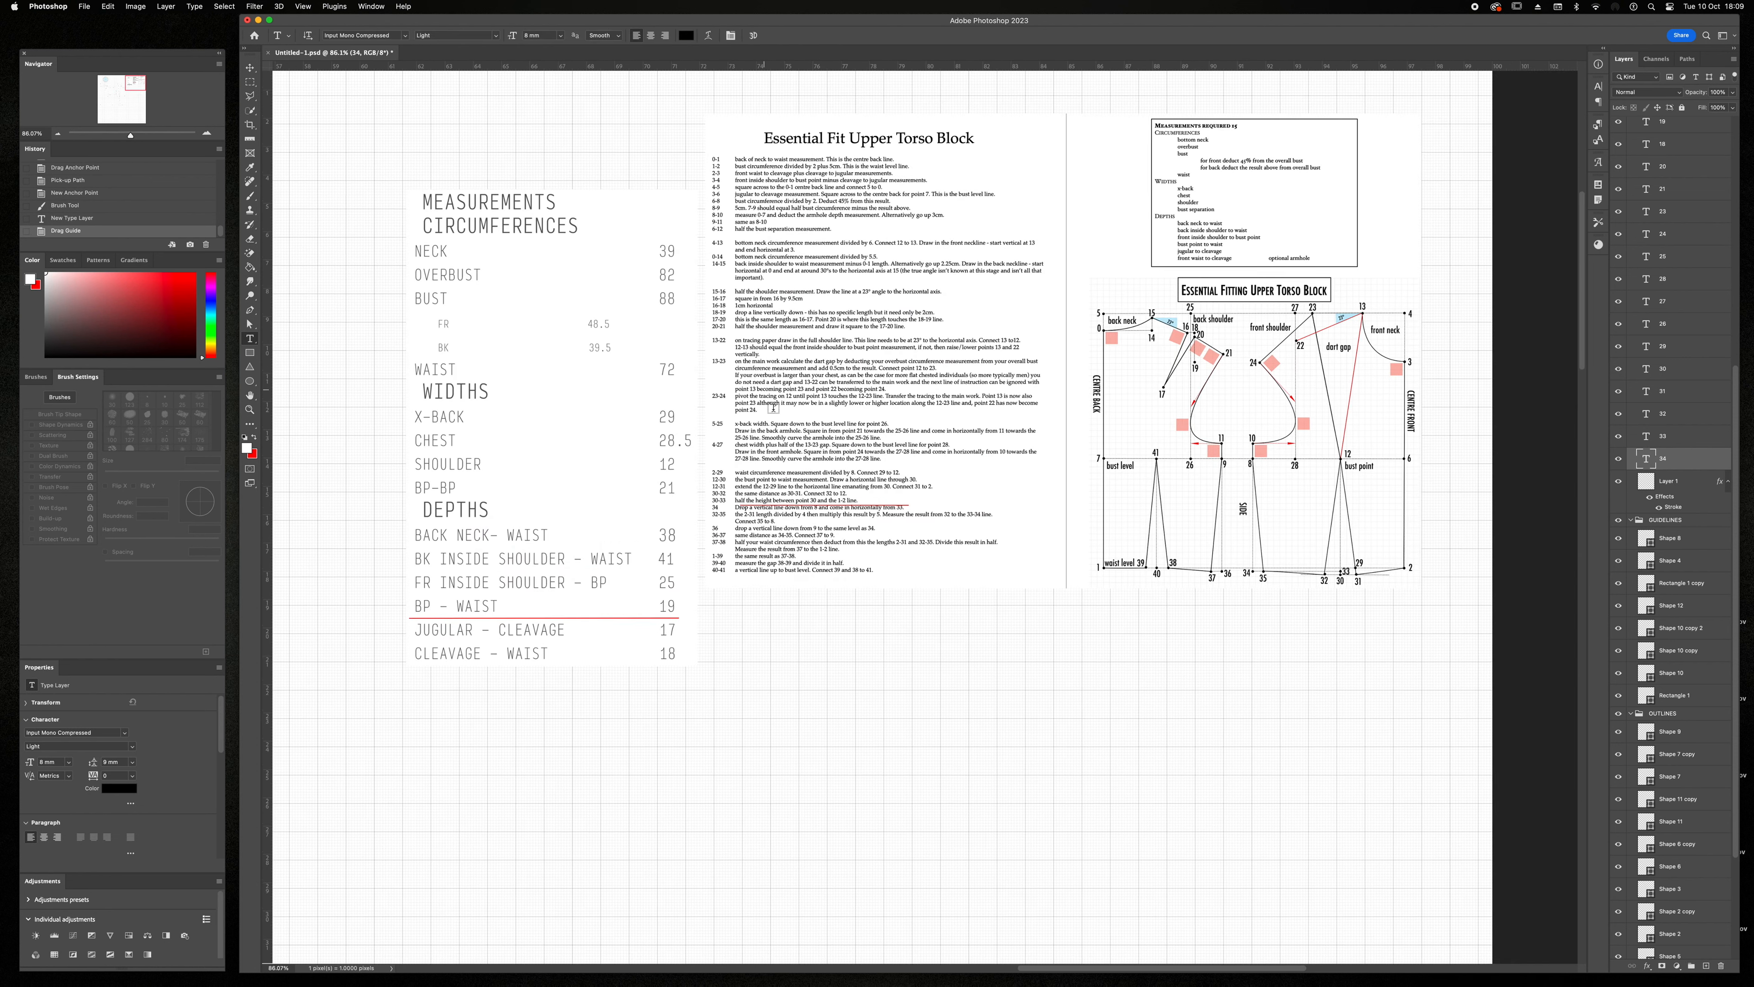
pyautogui.scroll(5, 783, 503)
pyautogui.press('v')
pyautogui.moveTo(811, 505); pyautogui.dragTo(717, 538)
pyautogui.hscroll(4, 815, 517)
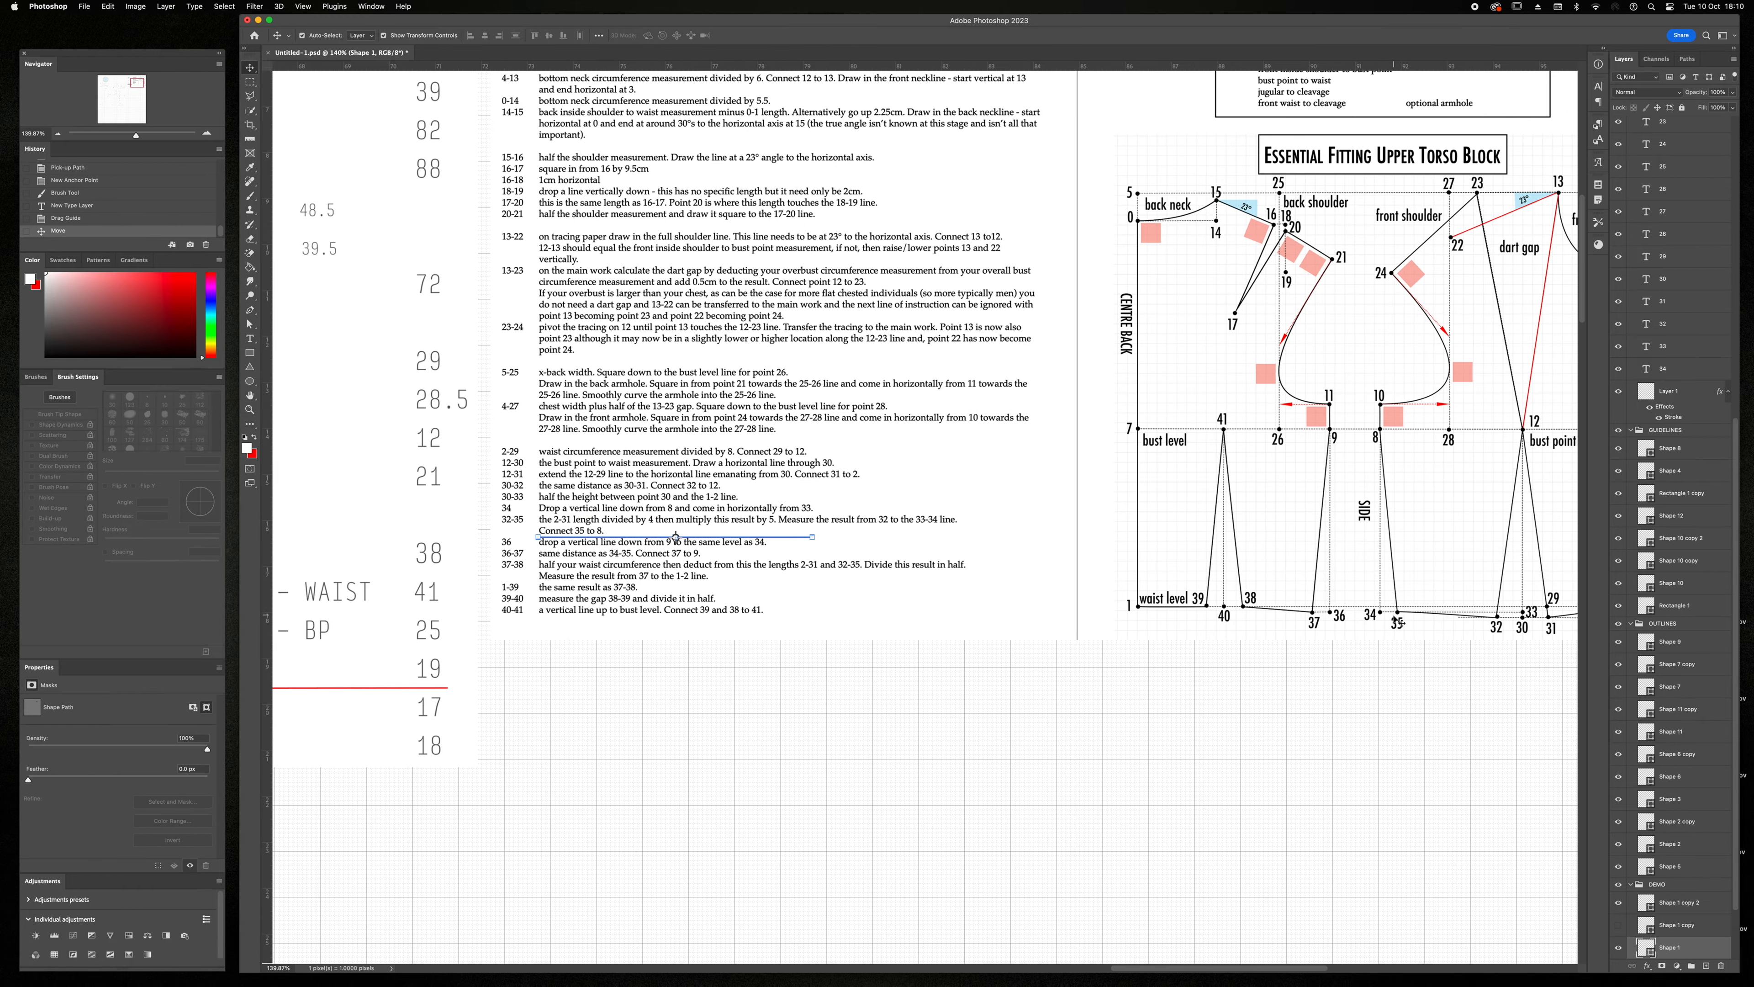
pyautogui.hscroll(4, 1444, 608)
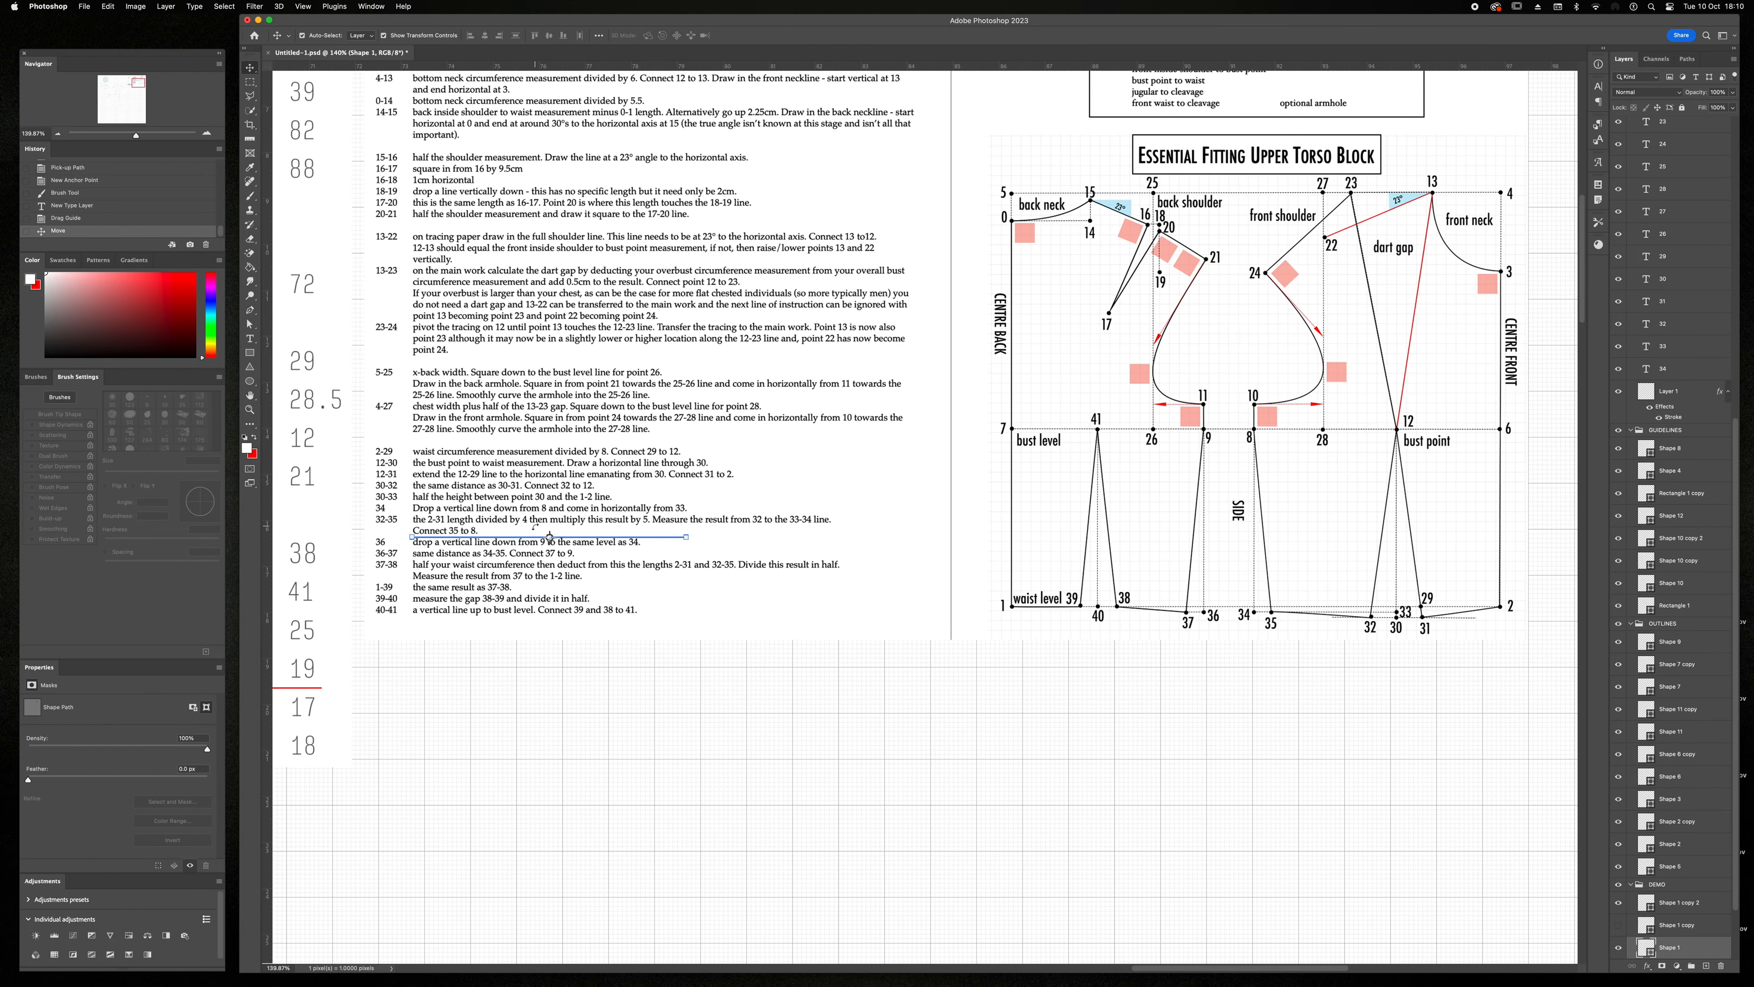
# - Measure the 32-35 distance from point 32 to the 33-34 line and place a vertical guide at its end
pyautogui.hscroll(-10, 415, 633)
pyautogui.scroll(-5, 415, 632)
pyautogui.scroll(-15, 415, 632)
pyautogui.hscroll(-10, 416, 632)
pyautogui.press('i')
pyautogui.moveTo(1154, 764); pyautogui.dragTo(636, 742)
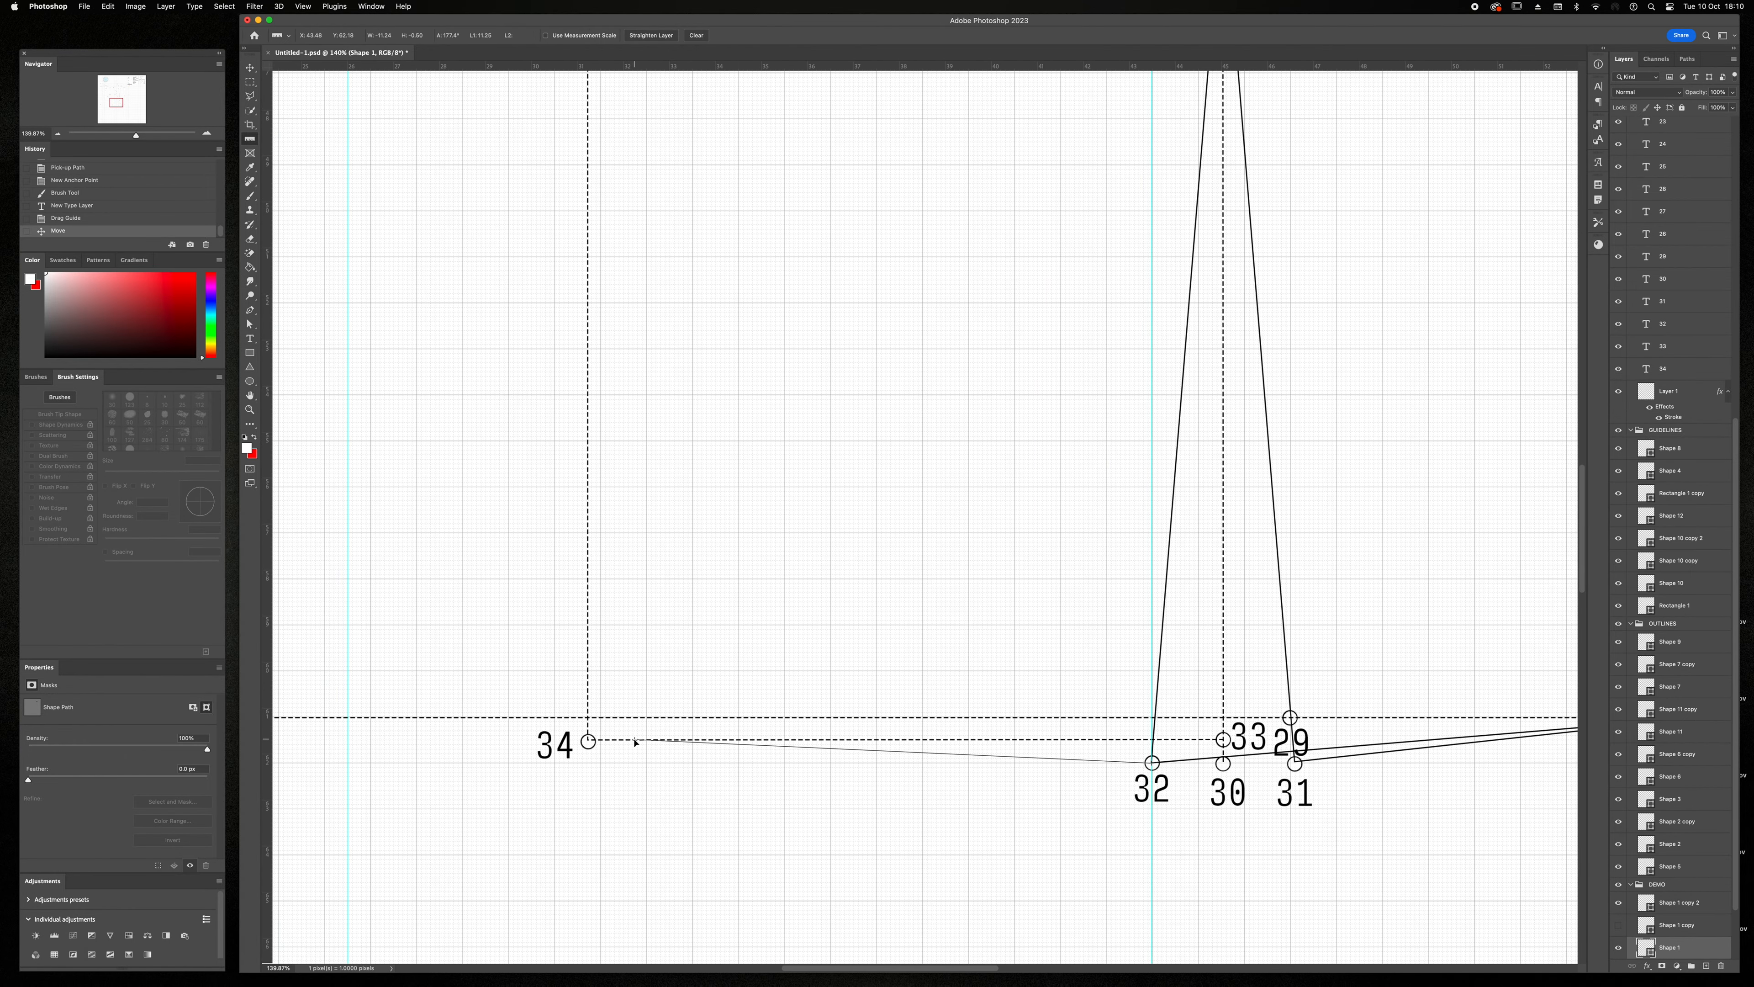
pyautogui.moveTo(268, 722); pyautogui.dragTo(635, 752)
# - Stamp a point circle where the new guide crosses the 33-34 line and label it 35
pyautogui.press('v')
pyautogui.scroll(-1, 601, 750)
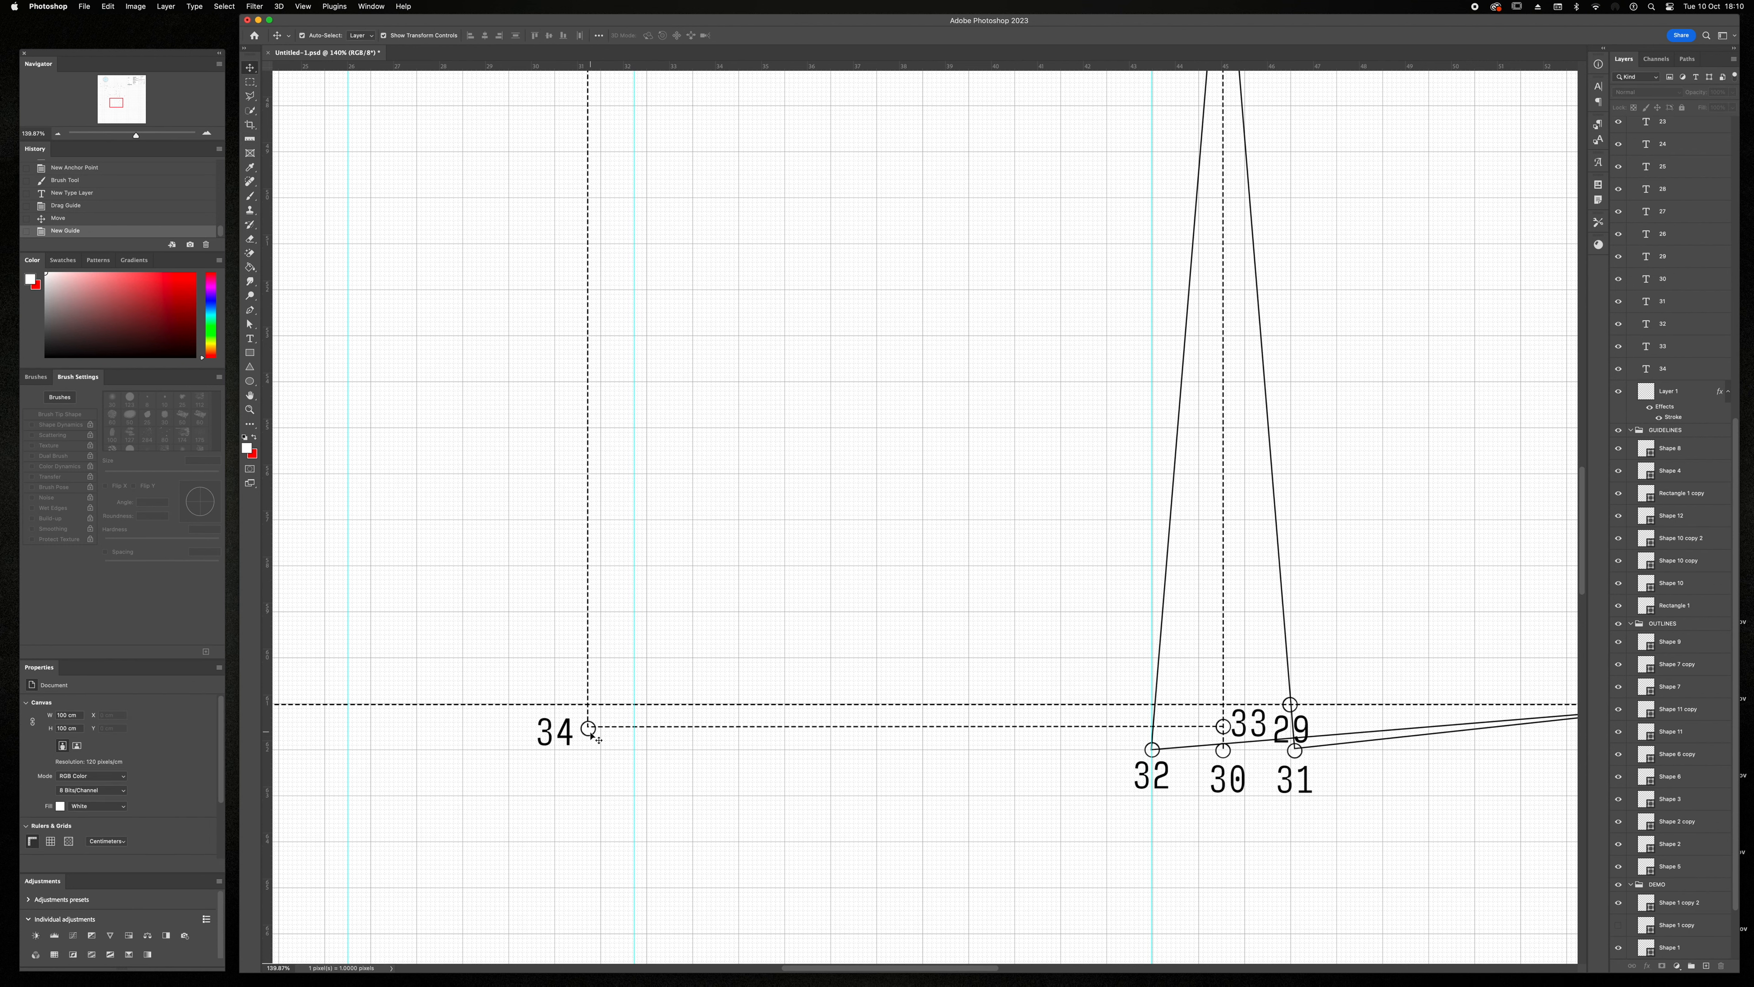
pyautogui.click(598, 739)
pyautogui.press('b')
pyautogui.press('t')
pyautogui.click(635, 754)
pyautogui.write('35')
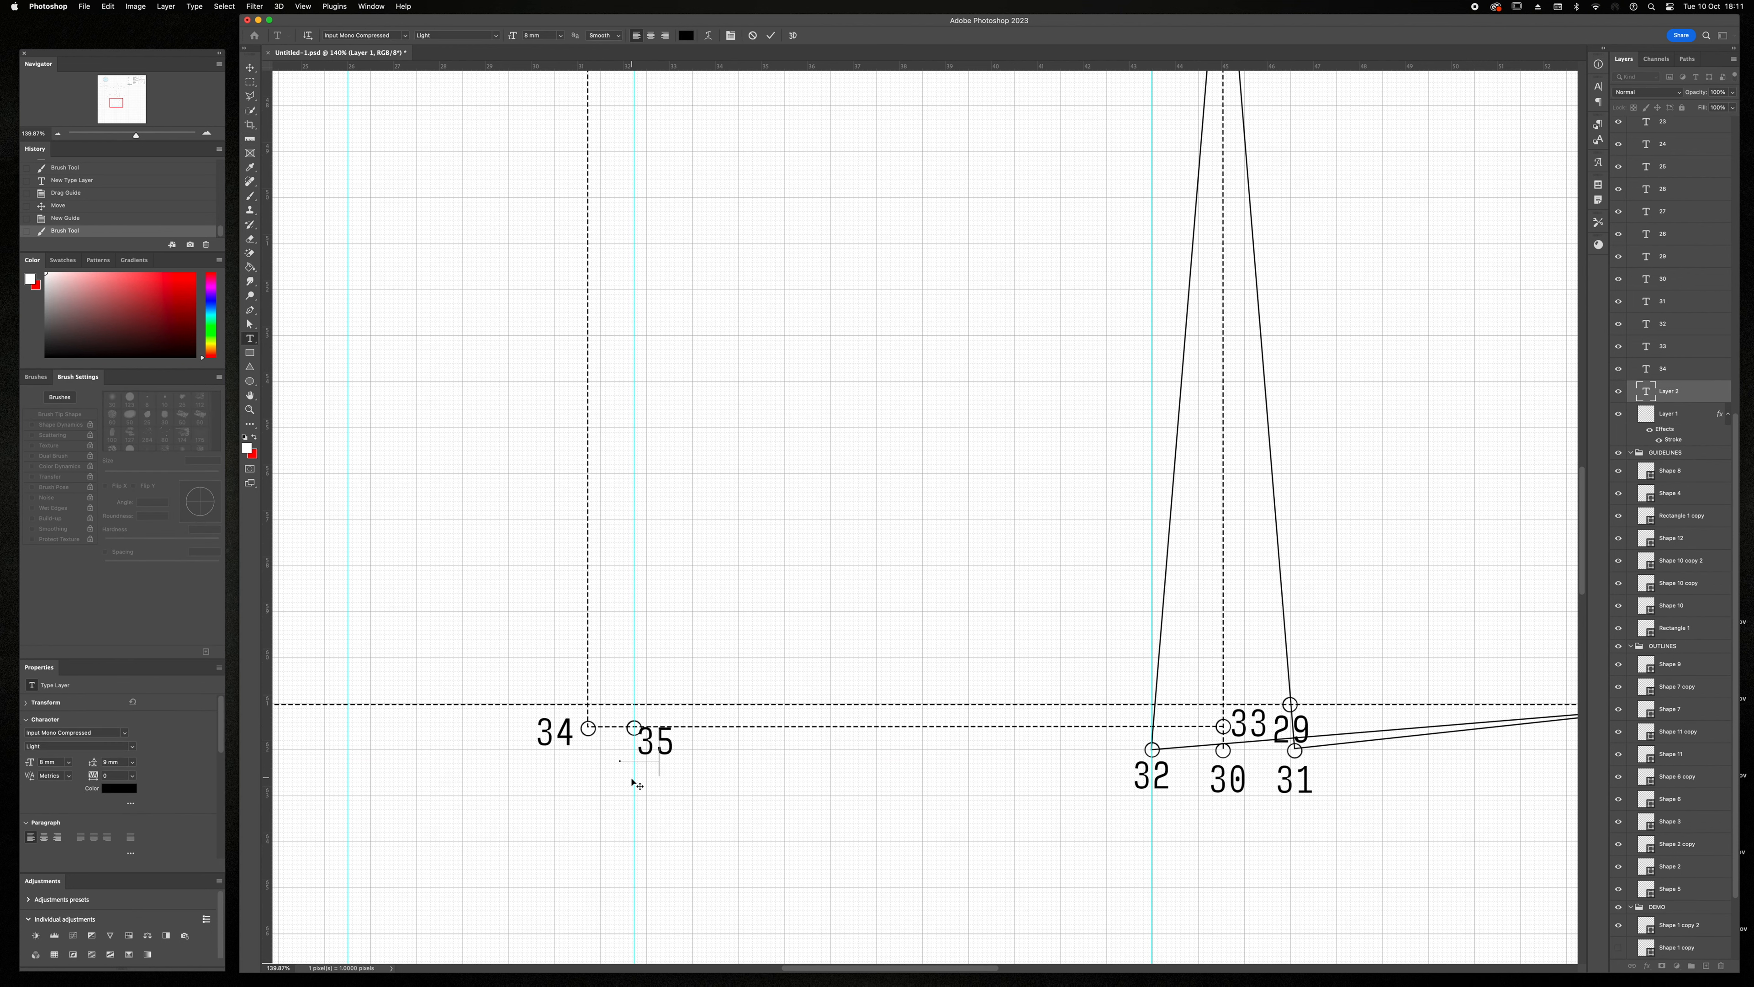
pyautogui.moveTo(640, 786); pyautogui.dragTo(640, 787)
pyautogui.press('super+Return')
# - Reposition the front outline's anchor points so it runs from 32 to 35 and up towards point 8
pyautogui.press('v')
pyautogui.click(1212, 746)
pyautogui.hscroll(4, 1210, 748)
pyautogui.press('a')
pyautogui.moveTo(1465, 704); pyautogui.dragTo(396, 727)
pyautogui.scroll(-4, 728, 539)
pyautogui.scroll(8, 728, 540)
pyautogui.moveTo(896, 660); pyautogui.dragTo(481, 660)
pyautogui.scroll(5, 556, 684)
pyautogui.moveTo(1015, 104); pyautogui.dragTo(427, 778)
pyautogui.scroll(5, 439, 795)
pyautogui.scroll(-4, 464, 803)
pyautogui.hscroll(-3, 466, 803)
# - Attach the outline to point 10 and straighten its segments between 10, 8 and 35
pyautogui.moveTo(525, 929); pyautogui.dragTo(566, 643)
pyautogui.moveTo(557, 535); pyautogui.dragTo(668, 512)
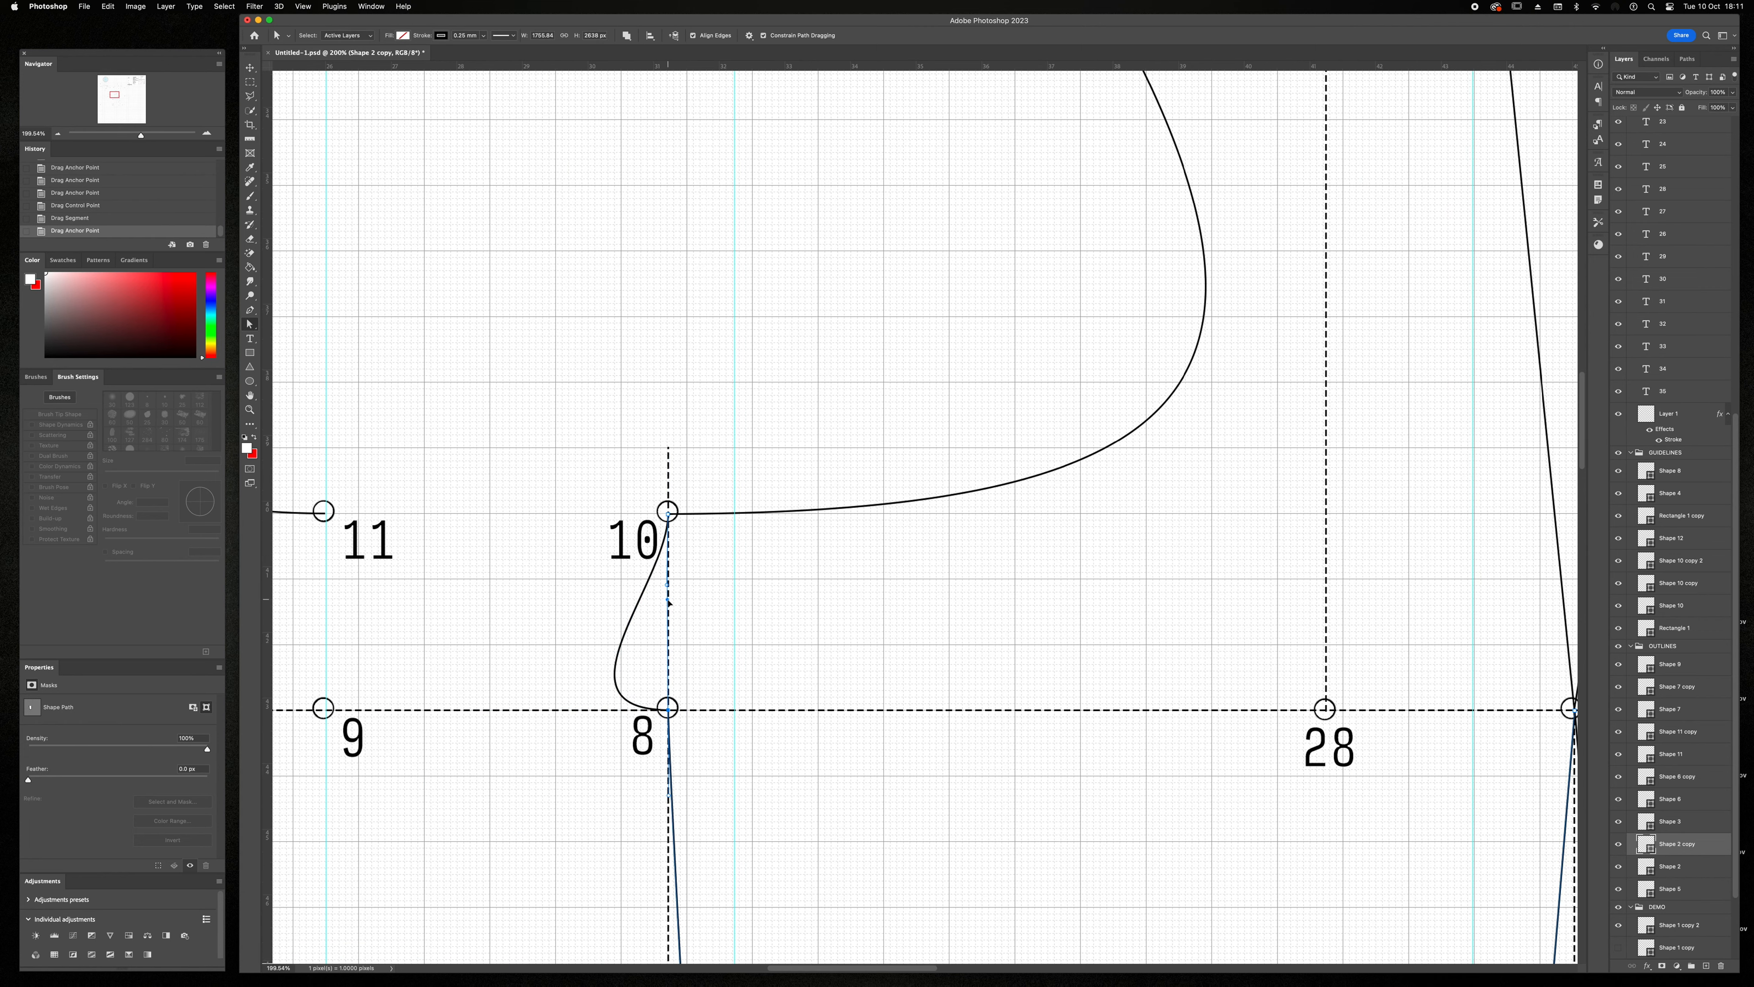
pyautogui.moveTo(667, 580); pyautogui.dragTo(668, 580)
pyautogui.moveTo(668, 795); pyautogui.dragTo(670, 720)
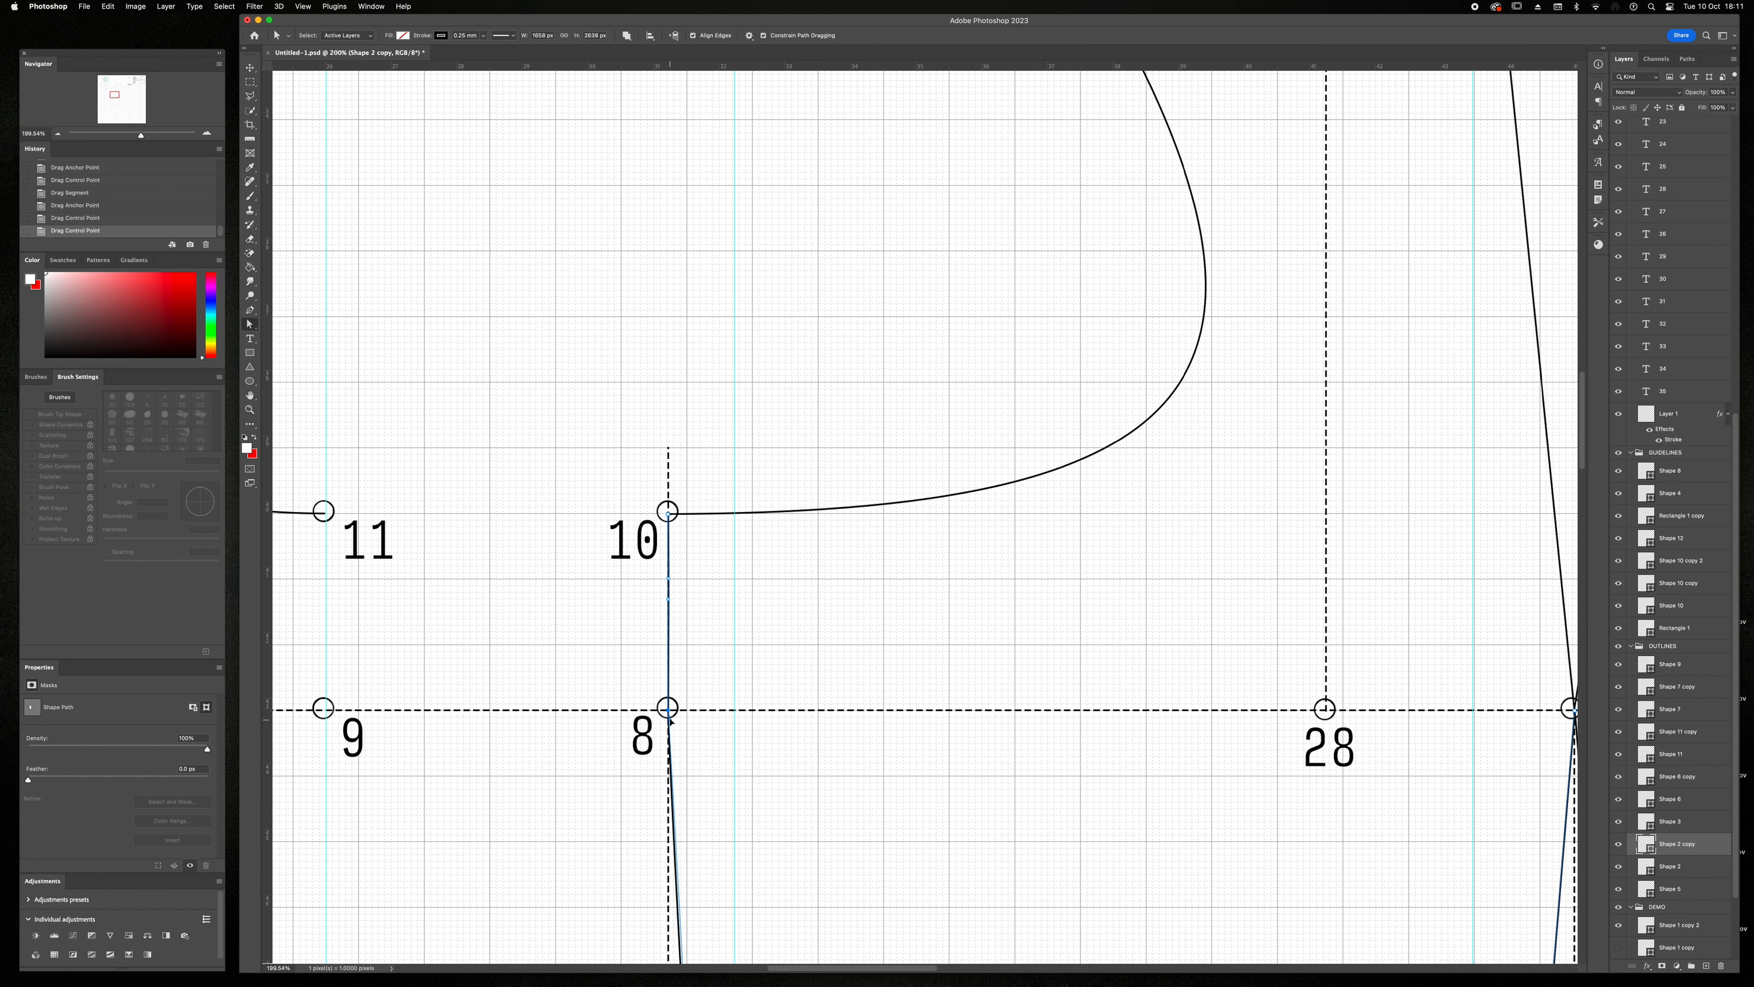
# - Delete the vertical guides through points 35 and 32
pyautogui.click(719, 754)
pyautogui.scroll(-10, 720, 754)
pyautogui.press('v')
pyautogui.click(883, 431)
pyautogui.press('Delete')
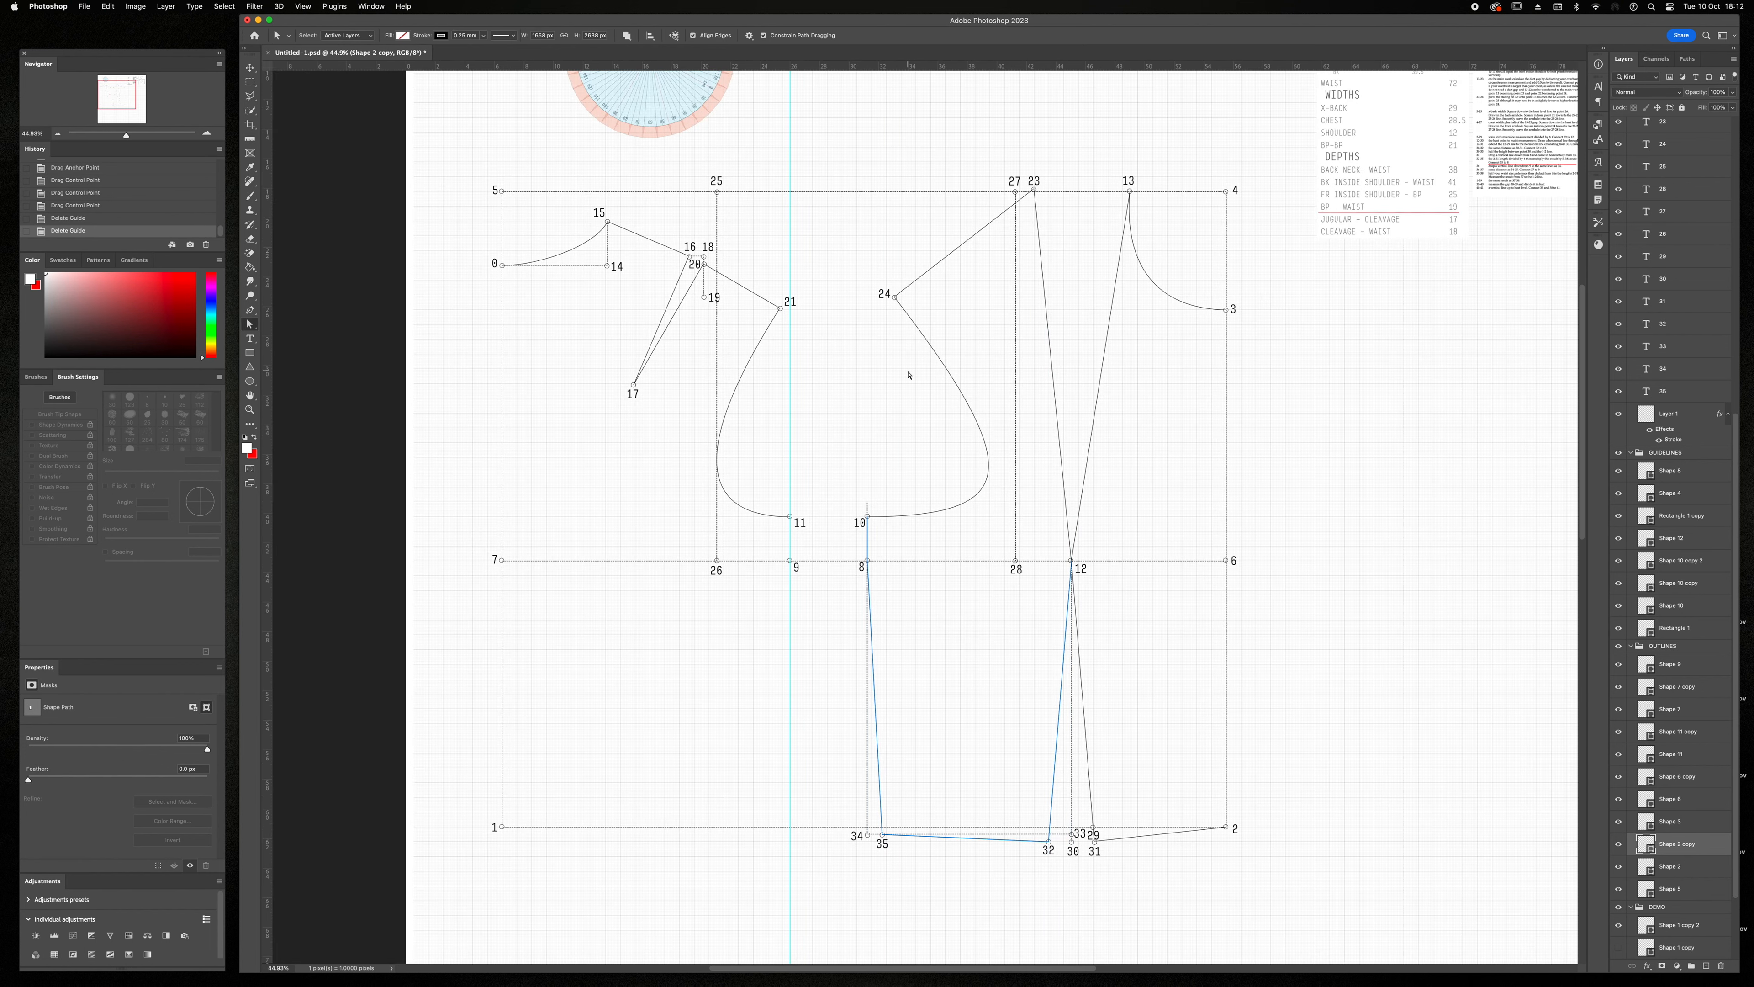
# - Move the red underline in the written instructions beneath the 36-37 line
pyautogui.hscroll(5, 849, 373)
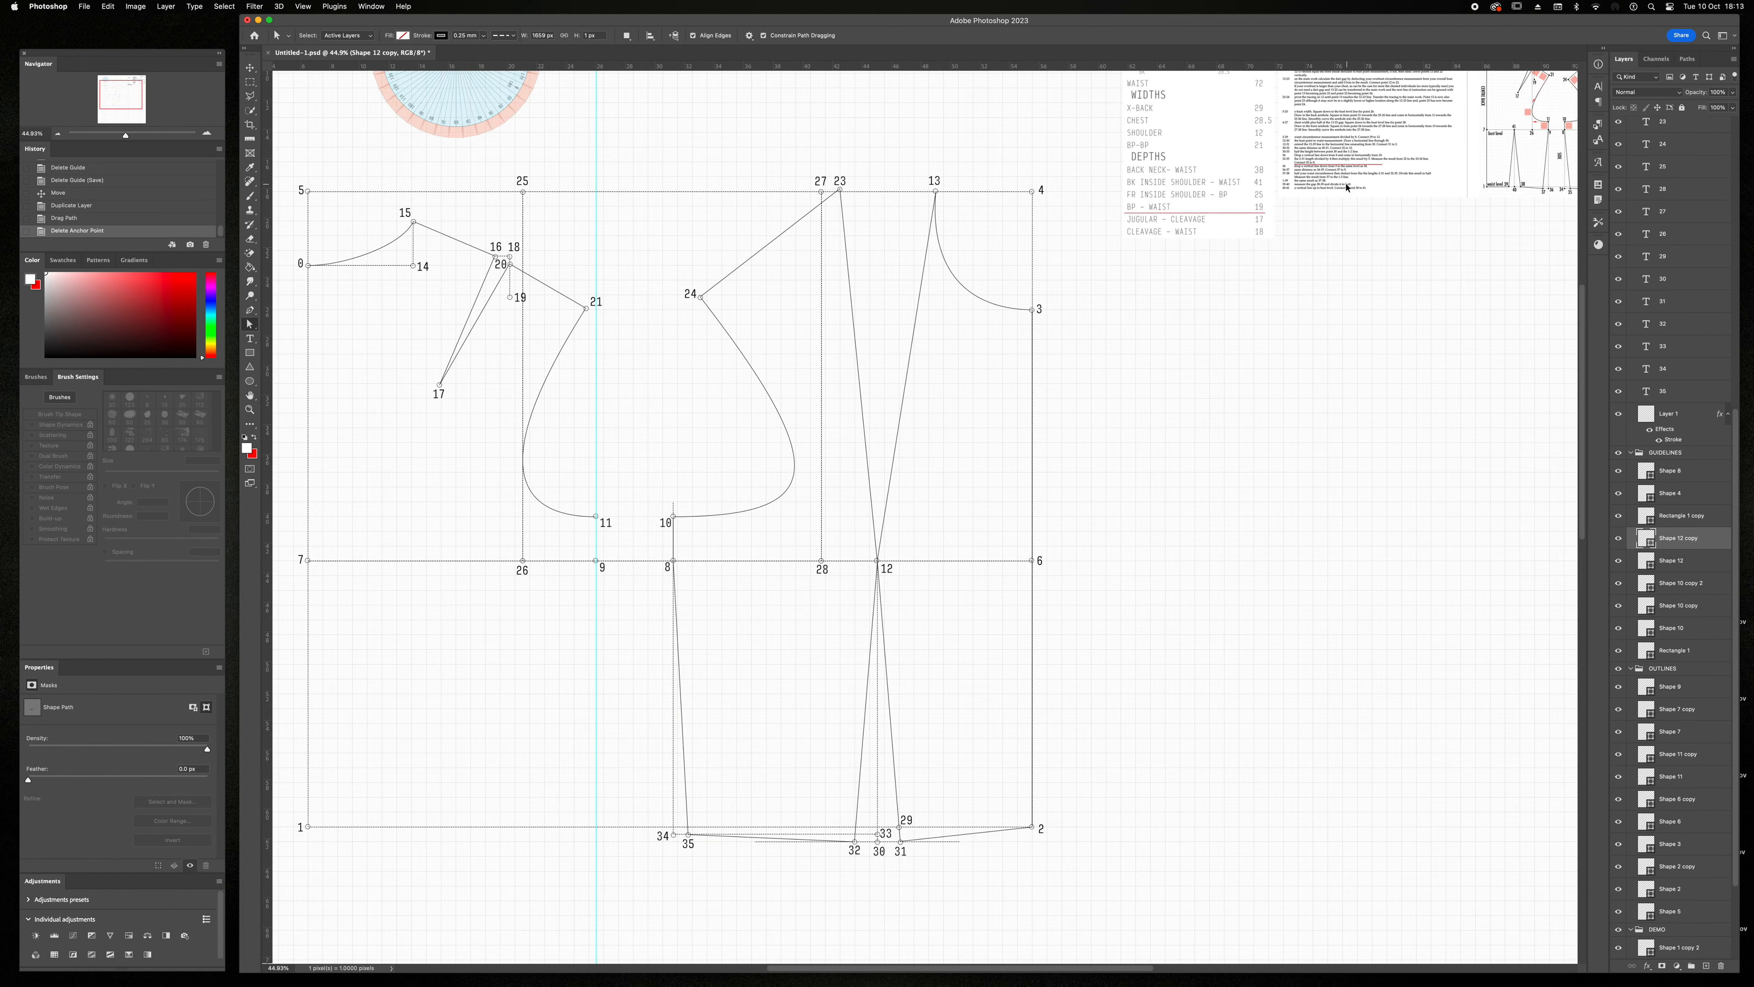
pyautogui.scroll(10, 1347, 189)
pyautogui.scroll(5, 1347, 189)
pyautogui.scroll(-2, 889, 355)
pyautogui.hscroll(4, 890, 355)
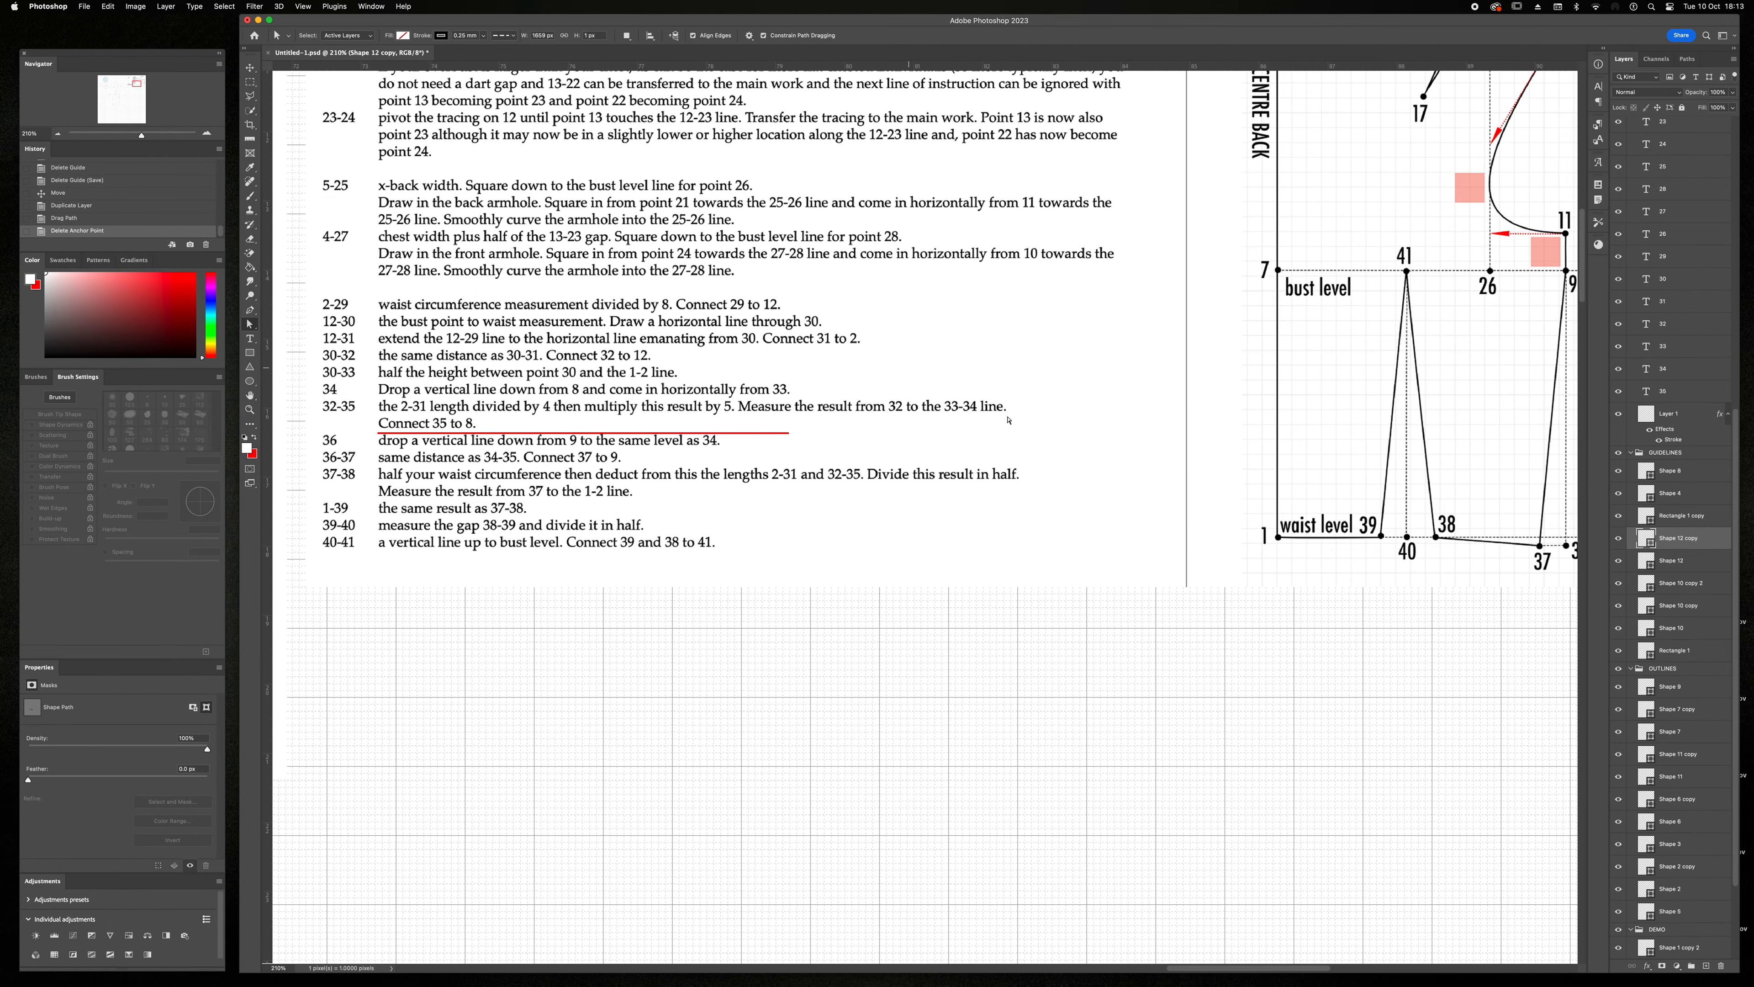
pyautogui.press('v')
pyautogui.moveTo(687, 434); pyautogui.dragTo(684, 468)
# - Duplicate the layer of the dashed guideline that drops from point 8 and runs to 33
pyautogui.hscroll(-10, 413, 561)
pyautogui.hscroll(4, 413, 561)
pyautogui.hscroll(-20, 413, 561)
pyautogui.scroll(-15, 413, 561)
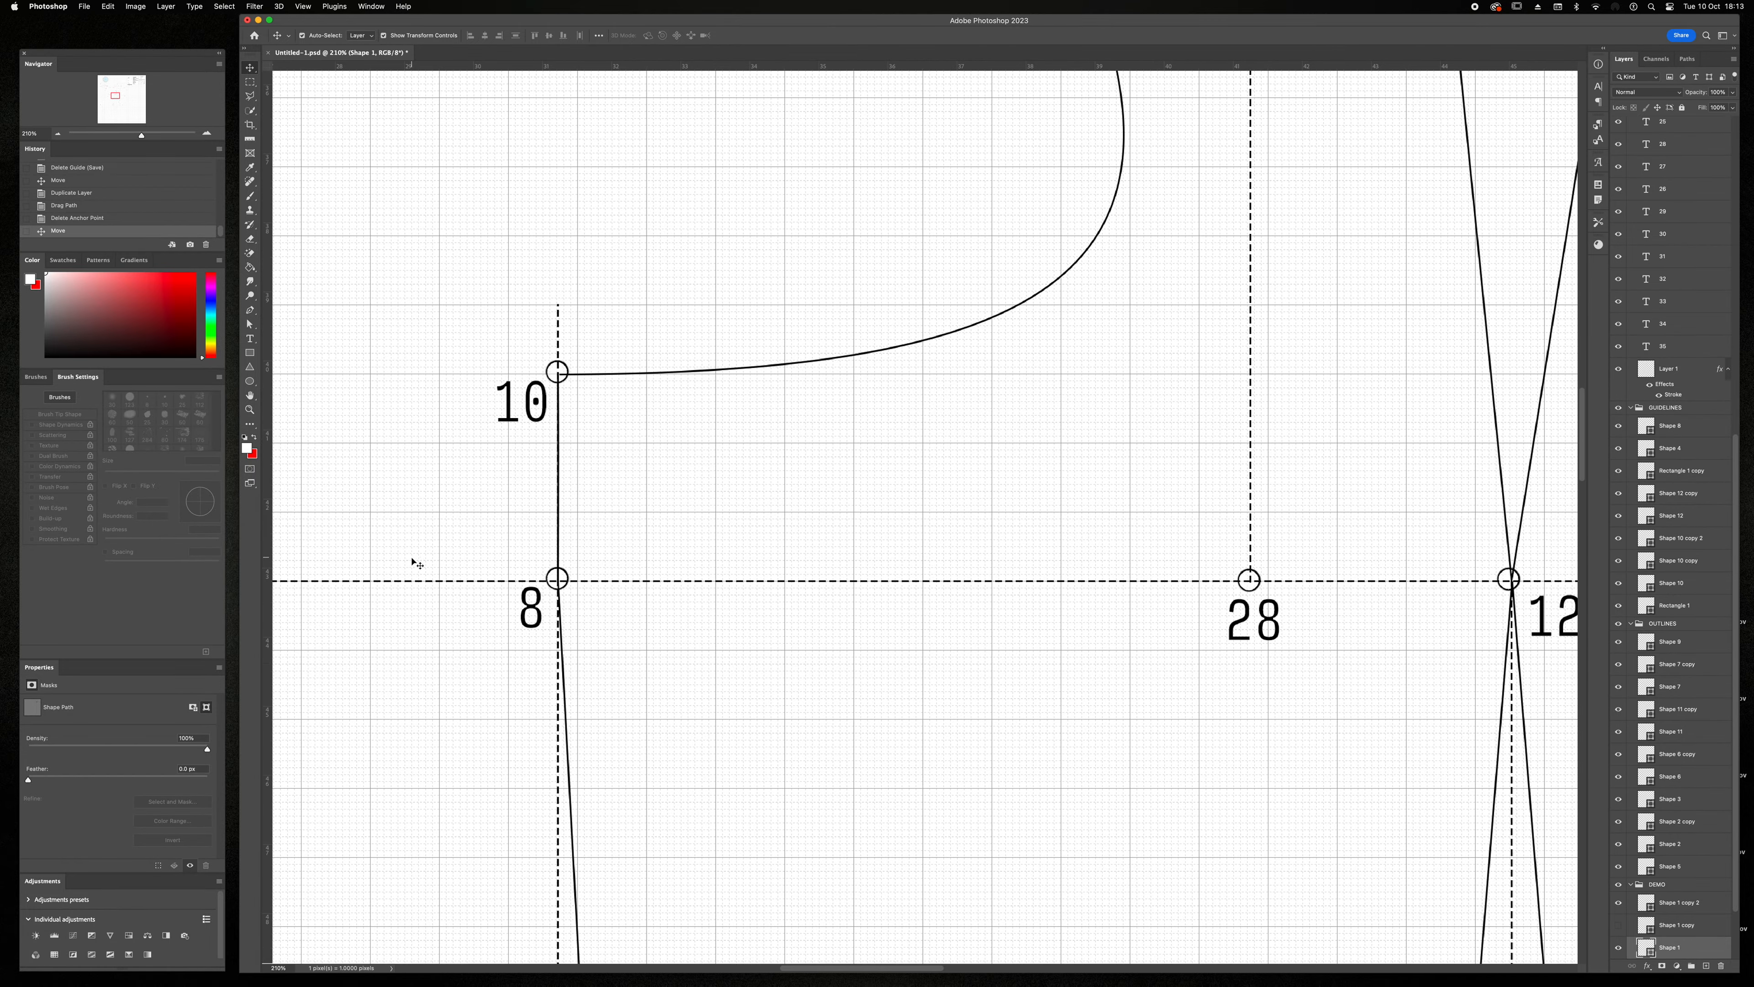
pyautogui.click(559, 665)
pyautogui.click(1680, 517)
pyautogui.moveTo(1661, 946); pyautogui.dragTo(1706, 965)
pyautogui.hscroll(-4, 355, 482)
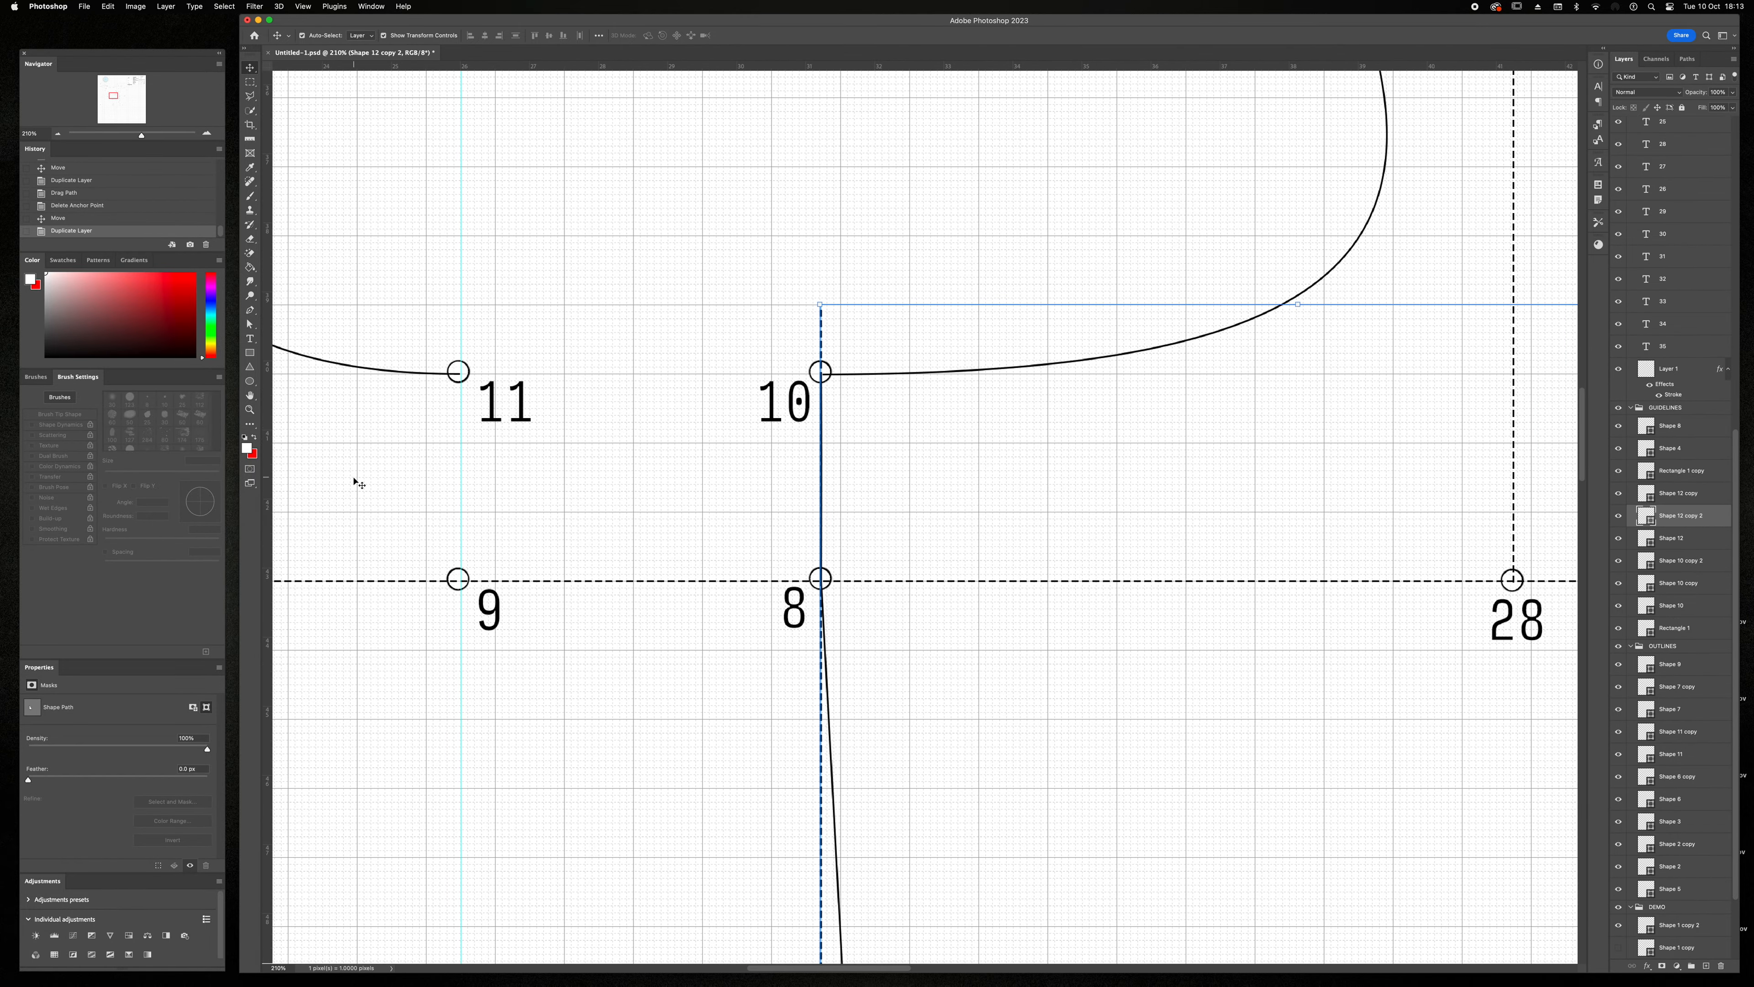
# - Move the duplicate's vertical line onto the guide through point 9 and swing its free end to the back side
pyautogui.moveTo(142, 136); pyautogui.dragTo(133, 137)
pyautogui.scroll(-5, 681, 592)
pyautogui.press('a')
pyautogui.moveTo(694, 181); pyautogui.dragTo(898, 290)
pyautogui.scroll(-5, 898, 622)
pyautogui.moveTo(781, 781); pyautogui.dragTo(976, 901)
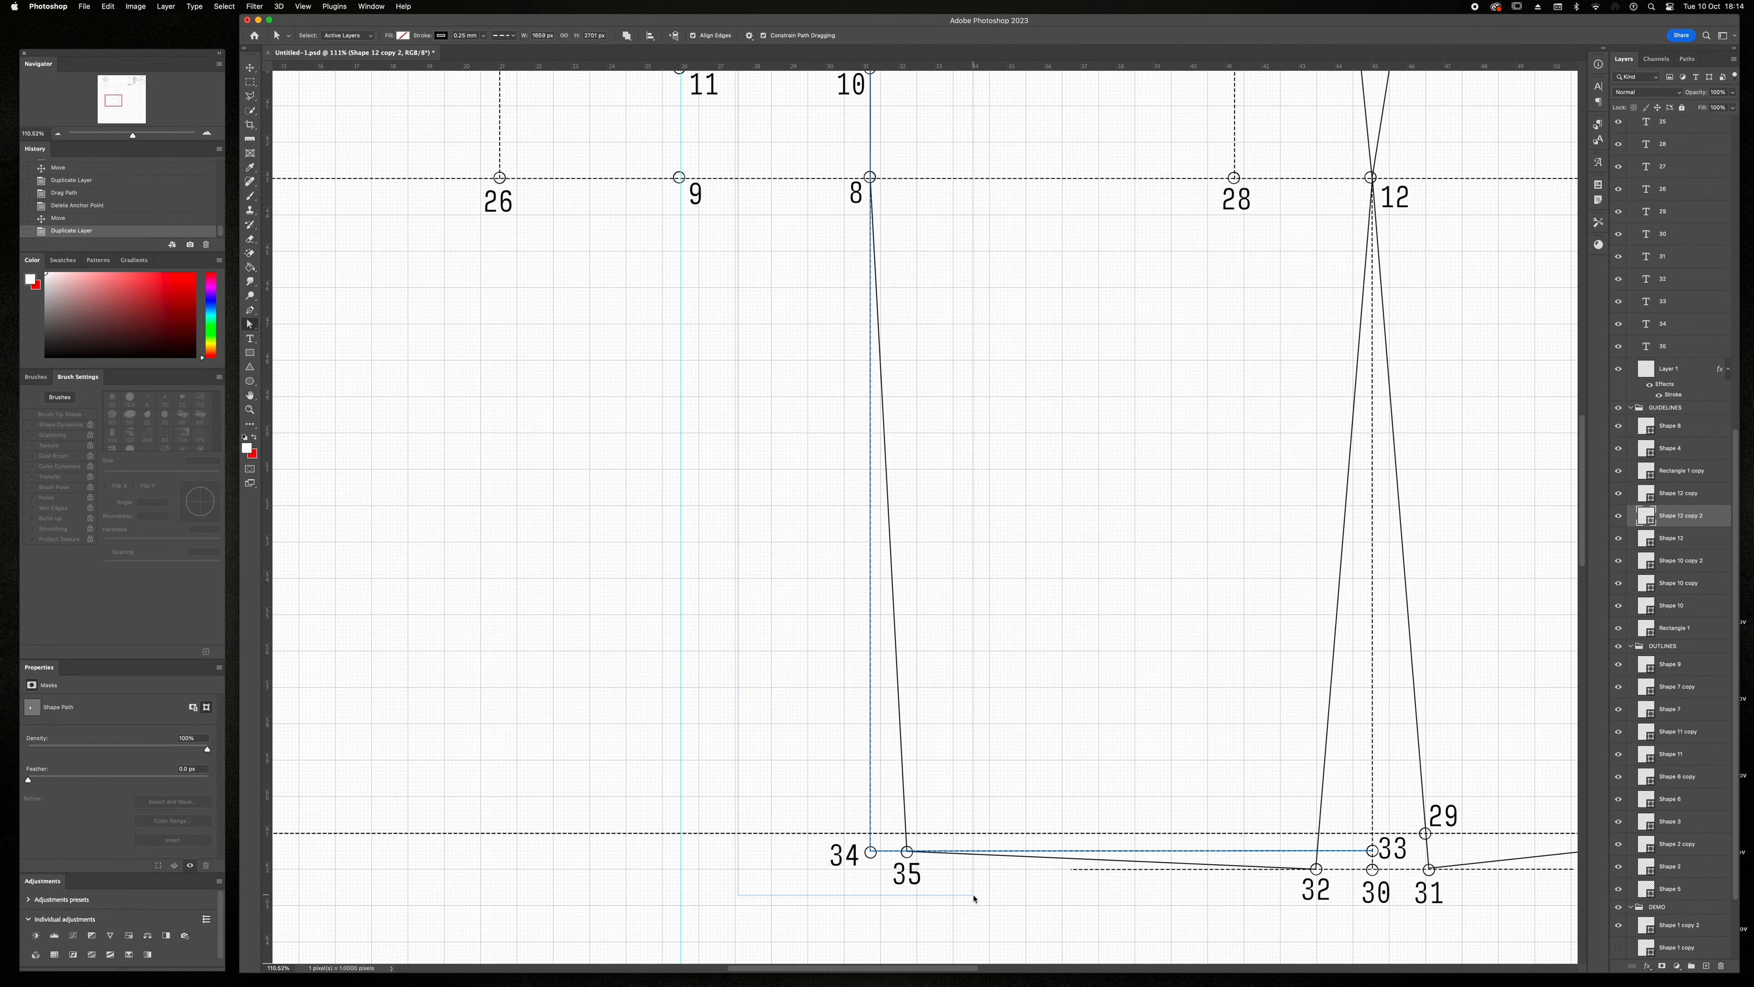
pyautogui.scroll(2, 975, 898)
pyautogui.press('Right')
pyautogui.moveTo(871, 751); pyautogui.dragTo(682, 750)
pyautogui.moveTo(1373, 919); pyautogui.dragTo(502, 797)
# - Measure 34-35, place a vertical guide the same distance on the back side of the line below 9 and end the horizontal line there
pyautogui.press('i')
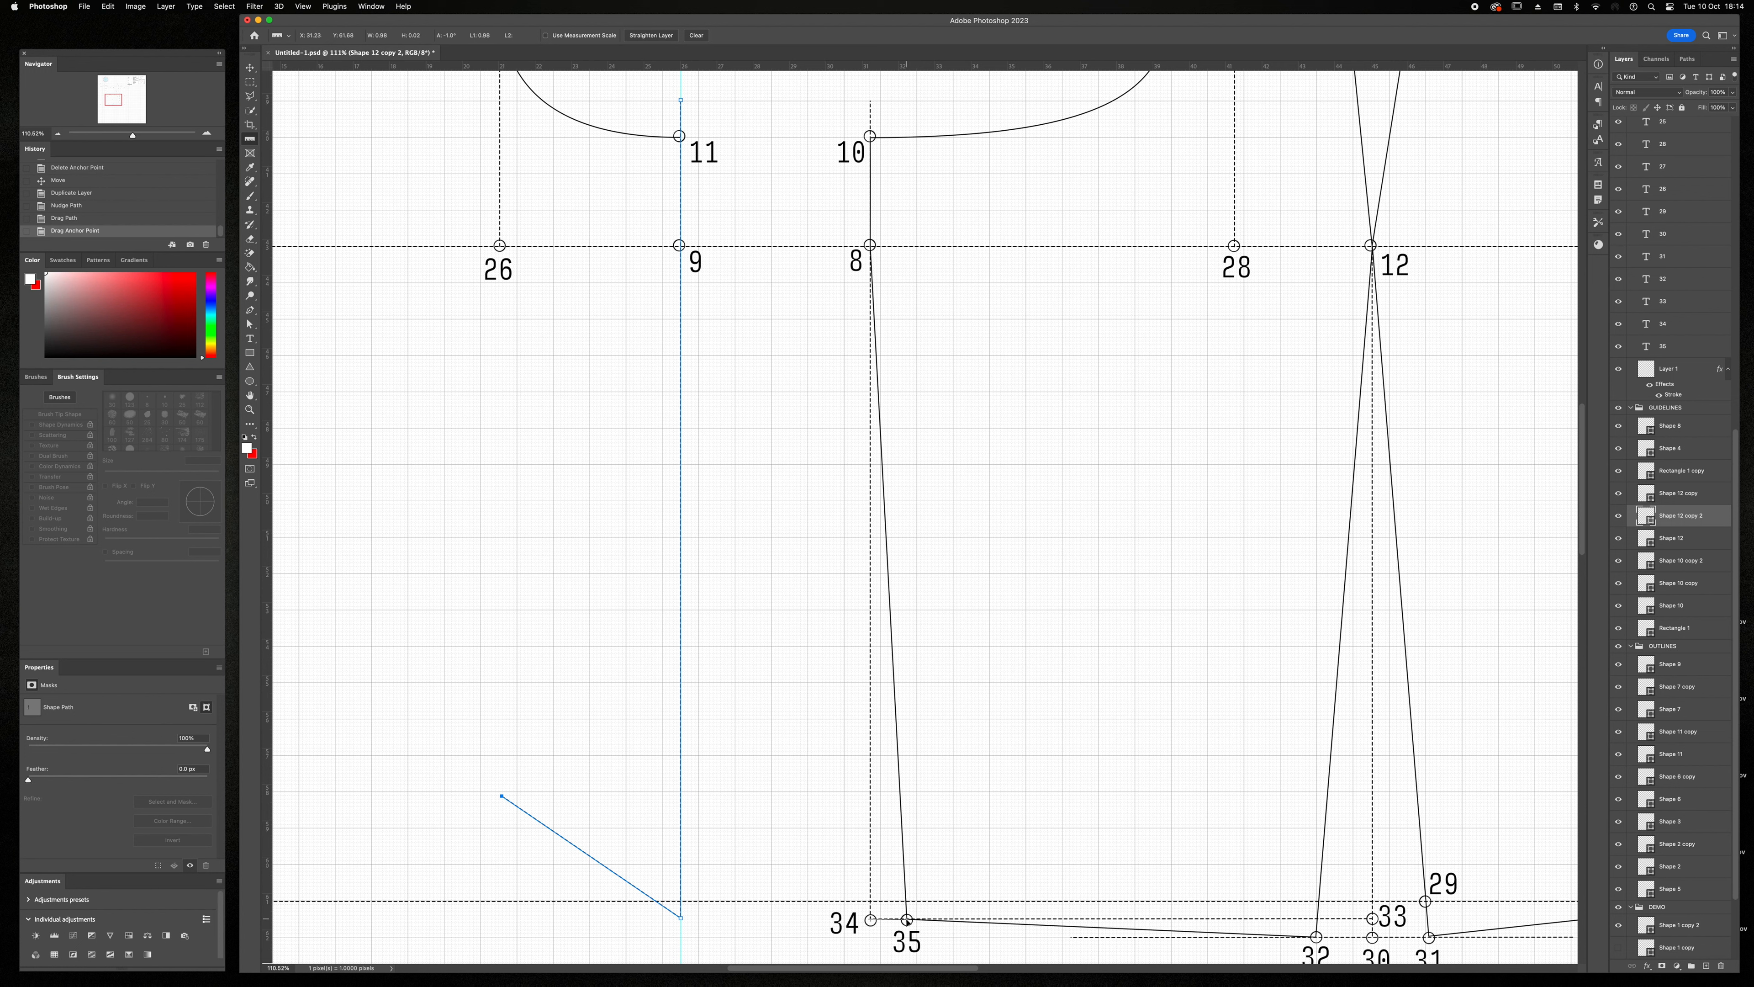
pyautogui.moveTo(268, 916); pyautogui.dragTo(645, 940)
pyautogui.press('a')
pyautogui.moveTo(503, 797); pyautogui.dragTo(560, 883)
pyautogui.moveTo(644, 918); pyautogui.dragTo(644, 918)
# - Stamp point circles at both ends of the short horizontal line and label the one directly below 9 as 36
pyautogui.press('v')
pyautogui.click(871, 921)
pyautogui.press('b')
pyautogui.press('t')
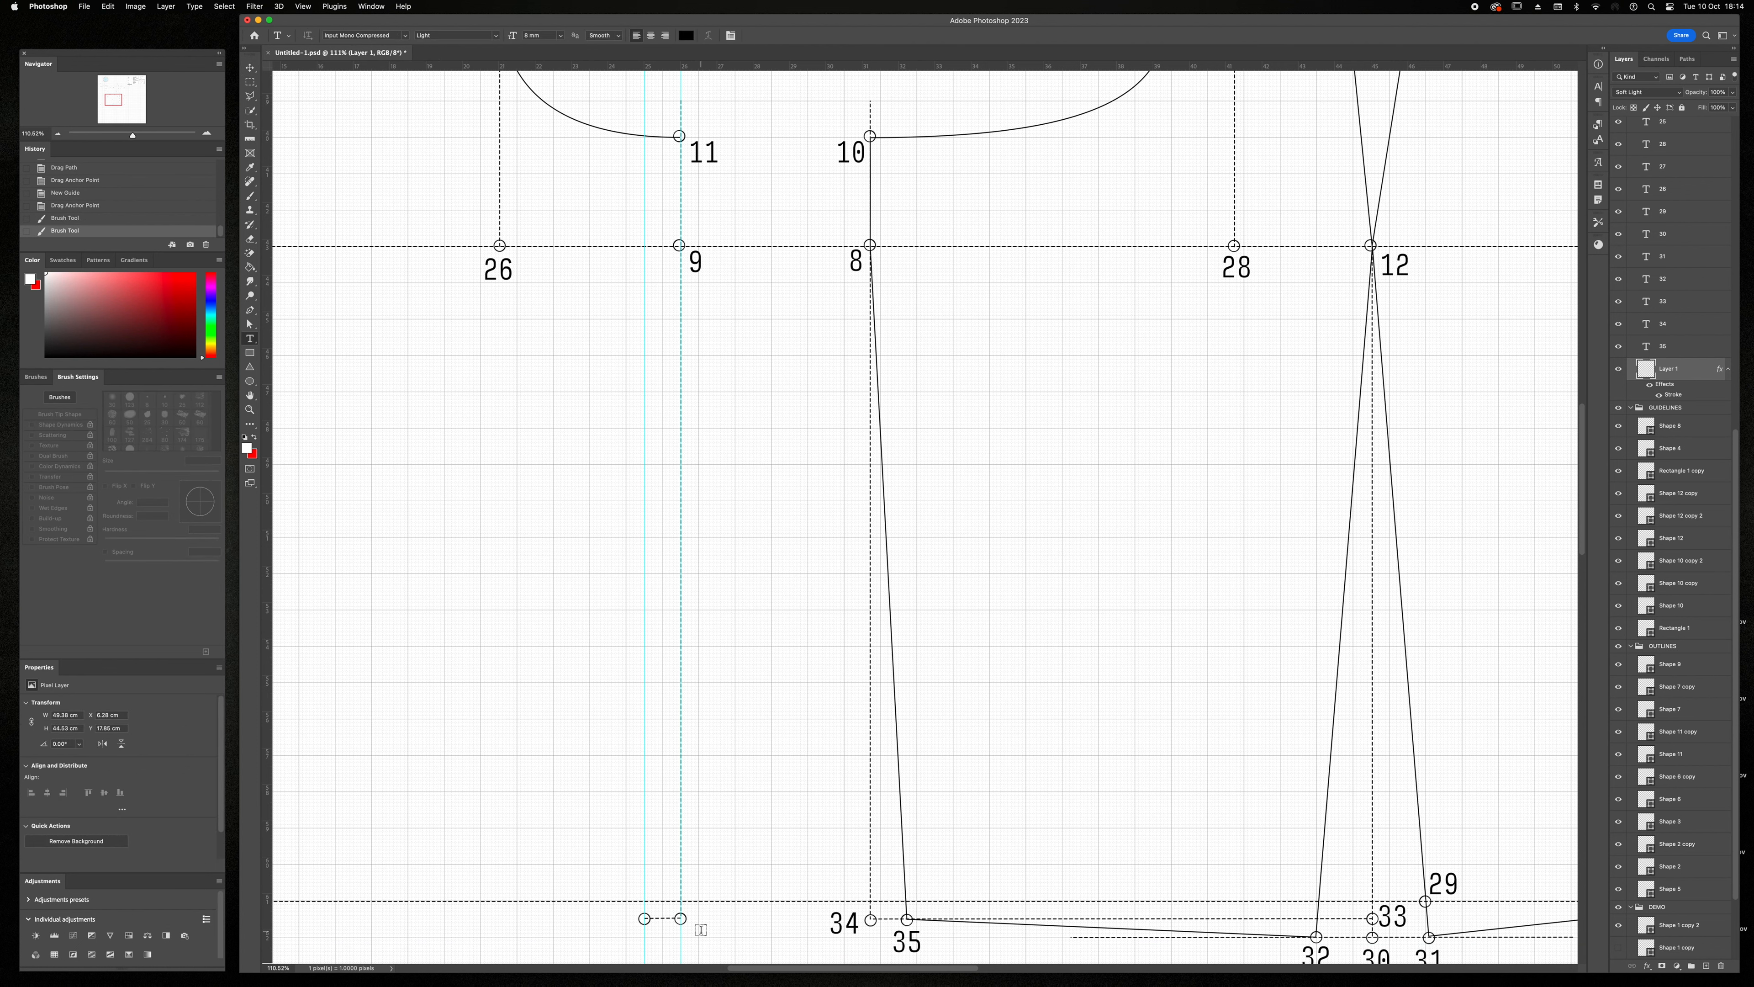
pyautogui.click(700, 928)
pyautogui.write('36')
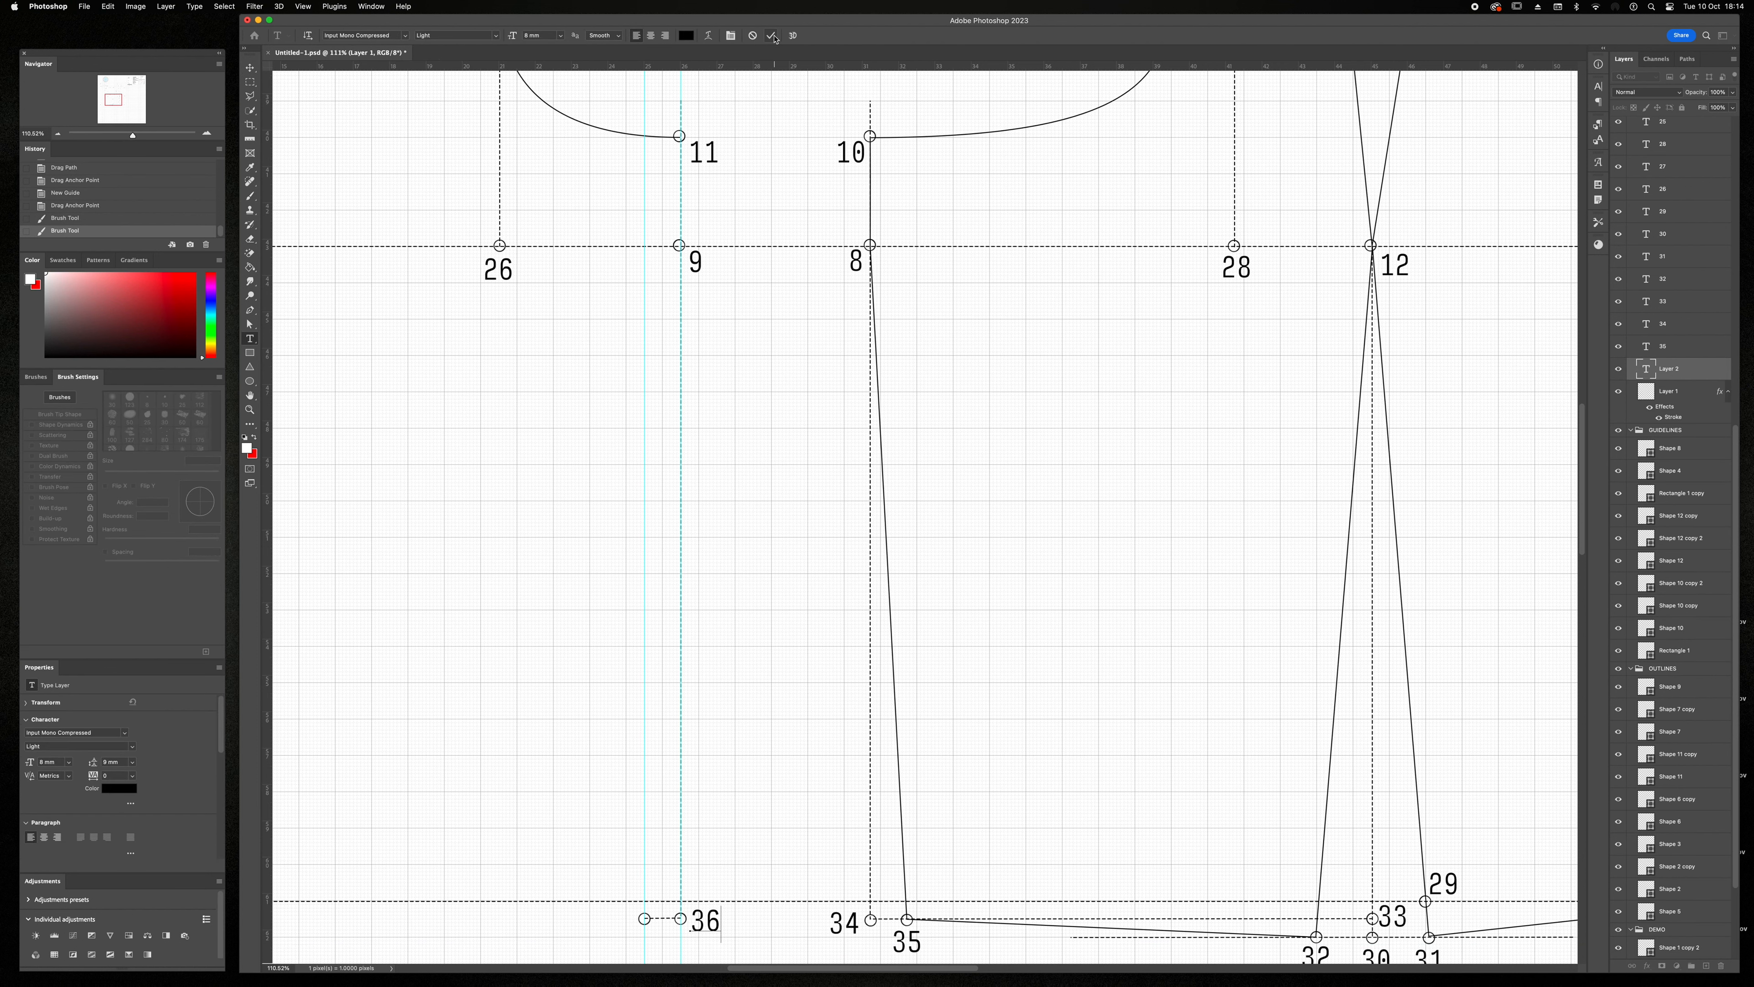
pyautogui.click(771, 35)
# - Label the other end of the short line 37 and delete the two vertical guides
pyautogui.scroll(-3, 690, 484)
pyautogui.click(632, 854)
pyautogui.write('37v')
pyautogui.moveTo(680, 560); pyautogui.dragTo(267, 567)
pyautogui.moveTo(645, 588); pyautogui.dragTo(267, 577)
# - Consult instruction 37-38 and move the red underline in the measurements list beneath WAIST
pyautogui.press('t')
pyautogui.scroll(-5, 995, 526)
pyautogui.scroll(8, 623, 691)
pyautogui.scroll(-2, 621, 750)
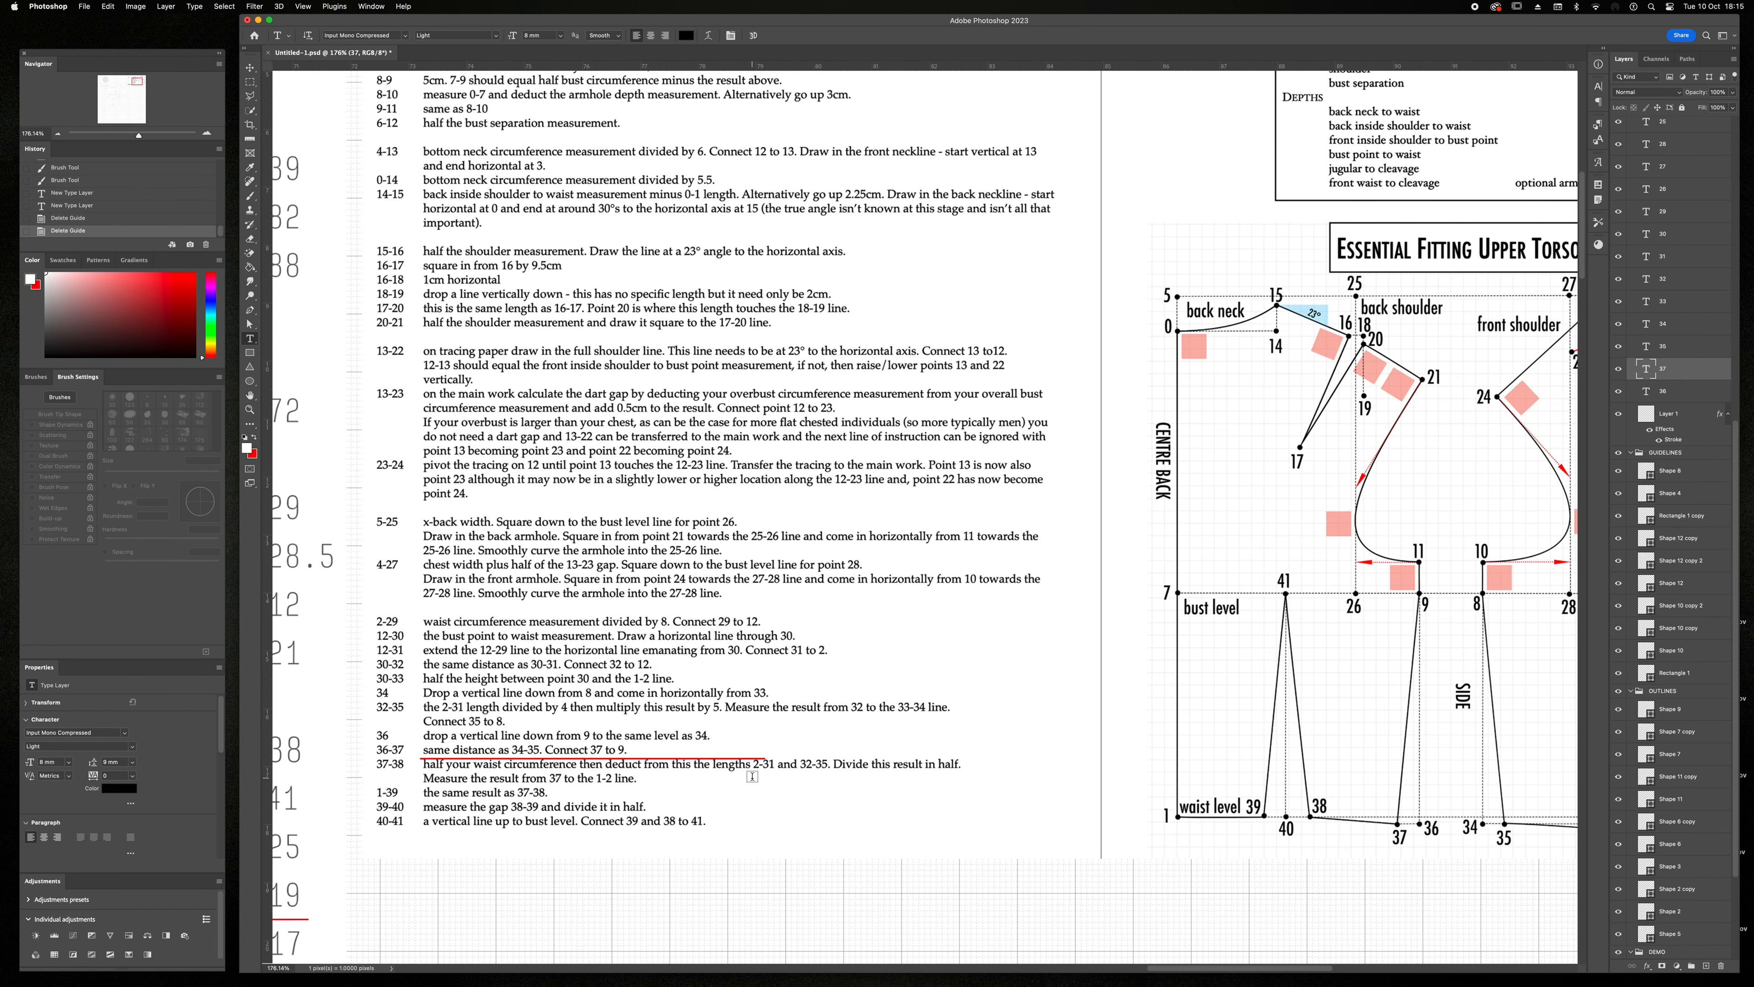
pyautogui.hscroll(5, 752, 777)
pyautogui.hscroll(-20, 754, 777)
pyautogui.scroll(-10, 666, 772)
pyautogui.hscroll(-8, 529, 838)
pyautogui.scroll(-10, 530, 841)
pyautogui.hscroll(11, 529, 841)
pyautogui.scroll(8, 529, 841)
pyautogui.press('v')
pyautogui.moveTo(1003, 388); pyautogui.dragTo(1001, 232)
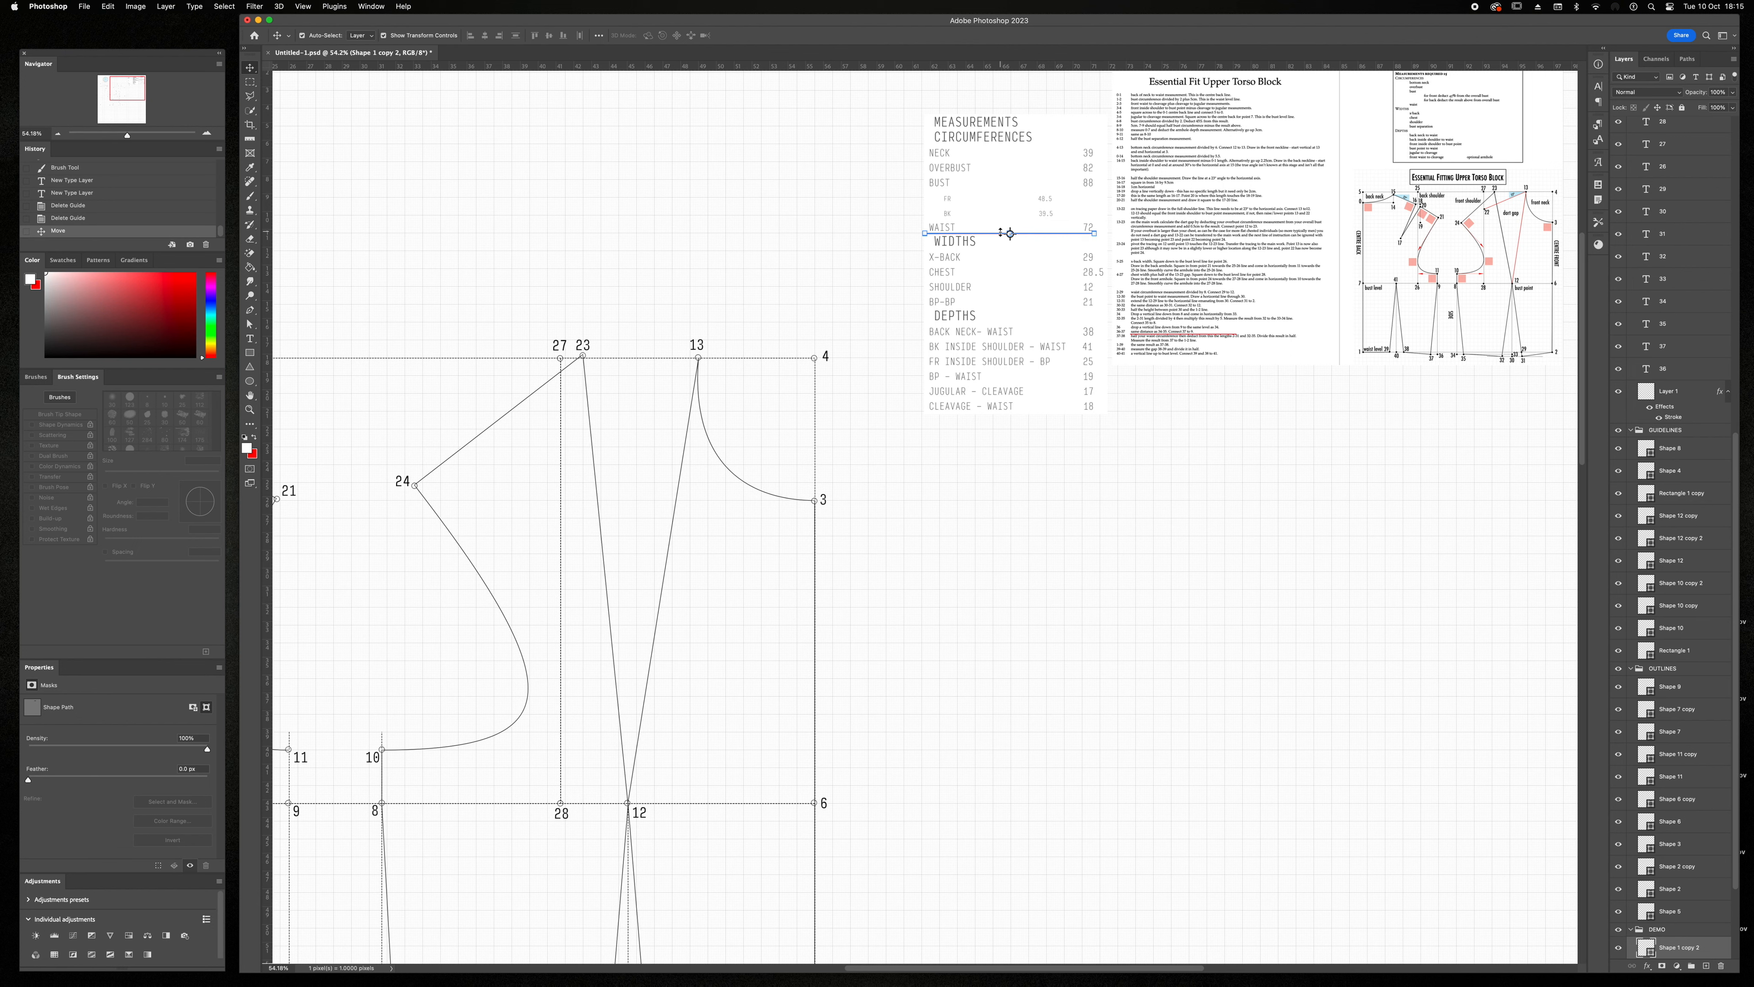
# - Move the instructions' red underline beneath "Measure the result from 37 to the 1-2 line."
pyautogui.hscroll(10, 853, 395)
pyautogui.hscroll(-15, 674, 459)
pyautogui.scroll(-10, 674, 458)
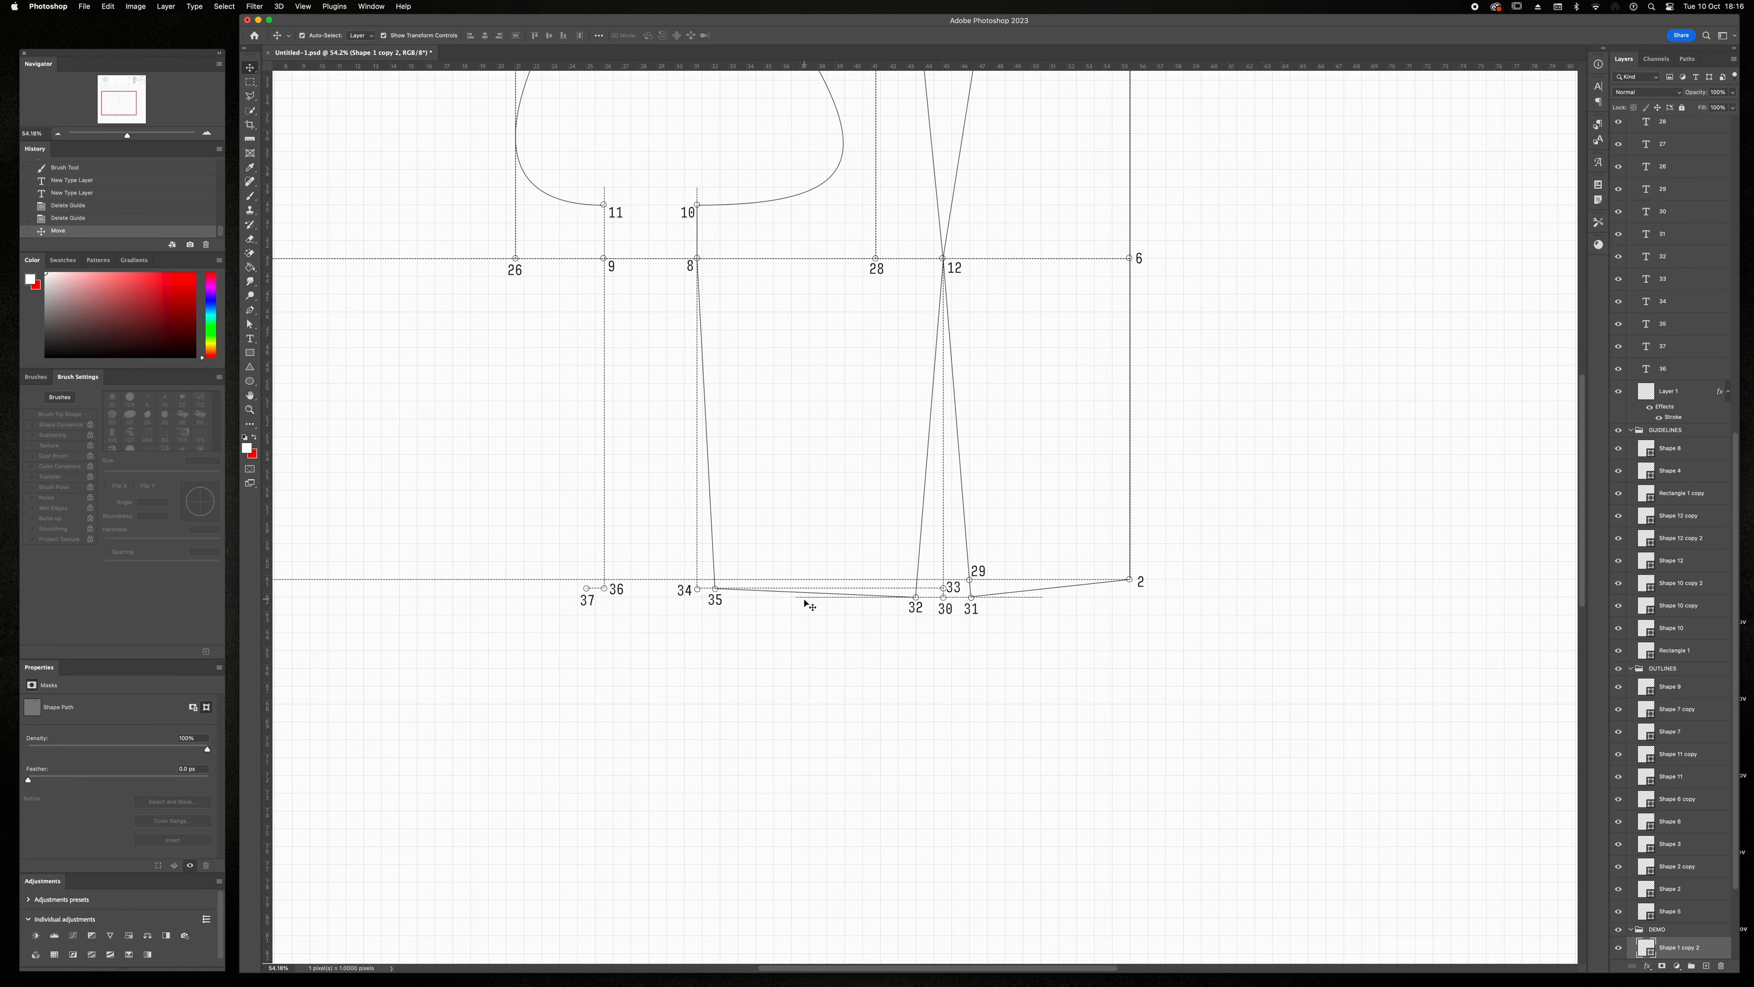
pyautogui.scroll(10, 1100, 345)
pyautogui.scroll(5, 1100, 345)
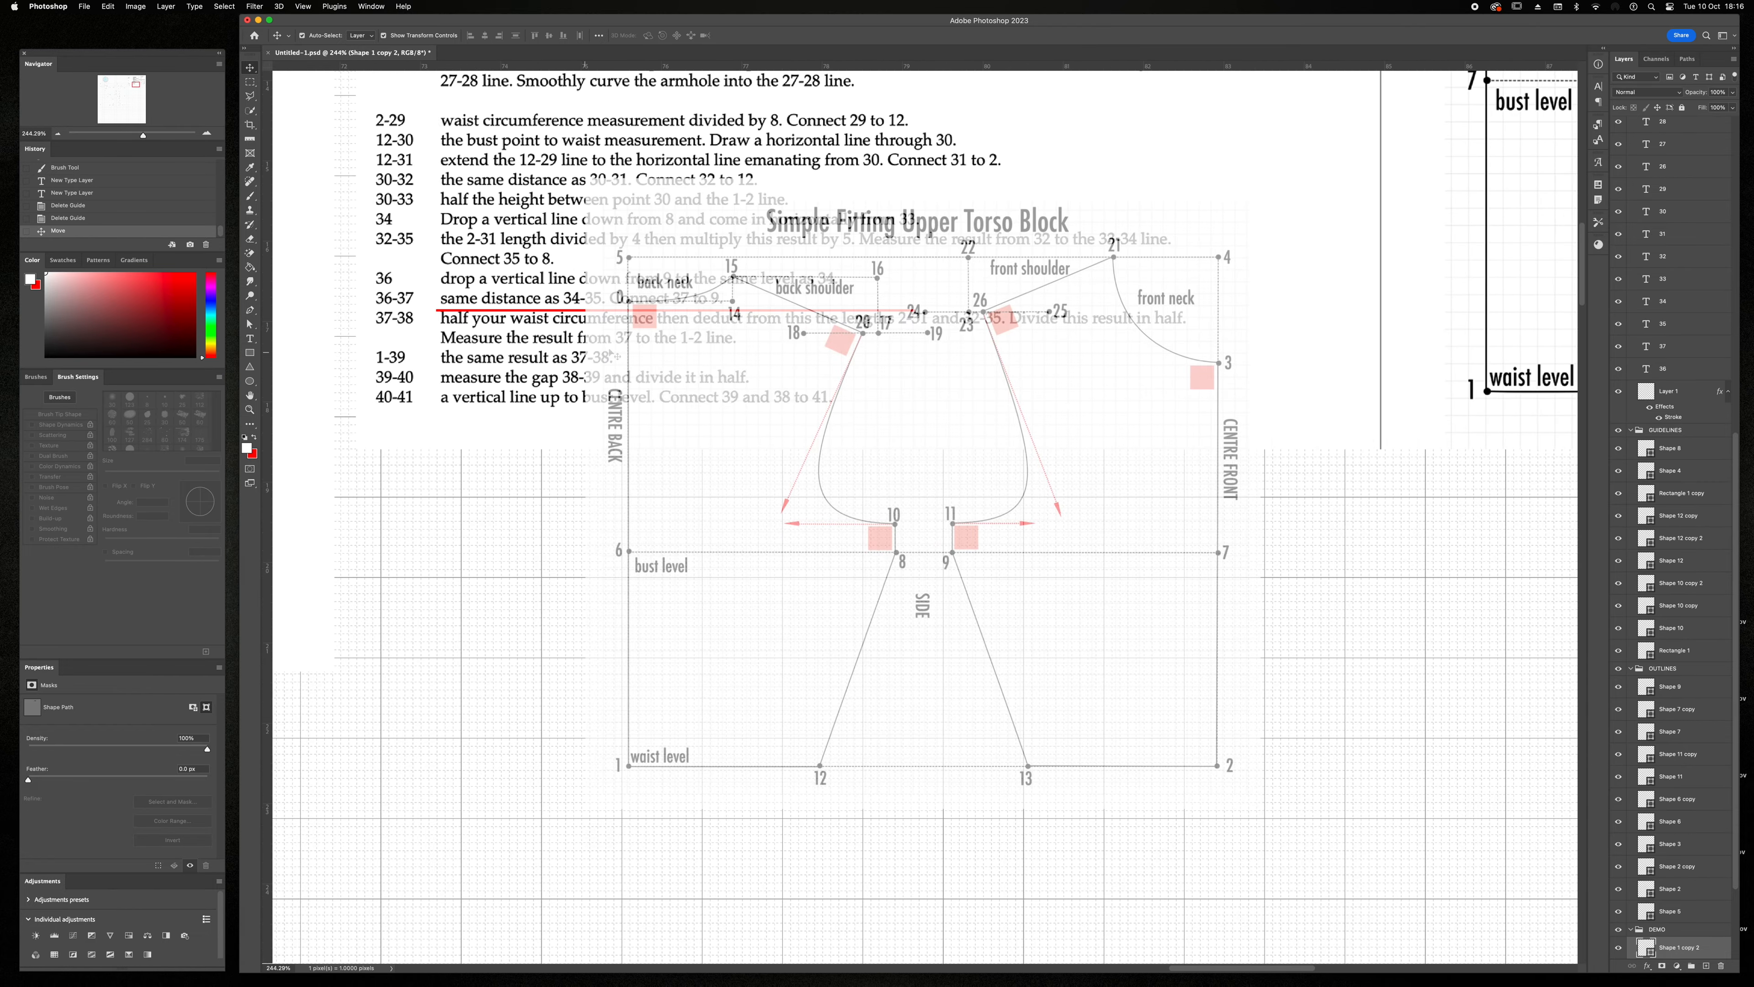
pyautogui.moveTo(711, 348); pyautogui.dragTo(710, 347)
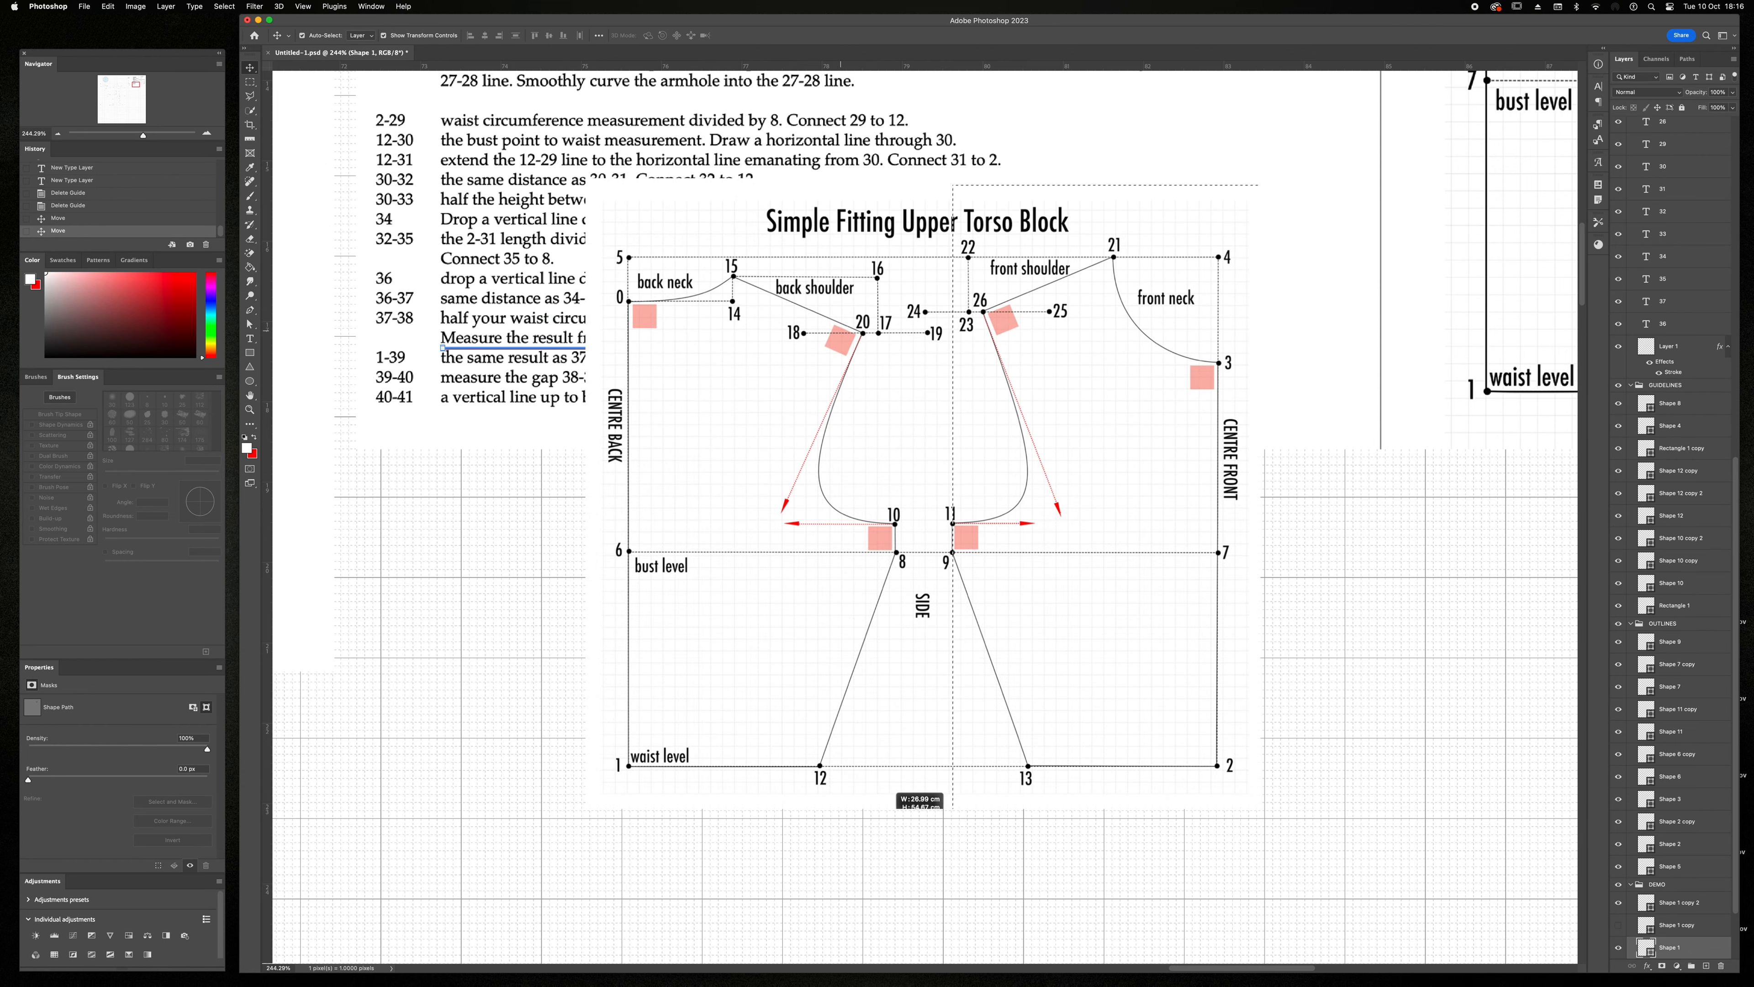
# - Measure about 7.9 cm from 37 to the 1-2 line, mark it with a vertical guide and point circle, and label it 38
pyautogui.hscroll(-20, 480, 439)
pyautogui.scroll(-15, 486, 440)
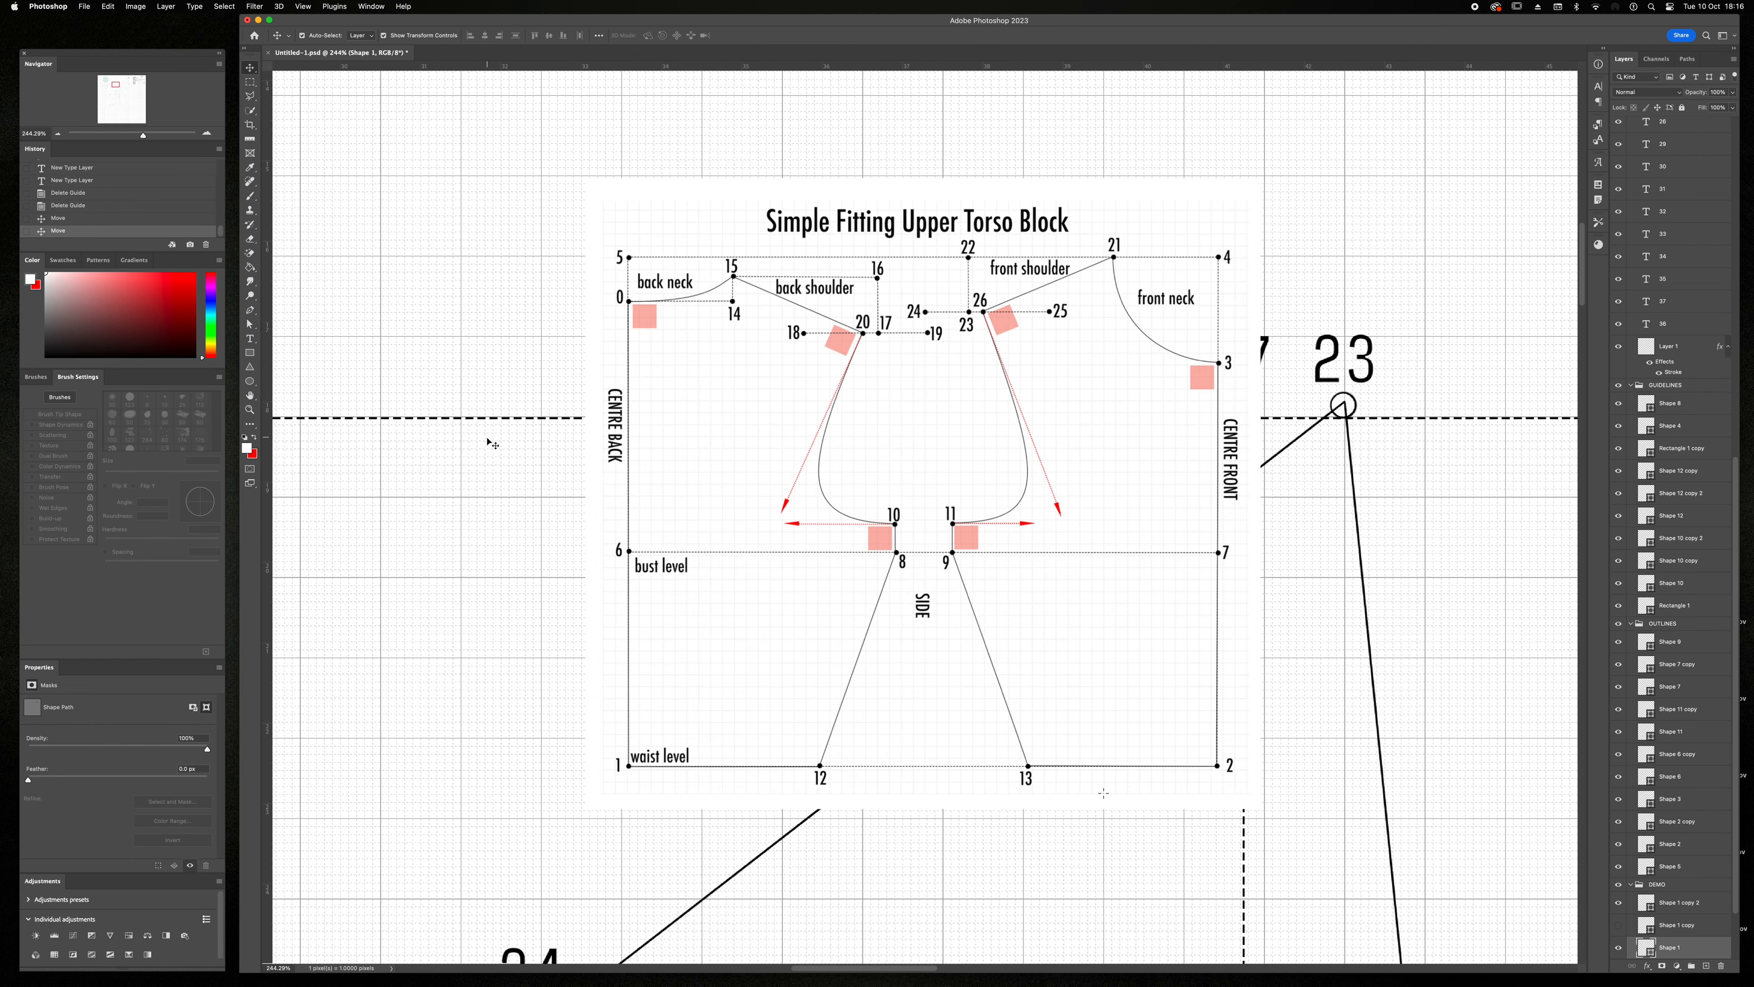
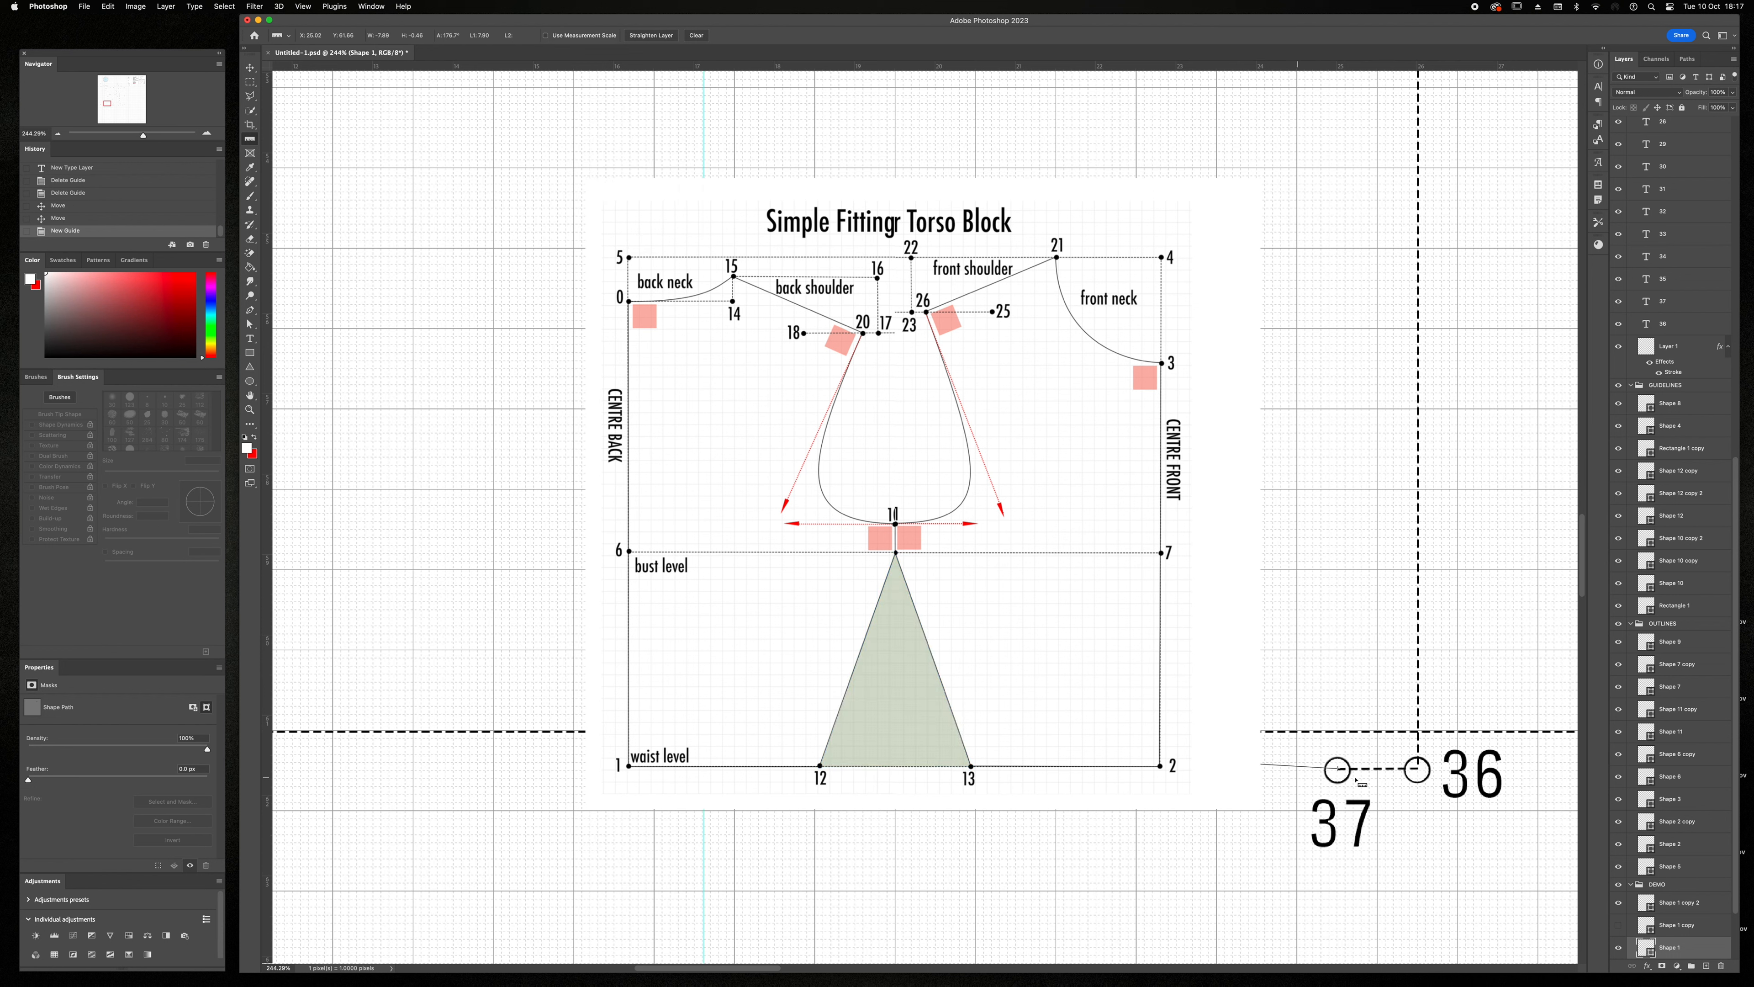
pyautogui.press('t')
pyautogui.click(883, 681)
pyautogui.write('SIDE')
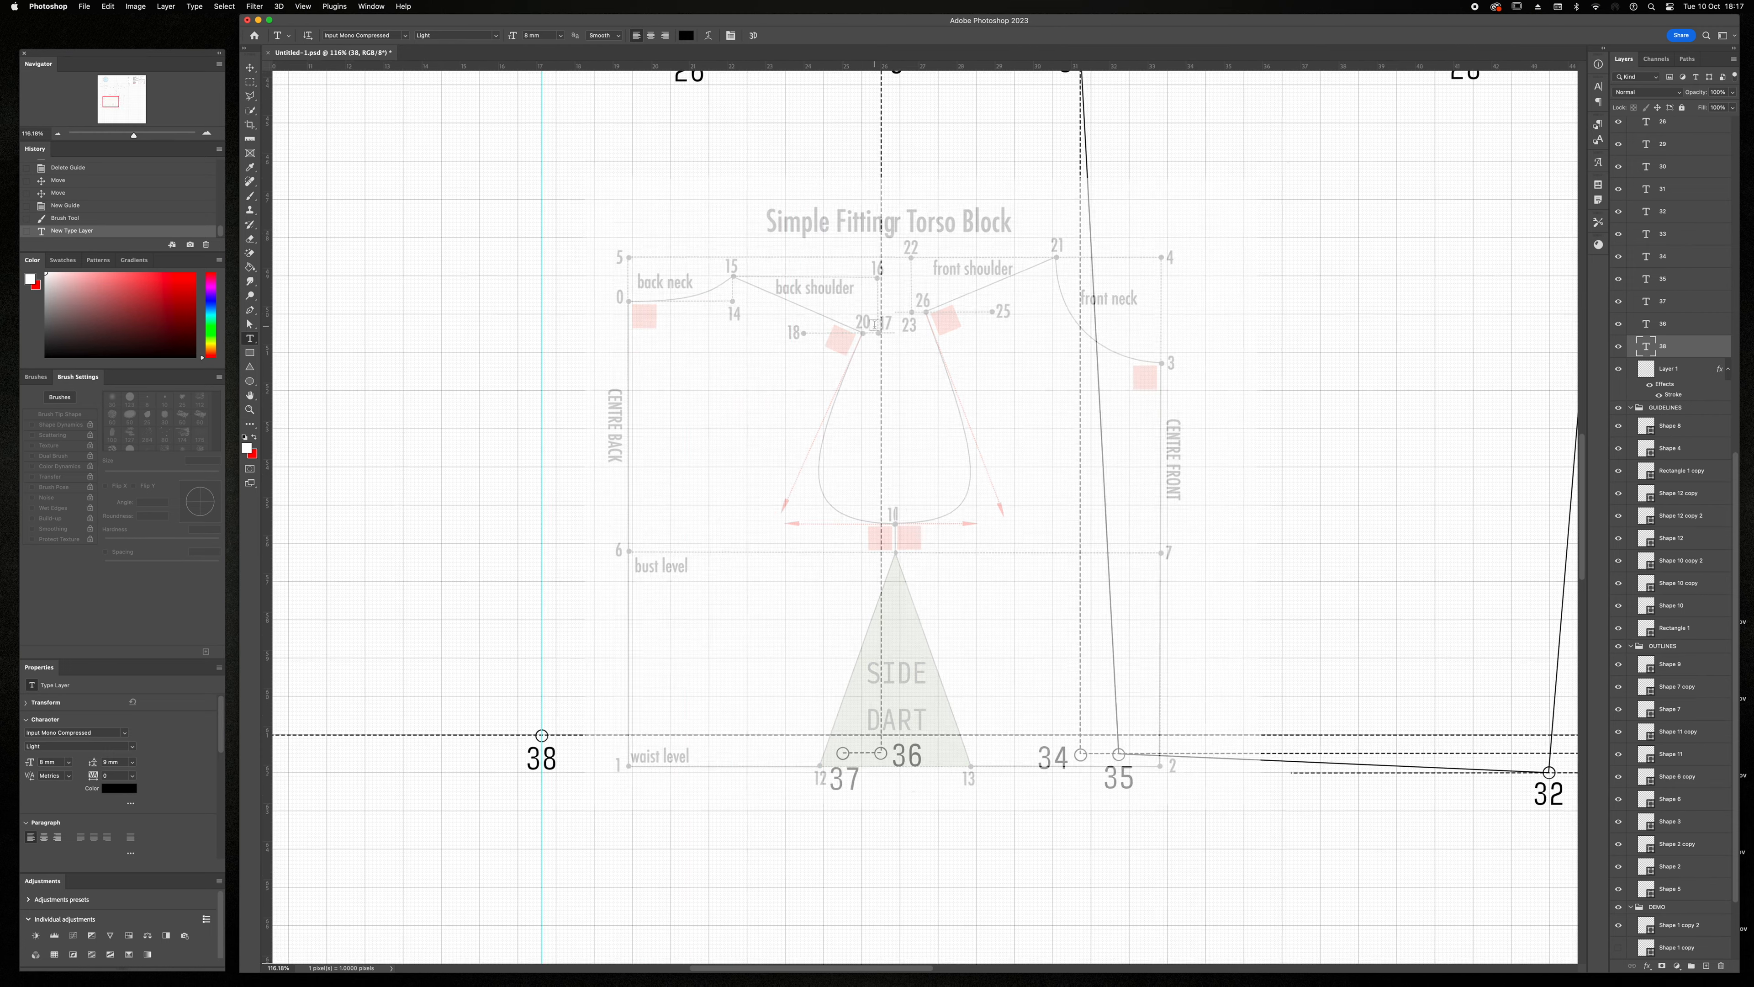
# - Move the red underline in the written instructions beneath the 1-39 line
pyautogui.hscroll(15, 875, 325)
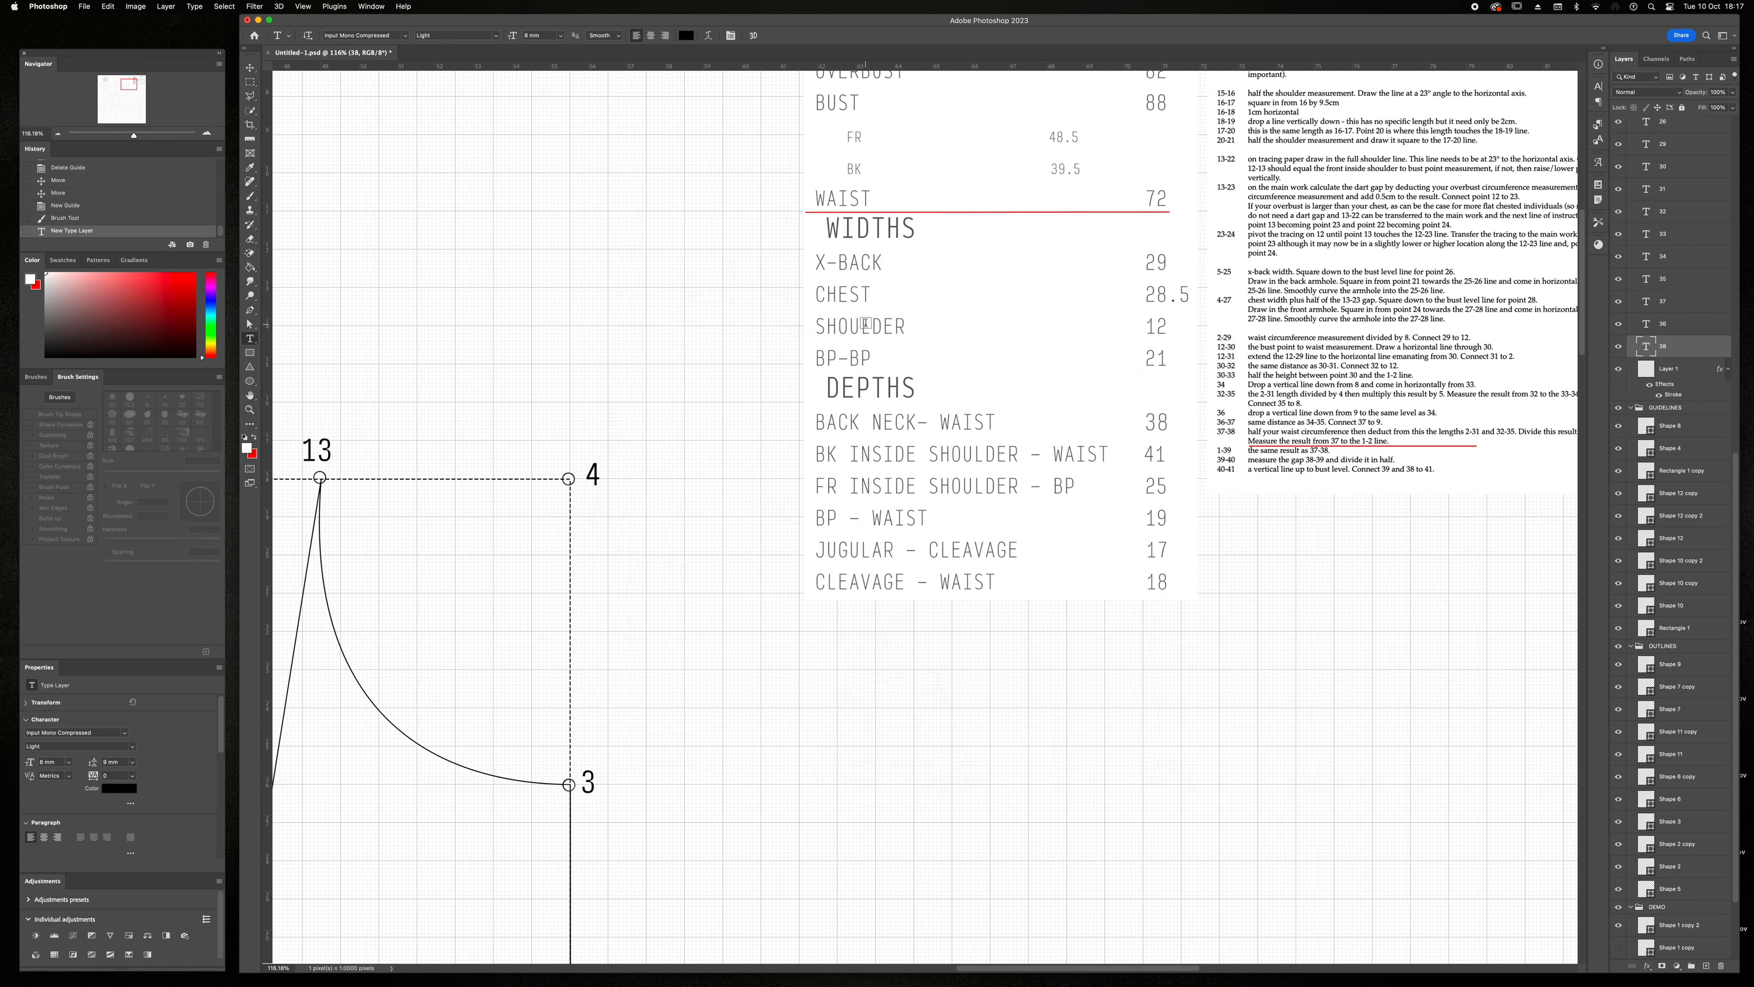
pyautogui.hscroll(5, 863, 322)
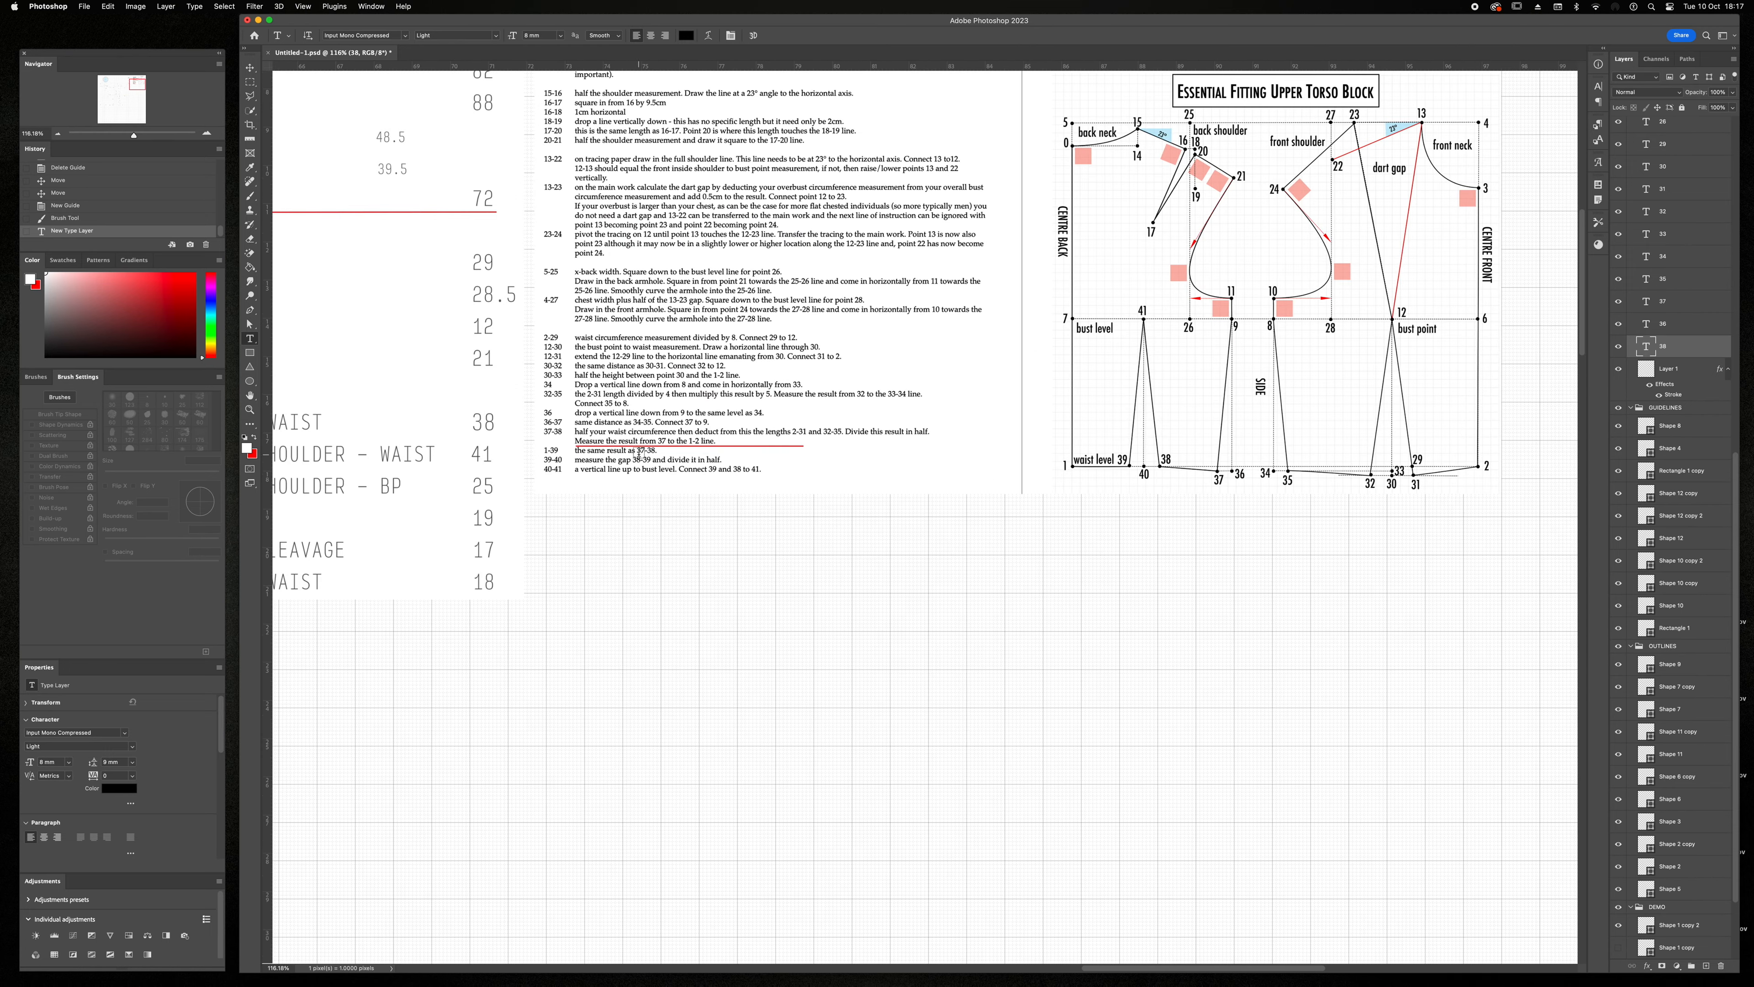
pyautogui.press('v')
pyautogui.moveTo(692, 446); pyautogui.dragTo(692, 456)
# - Measure about 7.9 cm from point 1 along the waist line and place a vertical guide there
pyautogui.hscroll(-20, 571, 568)
pyautogui.scroll(-20, 571, 568)
pyautogui.scroll(5, 570, 568)
pyautogui.moveTo(511, 563); pyautogui.dragTo(562, 568)
pyautogui.press('super+z')
pyautogui.press('i')
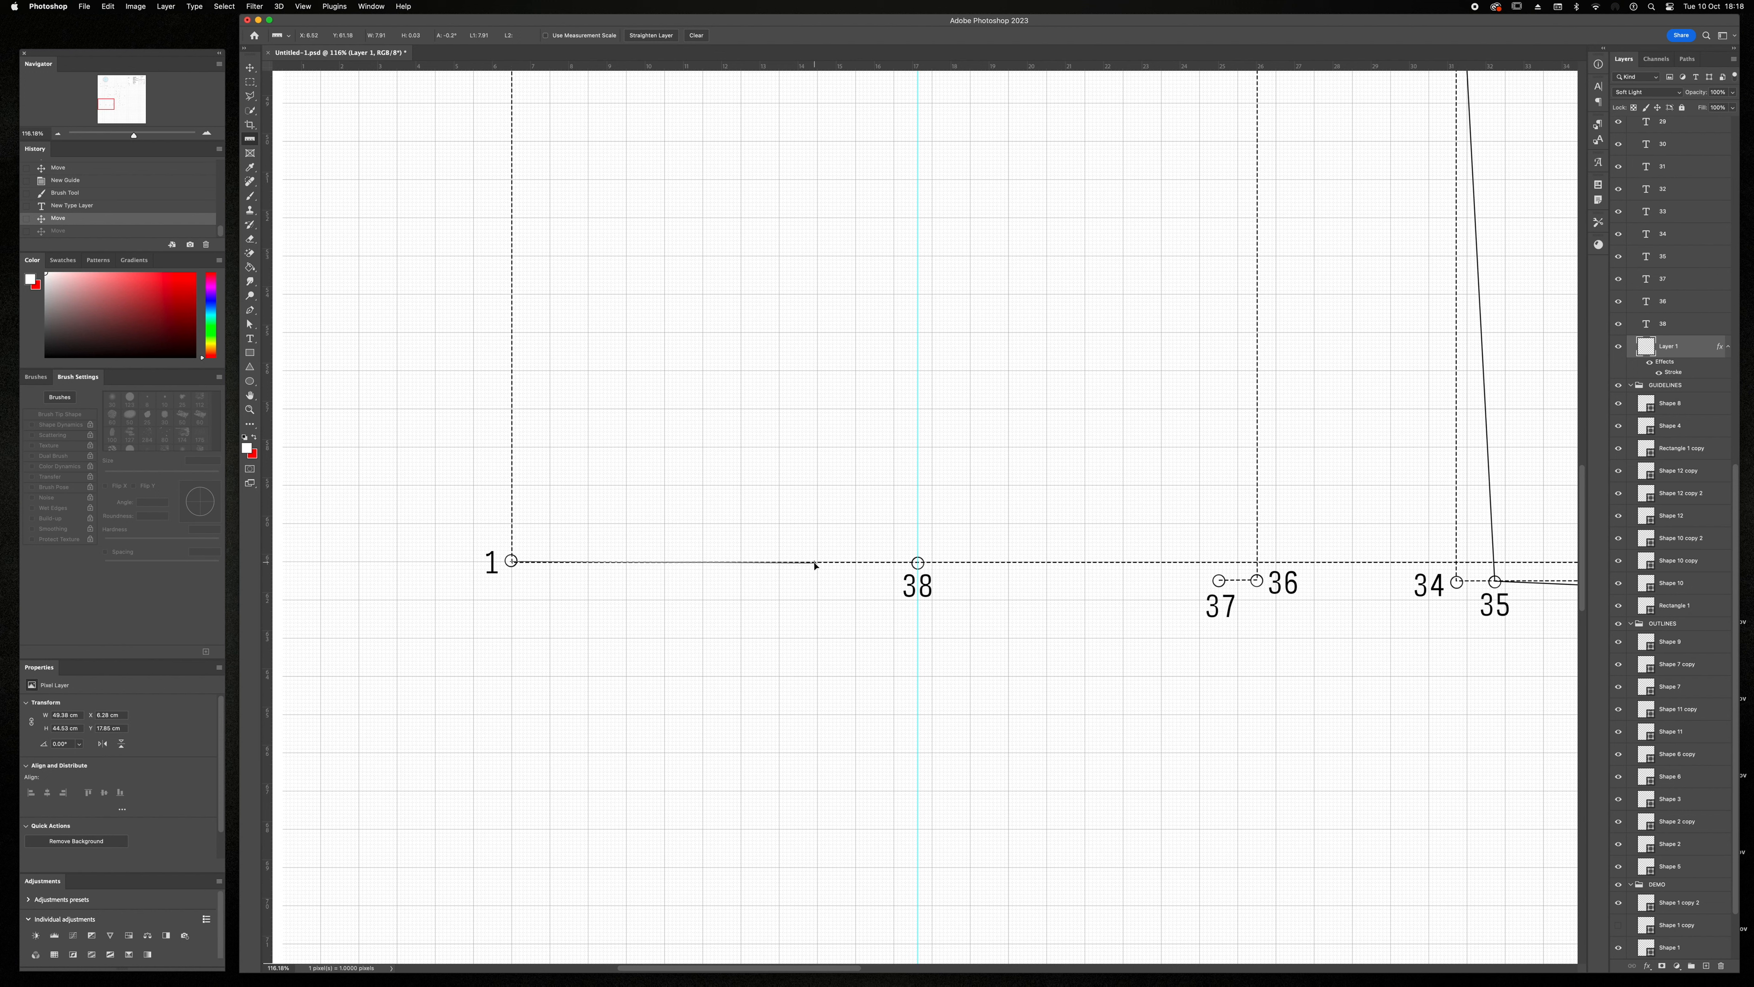
pyautogui.moveTo(269, 433); pyautogui.dragTo(813, 592)
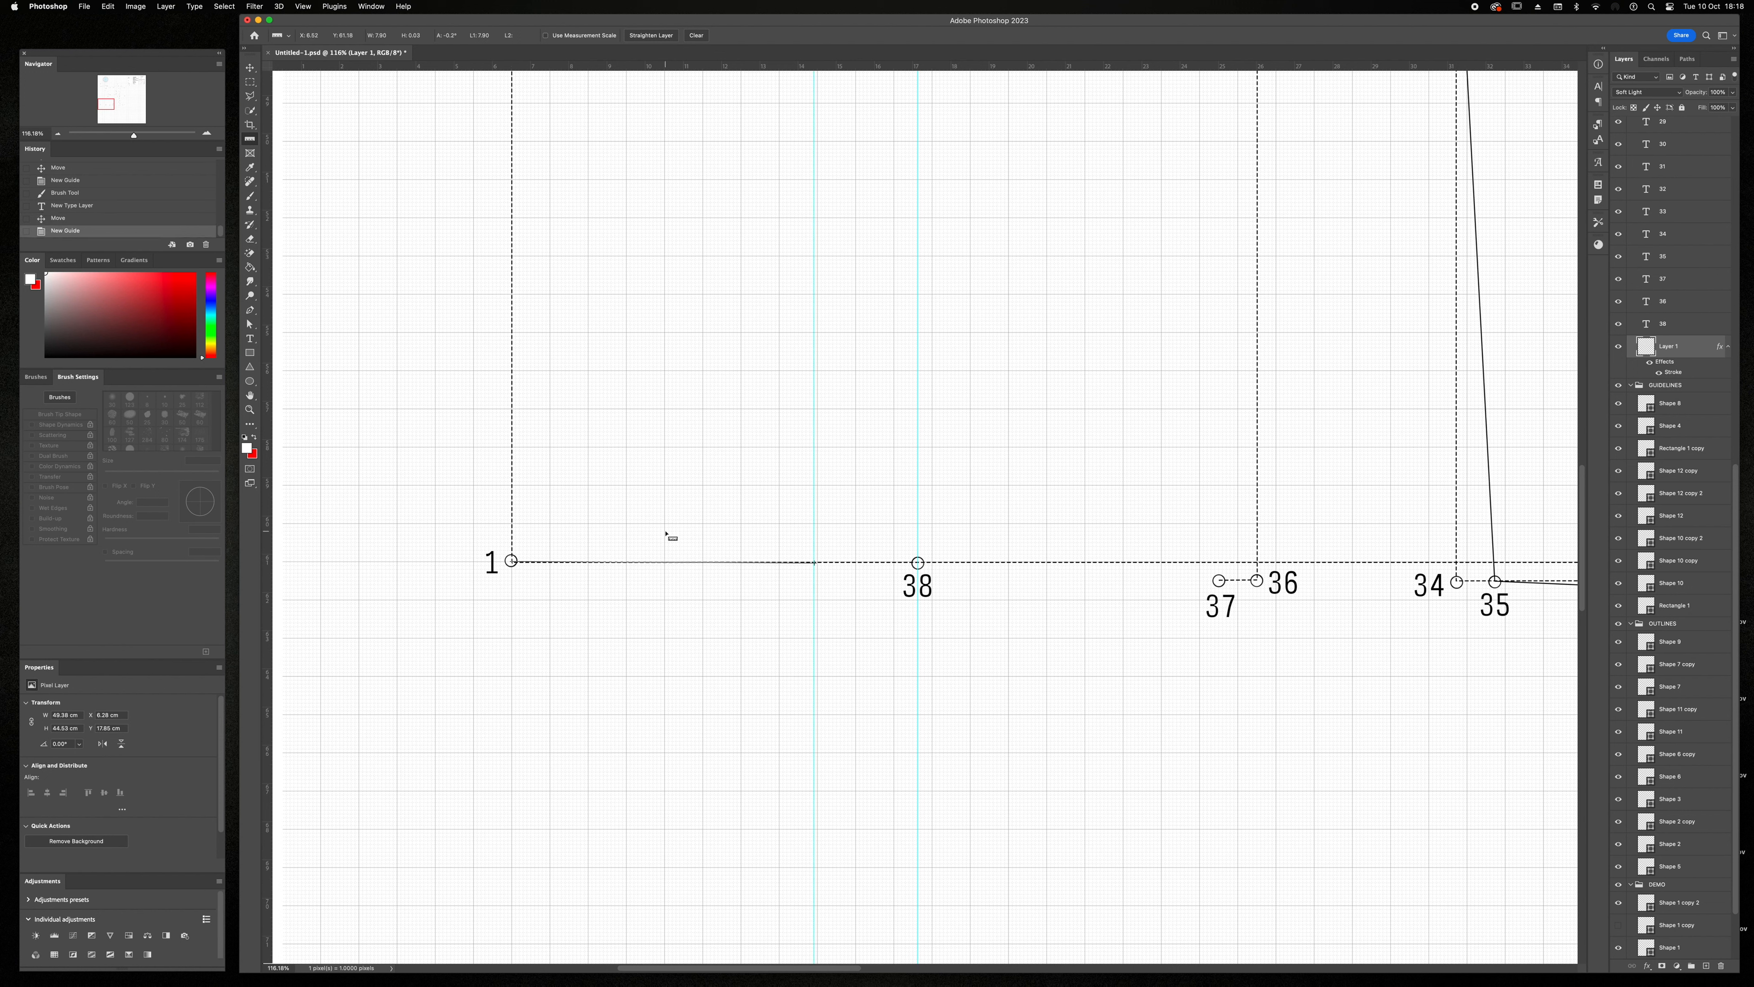
# - Stamp a point circle where the new guide crosses the waist line and label it 39
pyautogui.press('v')
pyautogui.press('b')
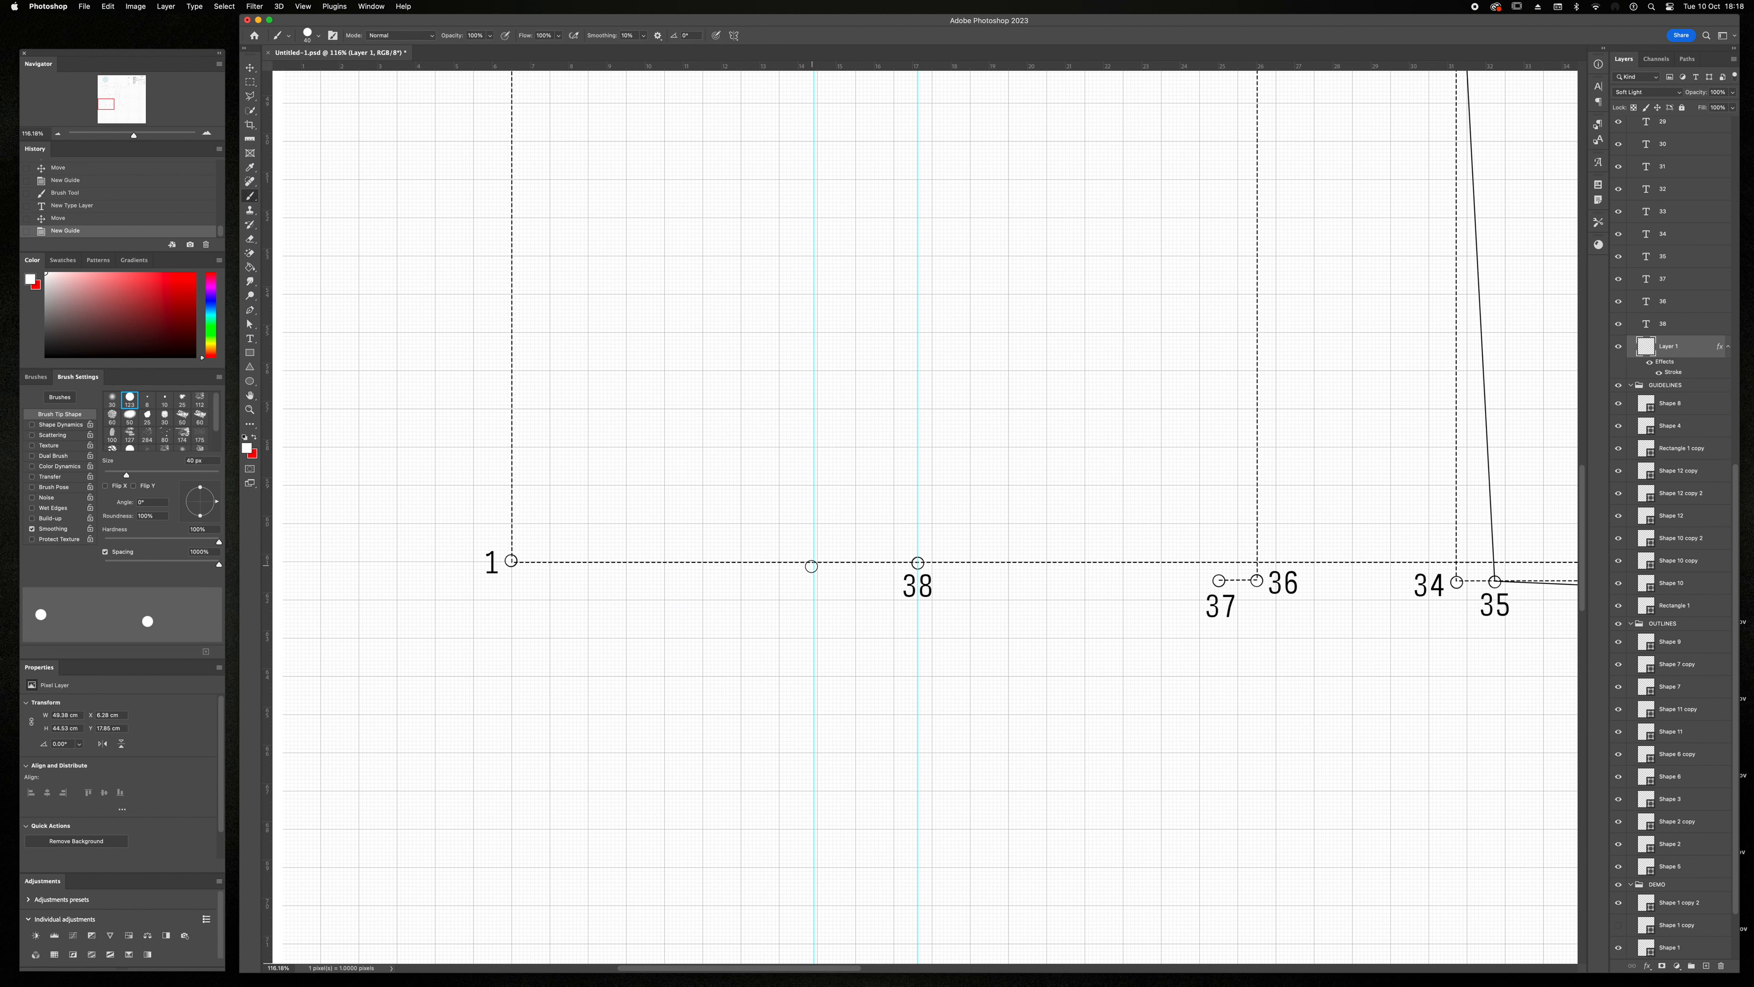
pyautogui.press('t')
pyautogui.click(811, 585)
pyautogui.write('39')
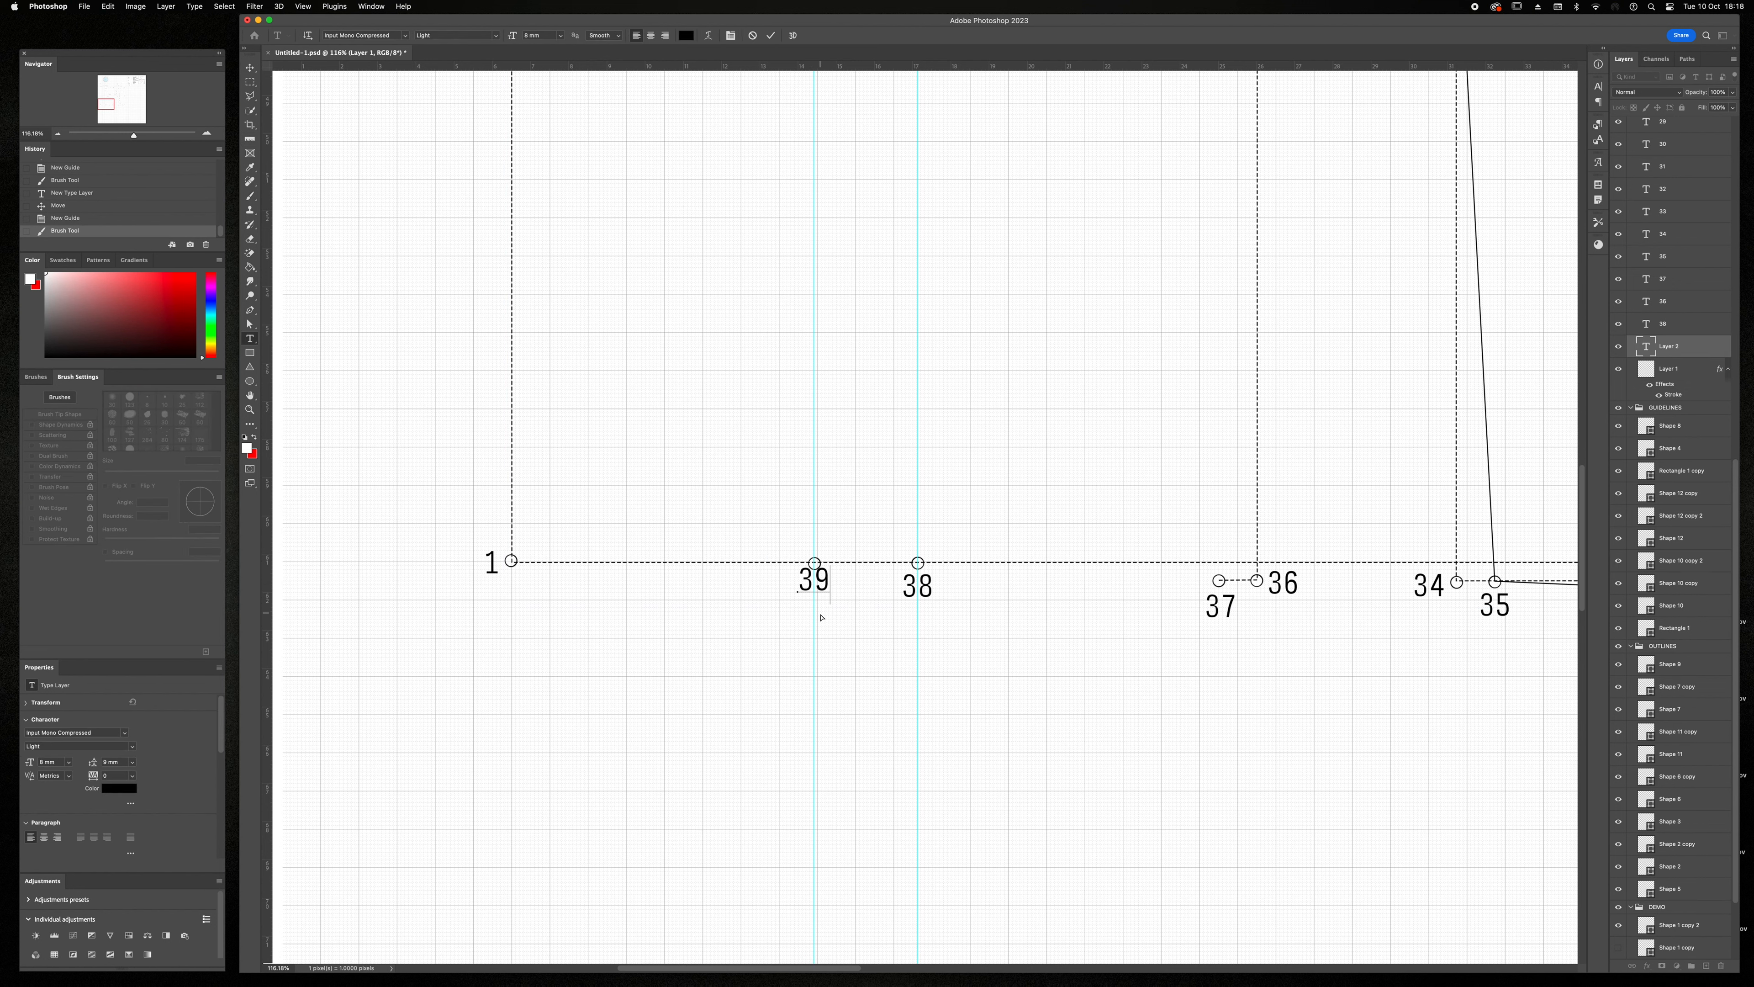
# - Move the red underline in the written instructions beneath the 39-40 line
pyautogui.scroll(20, 921, 395)
pyautogui.hscroll(20, 925, 396)
pyautogui.press('v')
pyautogui.moveTo(1003, 403); pyautogui.dragTo(1007, 412)
pyautogui.press('Down')
pyautogui.press('Down')
pyautogui.press('Down')
pyautogui.press('Down')
pyautogui.press('Down')
pyautogui.press('Down')
pyautogui.press('Down')
pyautogui.press('Down')
pyautogui.press('Down')
pyautogui.press('Down')
pyautogui.press('Down')
pyautogui.press('Down')
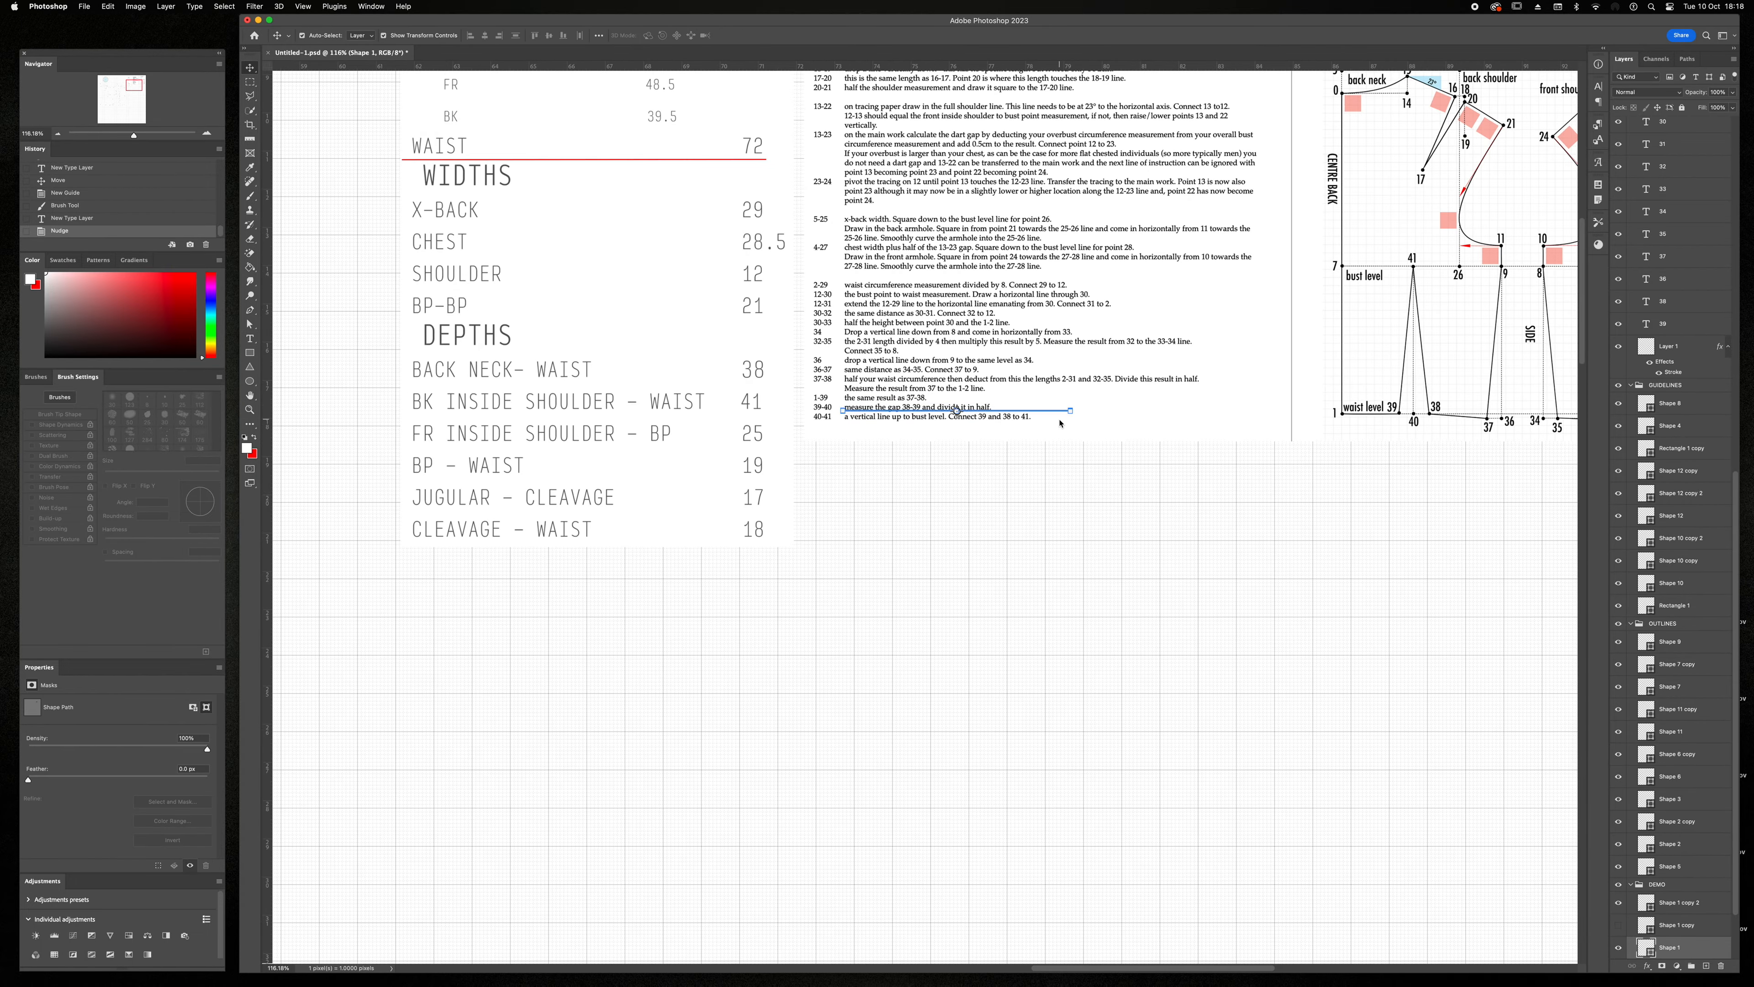
# - Measure the gap between 39 and 38 and place a vertical guide halfway between them
pyautogui.scroll(-20, 419, 553)
pyautogui.hscroll(-20, 419, 553)
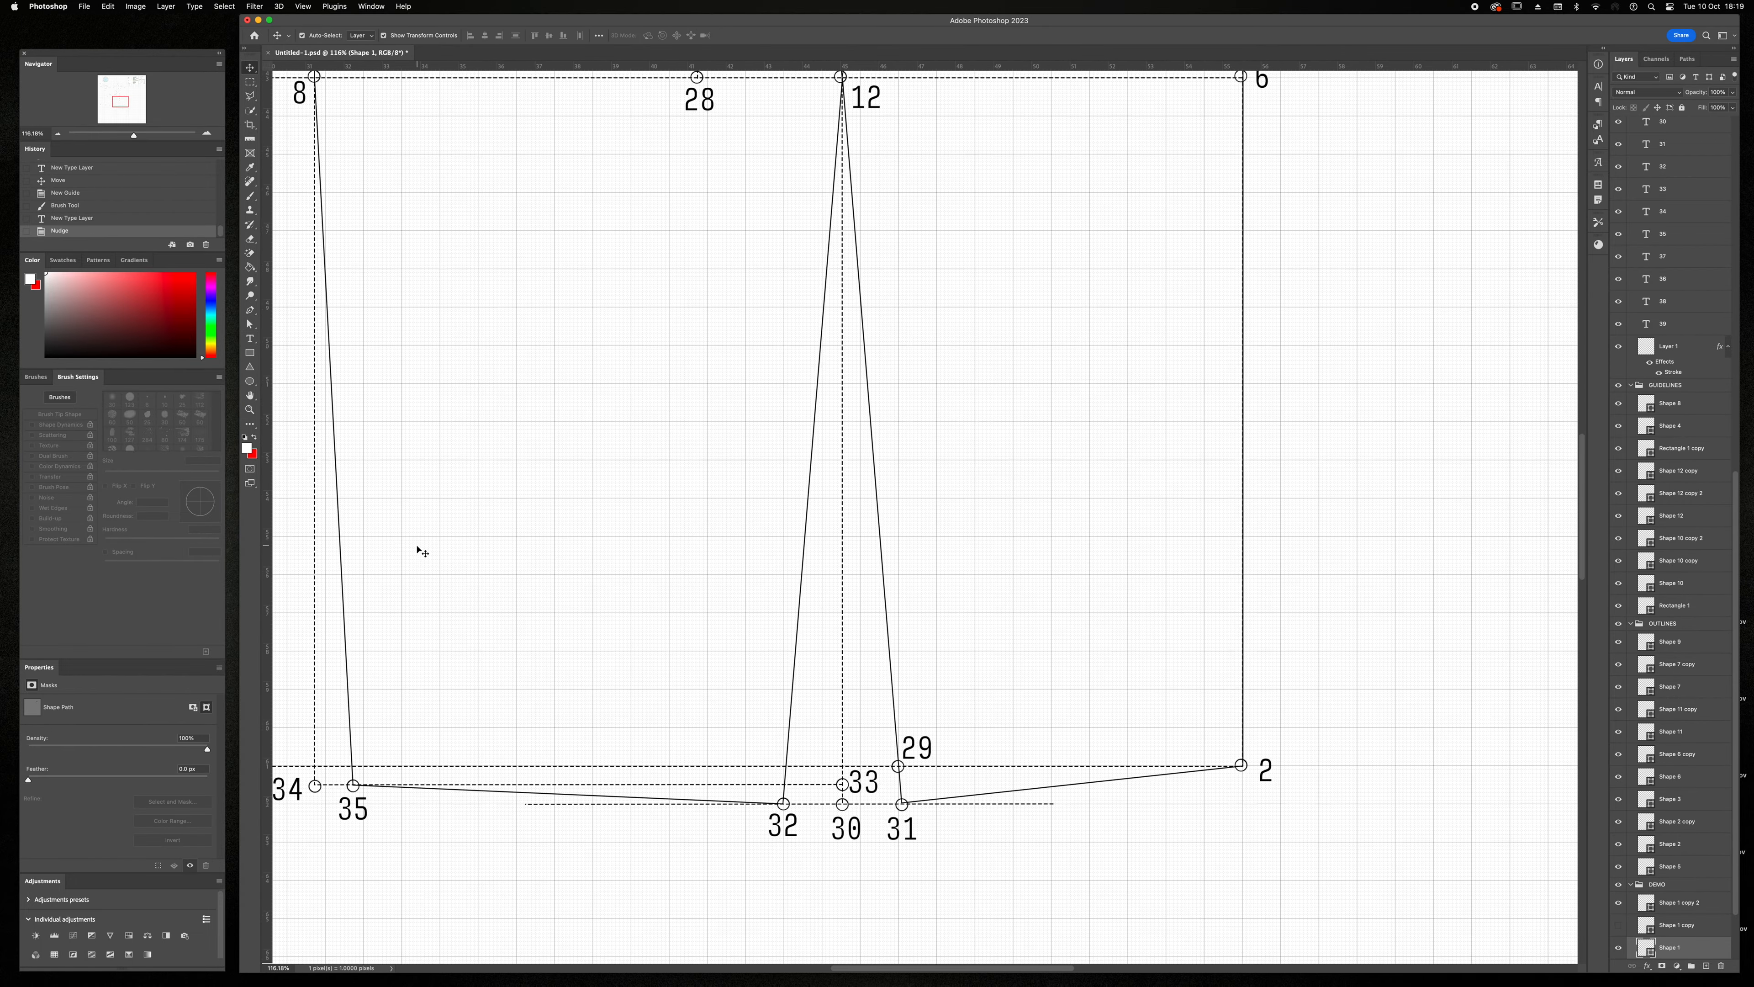
pyautogui.press('i')
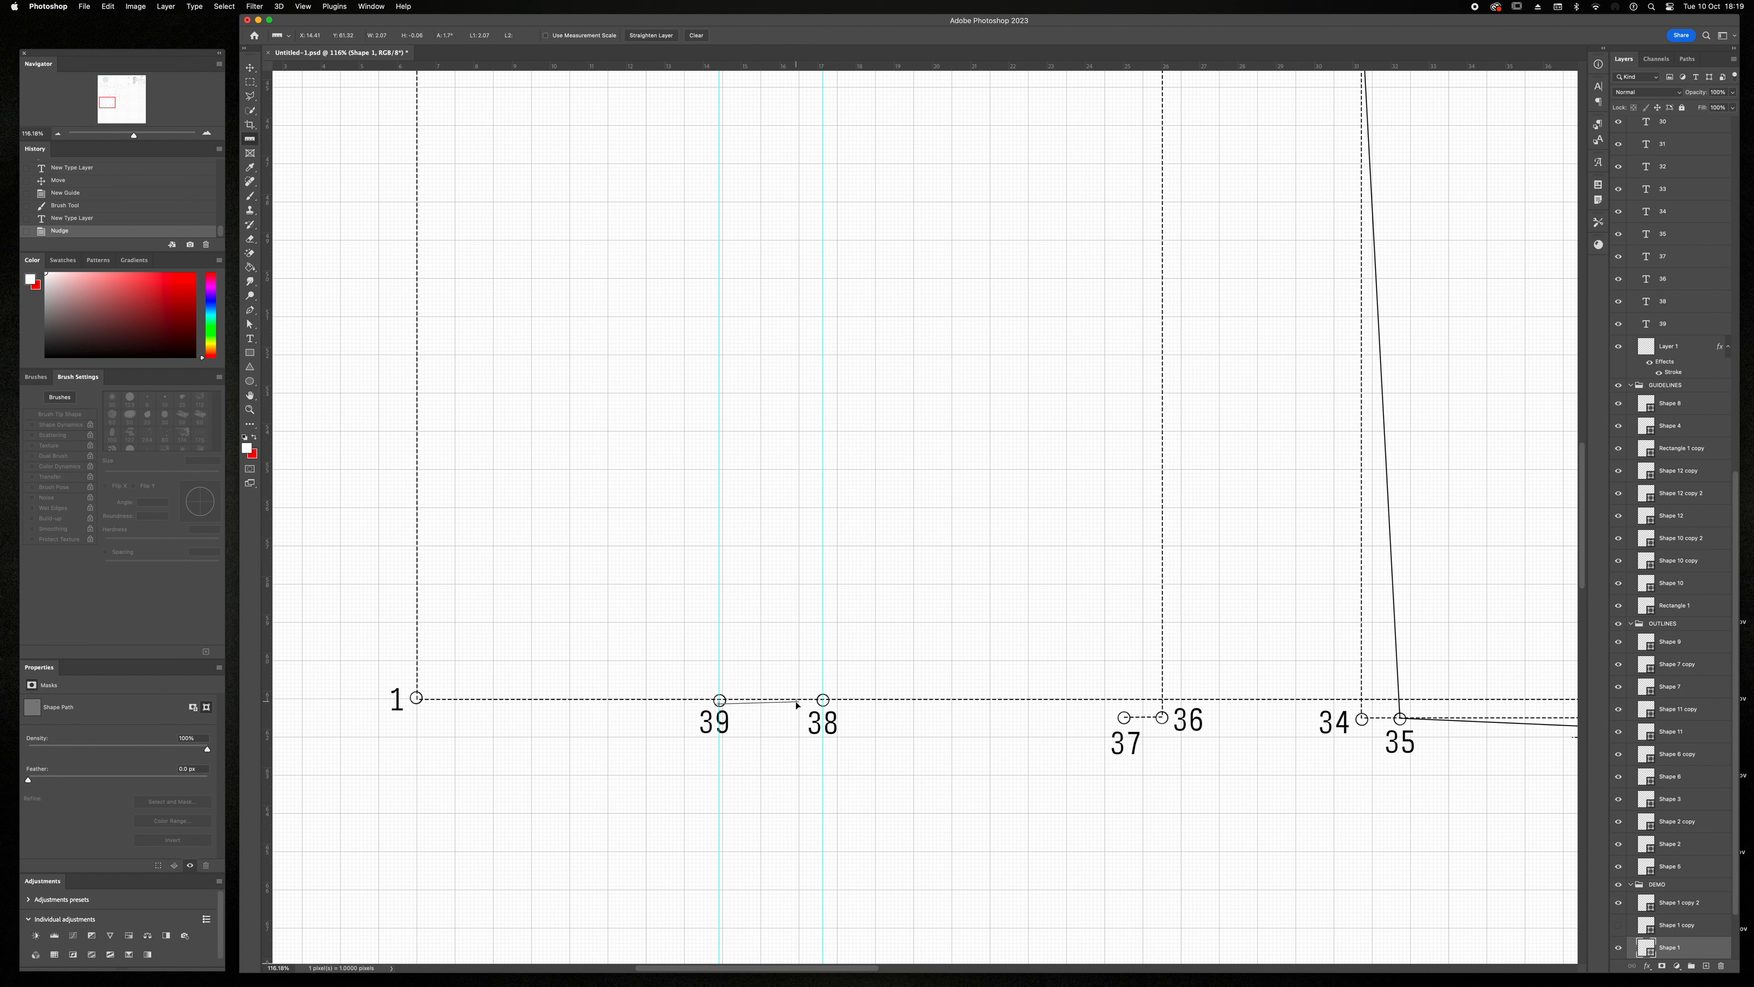
pyautogui.moveTo(268, 586); pyautogui.dragTo(770, 698)
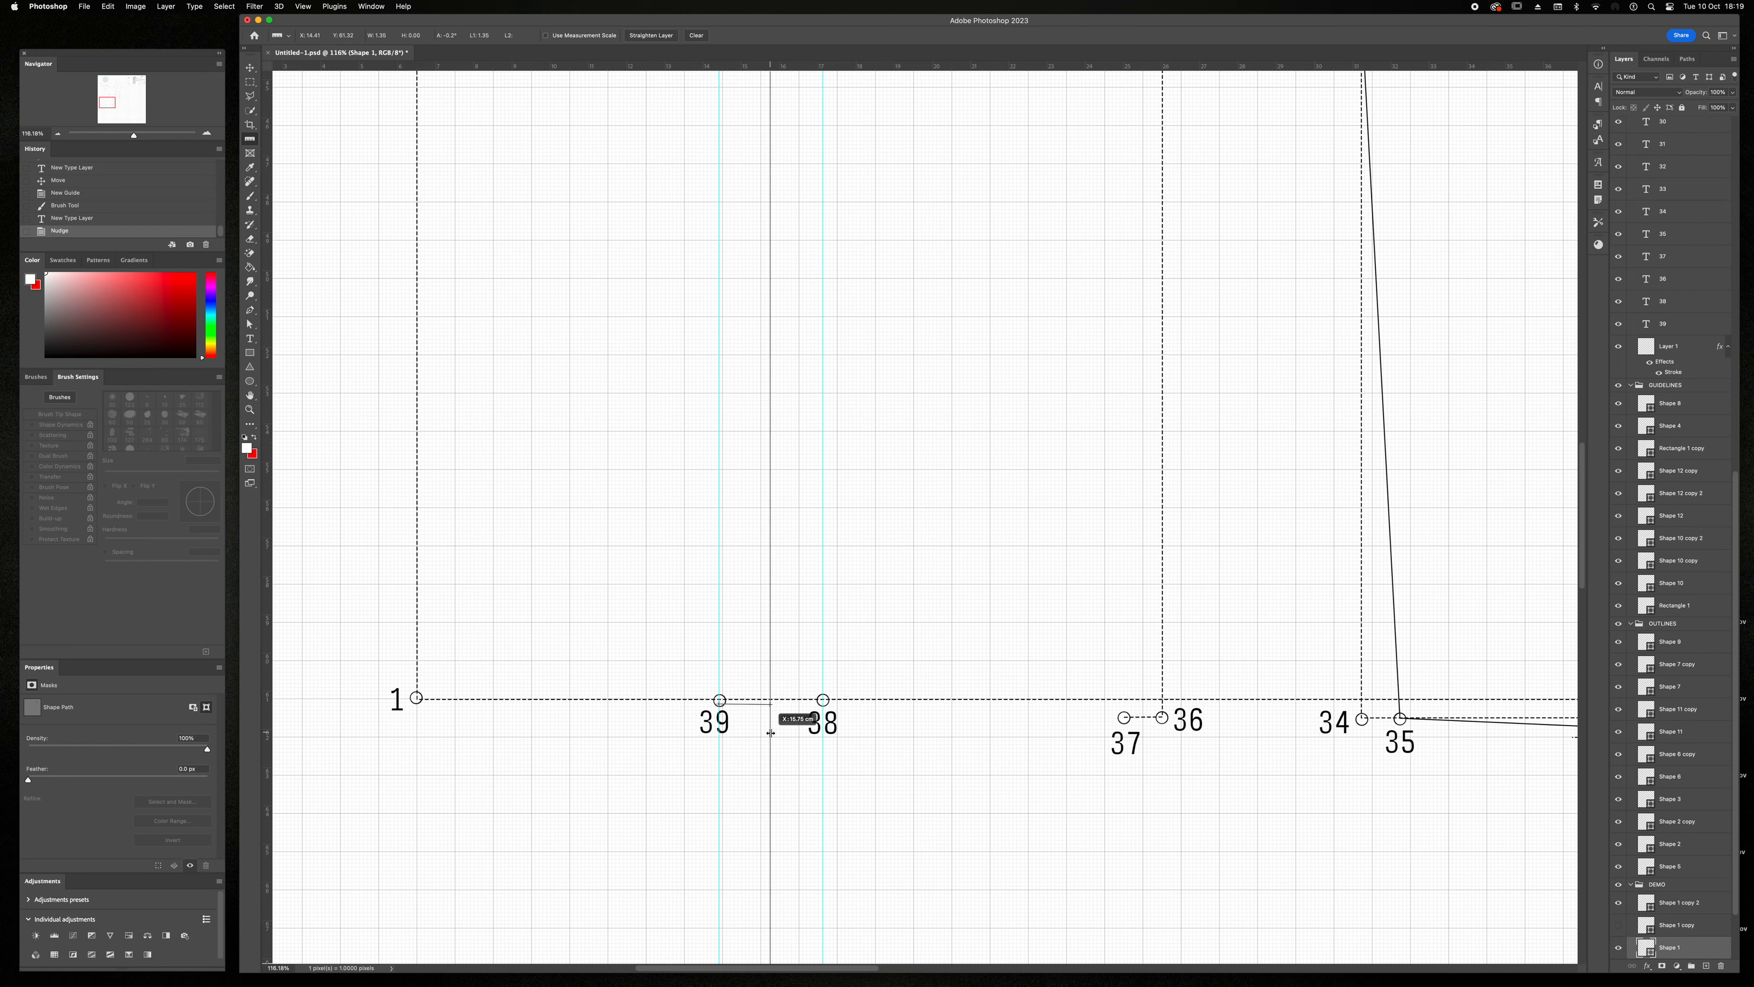
# - Extend the back neckline outline from point 0 straight down to point 1 and along the waist line to point 39
pyautogui.scroll(10, 771, 506)
pyautogui.hscroll(-5, 772, 505)
pyautogui.press('a')
pyautogui.click(809, 541)
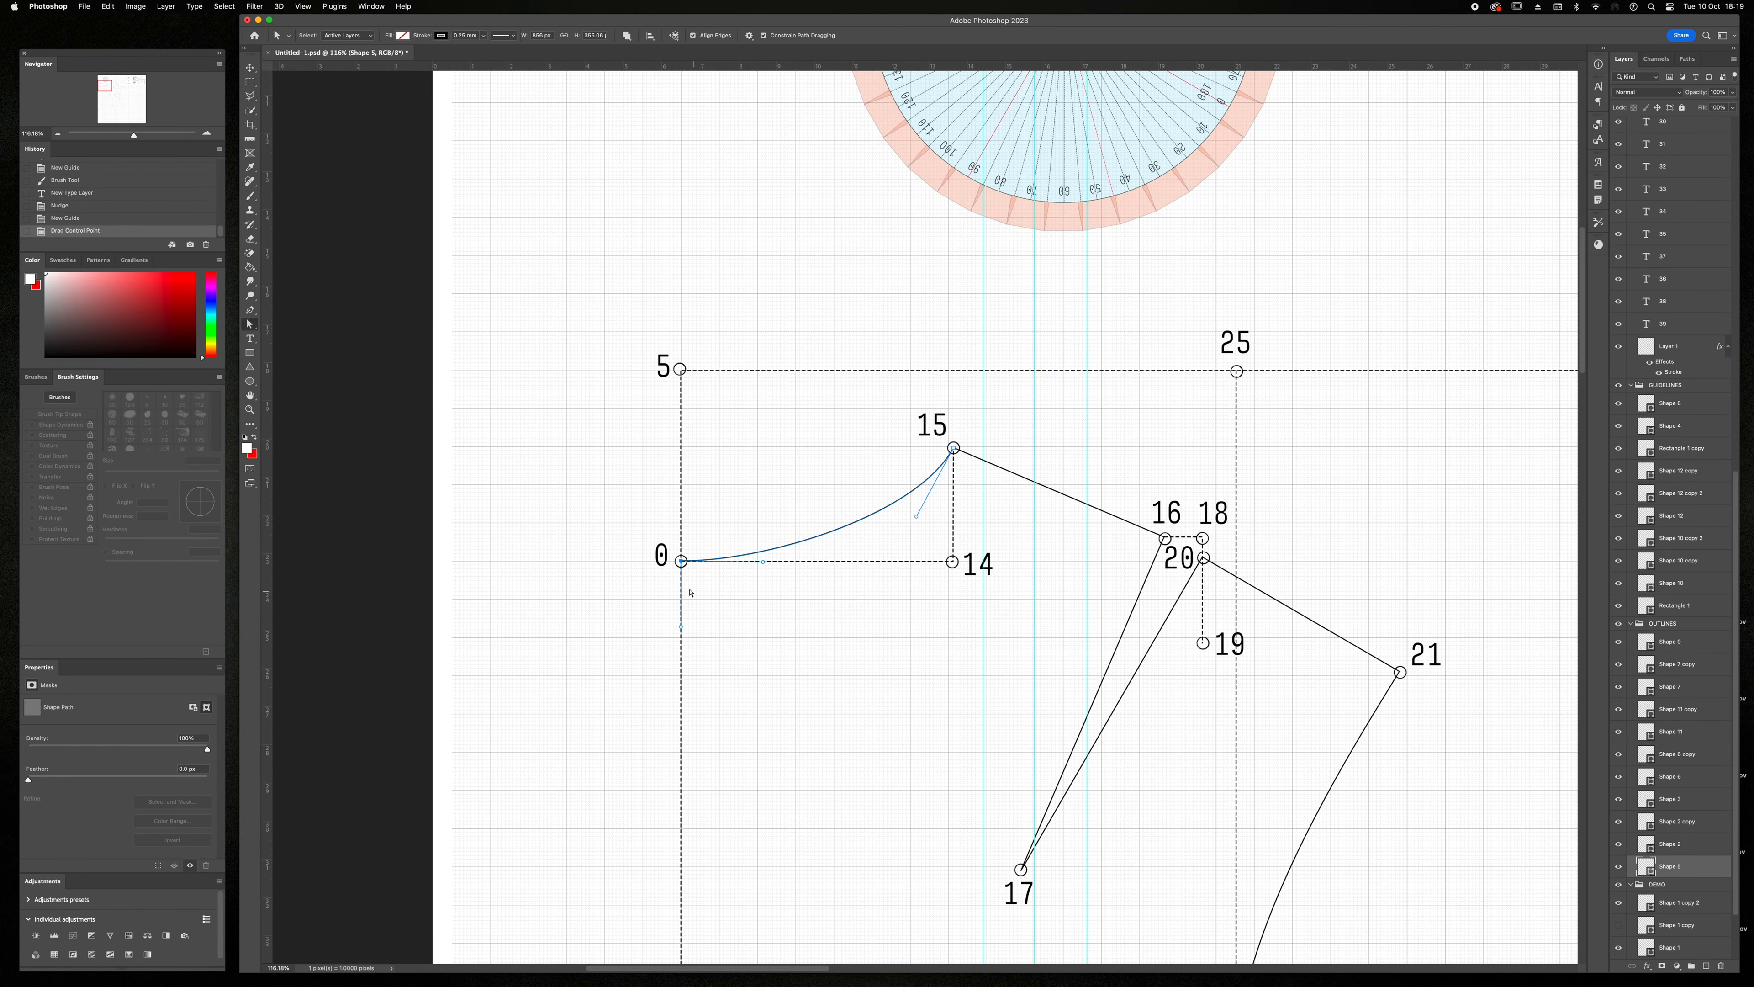
pyautogui.press('p')
pyautogui.click(682, 561)
pyautogui.scroll(-15, 685, 669)
pyautogui.hscroll(-2, 686, 669)
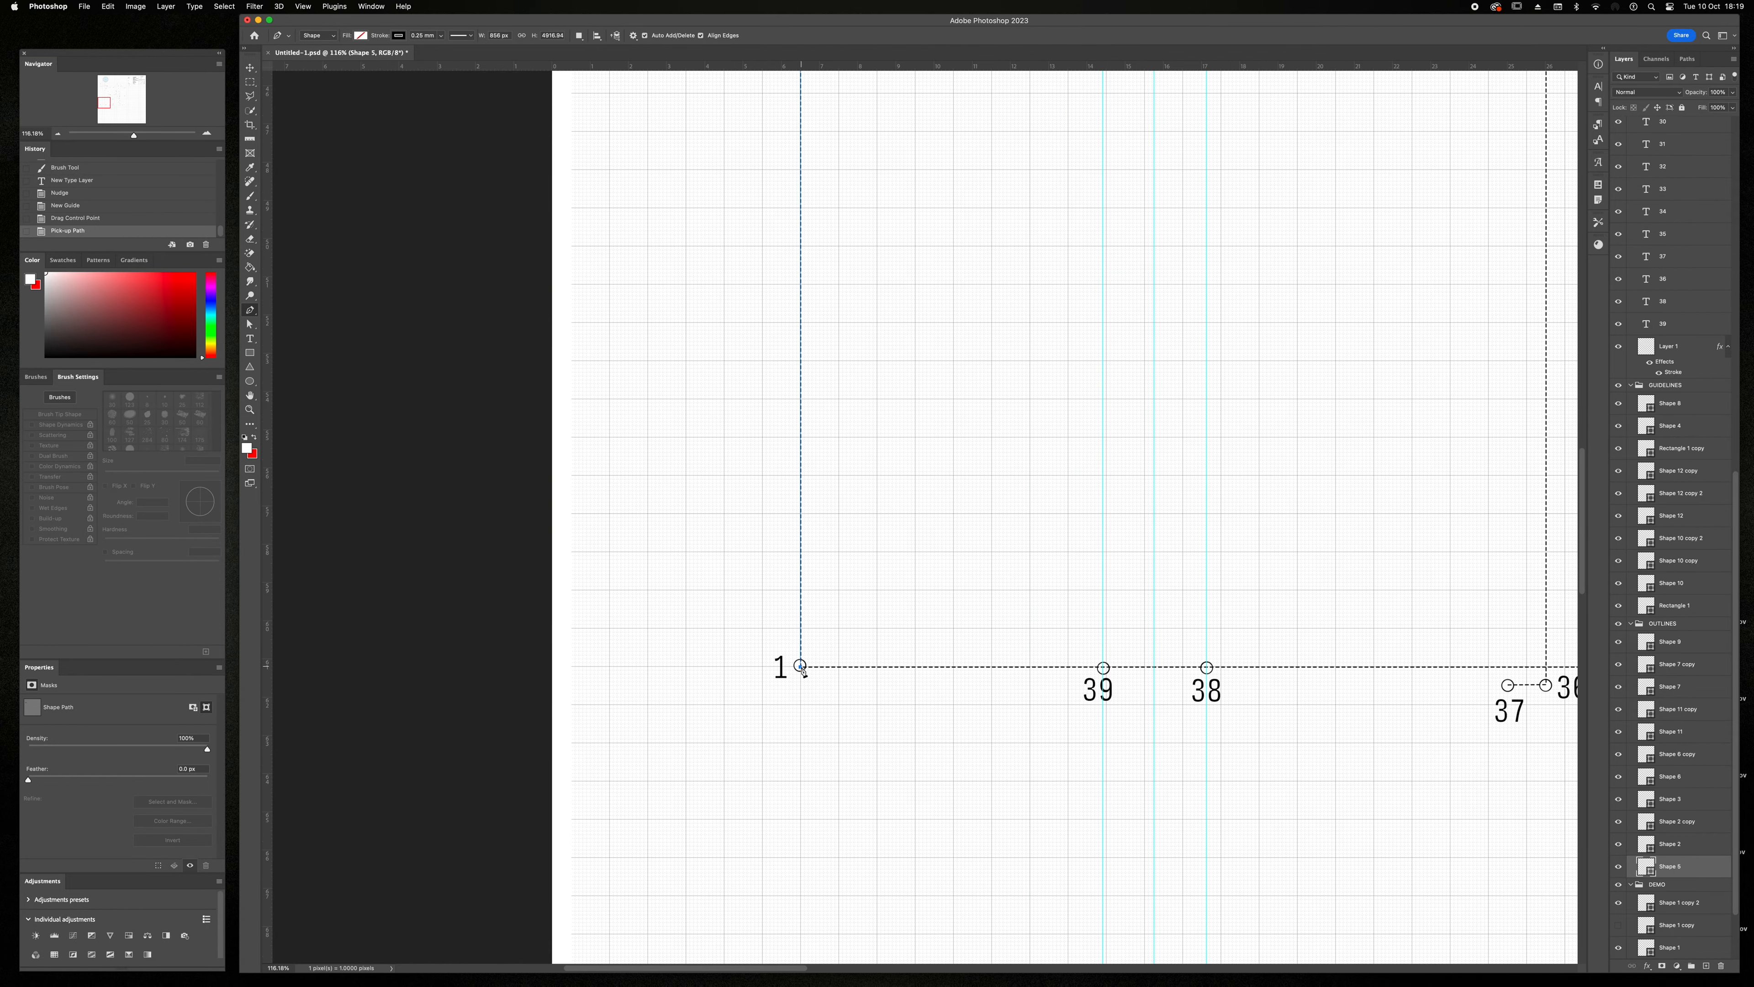
pyautogui.click(1103, 668)
# - Continue the outline from 39 up to the dart tip on the 7-26 line, down to 38, across to 37 and up to 9
pyautogui.scroll(8, 1108, 666)
pyautogui.hscroll(1, 1108, 666)
pyautogui.click(1125, 185)
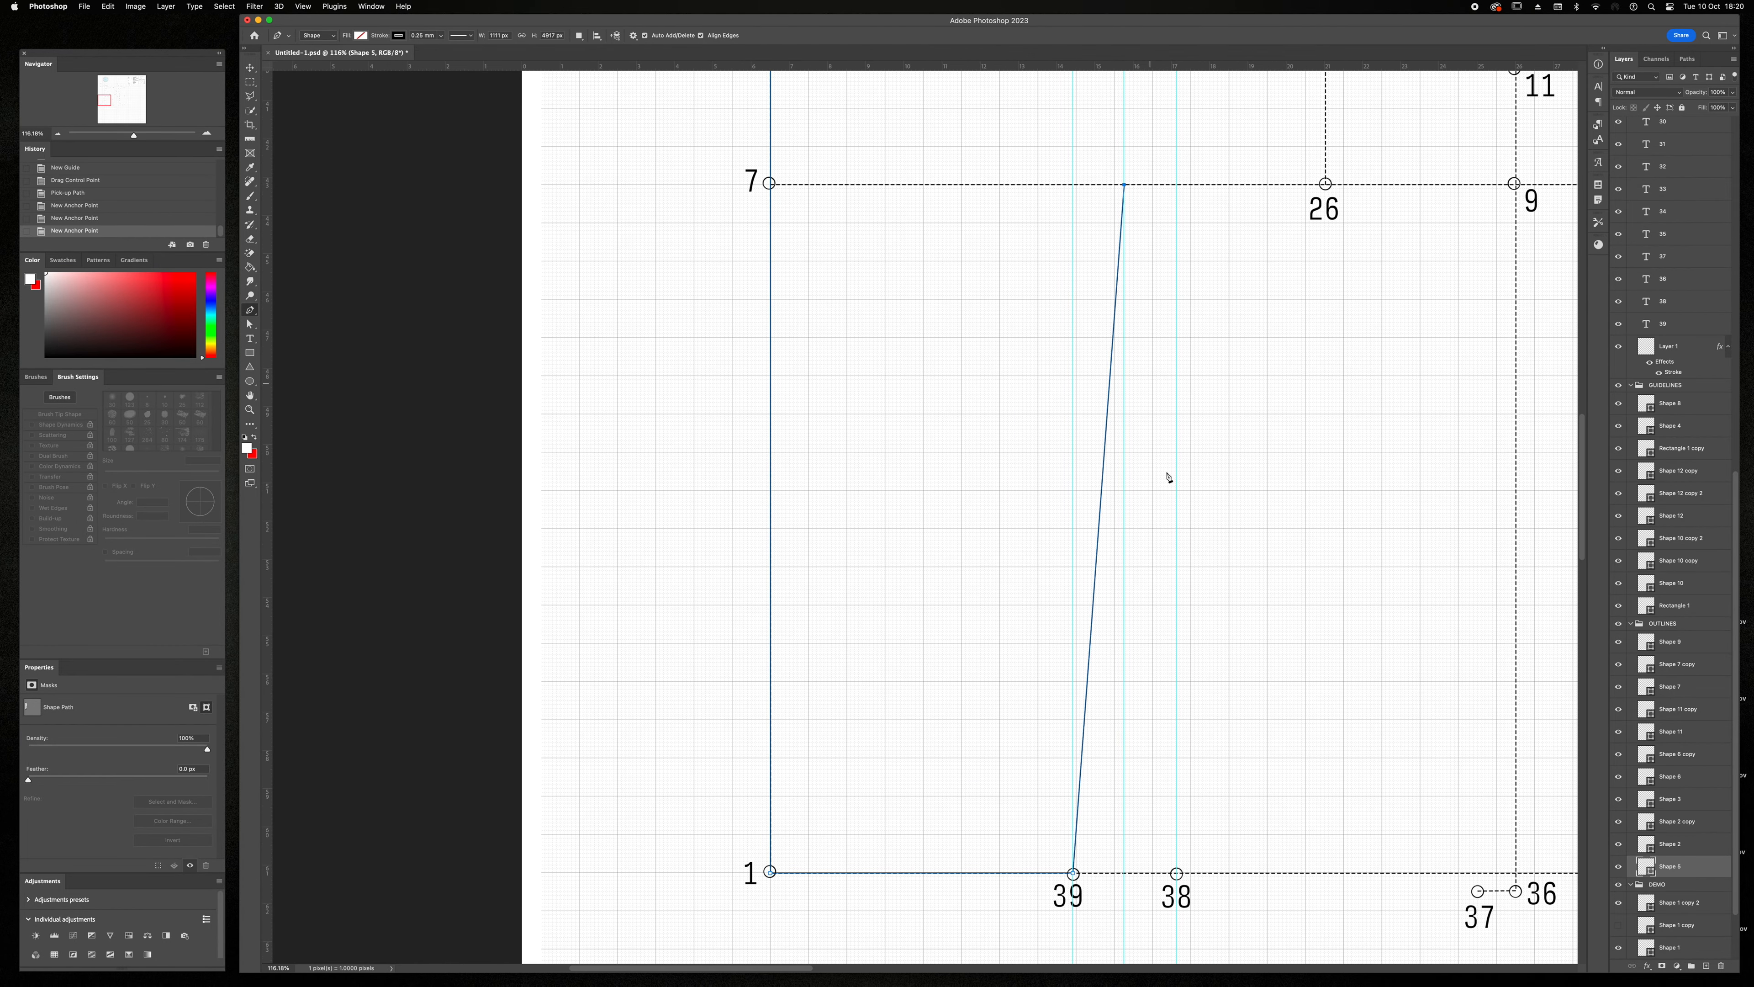
pyautogui.click(1178, 874)
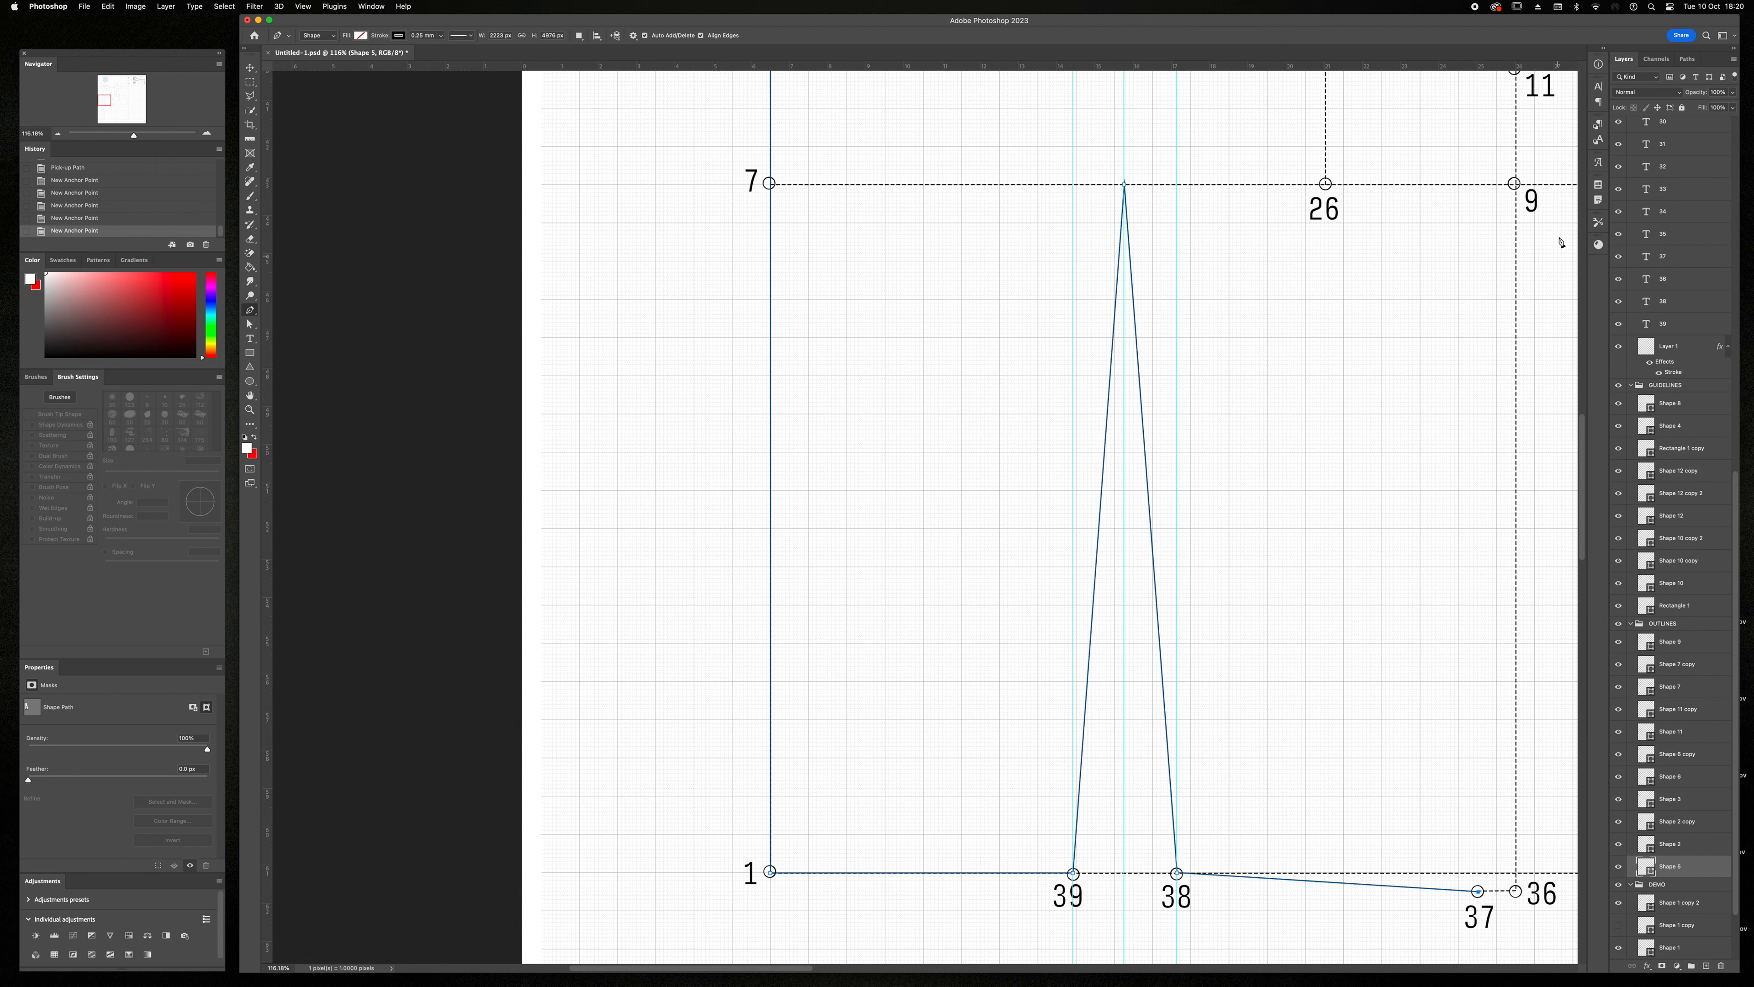
pyautogui.click(1516, 184)
pyautogui.hscroll(2, 1526, 204)
pyautogui.scroll(1, 1527, 203)
pyautogui.click(303, 6)
pyautogui.click(483, 337)
pyautogui.hscroll(3, 944, 697)
pyautogui.scroll(-3, 943, 699)
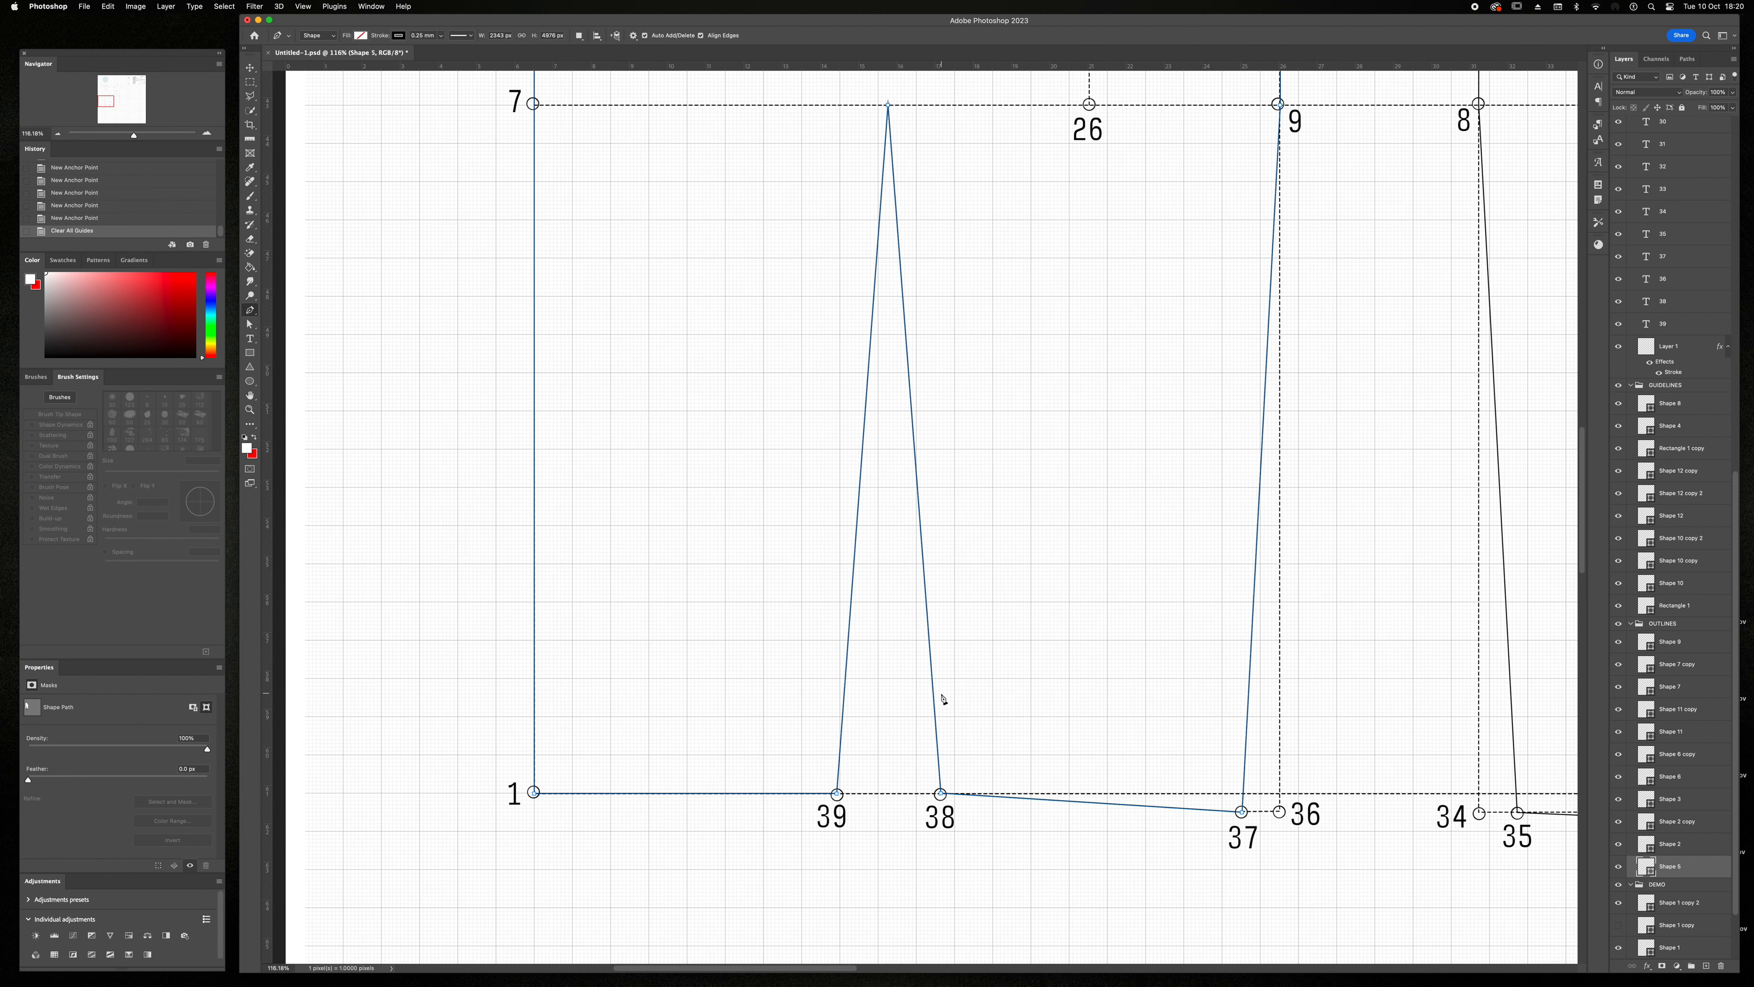
pyautogui.press('super+z')
# - Draw a dashed centre line through the back waist dart from the waist line to the dart tip and align it with the middle guide
pyautogui.keyDown('super'); pyautogui.click(903, 793); pyautogui.keyUp('super')
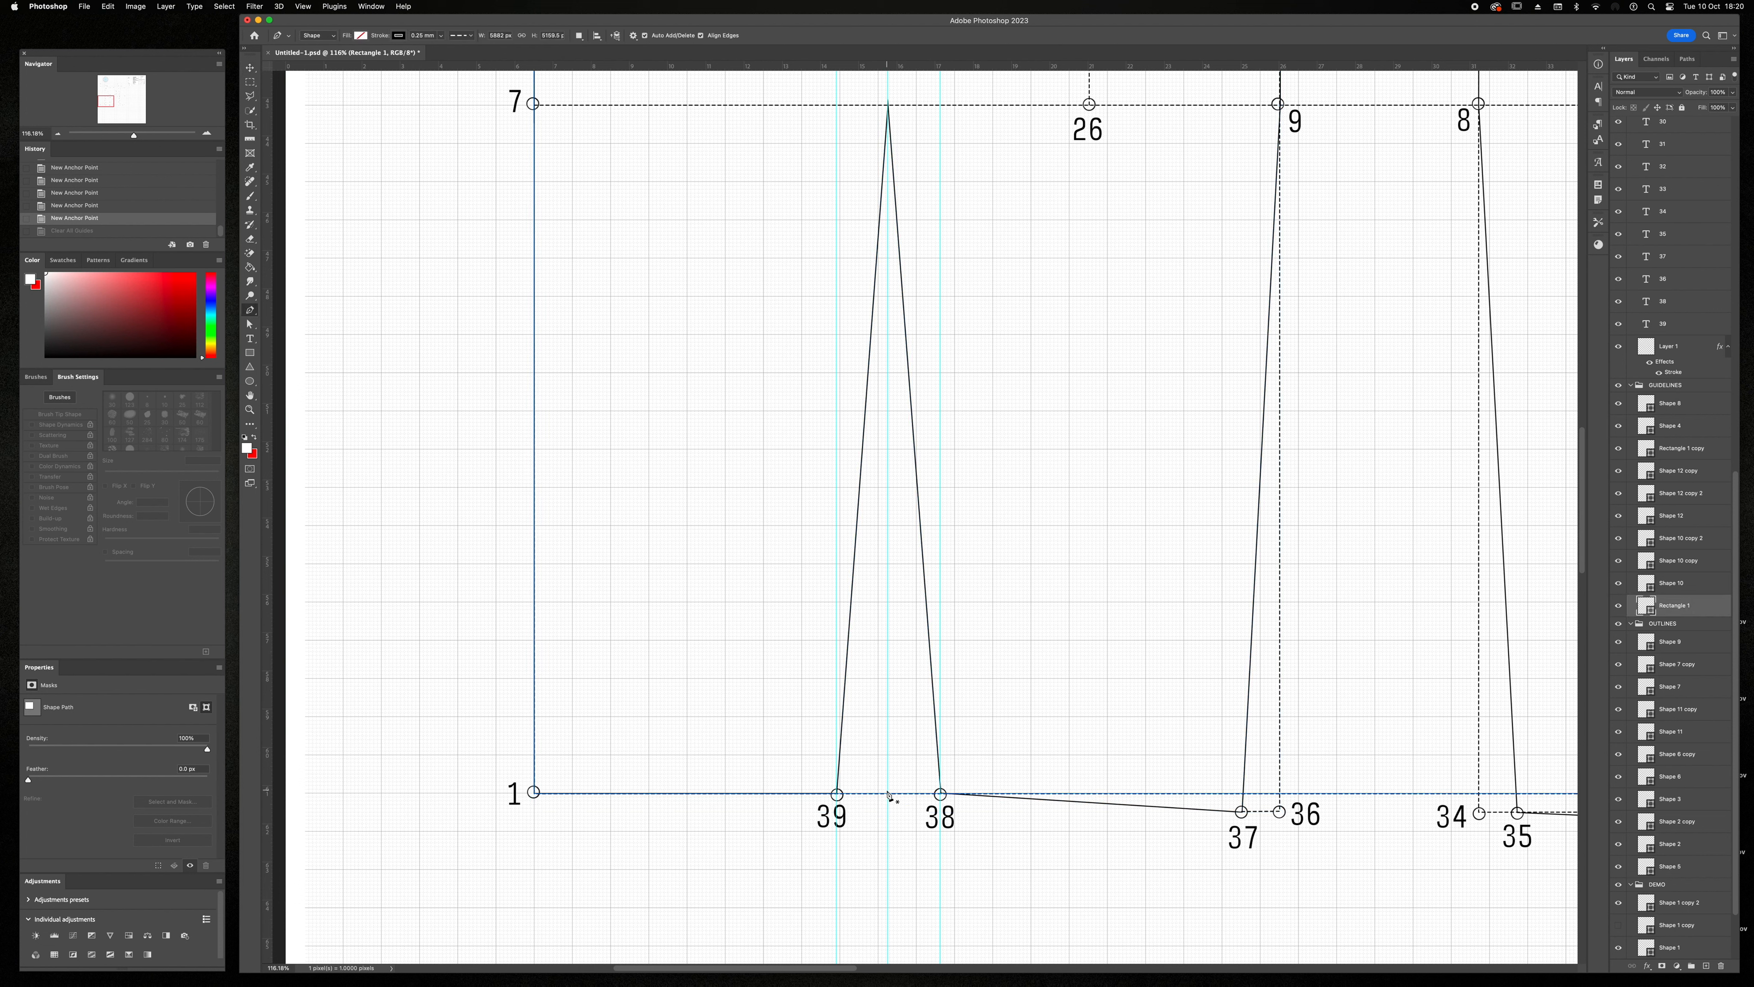
pyautogui.click(889, 795)
pyautogui.click(888, 103)
pyautogui.press('a')
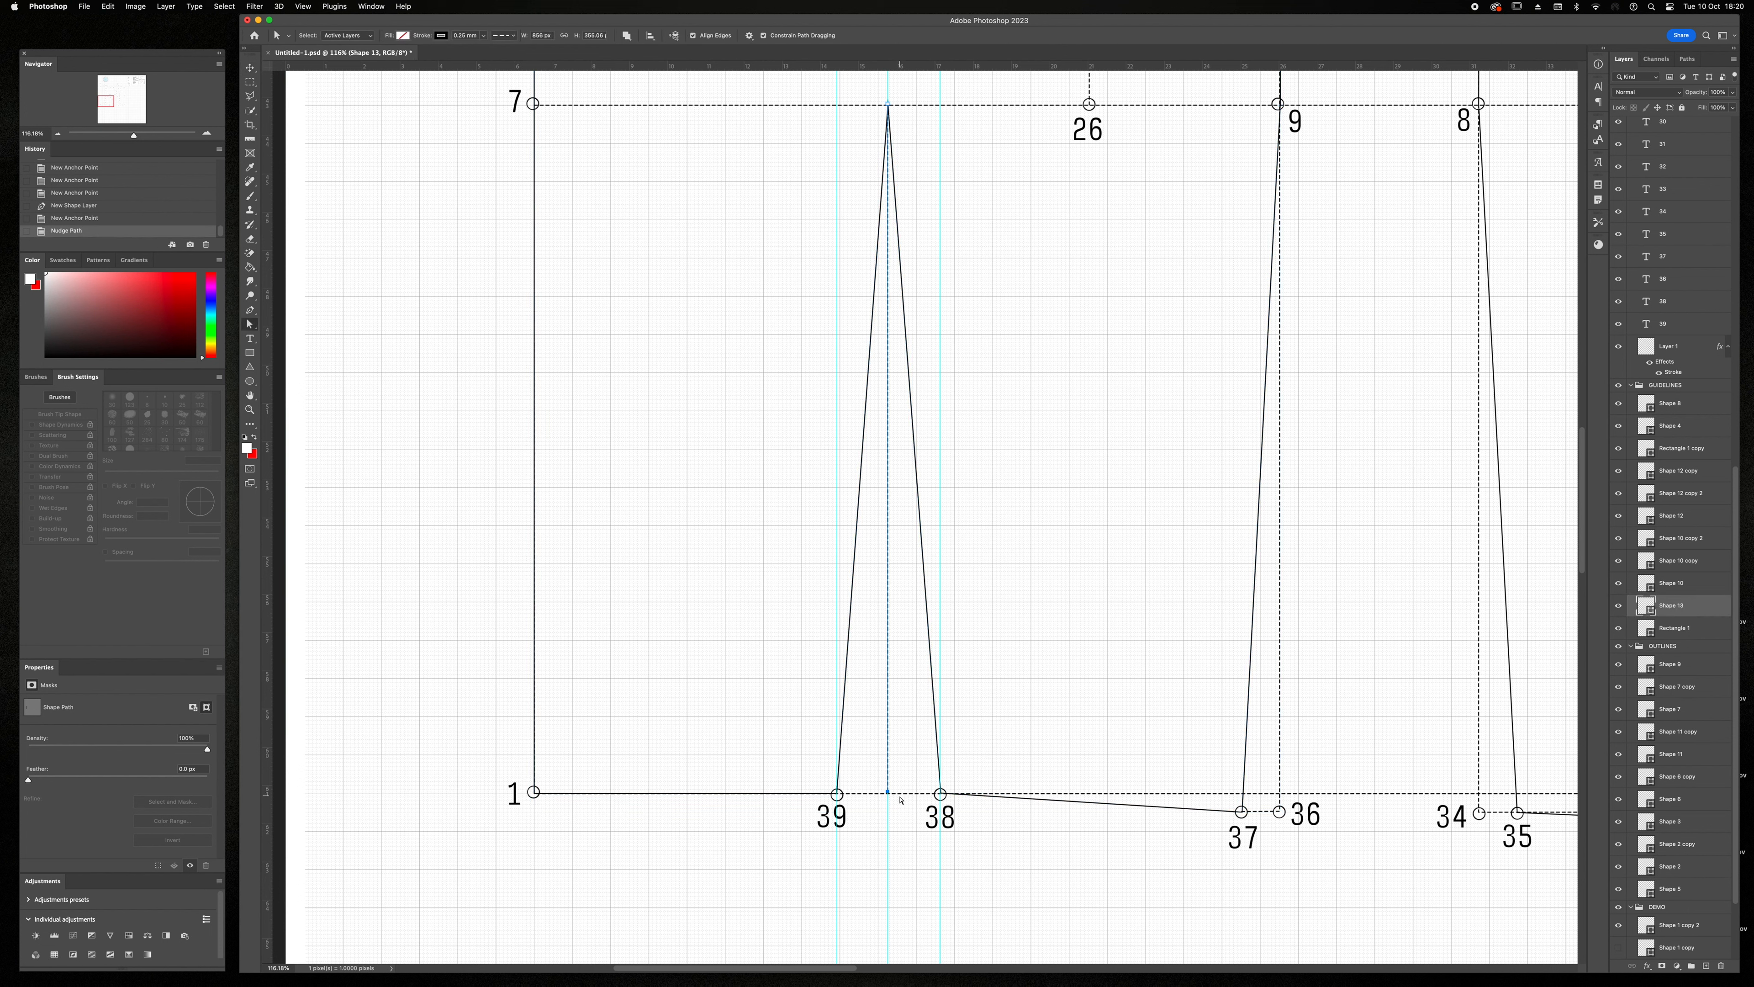
pyautogui.keyDown('super'); pyautogui.click(916, 459); pyautogui.keyUp('super')
pyautogui.click(888, 105)
pyautogui.press('Left')
# - Stamp point circles on the points layer at both ends of the back dart's dashed centre line
pyautogui.press('v')
pyautogui.keyDown('super'); pyautogui.click(1279, 814); pyautogui.keyUp('super')
pyautogui.press('b')
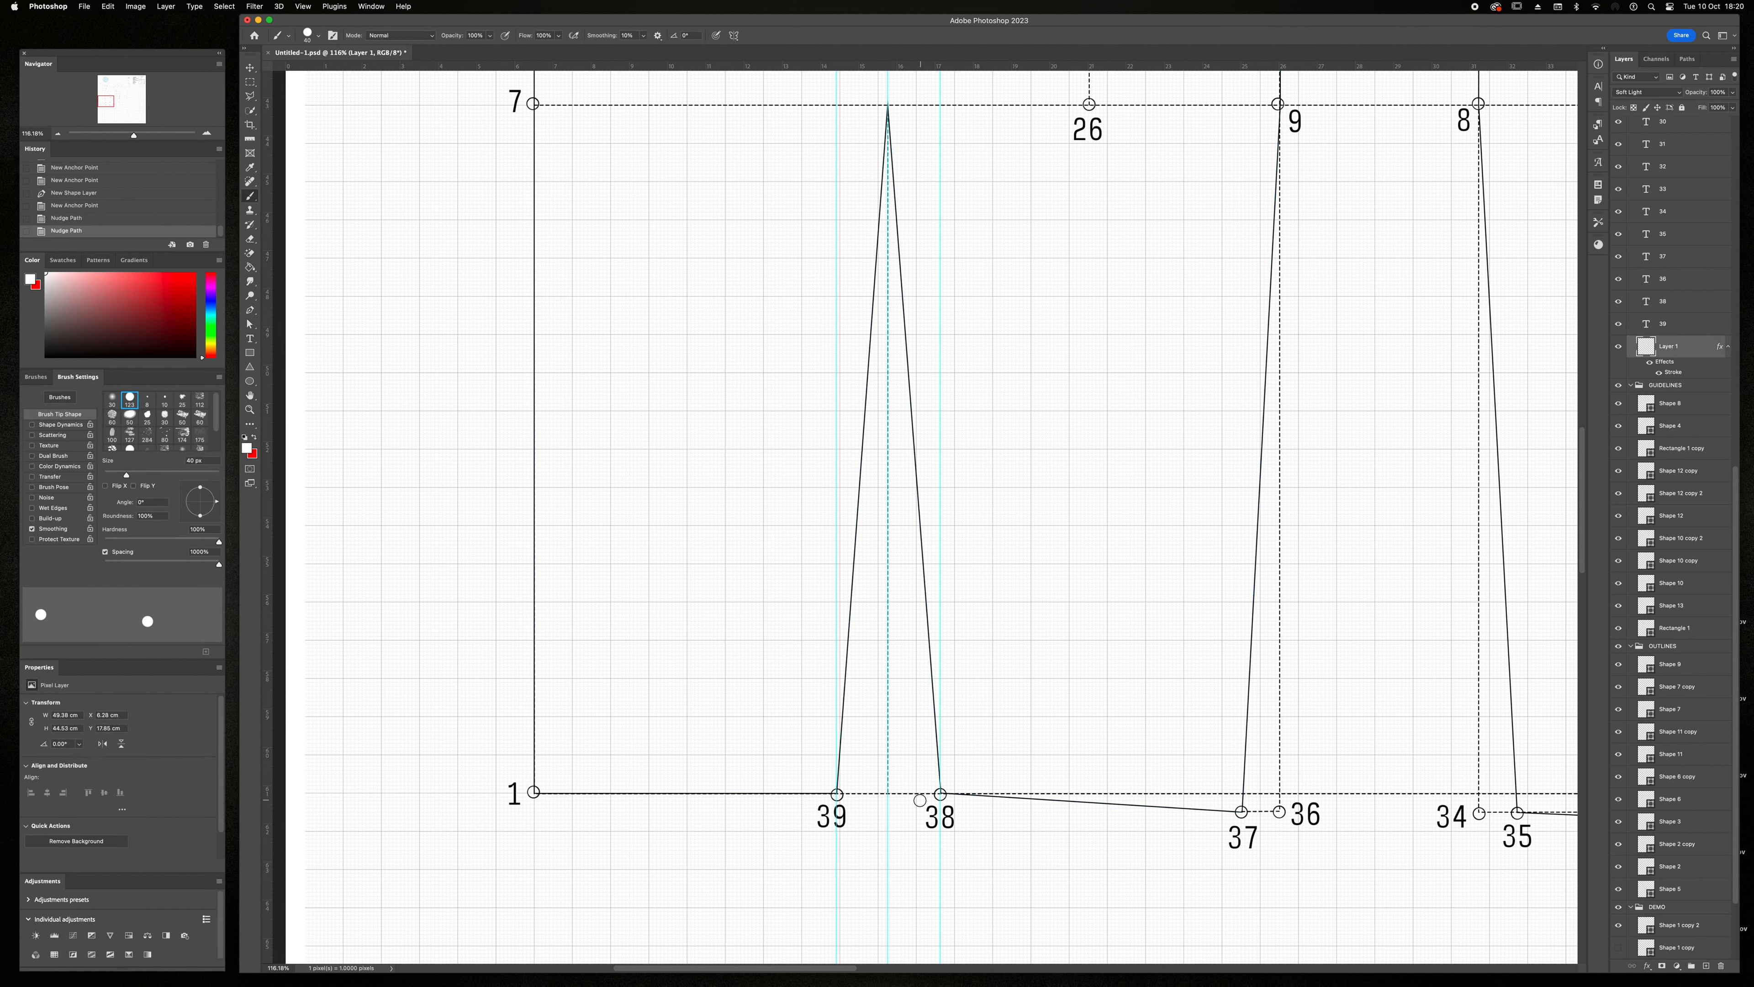
pyautogui.click(888, 105)
# - Label the back dart's centre point on the waist line 40 and the dart tip 41
pyautogui.press('t')
pyautogui.click(888, 823)
pyautogui.write('40')
pyautogui.press('Escape')
pyautogui.scroll(1, 901, 168)
pyautogui.click(894, 116)
pyautogui.write('41')
pyautogui.click(774, 39)
# - Clear all guides from the document and bring the whole draft into view
pyautogui.click(303, 6)
pyautogui.moveTo(359, 280)
pyautogui.click(504, 297)
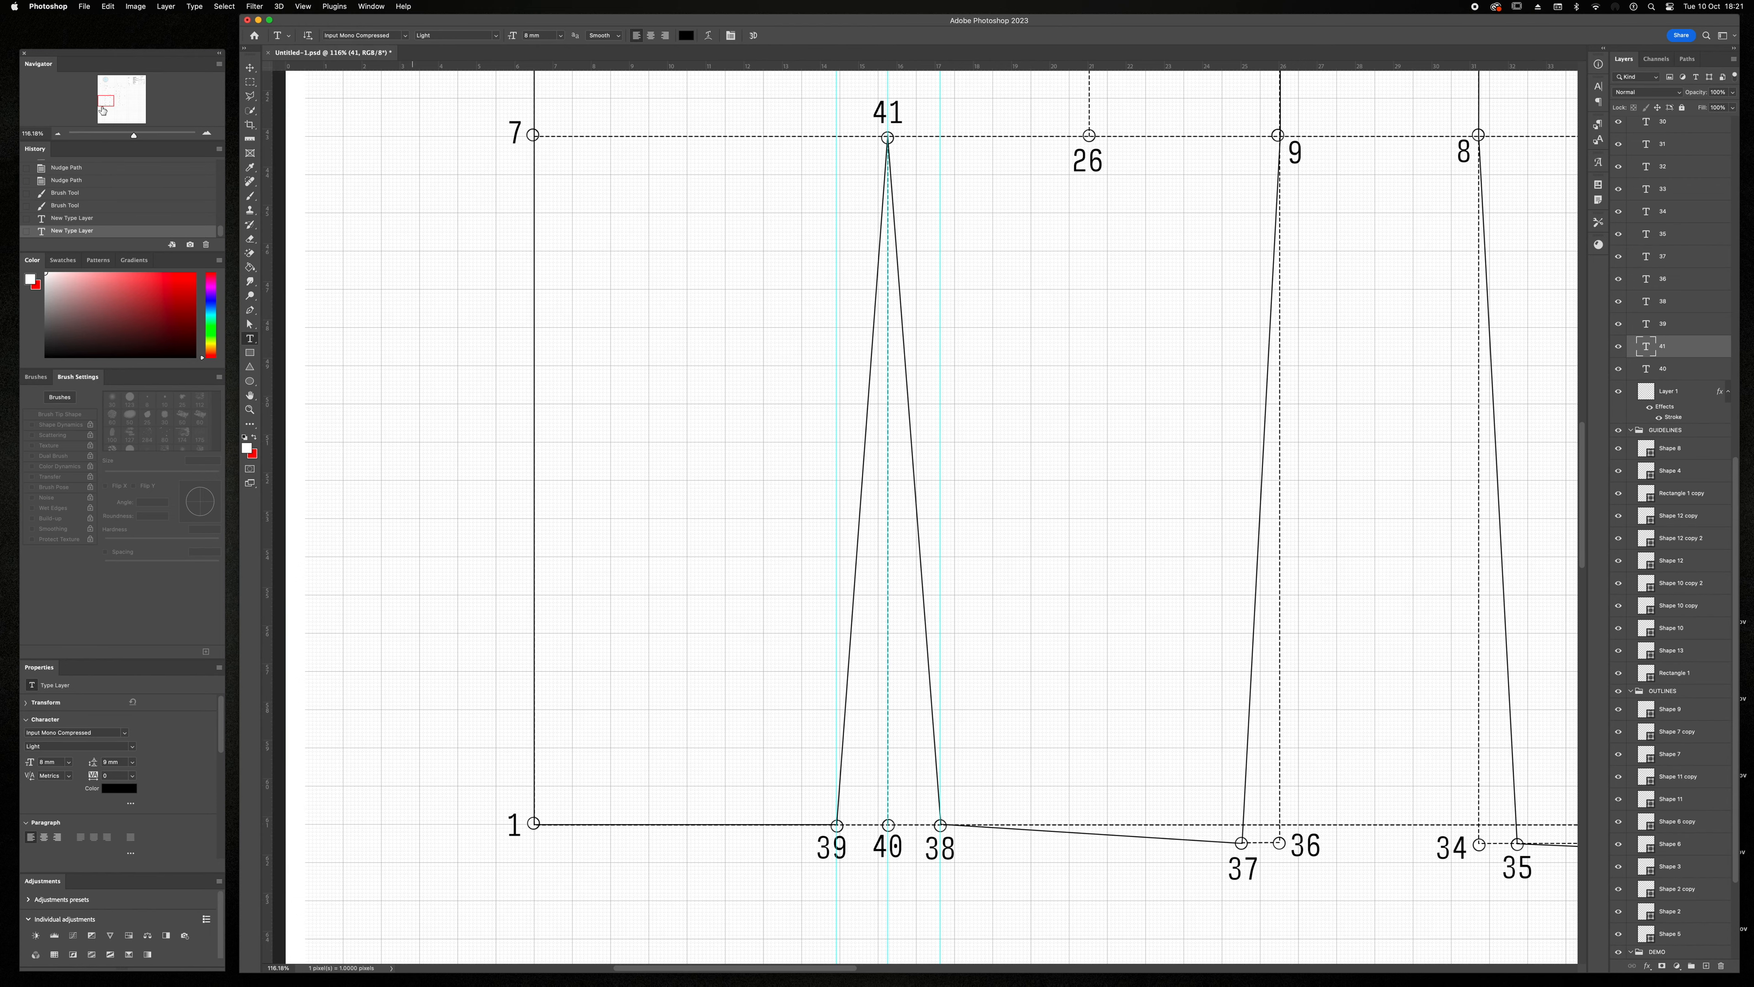
pyautogui.scroll(-5, 1053, 427)
pyautogui.hscroll(8, 1053, 426)
pyautogui.scroll(3, 1053, 426)
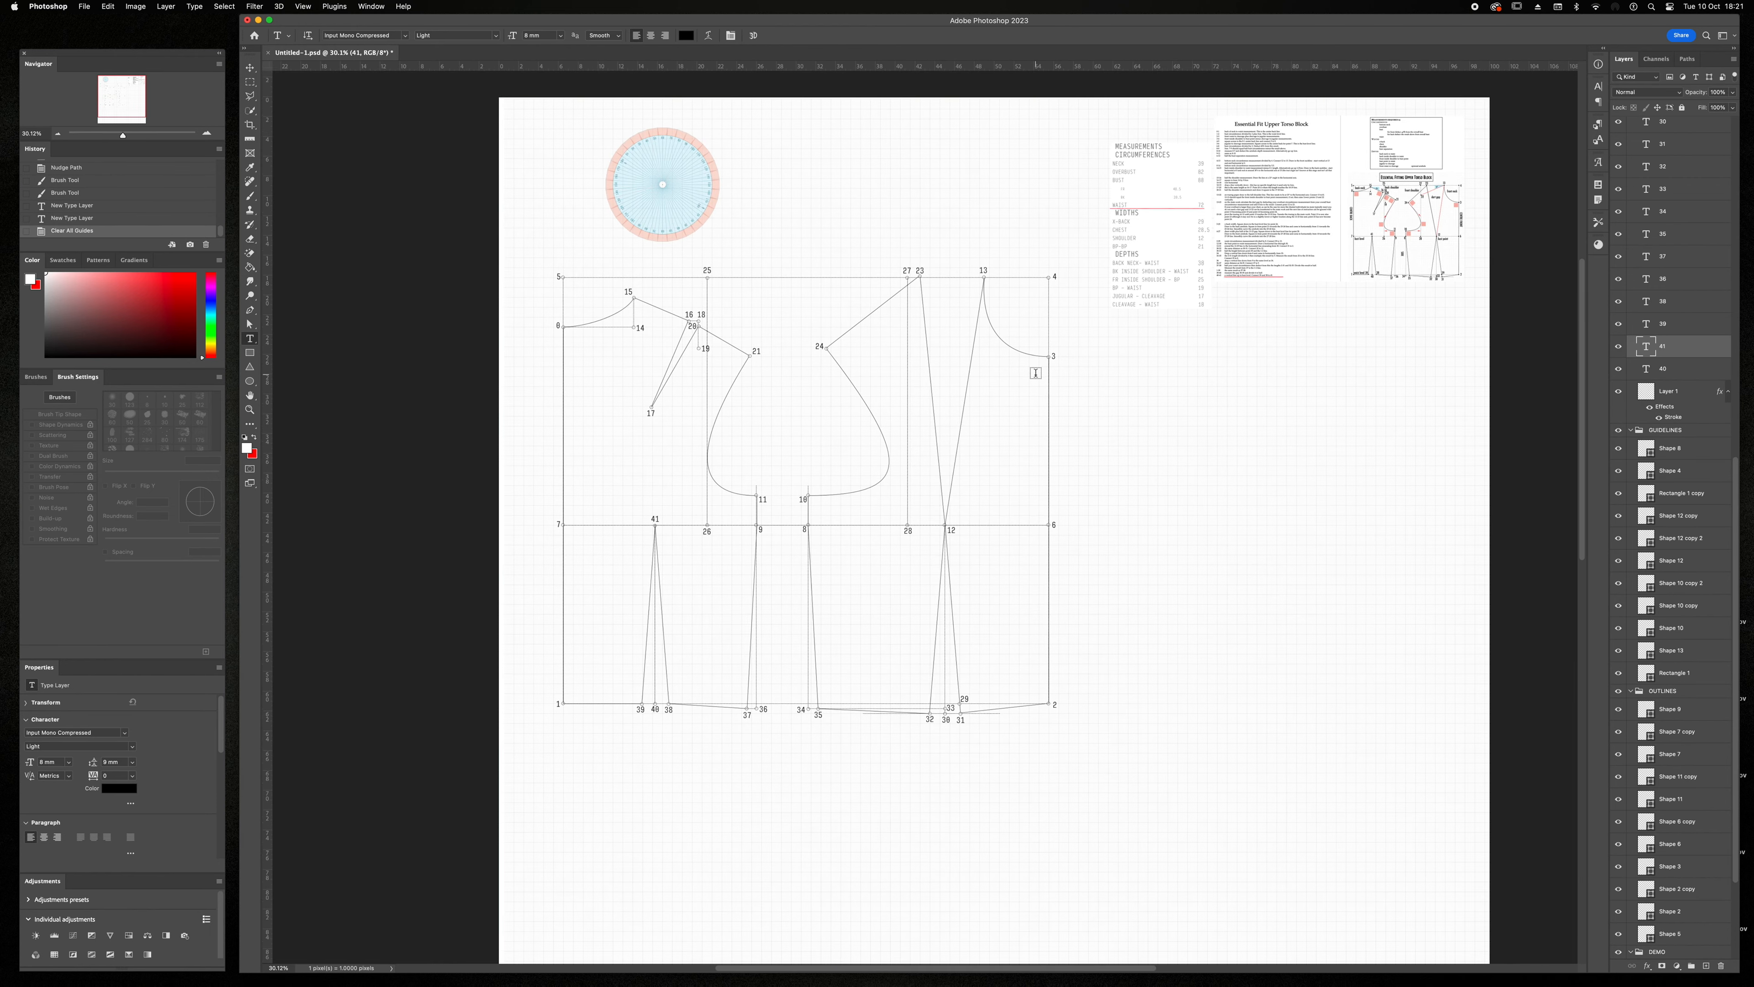
pyautogui.press('v')
pyautogui.click(1235, 280)
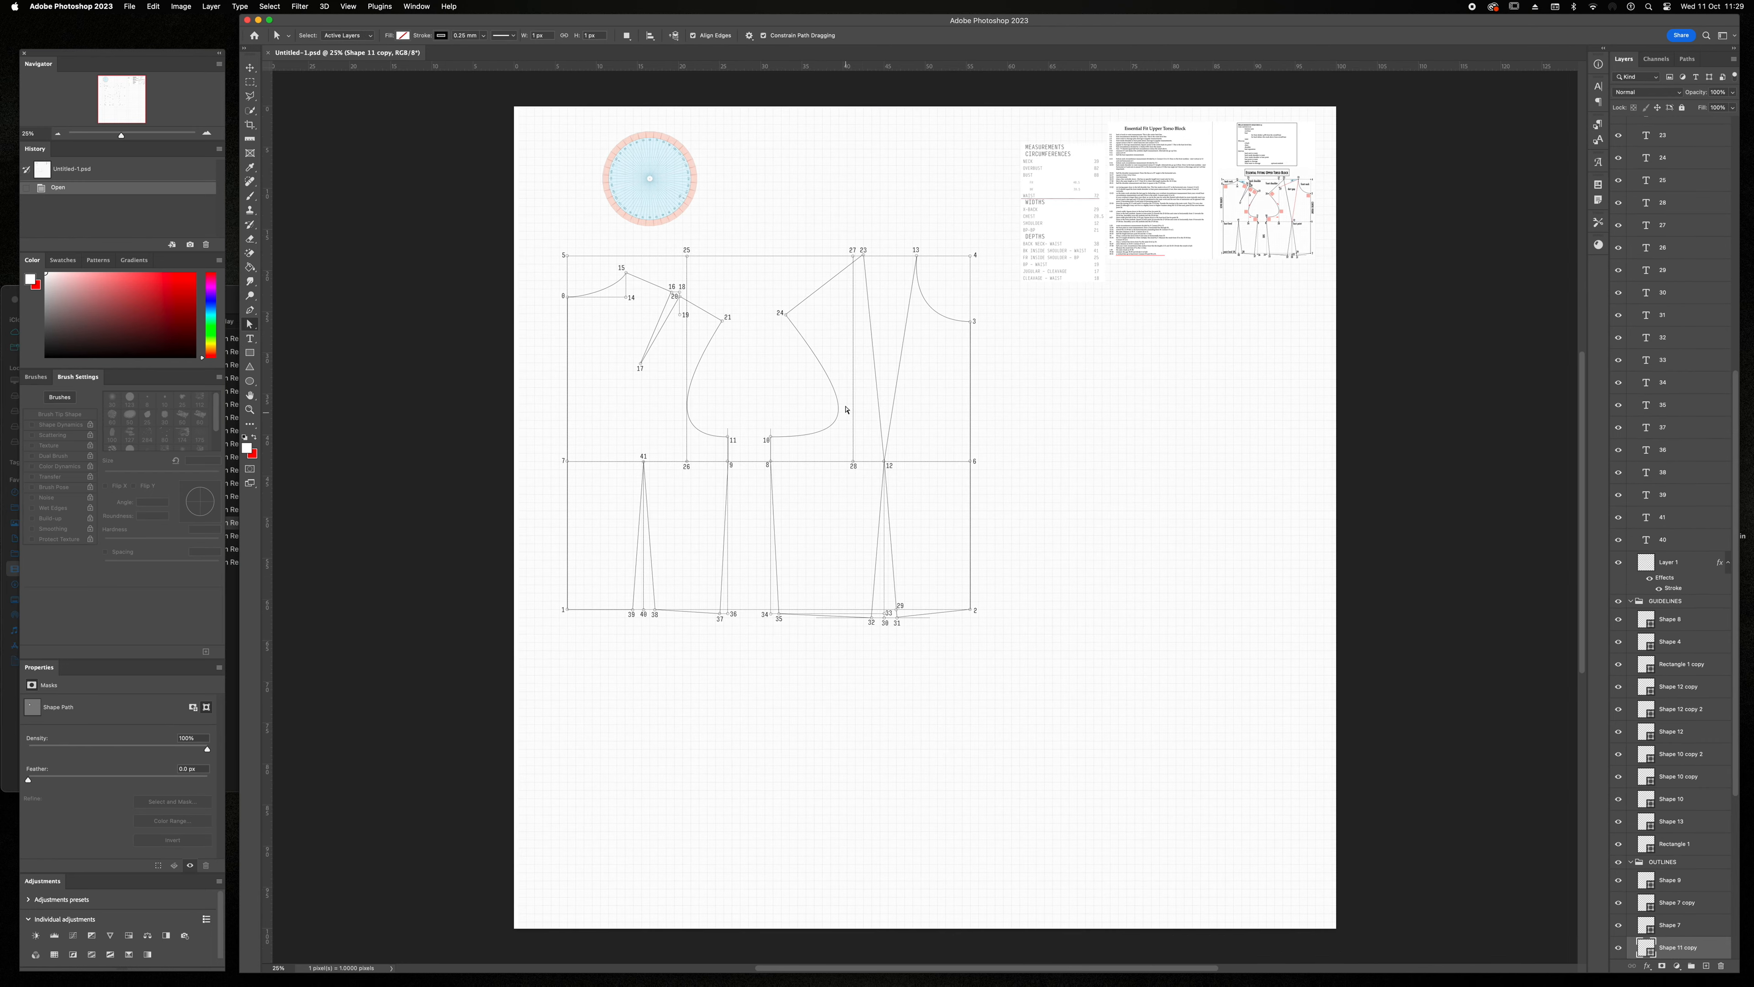
# - Measure from point 27 along the top line towards point 25 and place a vertical guide at the measured position
pyautogui.scroll(5, 842, 403)
pyautogui.scroll(5, 842, 403)
pyautogui.press('i')
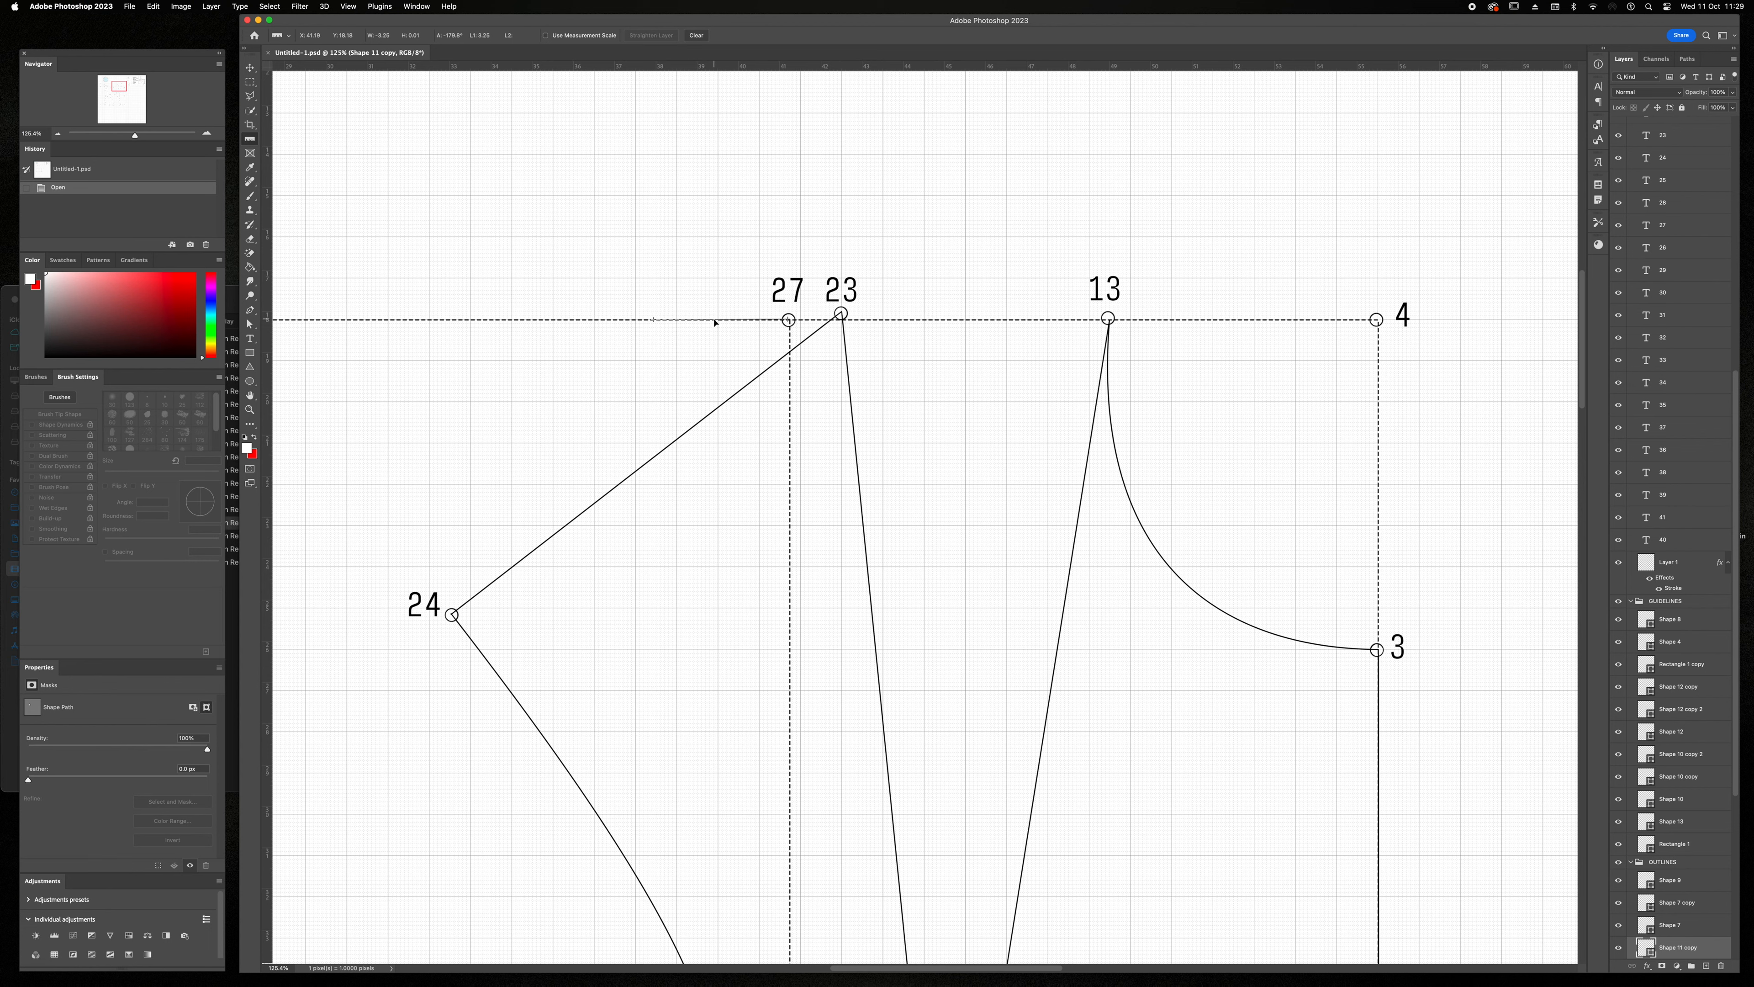
pyautogui.moveTo(272, 283); pyautogui.dragTo(655, 342)
# - Shift the dashed line 27-28 sideways onto the new vertical guide
pyautogui.press('v')
pyautogui.click(791, 572)
pyautogui.press('Left')
pyautogui.press('Left')
pyautogui.press('Left')
pyautogui.press('Left')
pyautogui.press('Left')
pyautogui.press('Left')
pyautogui.press('Left')
pyautogui.press('Left')
pyautogui.press('Left')
pyautogui.press('Left')
pyautogui.press('Left')
pyautogui.press('Left')
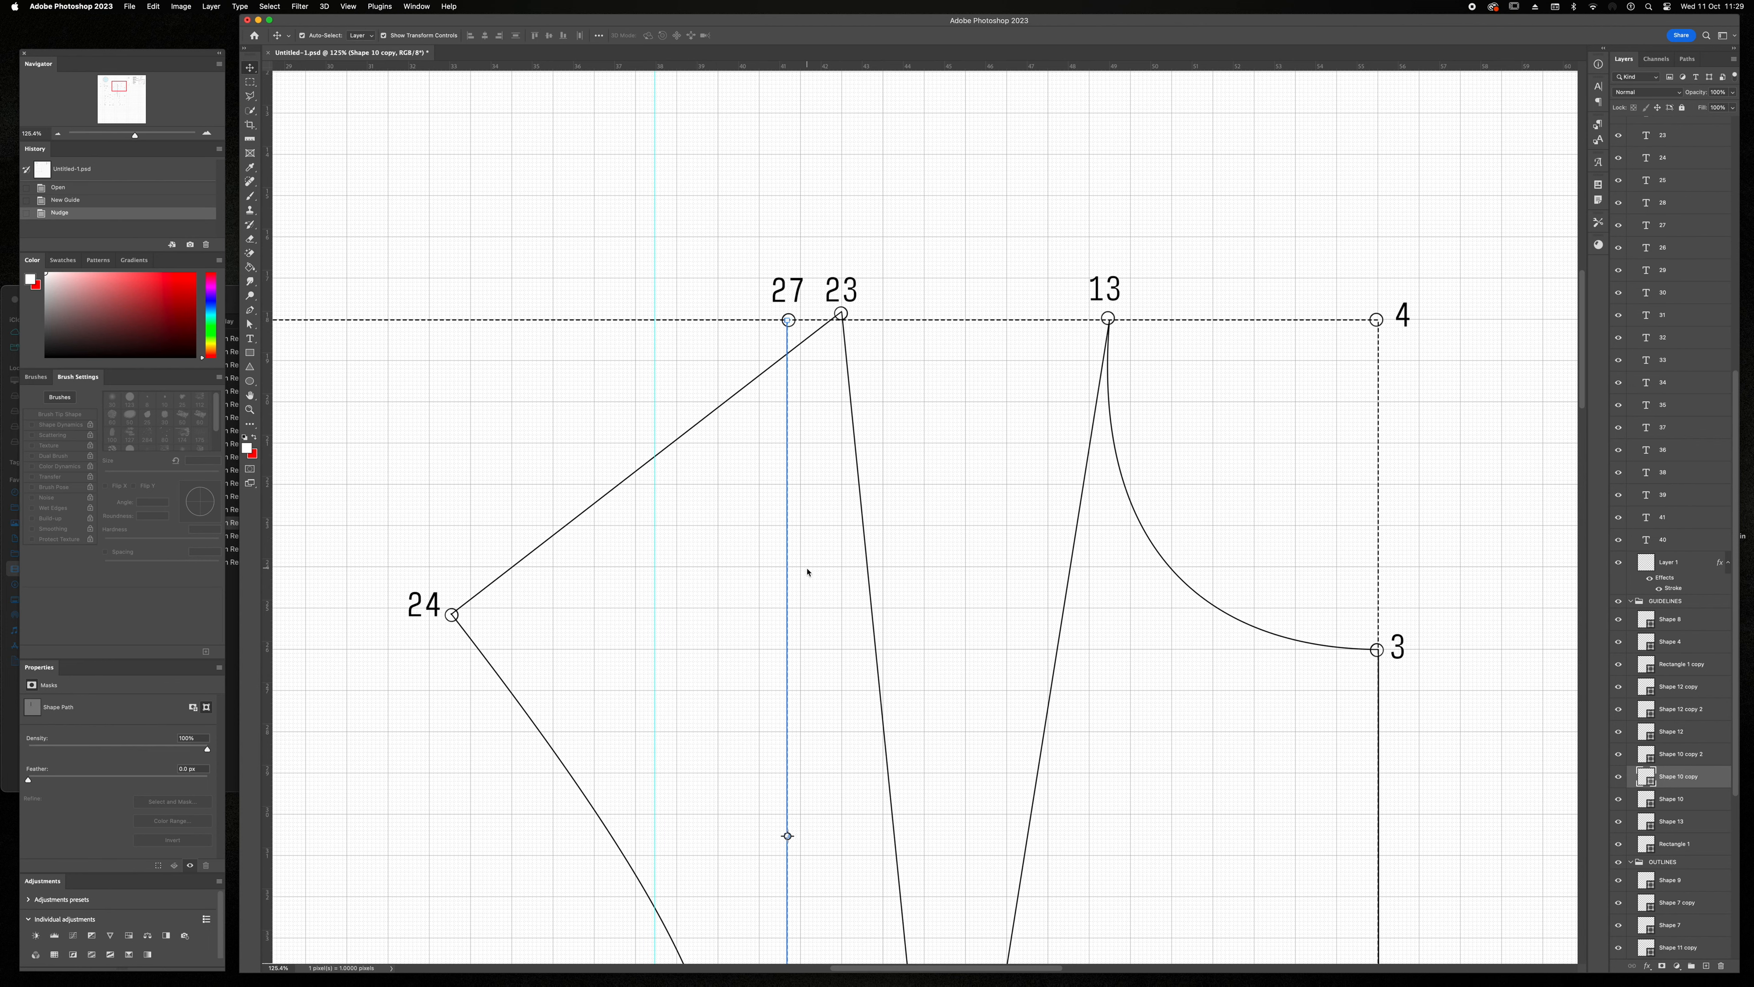
pyautogui.scroll(-10, 799, 523)
pyautogui.press('a')
pyautogui.moveTo(780, 851); pyautogui.dragTo(666, 878)
# - Move the 27 and 28 labels and their point circles onto the relocated dashed line
pyautogui.press('v')
pyautogui.scroll(8, 762, 690)
pyautogui.scroll(1, 763, 690)
pyautogui.moveTo(789, 228); pyautogui.dragTo(812, 952)
pyautogui.click(791, 258)
pyautogui.press('m')
pyautogui.press('v')
pyautogui.moveTo(789, 850); pyautogui.dragTo(654, 848)
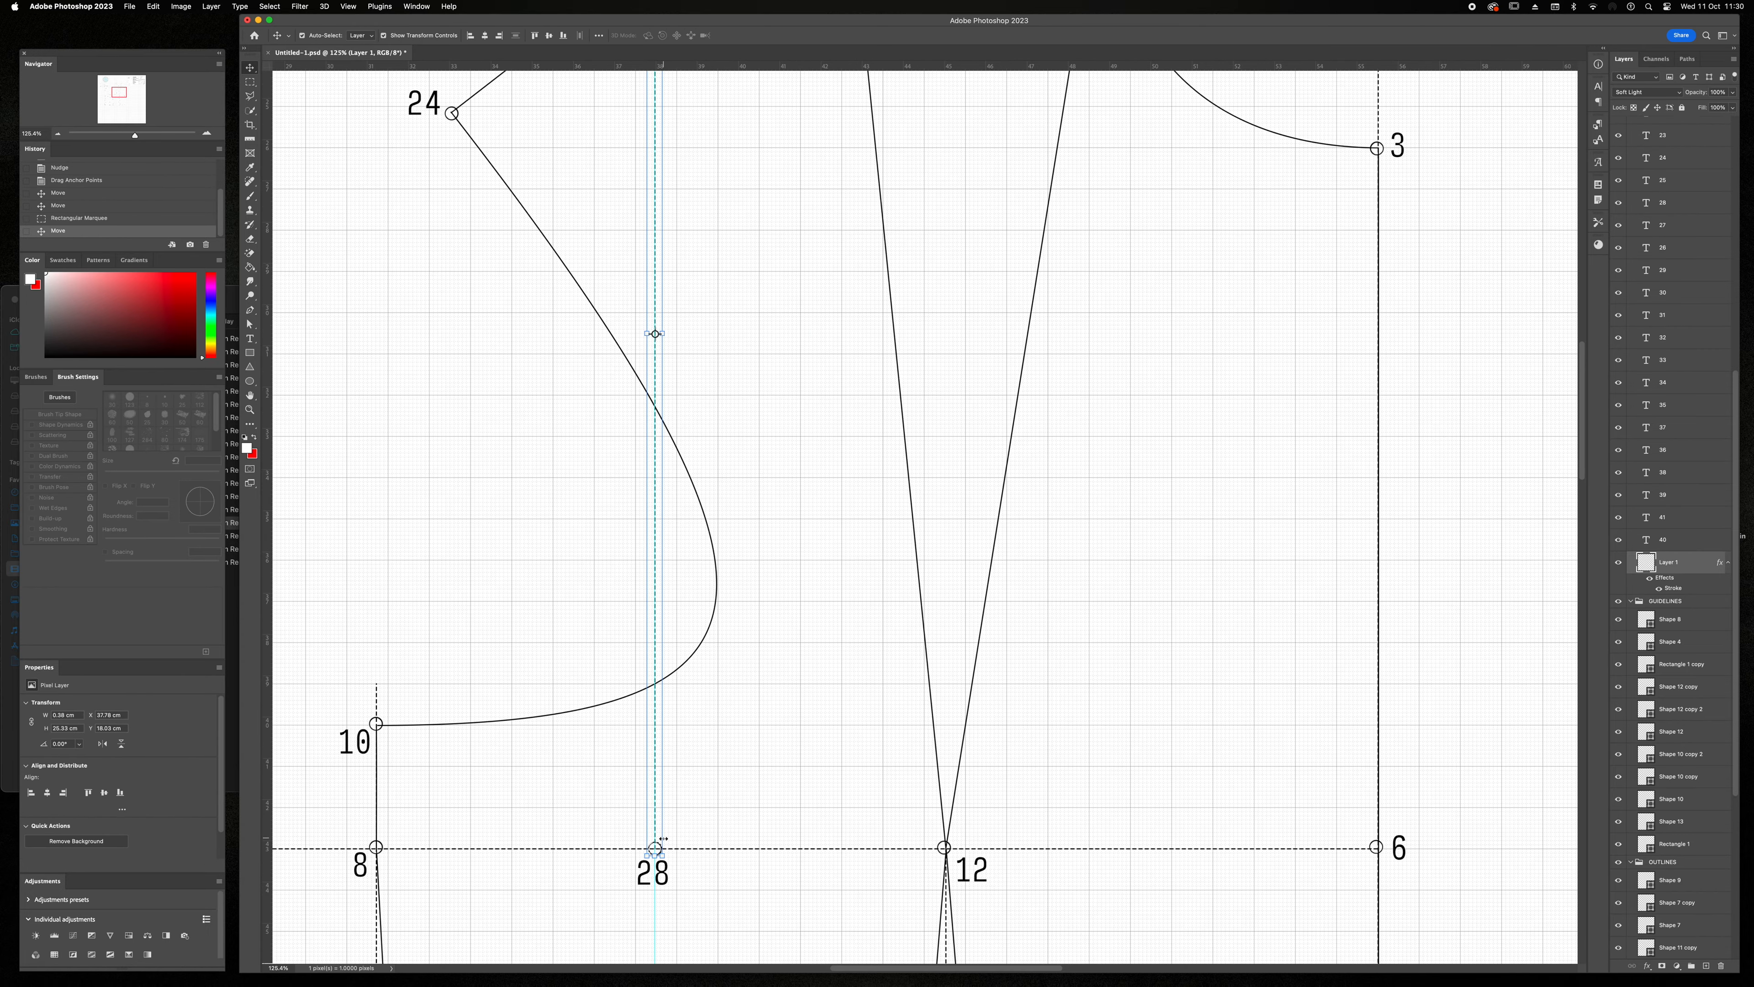
pyautogui.press('super+d')
# - Reshape the front armhole curve between 24 and 10 by its control handles so it just touches line 27-28
pyautogui.scroll(5, 716, 754)
pyautogui.click(716, 754)
pyautogui.press('a')
pyautogui.click(376, 910)
pyautogui.moveTo(795, 910); pyautogui.dragTo(656, 911)
pyautogui.moveTo(837, 793); pyautogui.dragTo(799, 741)
pyautogui.scroll(-5, 801, 739)
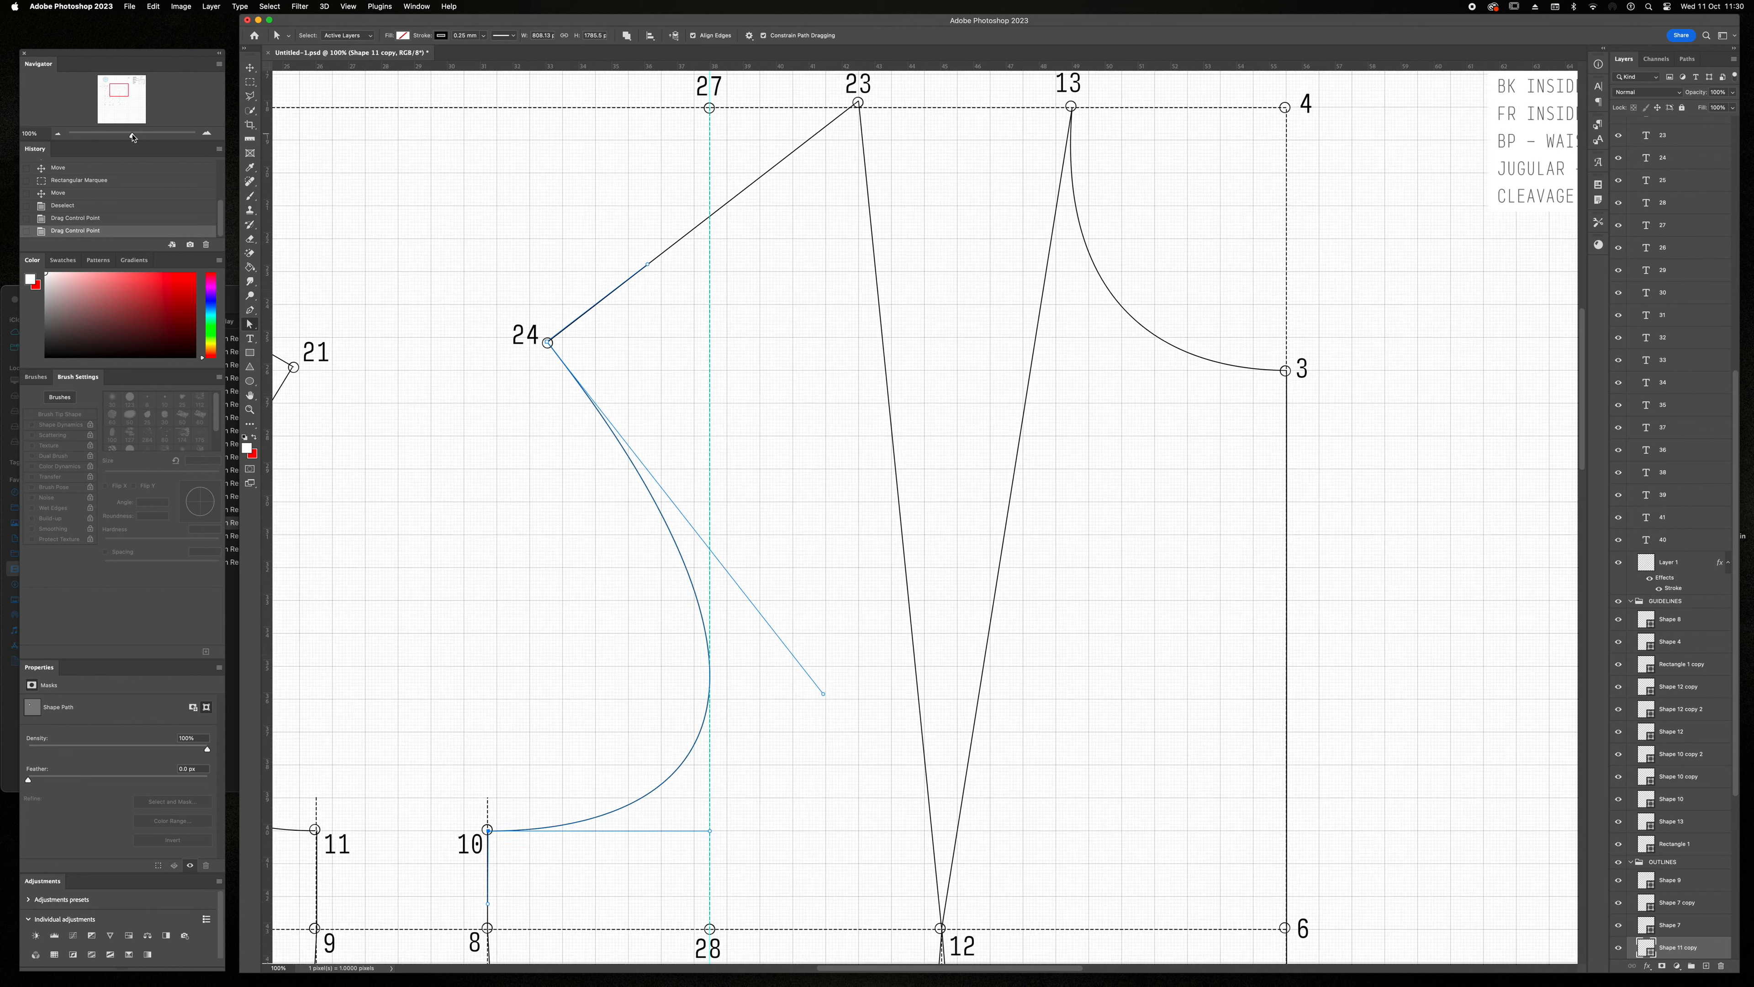
# - Measure the gap between the bust dart legs at a horizontal guide through the armhole and place a vertical guide beyond line 27-28
pyautogui.moveTo(919, 67); pyautogui.dragTo(920, 612)
pyautogui.press('i')
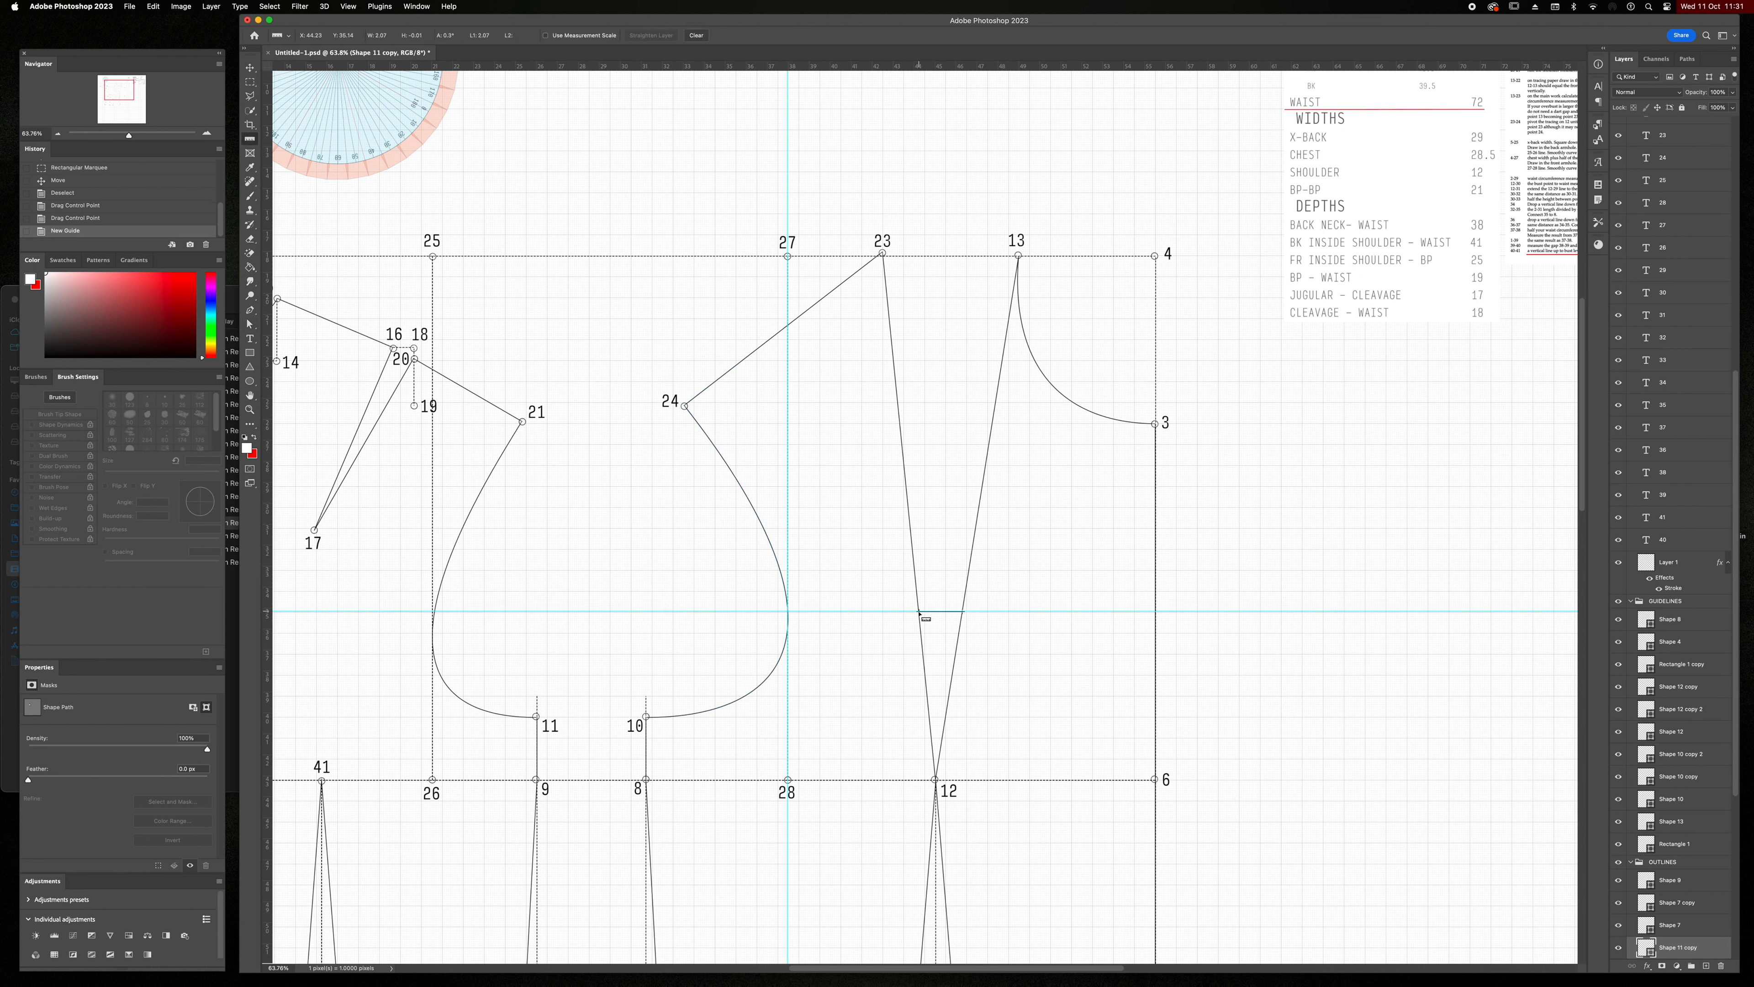
pyautogui.moveTo(838, 428); pyautogui.dragTo(838, 428)
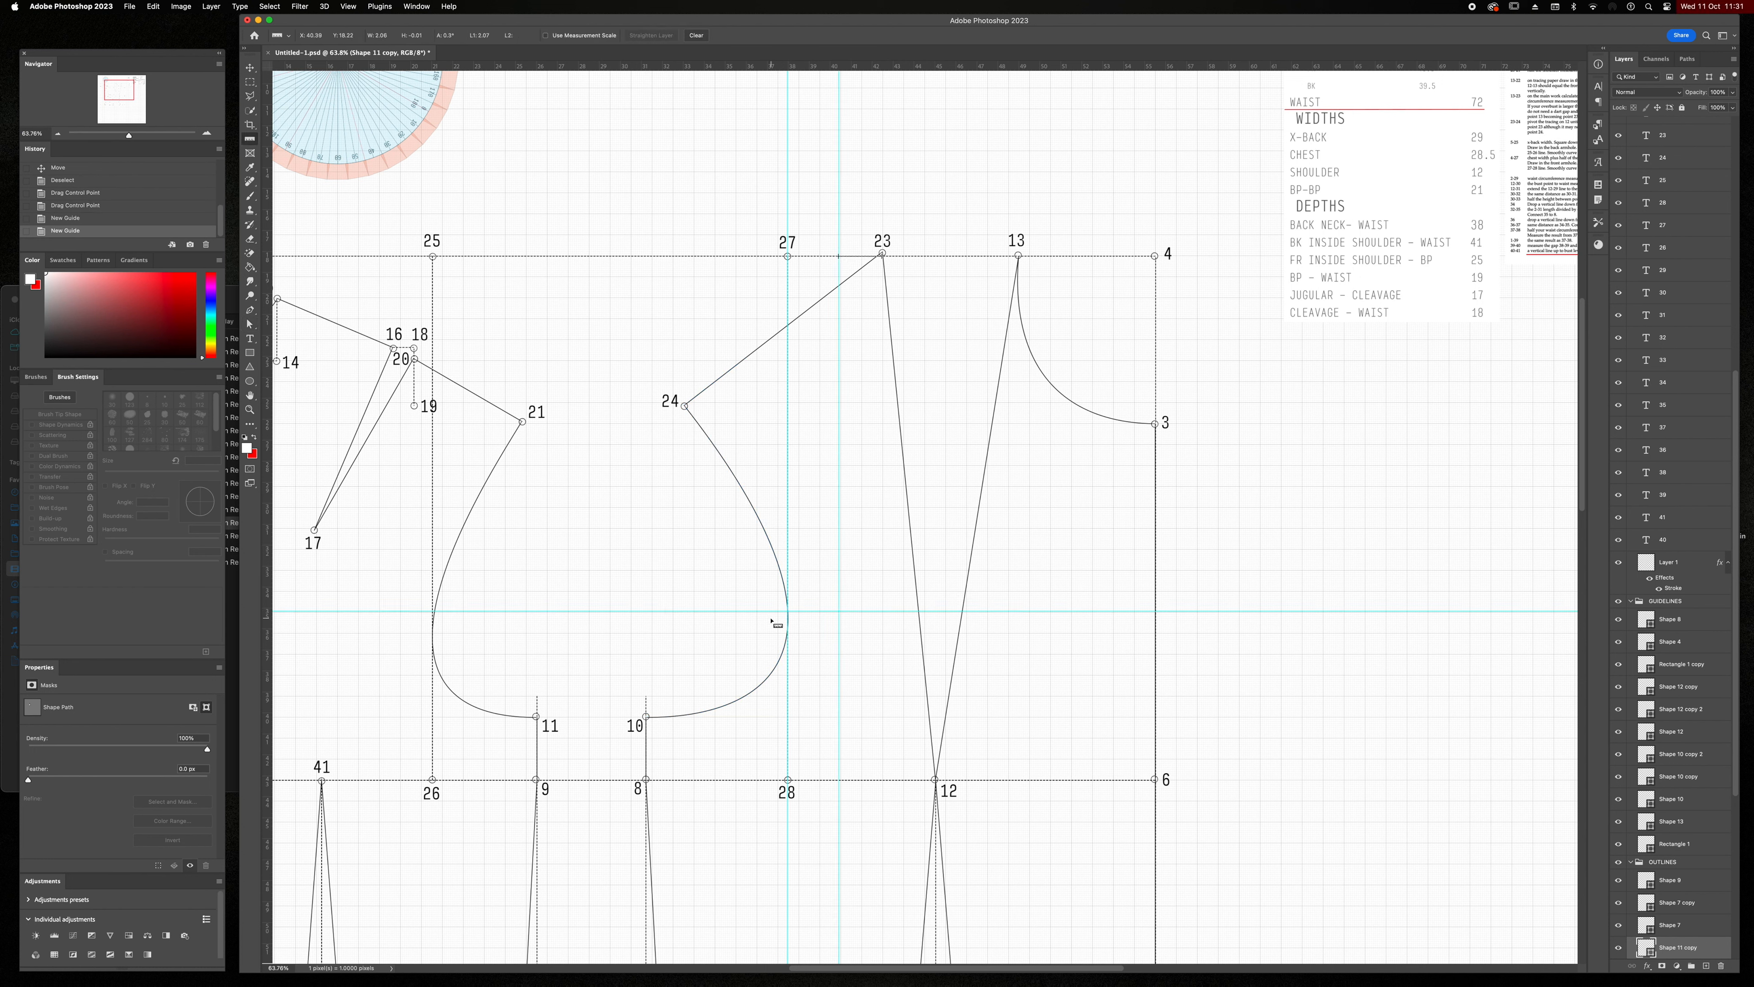
# - Fine-tune the front armhole curve's control handle near point 10 and clear all guides
pyautogui.press('a')
pyautogui.click(787, 628)
pyautogui.moveTo(793, 718)
pyautogui.mouseDown()
pyautogui.moveTo(931, 718)
pyautogui.moveTo(791, 717)
pyautogui.mouseUp()
pyautogui.click(348, 6)
pyautogui.moveTo(352, 305)
pyautogui.click(511, 328)
pyautogui.moveTo(860, 630); pyautogui.dragTo(857, 627)
pyautogui.click(871, 575)
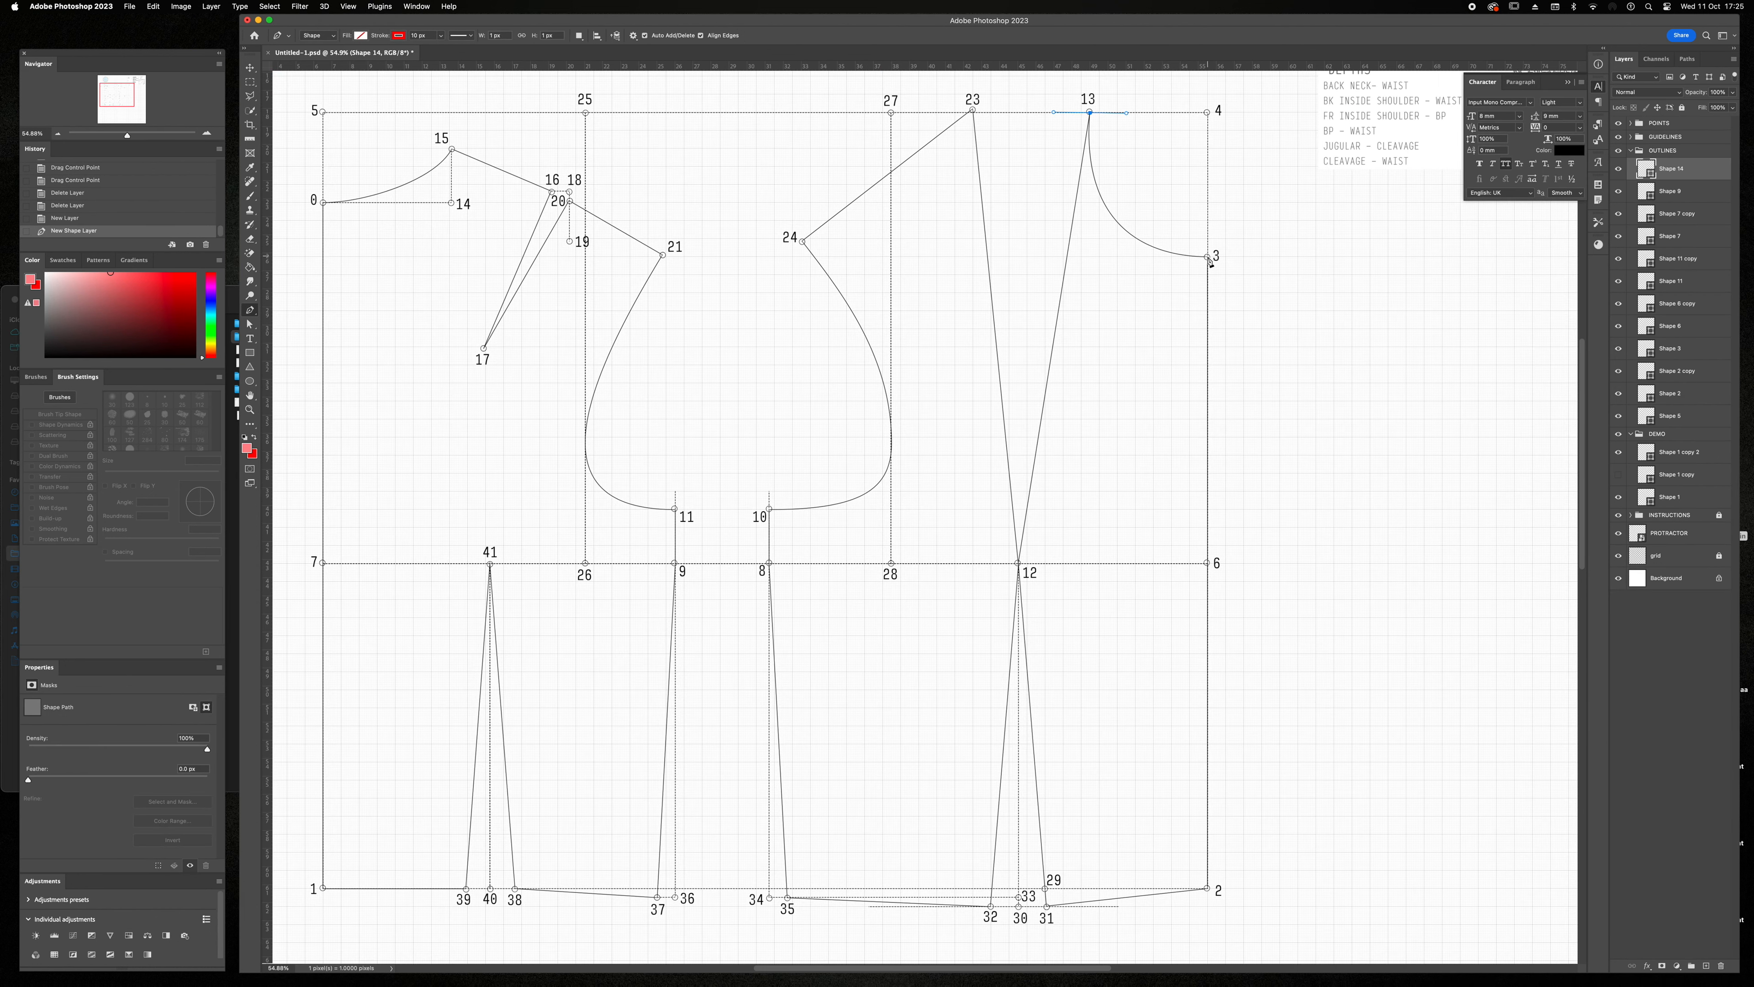
# - Trace the centre front panel in red through 13, 3, 2, 31 and 12, close it, and fit its neckline curve to the draft
pyautogui.moveTo(1211, 262); pyautogui.dragTo(1217, 328)
pyautogui.moveTo(1210, 893)
pyautogui.mouseDown()
pyautogui.moveTo(1019, 911)
pyautogui.moveTo(1041, 844)
pyautogui.mouseUp()
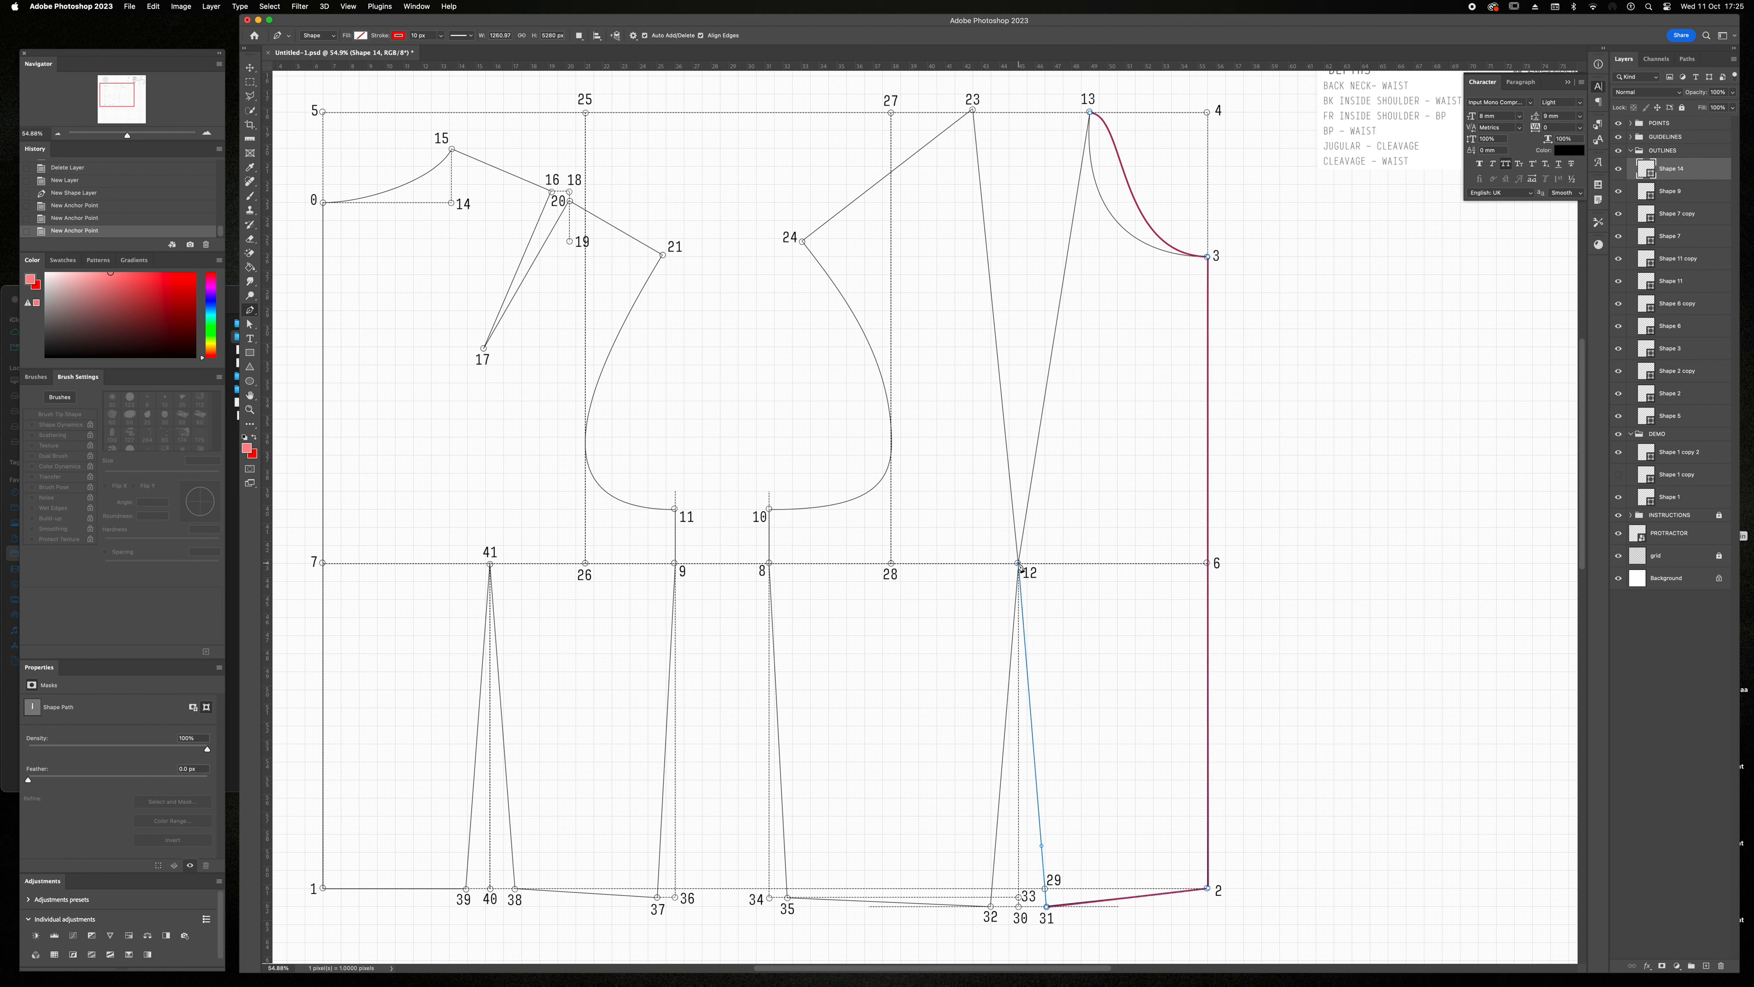
pyautogui.moveTo(1022, 540); pyautogui.dragTo(1022, 539)
pyautogui.click(1090, 113)
pyautogui.press('a')
pyautogui.moveTo(1053, 113)
pyautogui.mouseDown()
pyautogui.moveTo(1081, 167)
pyautogui.moveTo(1124, 115)
pyautogui.moveTo(1078, 190)
pyautogui.mouseUp()
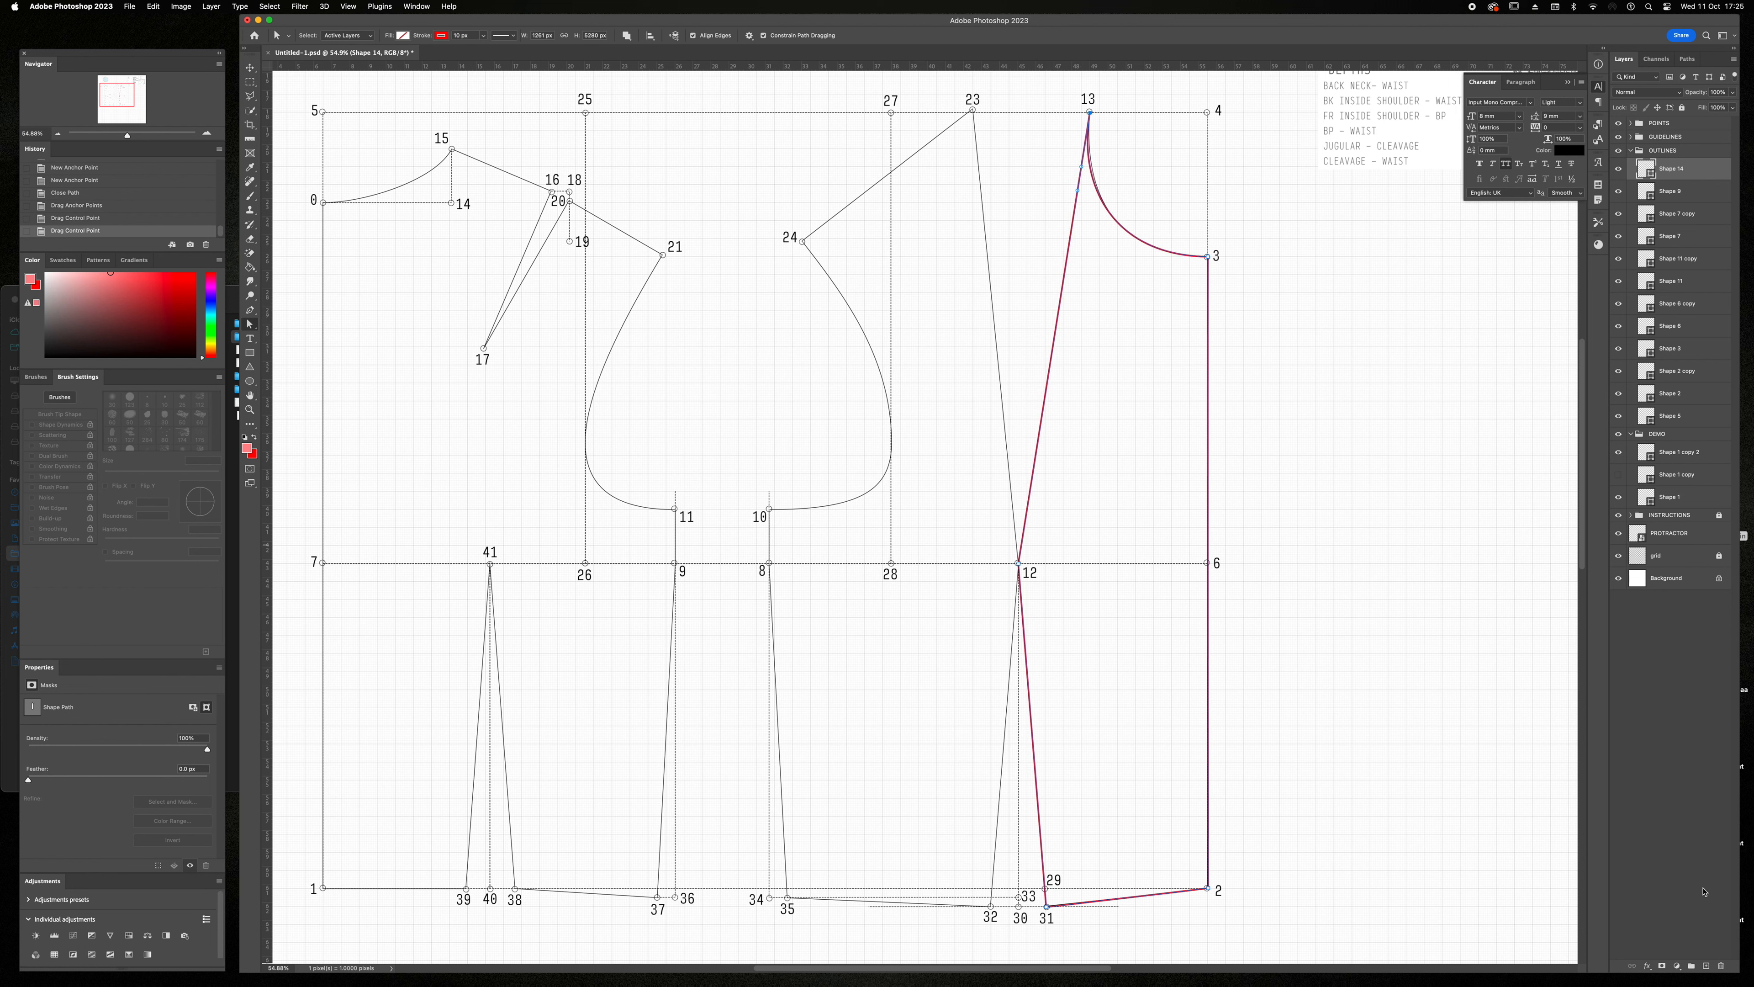
# - On a new layer, start the red side front outline at point 24 and run it through 23 to 12
pyautogui.click(1706, 967)
pyautogui.press('p')
pyautogui.moveTo(777, 210); pyautogui.dragTo(836, 215)
pyautogui.moveTo(972, 109); pyautogui.dragTo(978, 159)
pyautogui.click(1021, 566)
pyautogui.press('super+z')
pyautogui.moveTo(1020, 568); pyautogui.dragTo(1010, 668)
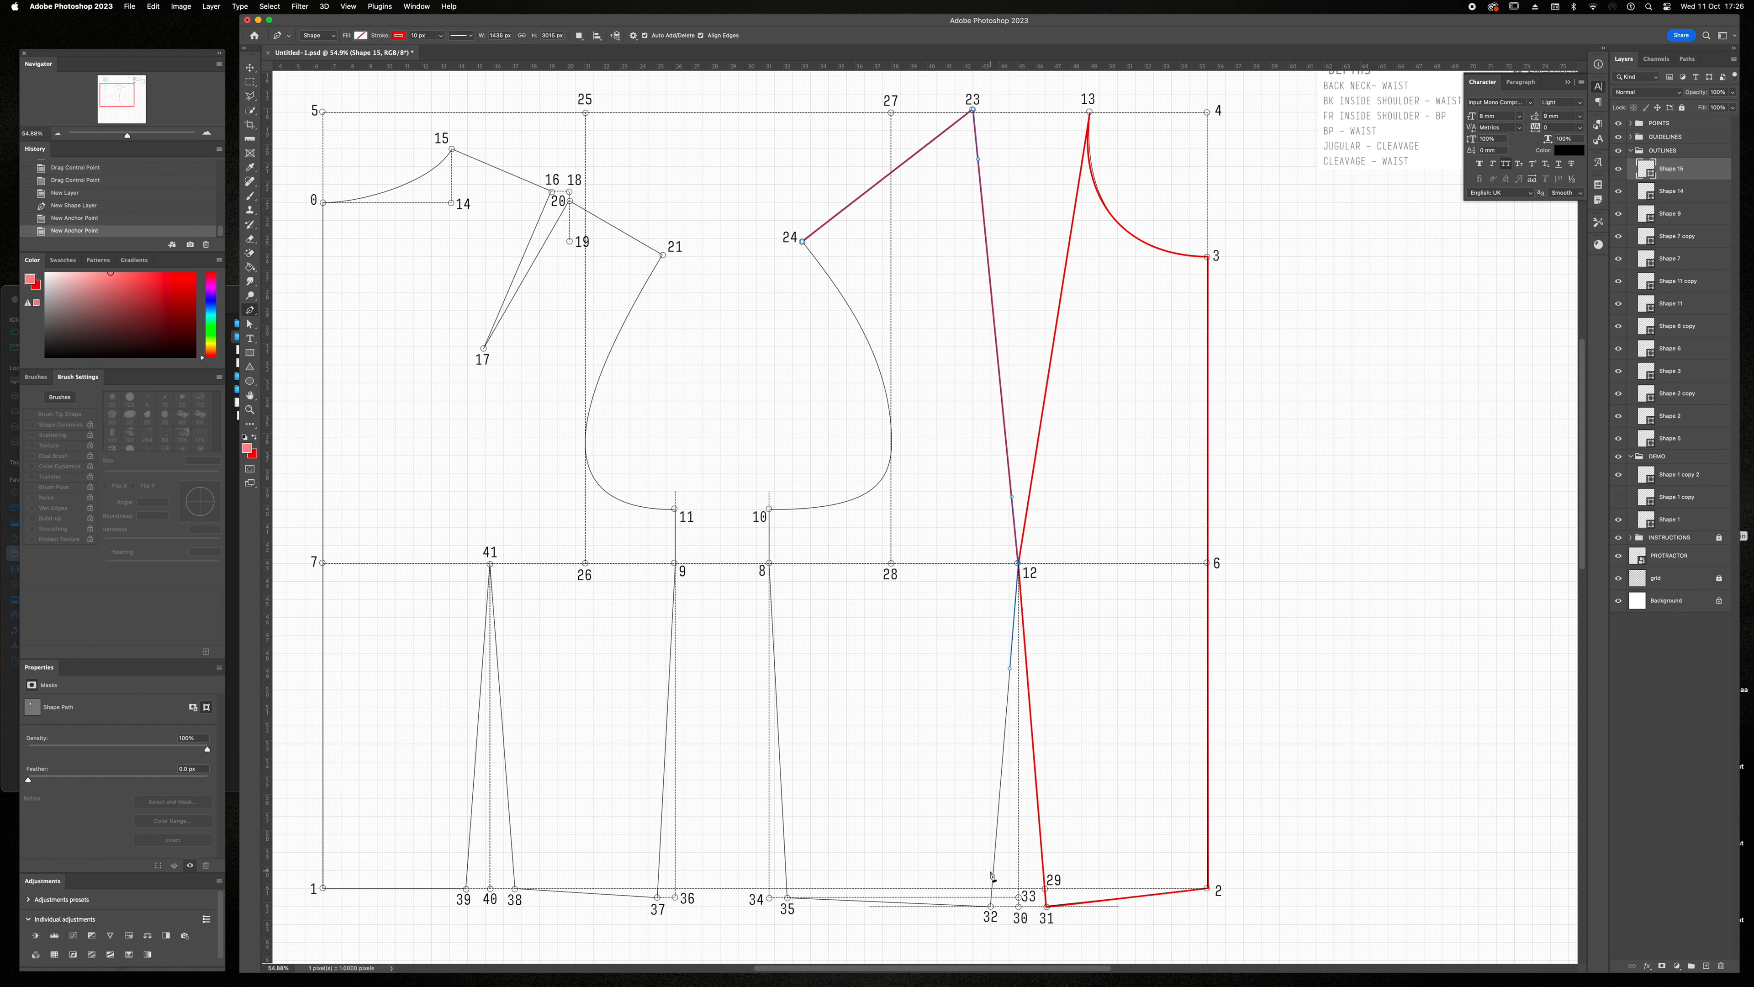
# - Complete the red side front outline through 32, 35, 8 and 10, close it at 24, and shape its armhole curve
pyautogui.moveTo(991, 907)
pyautogui.mouseDown()
pyautogui.moveTo(988, 950)
pyautogui.moveTo(925, 903)
pyautogui.mouseUp()
pyautogui.moveTo(789, 898); pyautogui.dragTo(784, 834)
pyautogui.moveTo(770, 563)
pyautogui.mouseDown()
pyautogui.moveTo(770, 525)
pyautogui.moveTo(1005, 508)
pyautogui.mouseUp()
pyautogui.click(803, 241)
pyautogui.press('a')
pyautogui.click(769, 509)
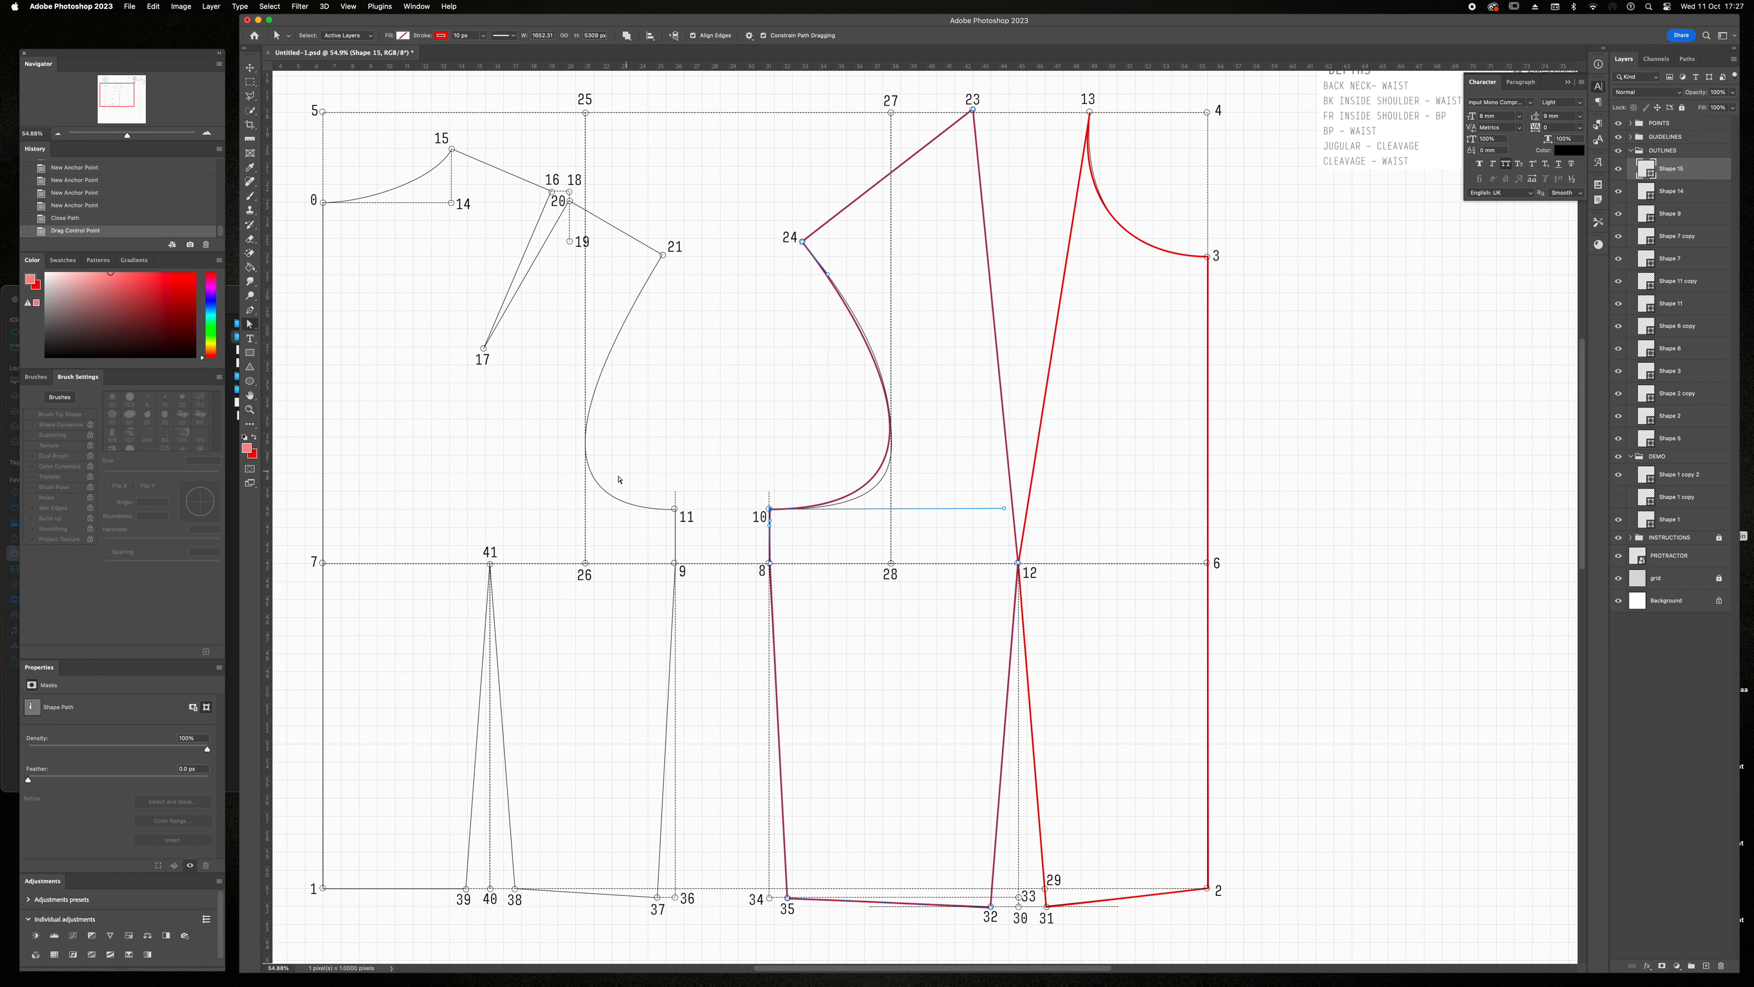
# - On a new layer, start the red back panel outline with the armhole curve from point 11 to point 21
pyautogui.click(1706, 967)
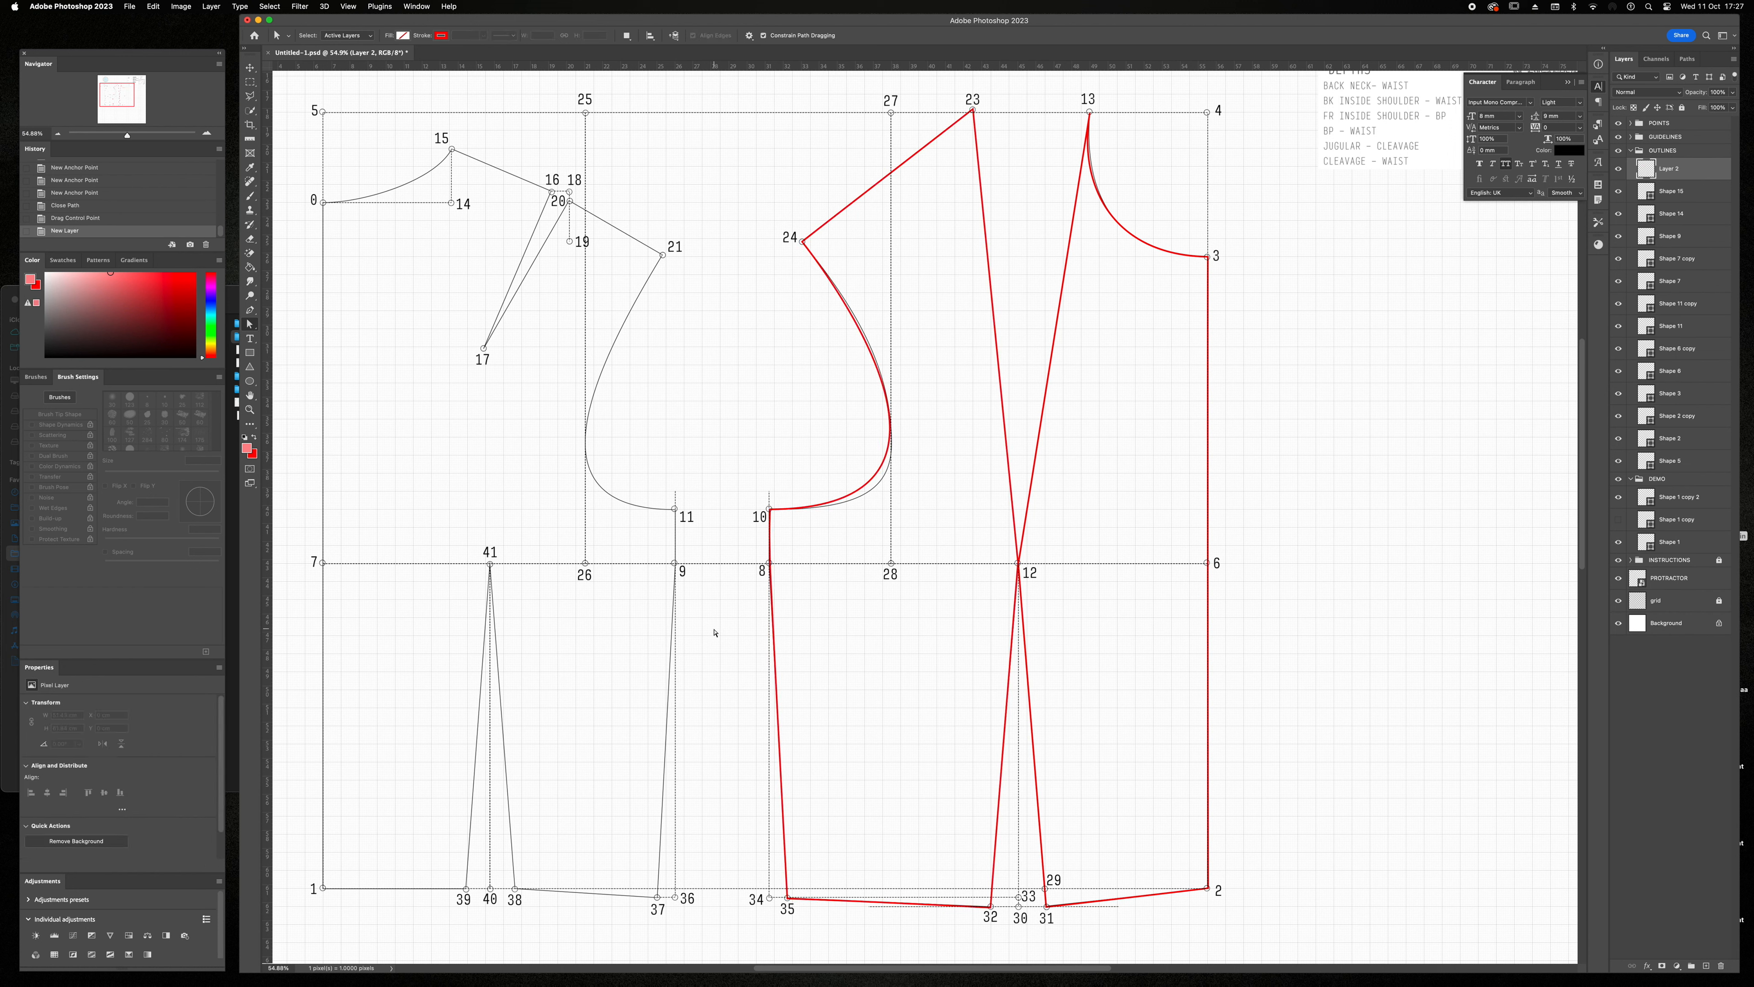
pyautogui.press('p')
pyautogui.moveTo(675, 510); pyautogui.dragTo(613, 510)
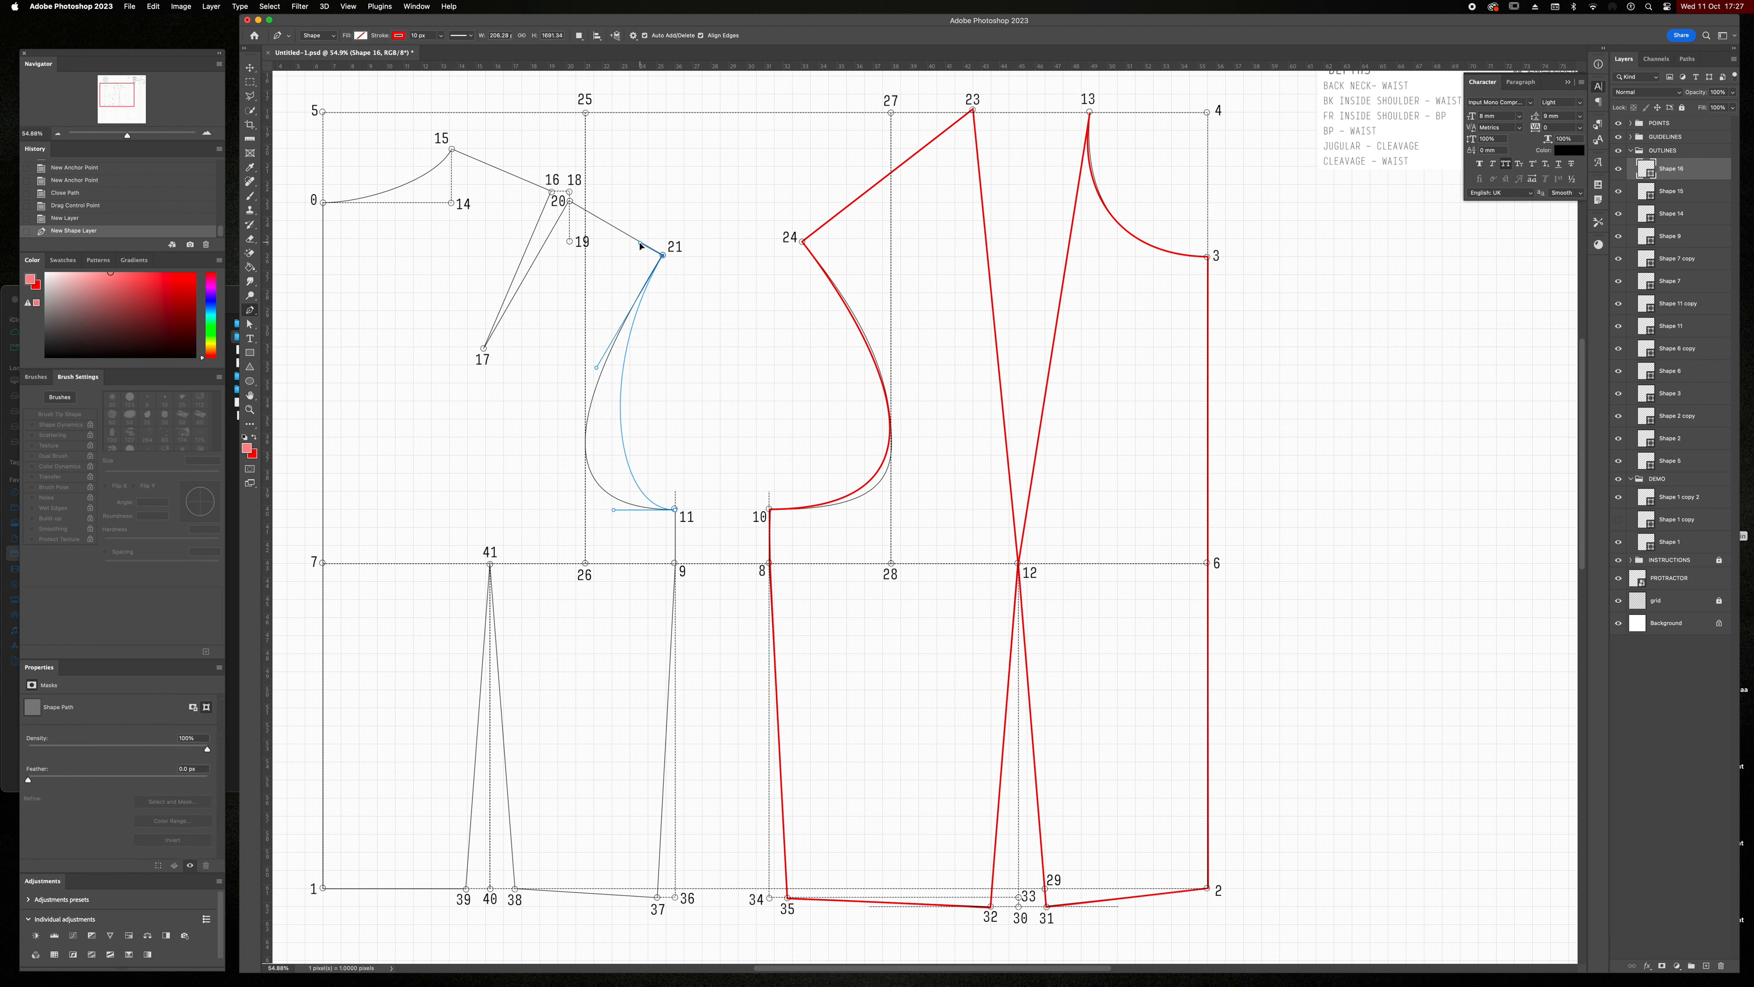